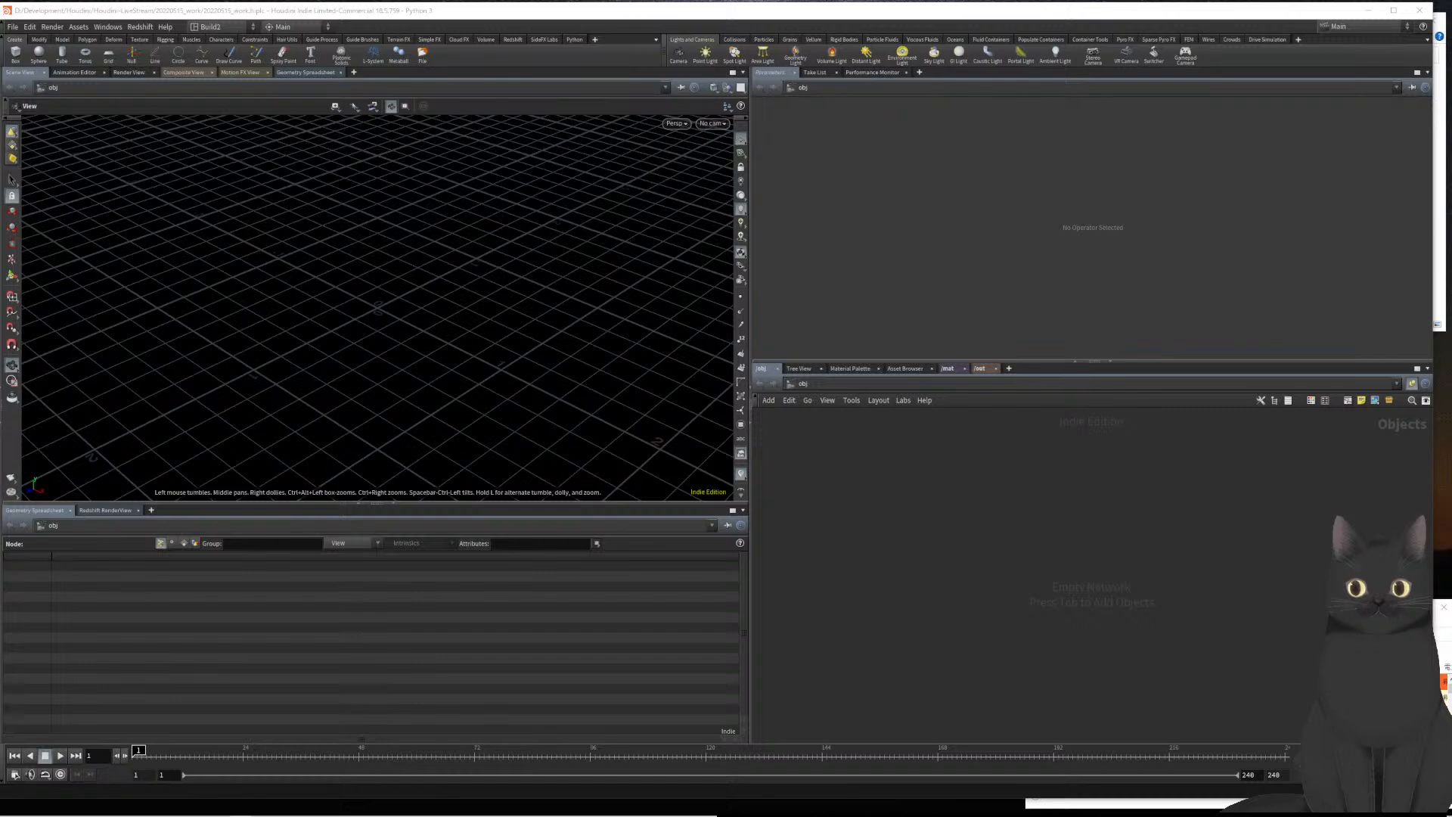
click(794, 587)
key(alt+Tab)
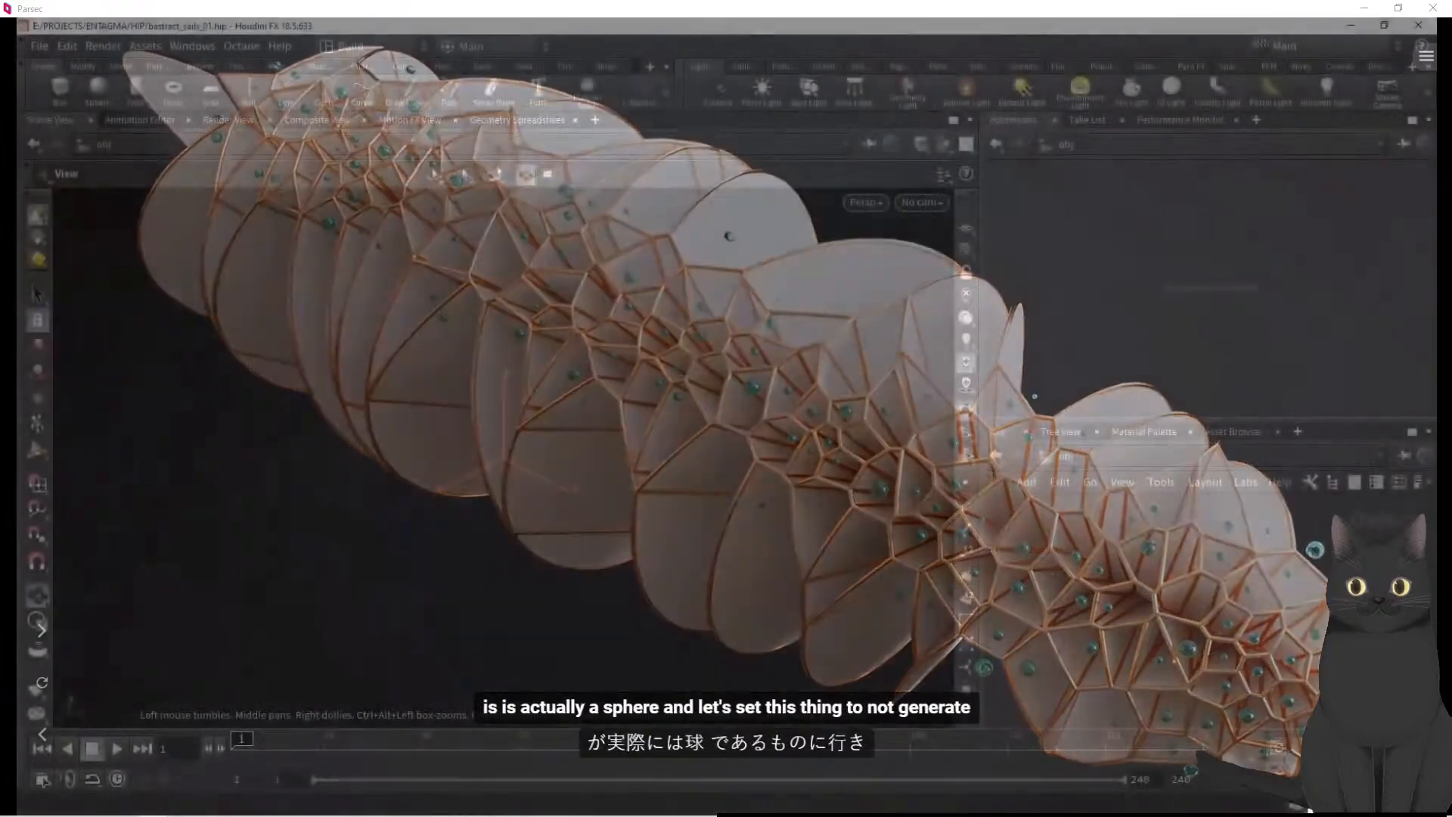
key(space)
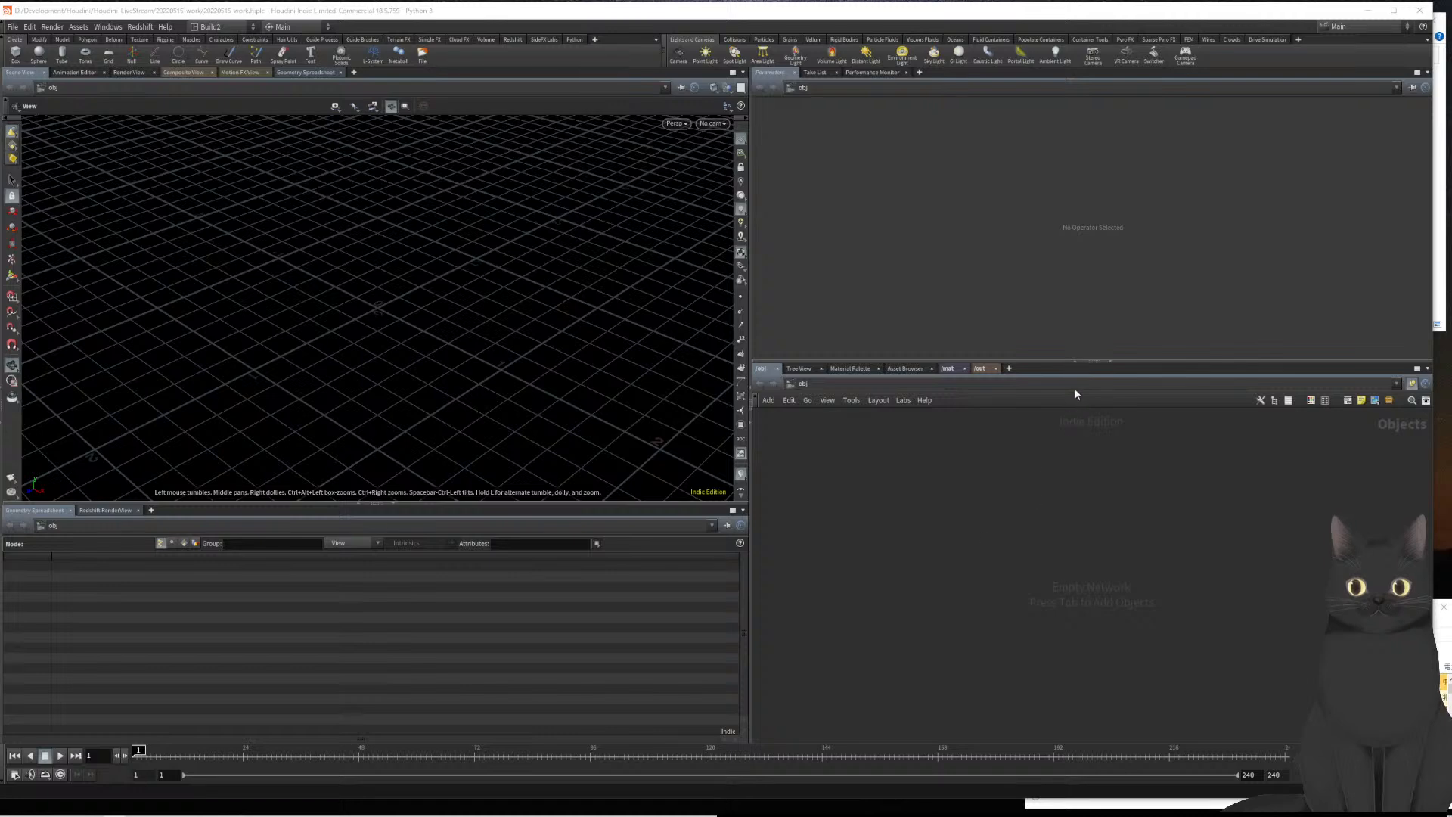
Enlarge the network editor and add a Geometry object near the middle of the object network
drag(1050, 364, 1051, 276)
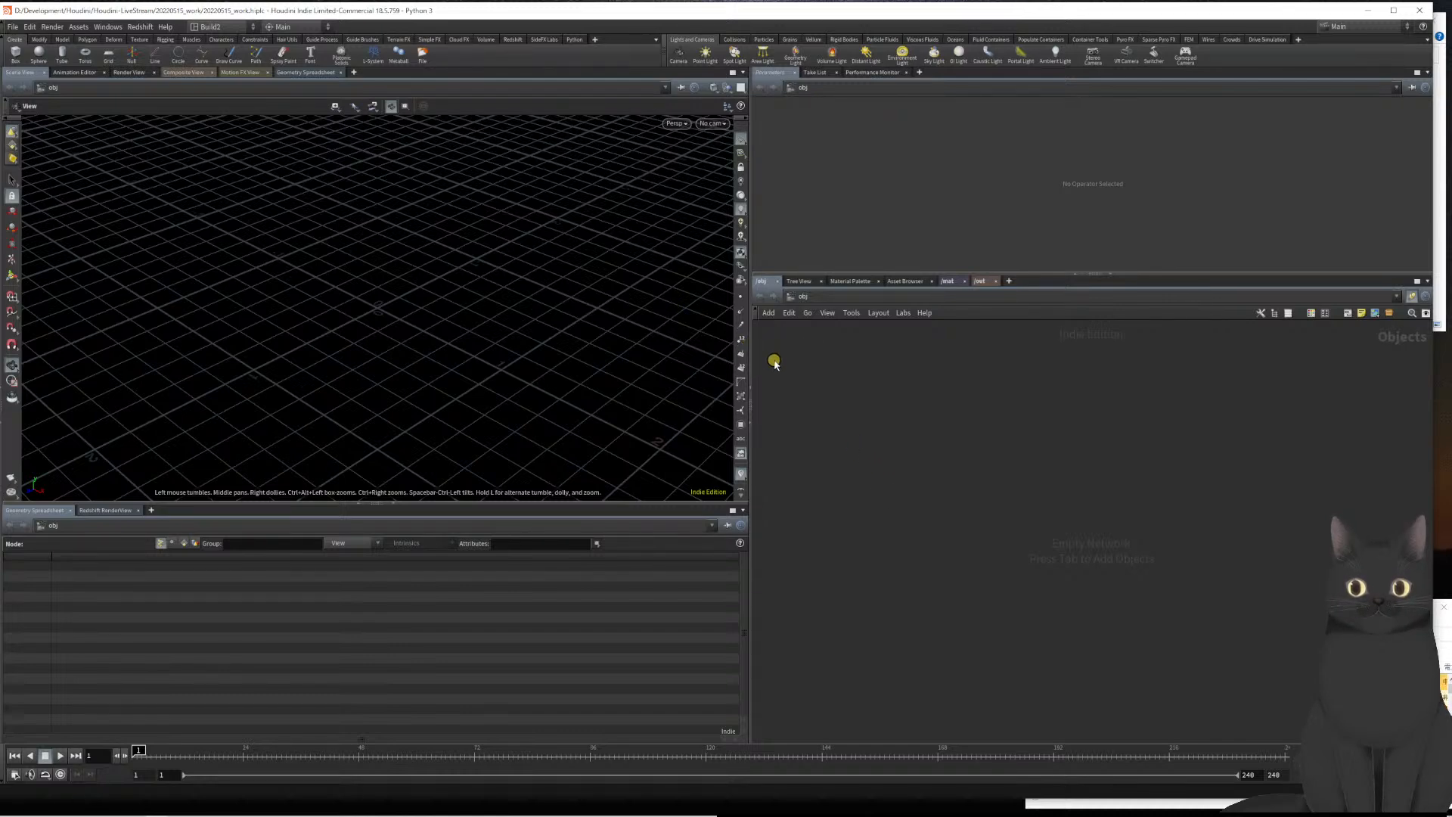
key(Tab)
text(geom)
key(Return)
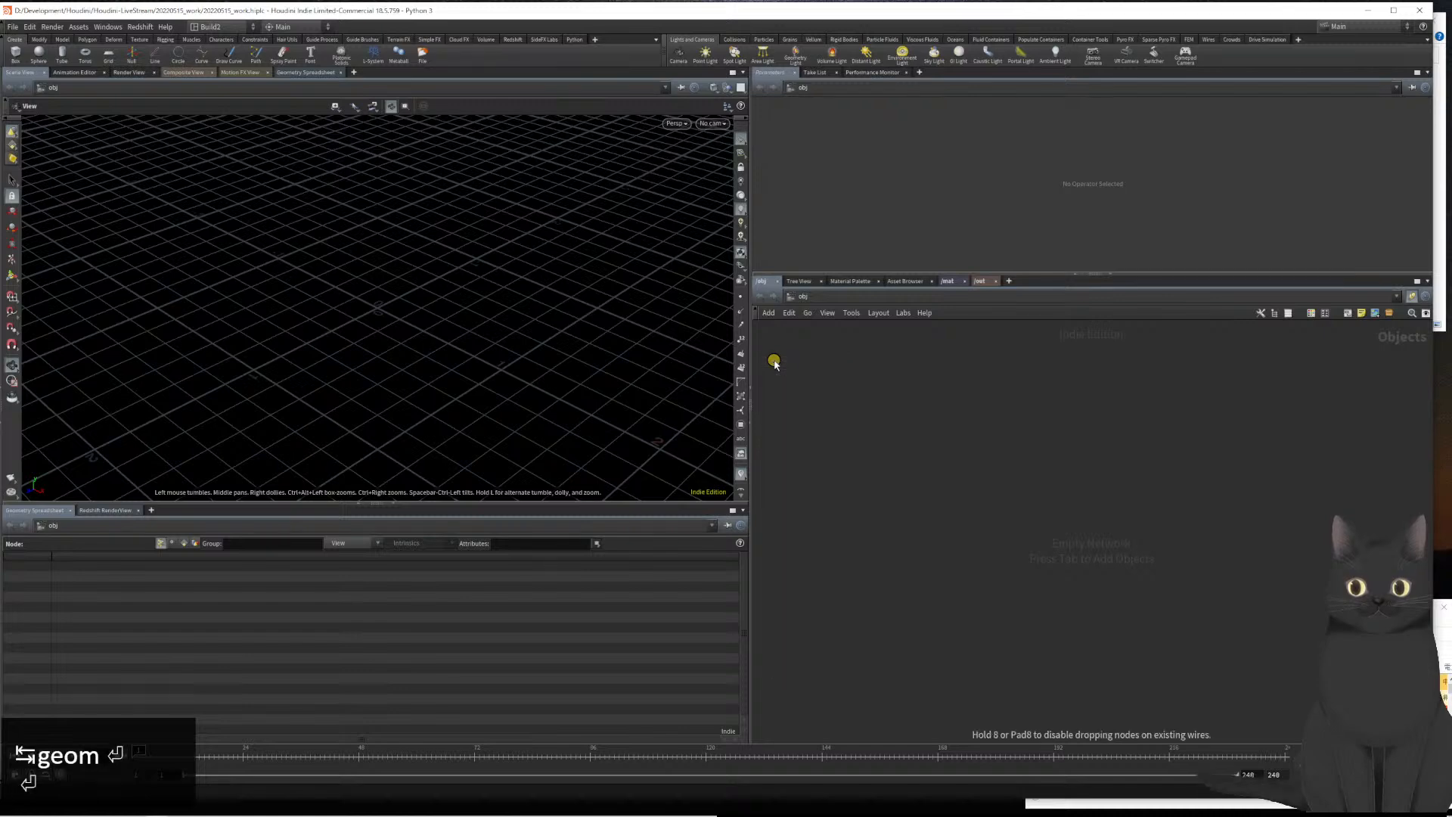
click(776, 364)
drag(775, 362, 974, 471)
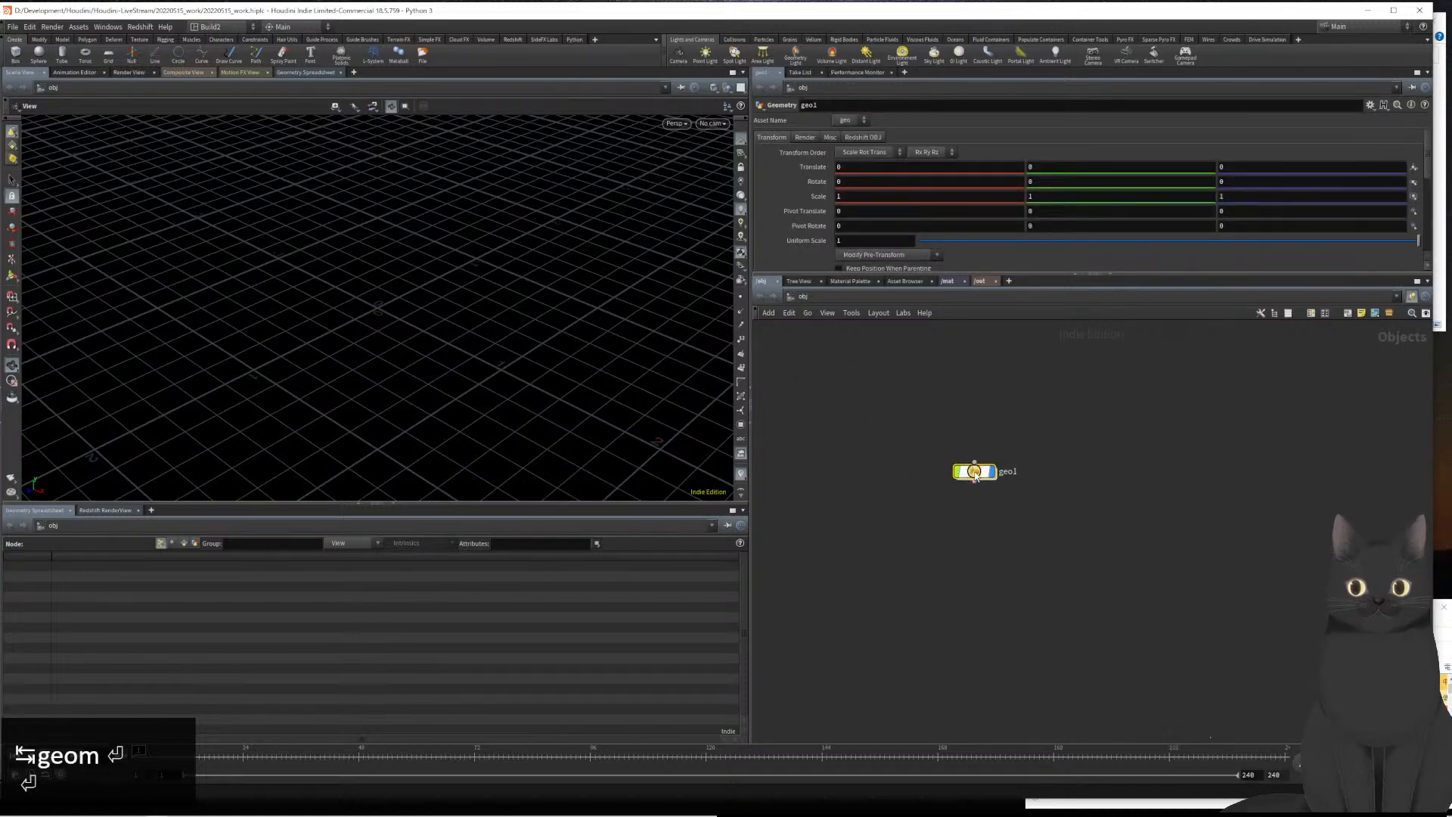
Enter the new Geometry object and add a Sphere node to its network
double_click(974, 473)
key(Tab)
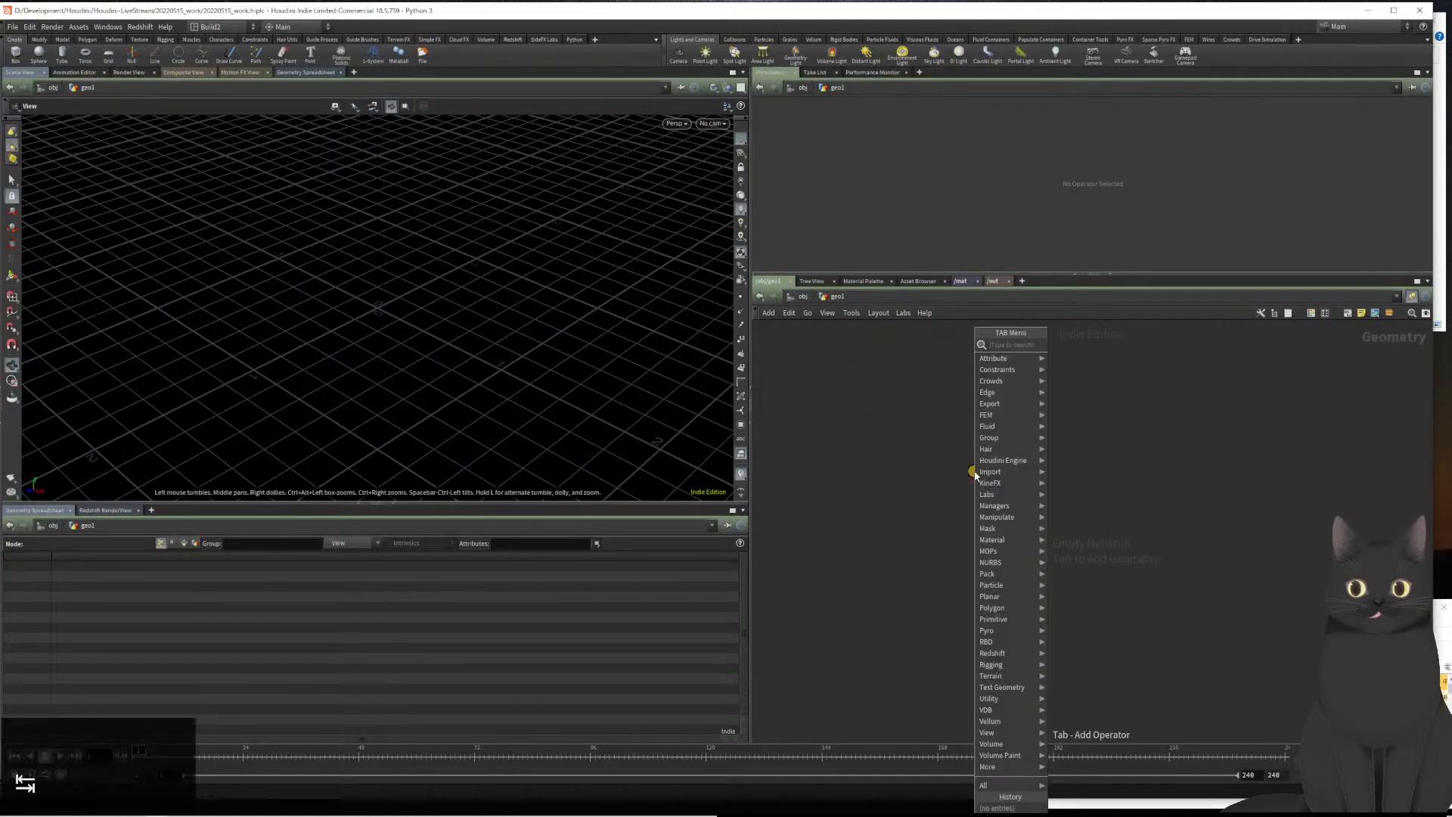
text(sphe)
key(Return)
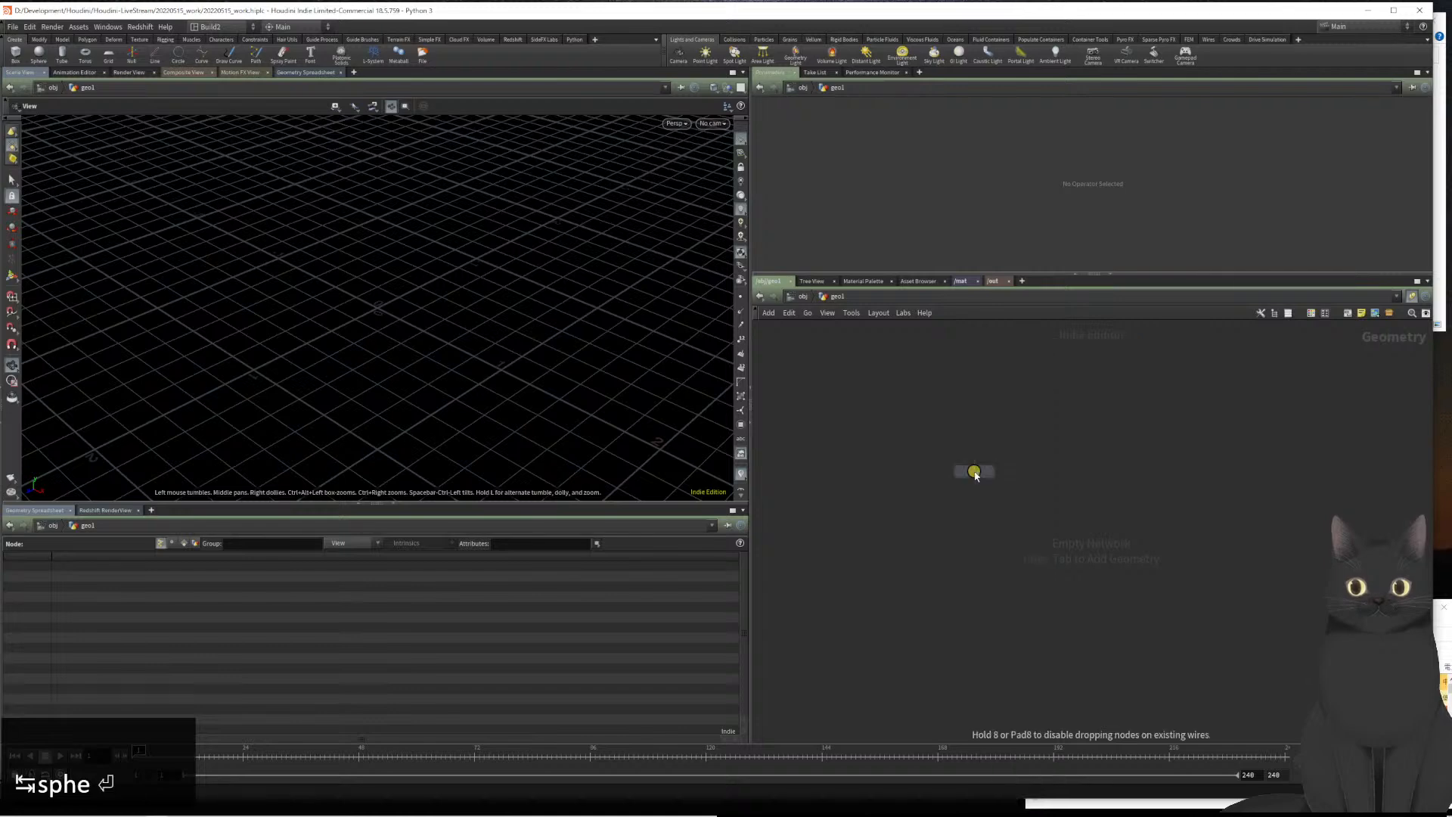
key(Return)
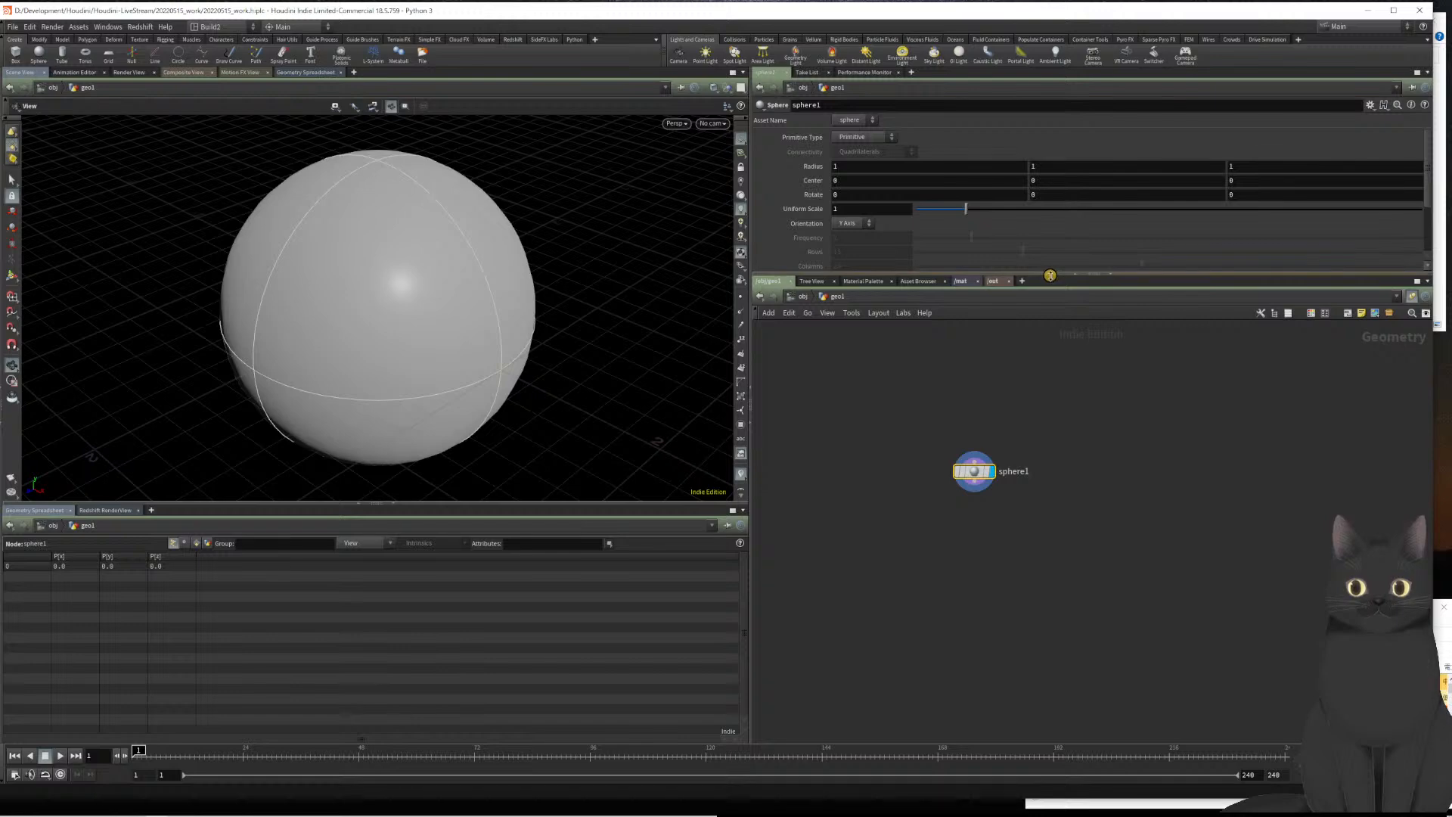
Set the sphere's primitive type to Polygon and its frequency to 9
drag(1050, 274, 1049, 305)
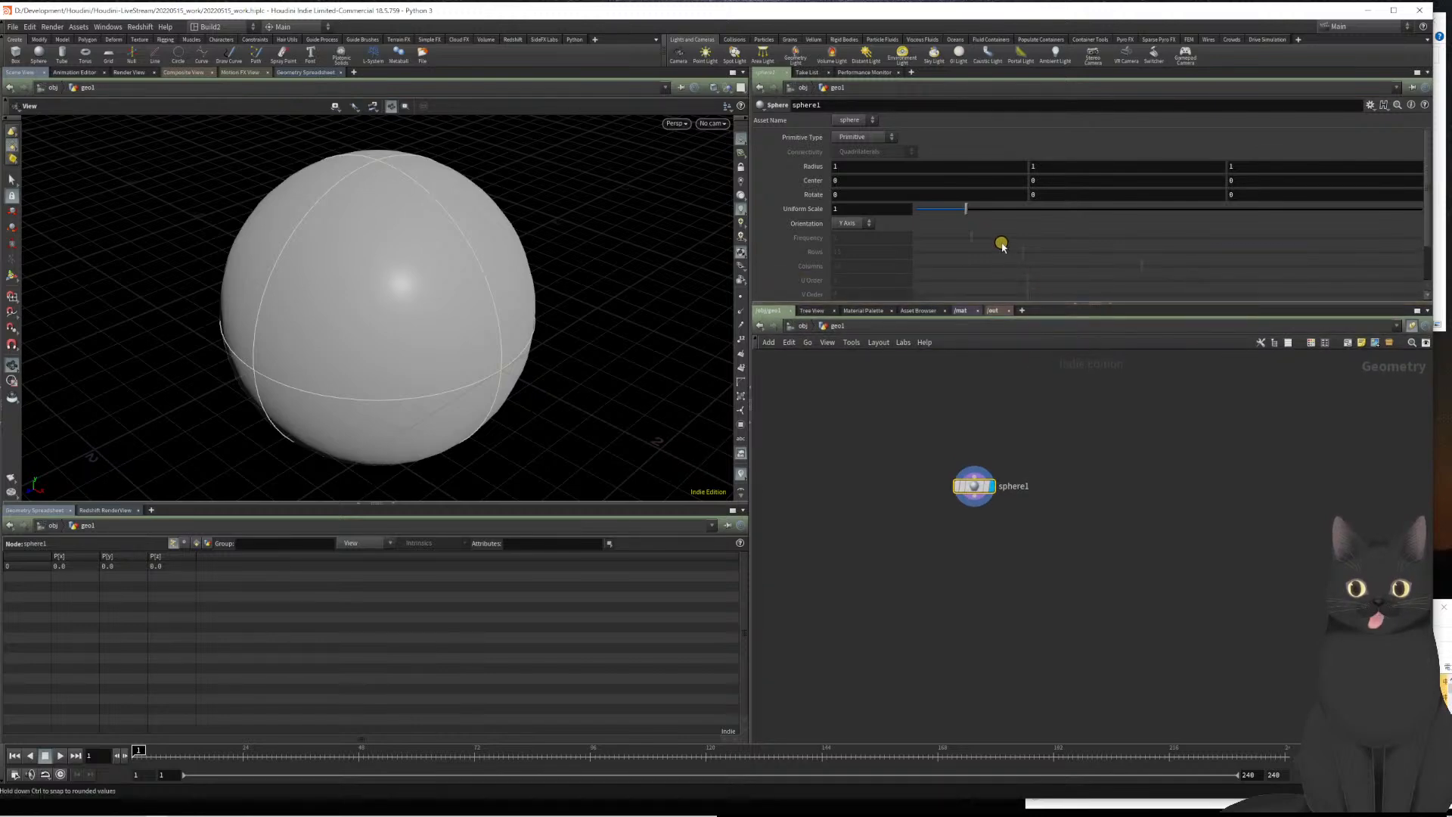
click(861, 137)
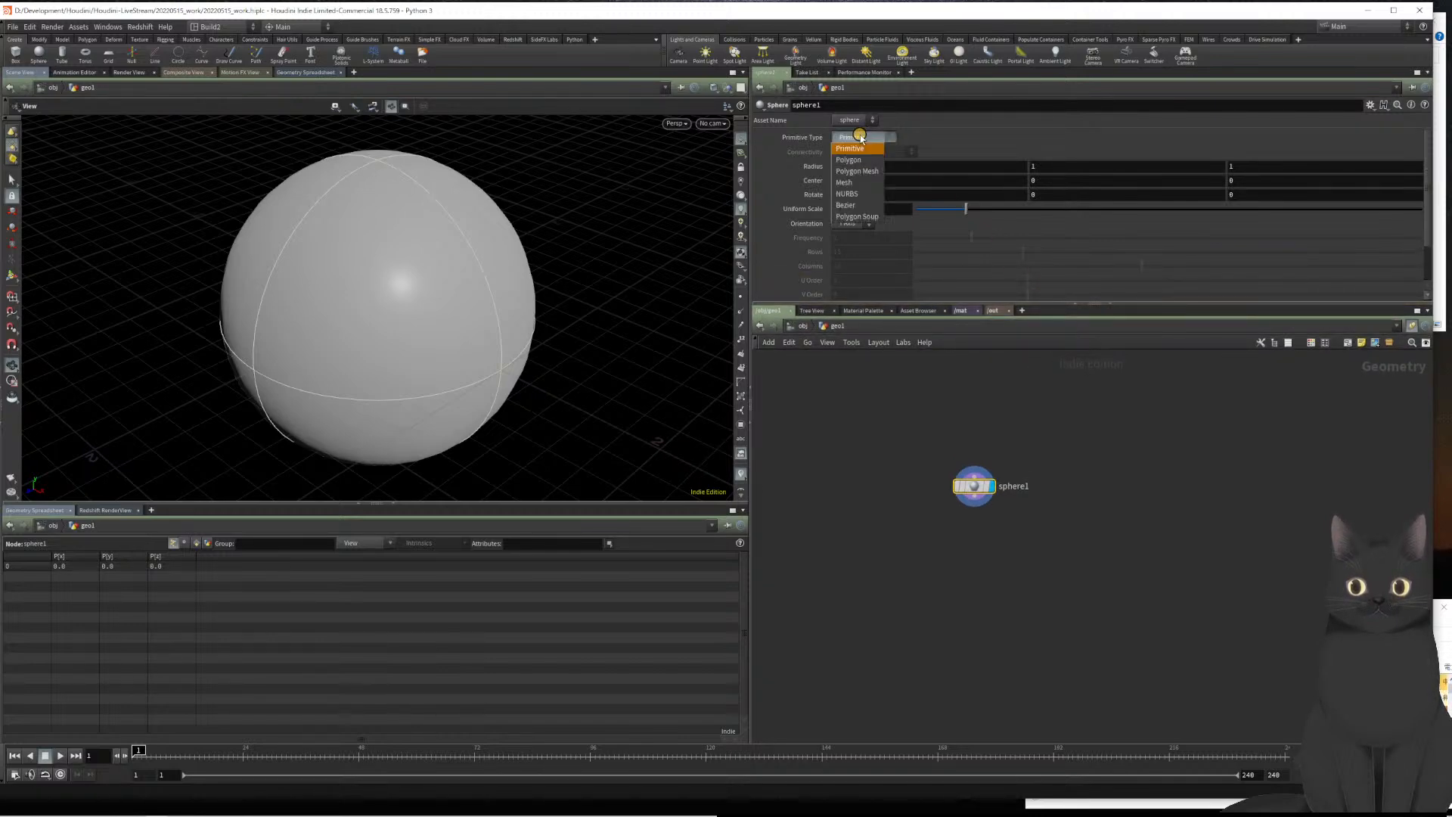
click(853, 156)
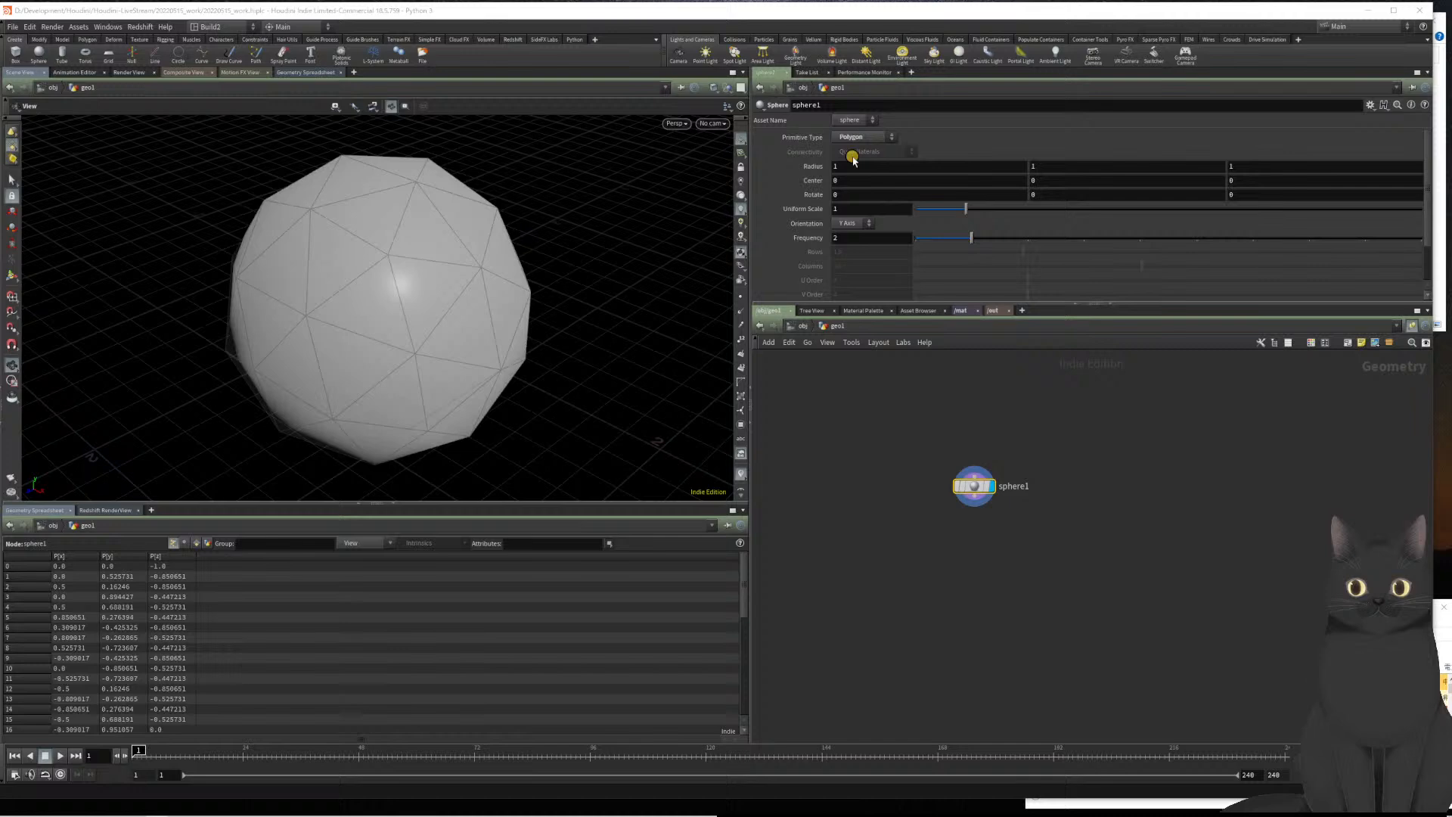
double_click(841, 238)
text(9)
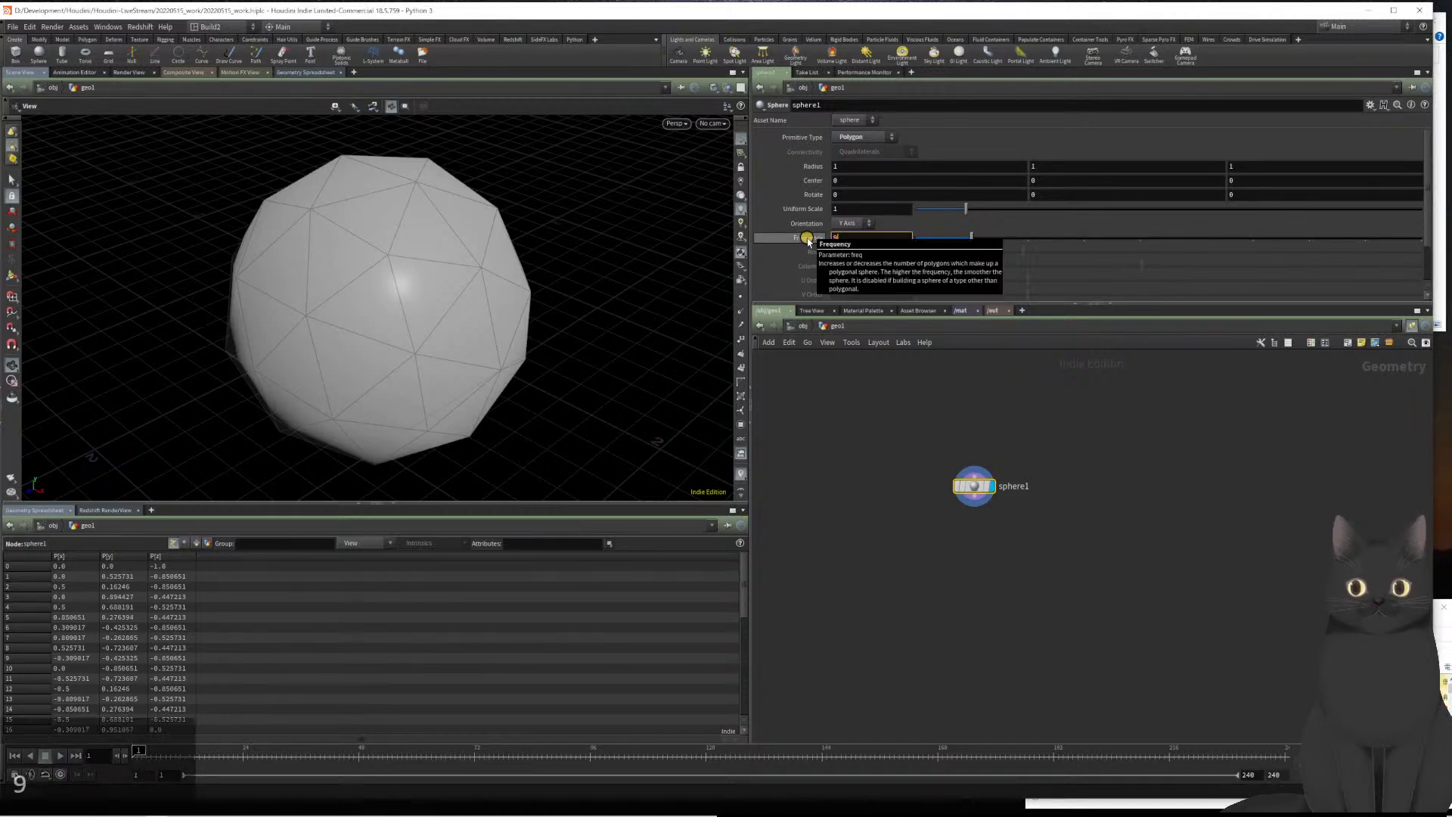
key(Return)
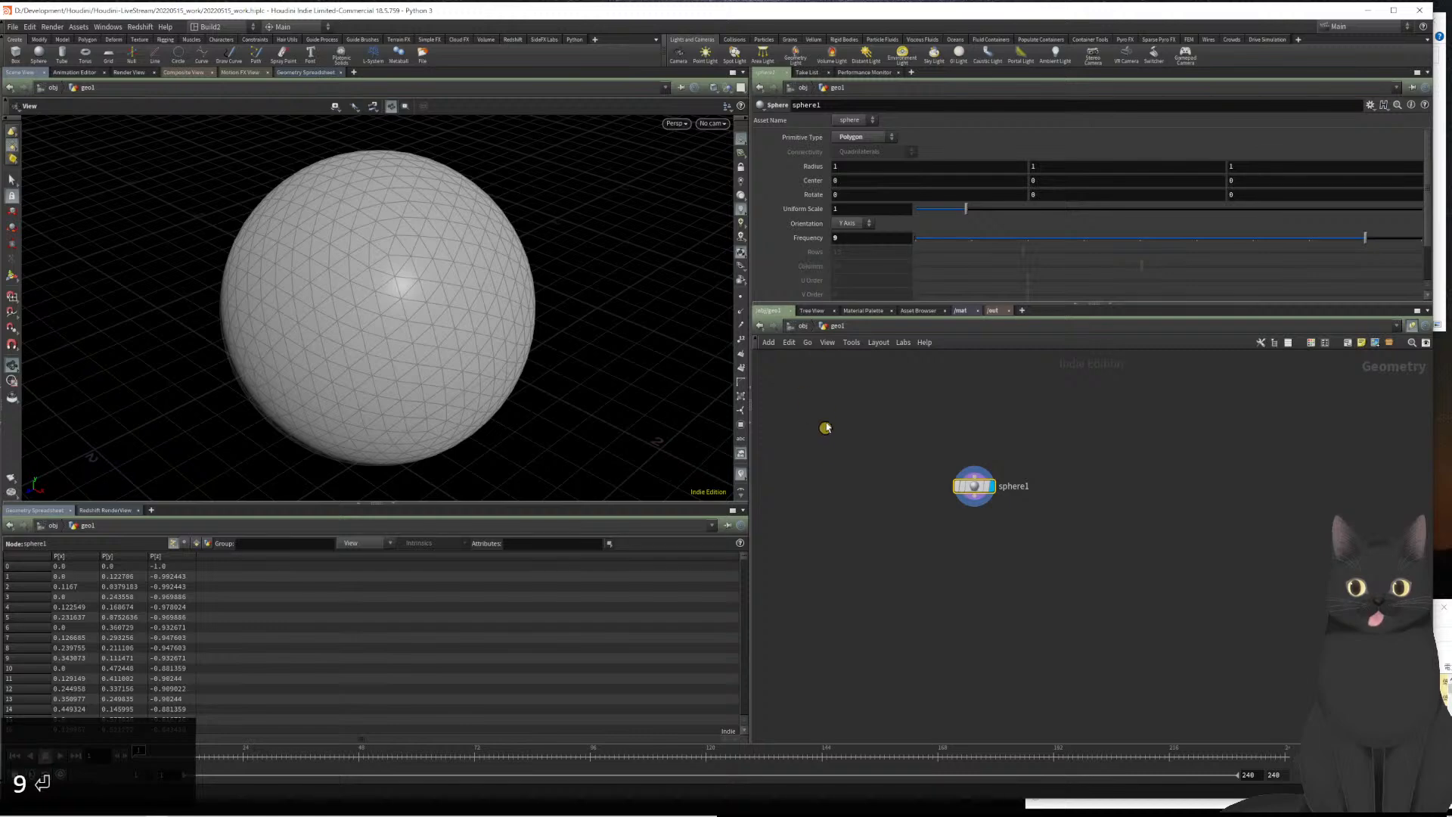
Set the sphere's frequency to 12 and stretch it by setting its X radius to 4
double_click(866, 240)
text(12)
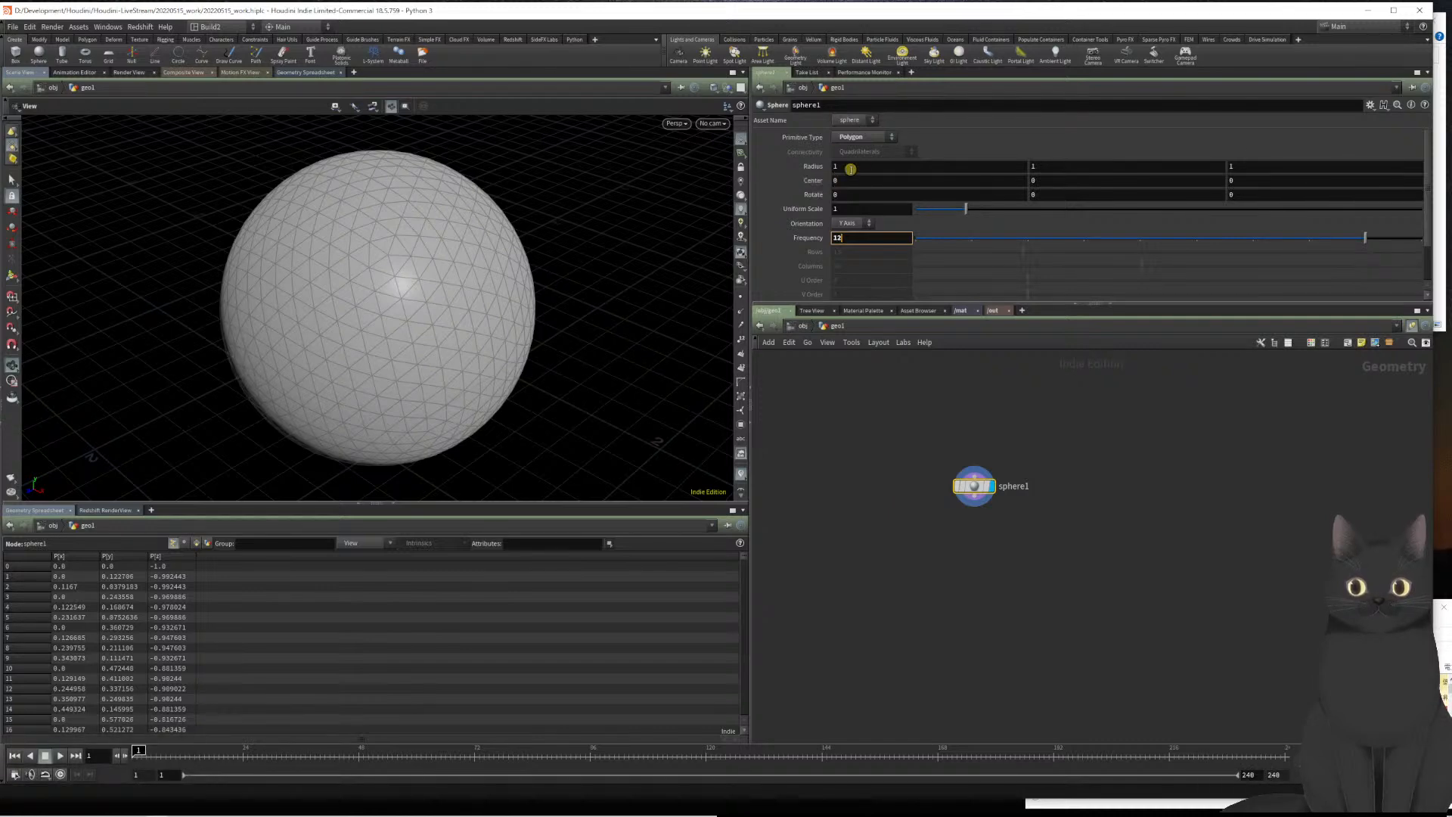
key(Tab)
text(4)
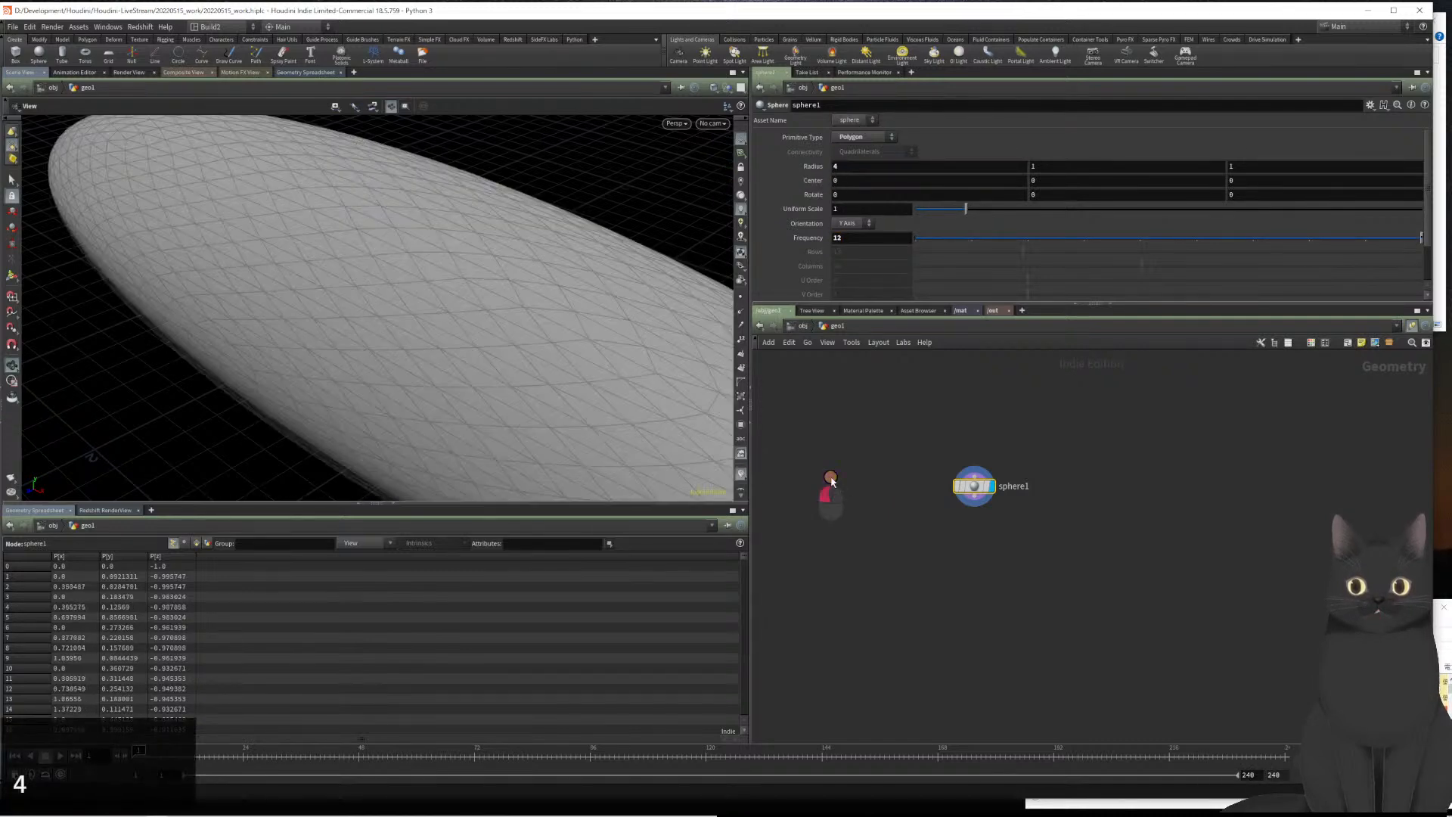
scroll(464, 317, down, 5)
middle_drag(463, 301, 421, 301)
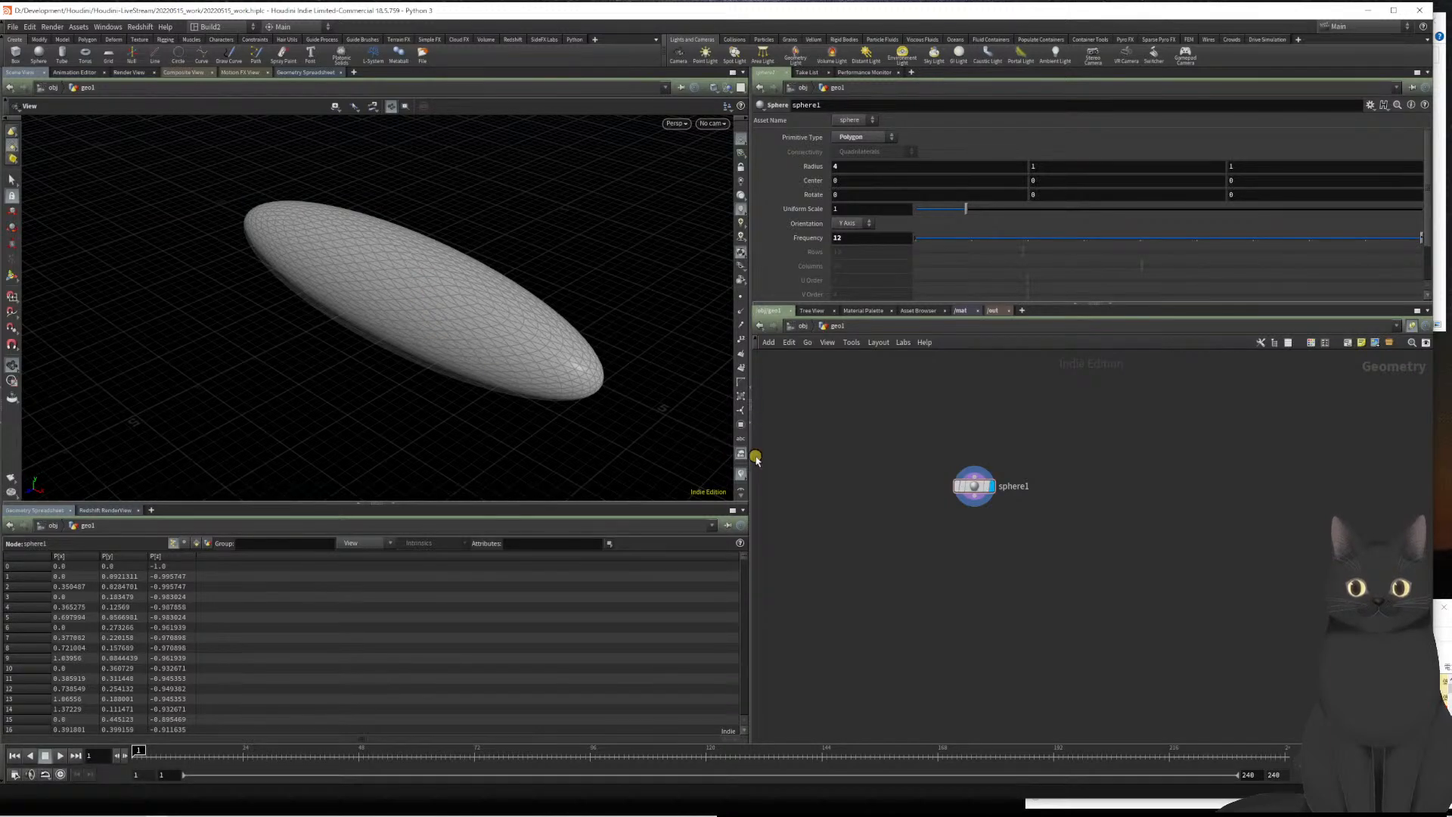
Add a Spray Paint node fed by the sphere's output and place it just below the sphere node
scroll(1021, 575, up, 2)
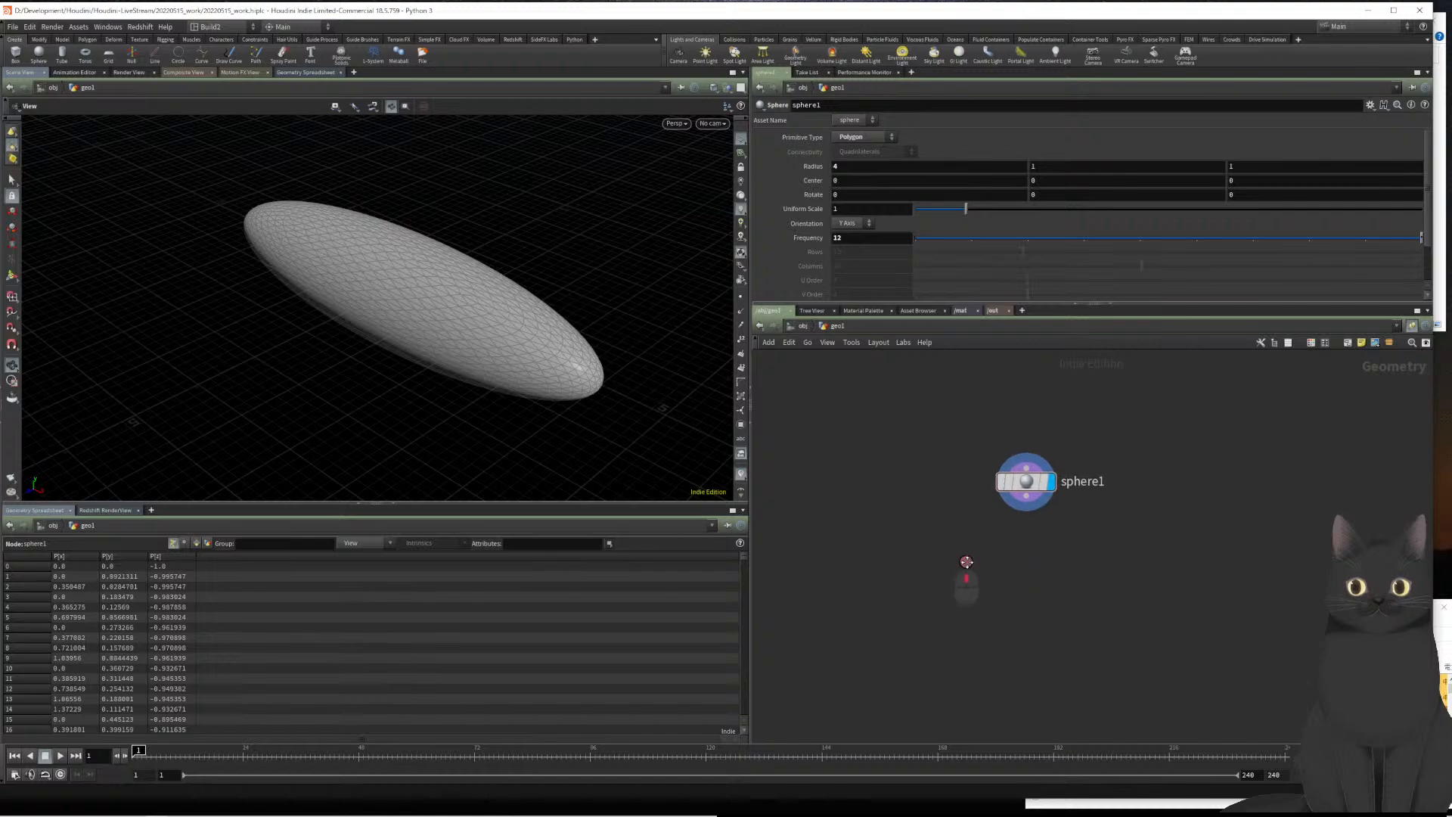
scroll(446, 386, up, 3)
scroll(447, 385, down, 1)
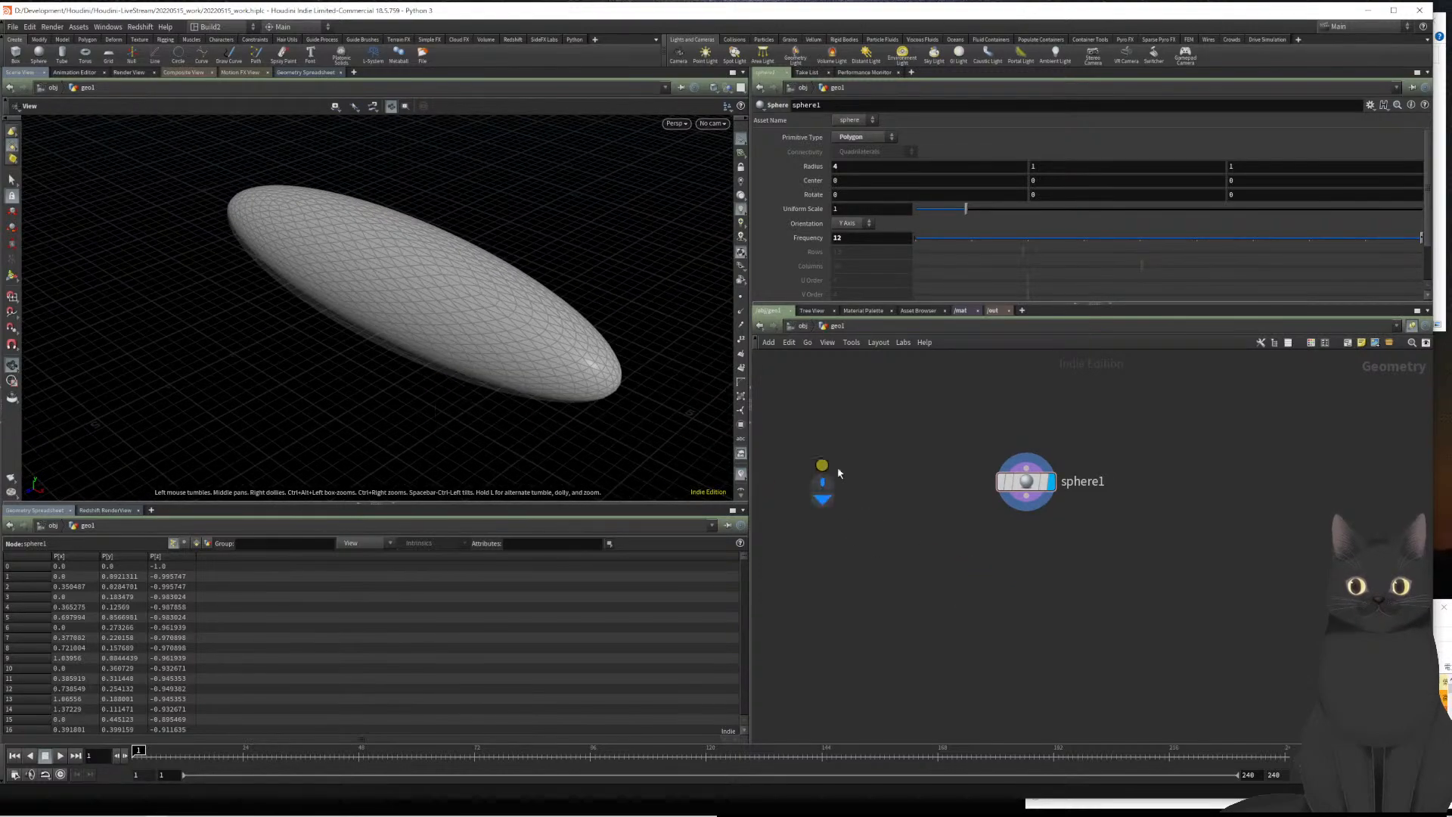
click(1022, 501)
text(splay)
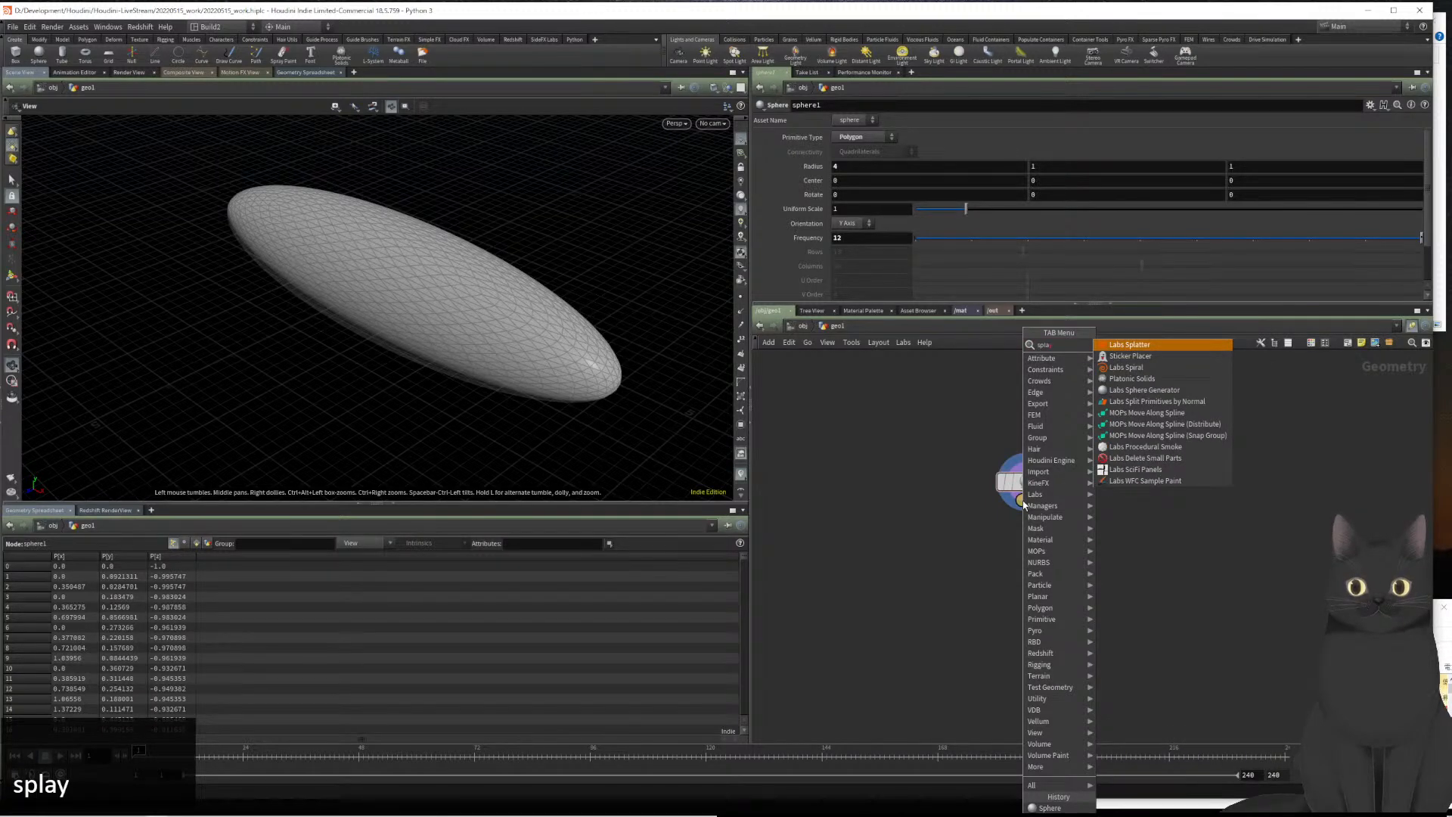
key(BackSpace)
key(BackSpace)
text(r)
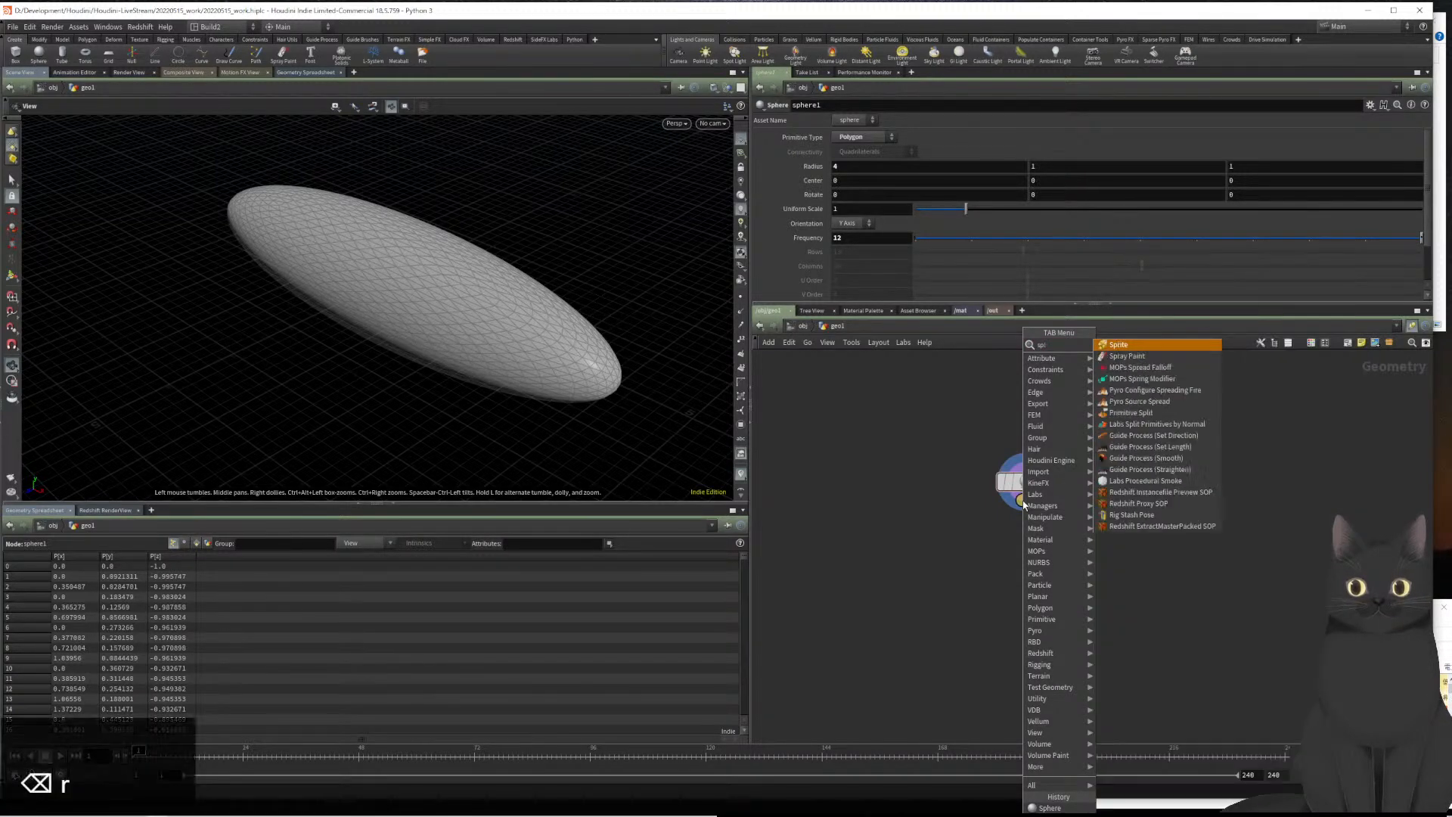
text(ay)
key(Return)
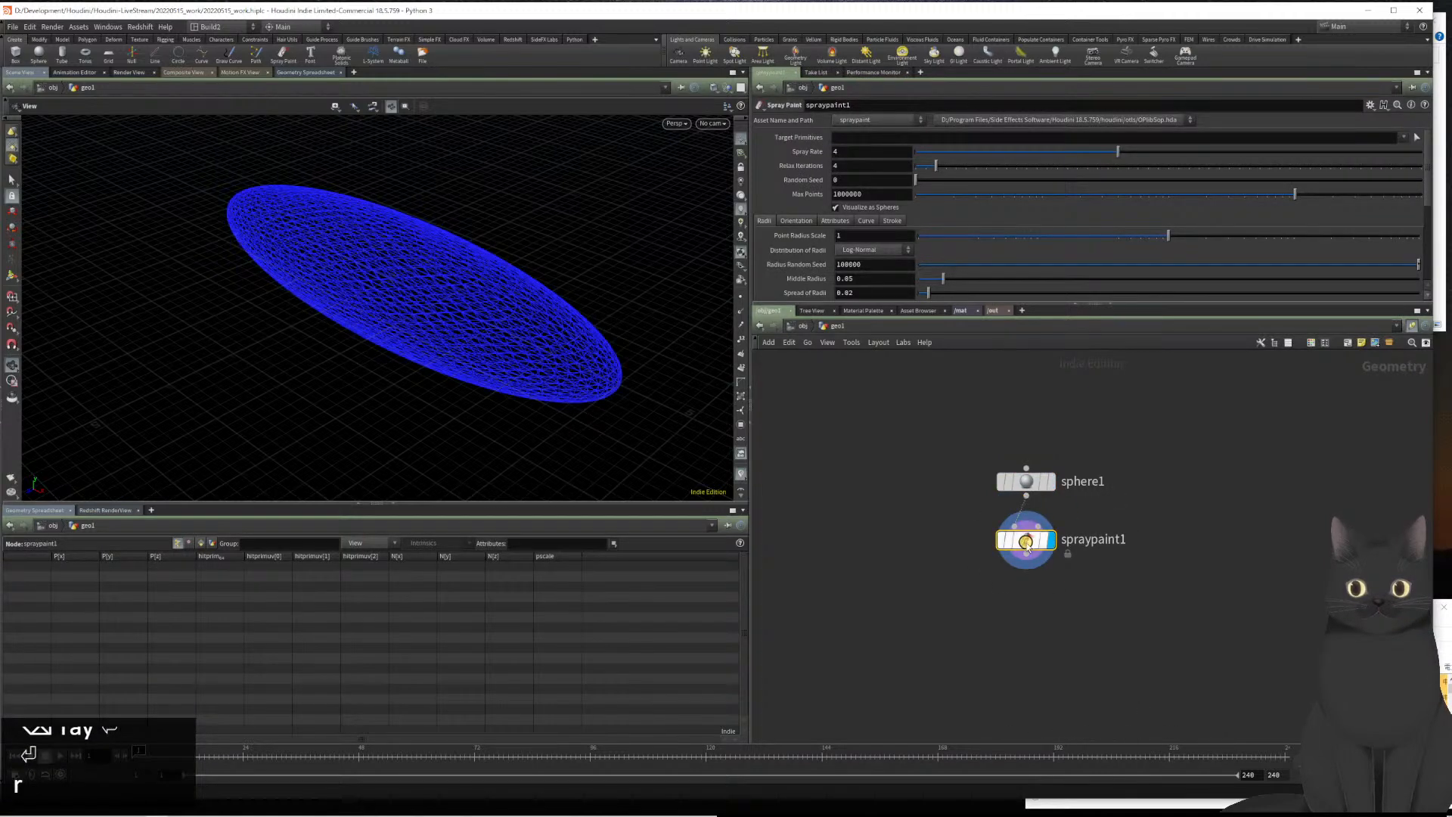
Offset the Spray Paint node slightly and spray points along the ellipsoid's surface from one end to the other
drag(1027, 544, 1050, 555)
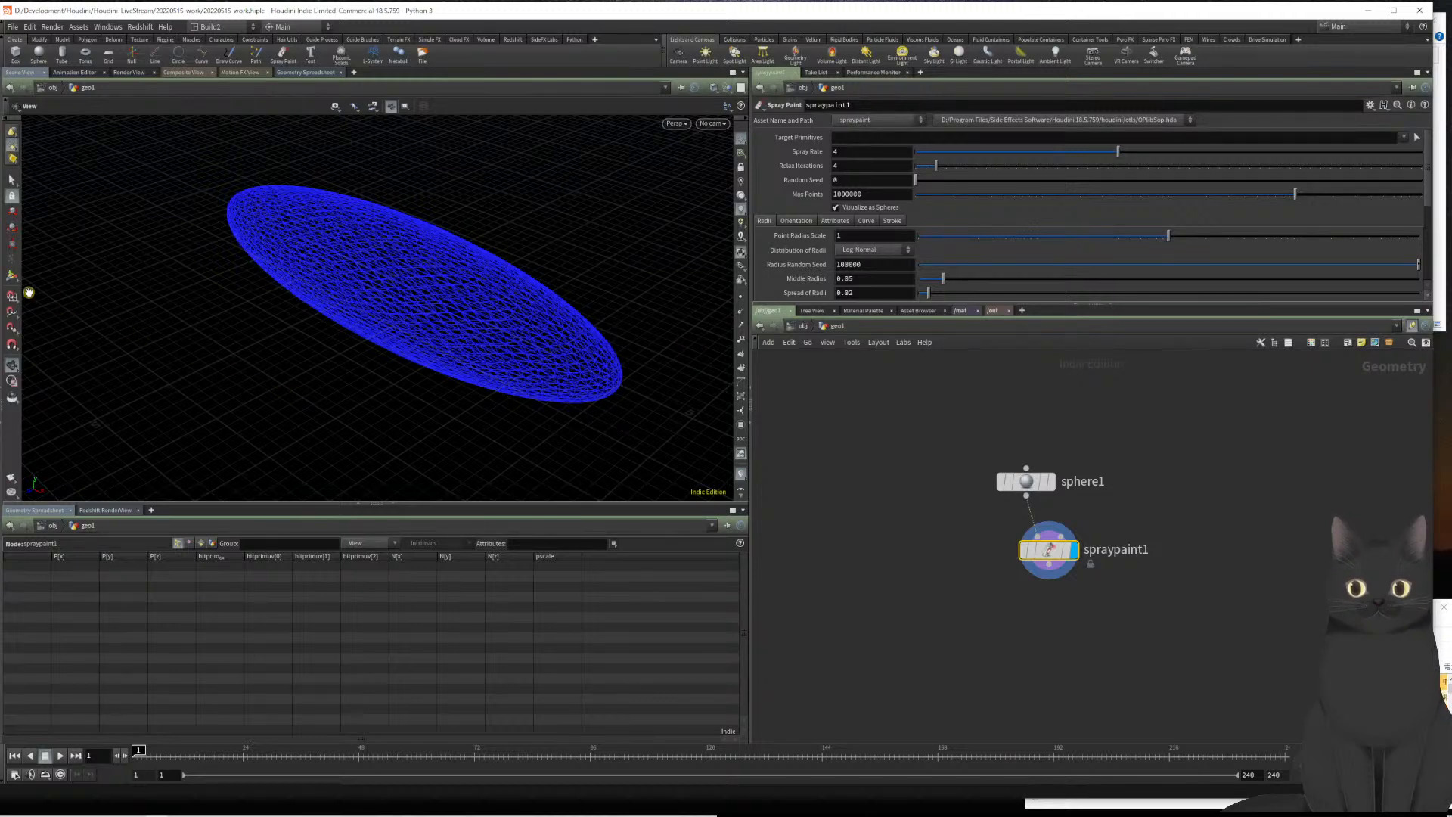
click(10, 274)
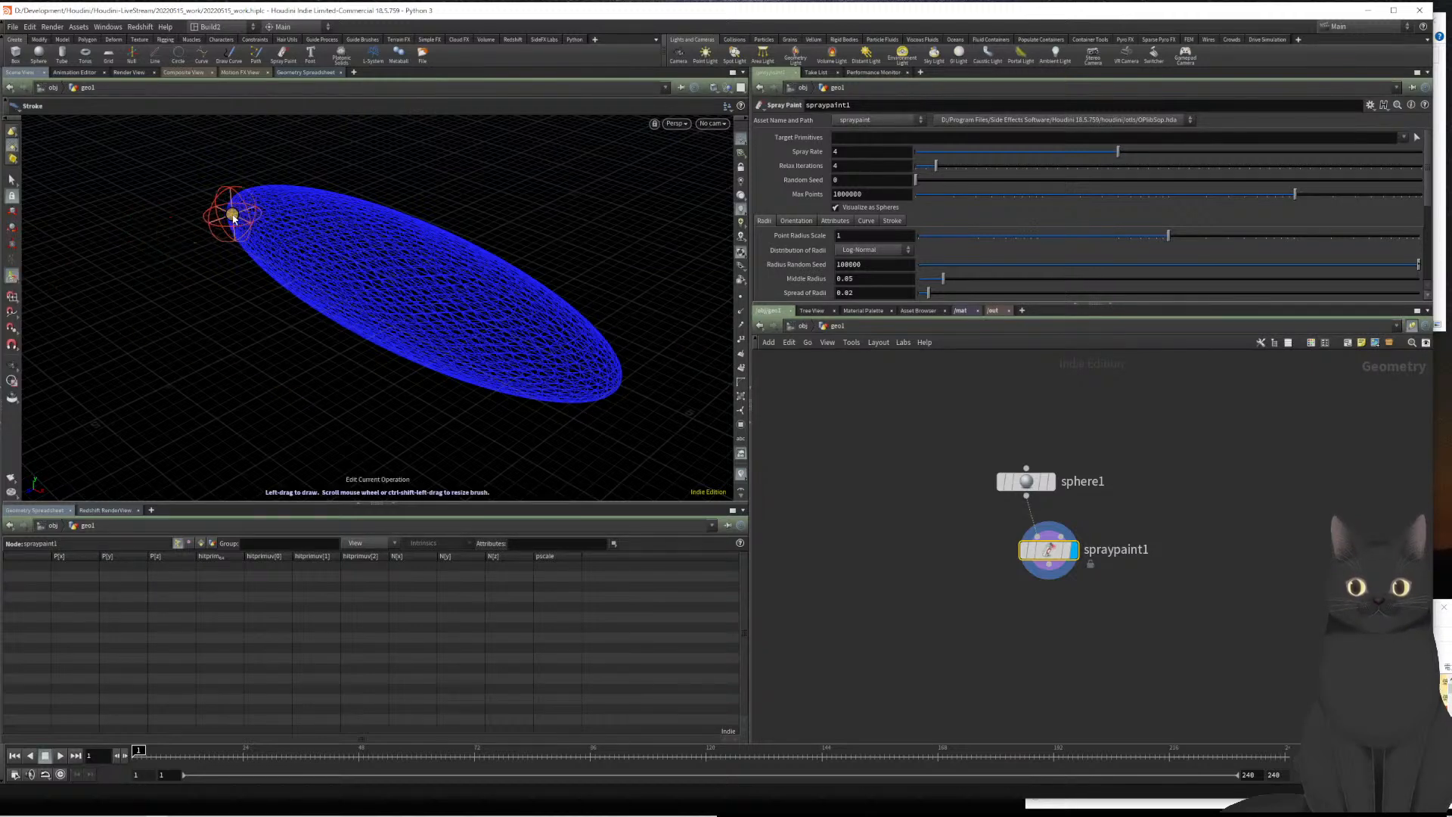
mouse_move(249, 216)
mouse_down()
mouse_move(334, 280)
mouse_move(543, 347)
mouse_up()
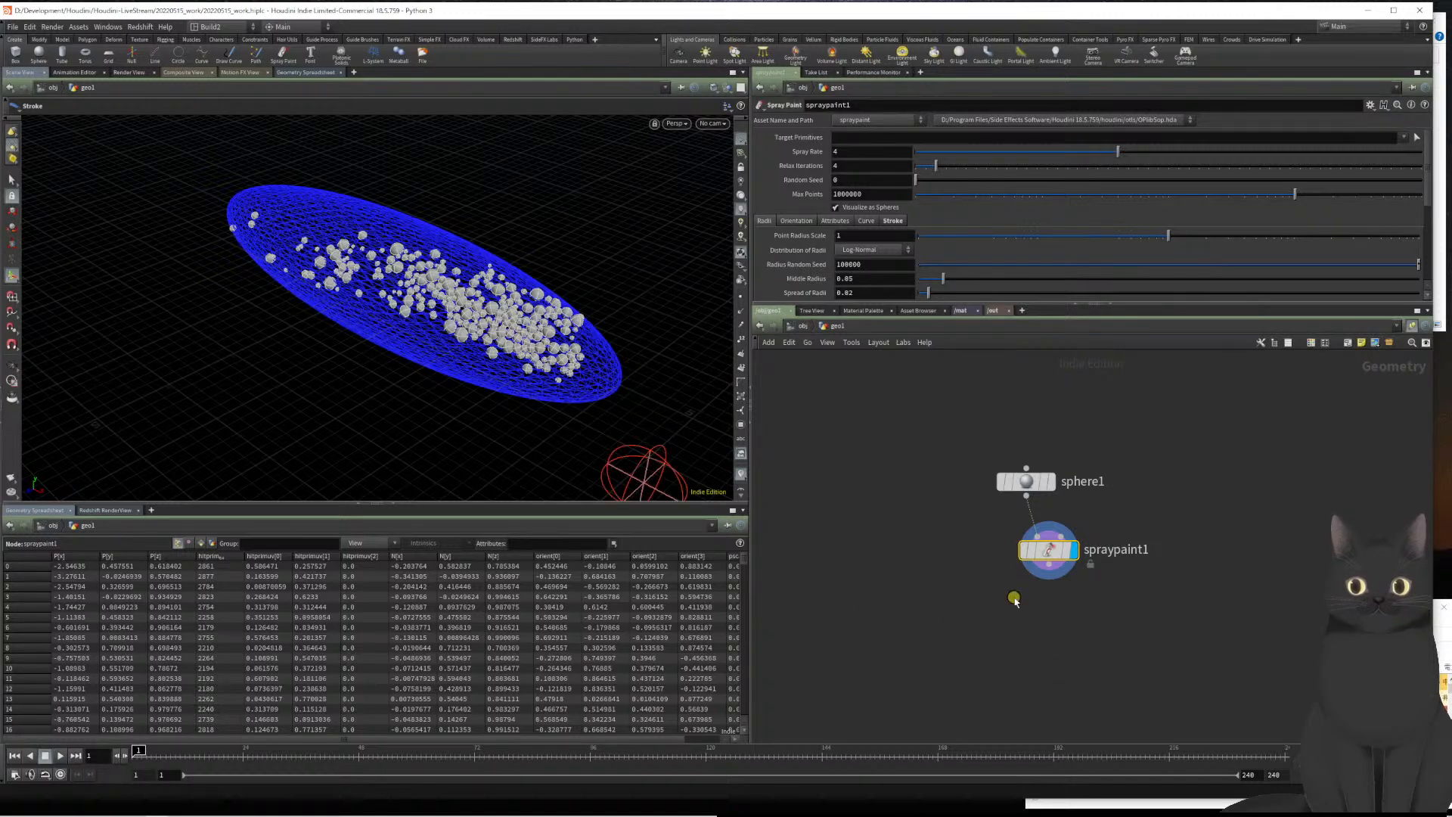
Add a Voronoi Fracture node and place it below the Spray Paint node
key(Tab)
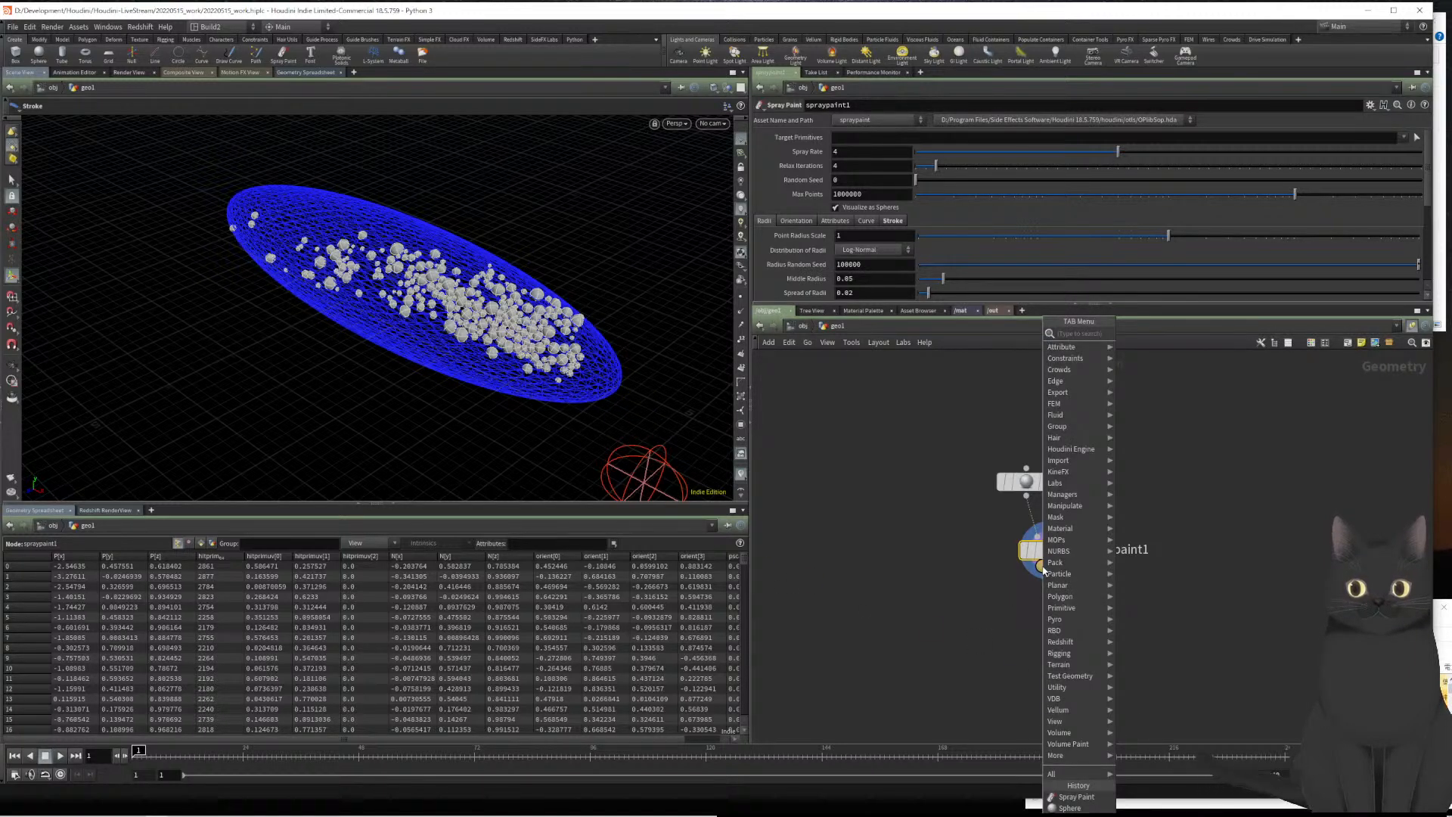
text(vorono)
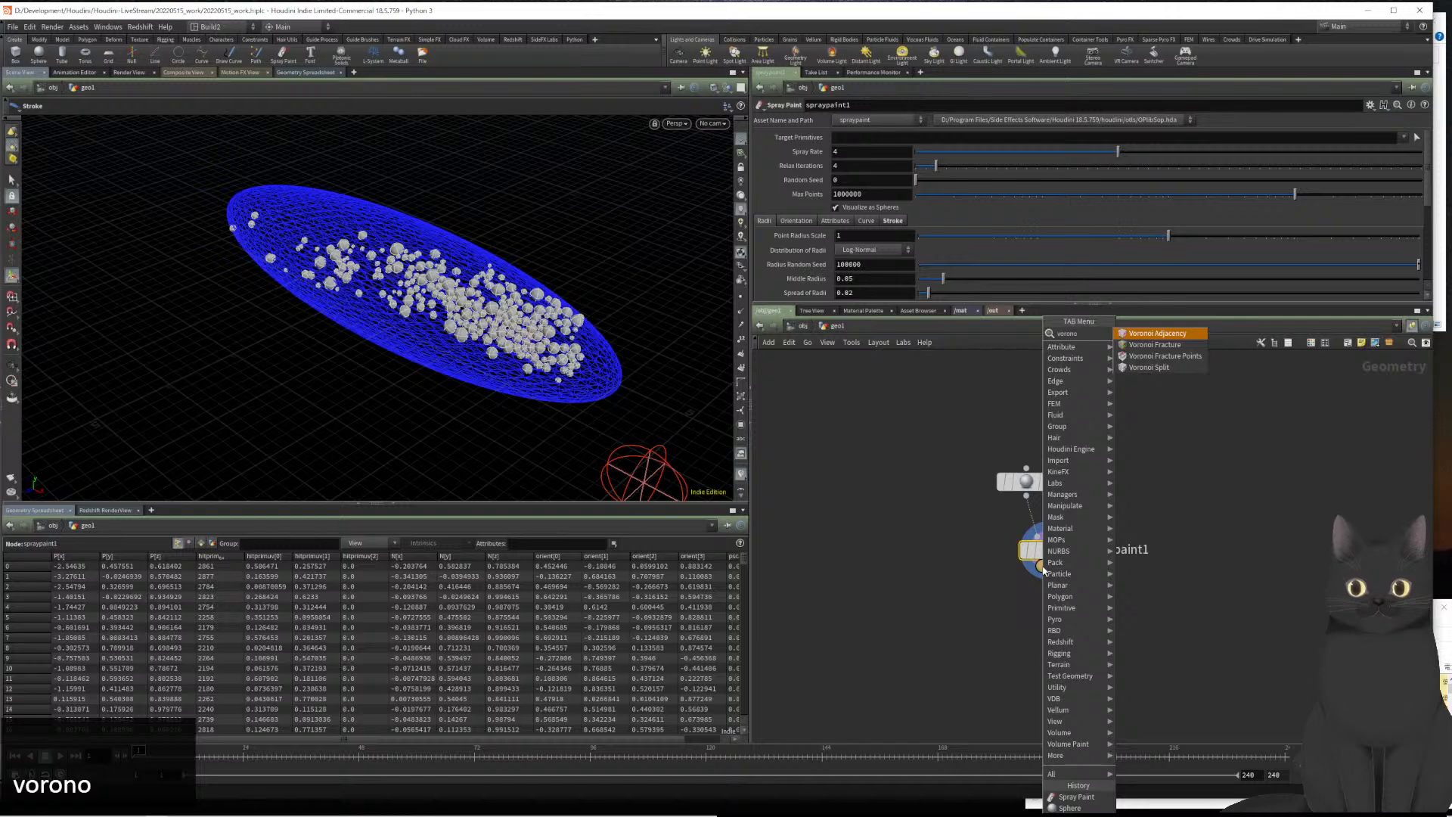
key(Down)
key(Down)
key(Up)
key(Return)
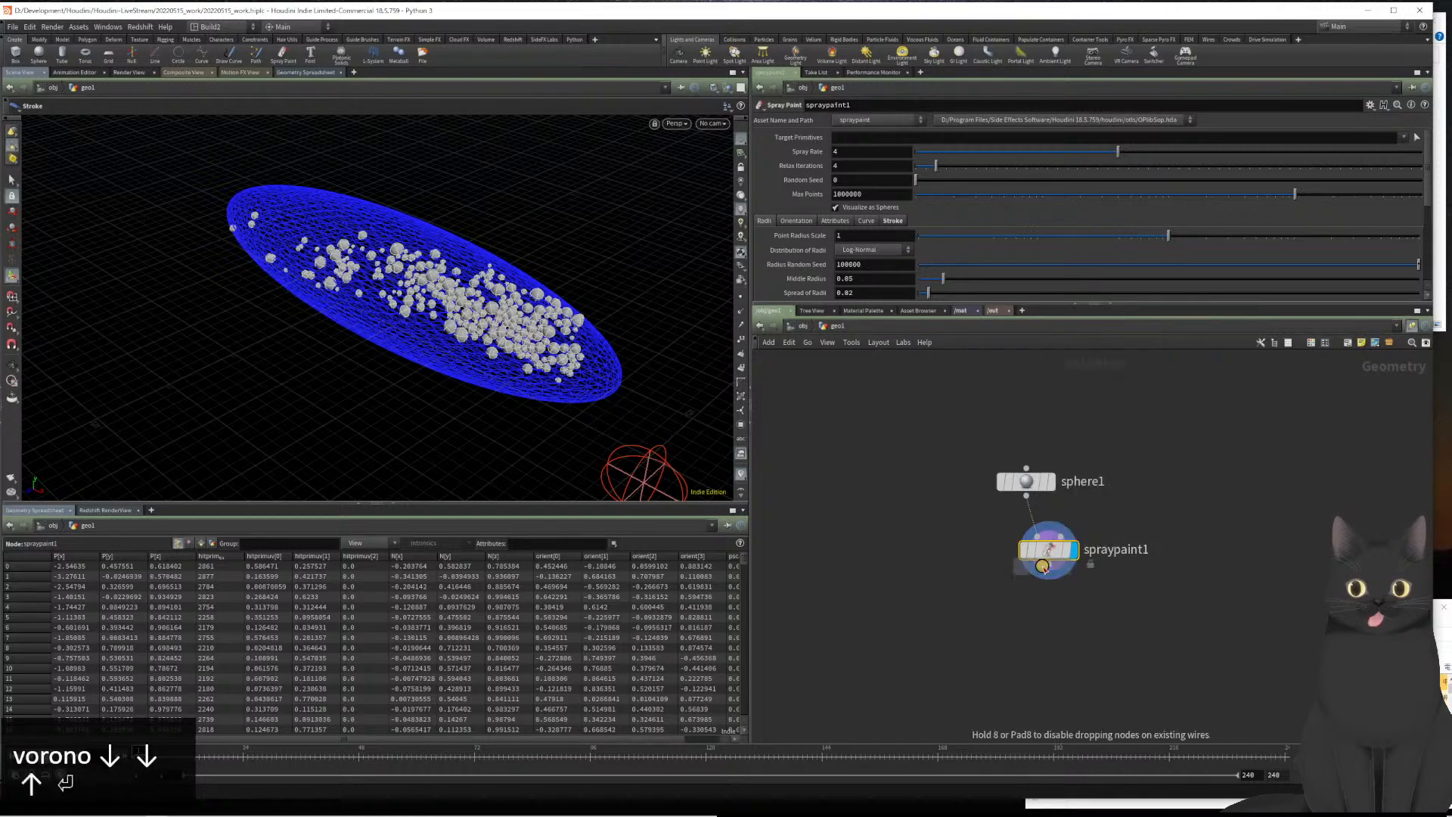
key(Return)
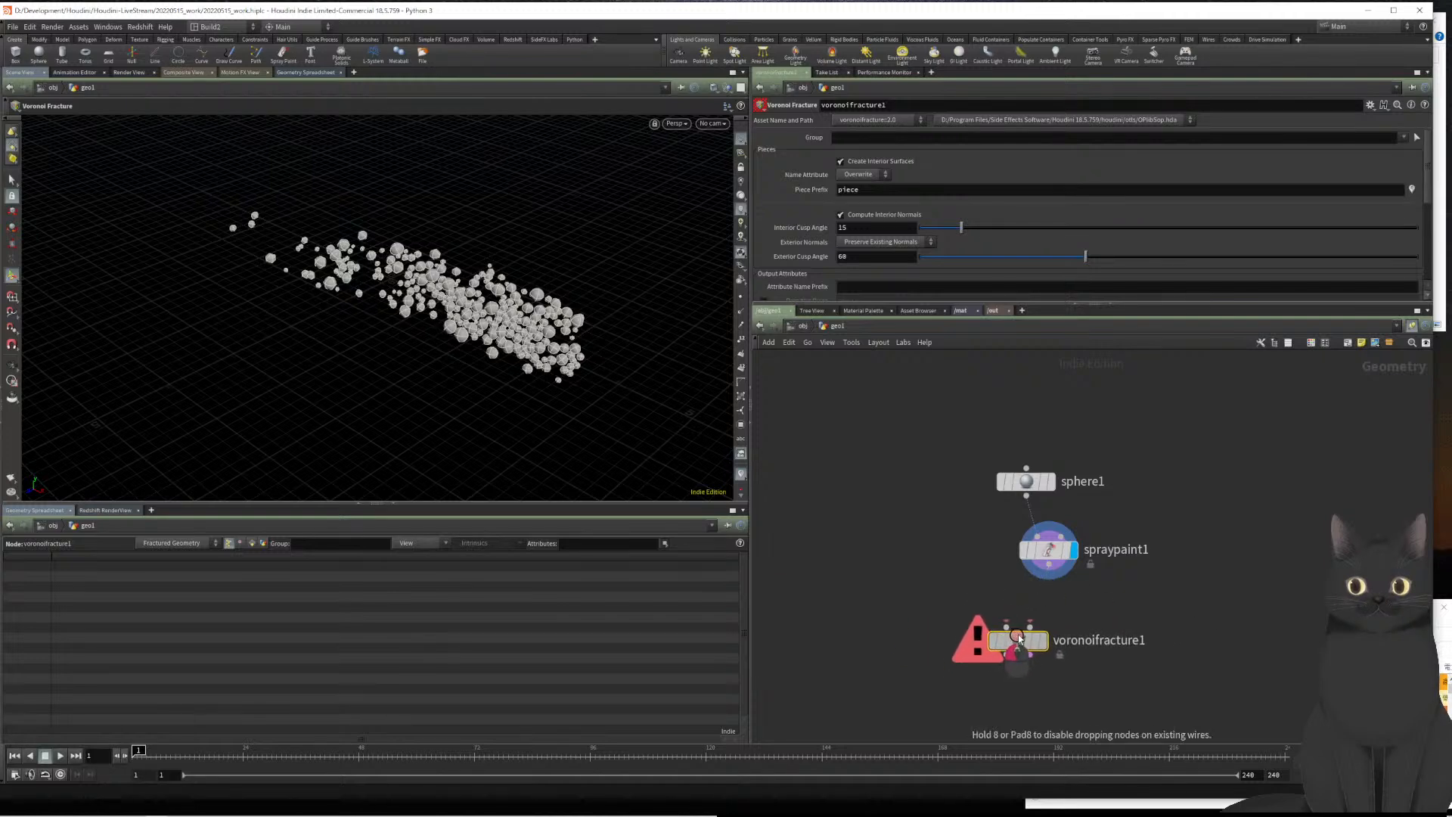
click(992, 624)
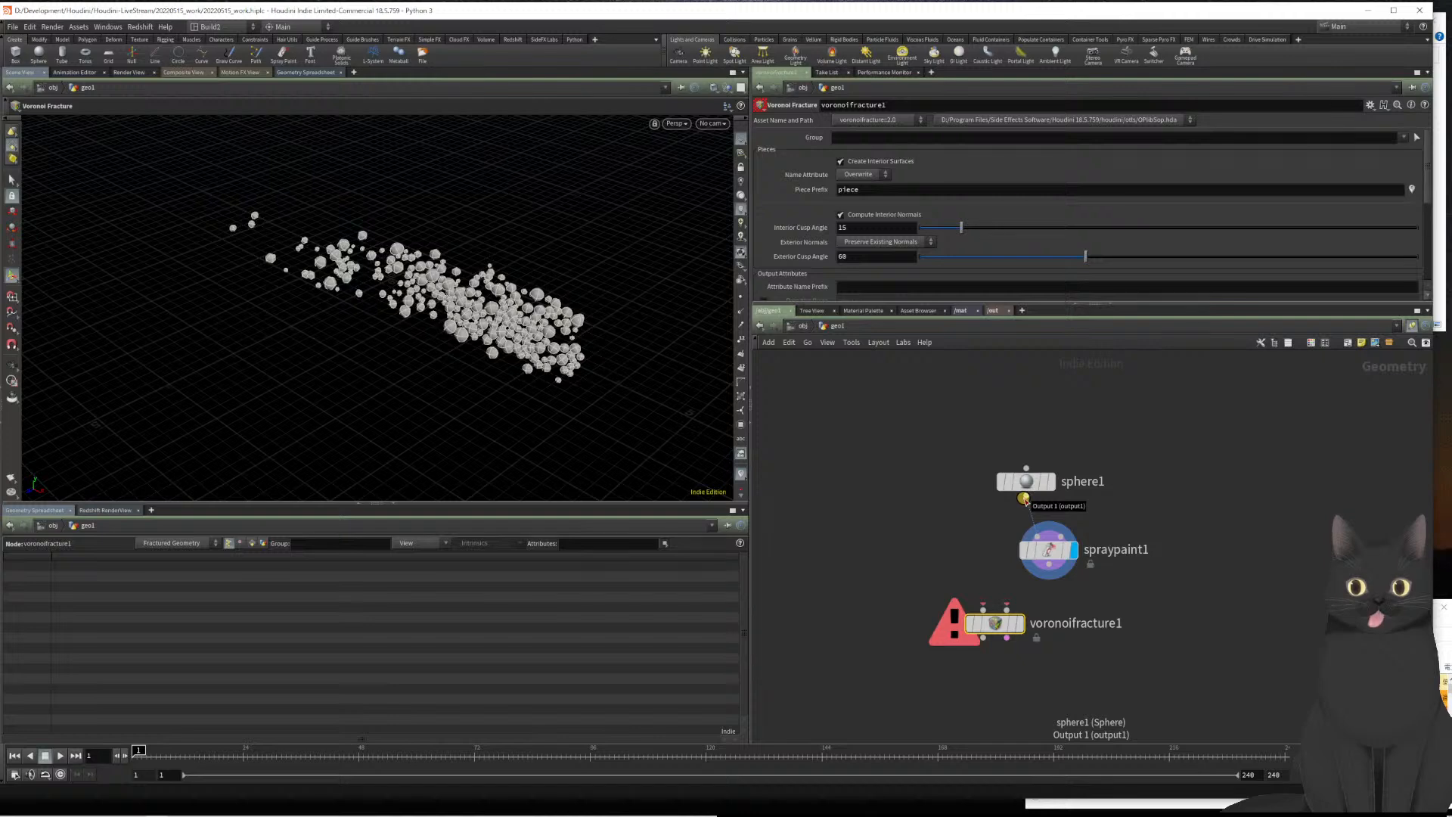
Connect the sphere and the sprayed points to the Voronoi Fracture inputs and display the fractured ellipsoid
mouse_move(1024, 498)
mouse_down()
mouse_move(984, 609)
mouse_move(1033, 598)
mouse_move(1048, 577)
mouse_up()
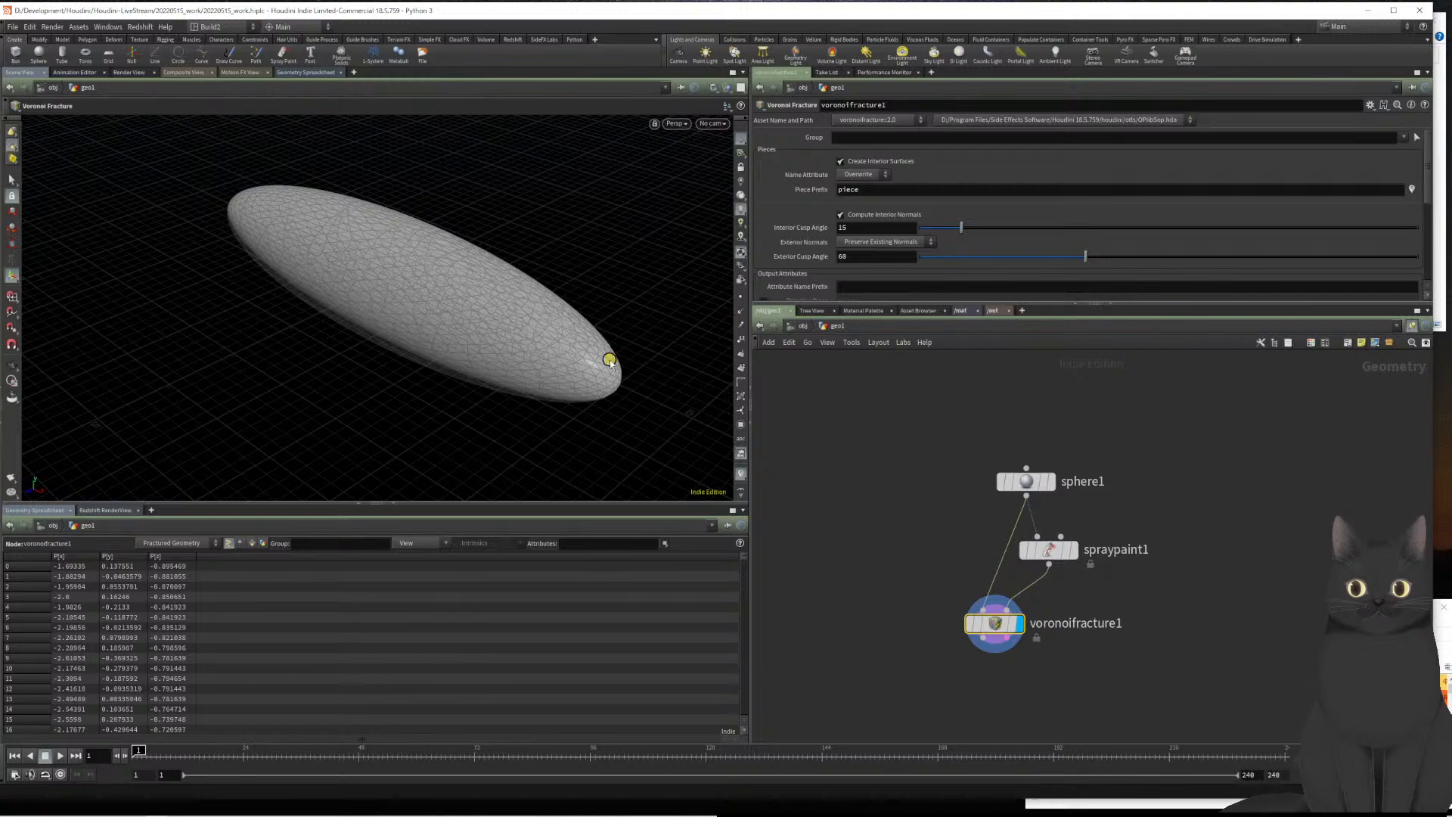
key(Escape)
drag(457, 308, 507, 295)
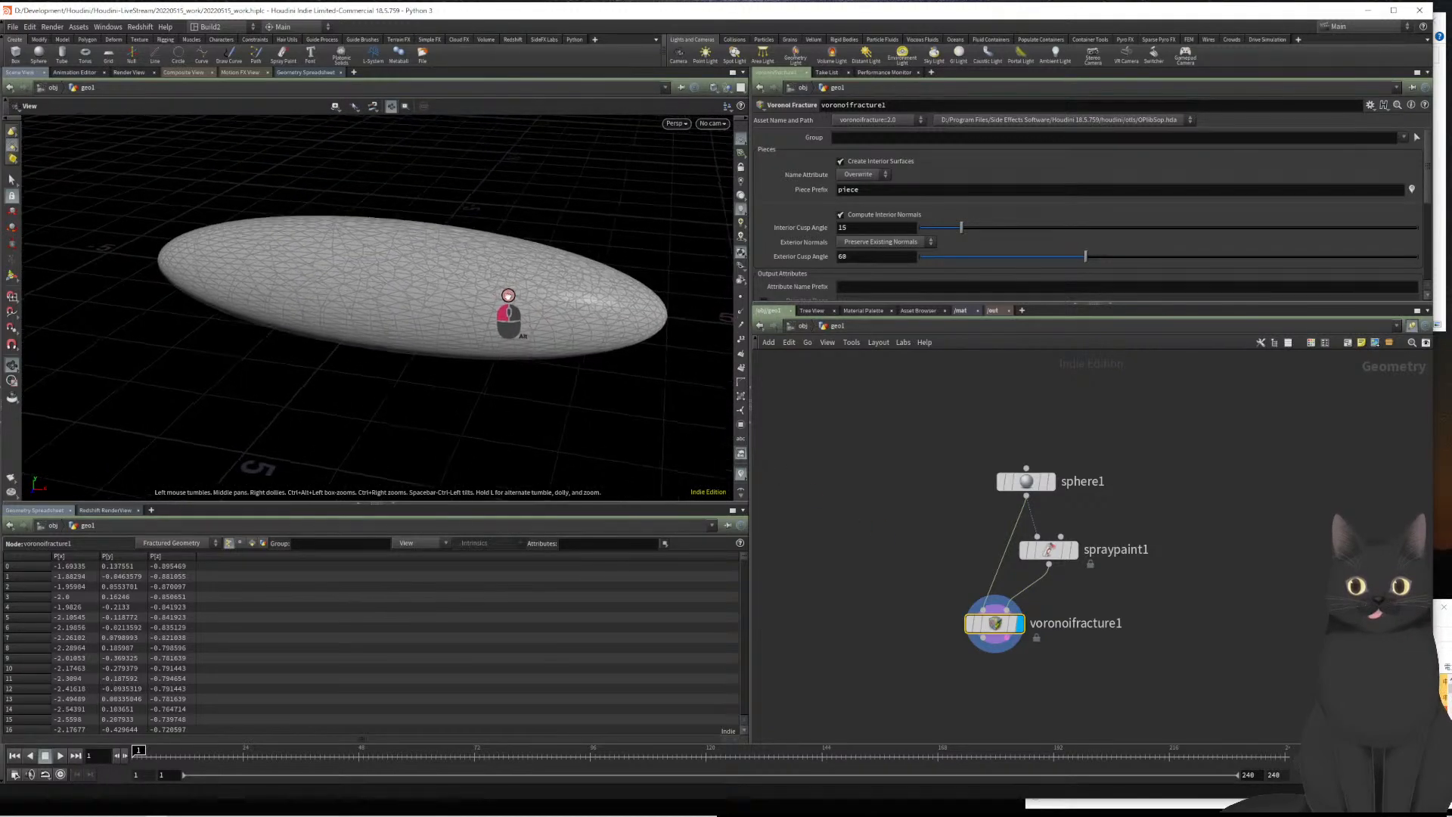
alt+right_drag(507, 295, 389, 302)
alt+drag(389, 302, 395, 252)
key(Return)
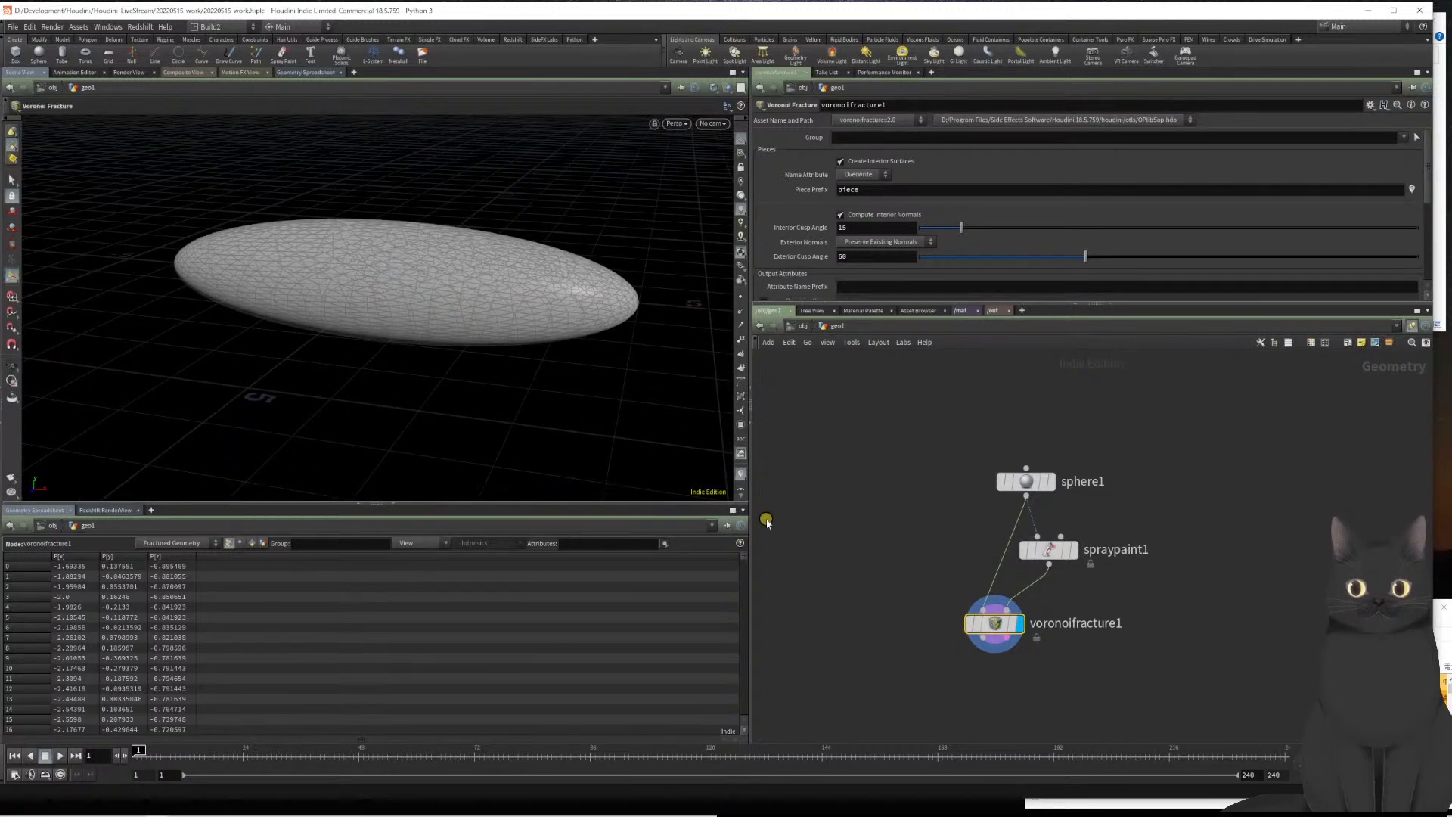
Tidy the network by shifting the Spray Paint node aside and aligning the Voronoi Fracture node beneath the sphere
middle_drag(841, 546, 843, 498)
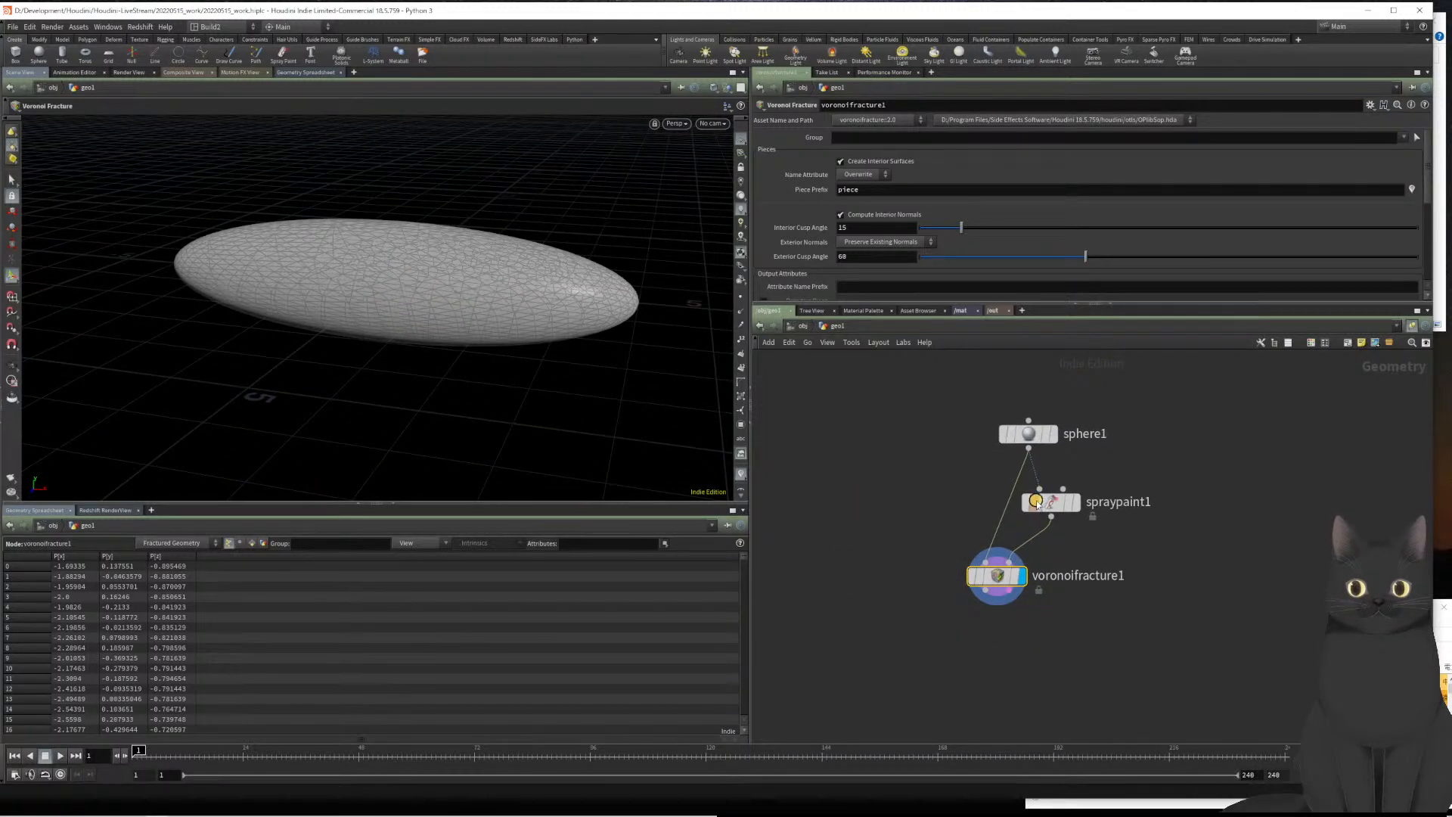
mouse_move(1035, 501)
drag(1034, 501, 1058, 497)
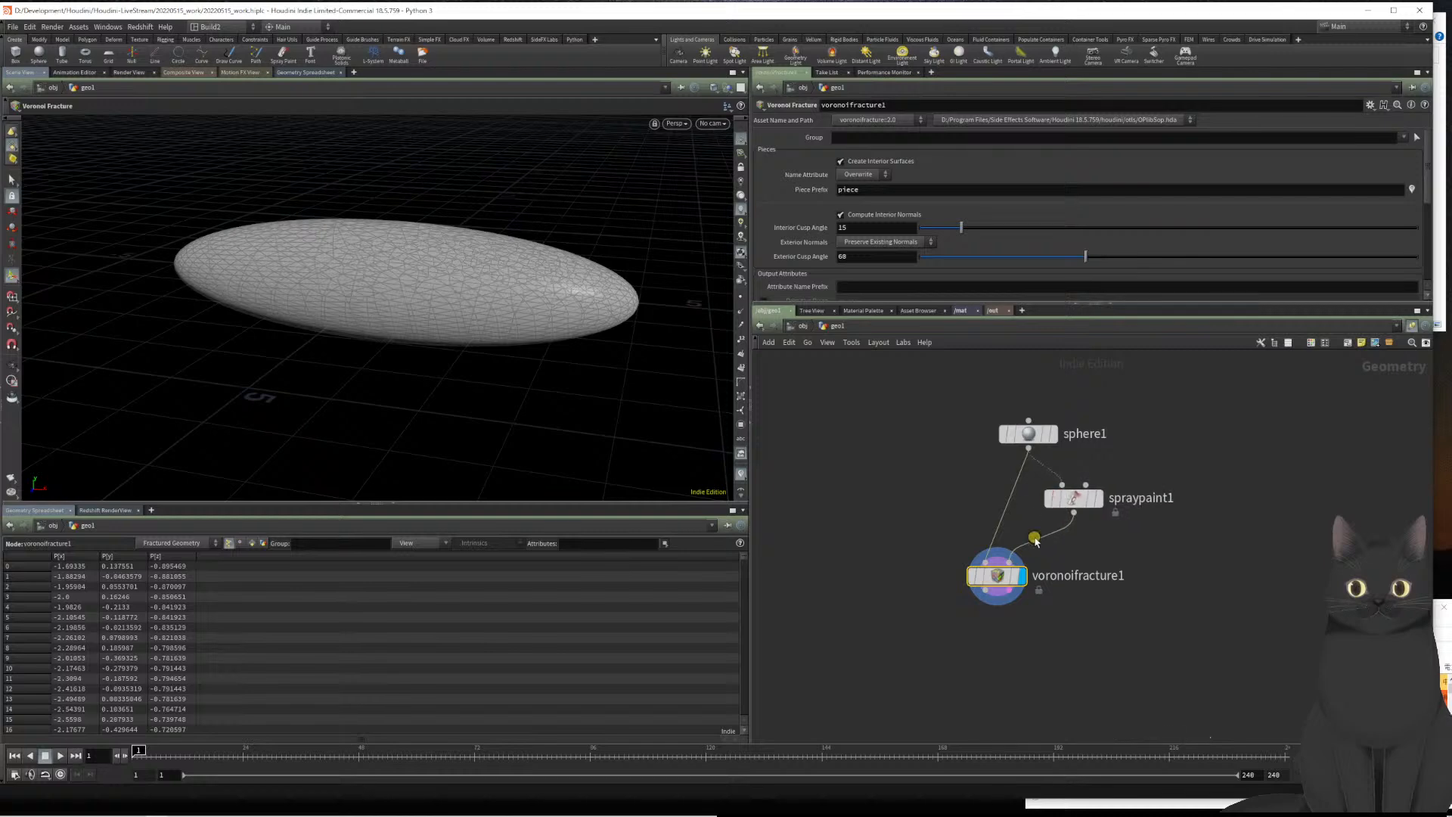
drag(1002, 584, 1037, 565)
click(1037, 551)
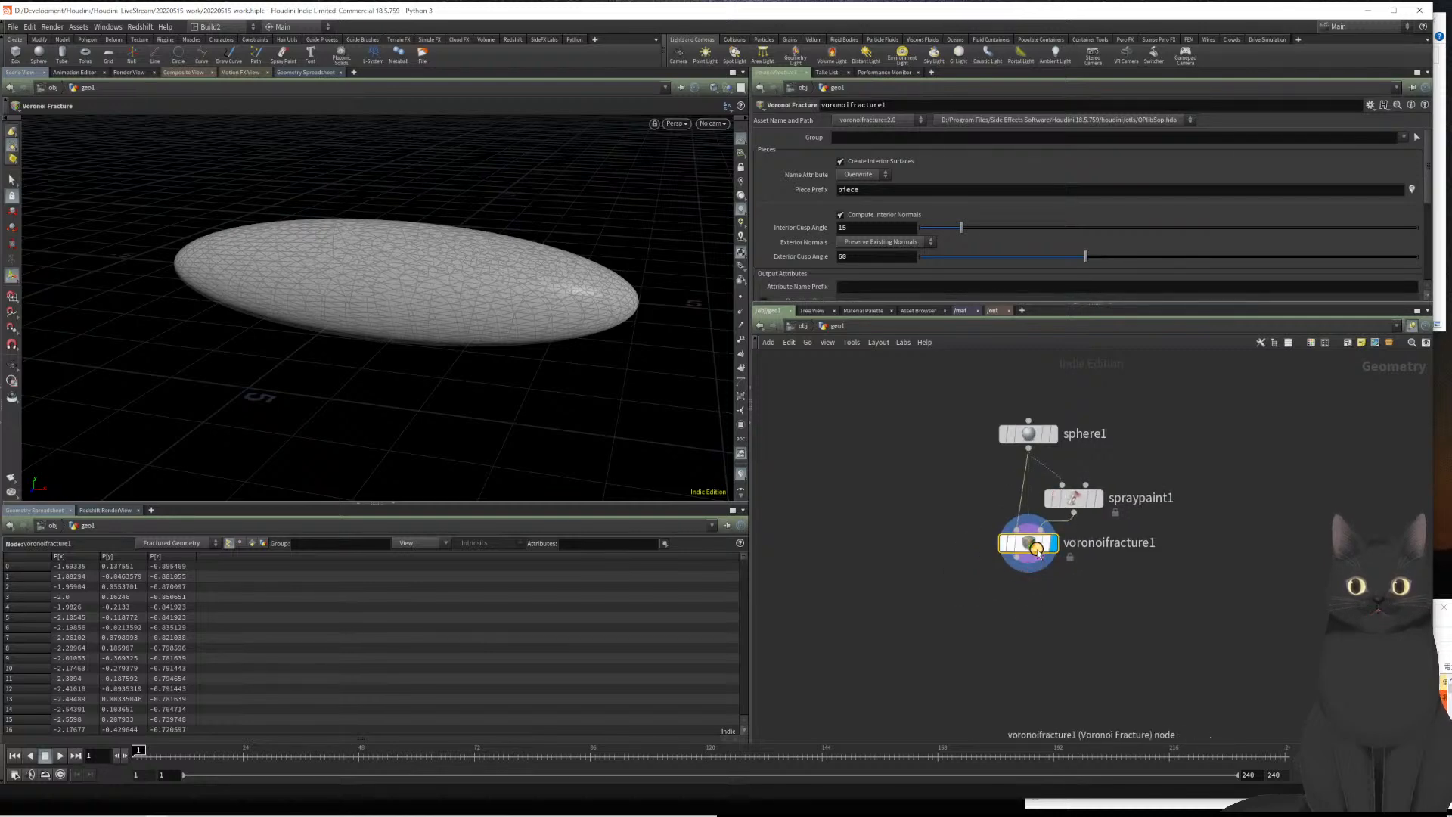
Add a Blast node fed by the Voronoi Fracture's fractured geometry output and display it
scroll(818, 189, down, 5)
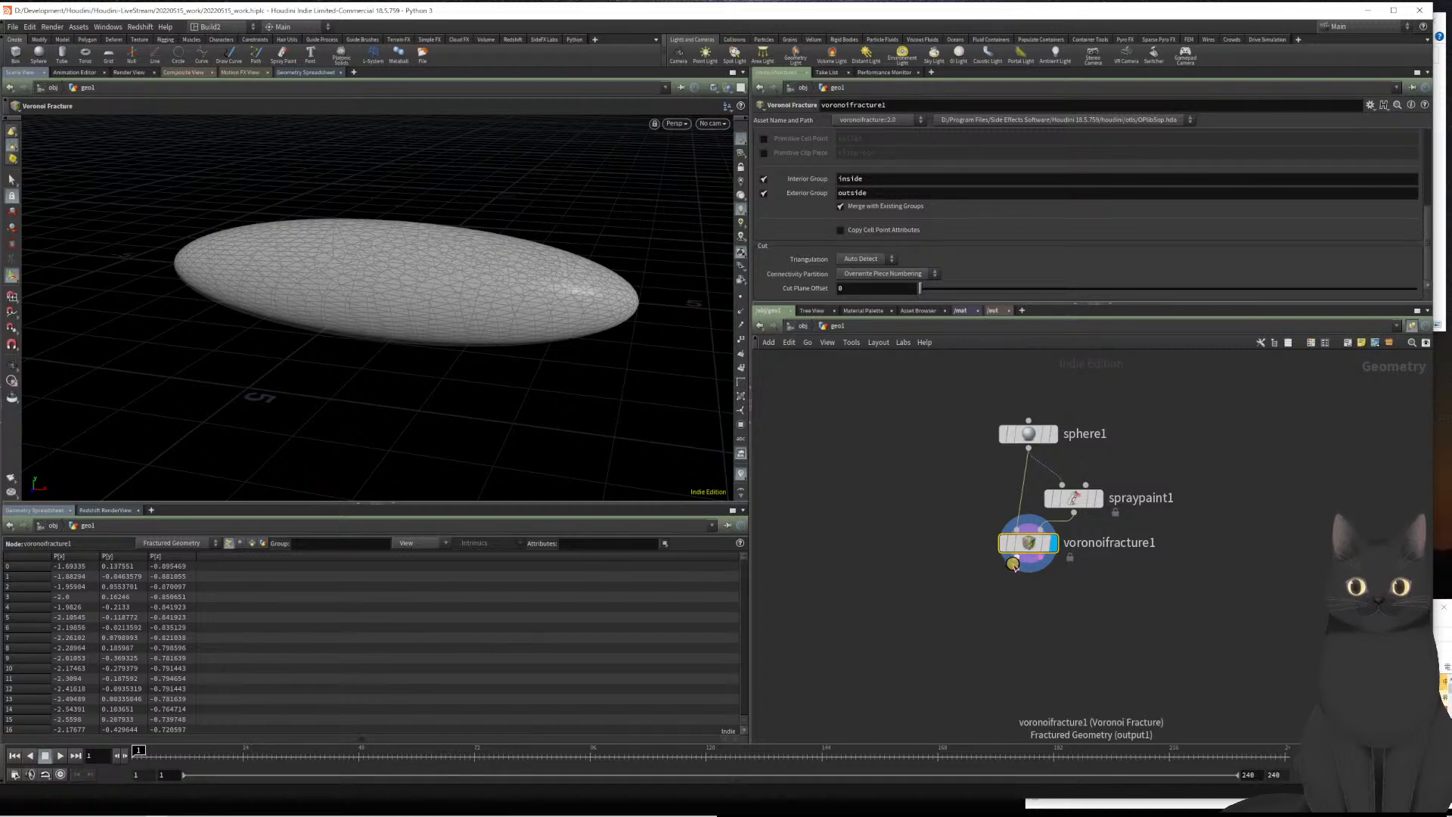
drag(1014, 563, 1008, 596)
key(Tab)
text(bla)
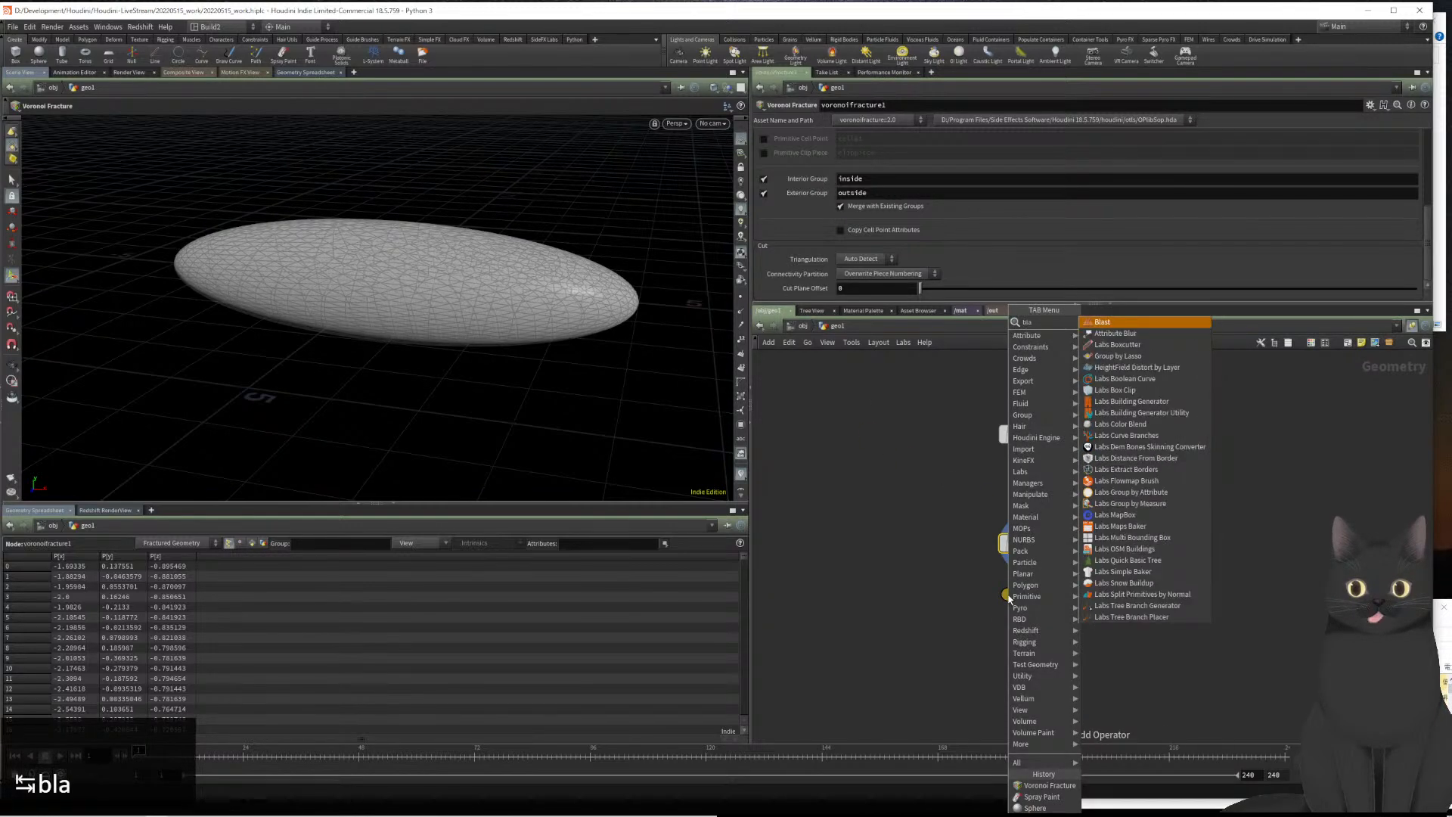
key(Return)
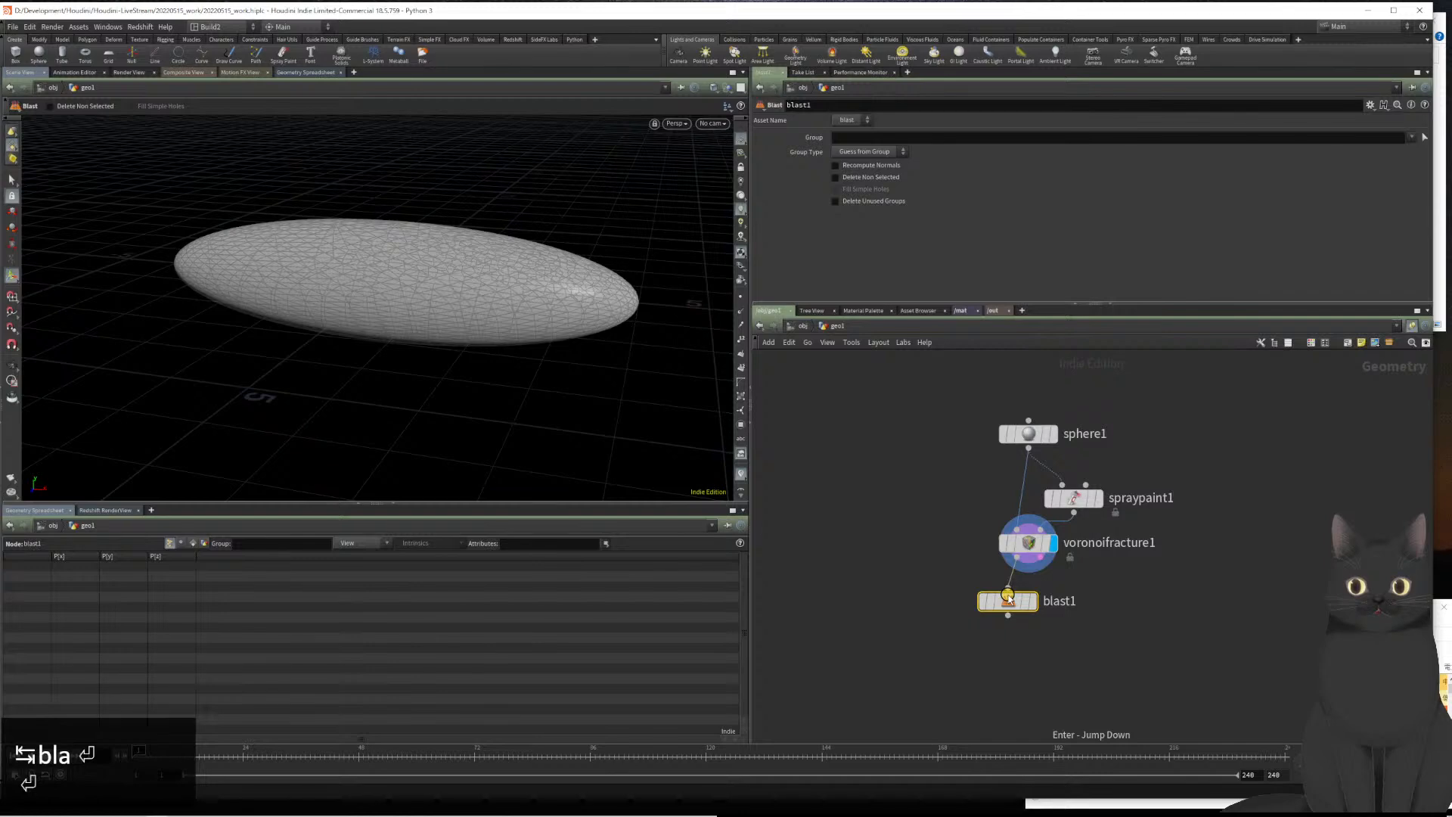
key(r)
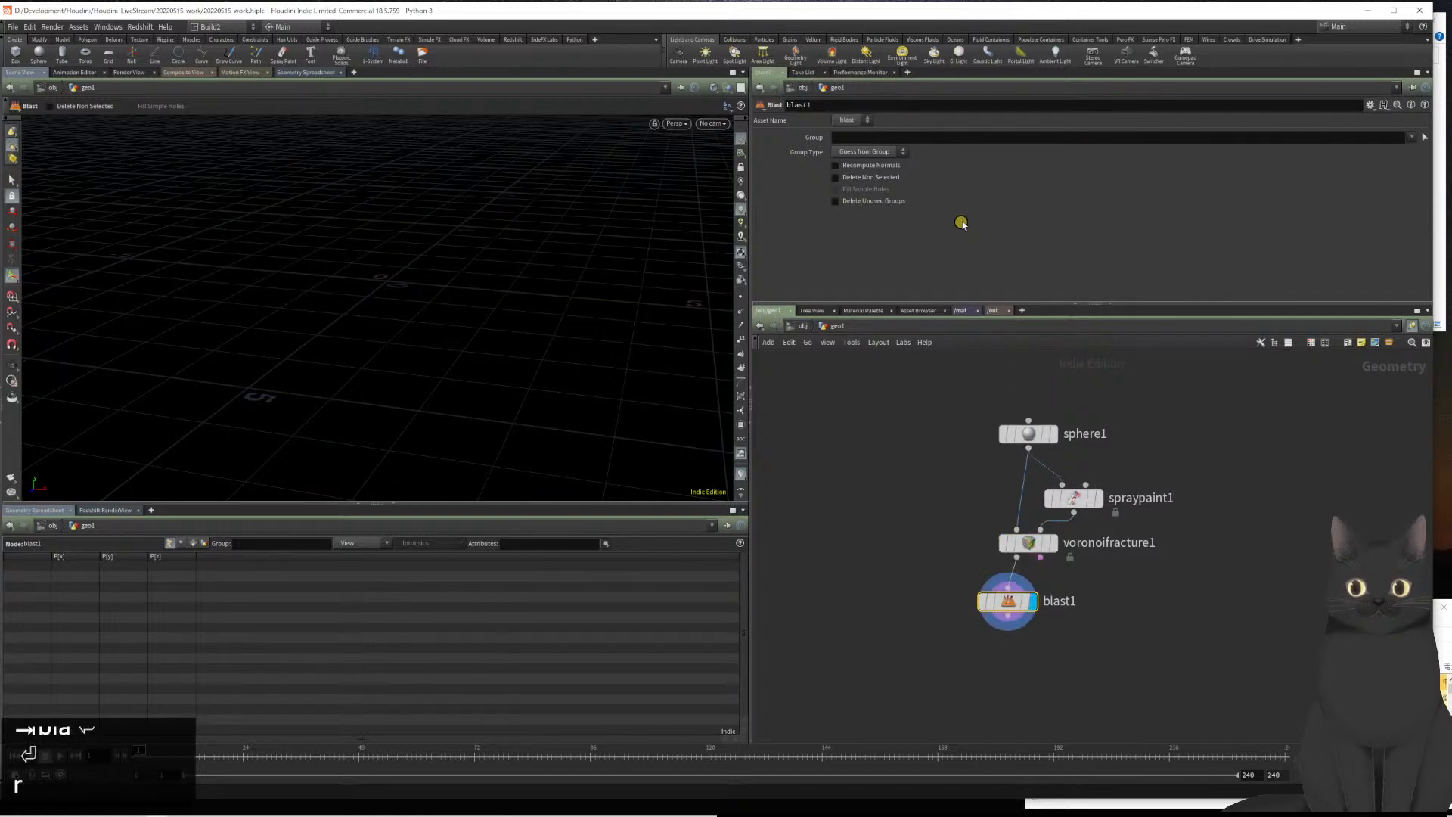
Set the Blast node's group to outside so the outer surface is deleted, and view the remaining interior faces
click(984, 135)
text(outside)
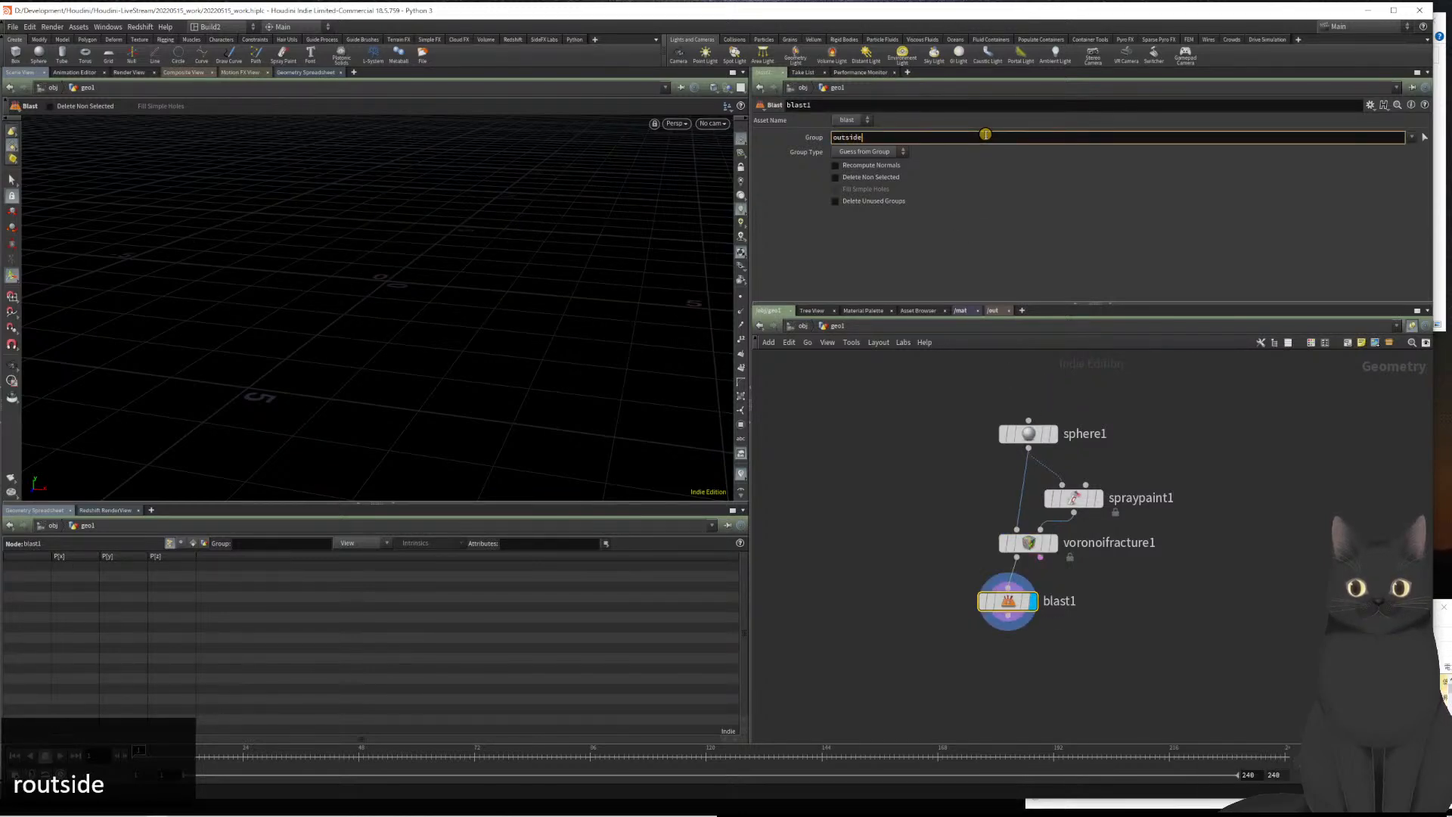
key(Return)
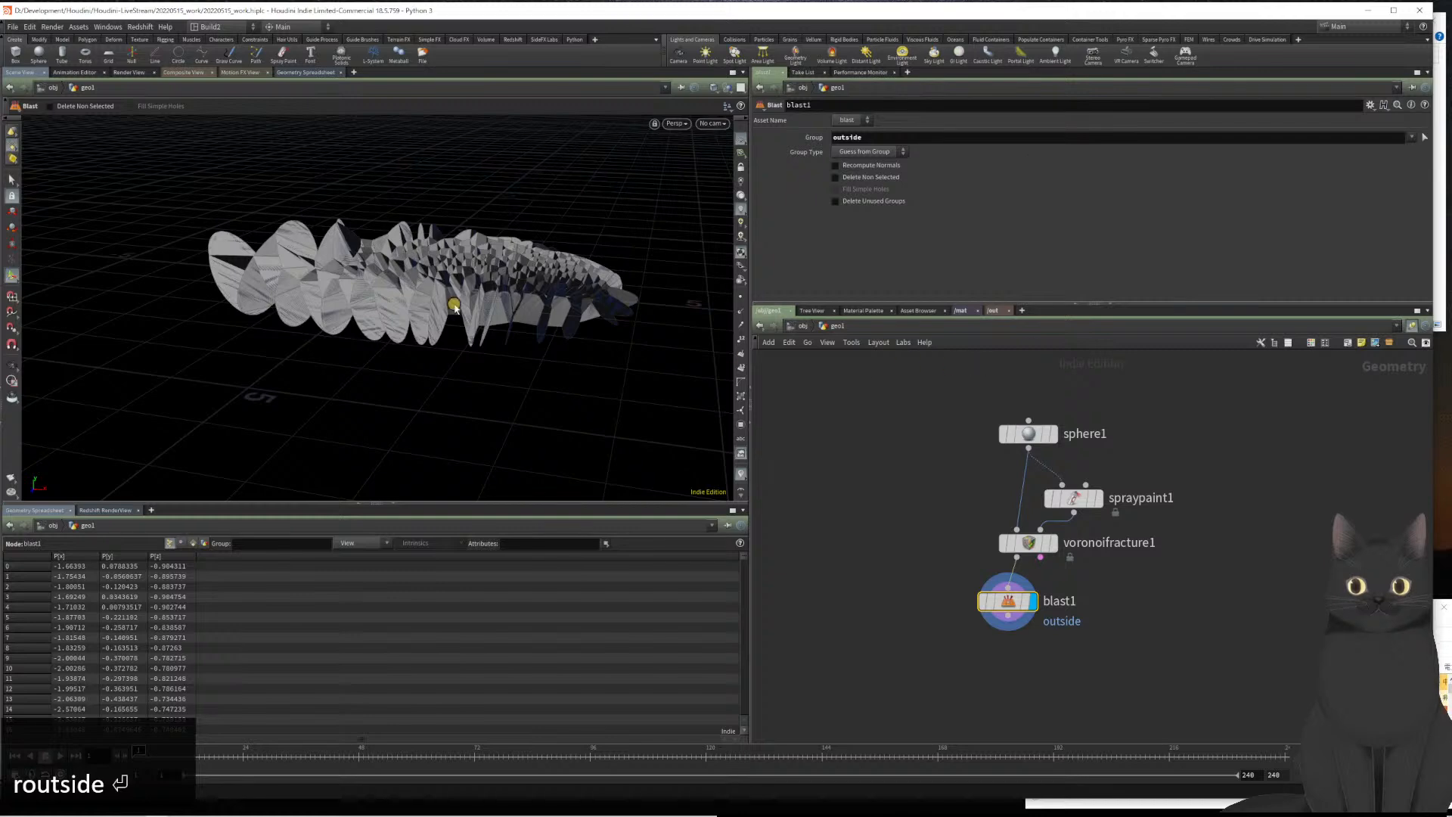
key(Escape)
drag(317, 302, 395, 271)
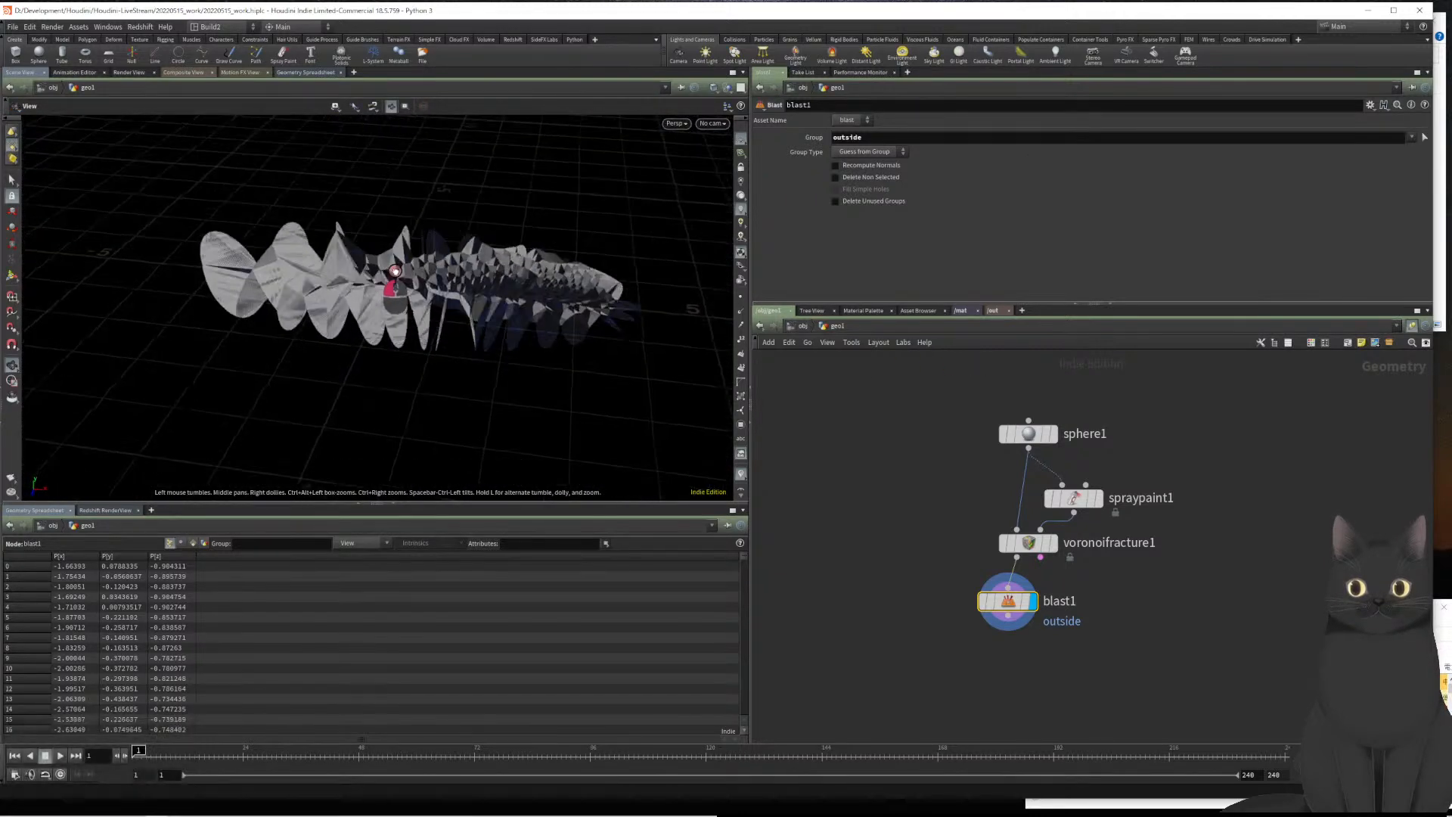
key(Return)
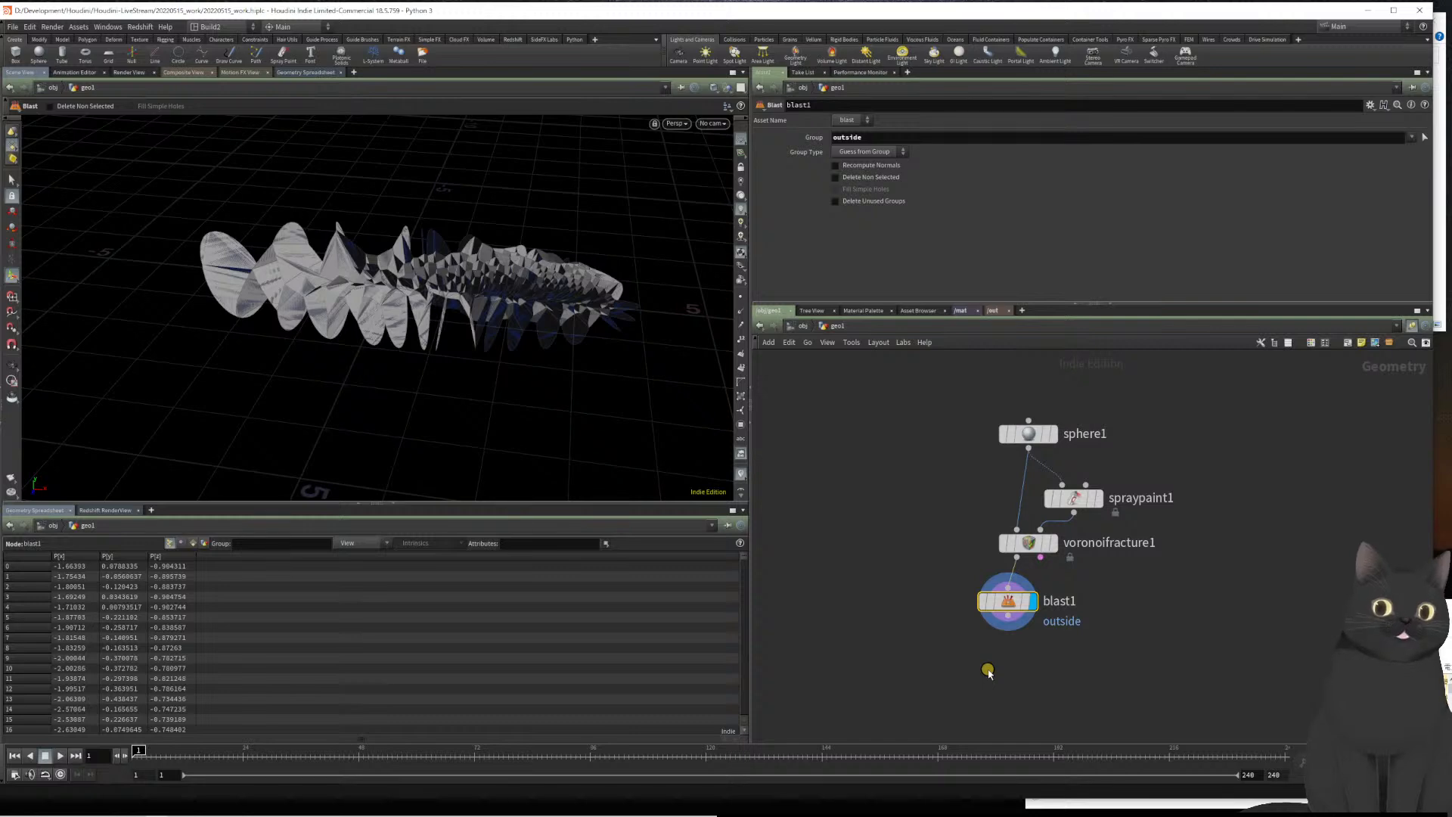
Add a Clean node connected below the Blast node and display it
click(1005, 627)
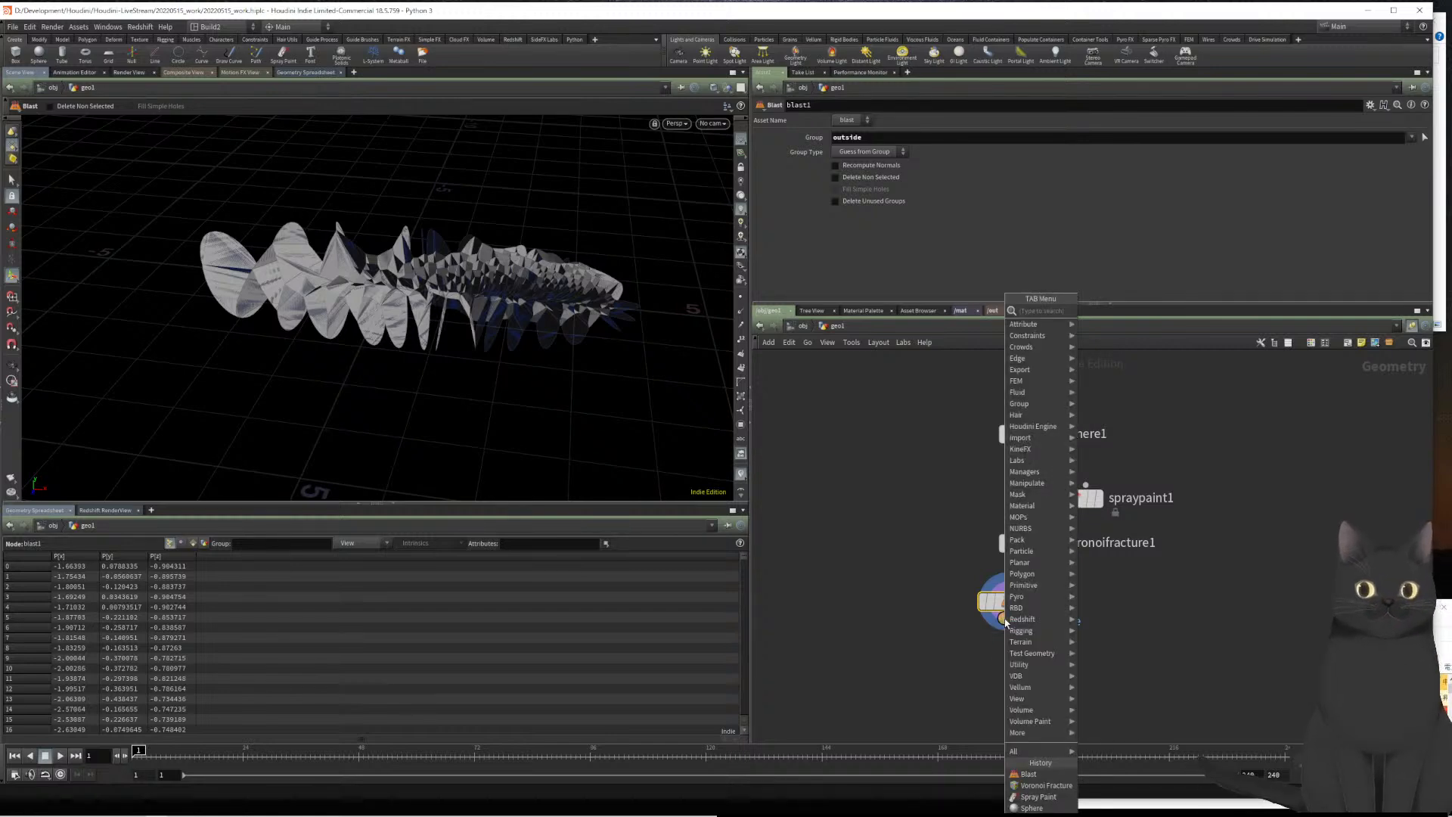
text(clea)
key(Return)
key(Return)
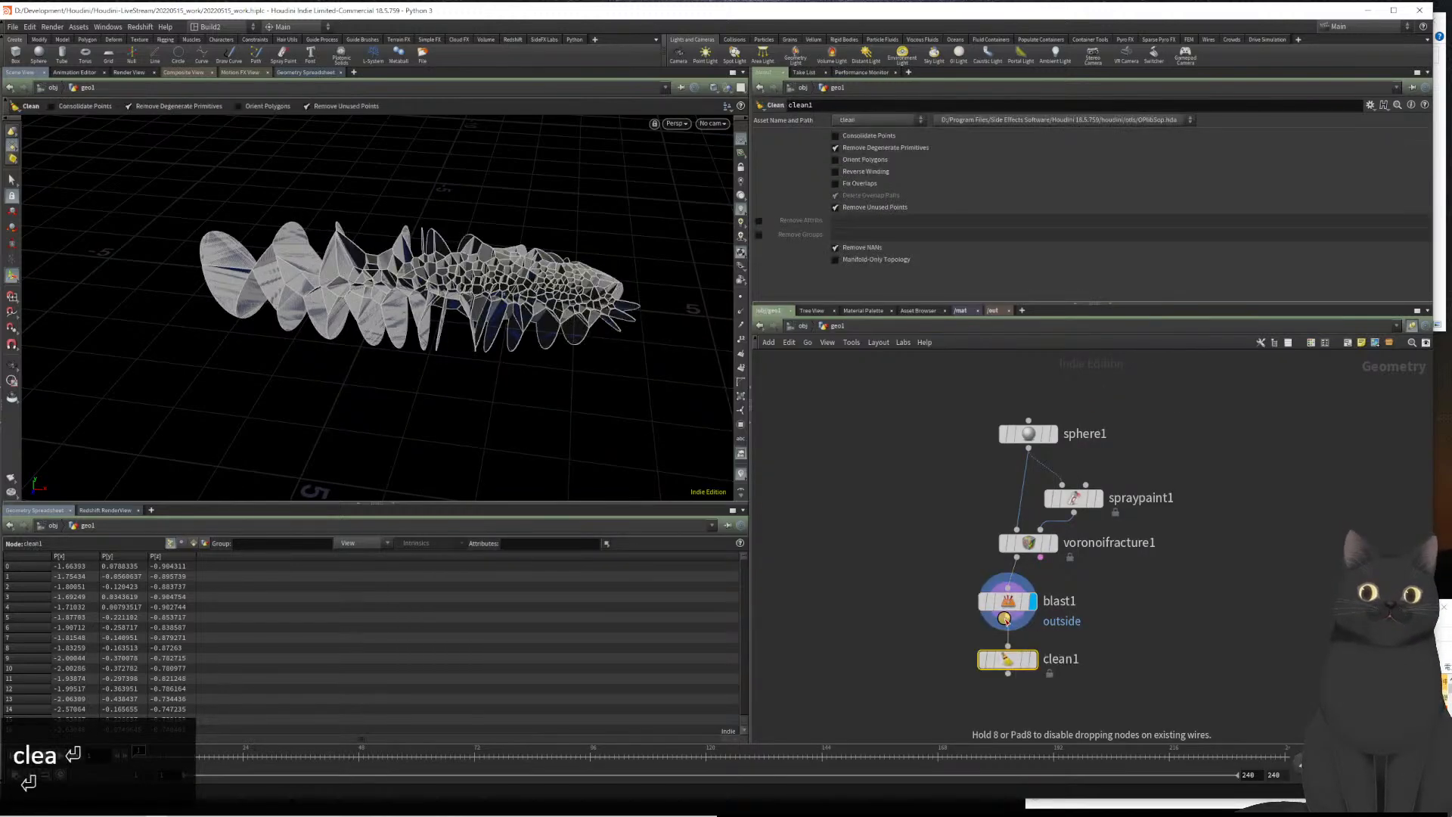
key(r)
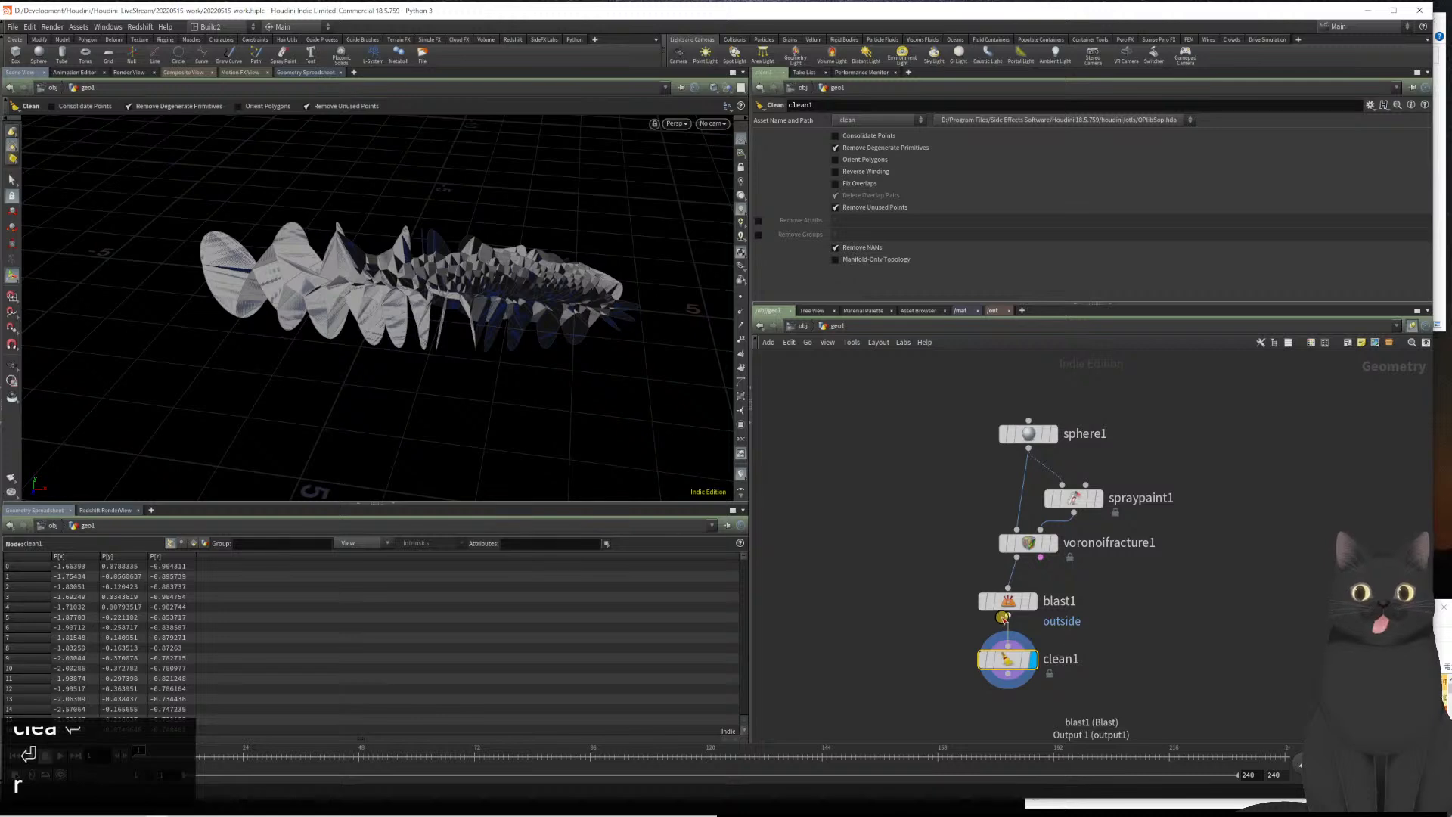
Enable Consolidate Points on the Clean node, comparing the node info and the displayed points before and after
mouse_move(1018, 662)
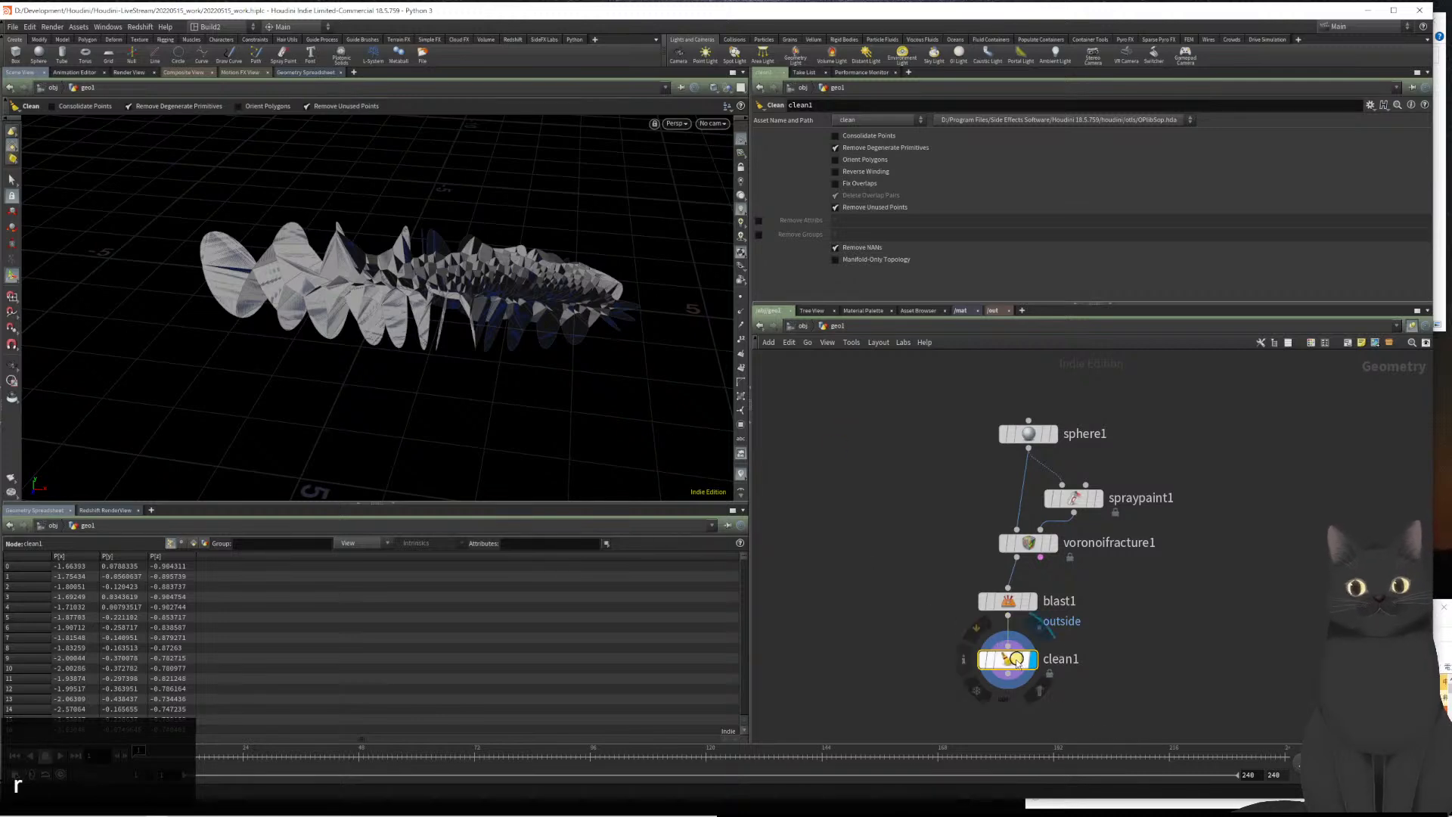
middle_click(997, 666)
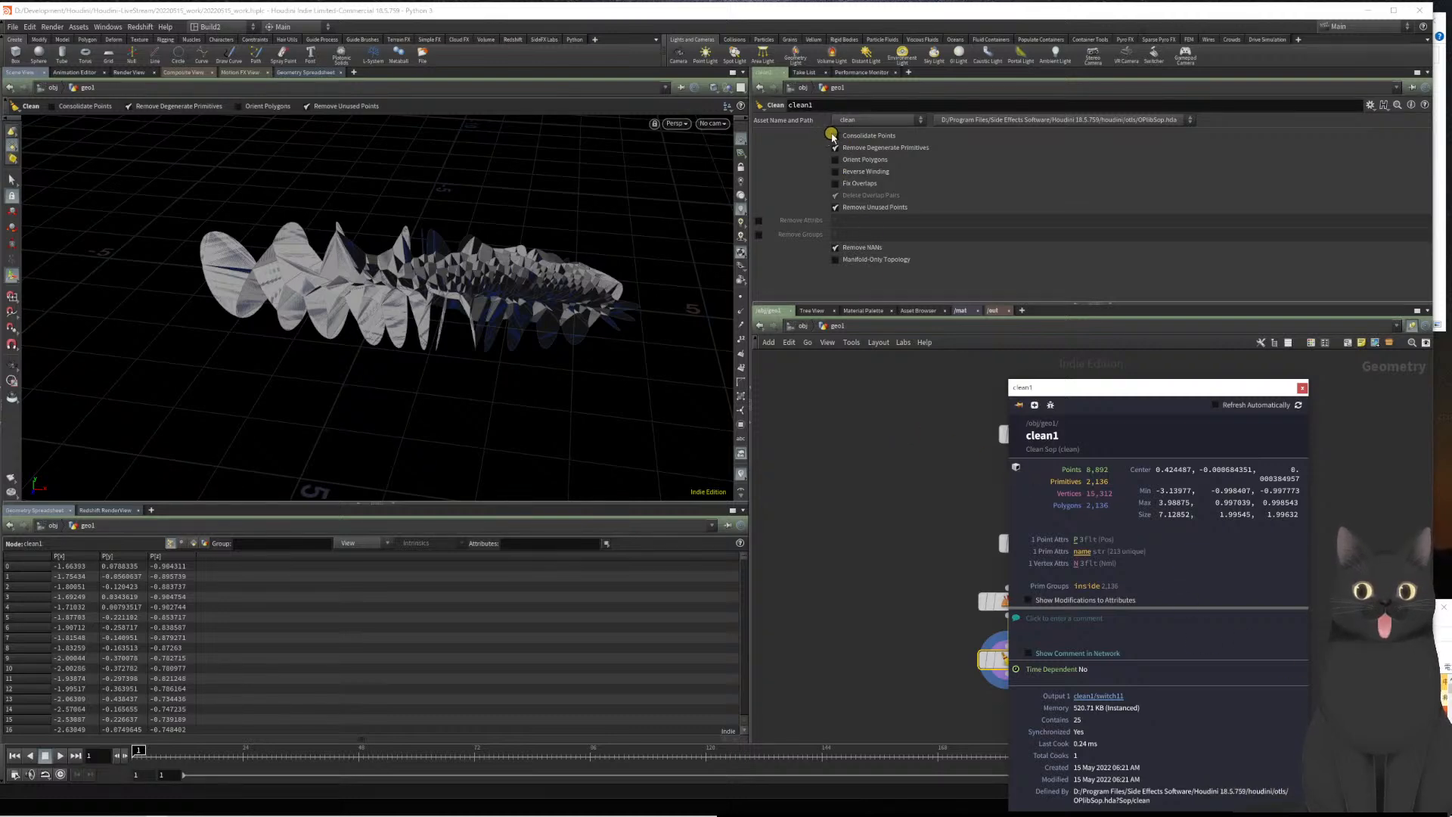
click(834, 136)
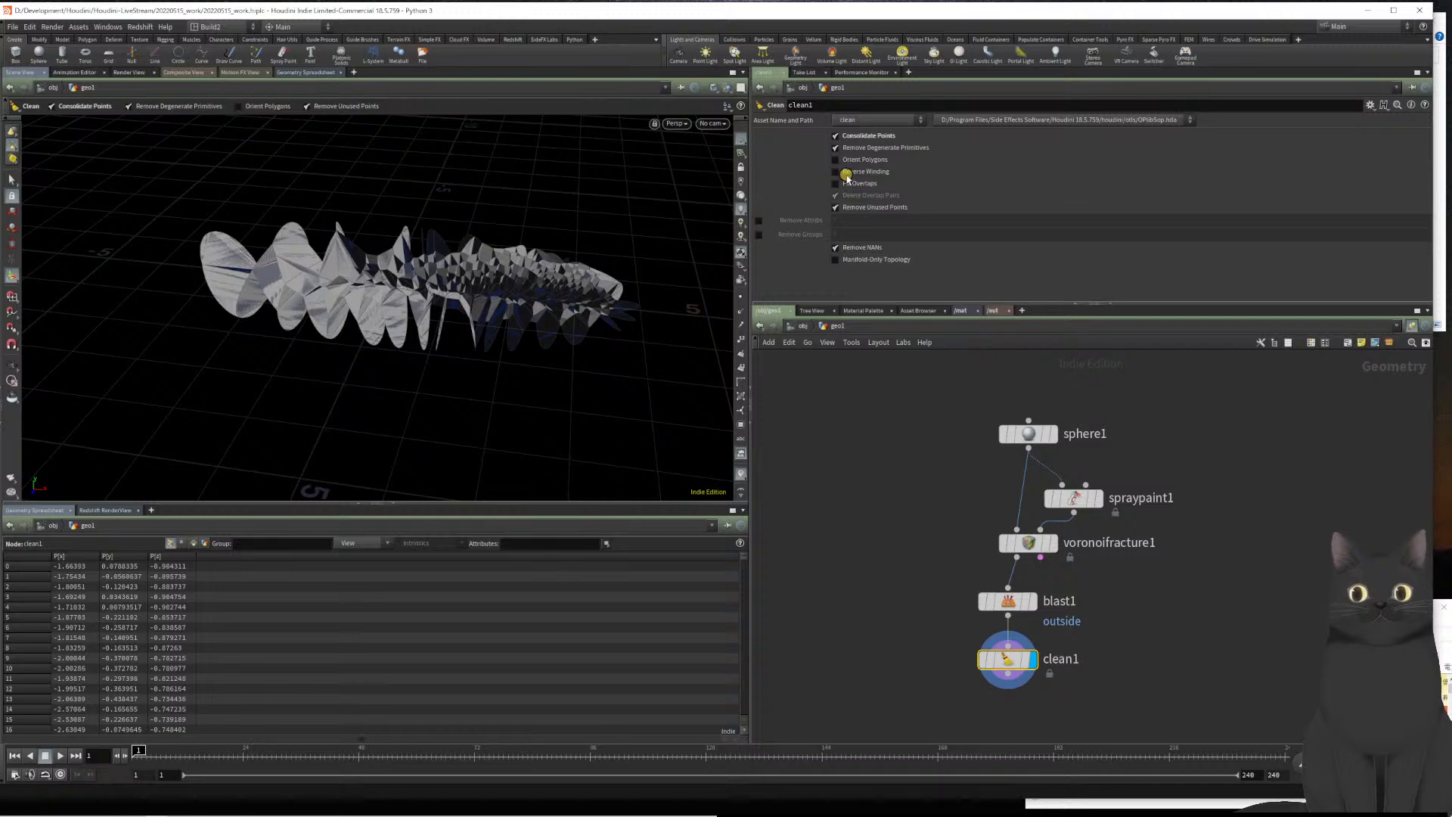
click(835, 135)
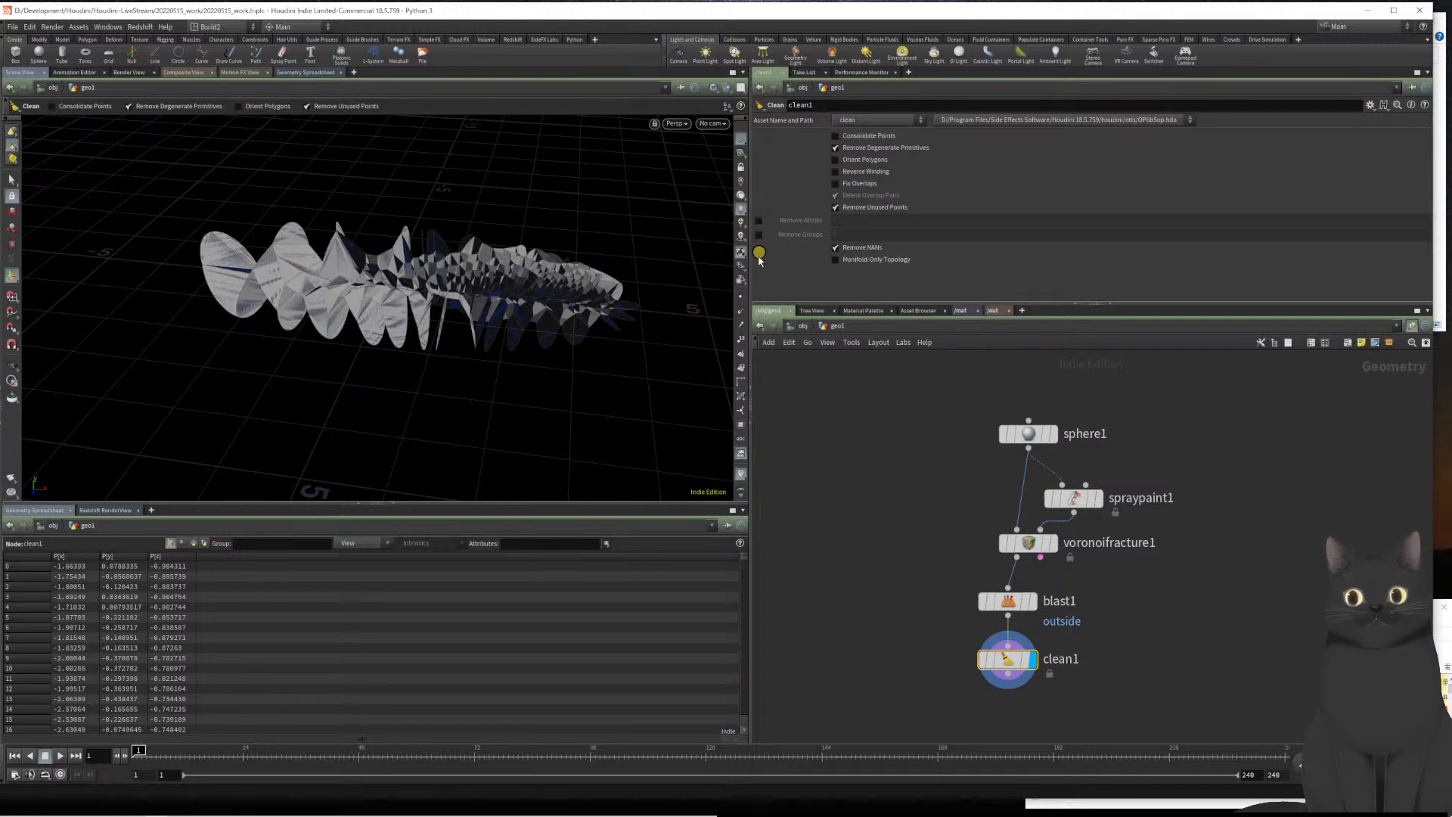
click(741, 291)
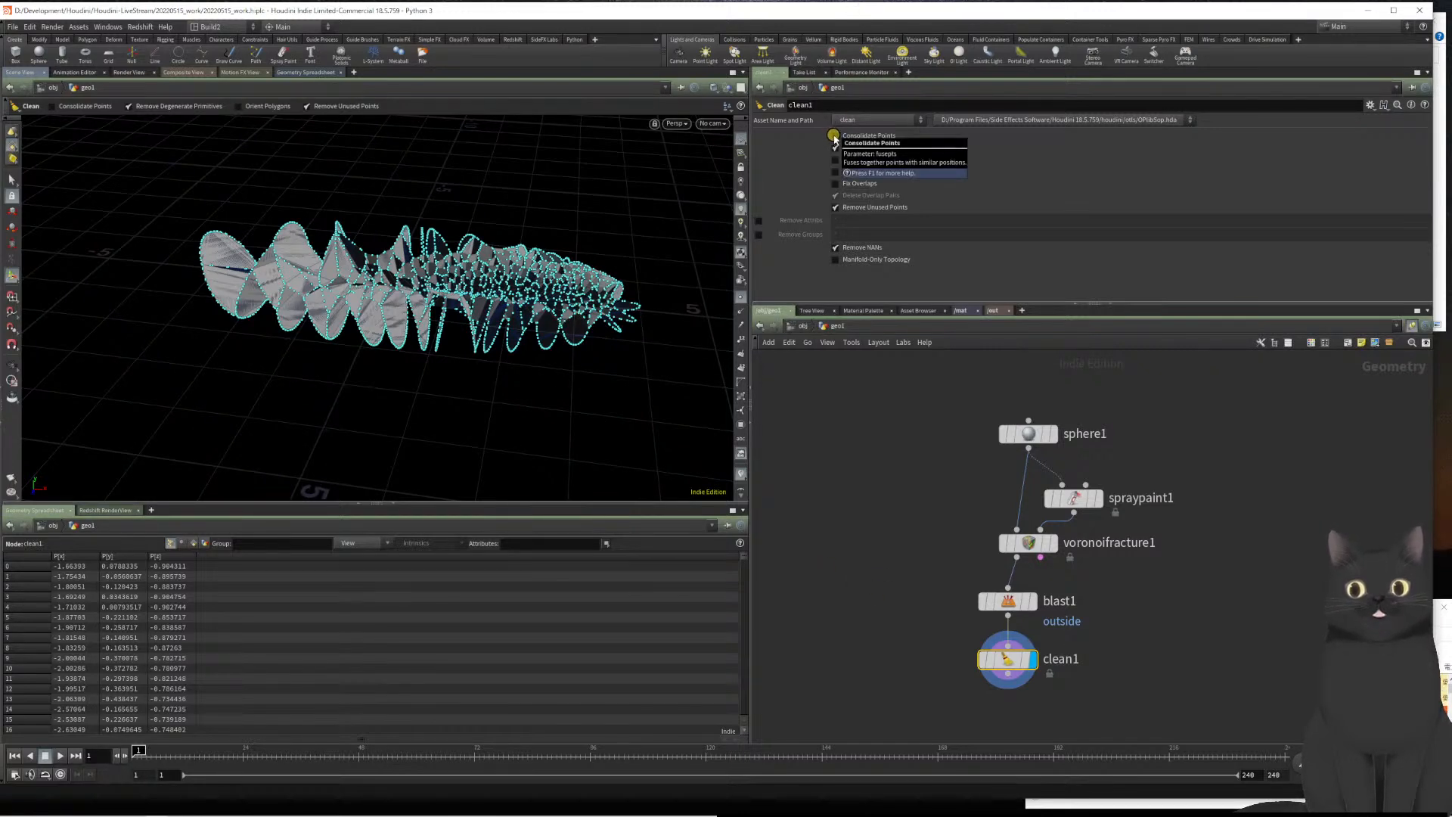
click(835, 136)
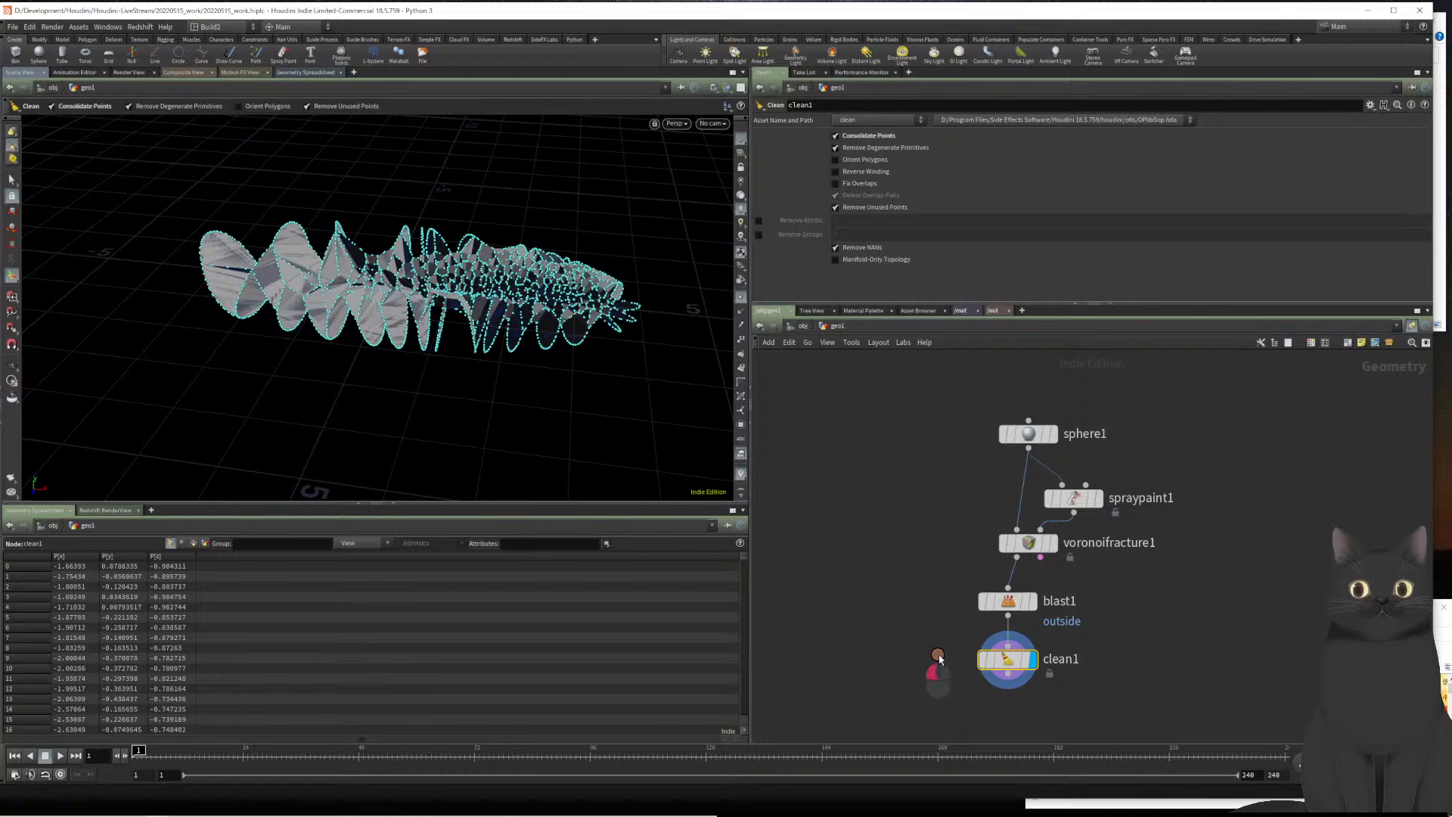
middle_click(1009, 660)
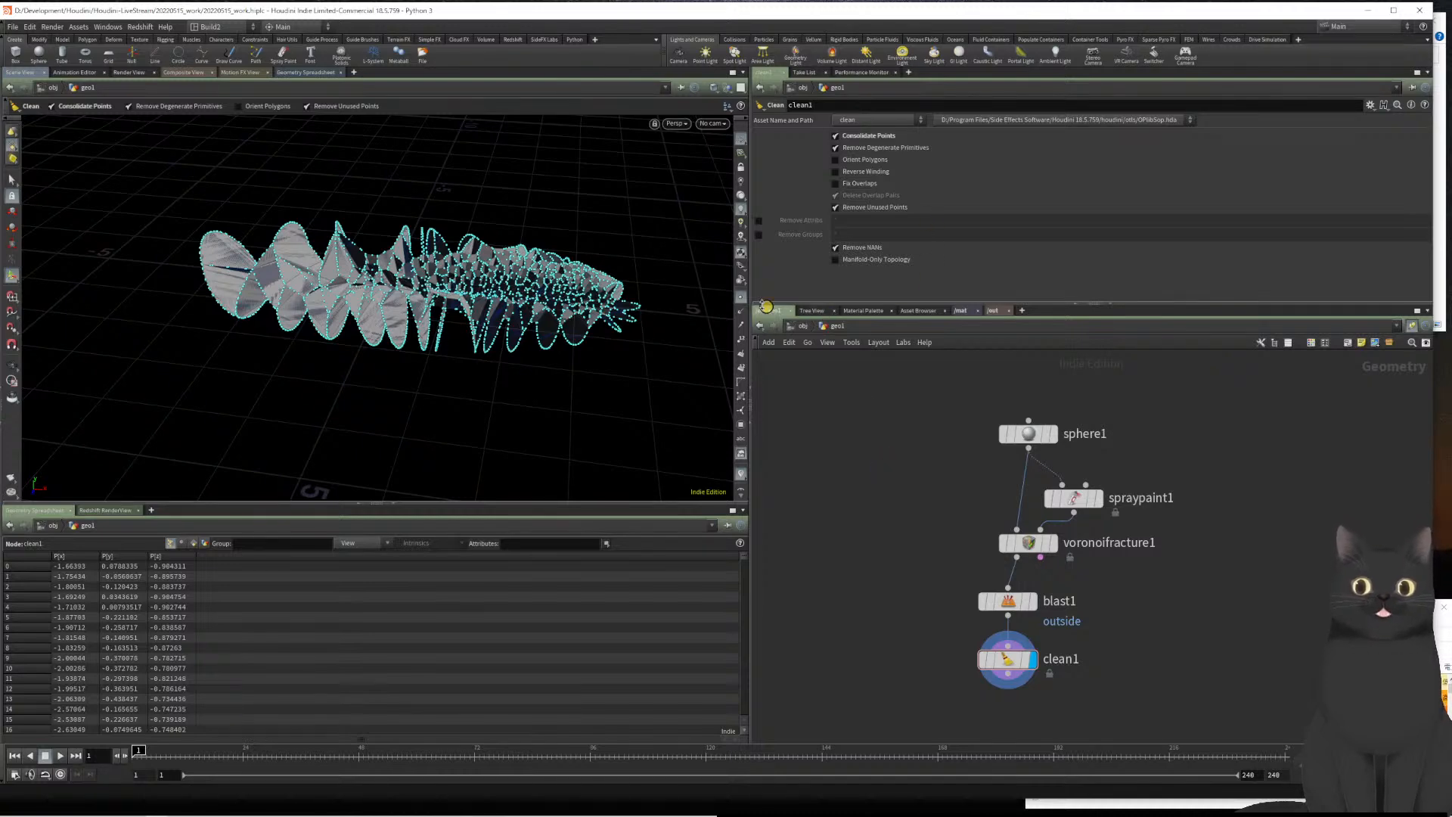
click(740, 298)
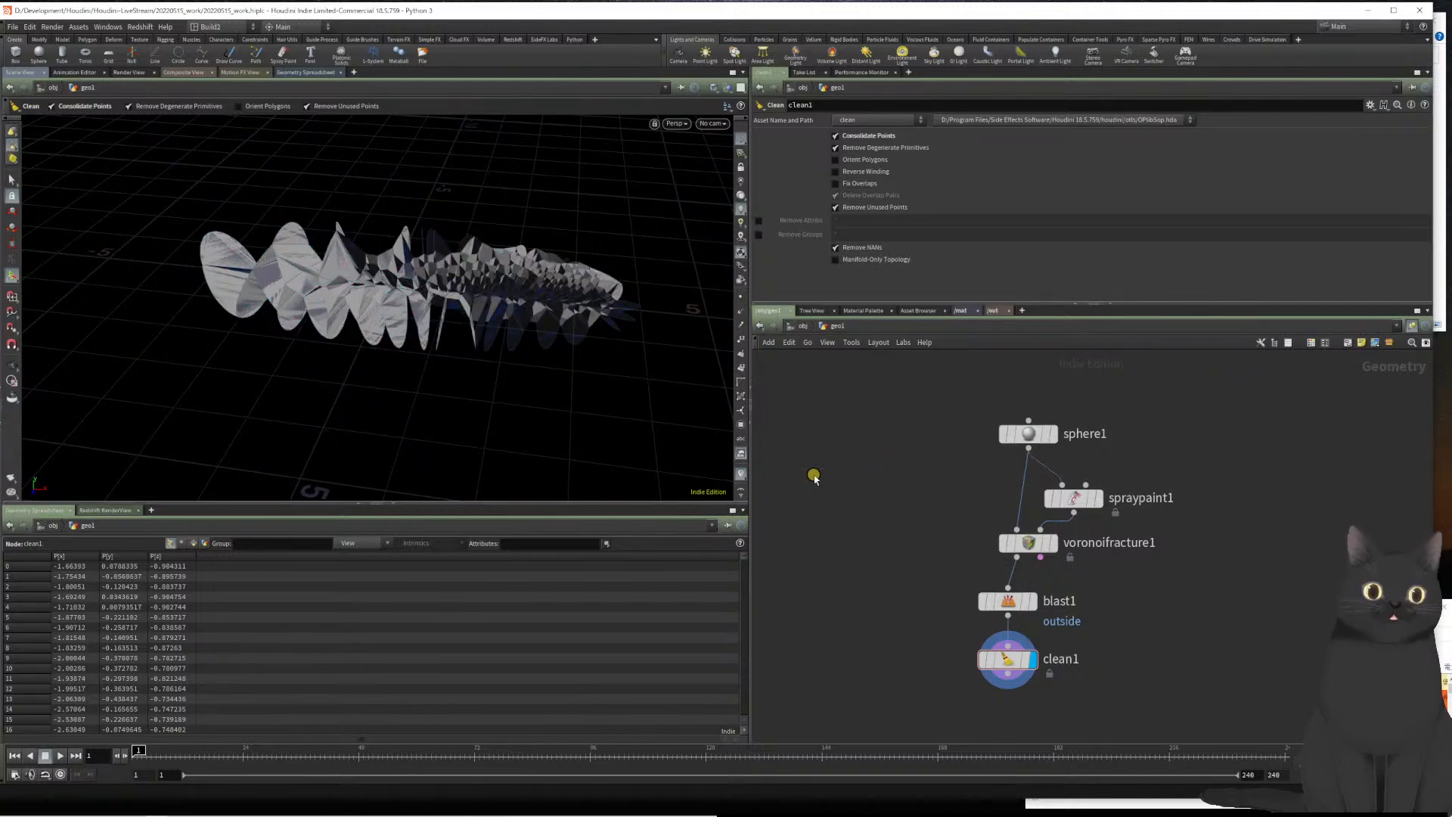
Enable Fix Overlaps and turn off Delete Overlap Pairs on the Clean node, checking its node info and the cleaned faces up close
middle_drag(847, 599, 855, 513)
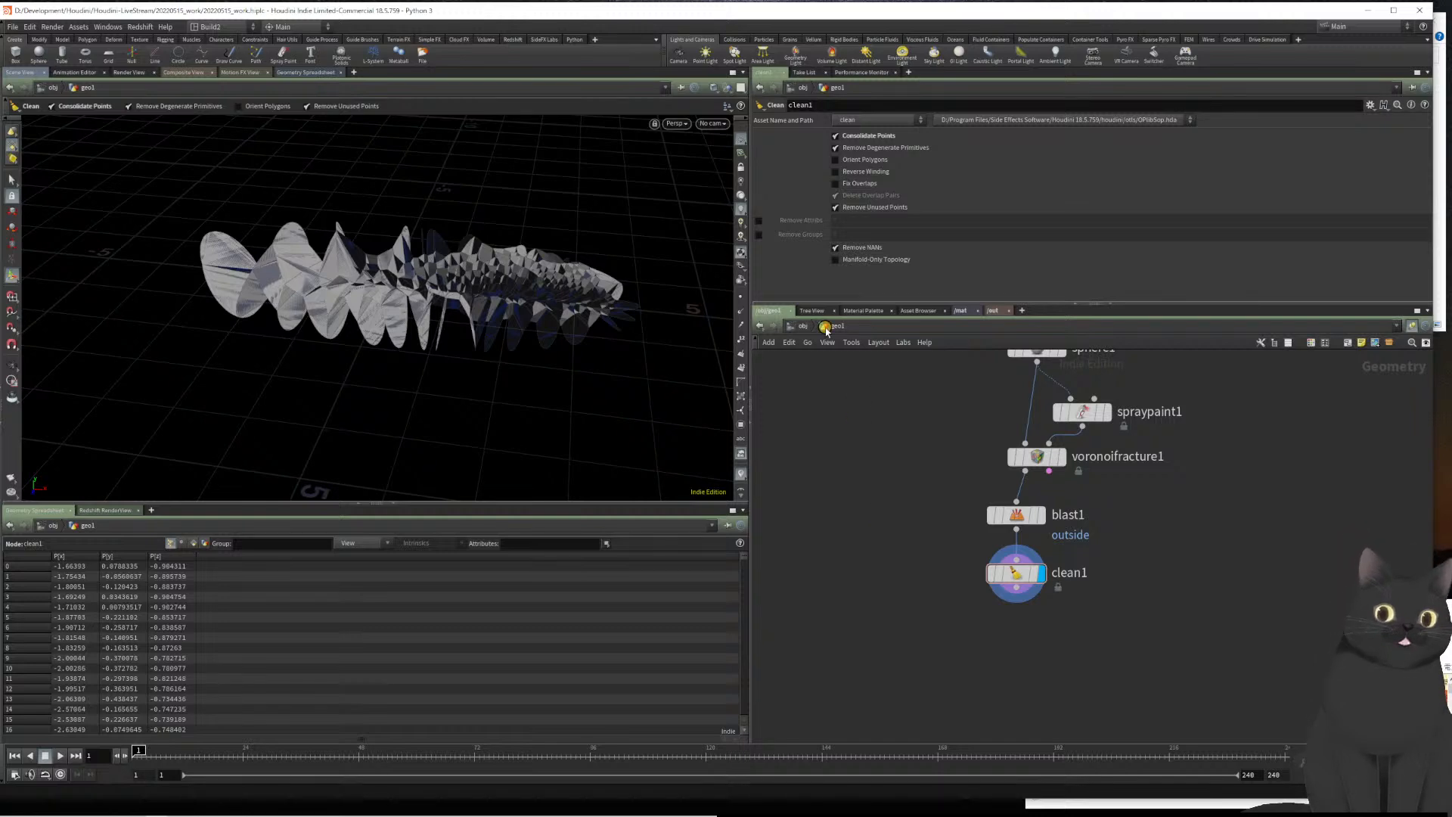
click(835, 184)
click(835, 195)
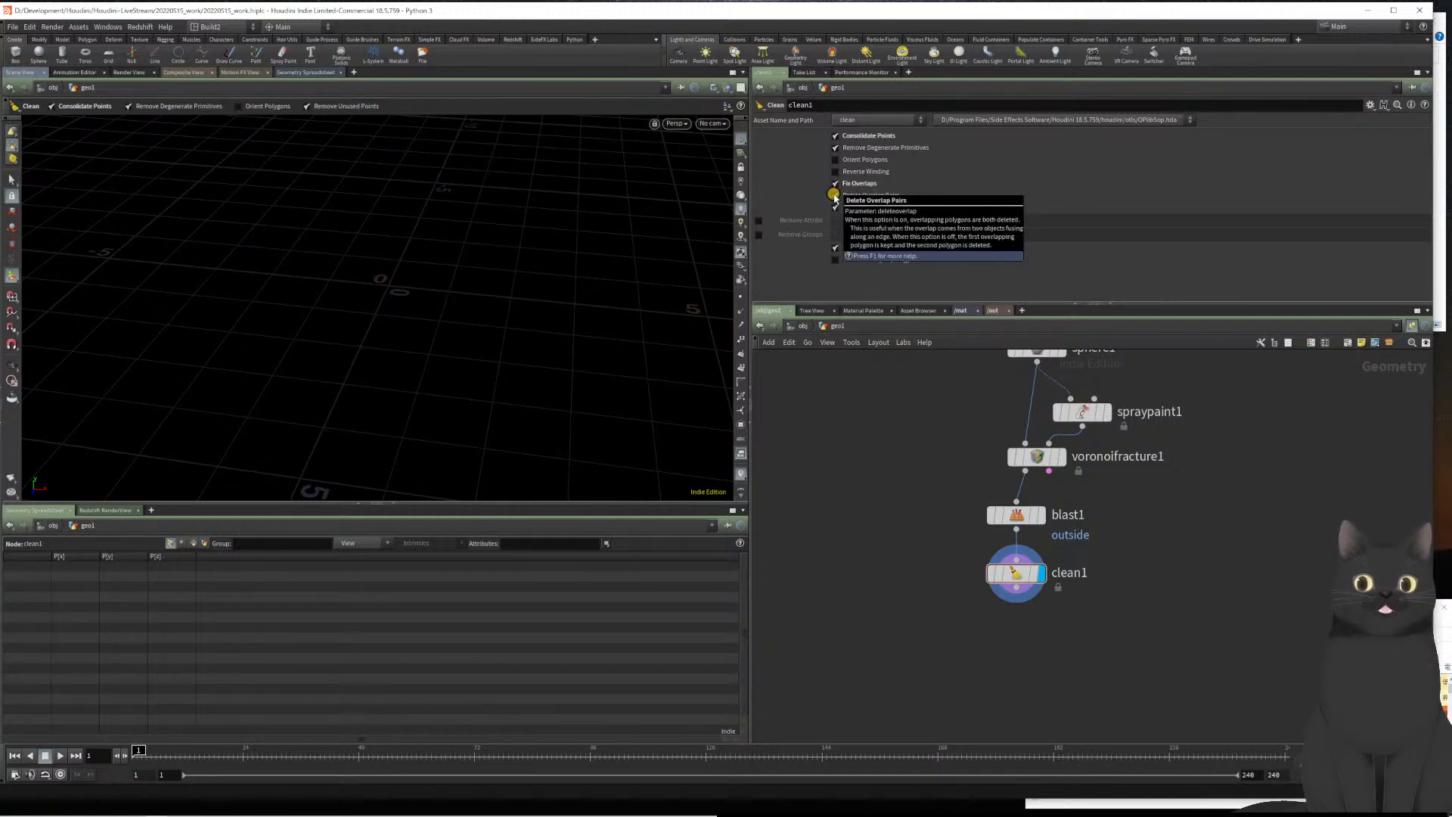
click(835, 196)
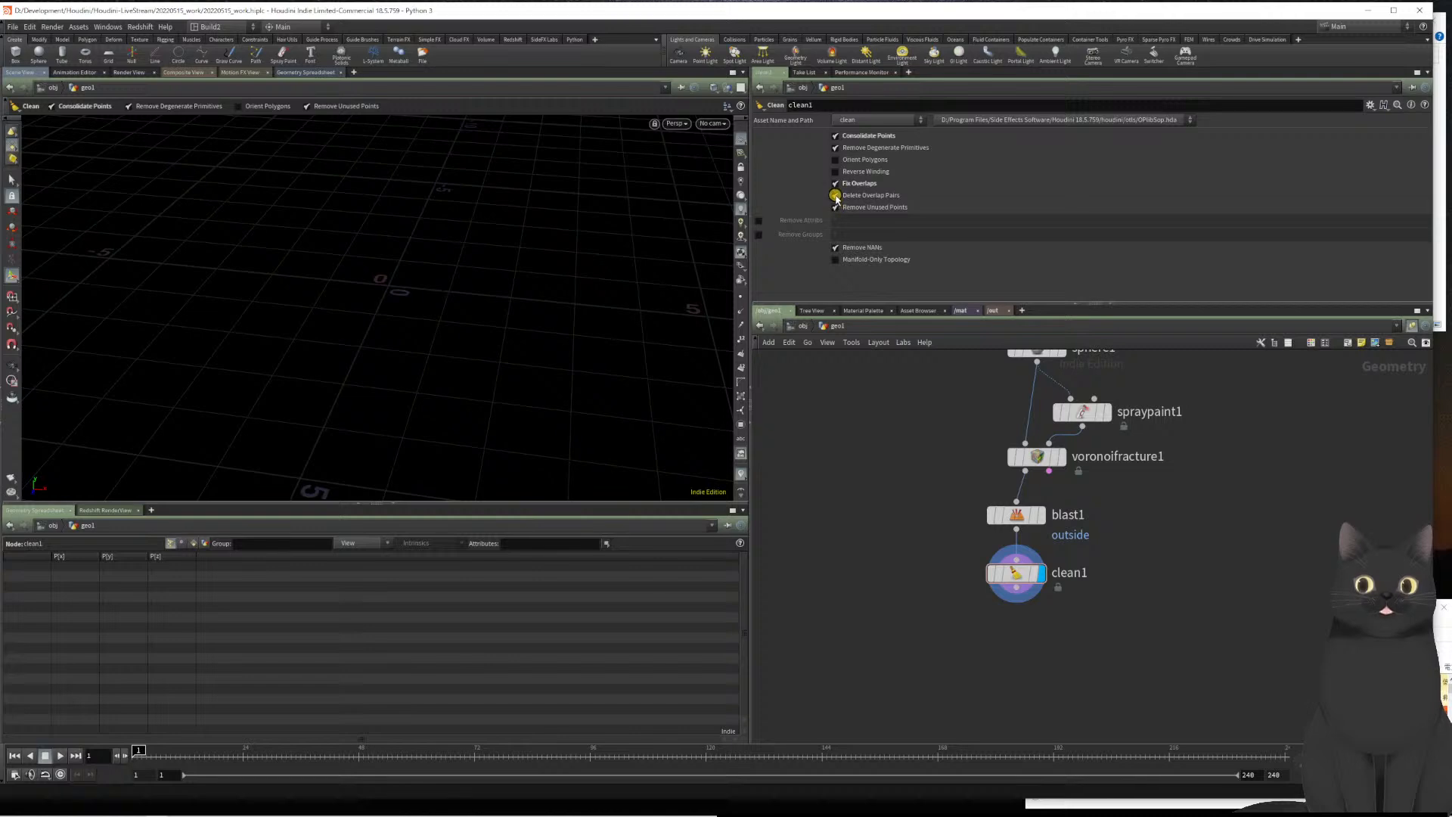
click(835, 196)
click(835, 196)
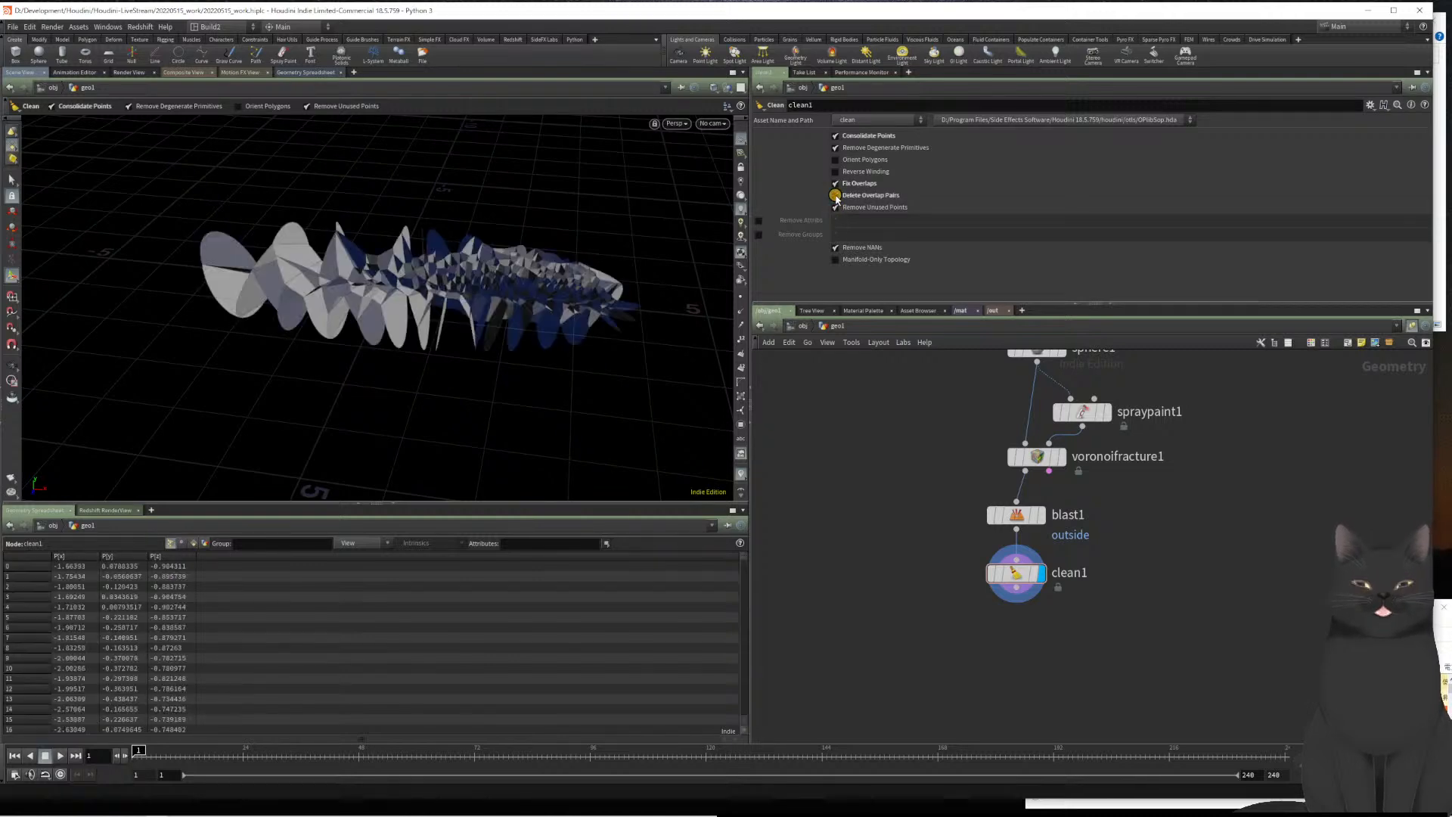
mouse_move(1008, 574)
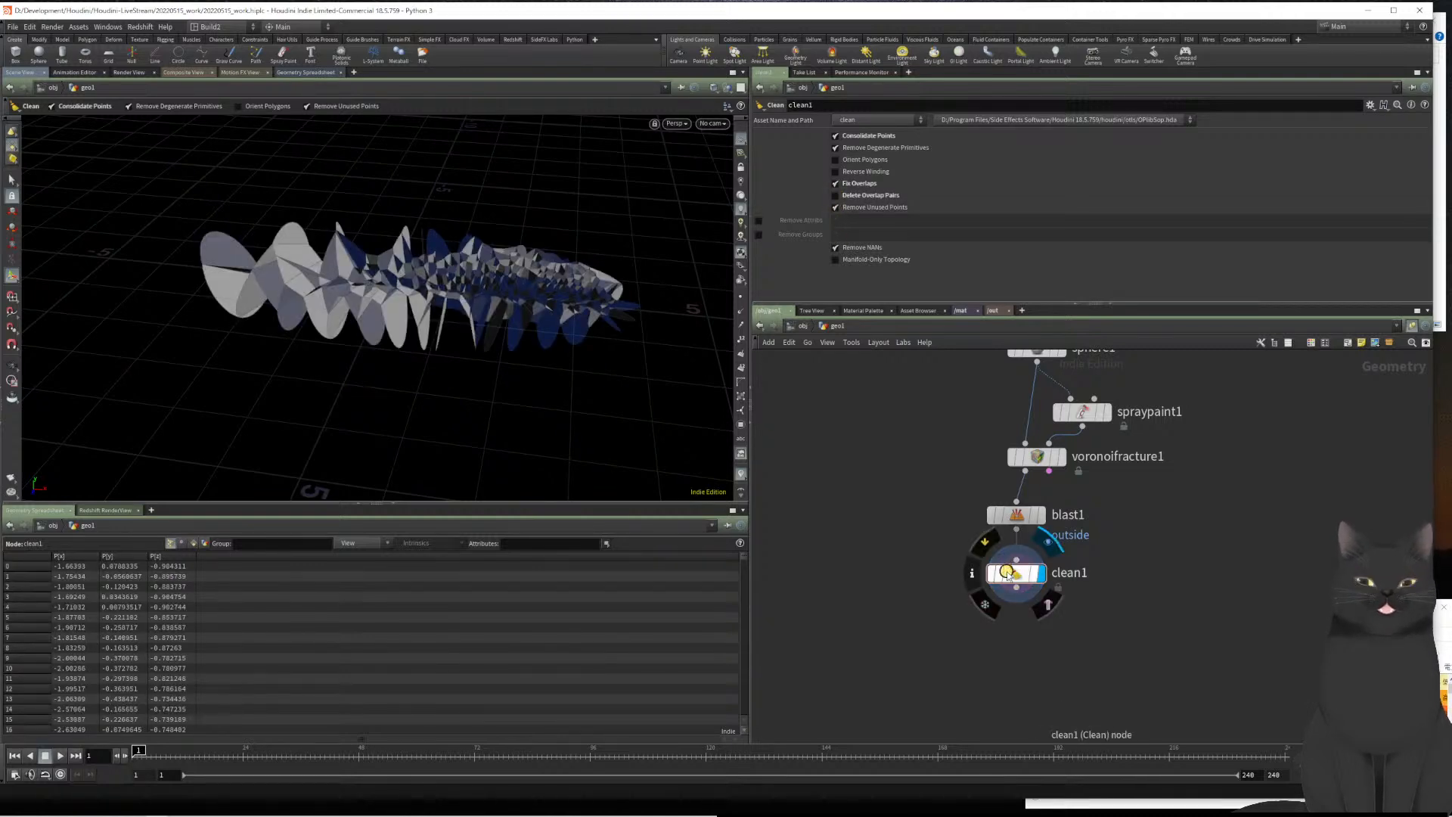
middle_click(1007, 572)
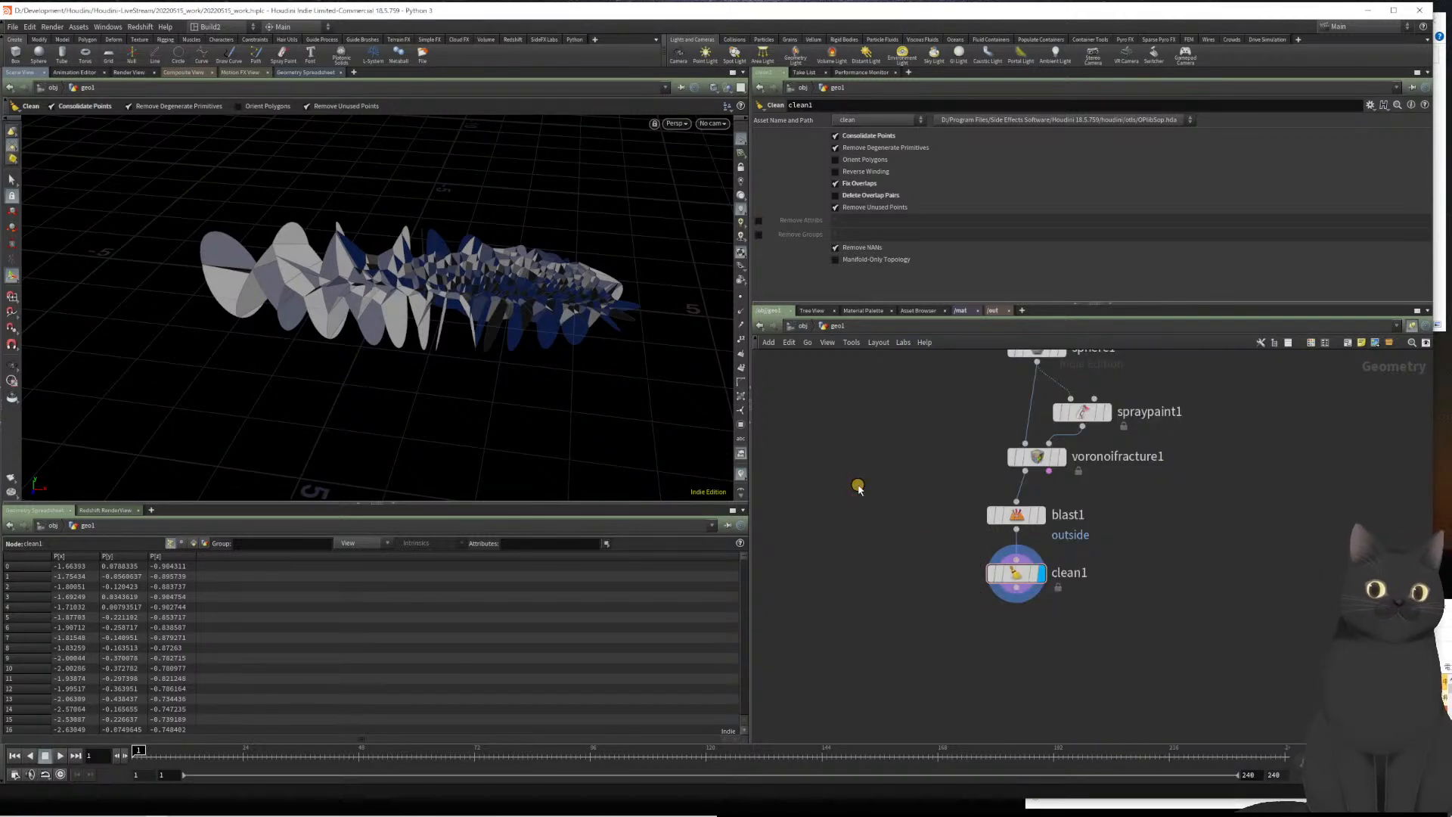
middle_drag(853, 509, 871, 439)
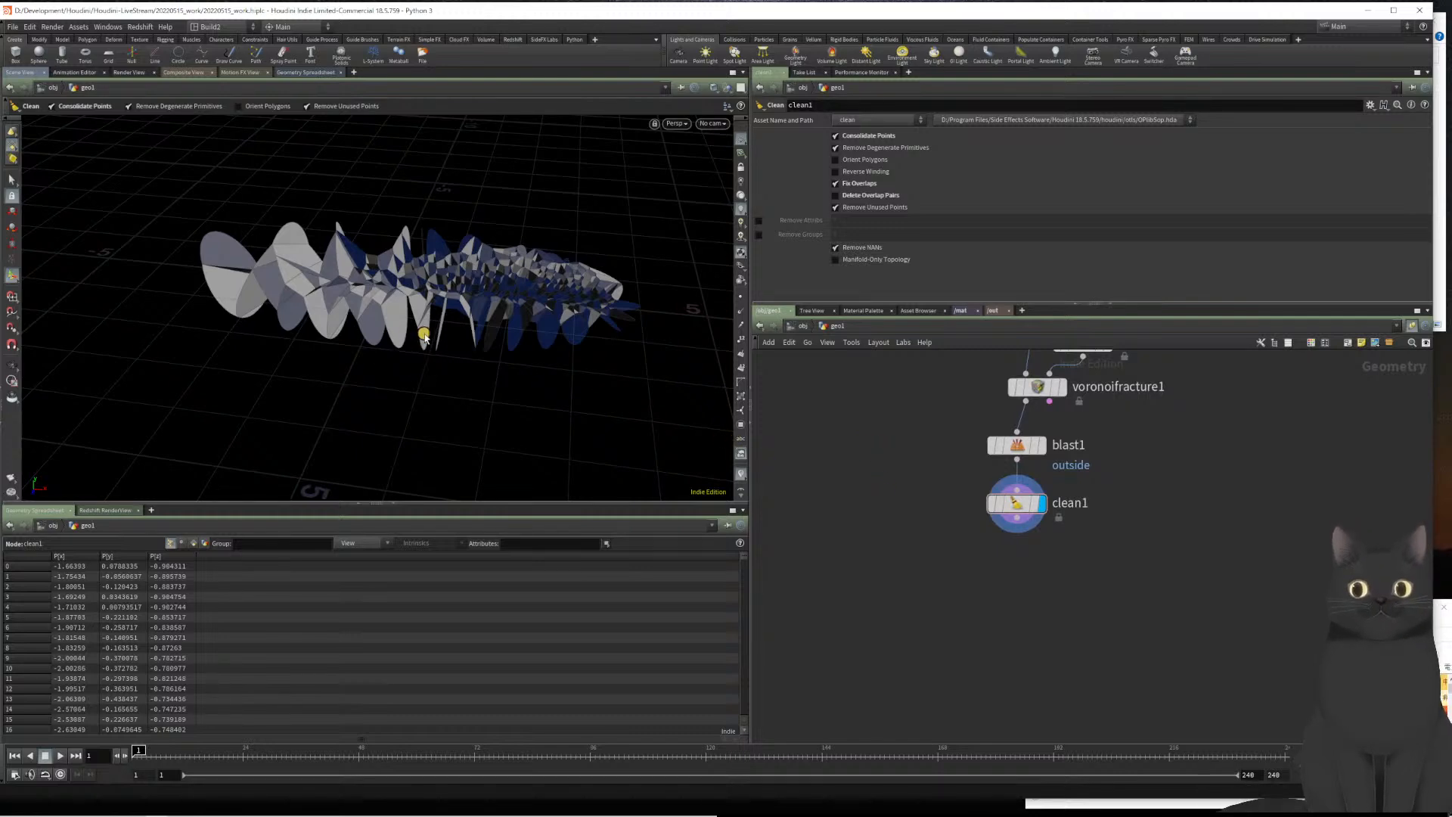
key(Escape)
mouse_move(424, 336)
mouse_down()
mouse_move(469, 291)
mouse_move(545, 279)
mouse_move(416, 318)
mouse_up()
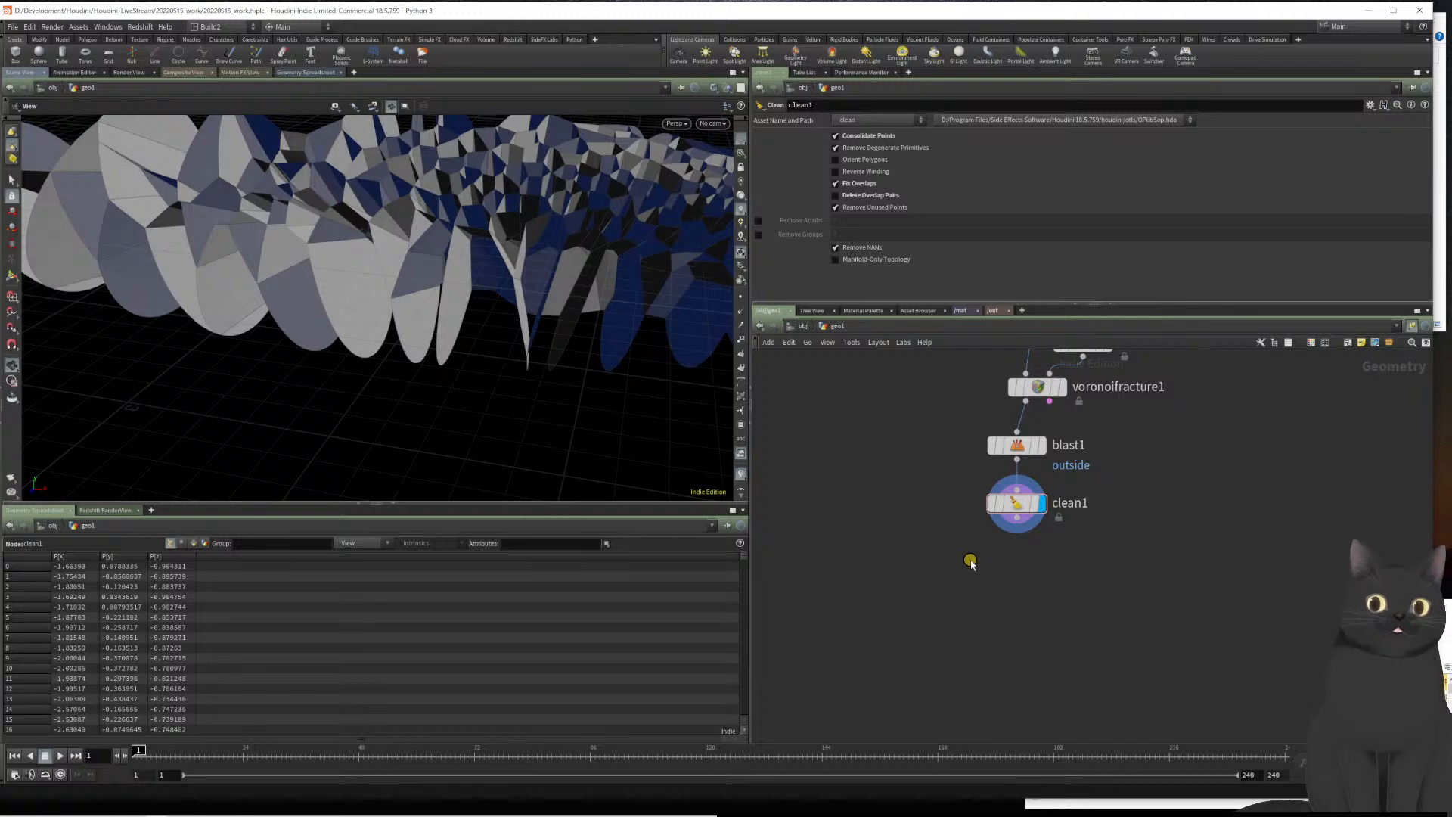
Add a PolyWire node connected below the Clean node
middle_drag(1005, 603, 979, 575)
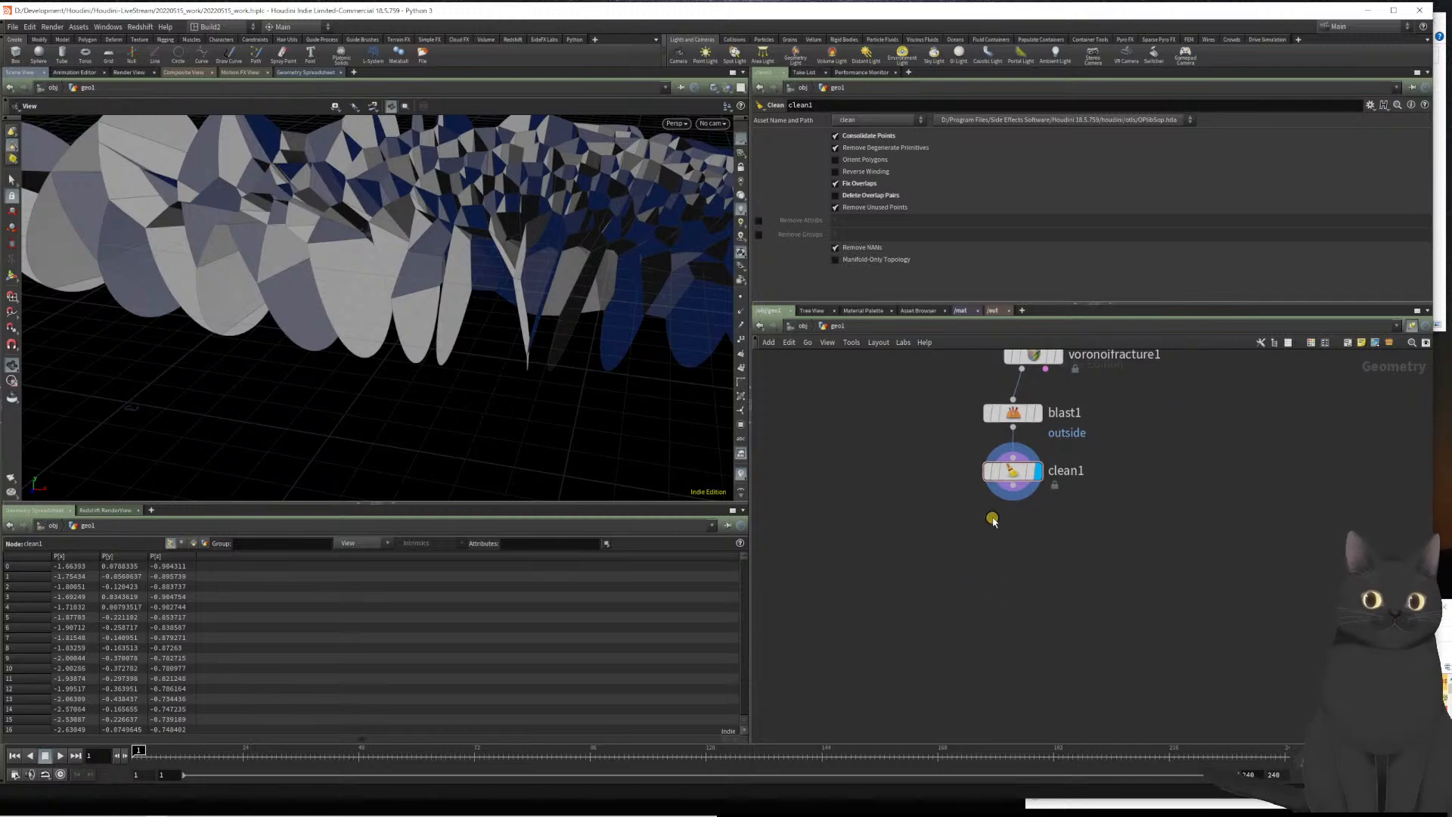
key(Tab)
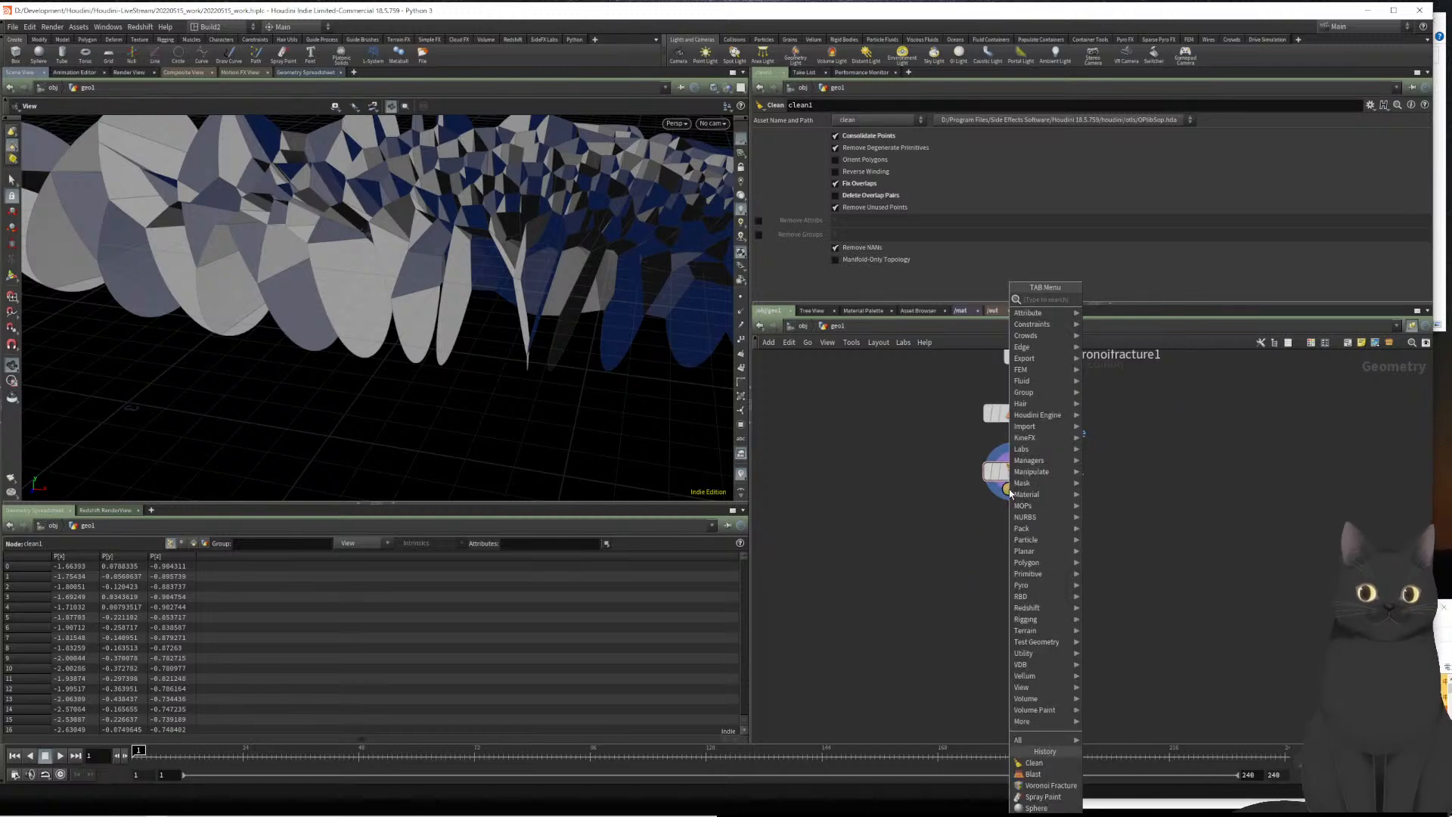
text(polwi)
key(Return)
key(Return)
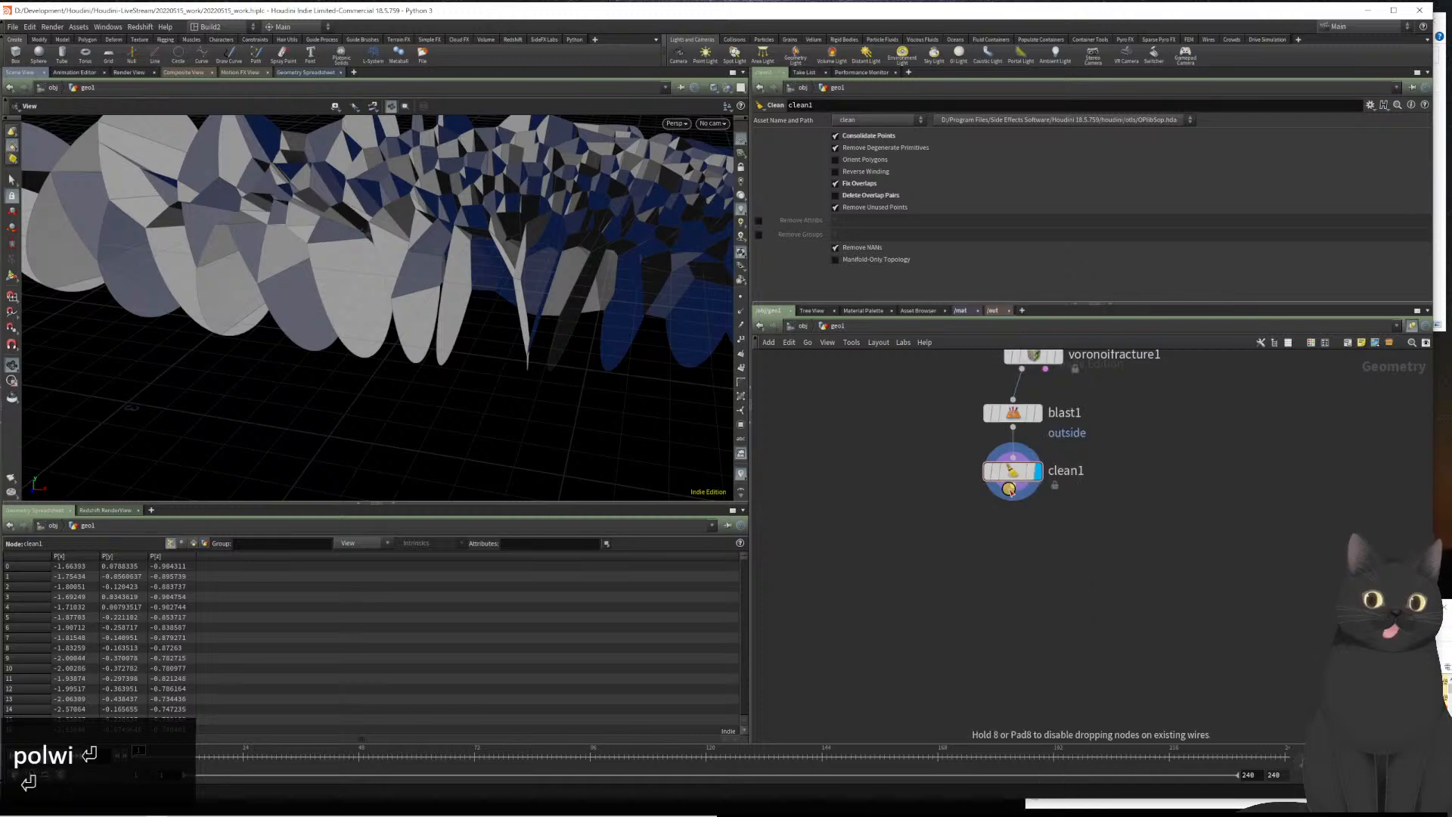
click(1009, 488)
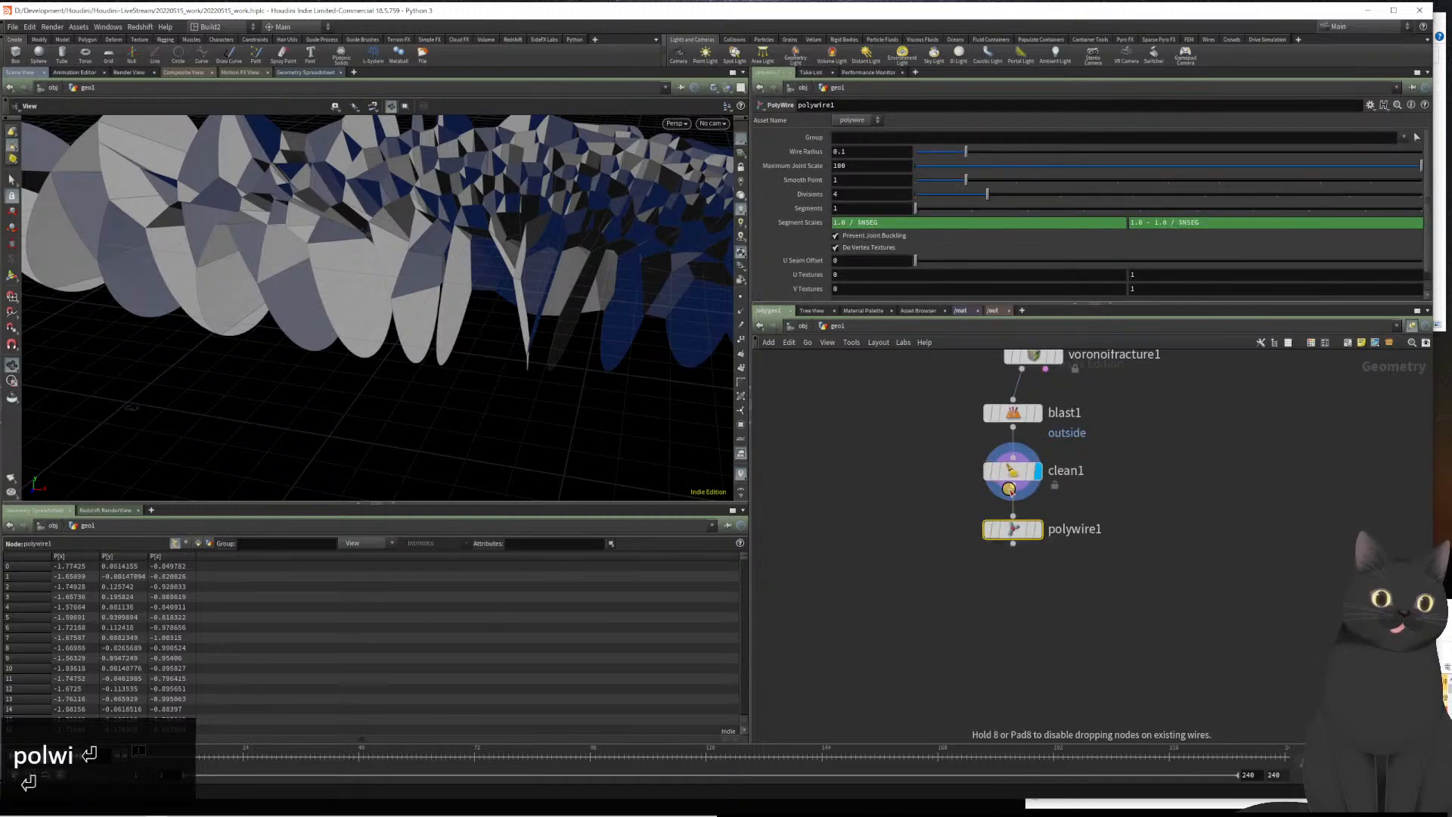
Set the PolyWire's wire radius to 0.01, turn off Prevent Joint Buckling, and display the wire structure
click(862, 154)
key(Left)
text(0)
key(Return)
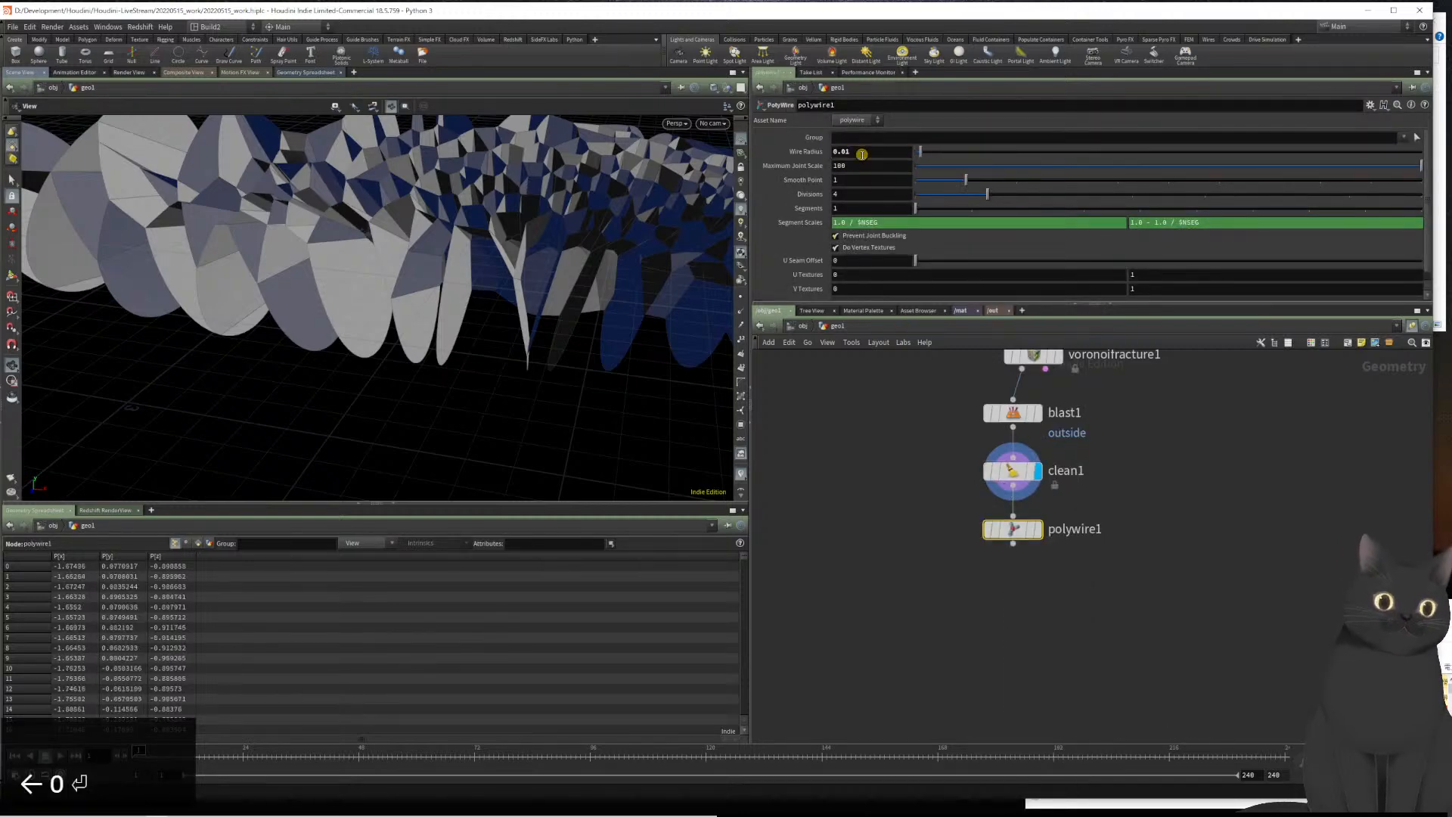
click(836, 235)
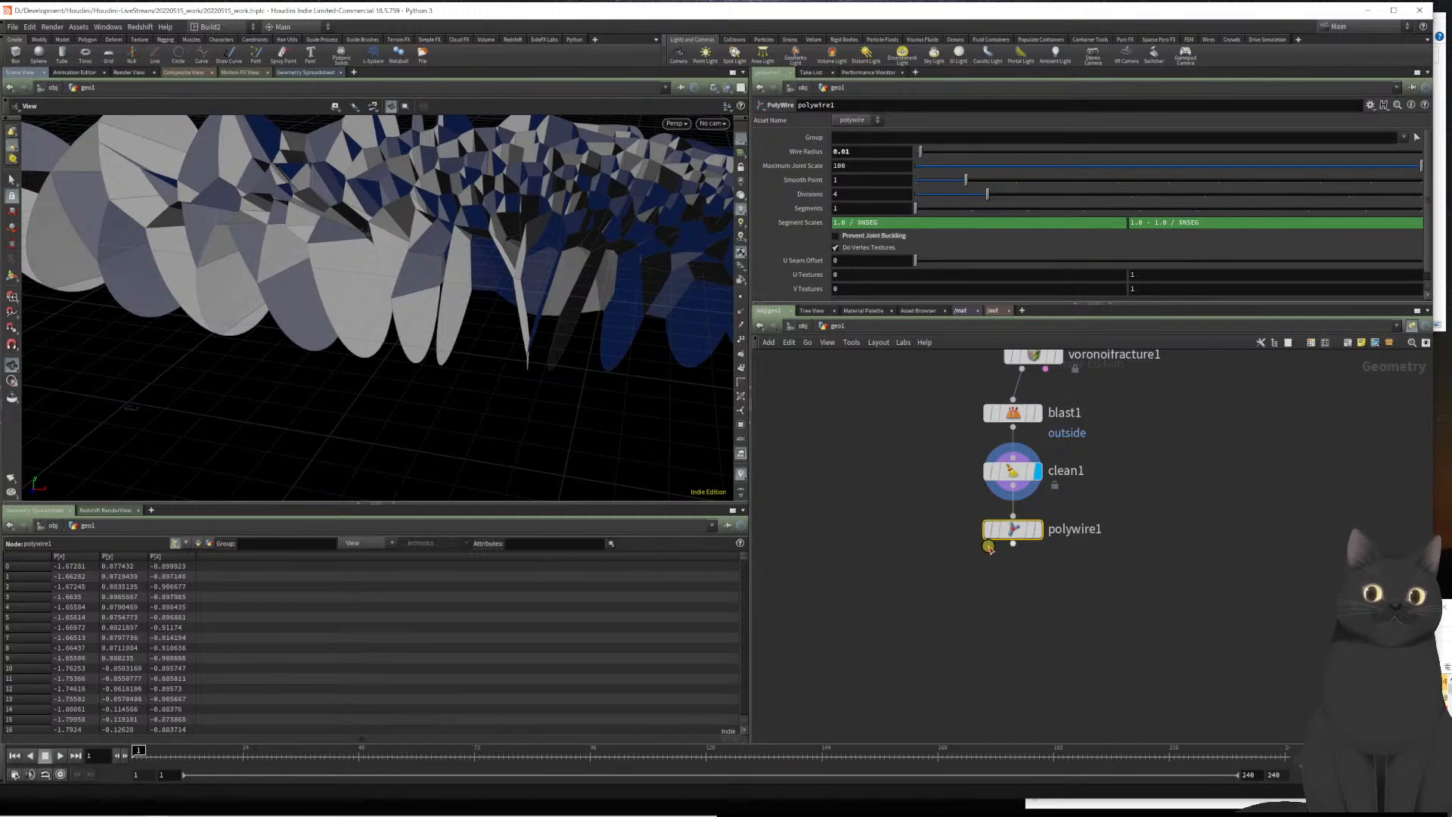
click(1033, 558)
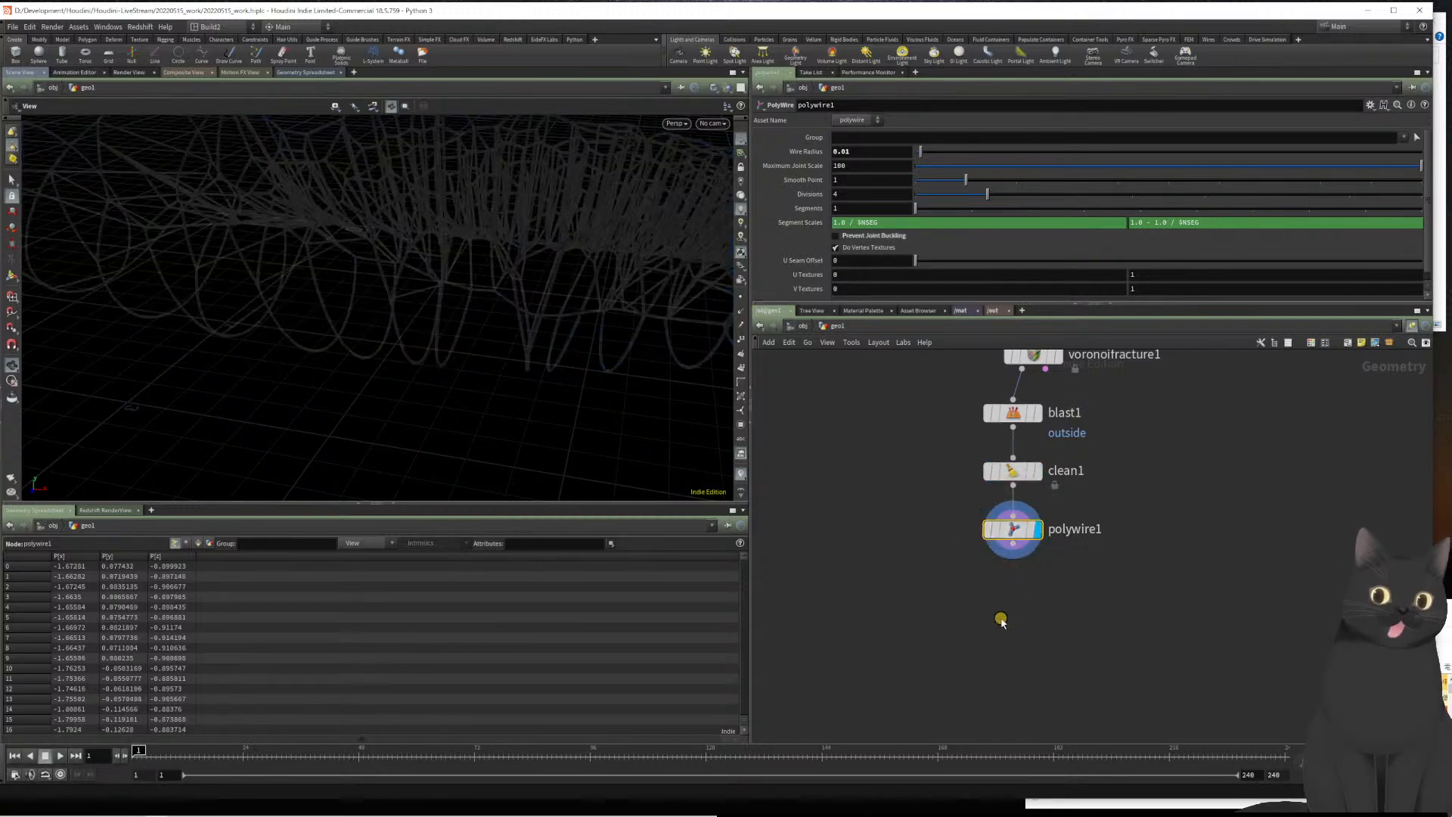
drag(496, 329, 420, 299)
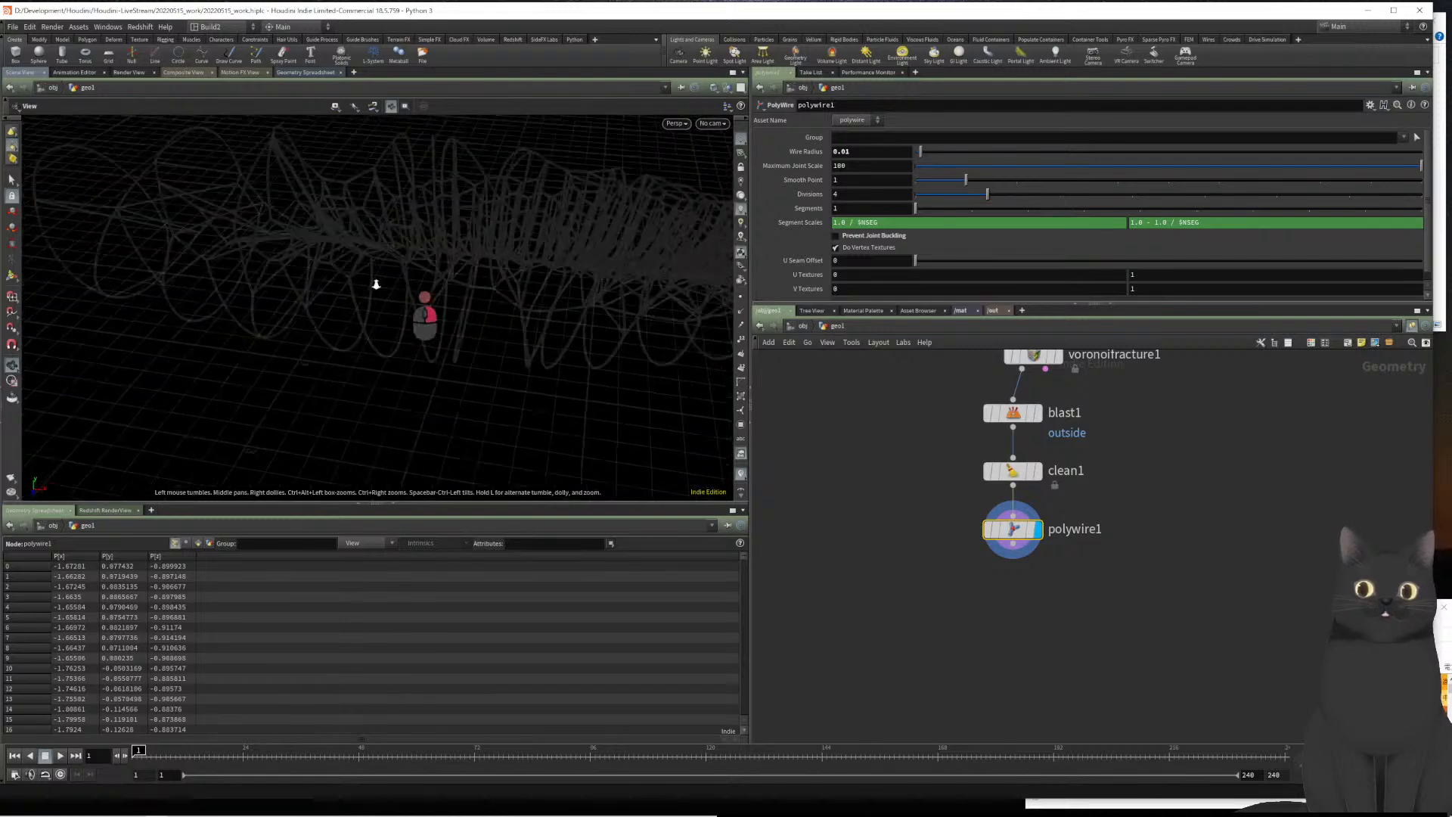
Add a Normal node connected below the PolyWire node and display its shaded wire structure
right_drag(420, 299, 363, 276)
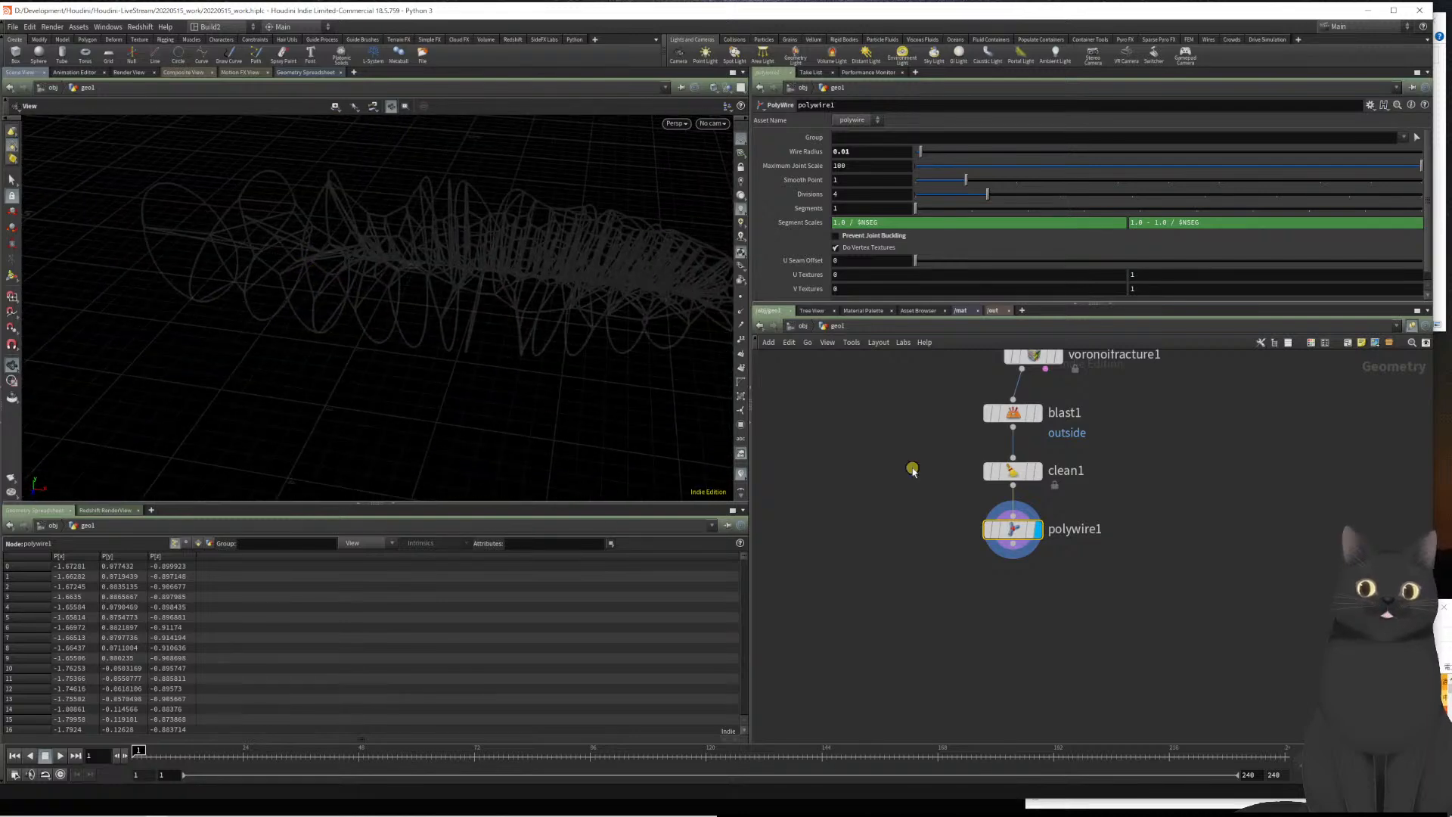
click(1013, 541)
text(norm)
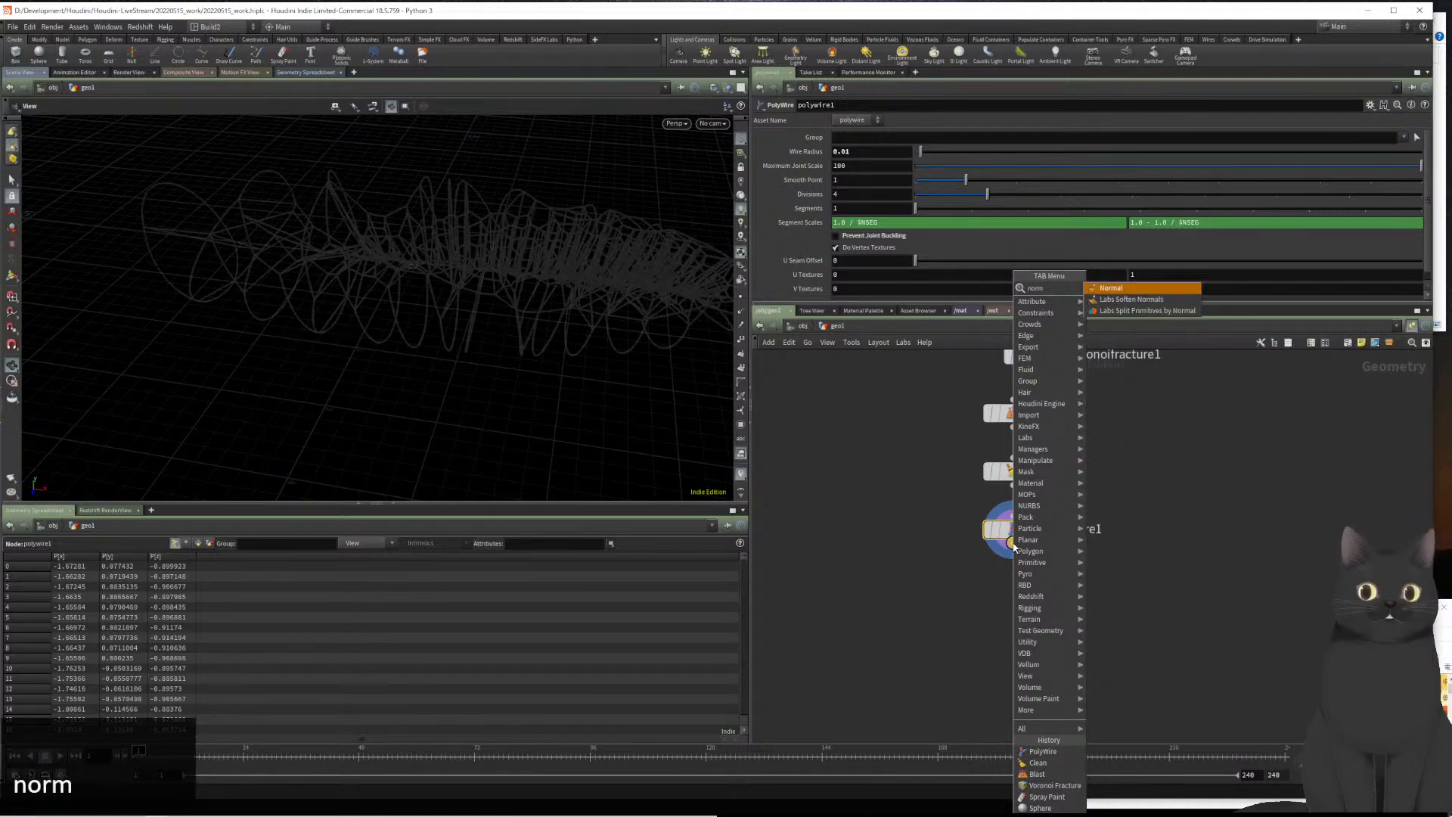
key(Return)
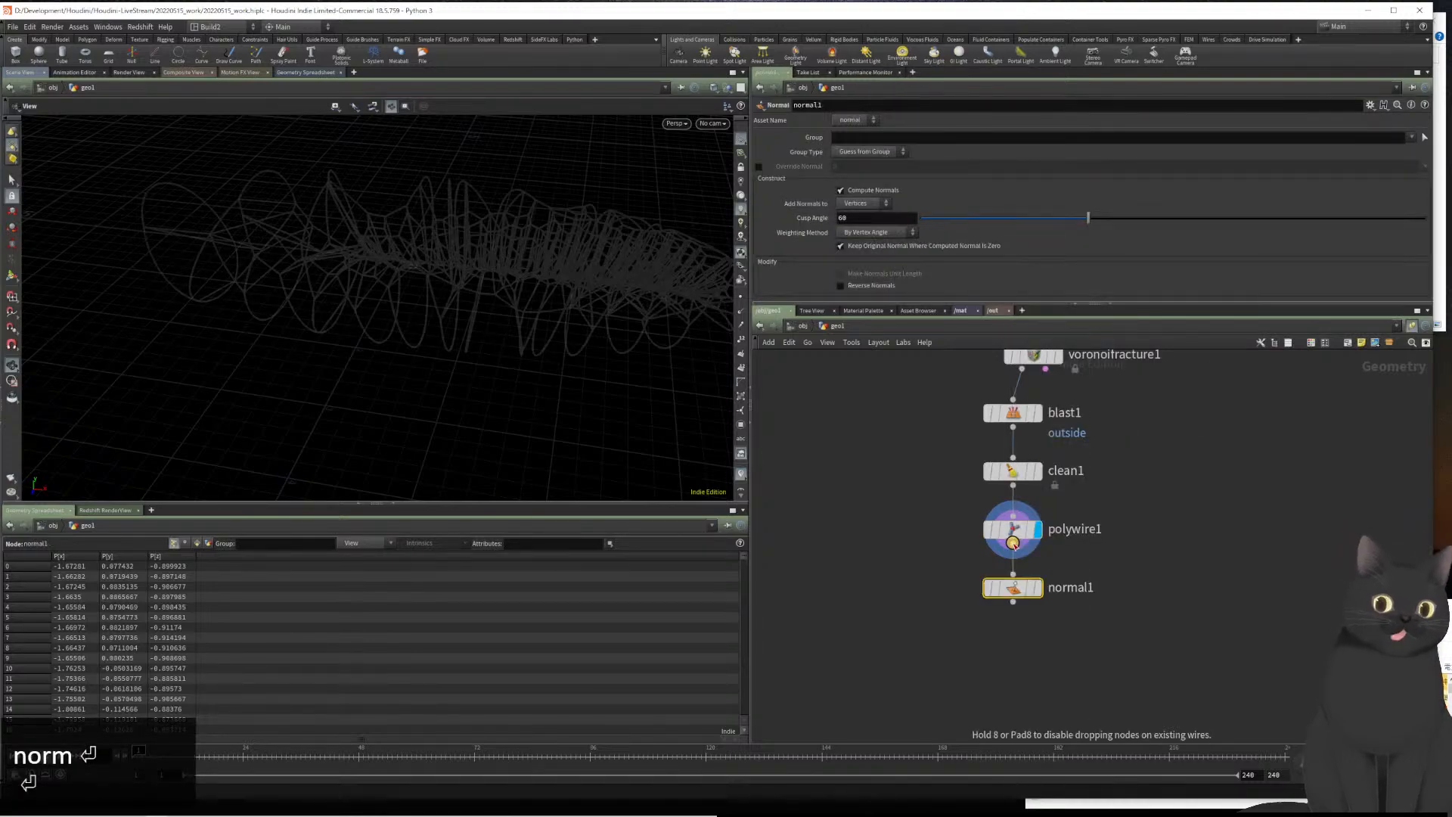
key(r)
drag(557, 372, 570, 324)
middle_drag(570, 325, 507, 335)
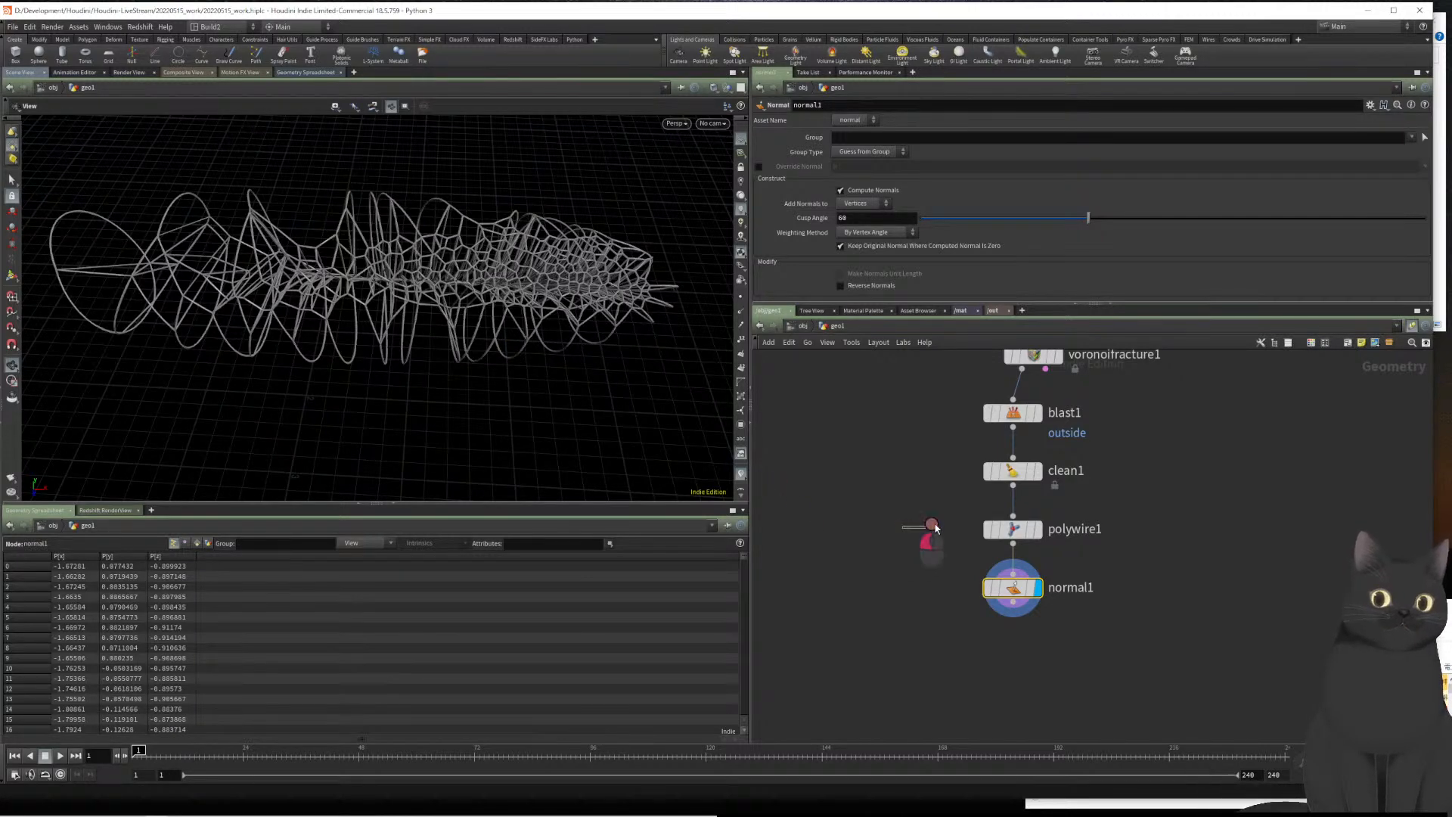
Set the PolyWire node's divisions to 8
click(999, 529)
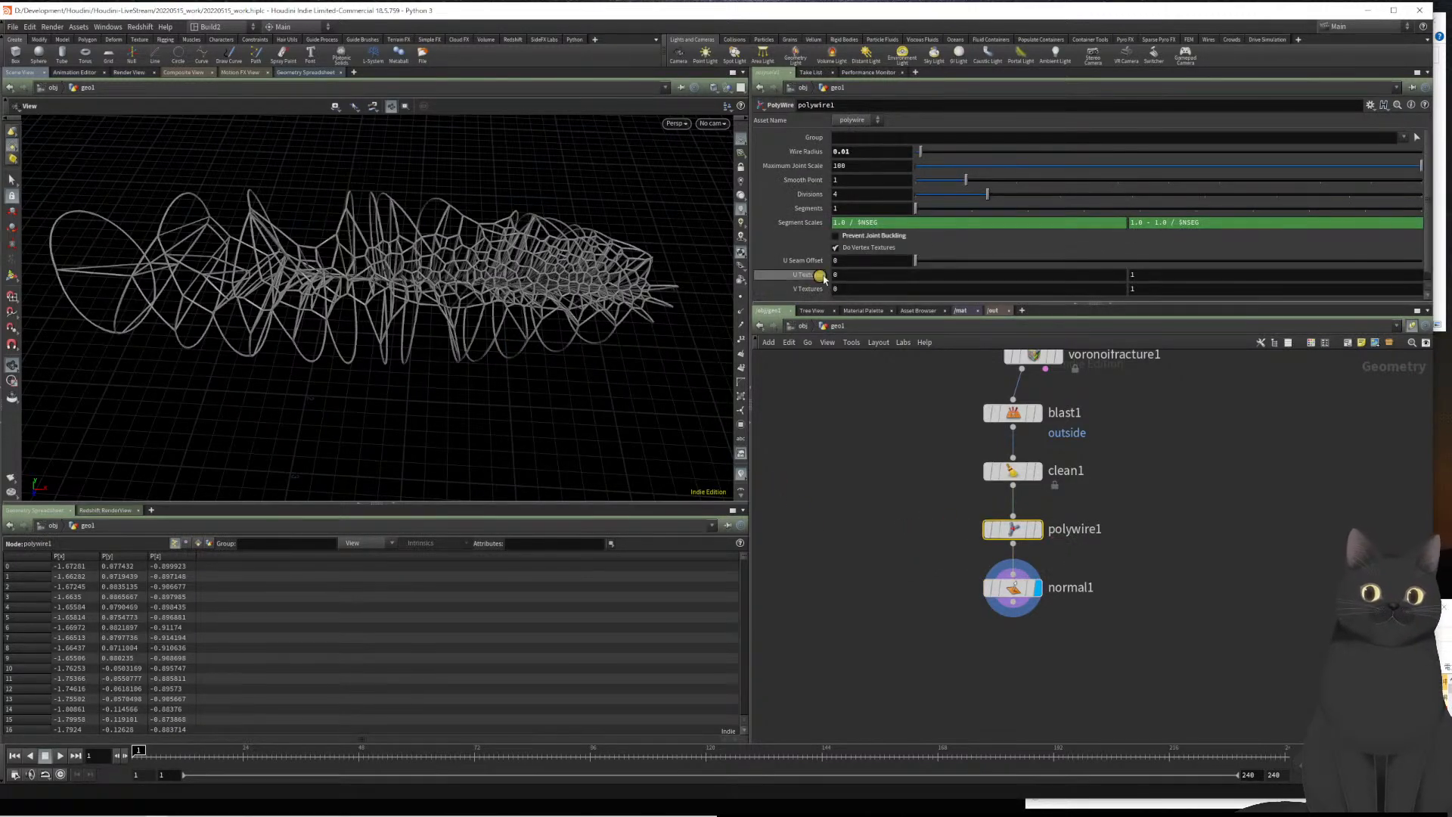
click(870, 194)
text(8)
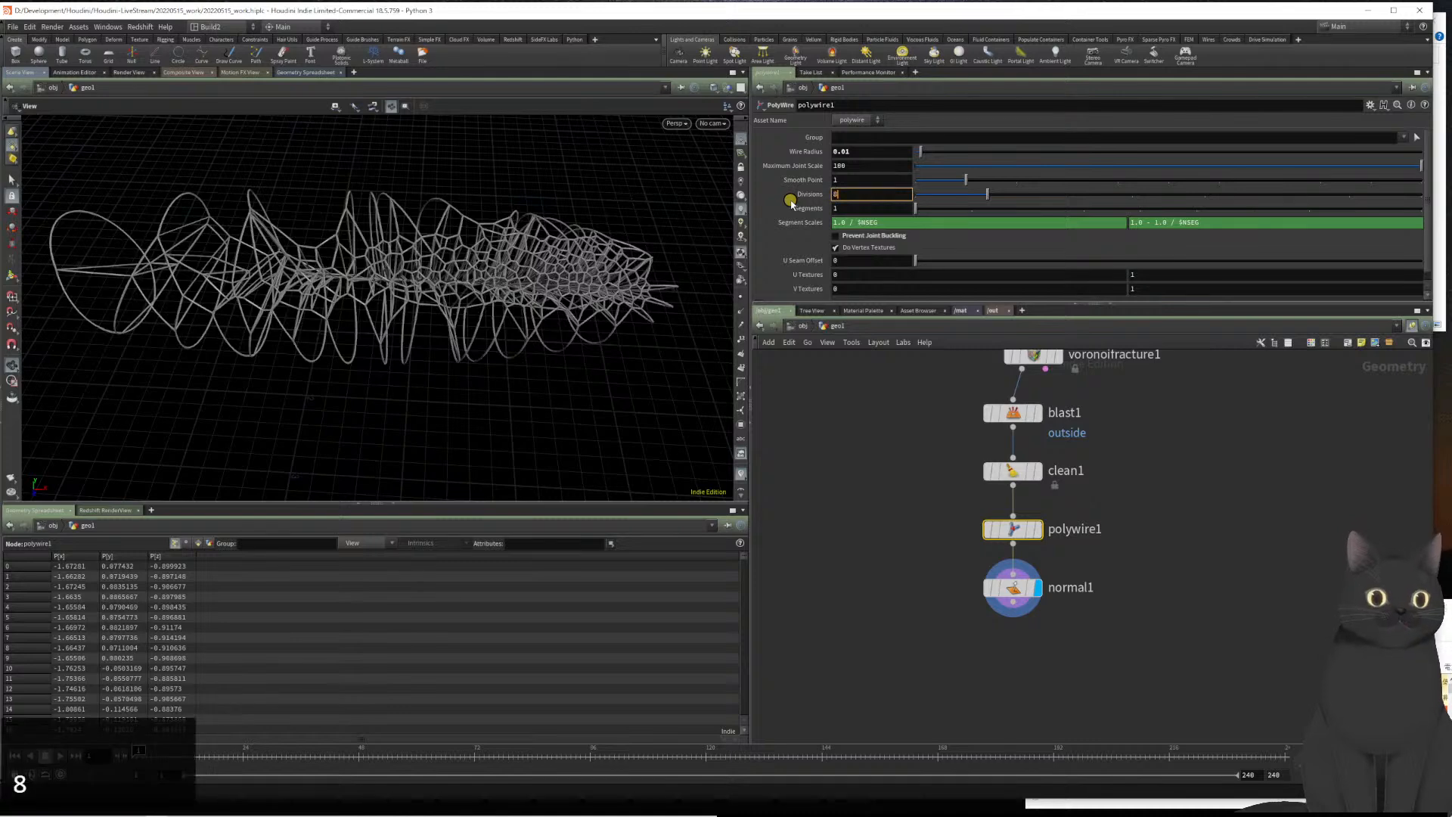
key(Return)
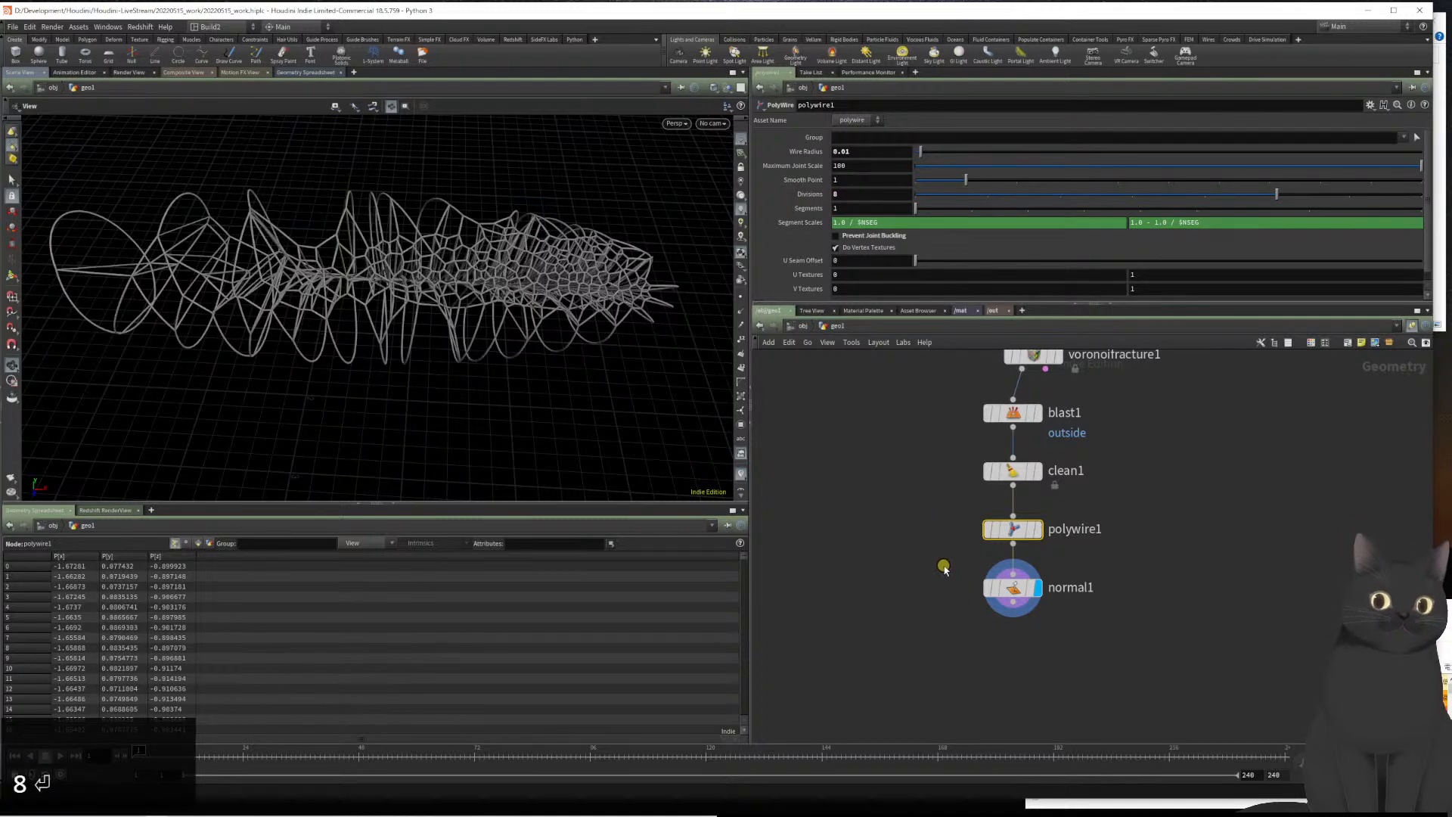
Set the Normal node's cusp angle to 22 and check the wire shading
click(987, 584)
click(886, 214)
text(22)
key(Return)
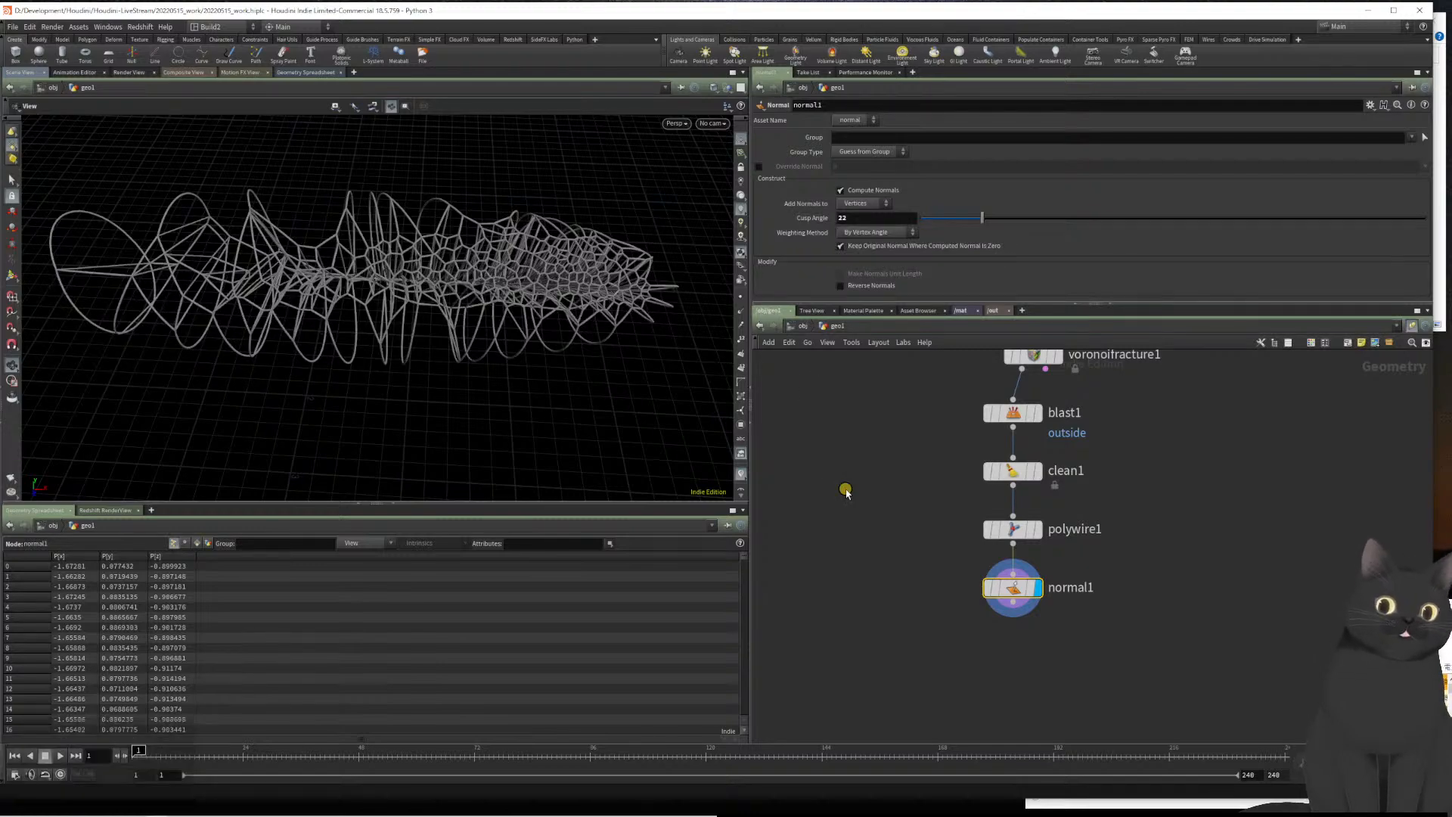
mouse_move(502, 312)
mouse_down()
mouse_move(496, 409)
mouse_move(481, 296)
mouse_move(502, 249)
mouse_move(486, 315)
mouse_move(499, 303)
mouse_up()
Display the Spray Paint node's points and add a Copy to Points node beside the main chain
mouse_move(1185, 550)
middle_down()
mouse_move(1081, 581)
mouse_move(1074, 649)
middle_up()
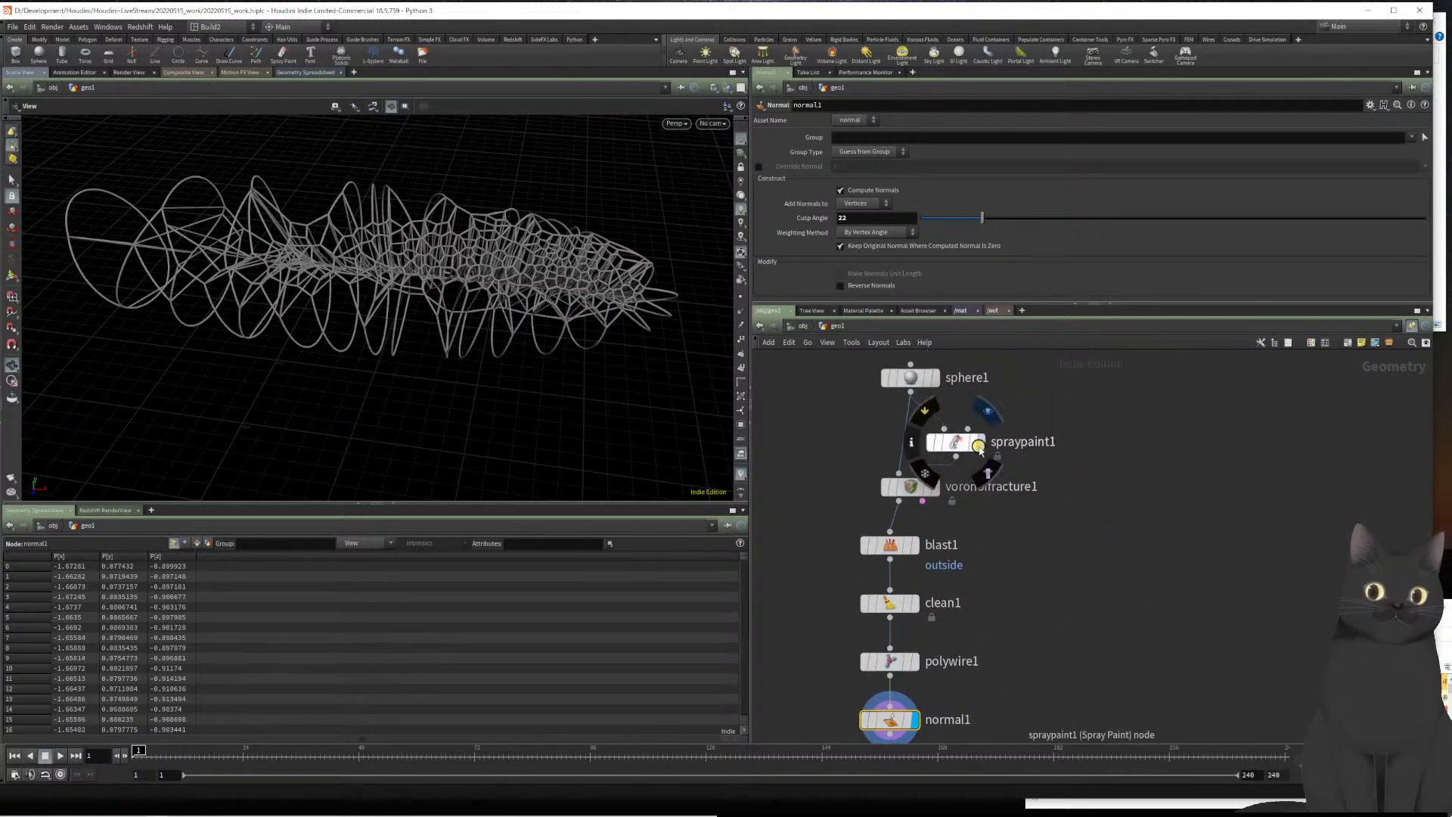
click(981, 446)
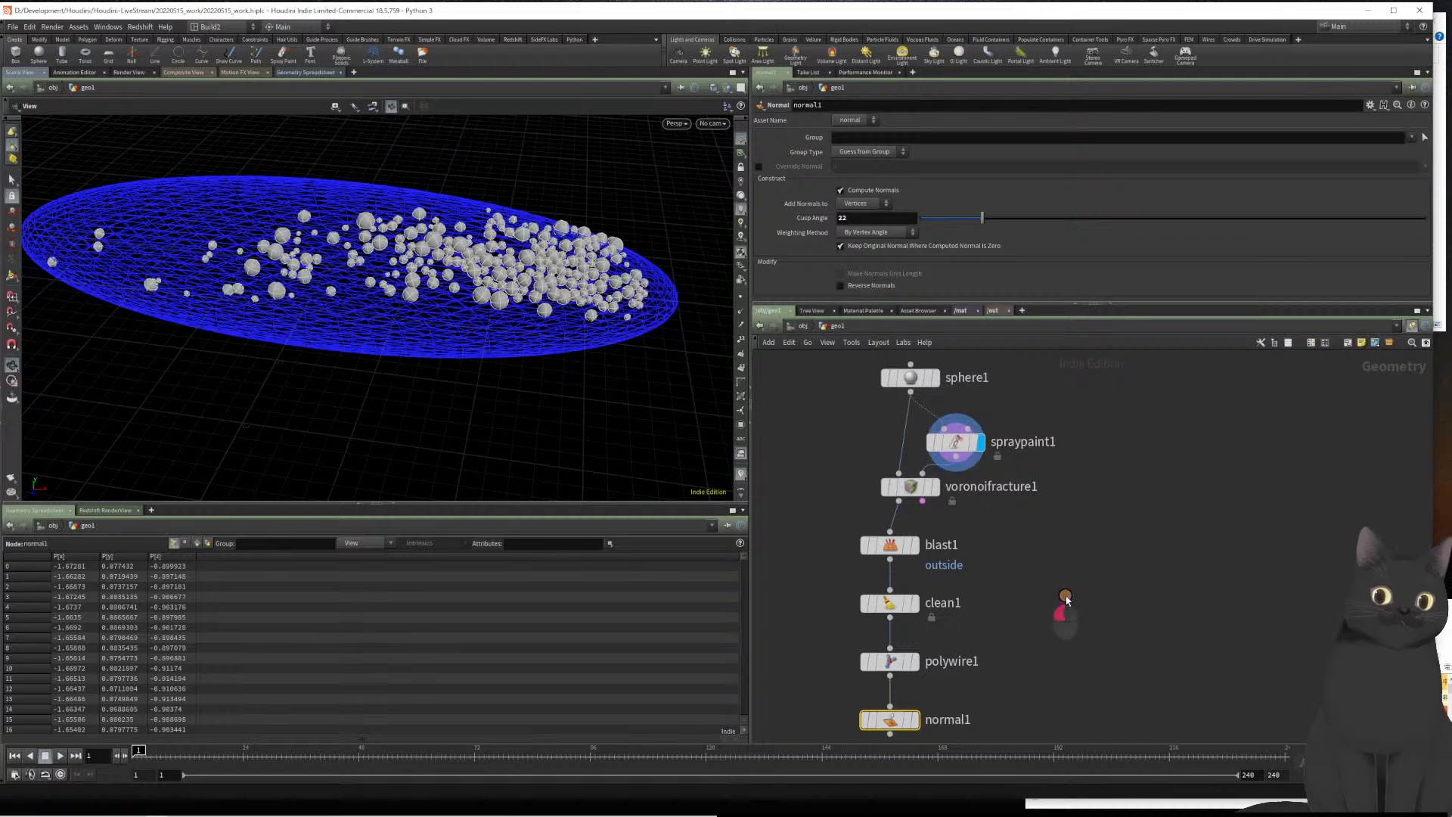
key(Tab)
text(copp)
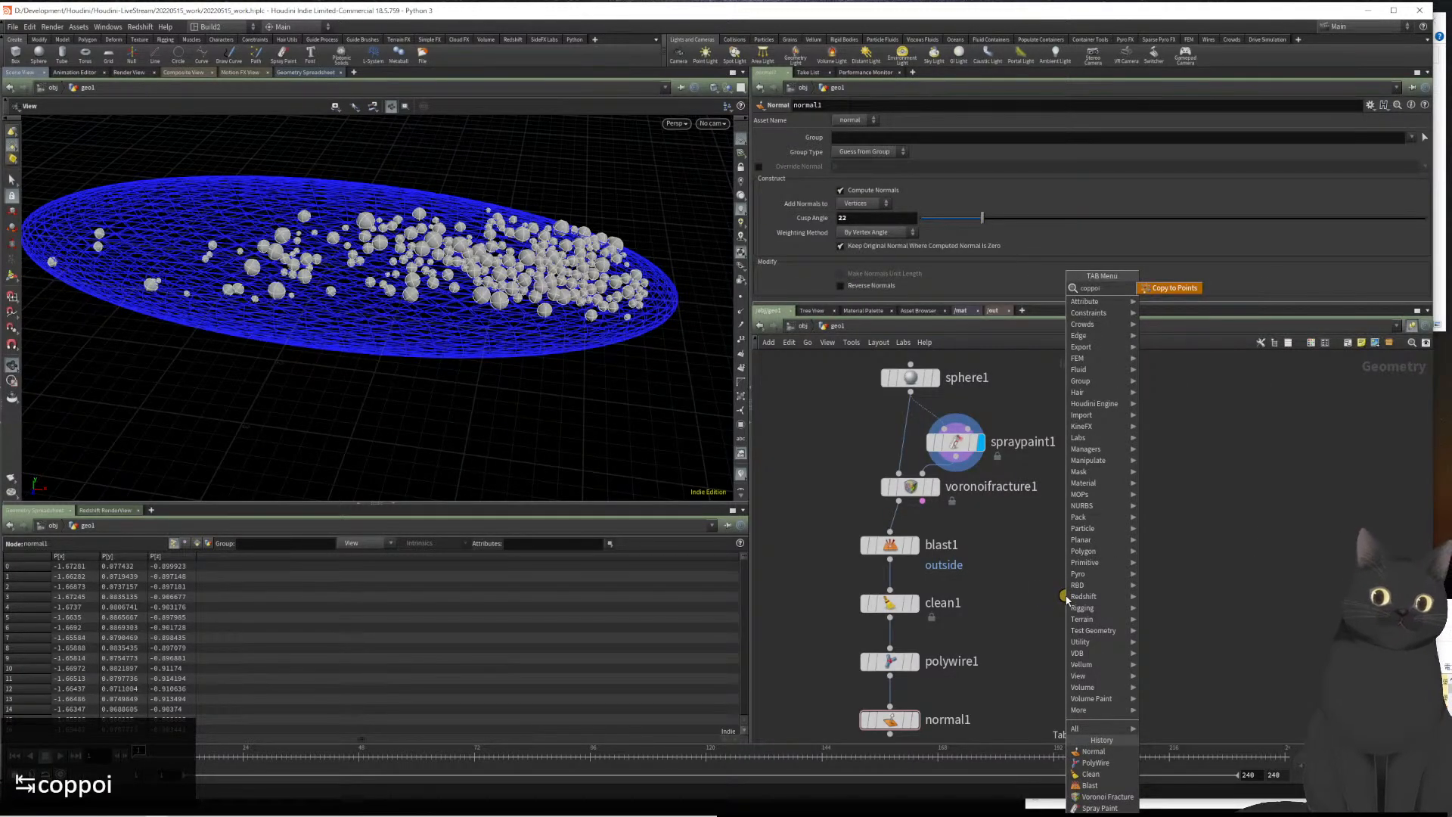
text(oi)
key(Return)
key(Return)
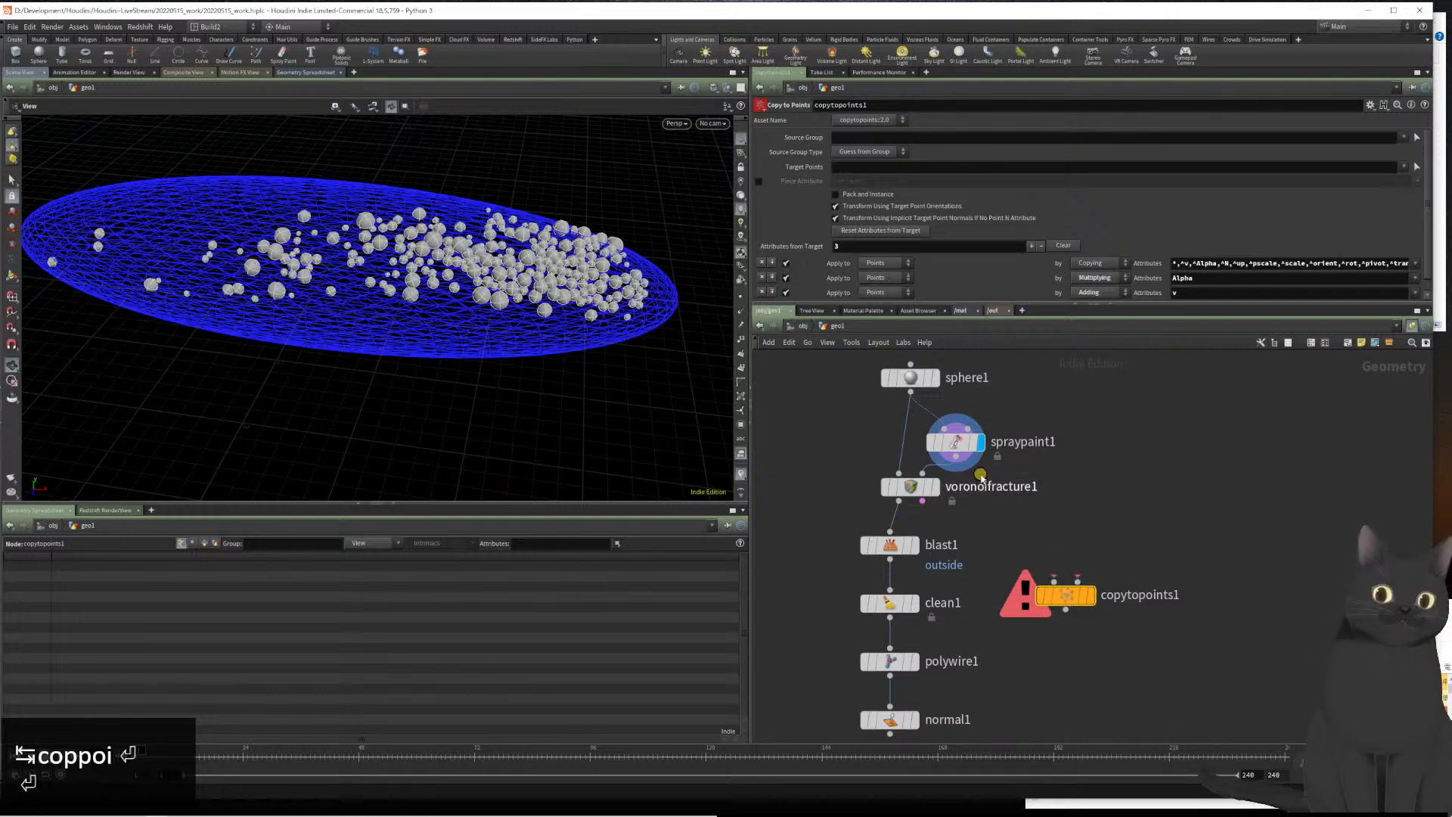
Connect the Spray Paint output to the target points input of the Copy to Points node
mouse_move(959, 452)
mouse_down()
mouse_move(1064, 573)
mouse_move(996, 437)
mouse_up()
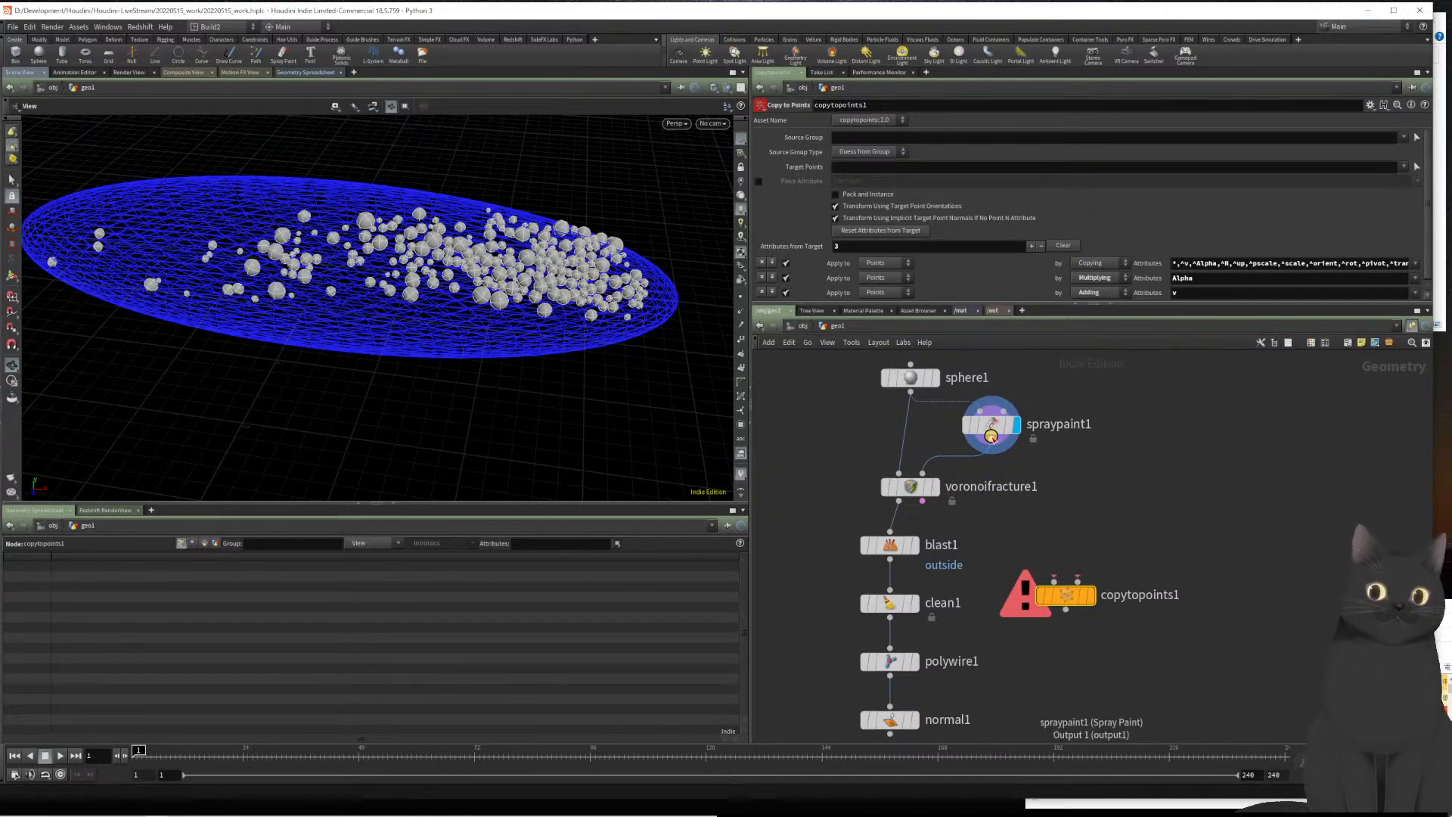
key(Escape)
mouse_move(991, 436)
mouse_down()
mouse_move(973, 431)
mouse_move(972, 484)
mouse_move(1093, 579)
mouse_move(1080, 598)
mouse_move(1099, 613)
mouse_up()
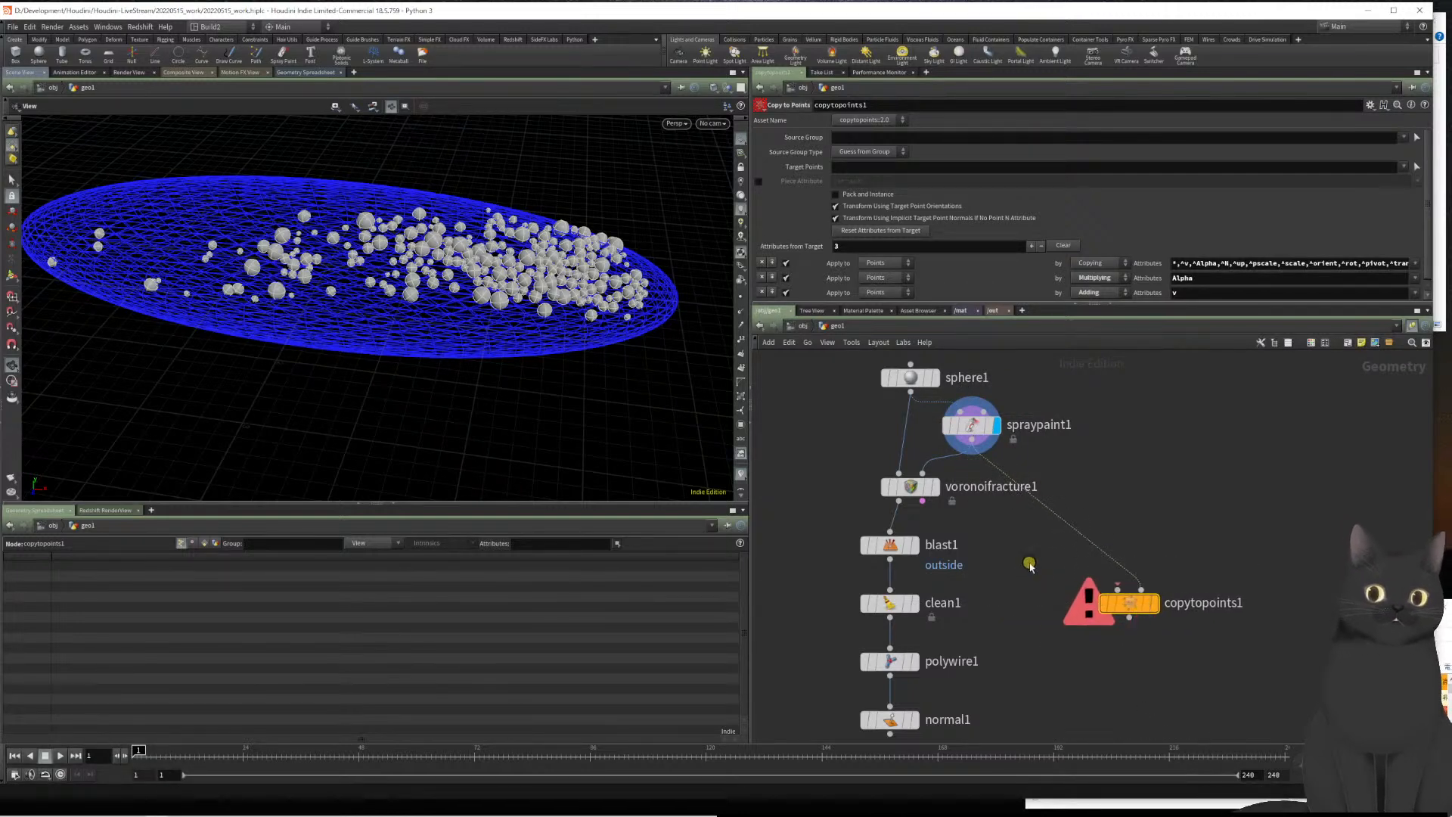
Add a second Sphere node, connect it to the first input of Copy to Points, and display the copied spheres
key(Tab)
text(sphe)
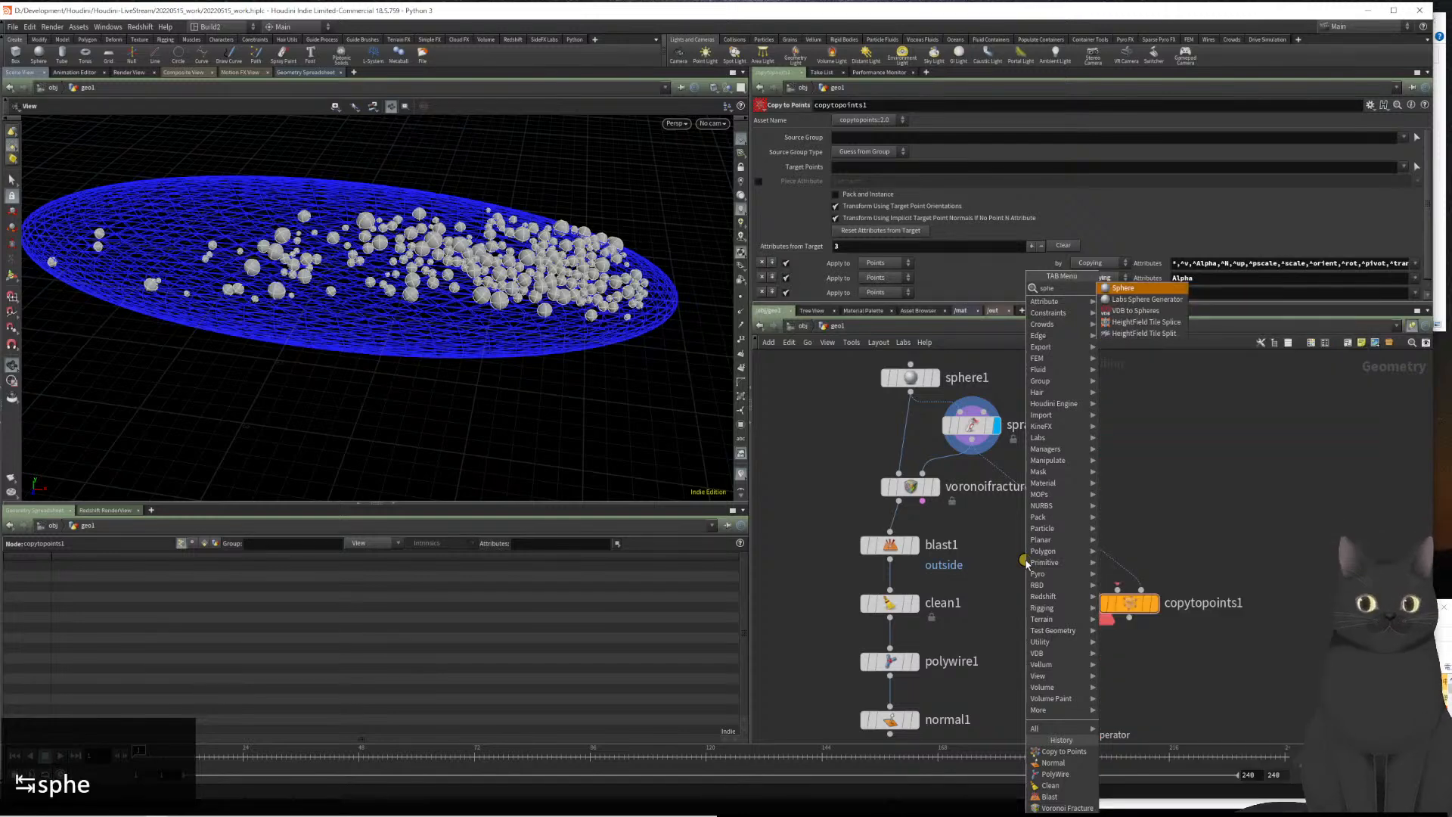
key(Return)
click(1027, 564)
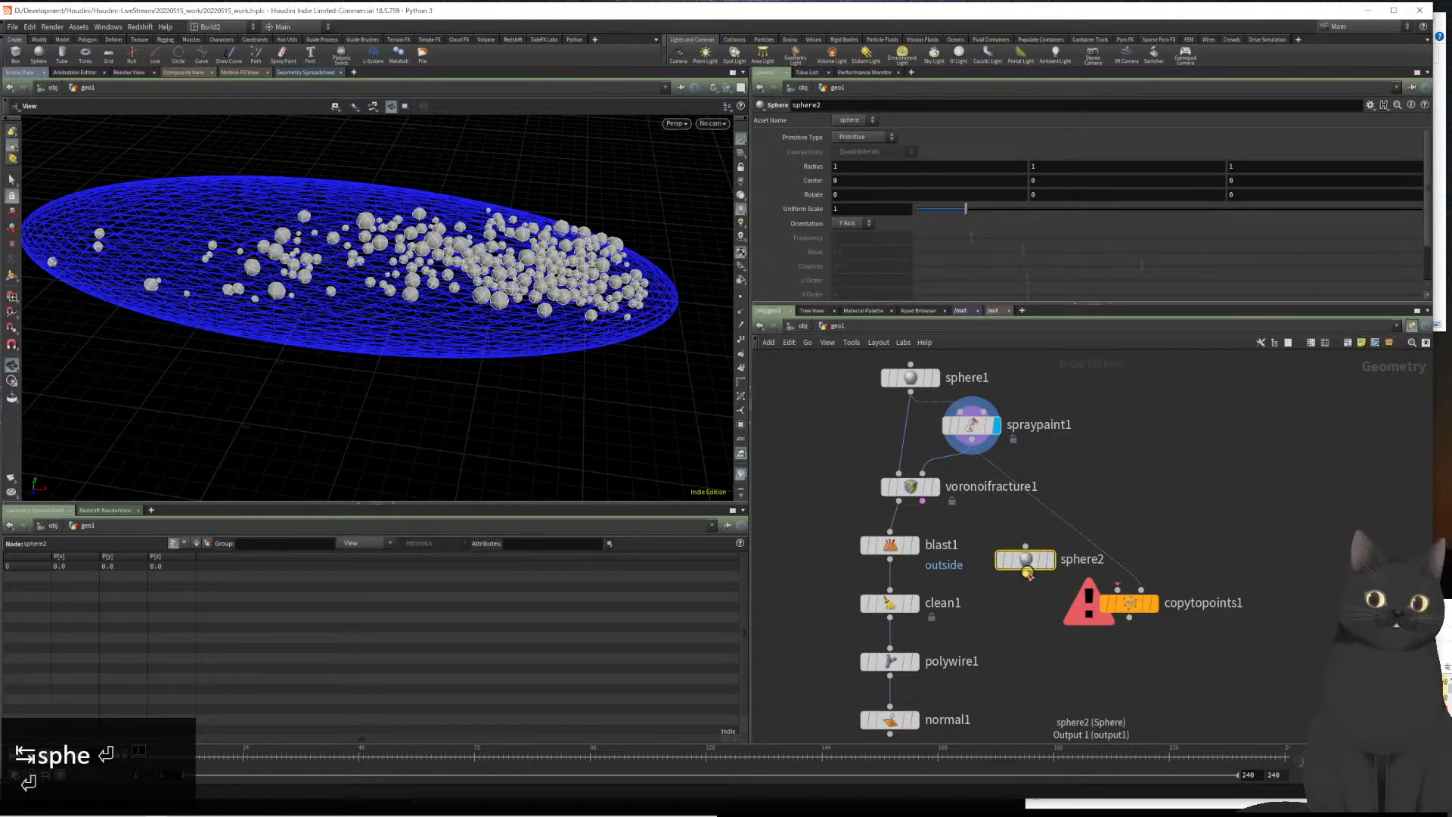
drag(1026, 572, 1117, 589)
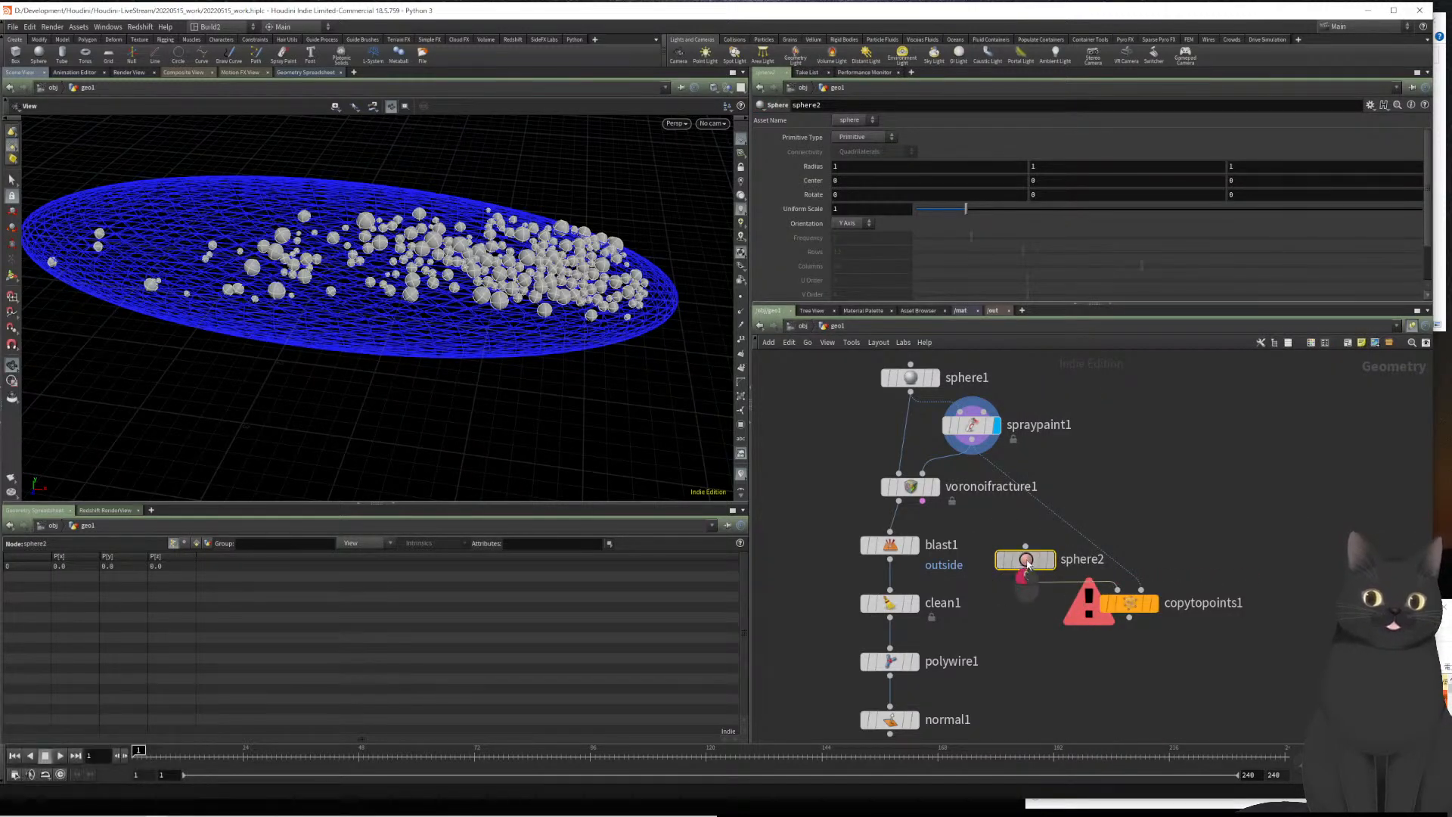
drag(1027, 561, 1026, 566)
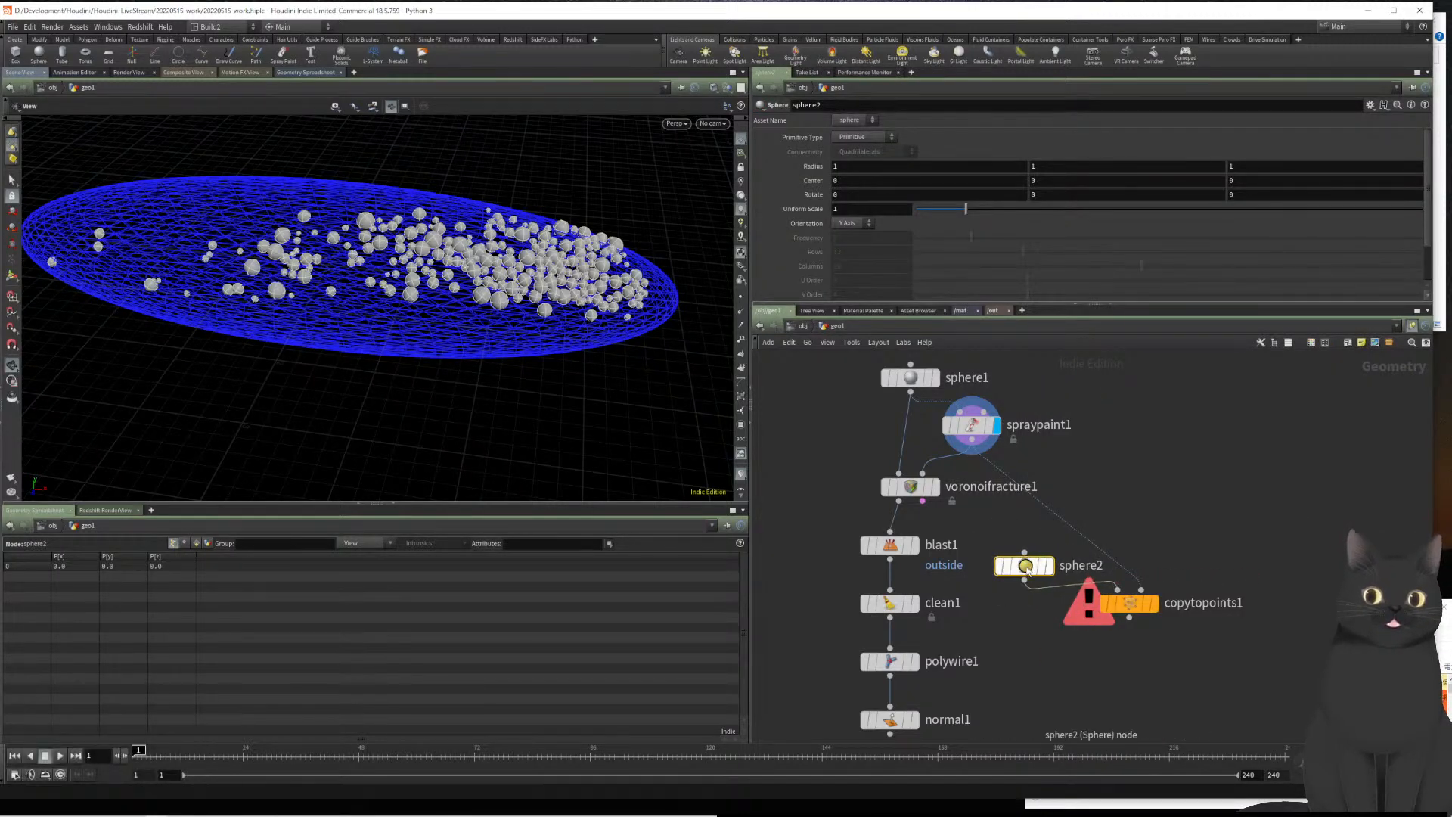
click(1151, 603)
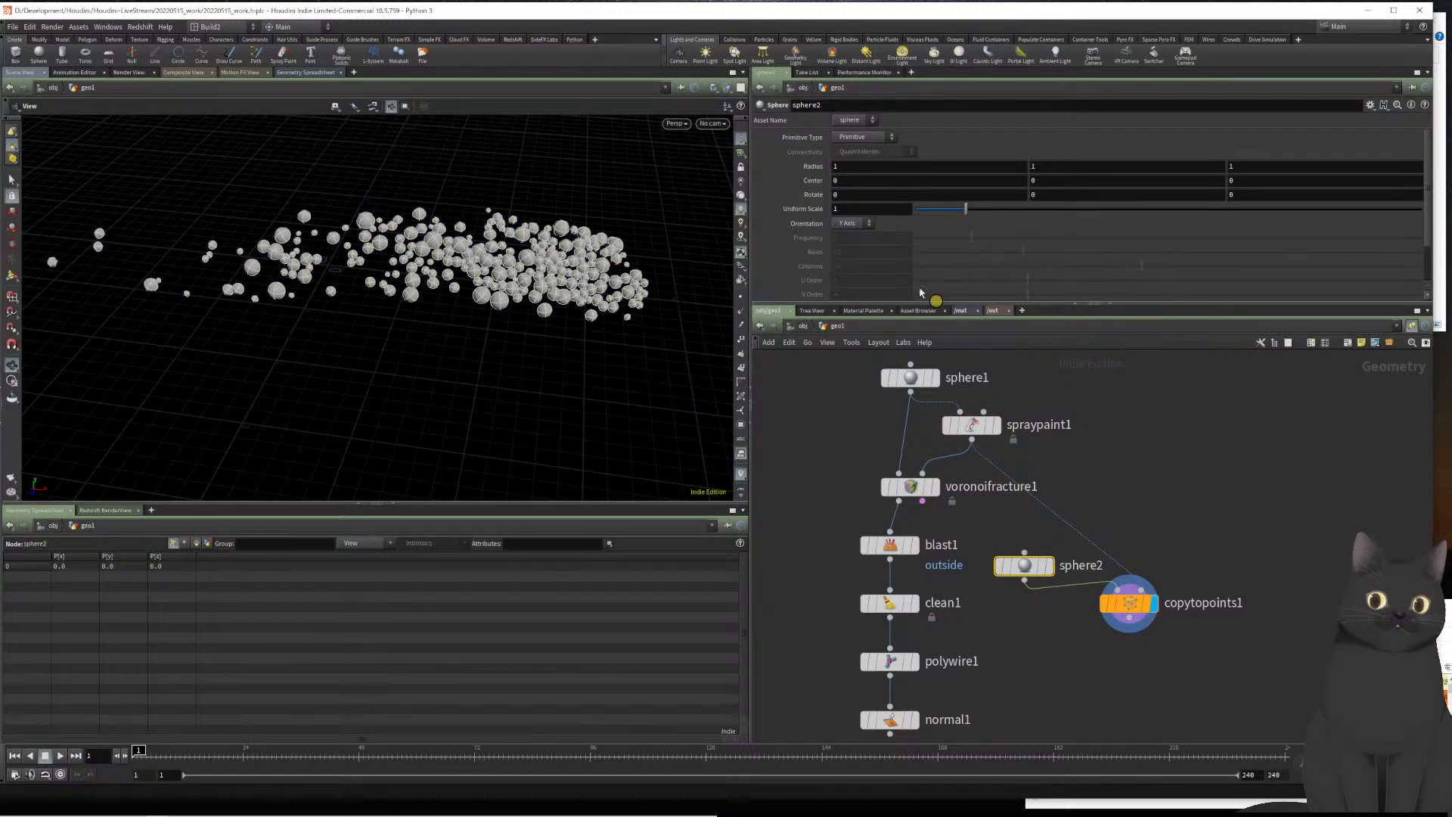
Set the second sphere's uniform scale to 0.36
drag(885, 209, 744, 213)
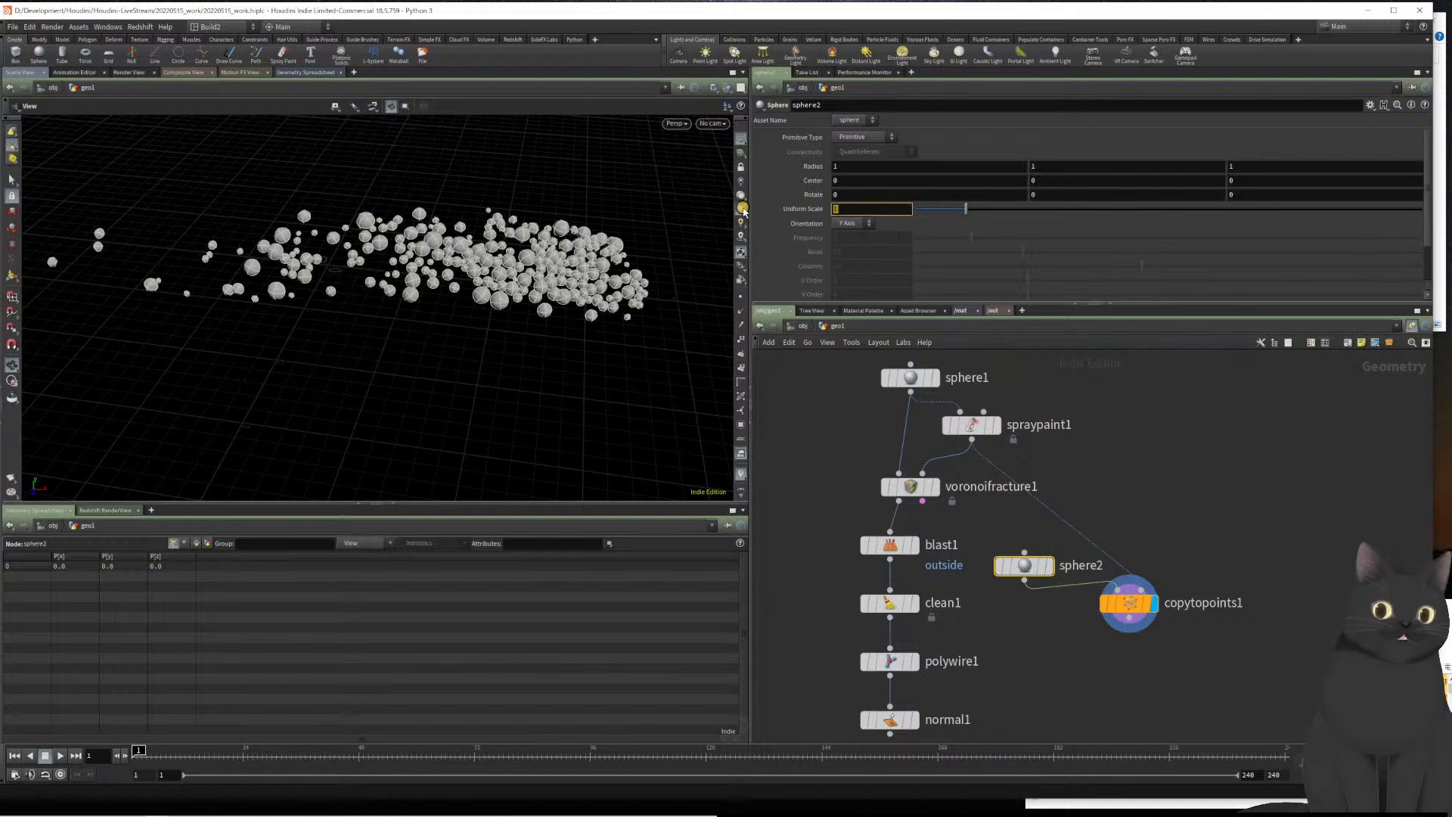
text(0.36)
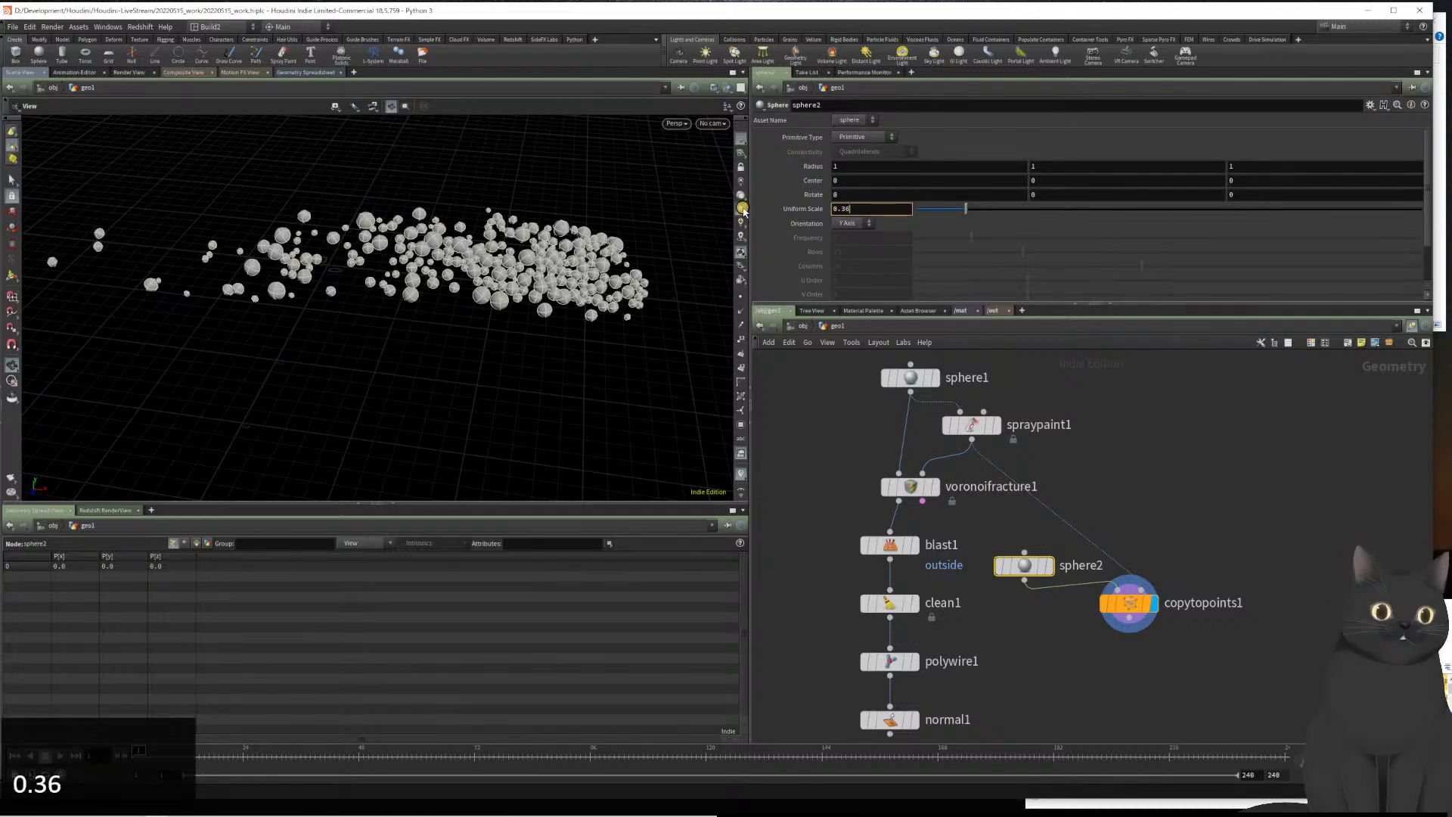
key(Return)
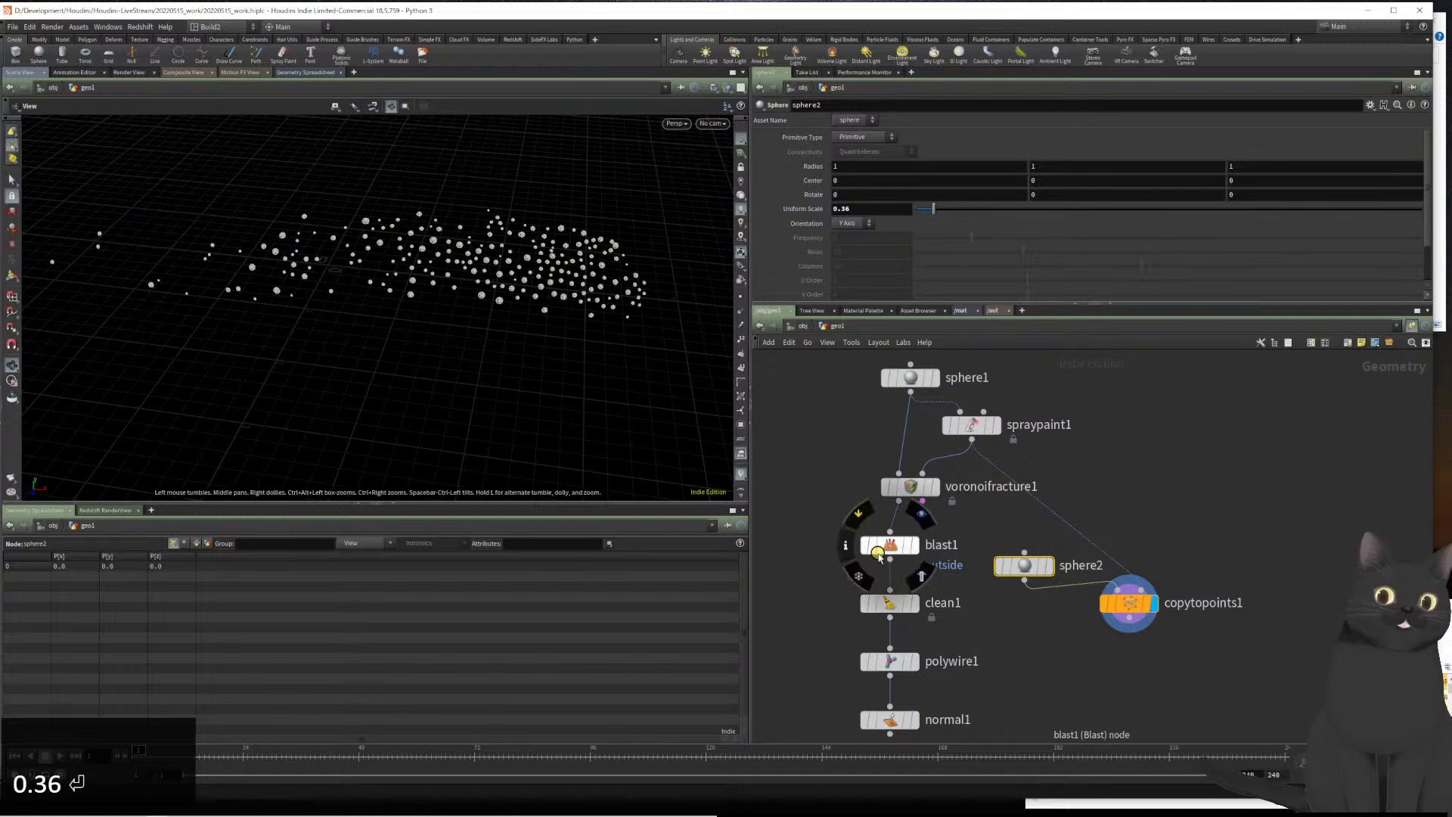
Add two Material nodes side by side below the network, both fed by the Normal node
middle_drag(1085, 652, 1092, 539)
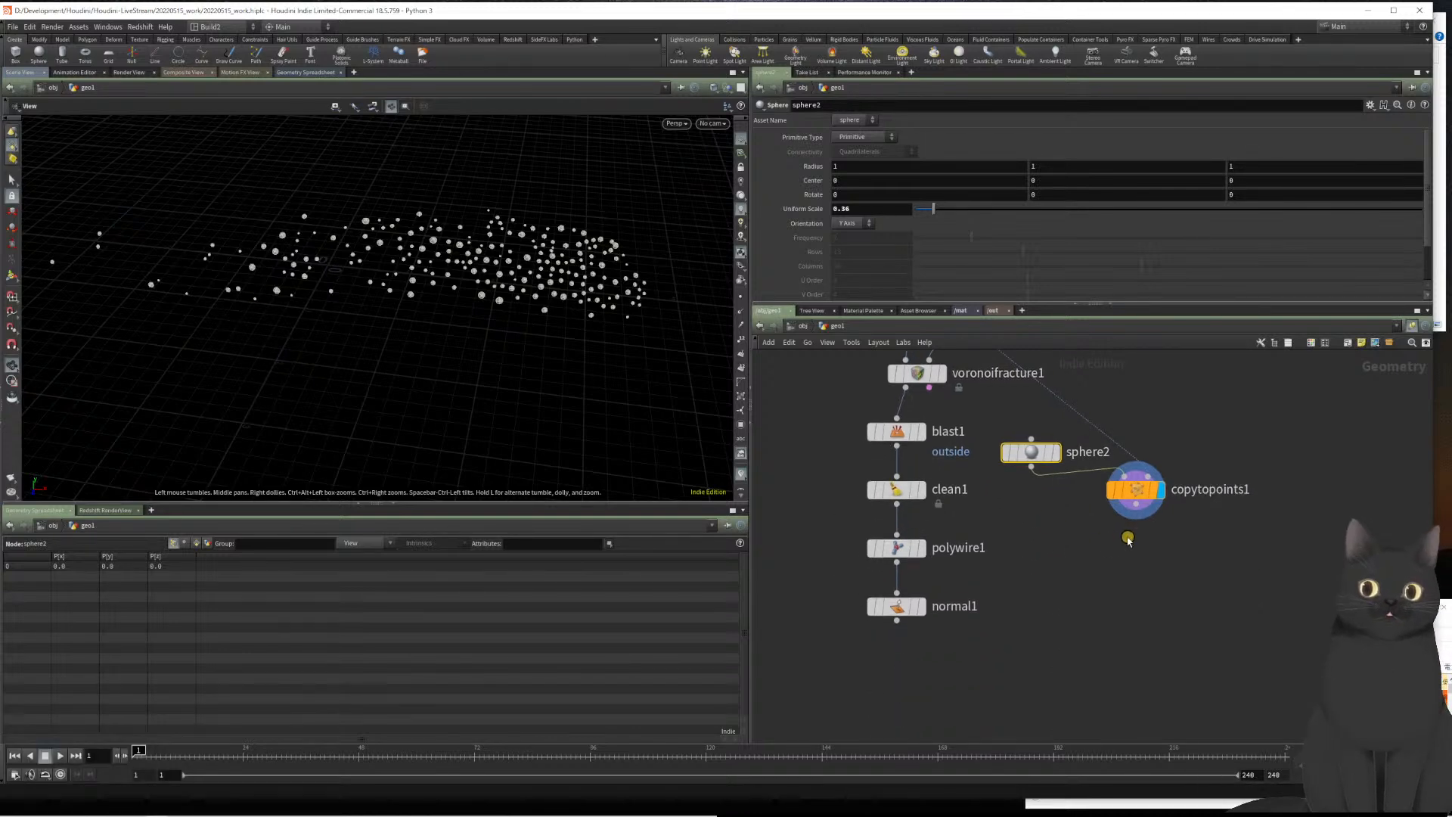
key(Tab)
text(materi)
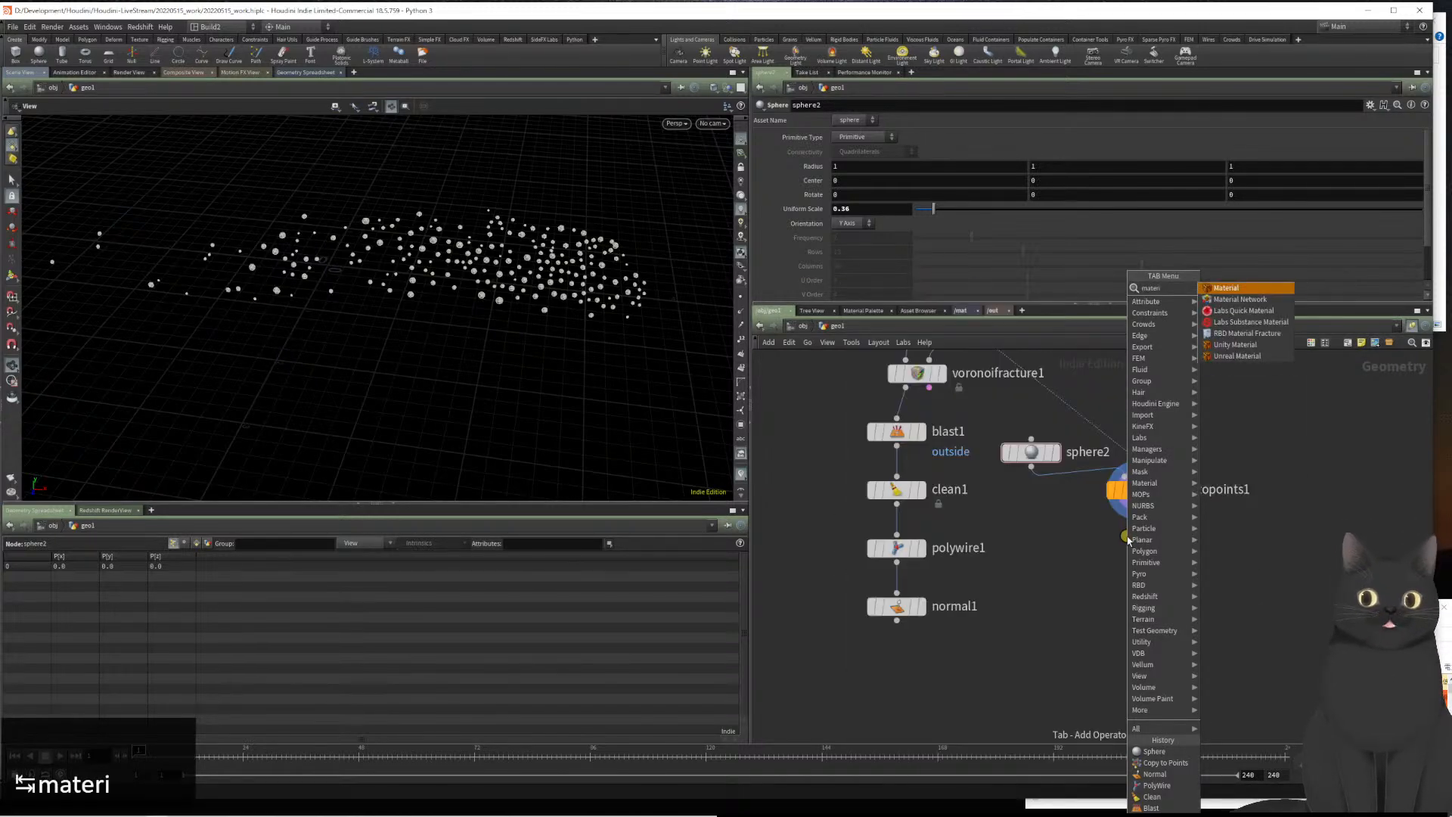
key(Return)
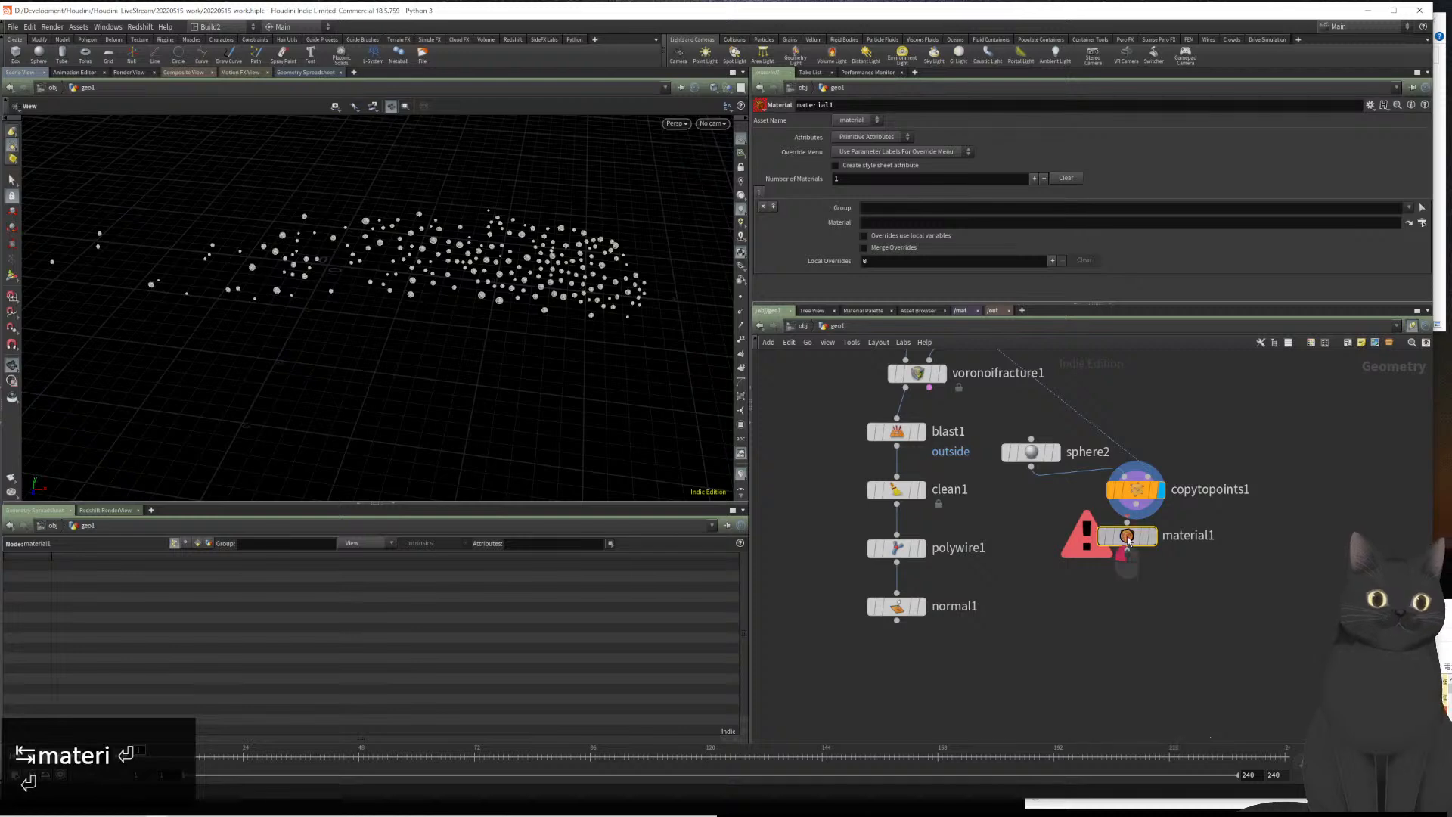
click(1015, 686)
drag(902, 624, 1136, 687)
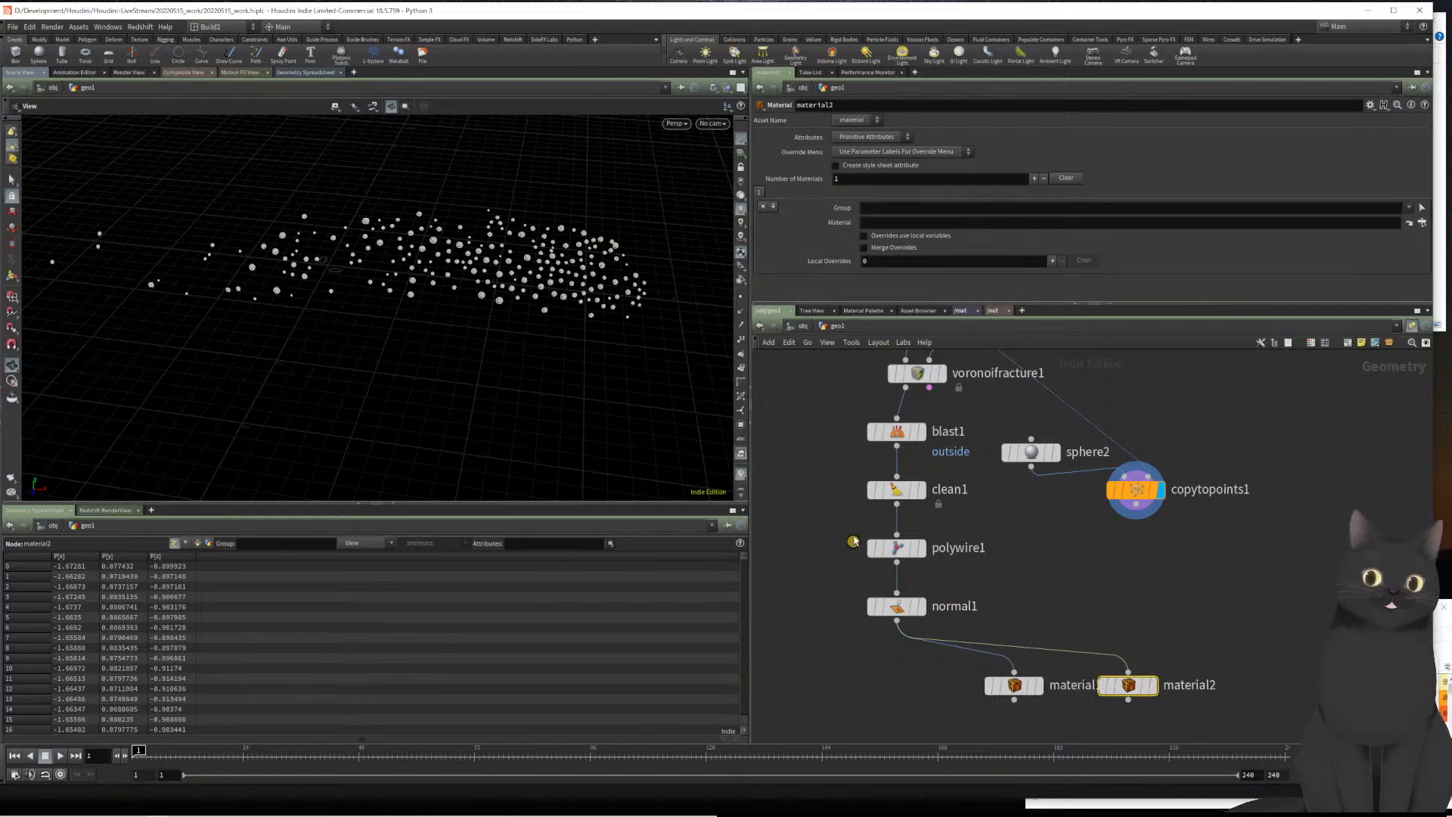
Move the Clean, PolyWire and Normal nodes aside and connect the Blast output directly to material1
drag(836, 430, 862, 597)
click(900, 435)
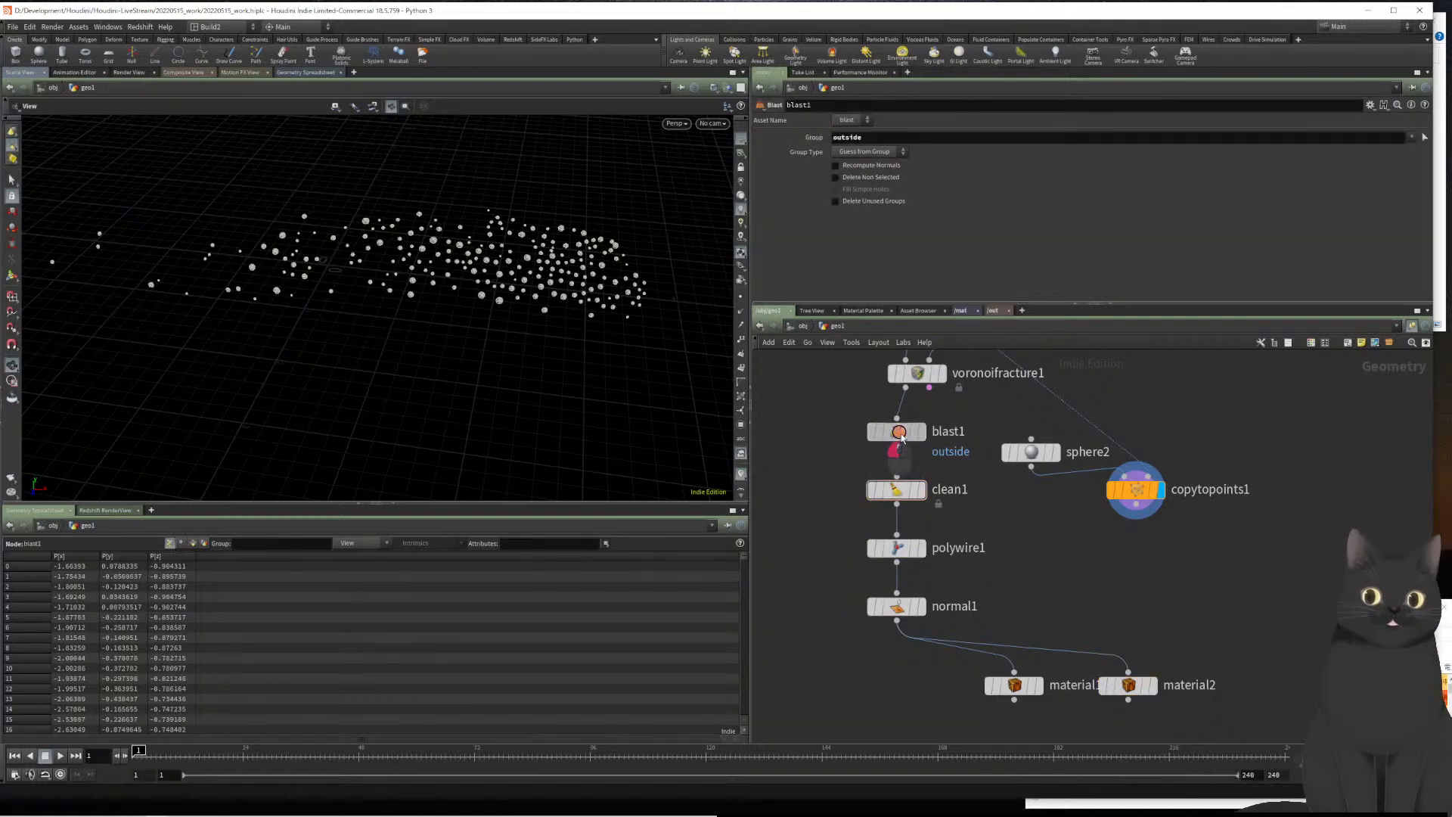
drag(902, 437, 922, 435)
drag(819, 465, 867, 573)
drag(914, 489, 867, 491)
drag(918, 446, 939, 683)
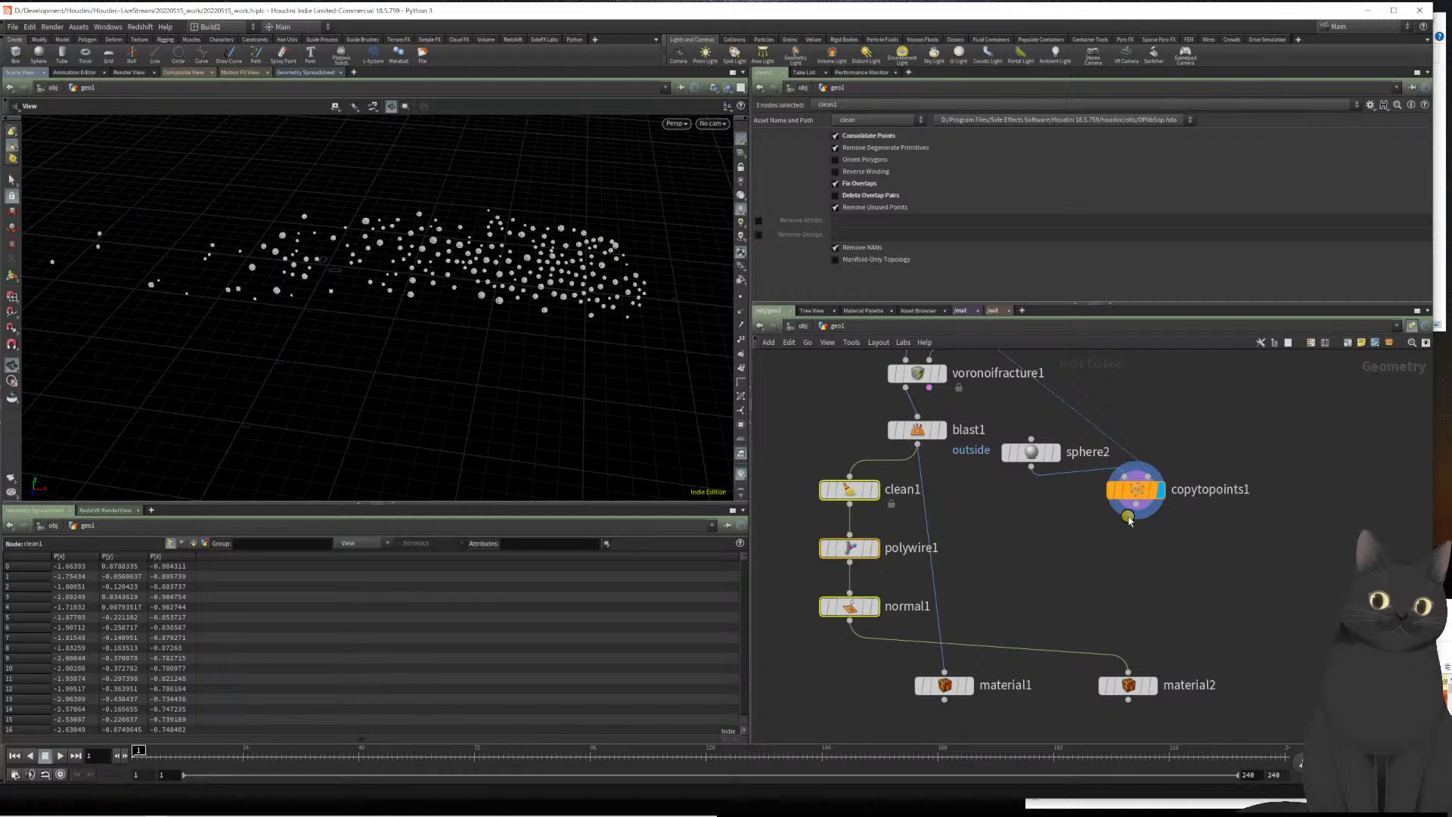
Connect the Copy to Points output to material2 and display that Material node
drag(1129, 519, 1128, 672)
mouse_move(1127, 688)
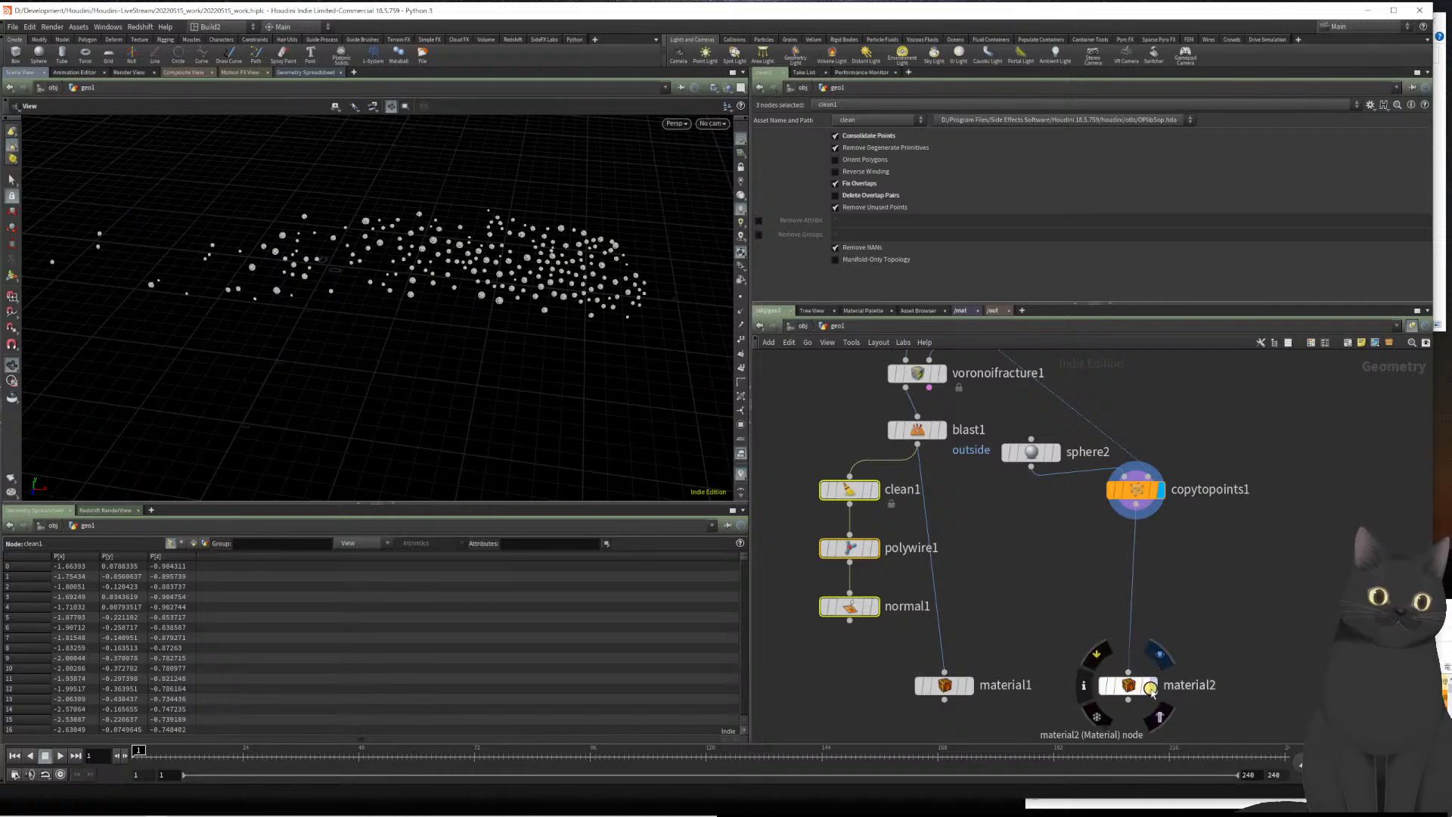
click(1150, 690)
drag(1128, 686, 1136, 649)
Merge the outputs of the Normal node and both Material nodes, and display the Merge node
middle_drag(1067, 675, 1042, 515)
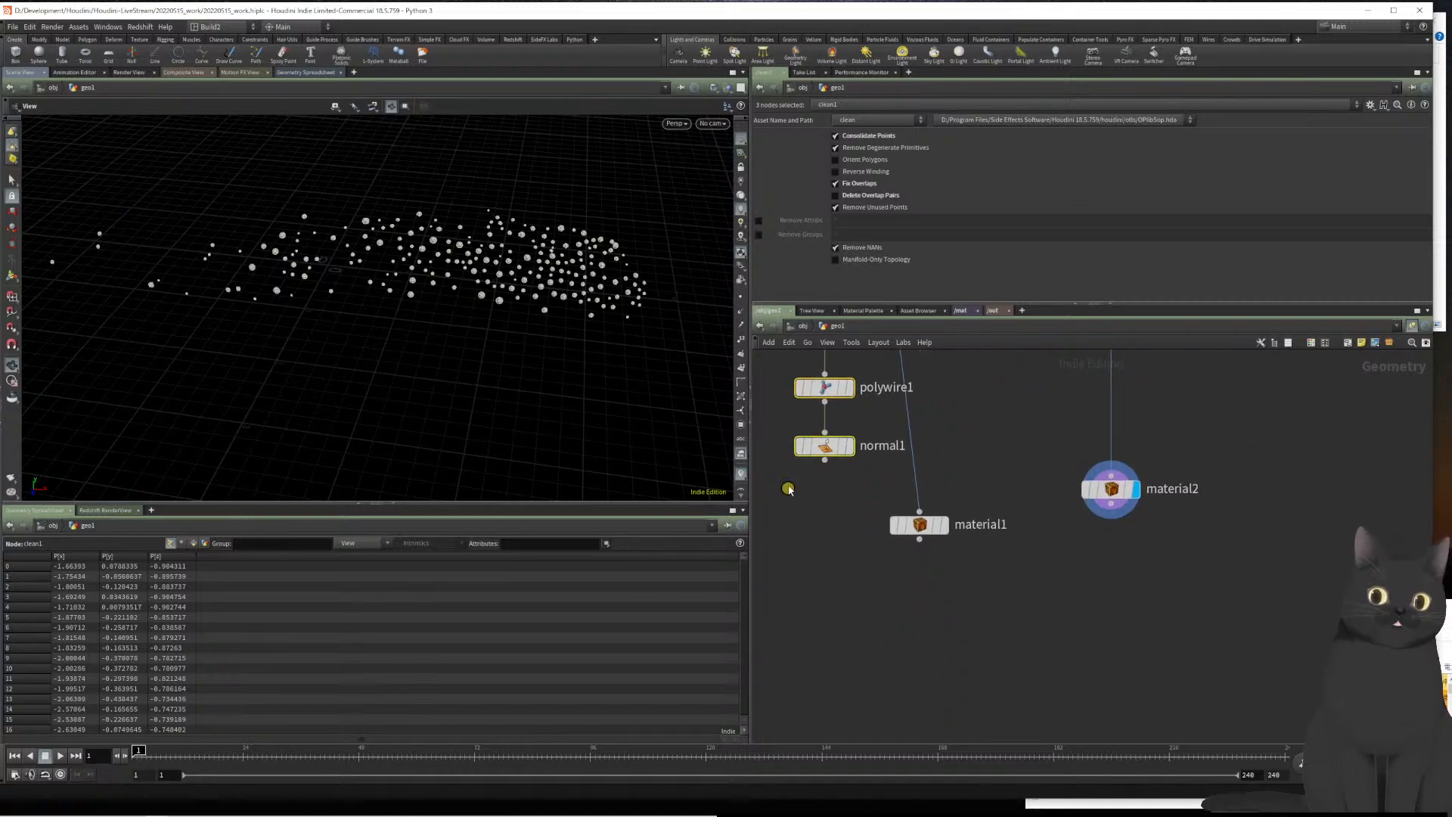
drag(779, 431, 1160, 552)
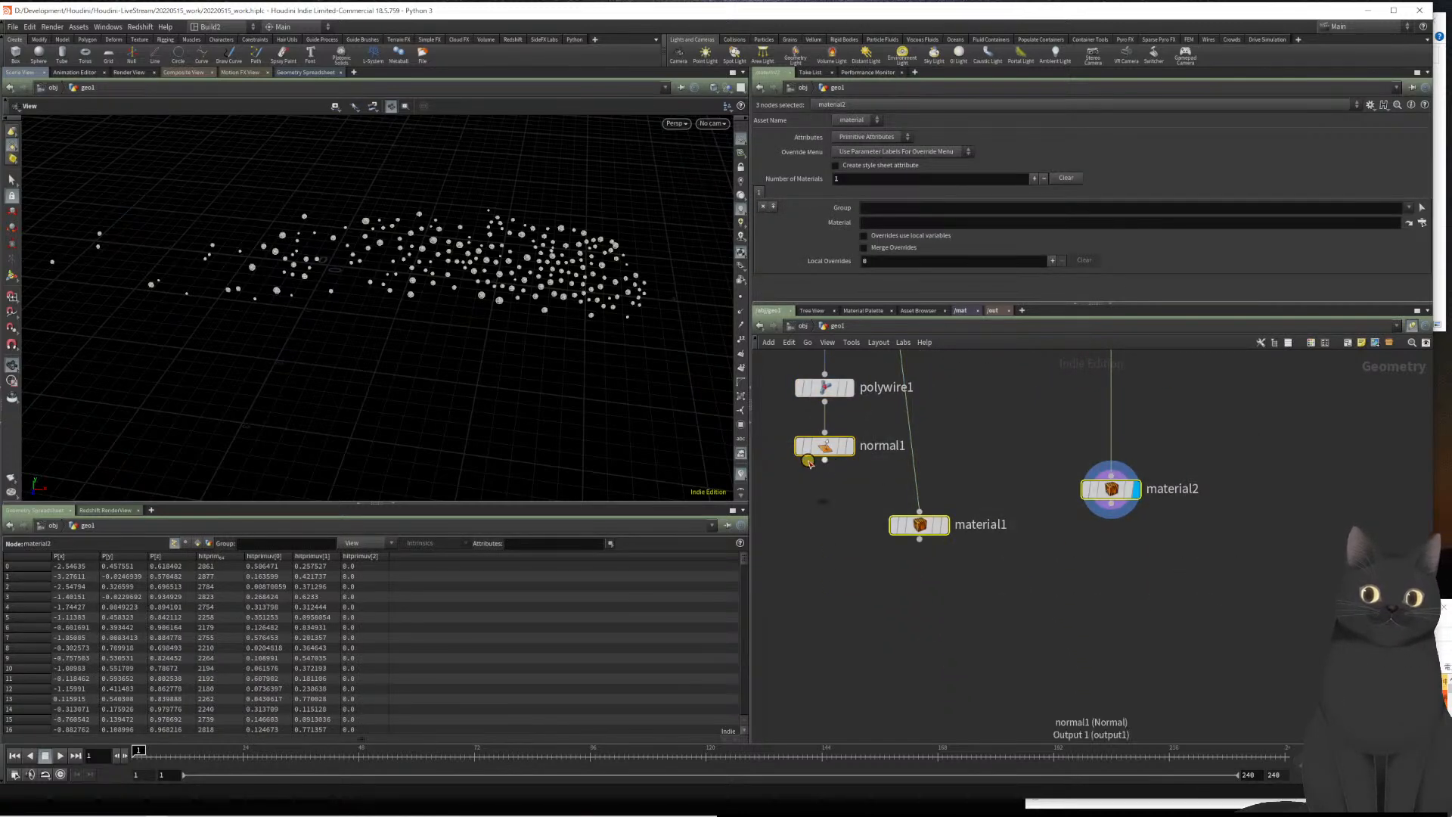
drag(826, 461, 999, 636)
key(Escape)
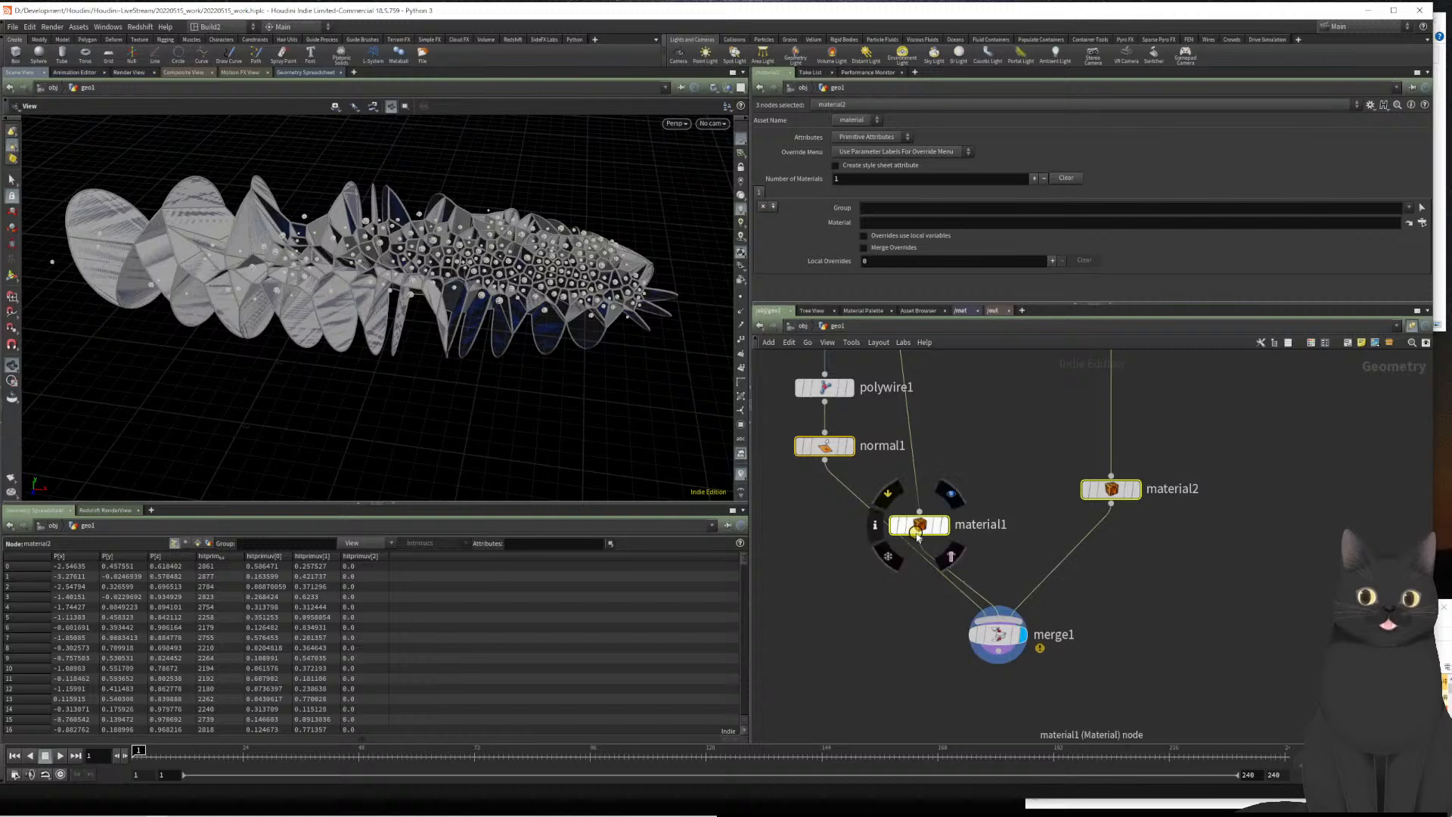
Line up the Normal node and both Material nodes in one row above the Merge node
drag(917, 538, 983, 453)
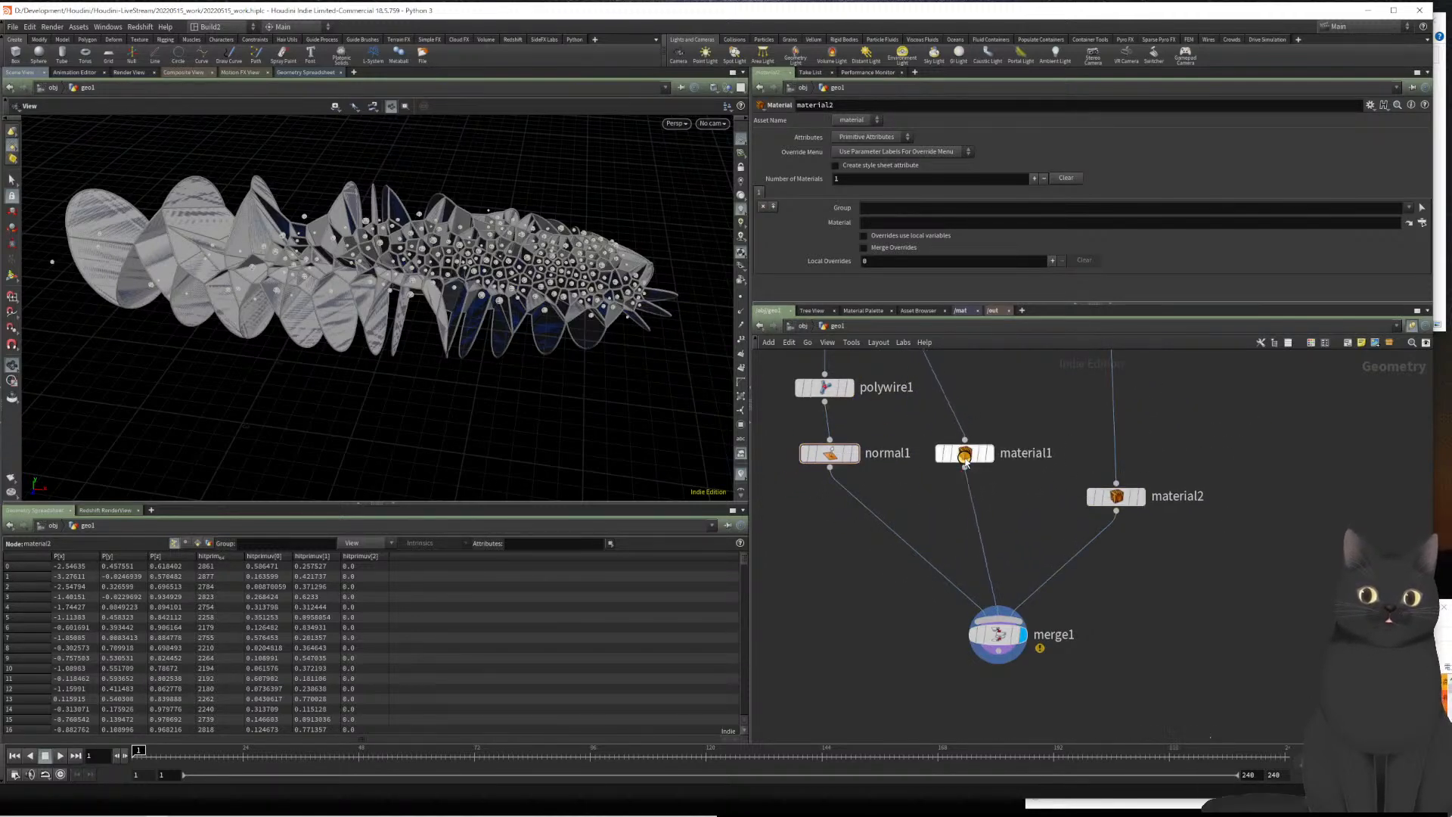
mouse_move(1113, 496)
drag(1113, 495, 1063, 454)
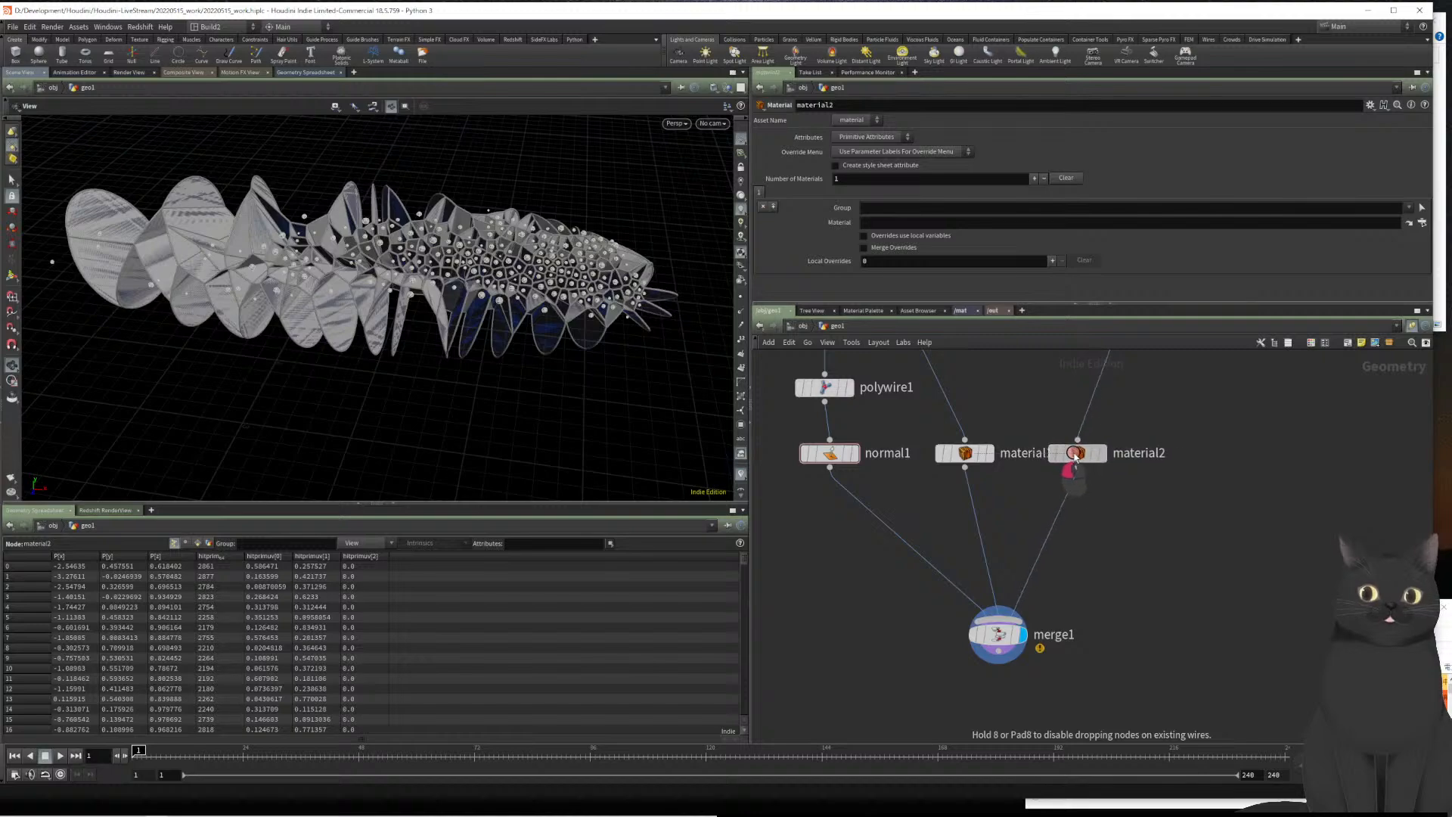
scroll(998, 458, down, 5)
middle_drag(998, 457, 1036, 507)
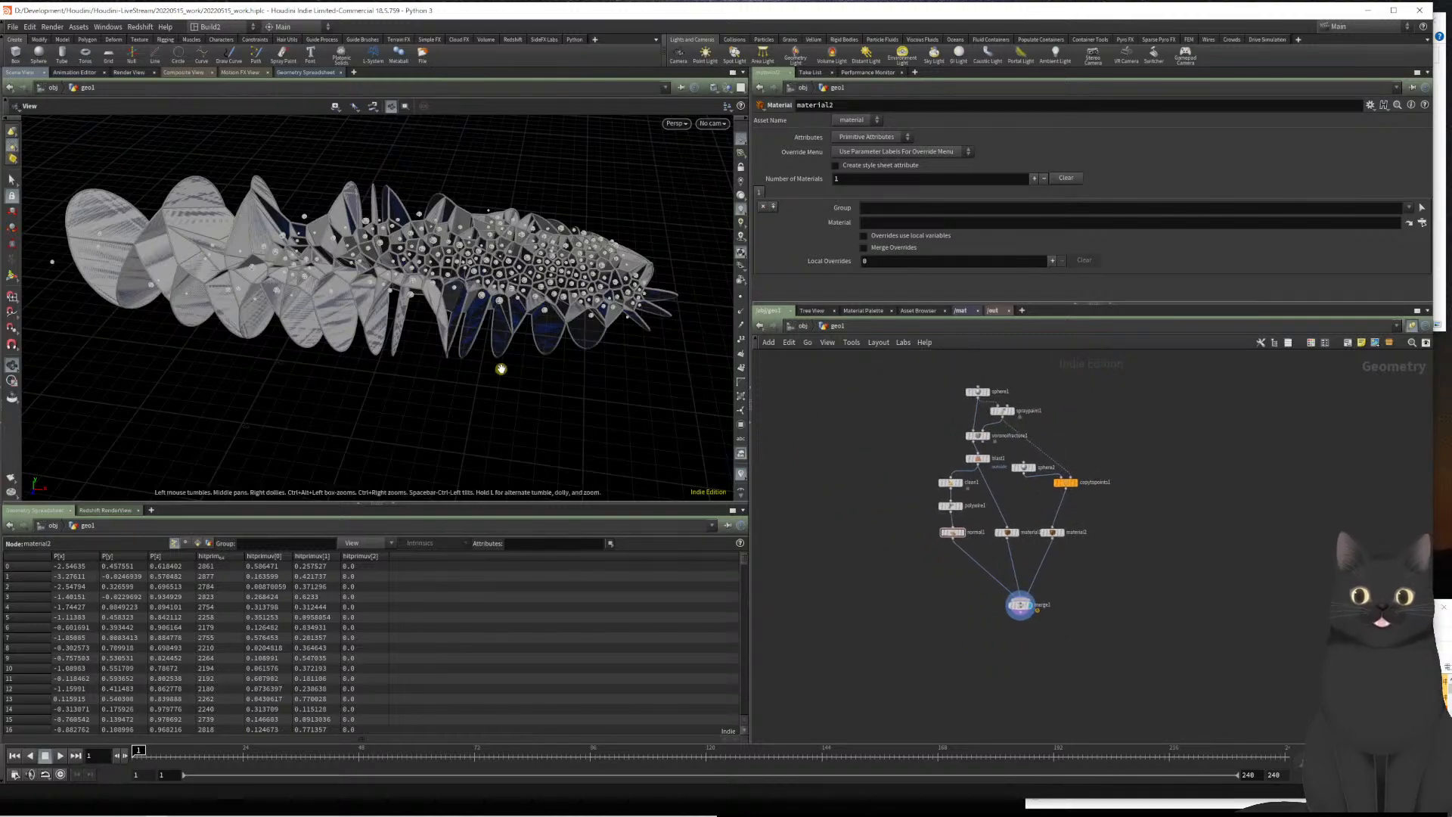
Move the Merge node up directly beneath material1 in the geometry network and select it
drag(438, 312, 476, 314)
right_drag(477, 314, 416, 249)
drag(427, 294, 389, 292)
scroll(395, 289, down, 1)
scroll(396, 290, down, 2)
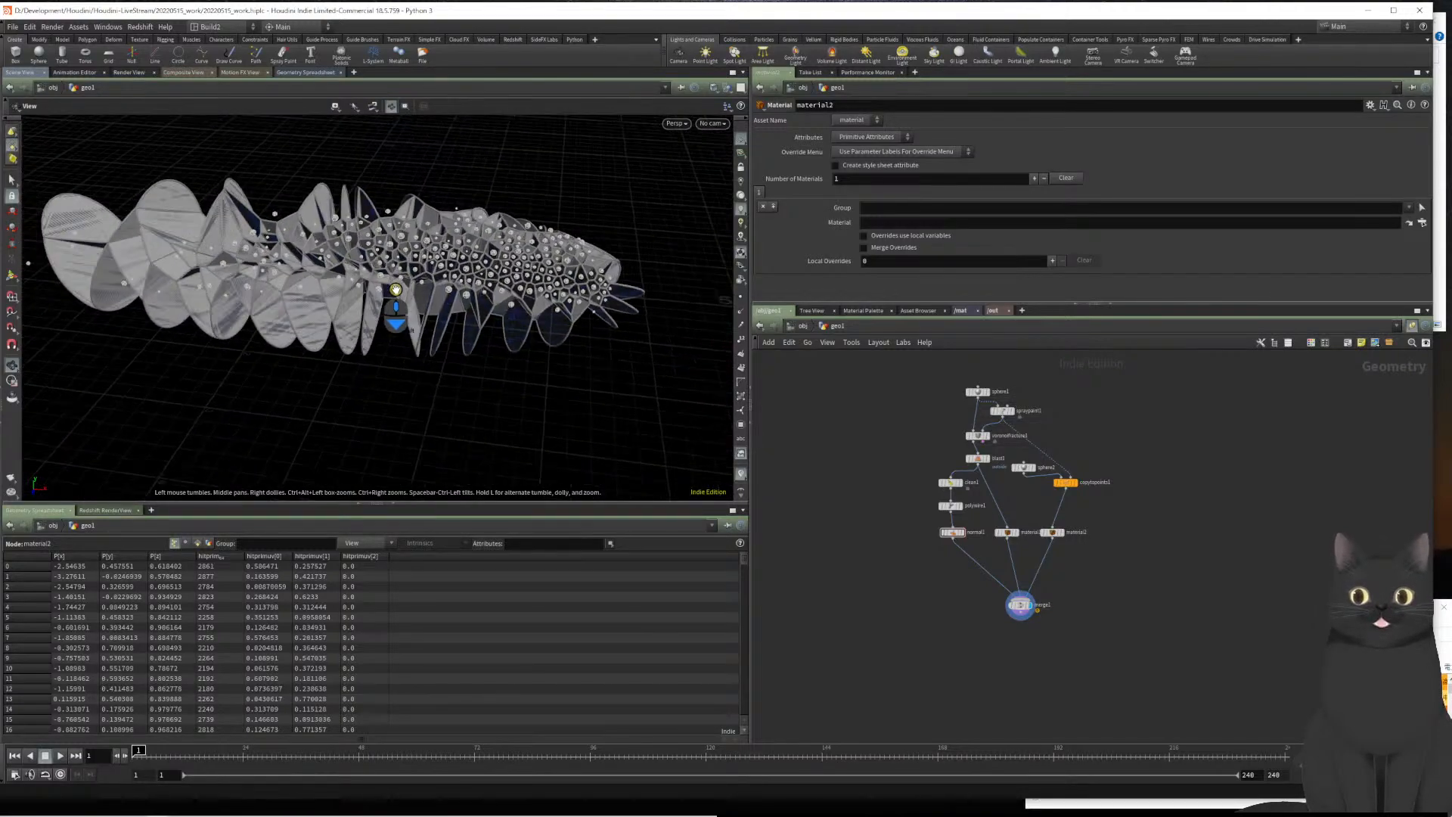
scroll(983, 582, up, 6)
scroll(962, 614, down, 4)
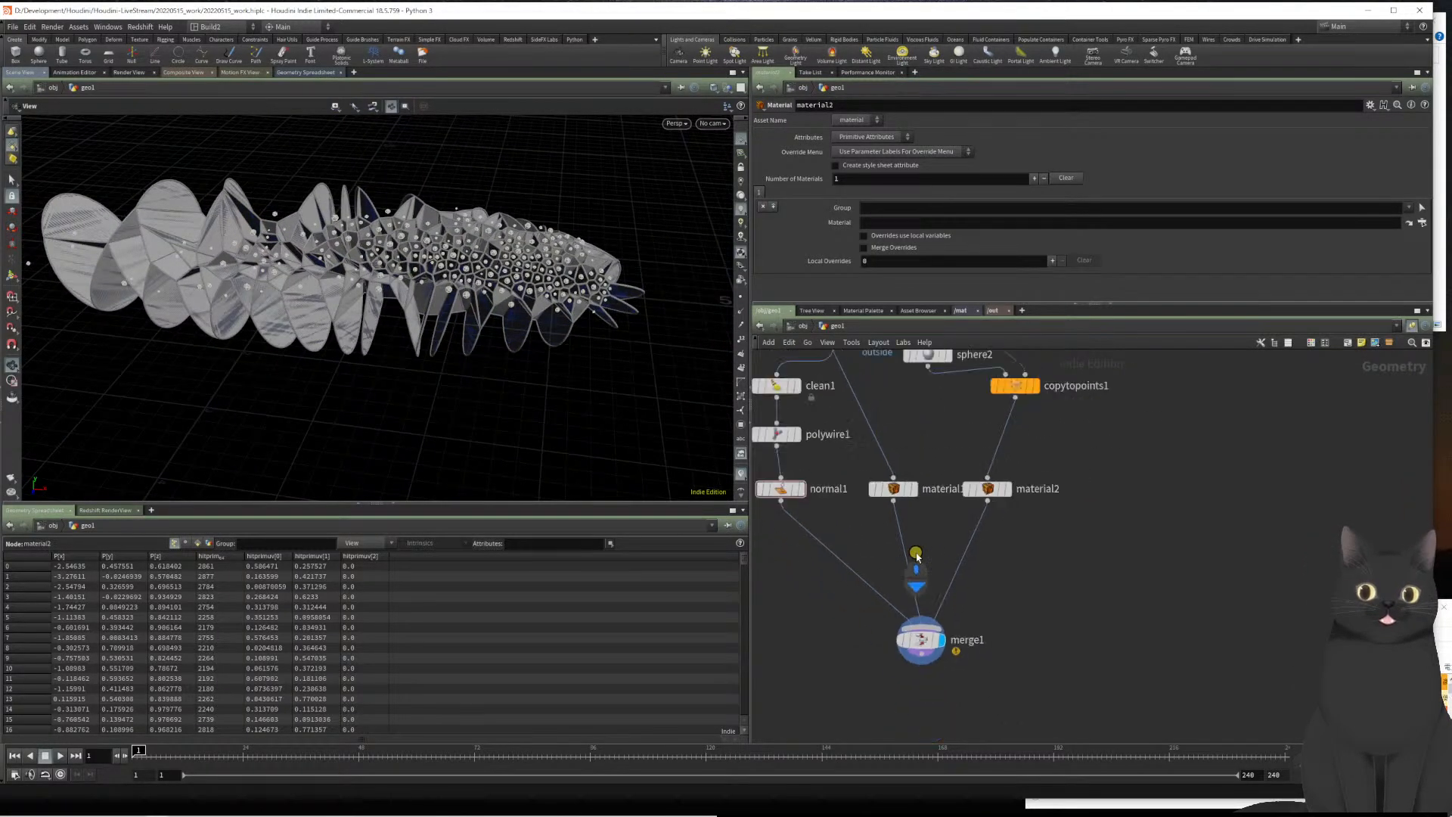
drag(920, 636, 883, 561)
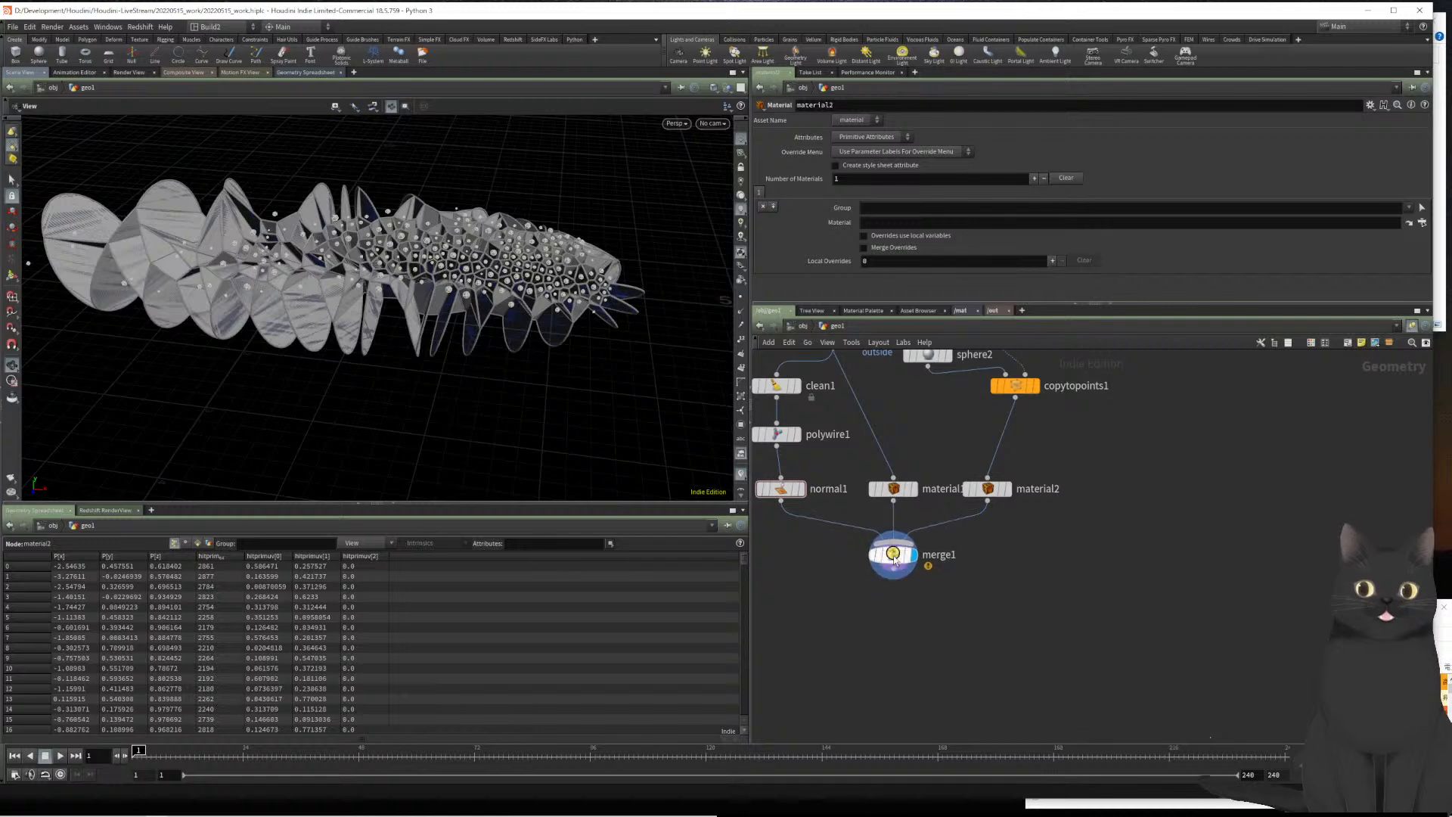
middle_drag(1024, 602, 1112, 616)
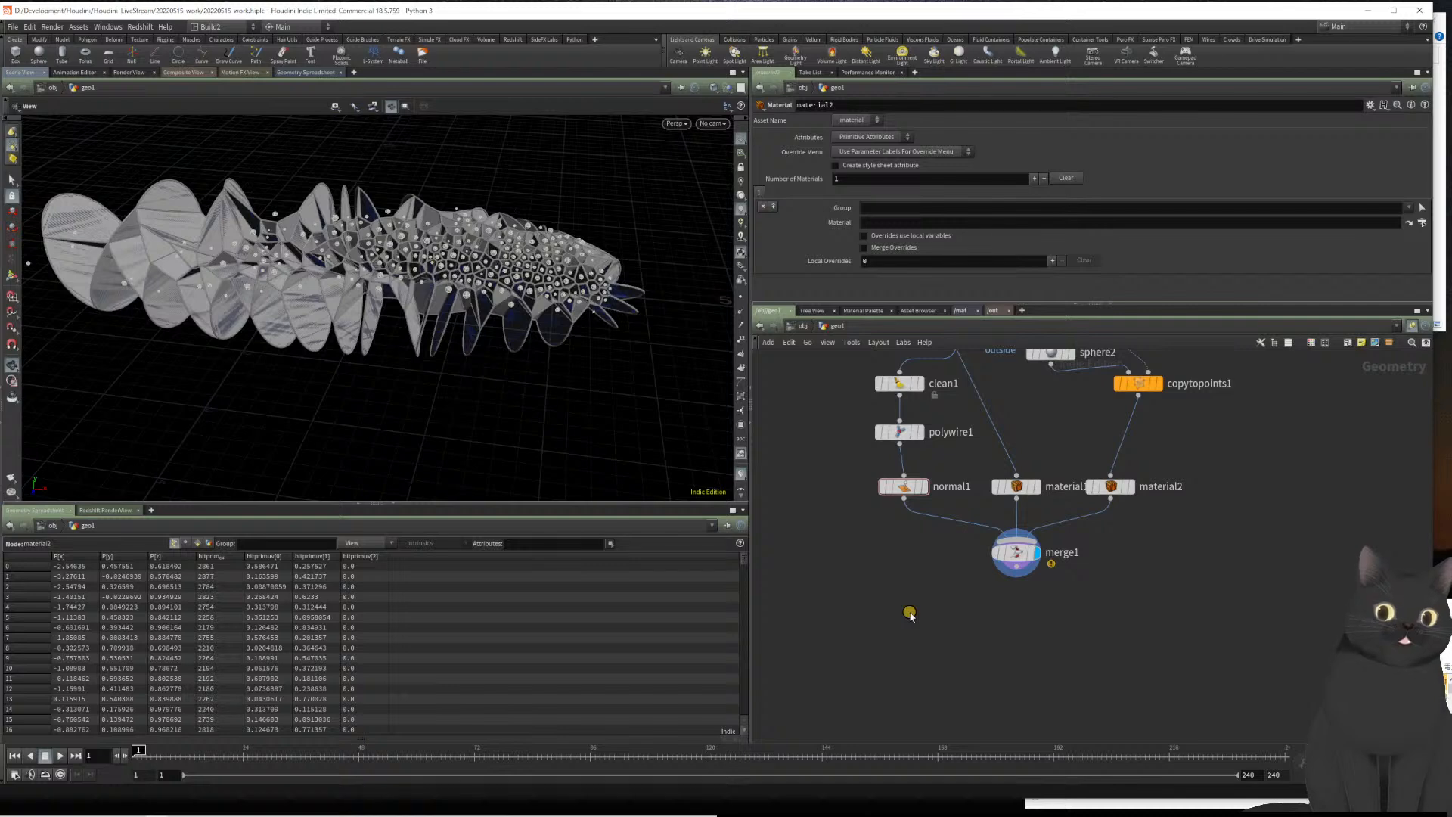
scroll(1018, 611, up, 2)
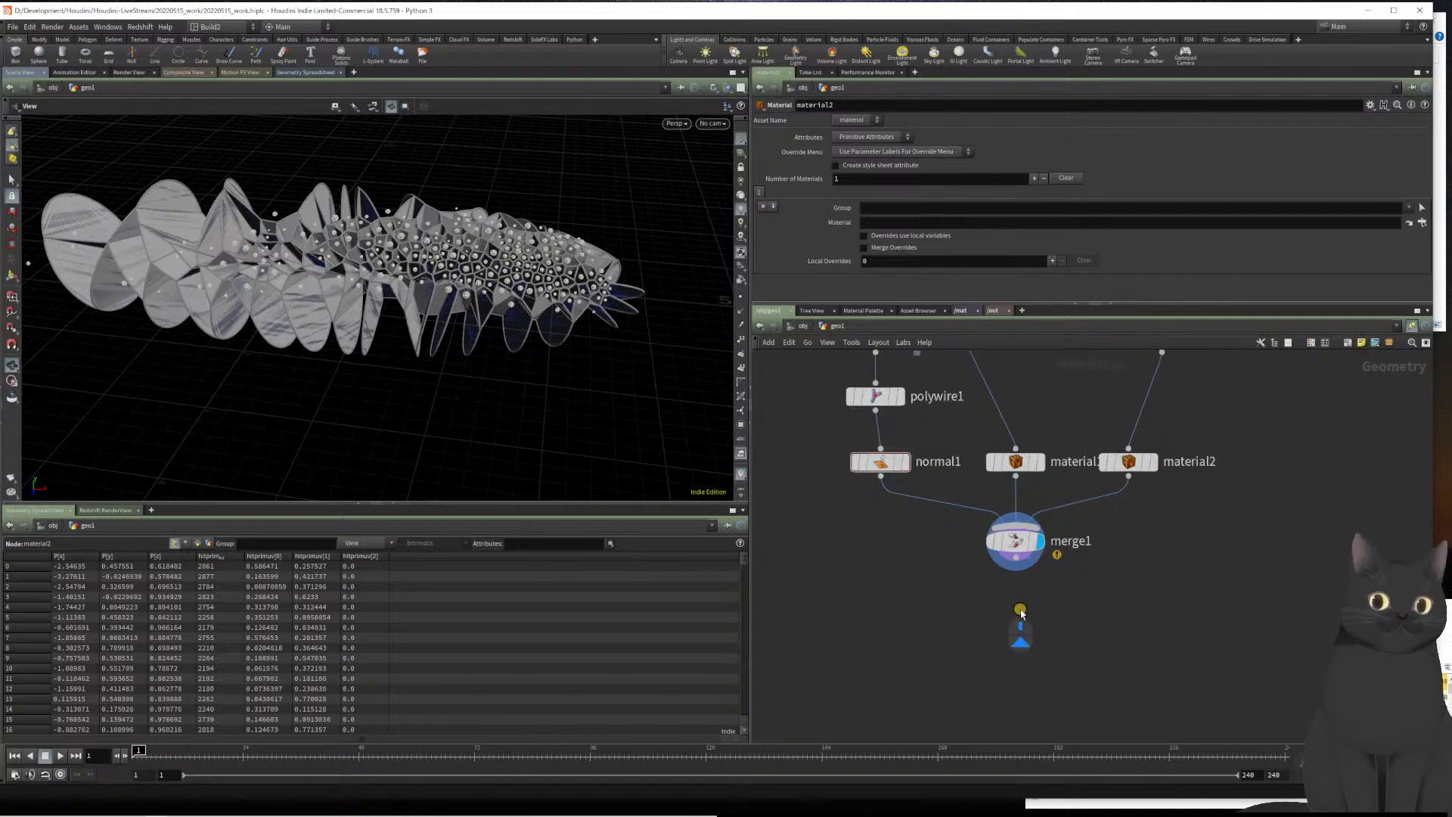
drag(924, 588, 1067, 531)
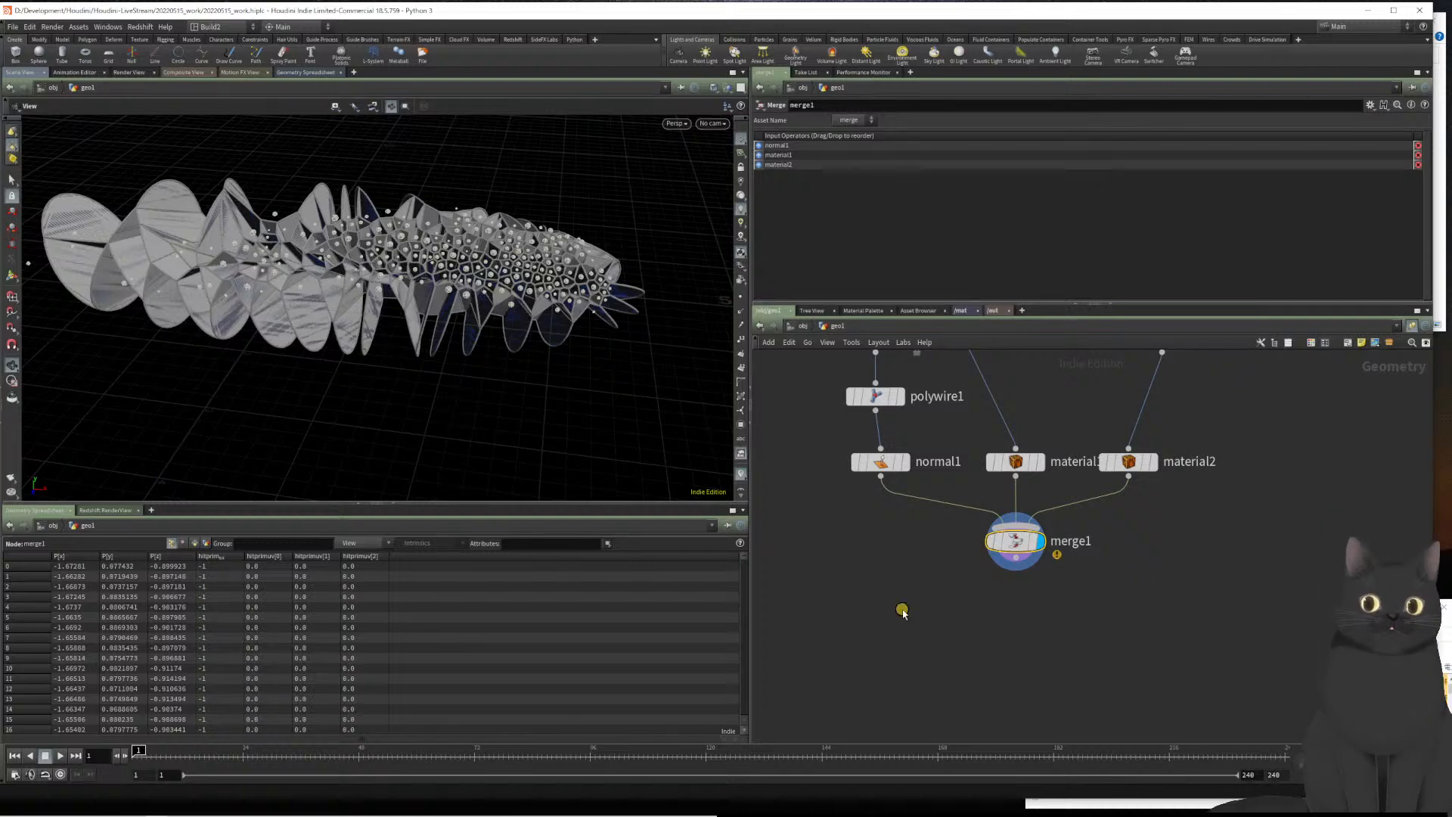
click(902, 610)
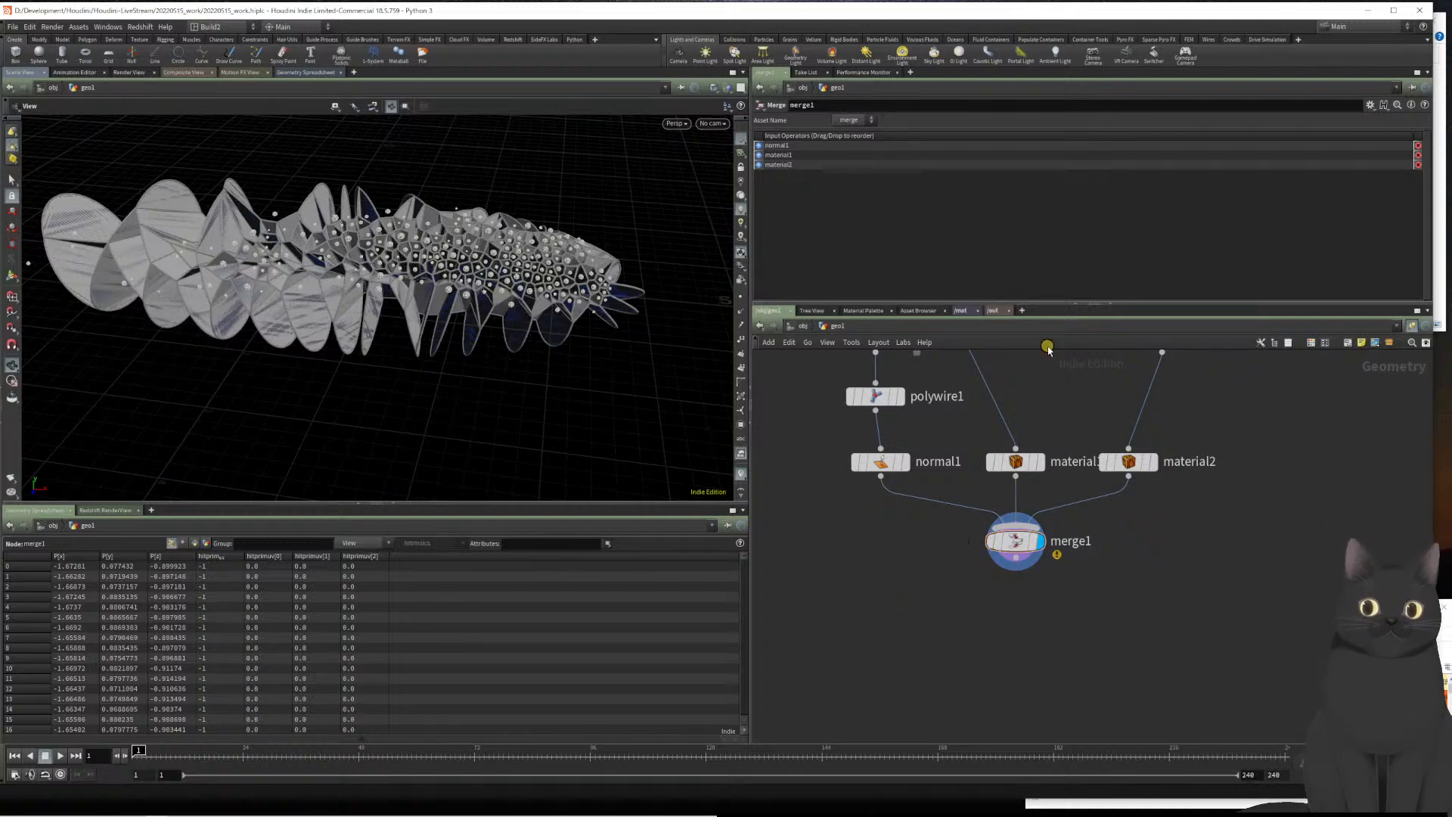
key(ctrl+t)
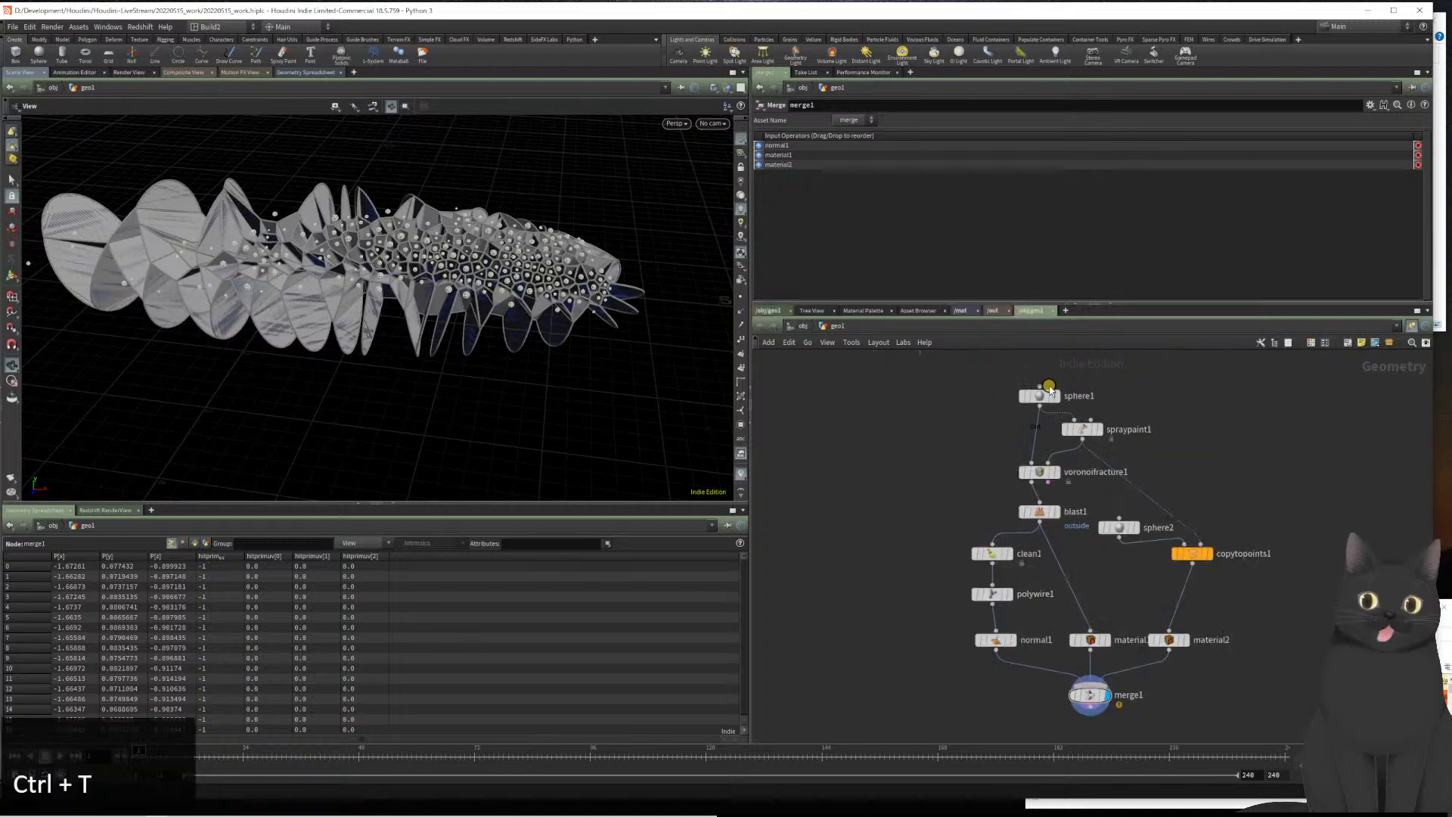
key(ctrl+t)
key(ctrl+t)
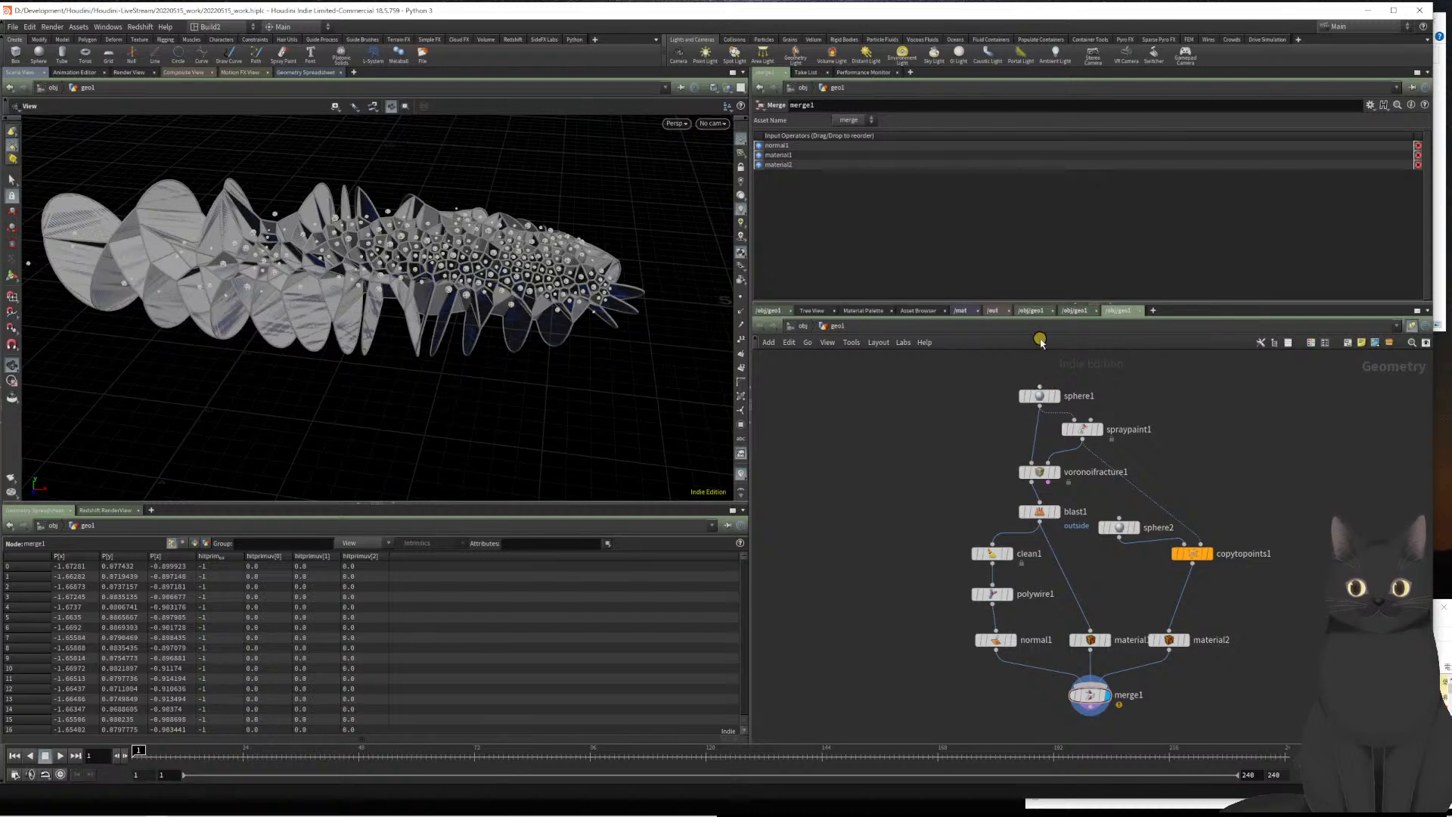
click(1052, 311)
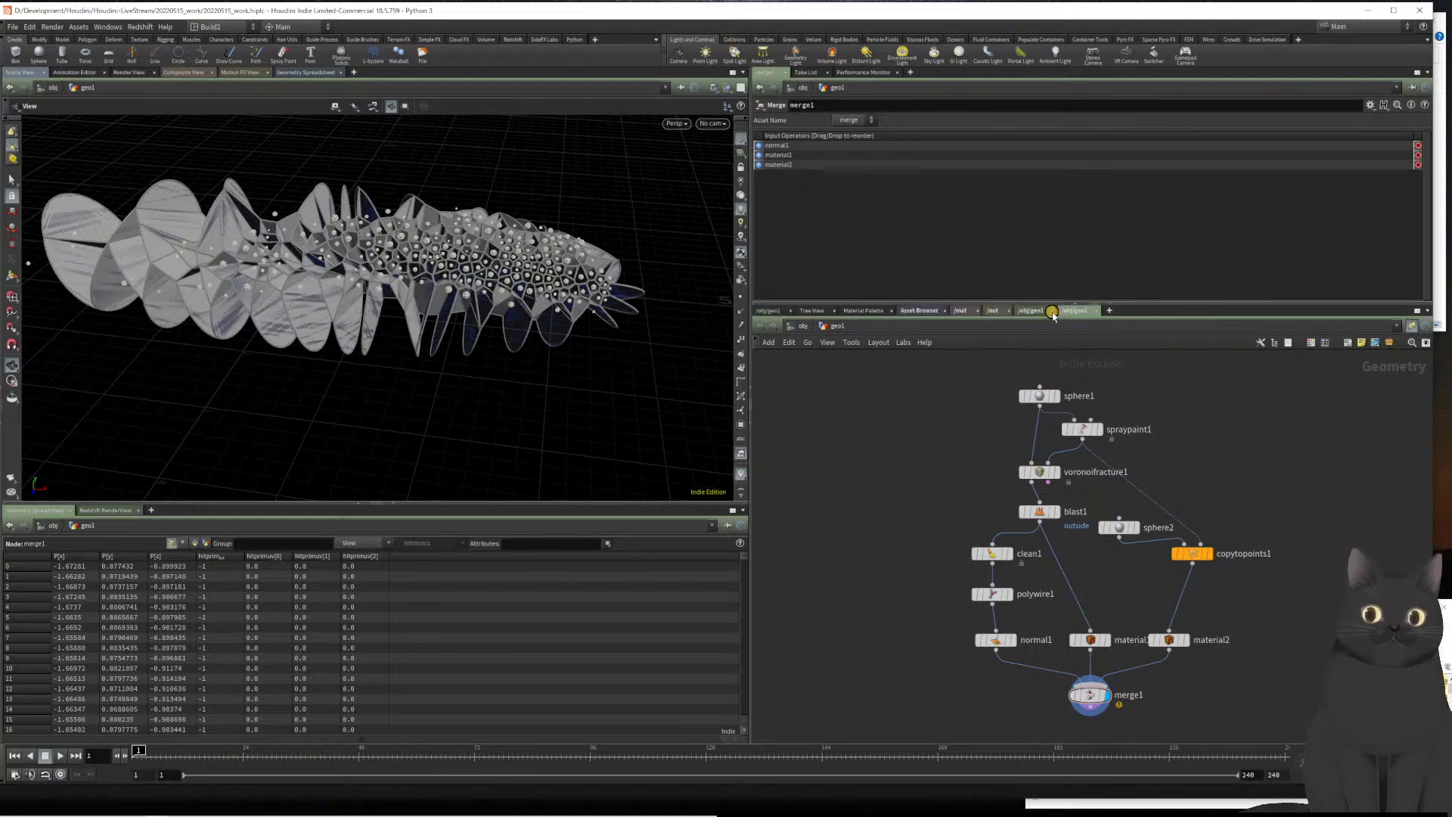
click(1052, 313)
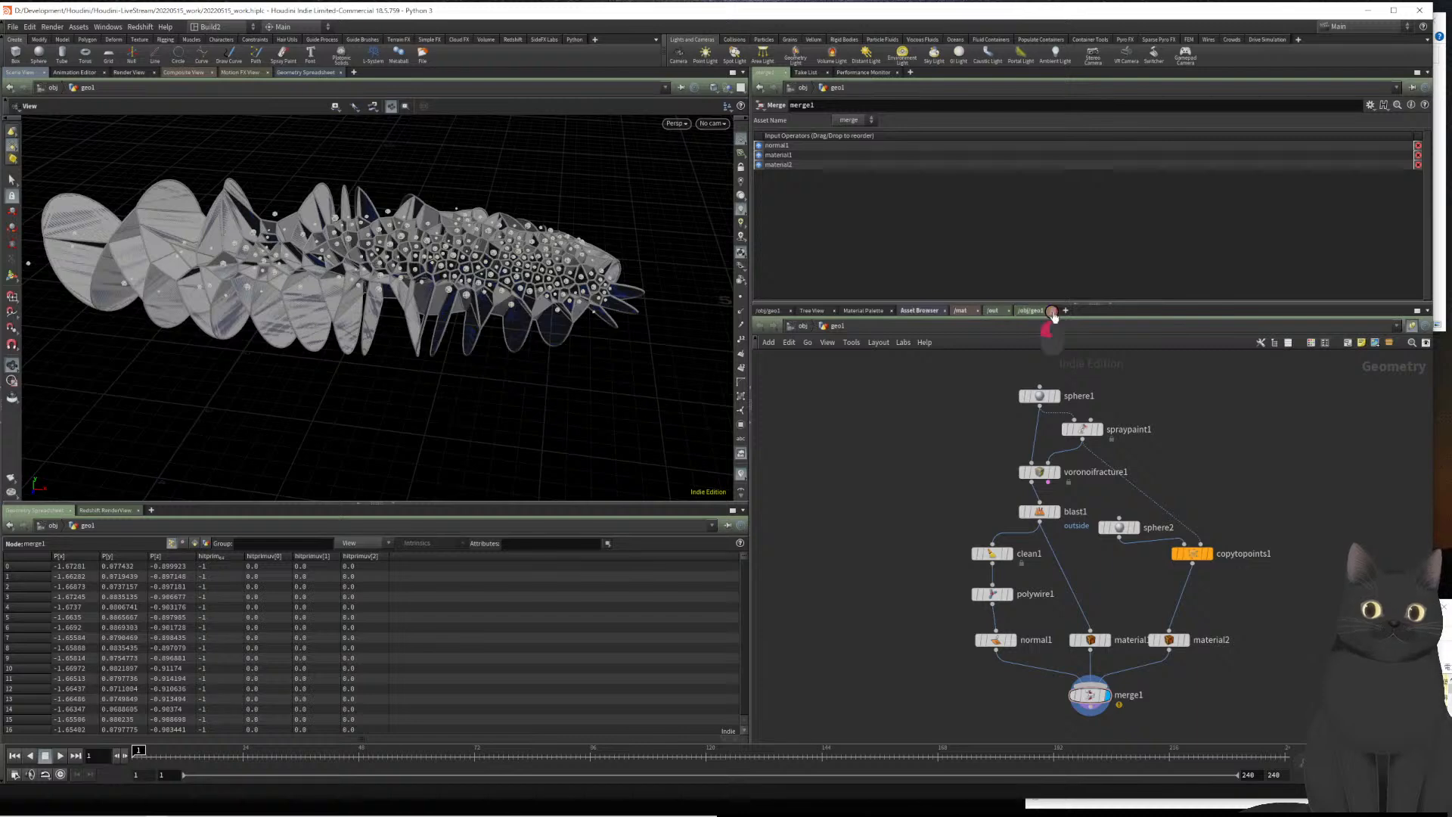
click(1044, 313)
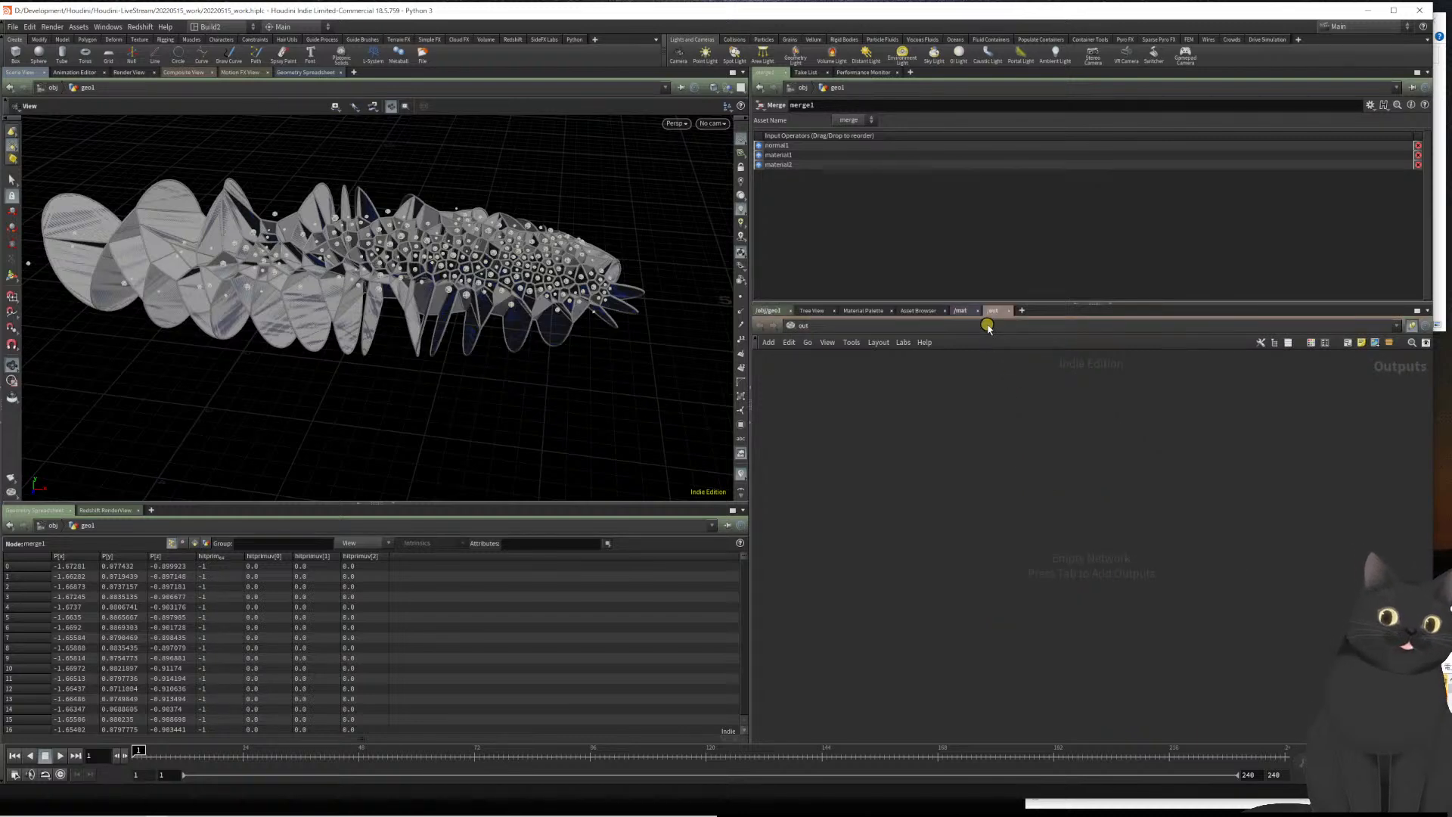
Add a Principled Shader to the mat network
click(958, 314)
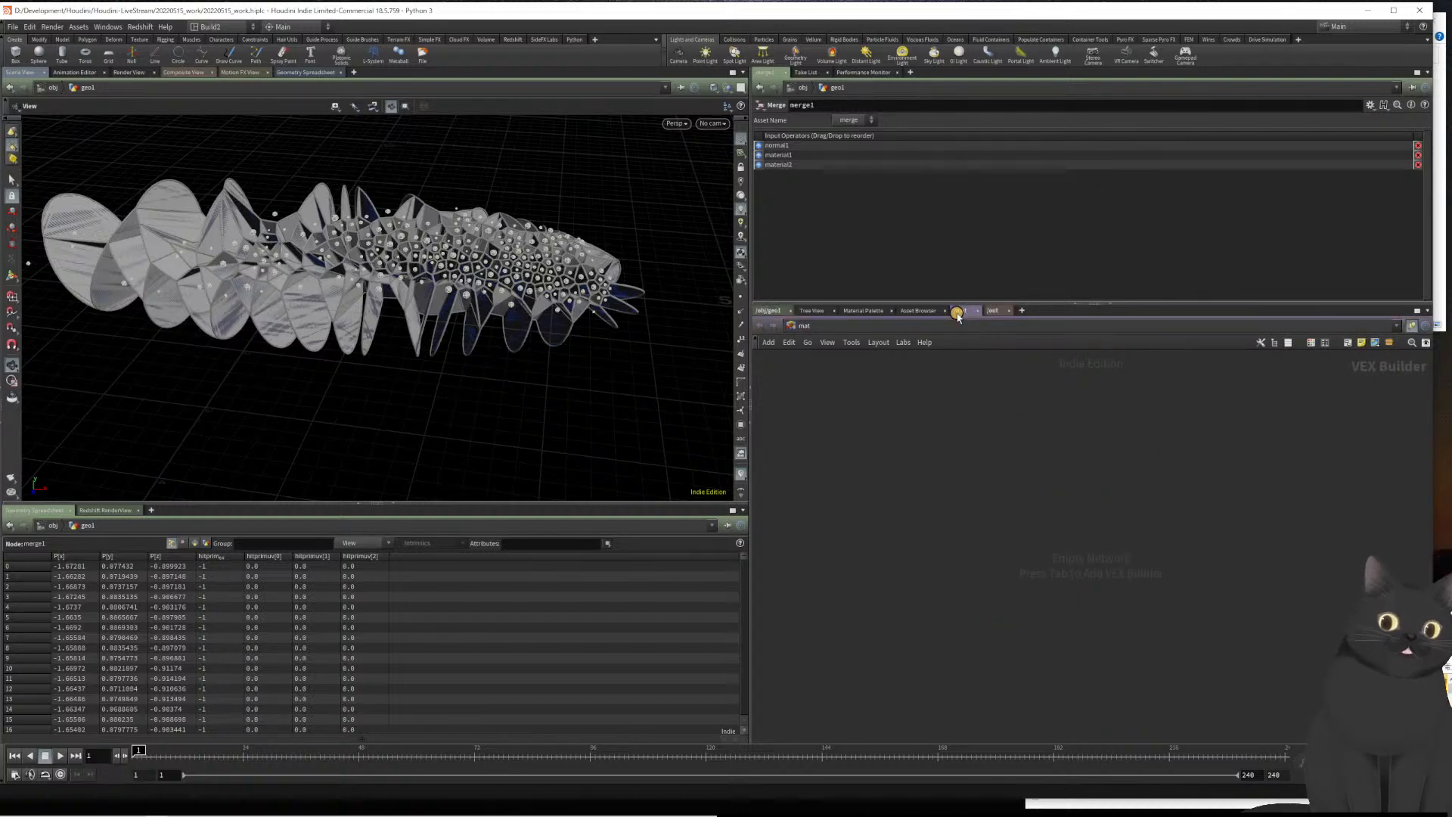
key(Tab)
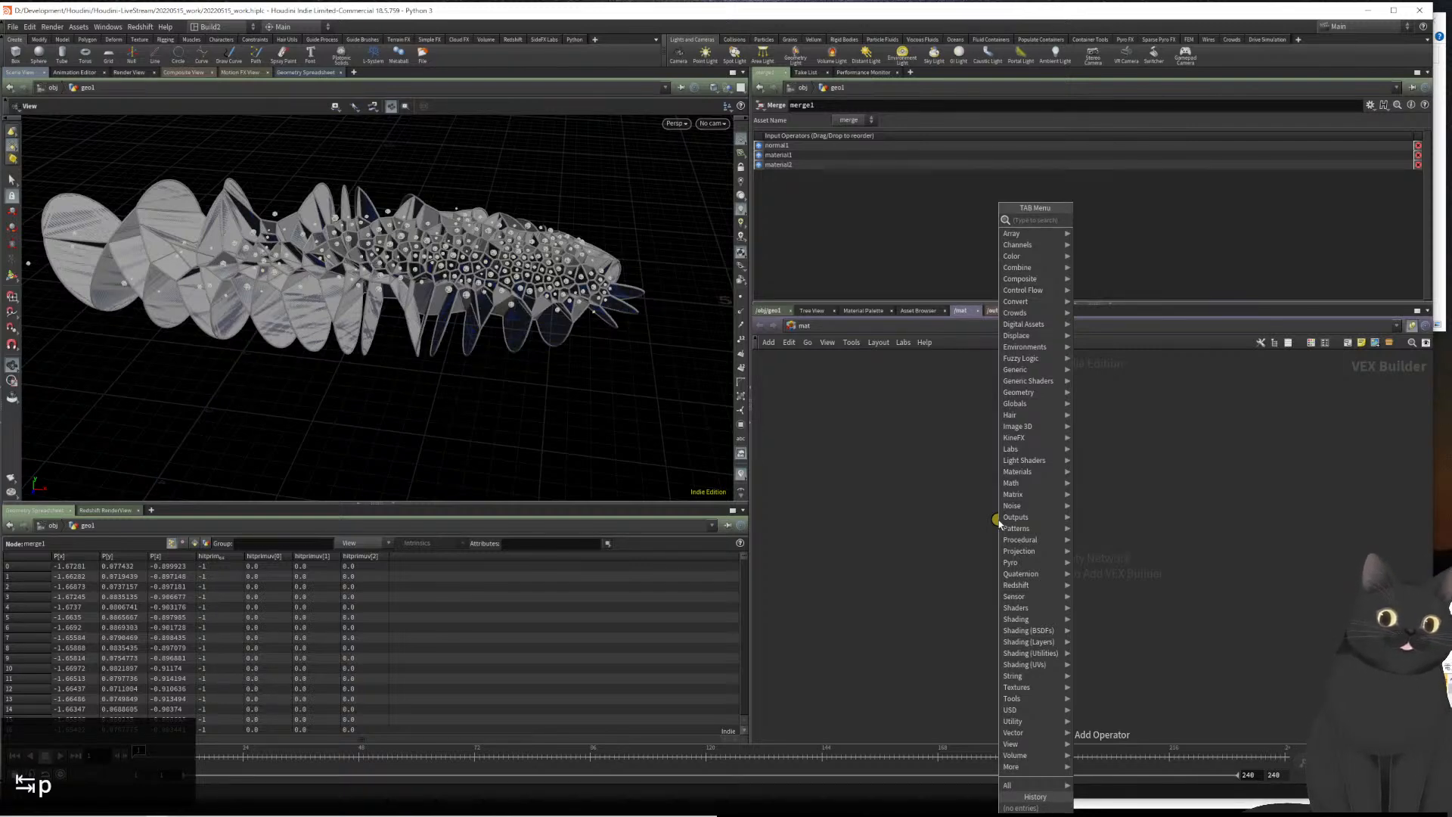
text(prin)
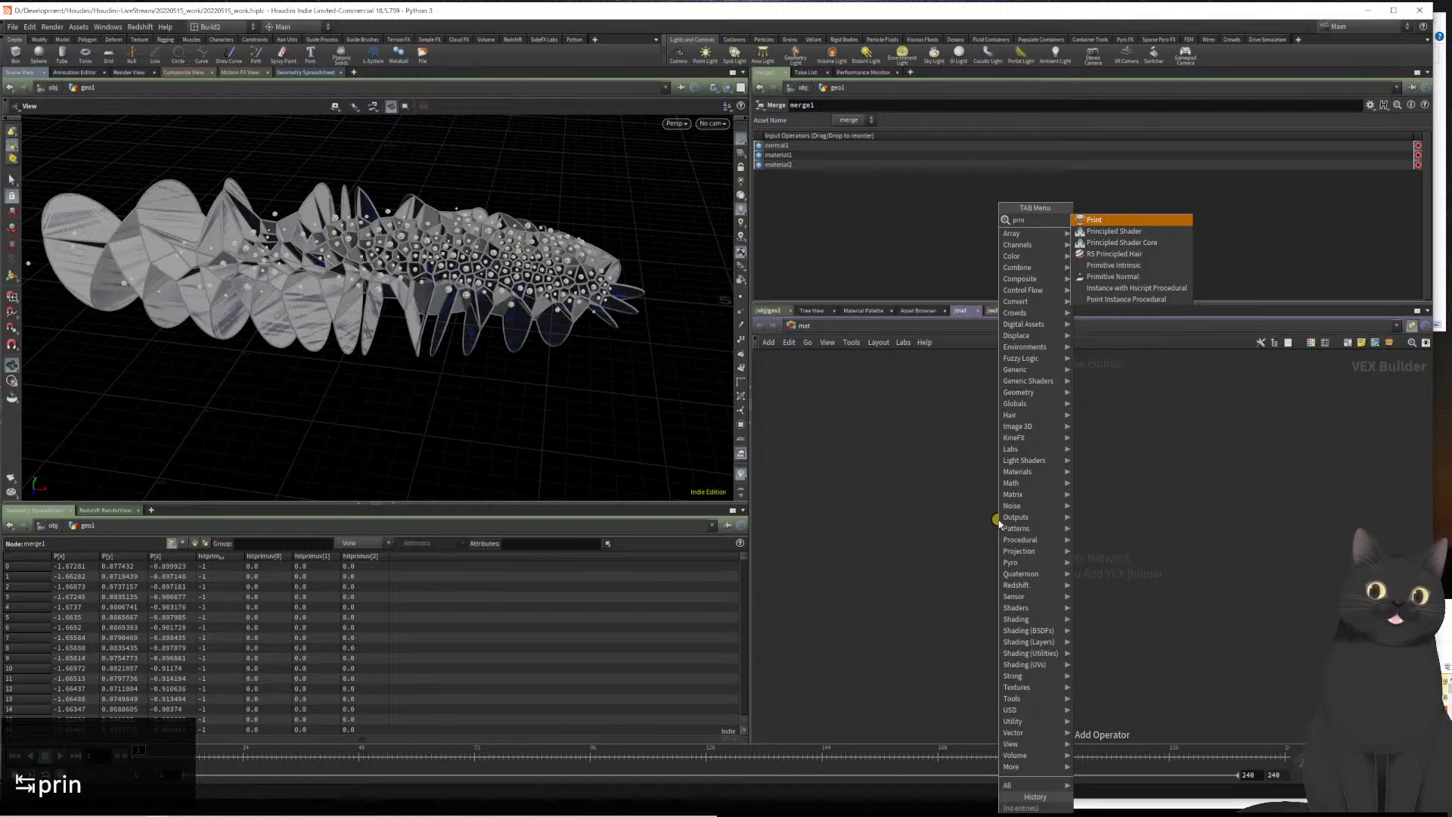
key(Down)
key(Return)
key(Return)
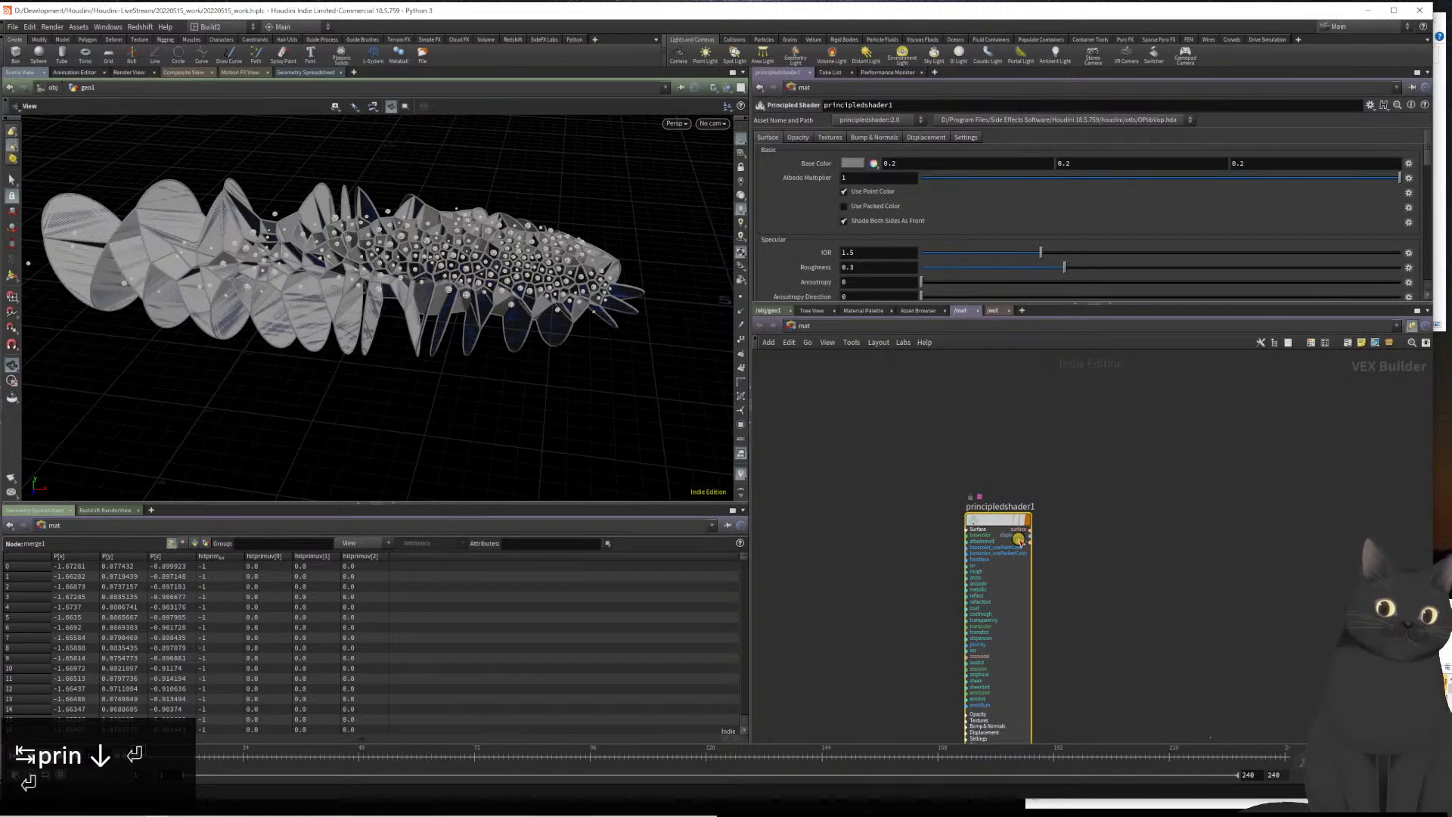
click(1029, 541)
key(Escape)
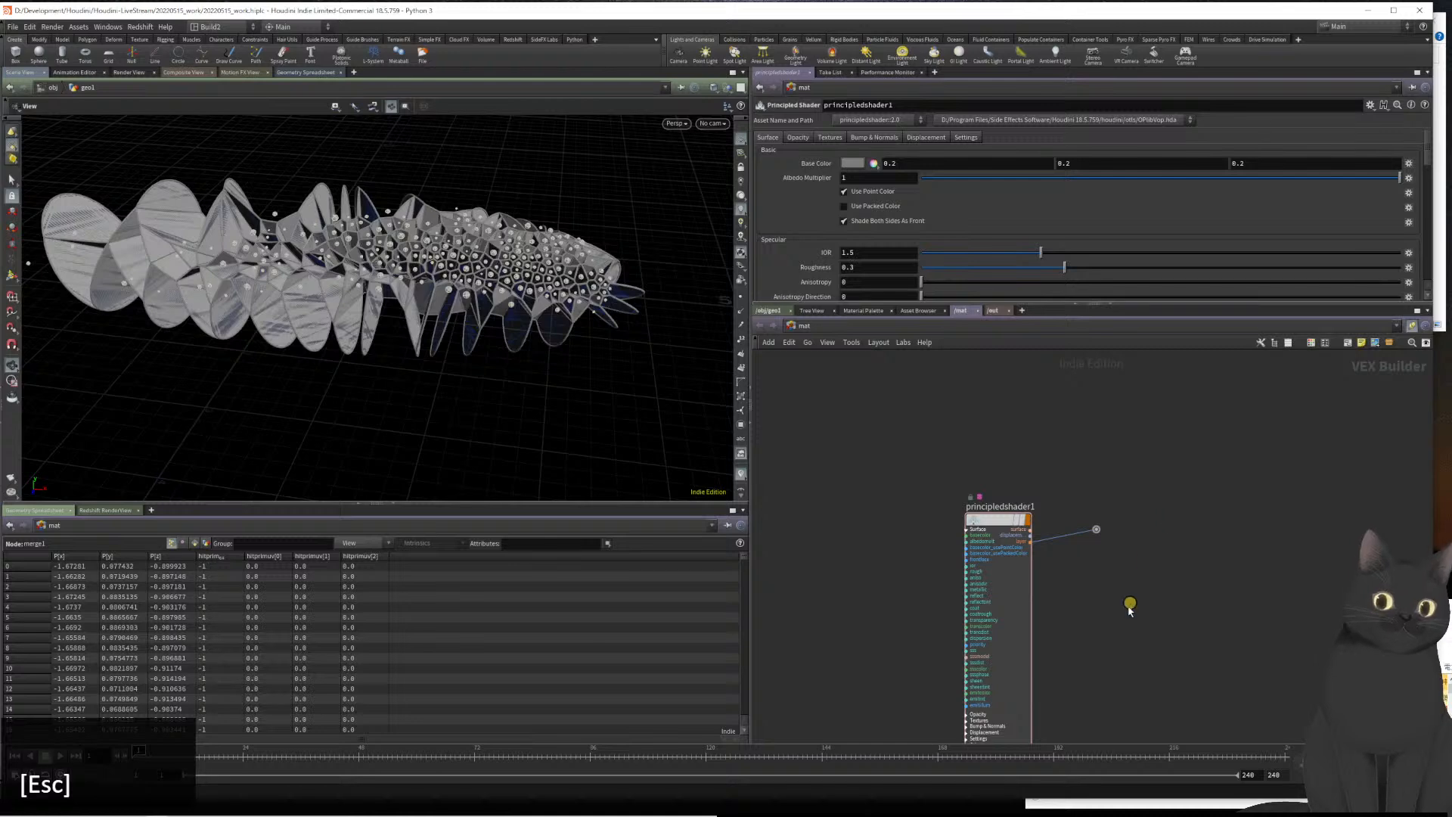
key(Delete)
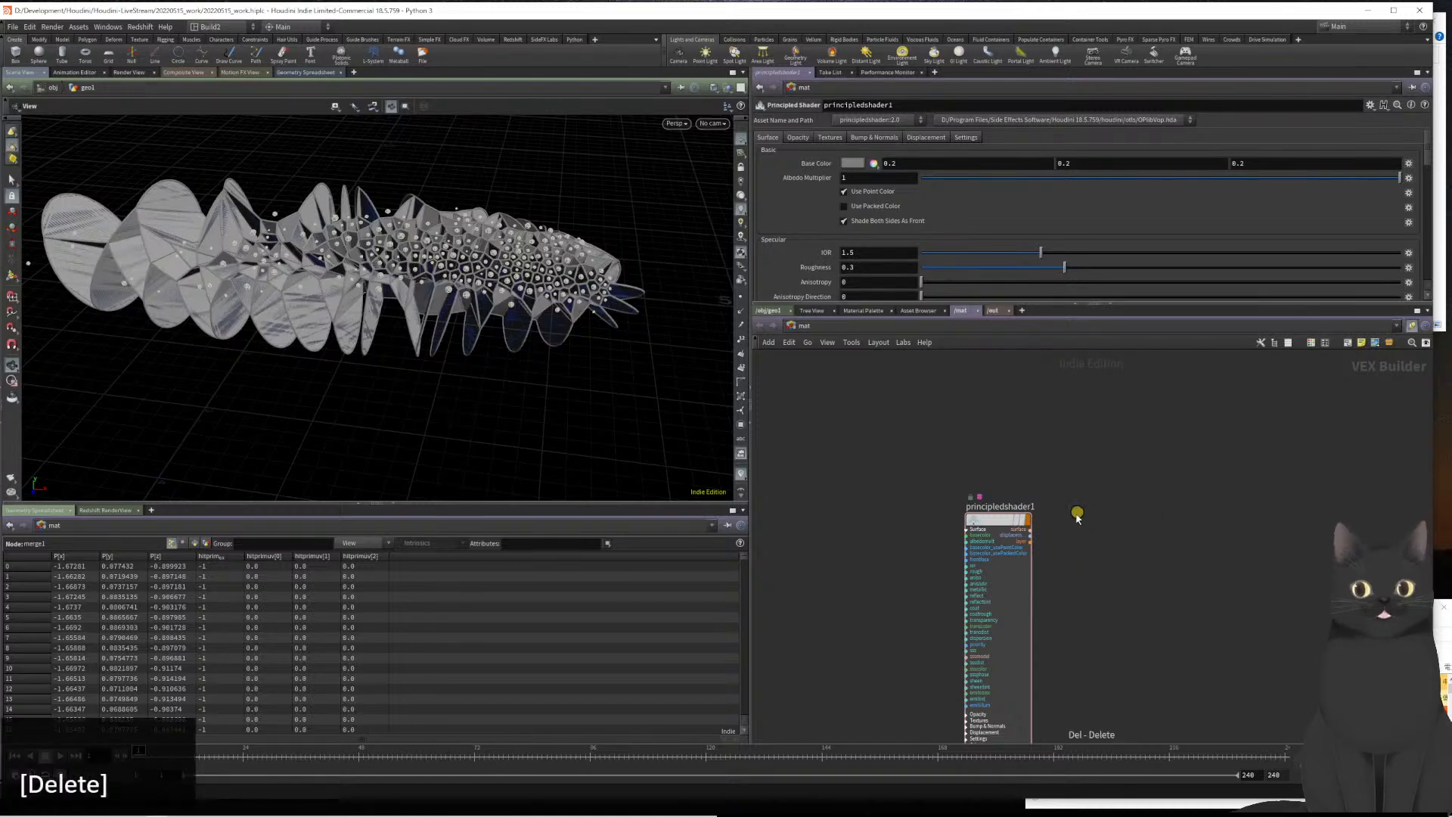
alt+drag(968, 569, 1109, 570)
key(alt+Escape)
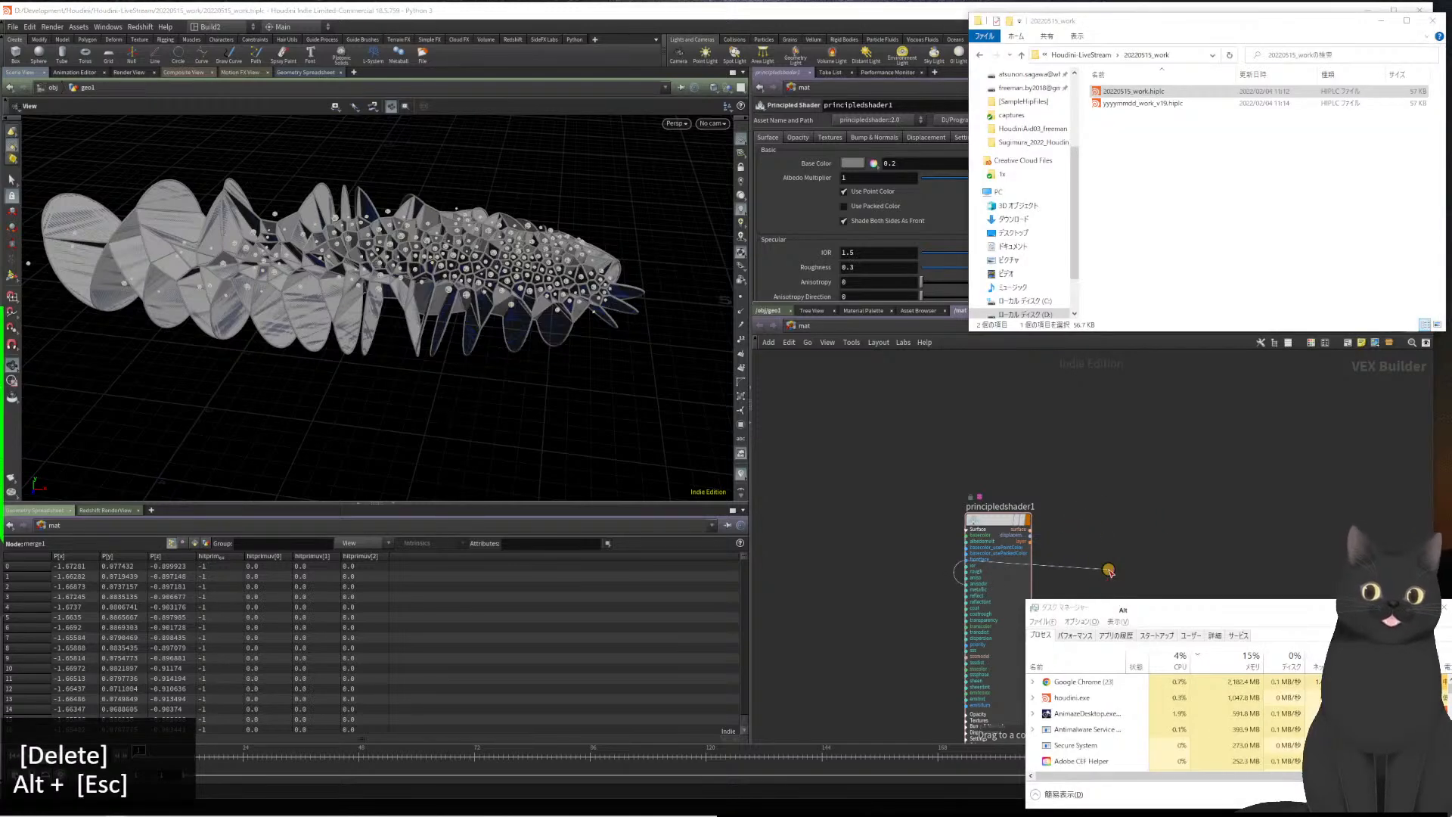
click(1110, 508)
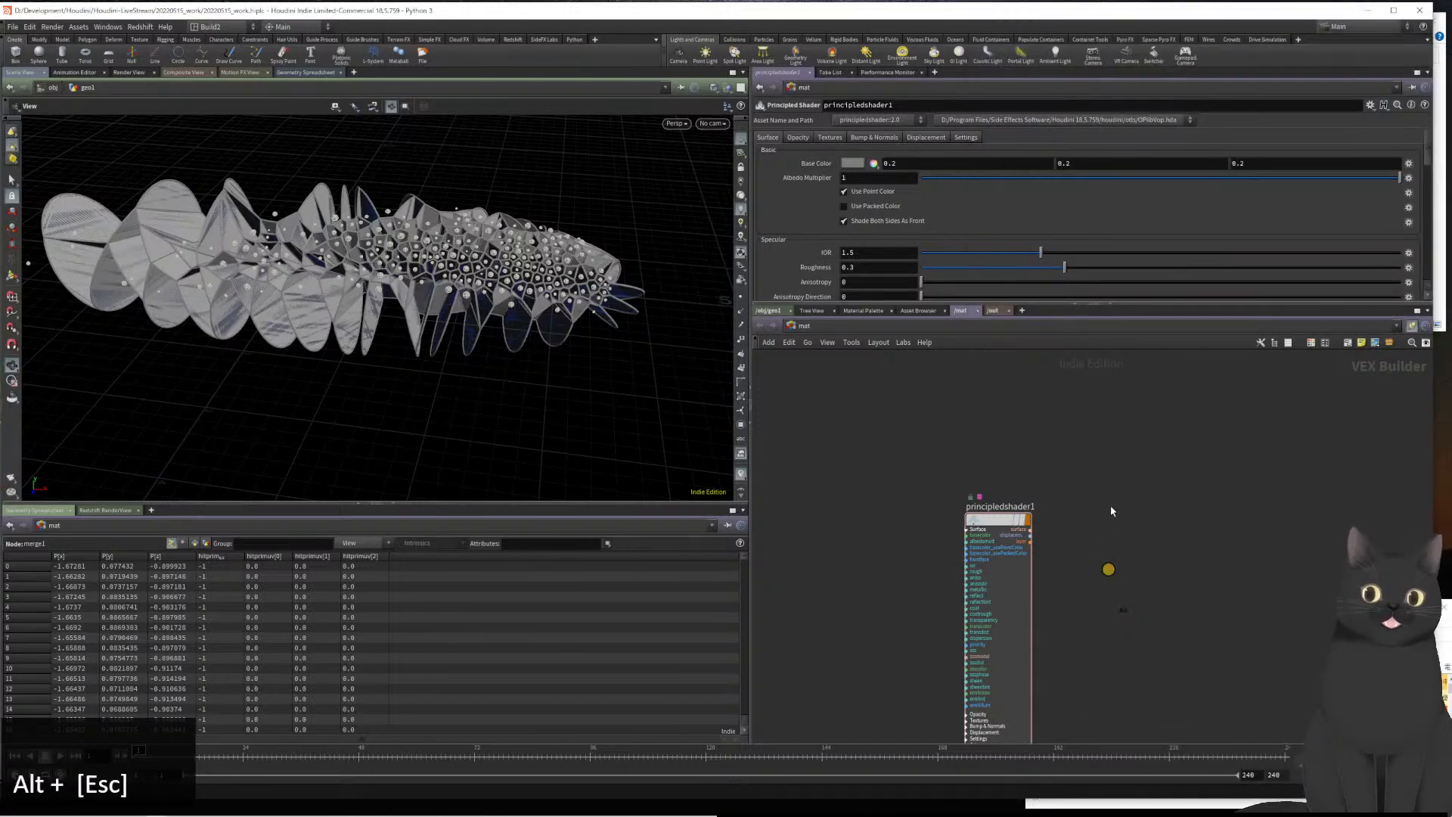
Duplicate the Principled Shader three times and line up all four shaders in one row
click(1001, 521)
alt+drag(1001, 524, 1120, 515)
middle_drag(1080, 471, 998, 400)
drag(915, 447, 908, 421)
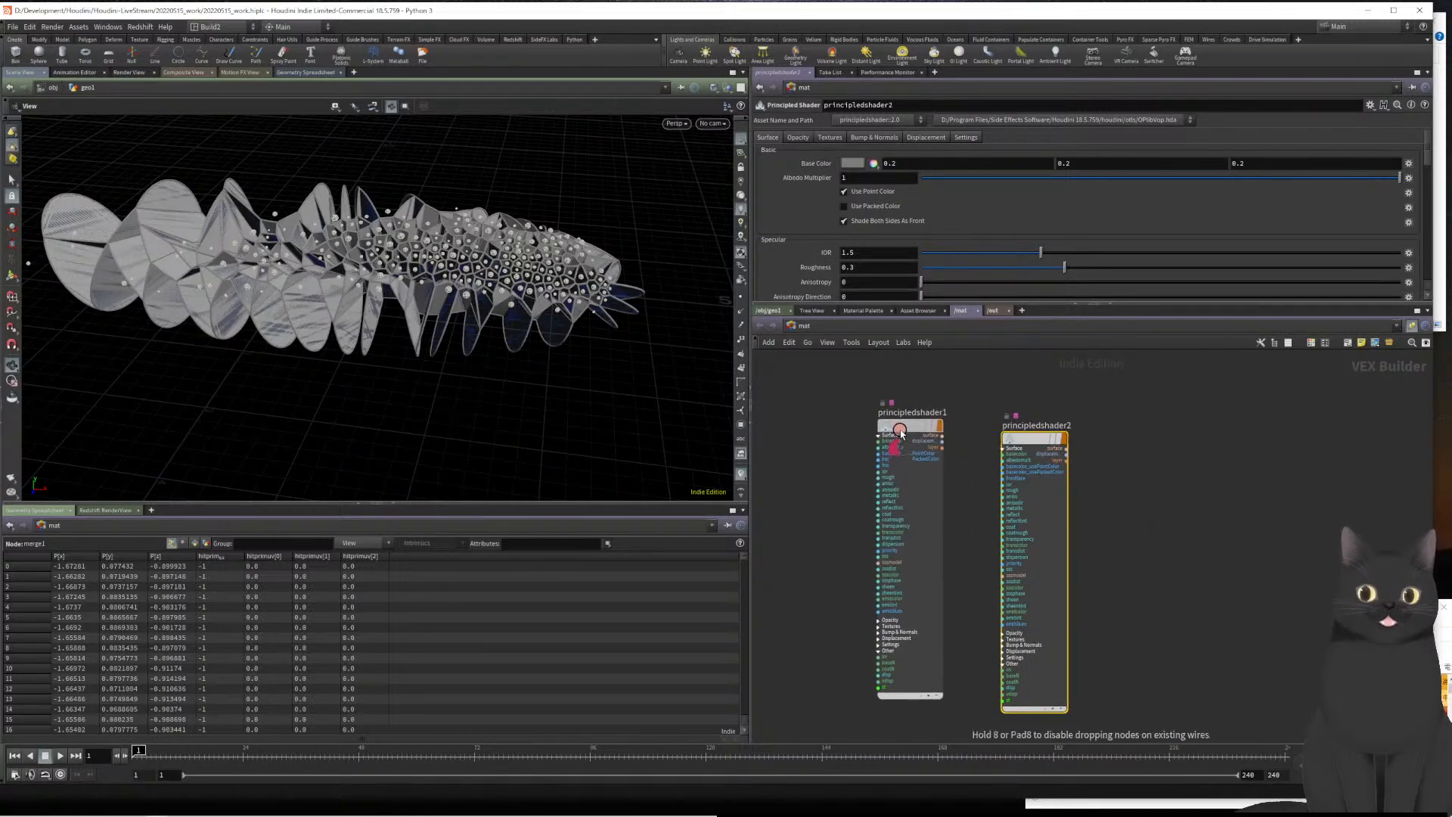
click(1022, 447)
drag(1027, 451, 1212, 425)
drag(1111, 420, 1108, 431)
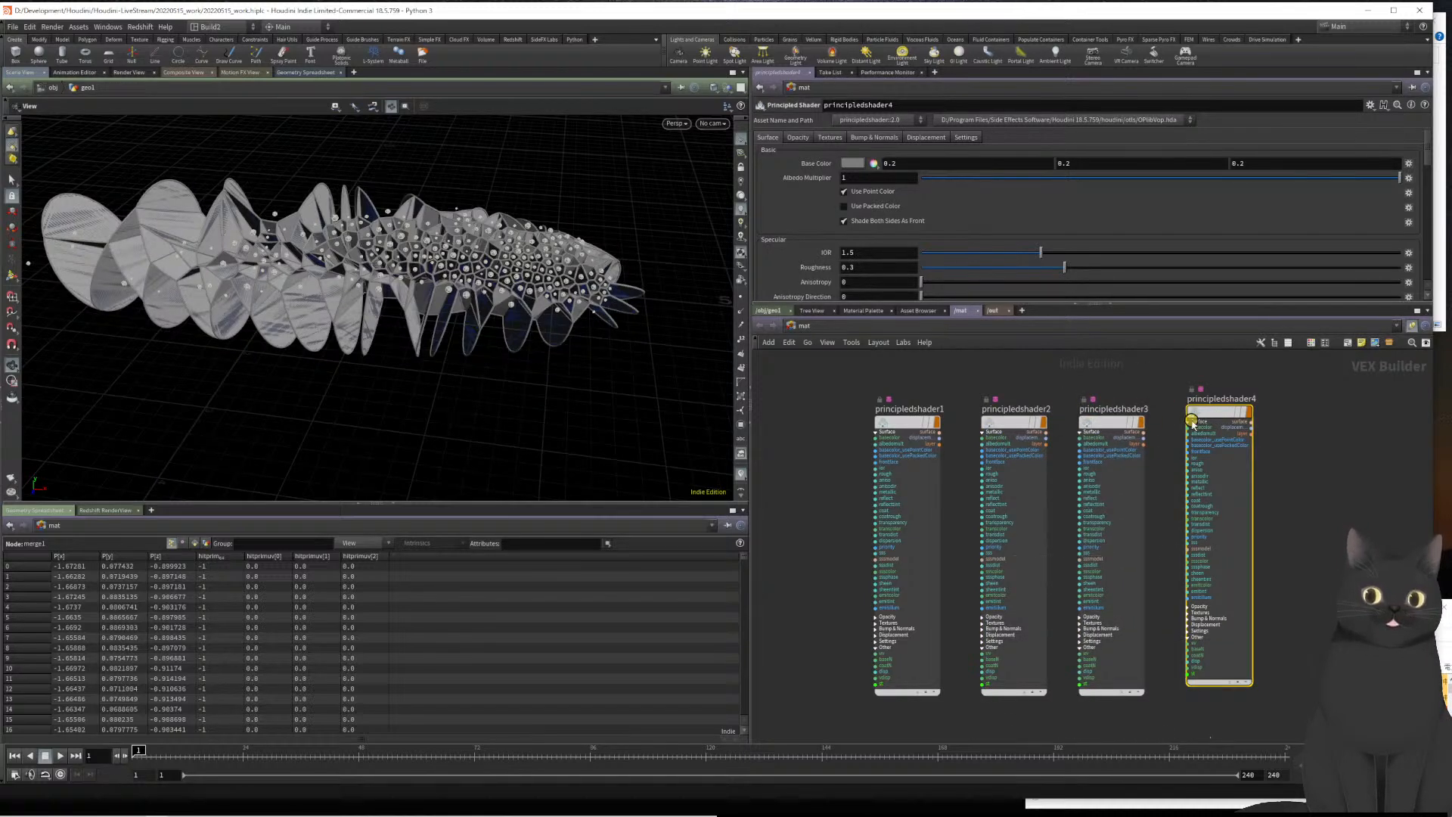
drag(1213, 426, 1205, 436)
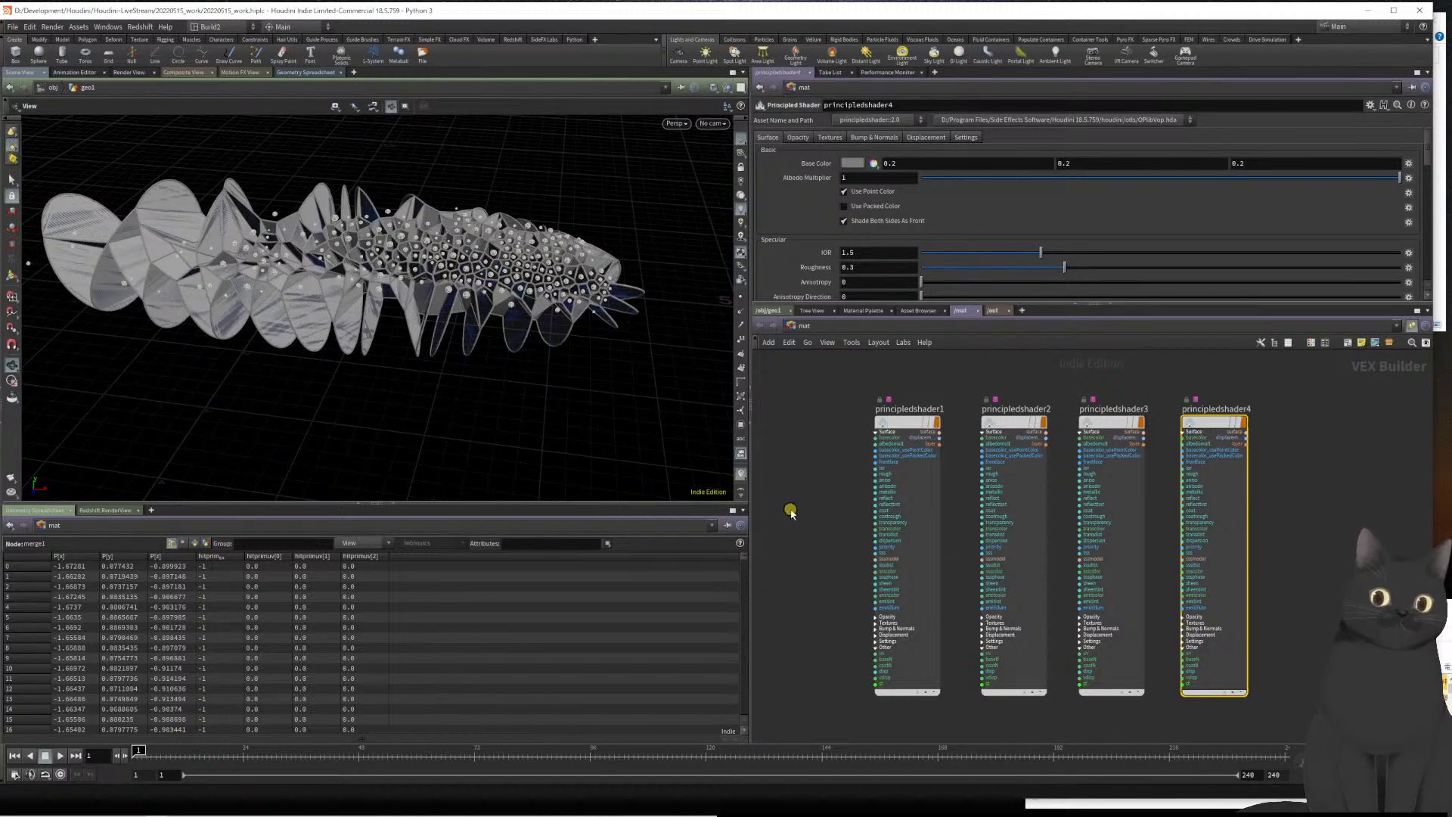
Rename principledshader1 as translucent
scroll(790, 516, up, 4)
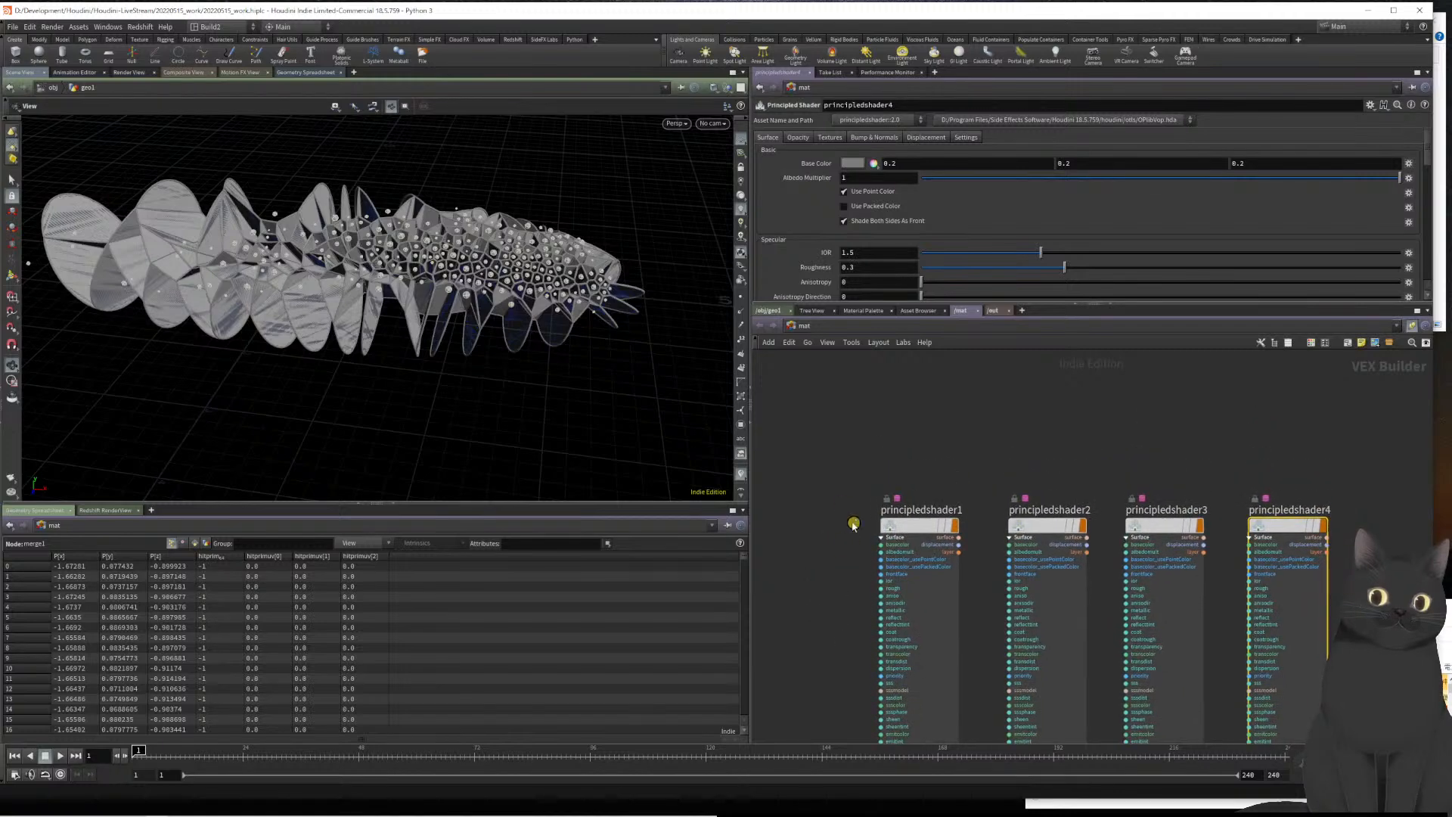
double_click(924, 512)
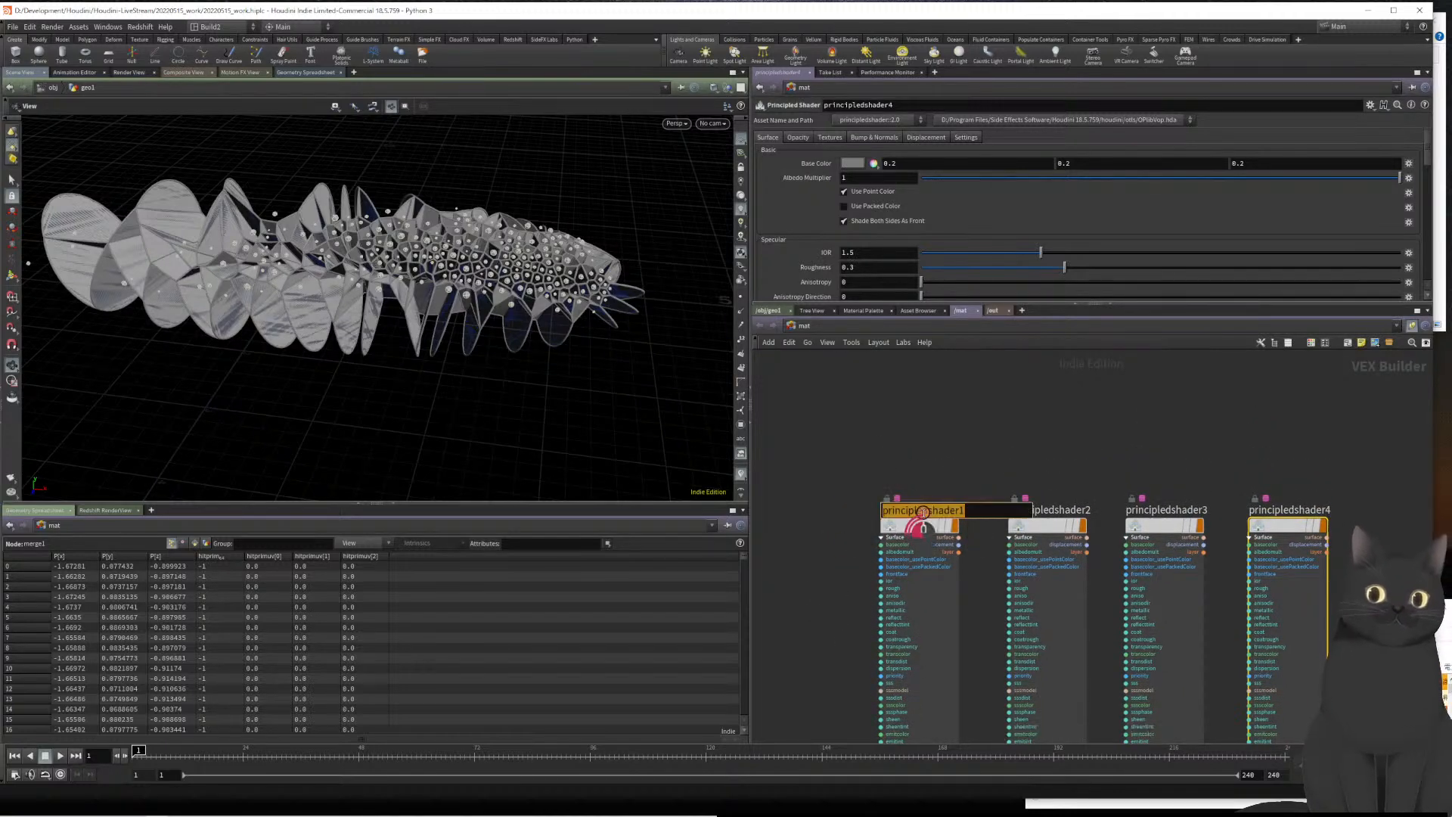
text(trans)
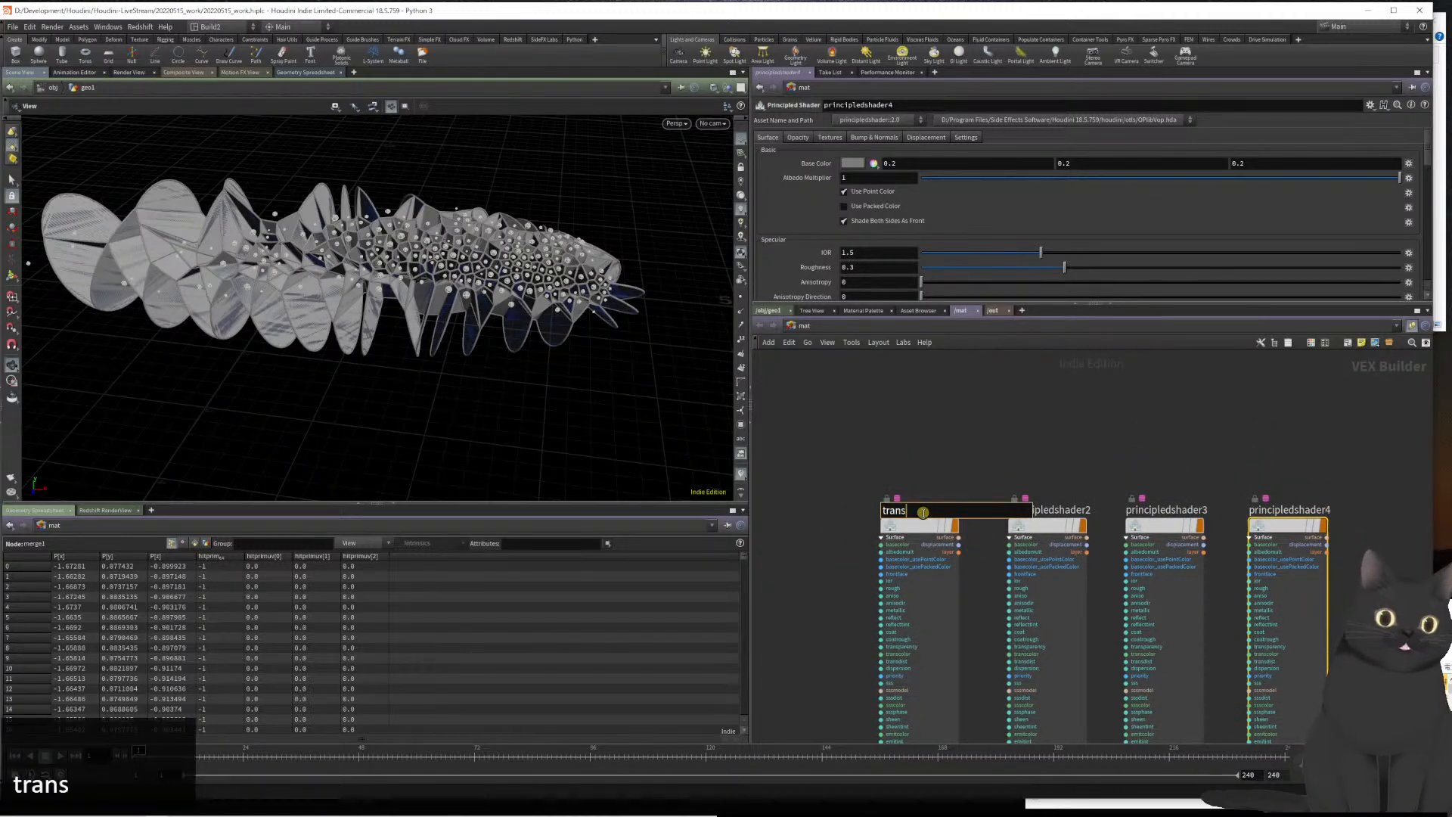
text(lucent)
key(Return)
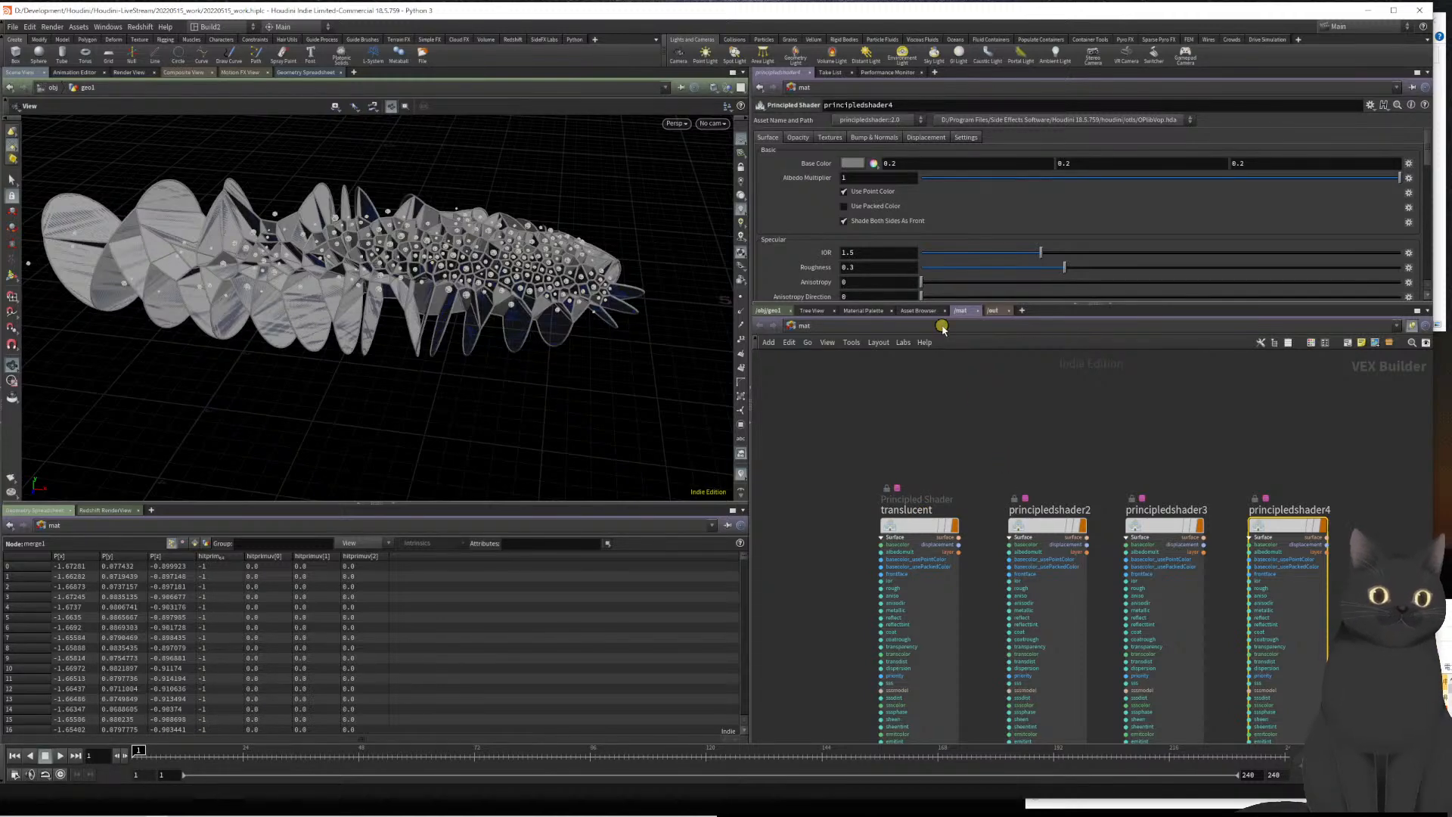
Set principledshader4's base color to a light gray of 0.75 per channel and its roughness to 0.4
click(854, 163)
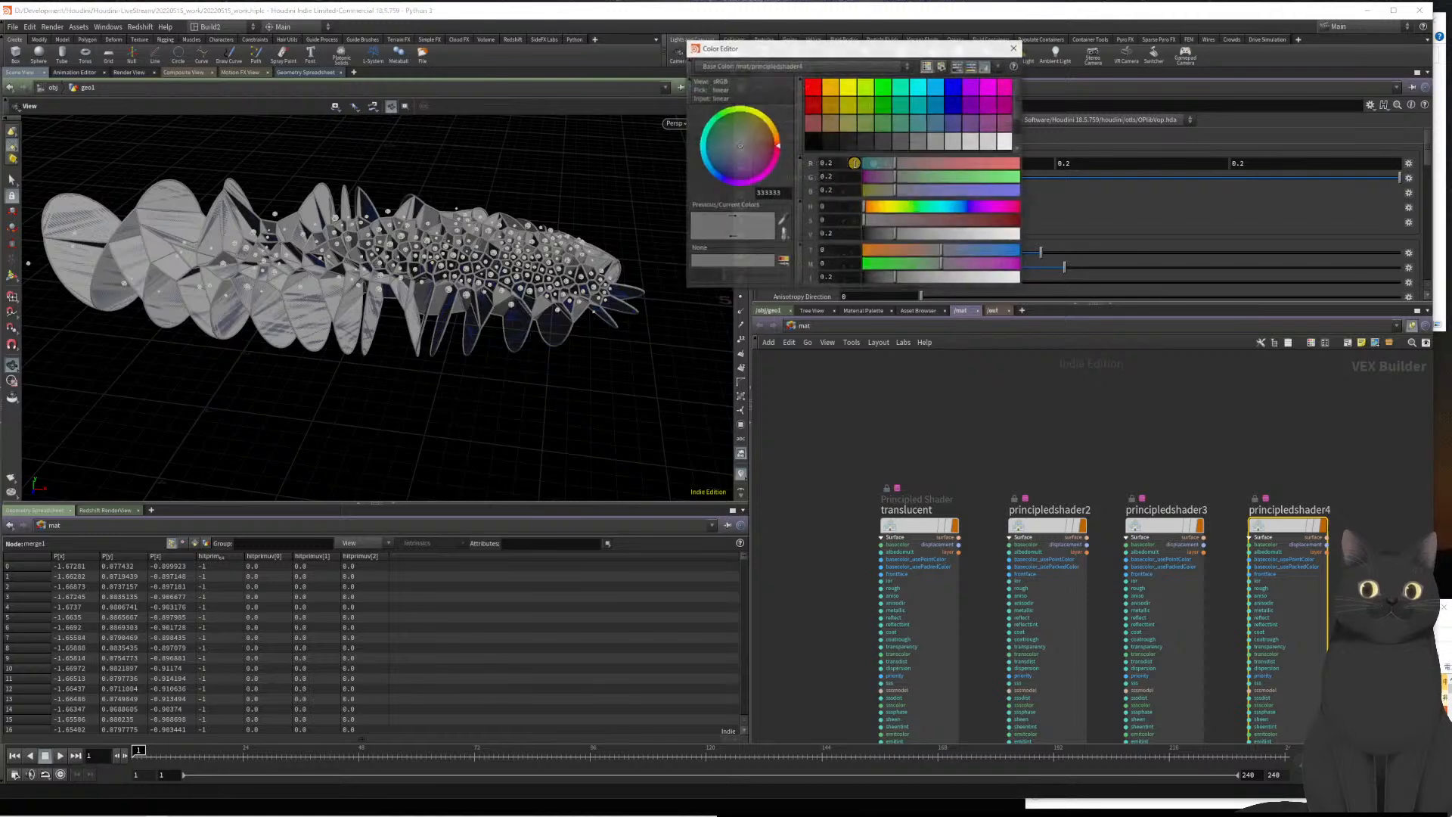
click(959, 142)
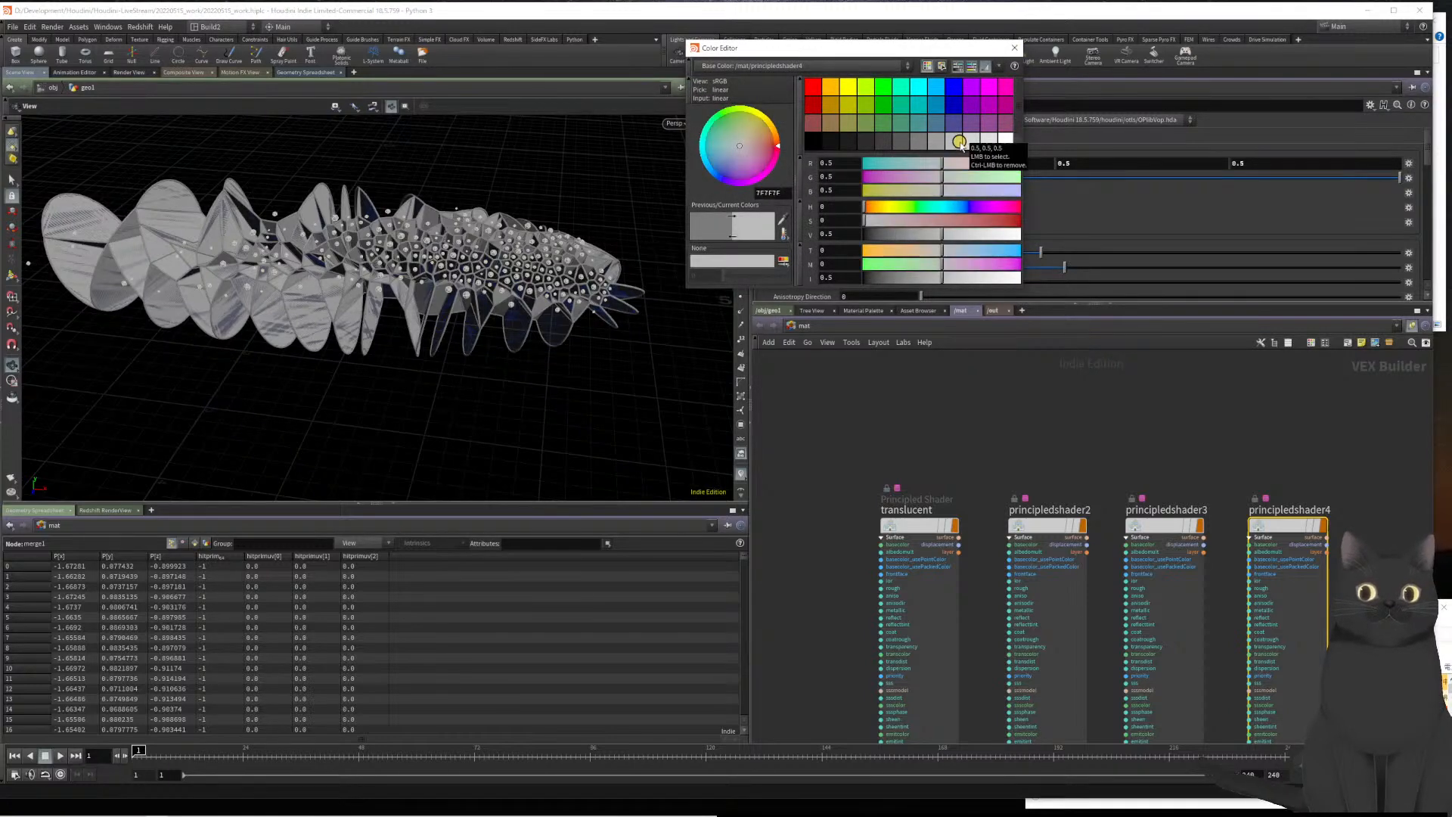
click(972, 142)
click(995, 142)
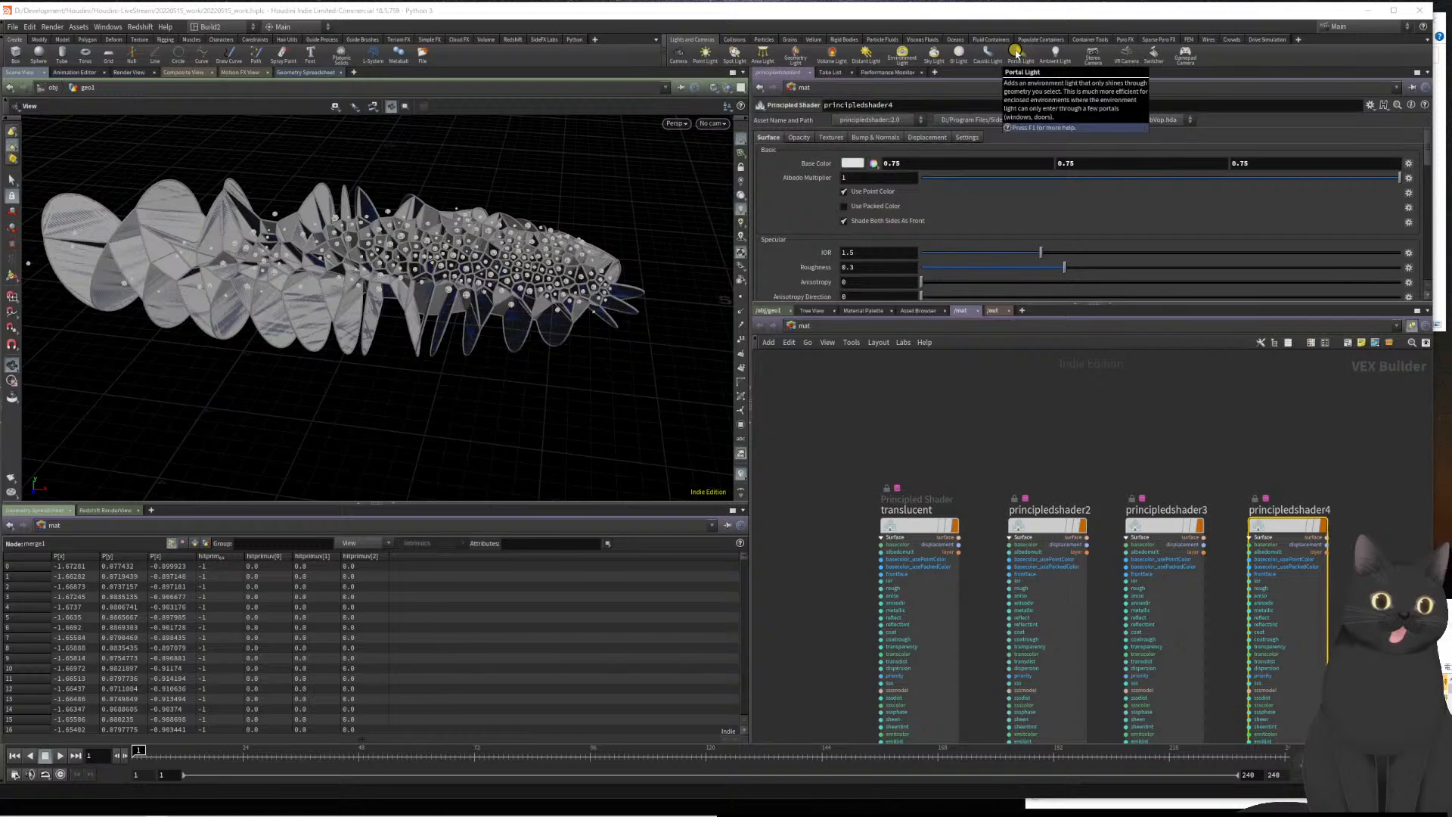
click(847, 268)
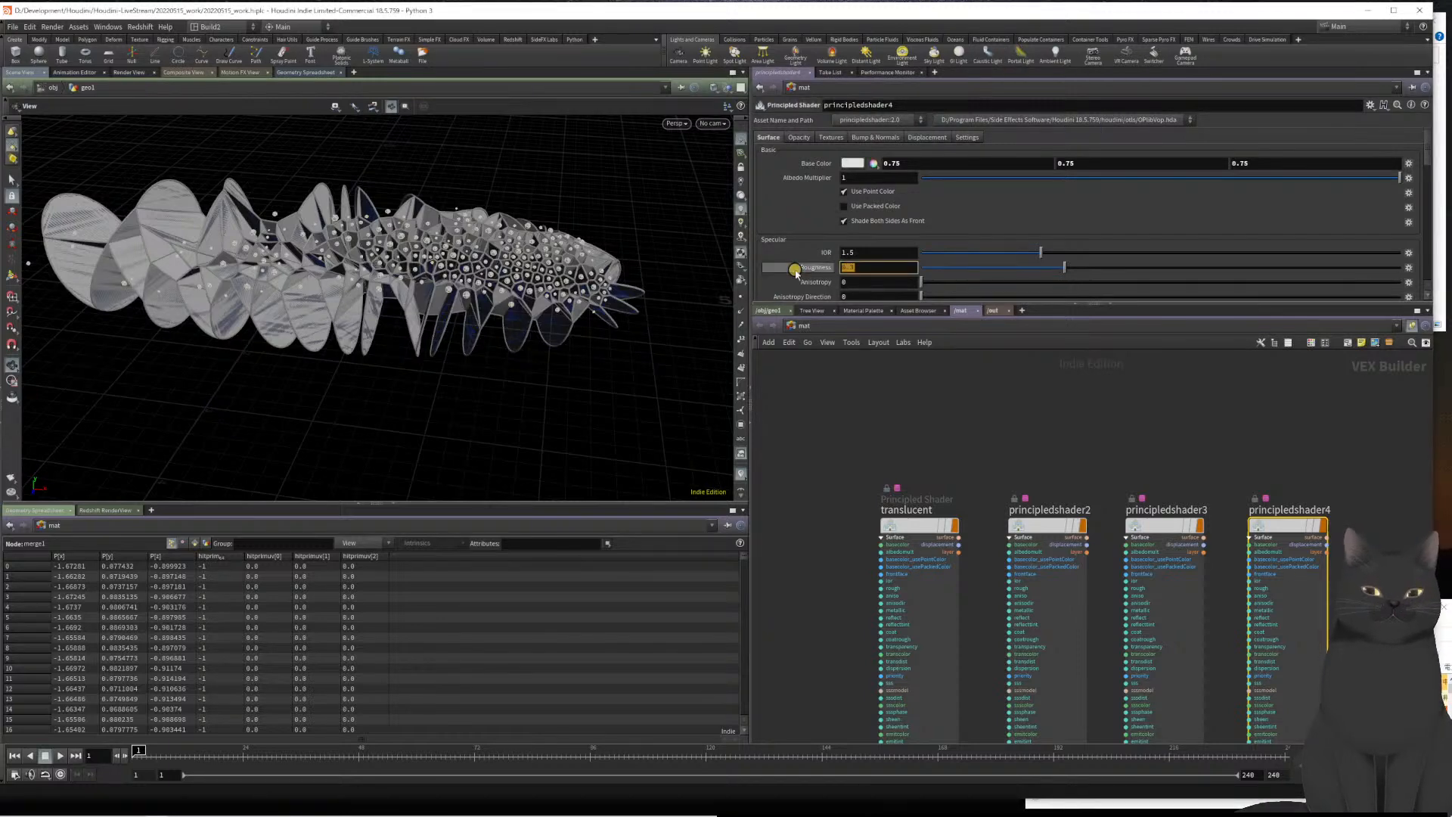
text(0.4)
key(Return)
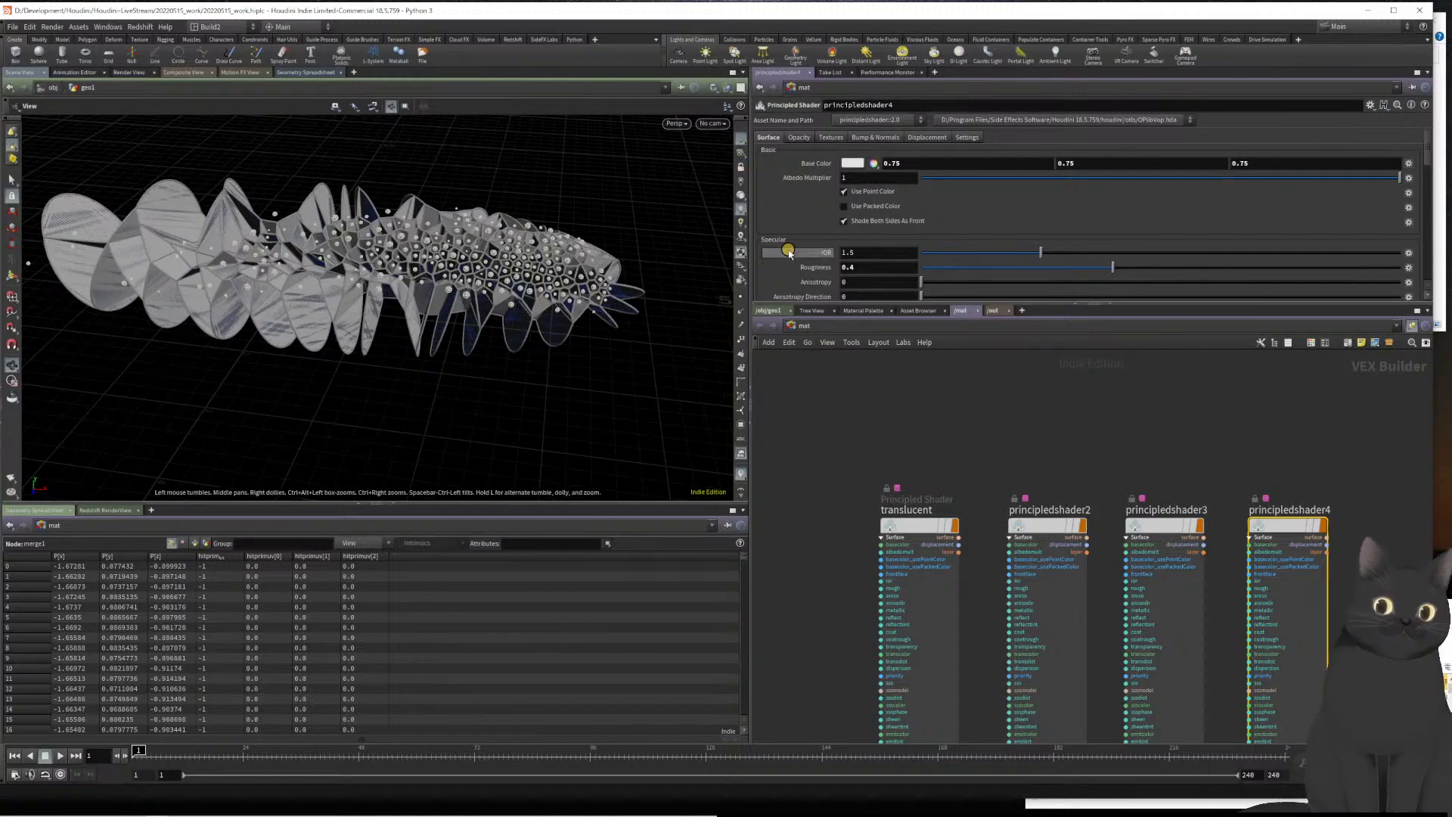
Look through principledshader4's specular and reflection parameters and display its opacity settings
scroll(777, 247, down, 3)
scroll(777, 247, down, 1)
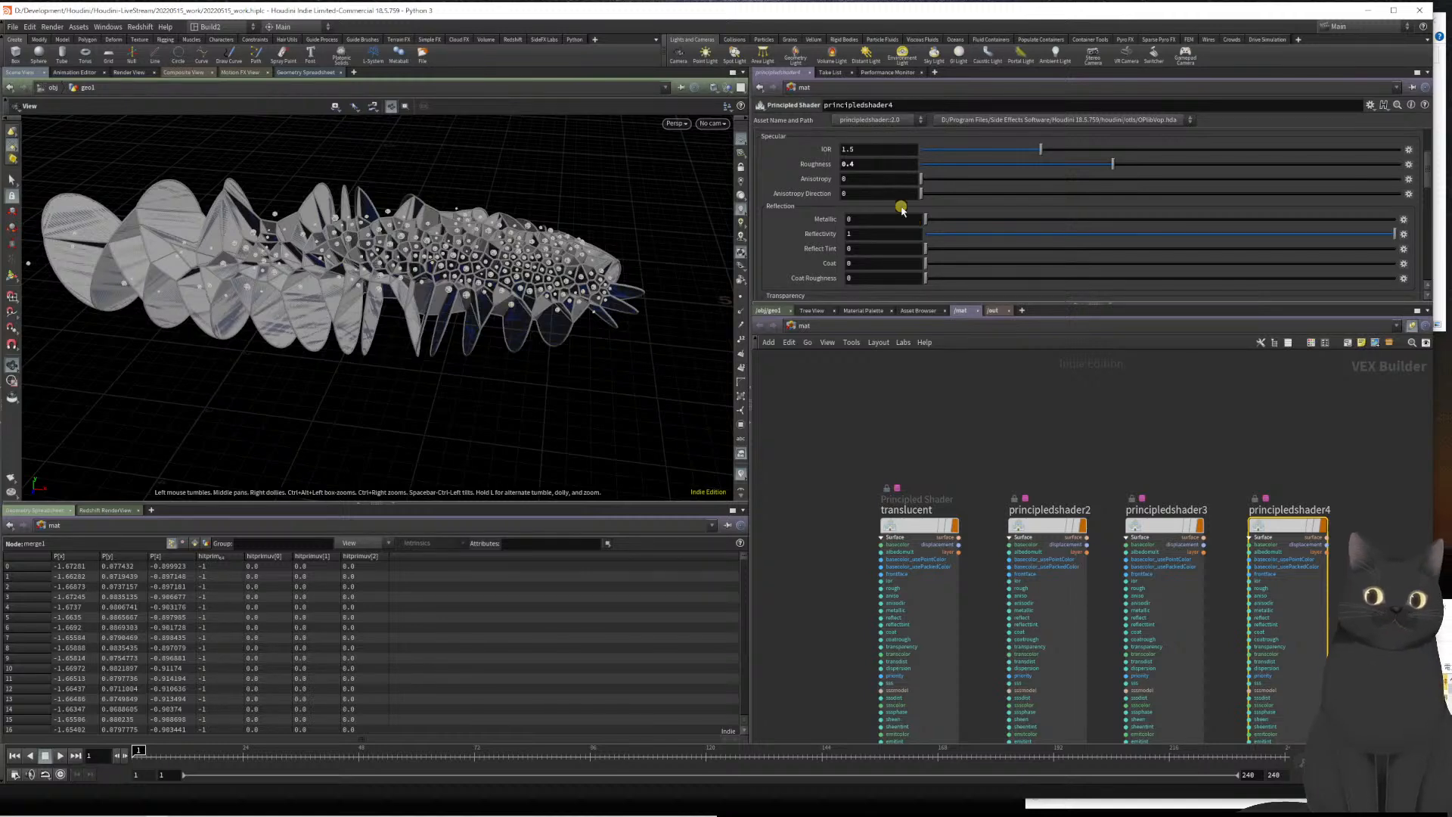
scroll(904, 210, up, 4)
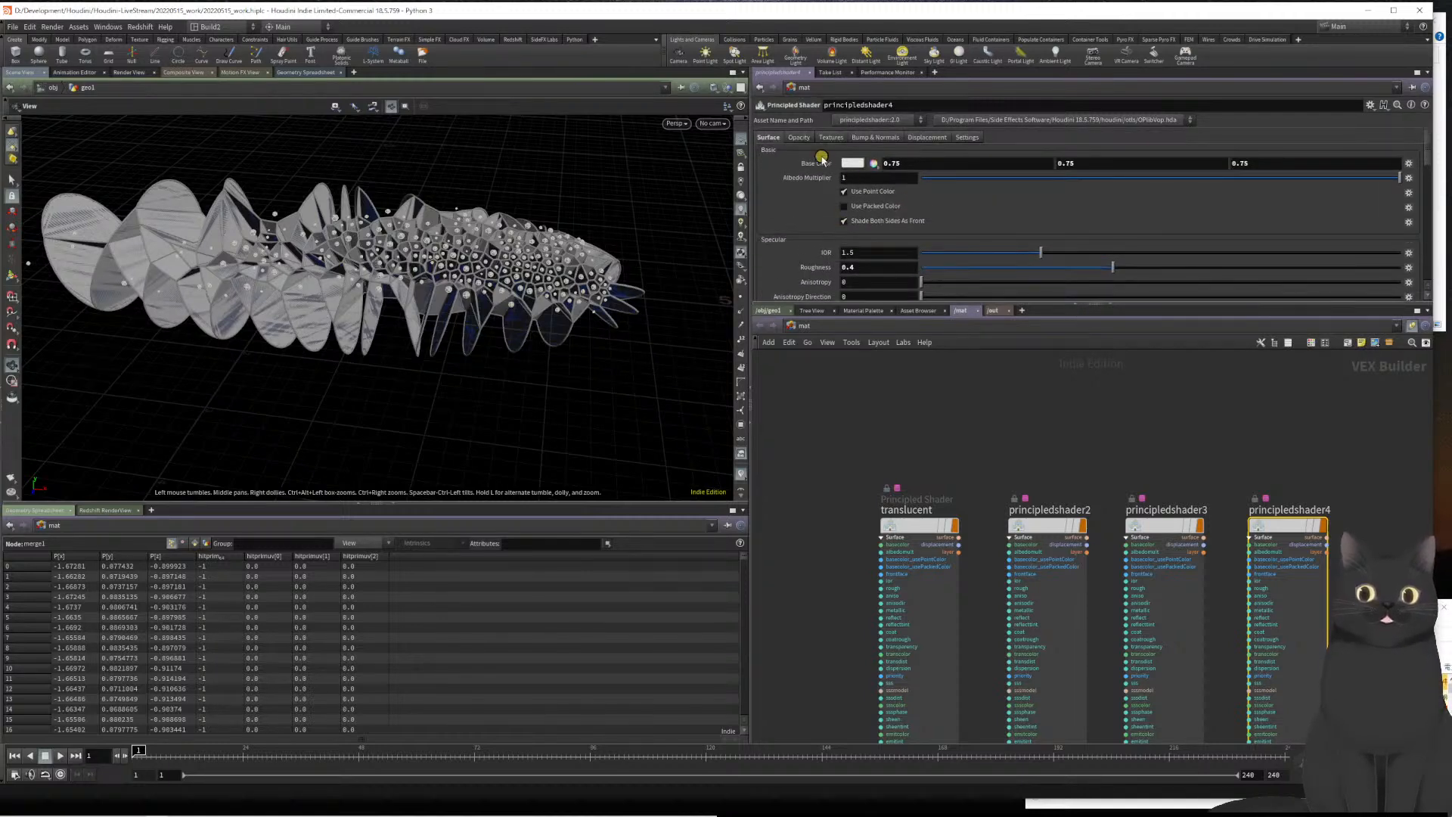
click(796, 139)
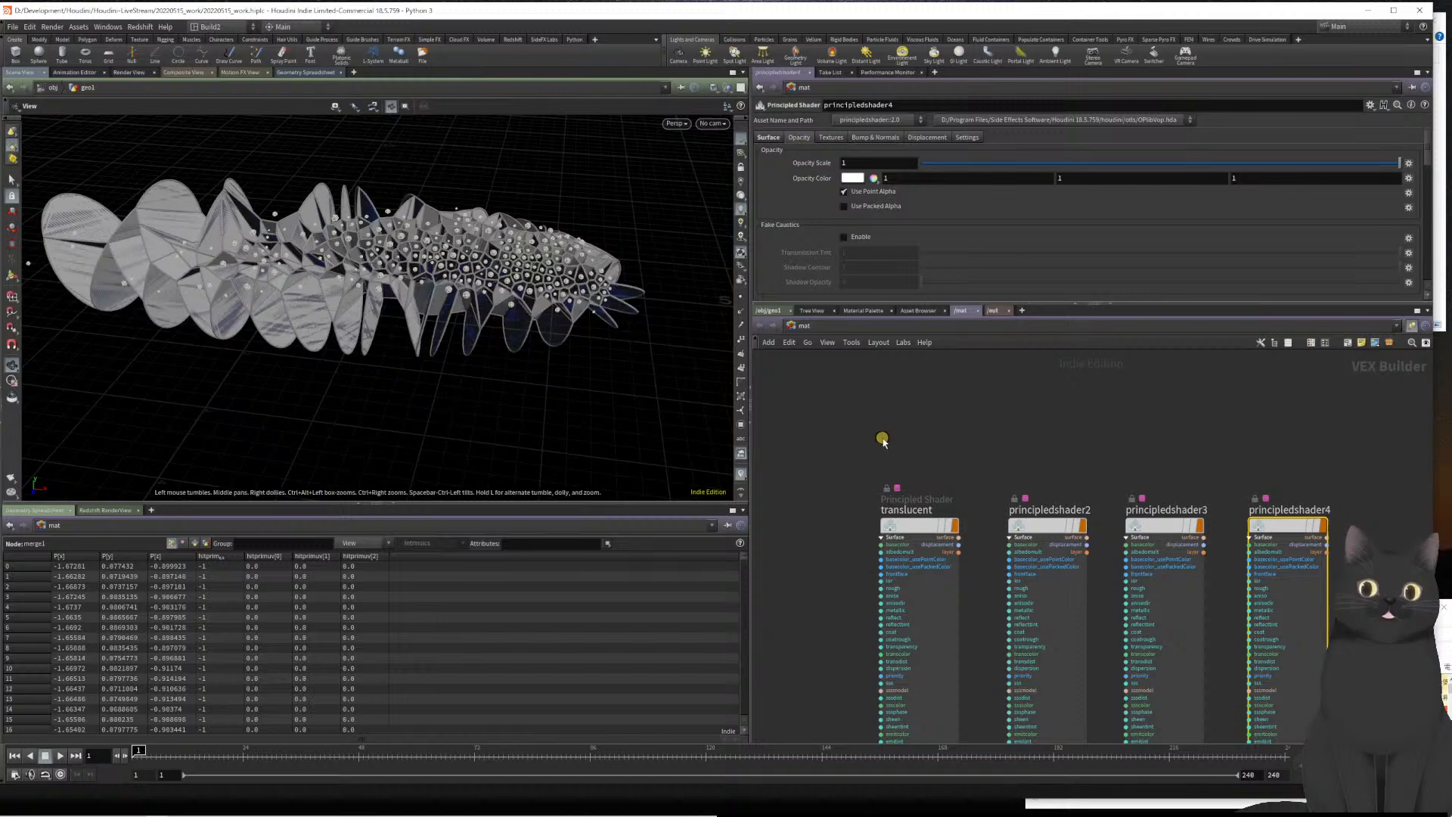
drag(879, 435, 959, 738)
drag(1293, 453, 1246, 741)
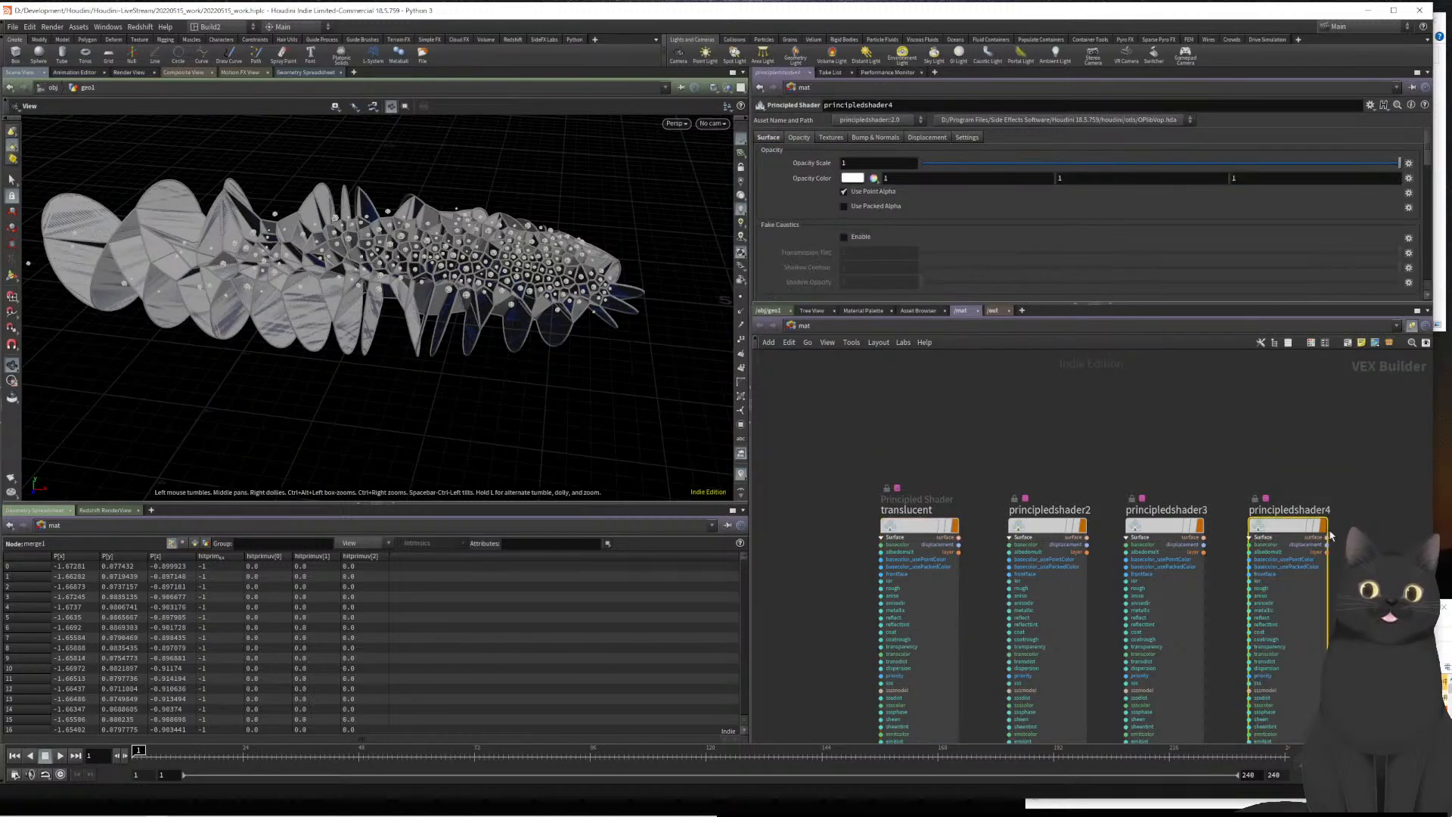
scroll(881, 208, down, 3)
scroll(881, 204, up, 3)
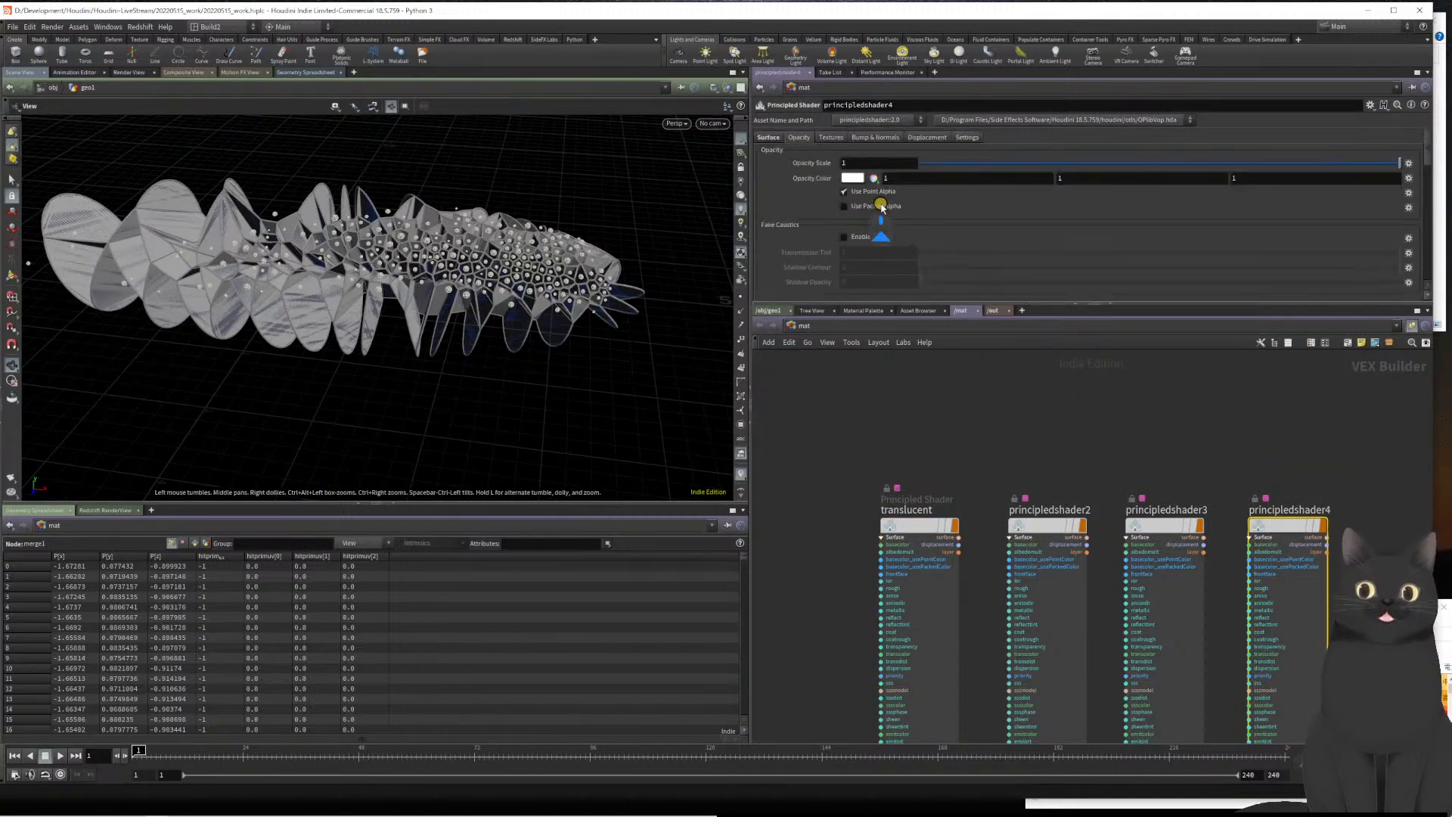
Revert principledshader4's surface parameters to their defaults and check the values across its surface settings
right_click(768, 140)
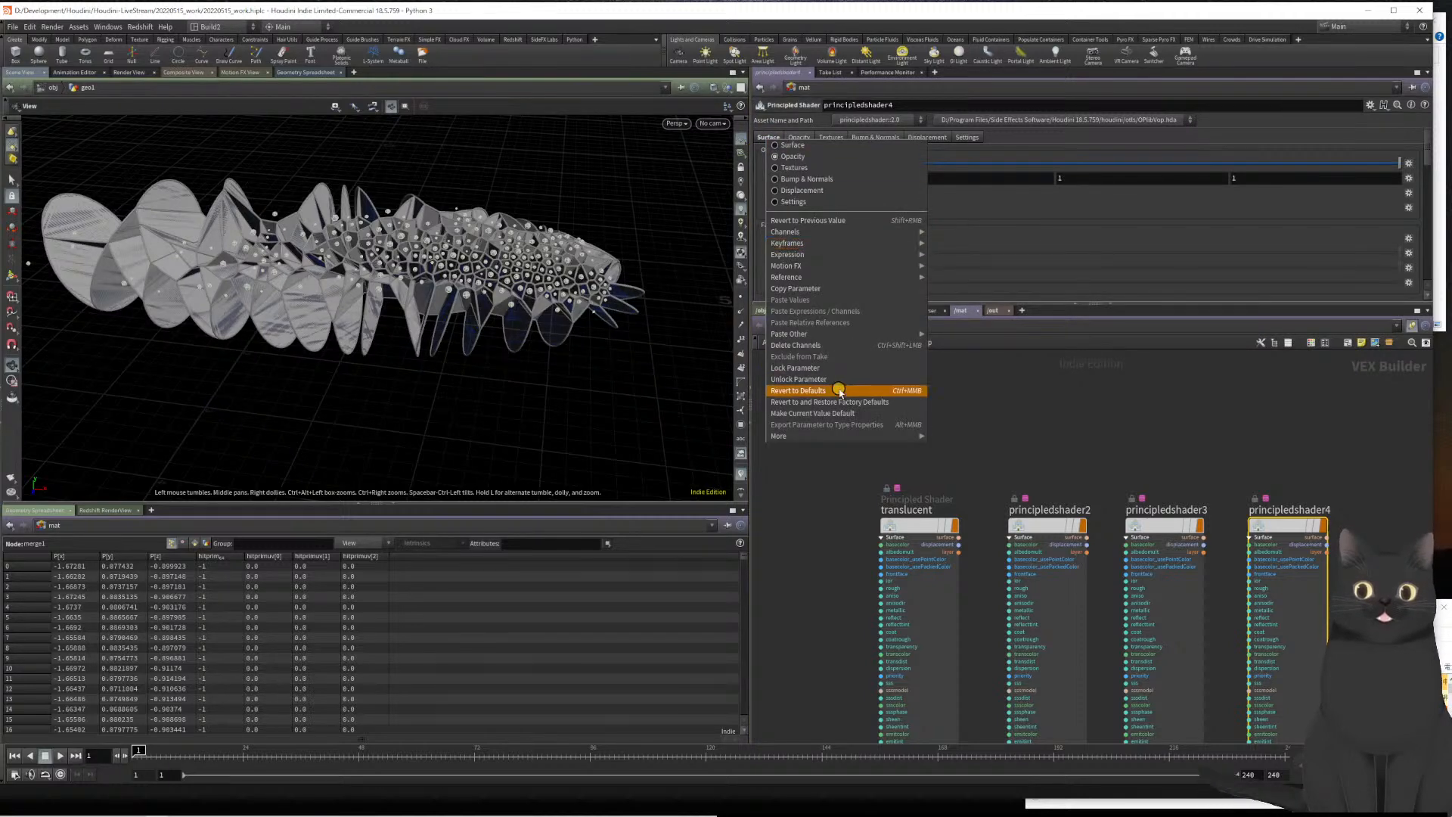
click(985, 387)
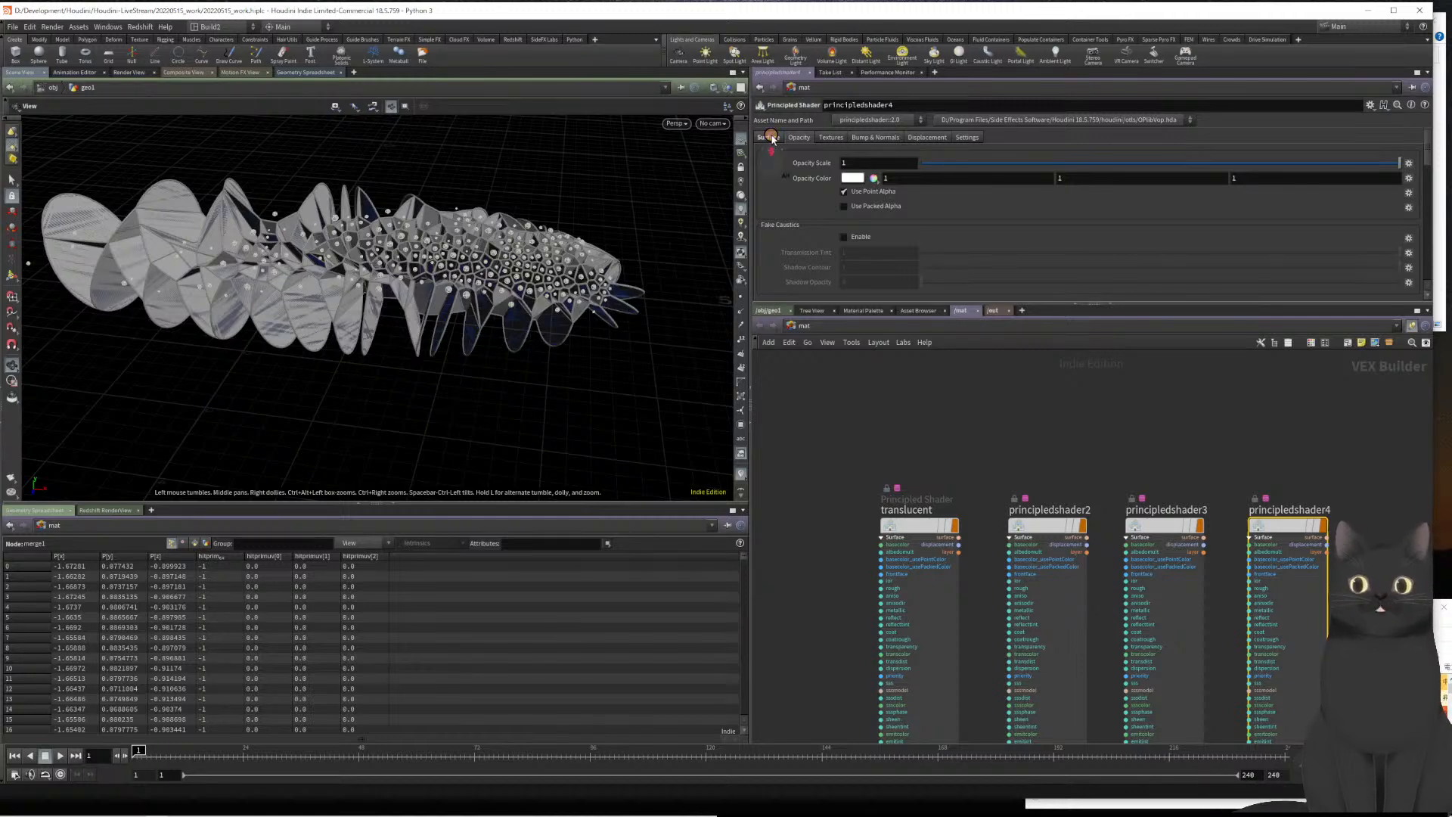
right_click(772, 138)
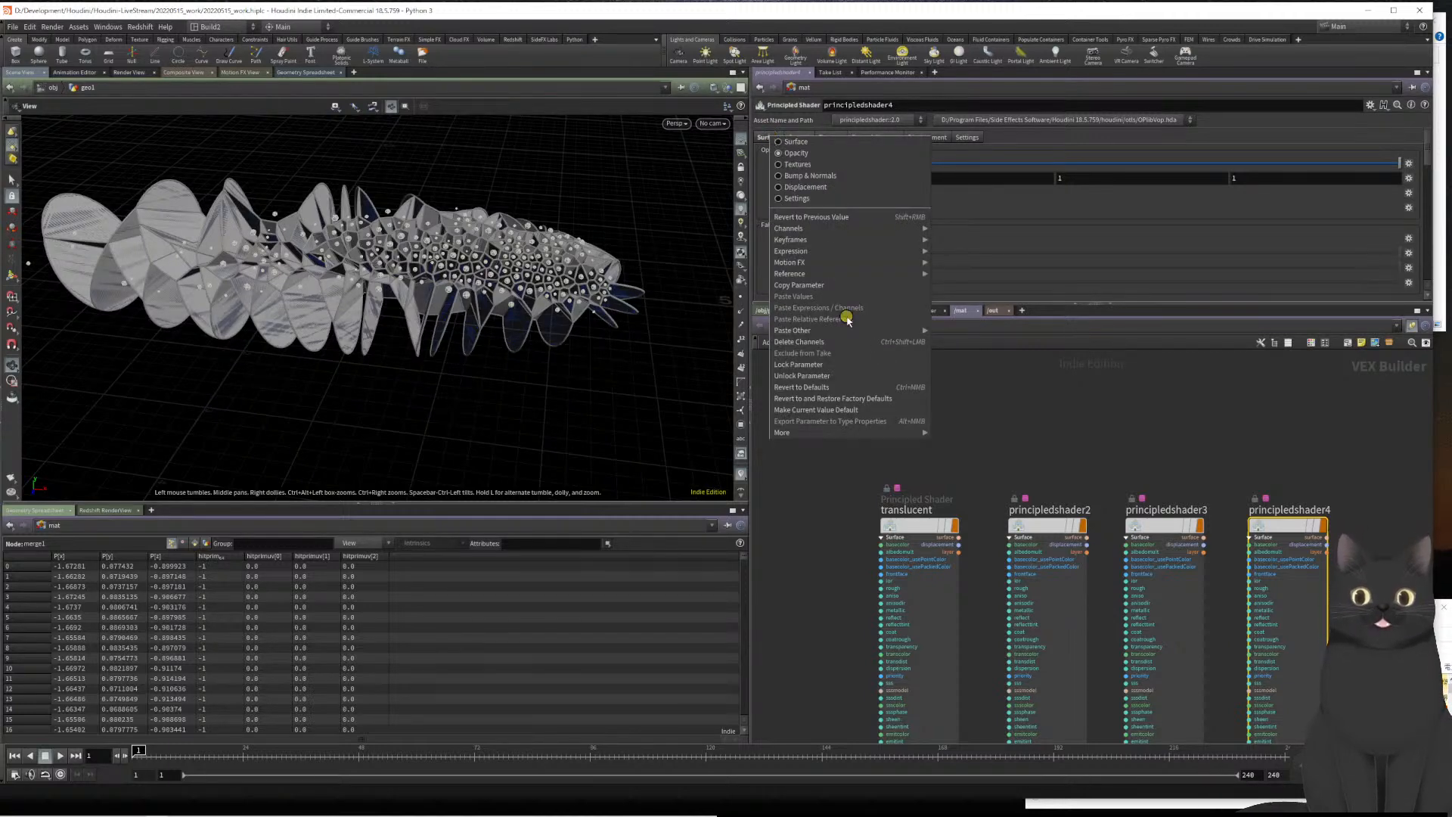
click(1014, 411)
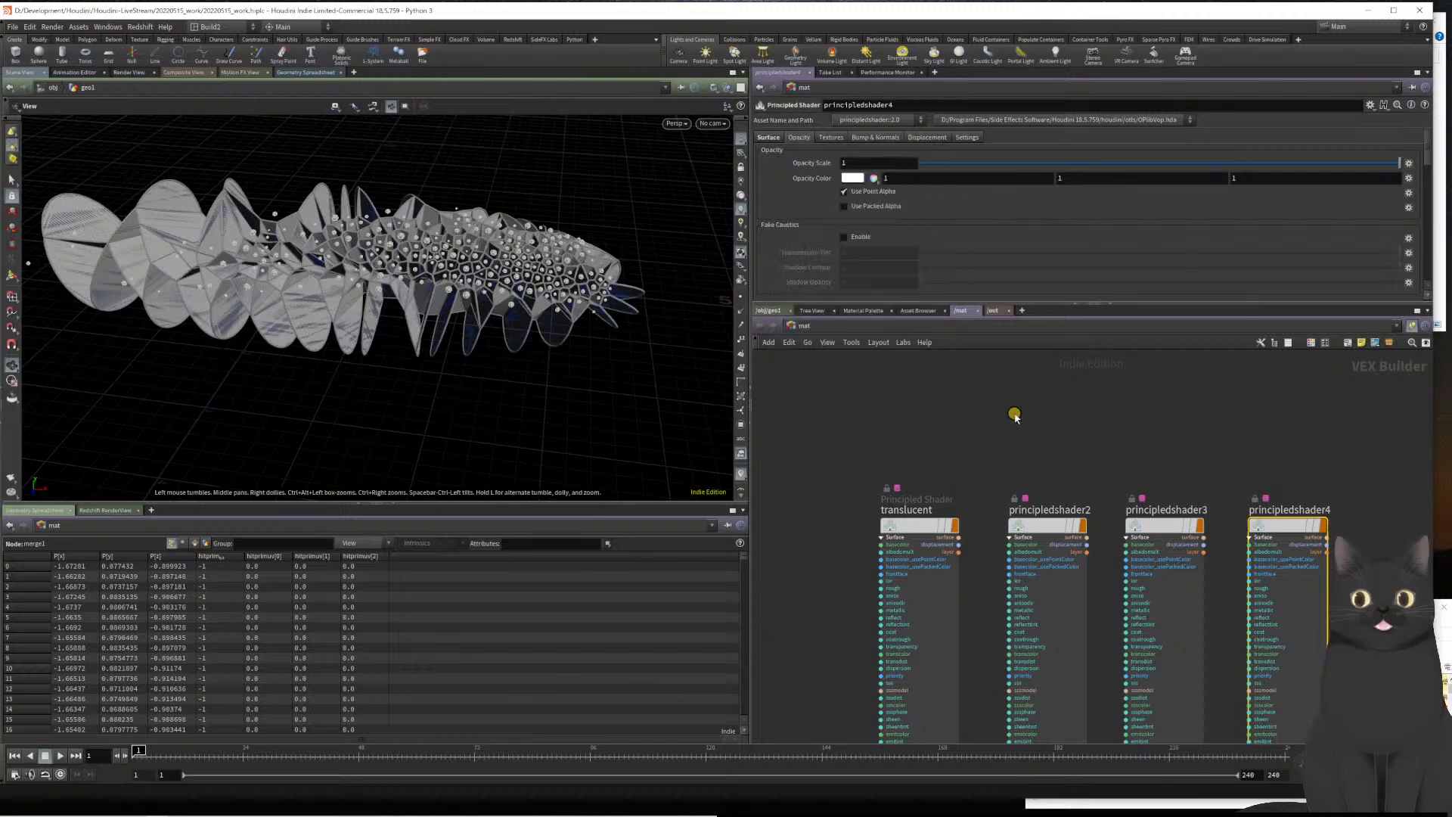
click(768, 138)
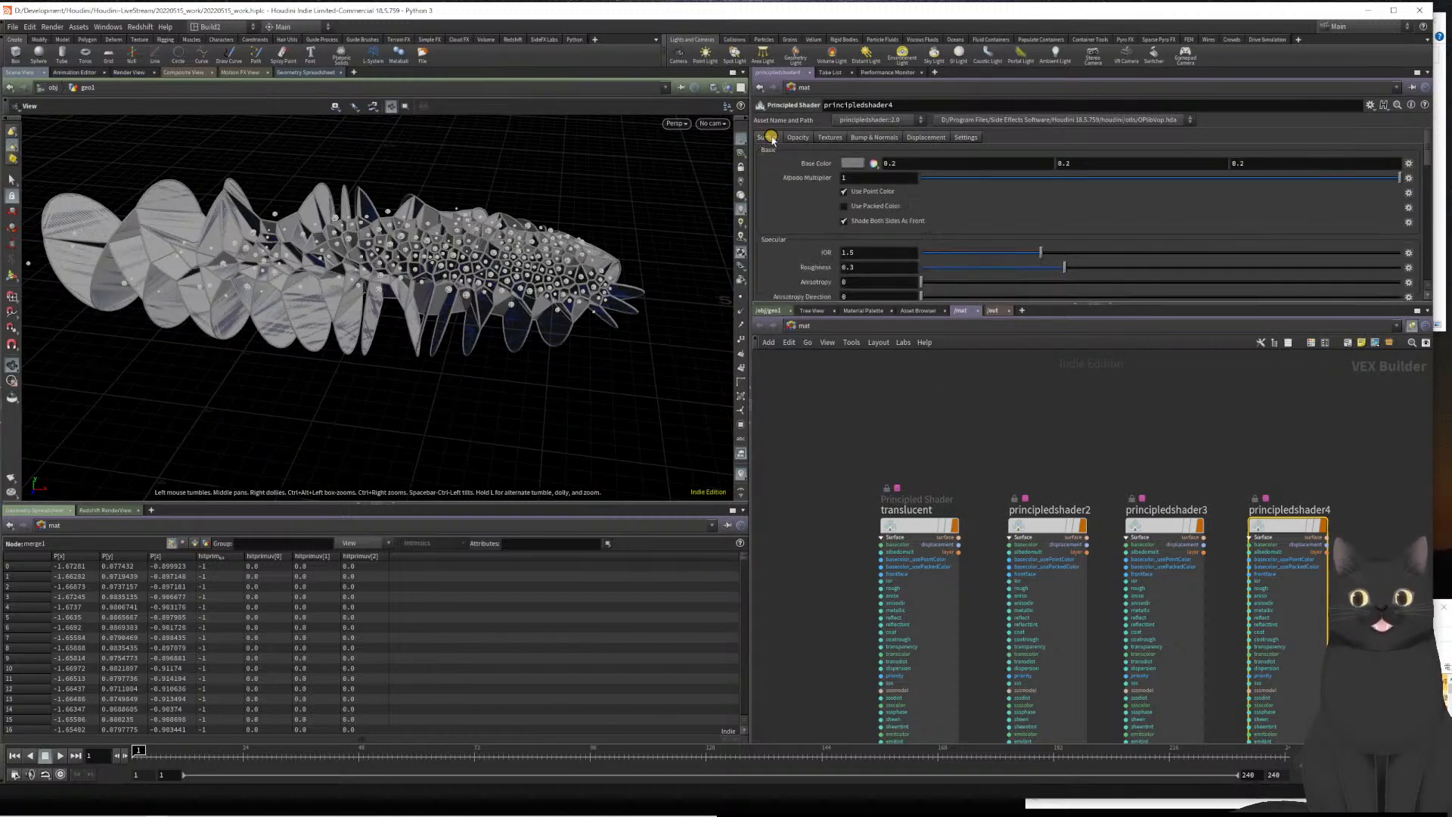
scroll(798, 235, down, 3)
scroll(798, 235, down, 8)
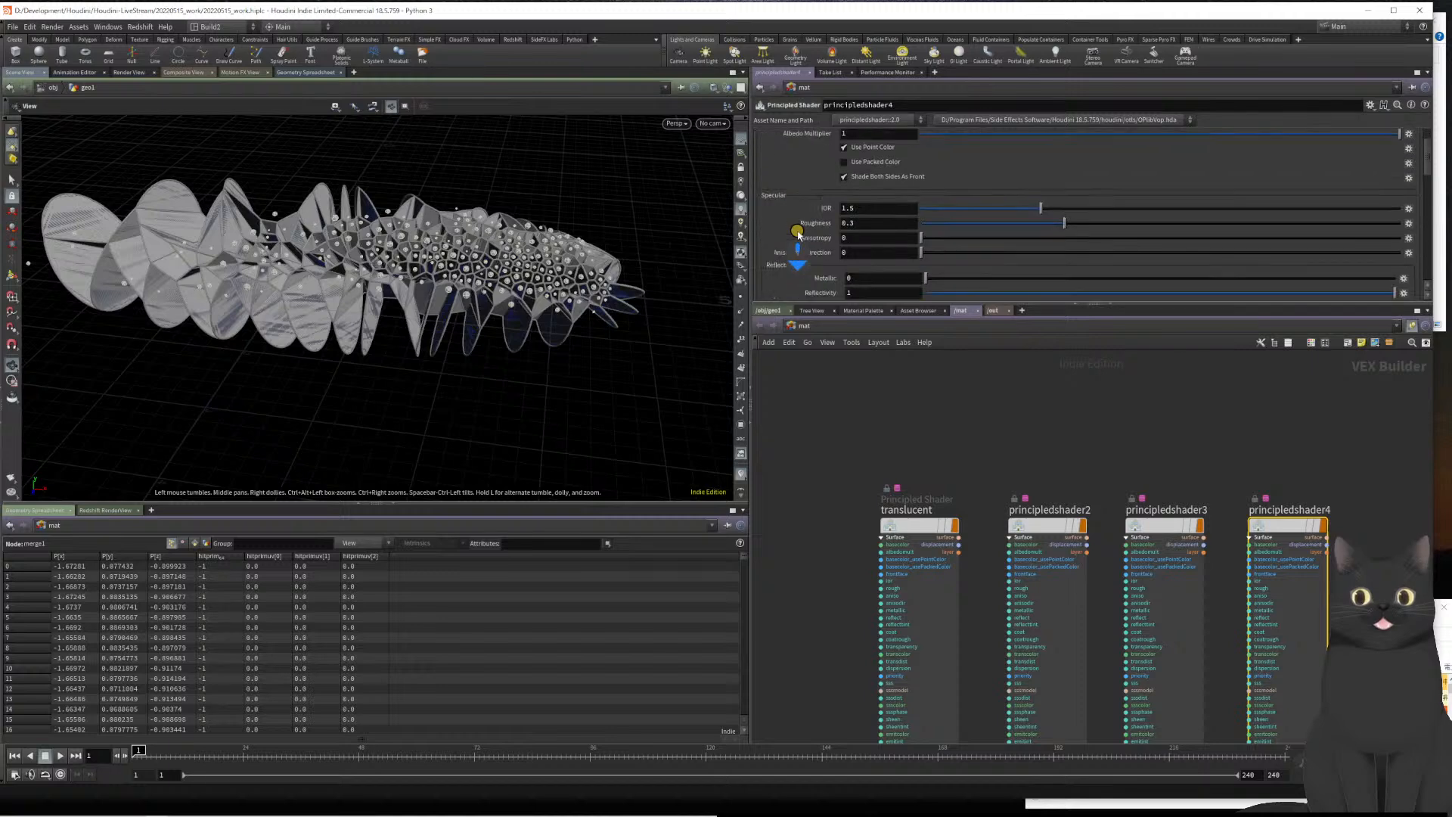
scroll(798, 234, up, 2)
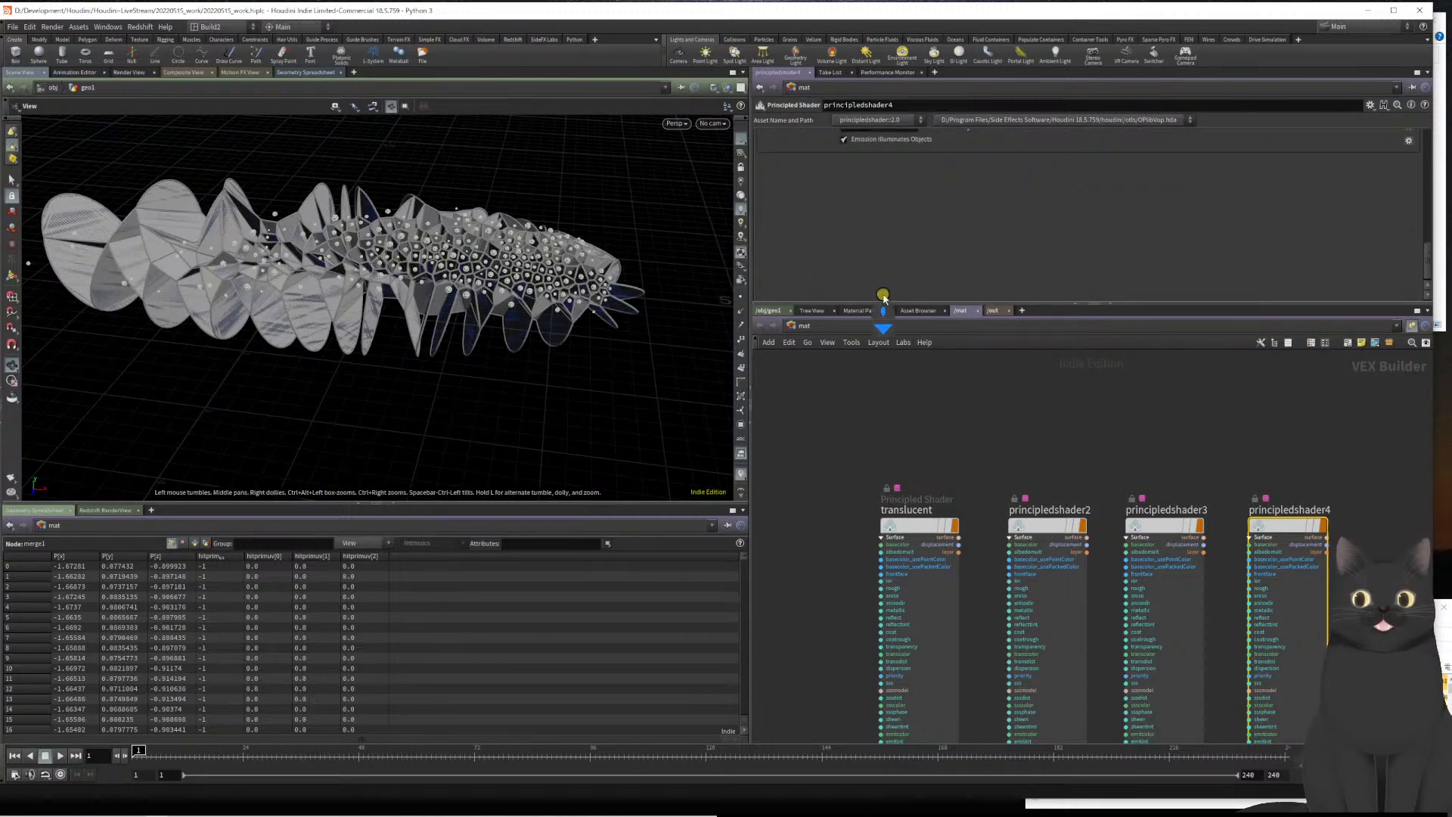
scroll(823, 185, up, 2)
scroll(823, 186, up, 7)
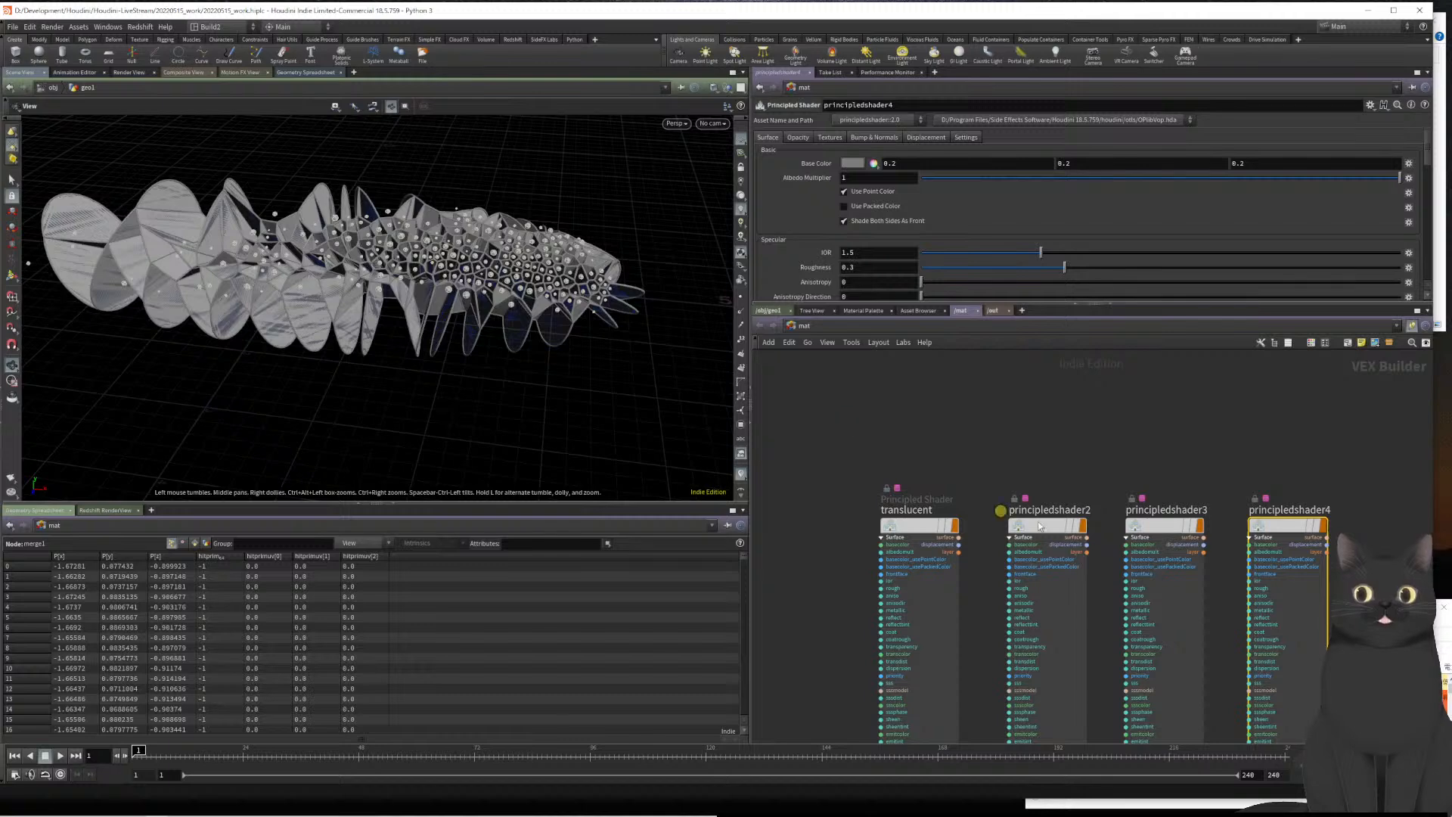
Delete principledshader4 and put a fresh duplicate of principledshader3 in its place
drag(1250, 445, 1265, 546)
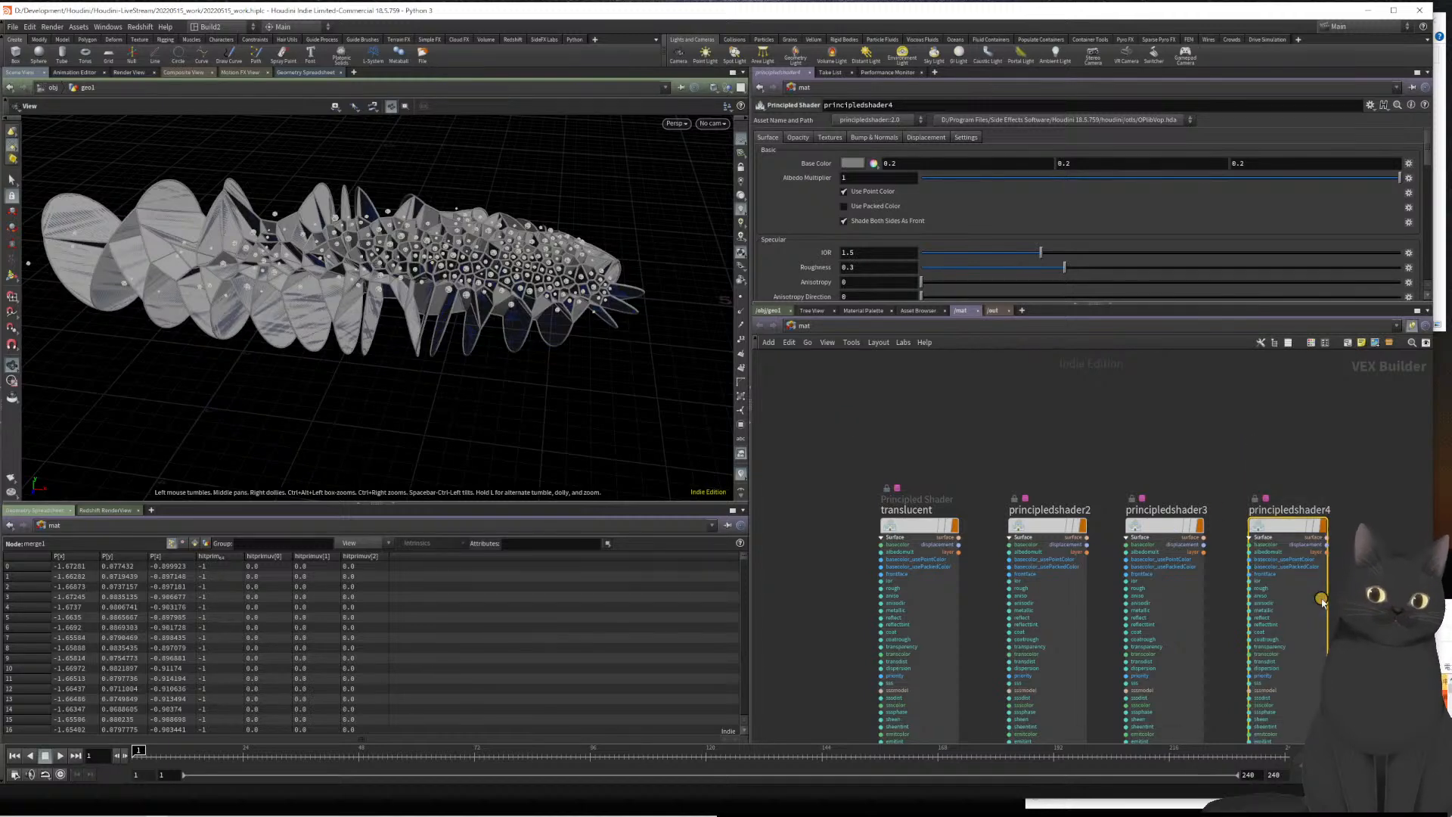
key(Delete)
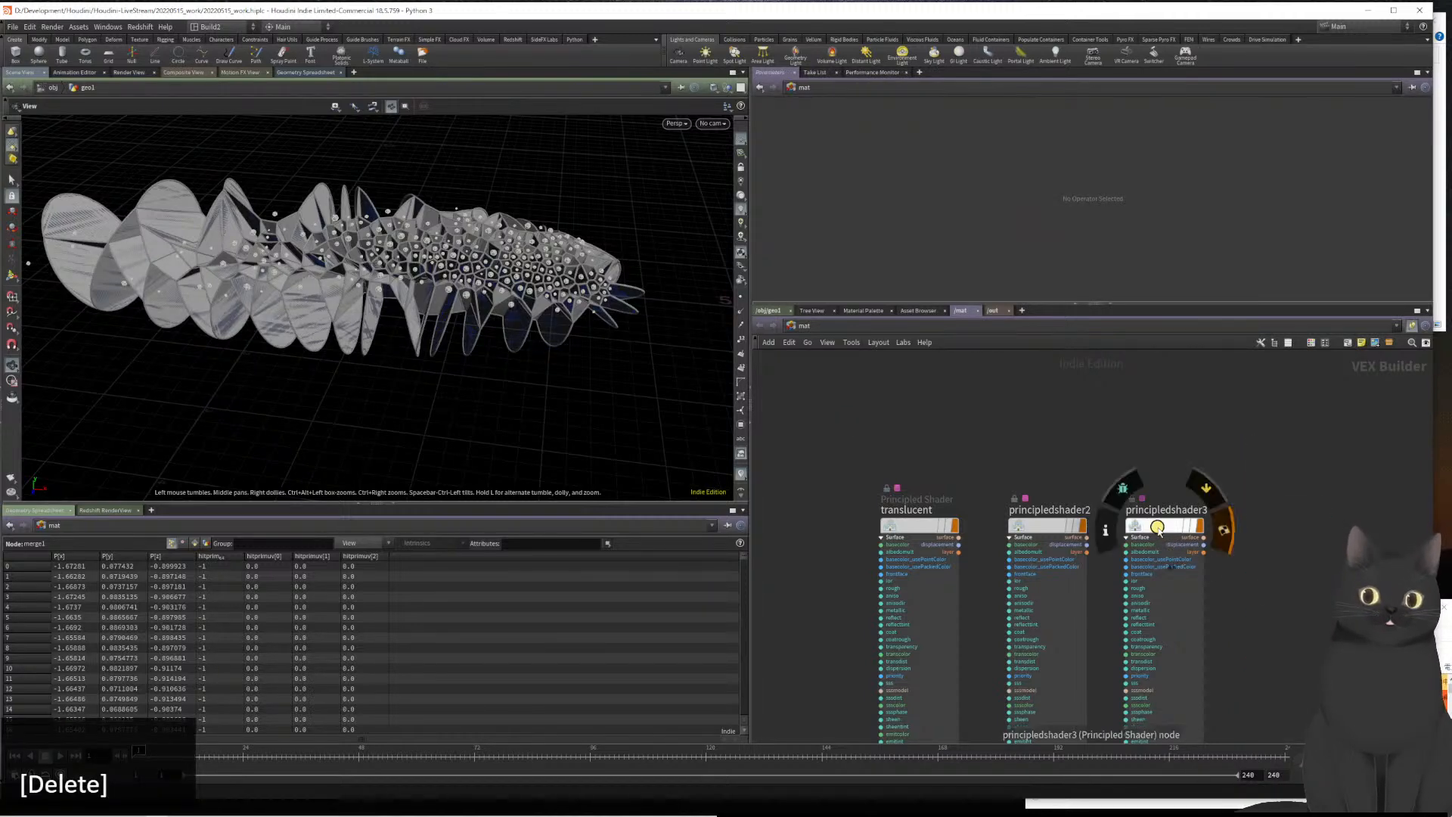
alt+drag(1165, 525, 1276, 525)
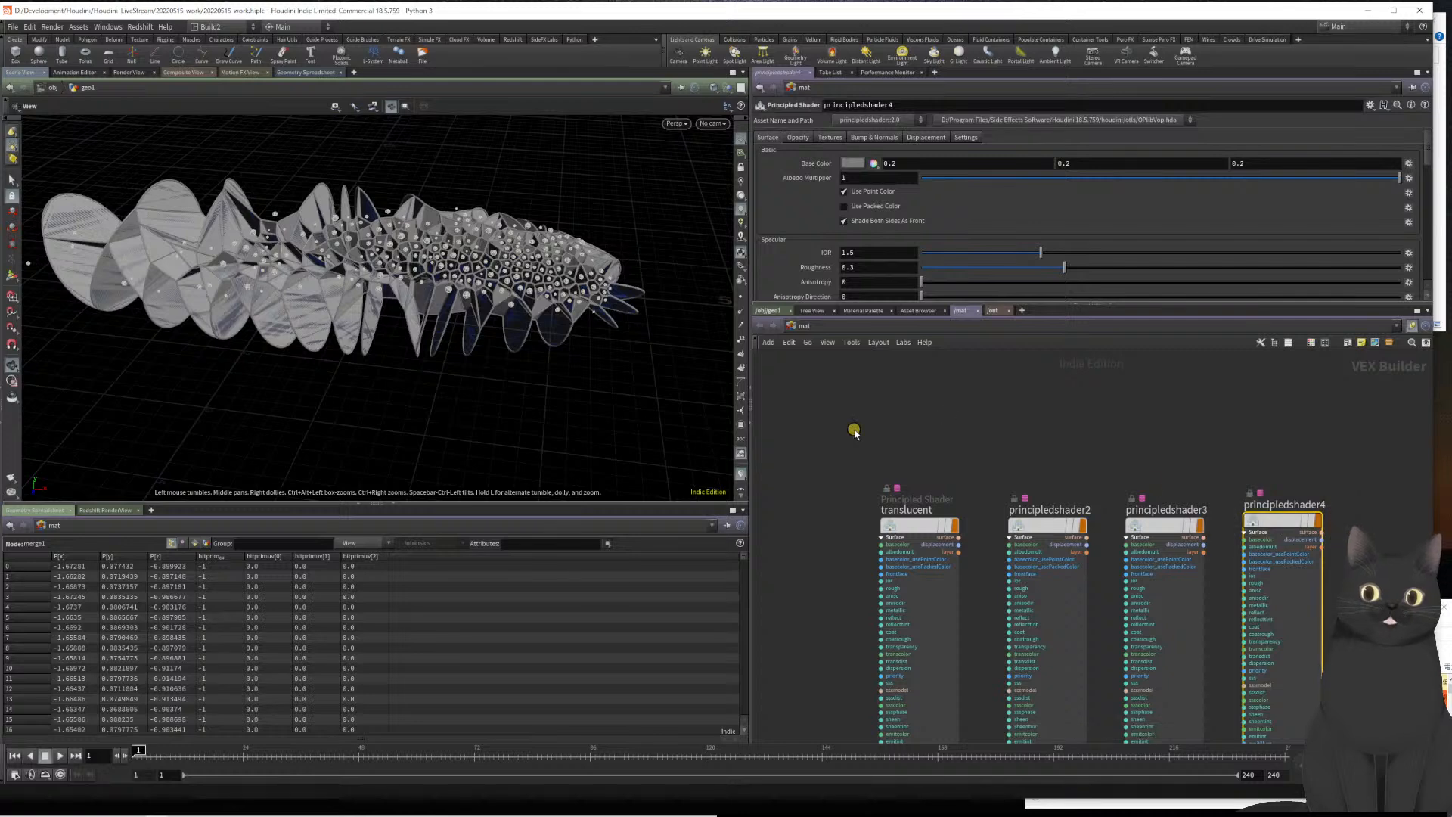
Set the translucent shader's base color to a light gray of 0.75 per channel and its roughness to 0.4
drag(800, 433, 905, 560)
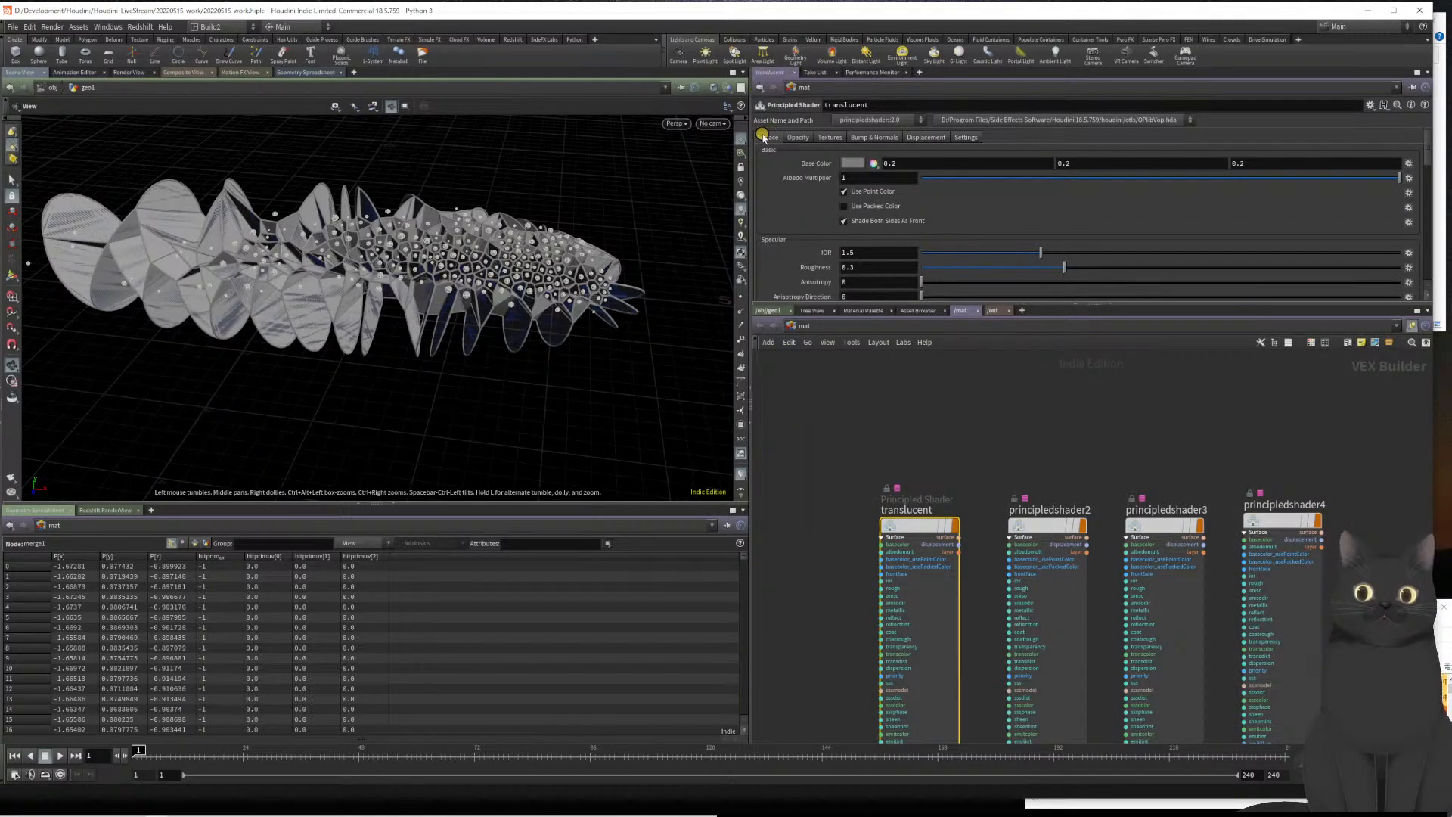
click(852, 162)
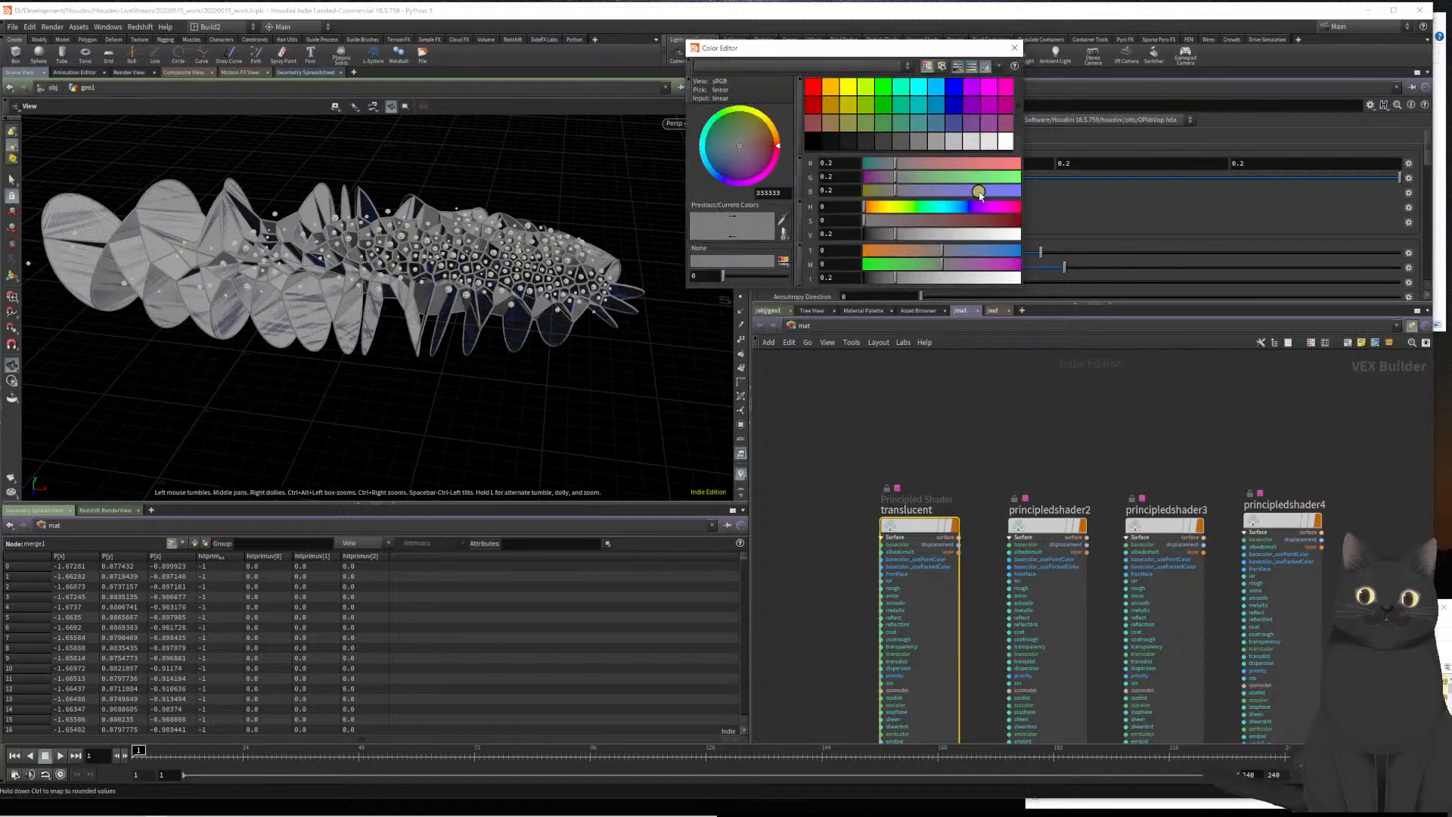
click(990, 141)
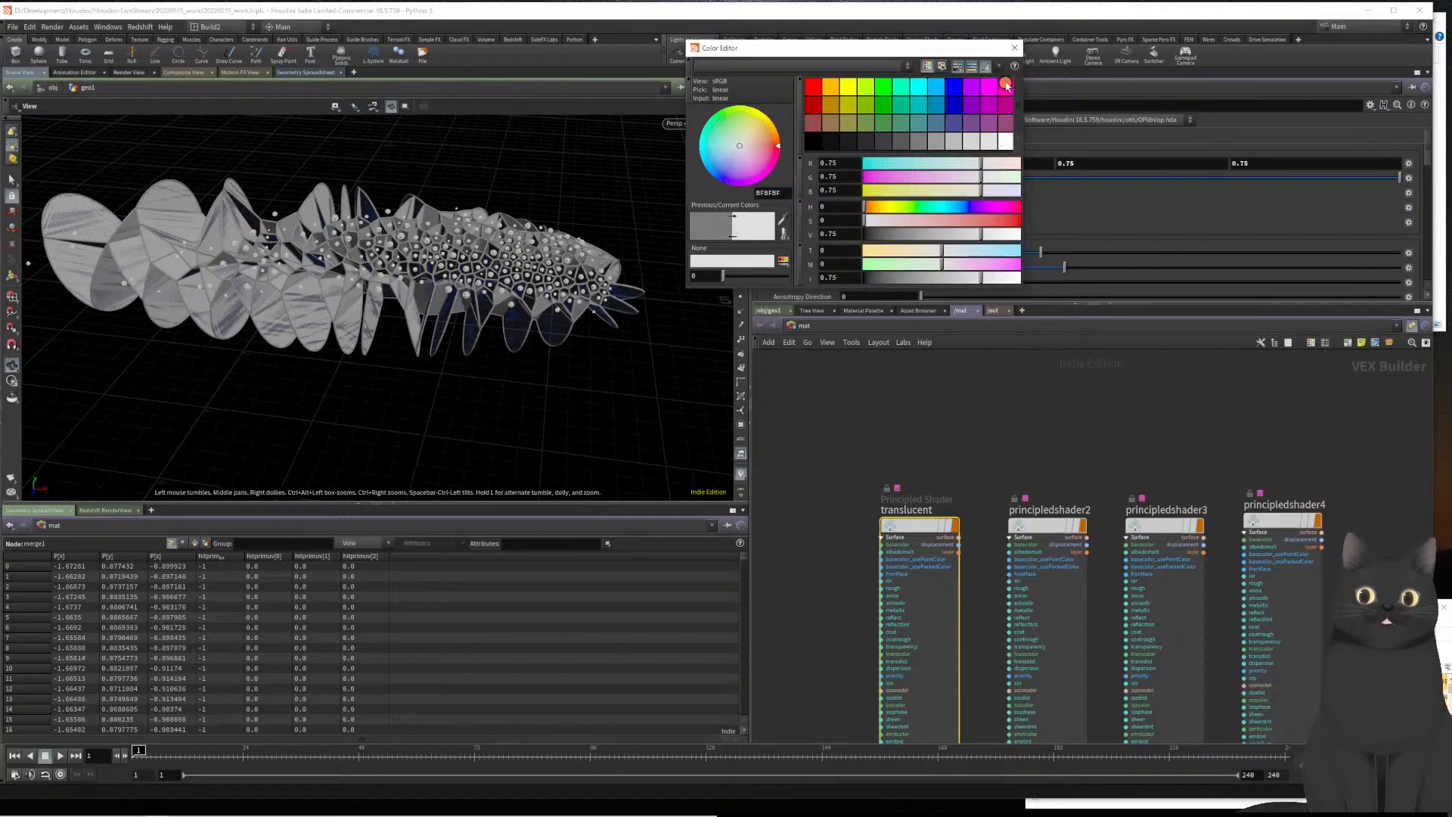
click(1015, 48)
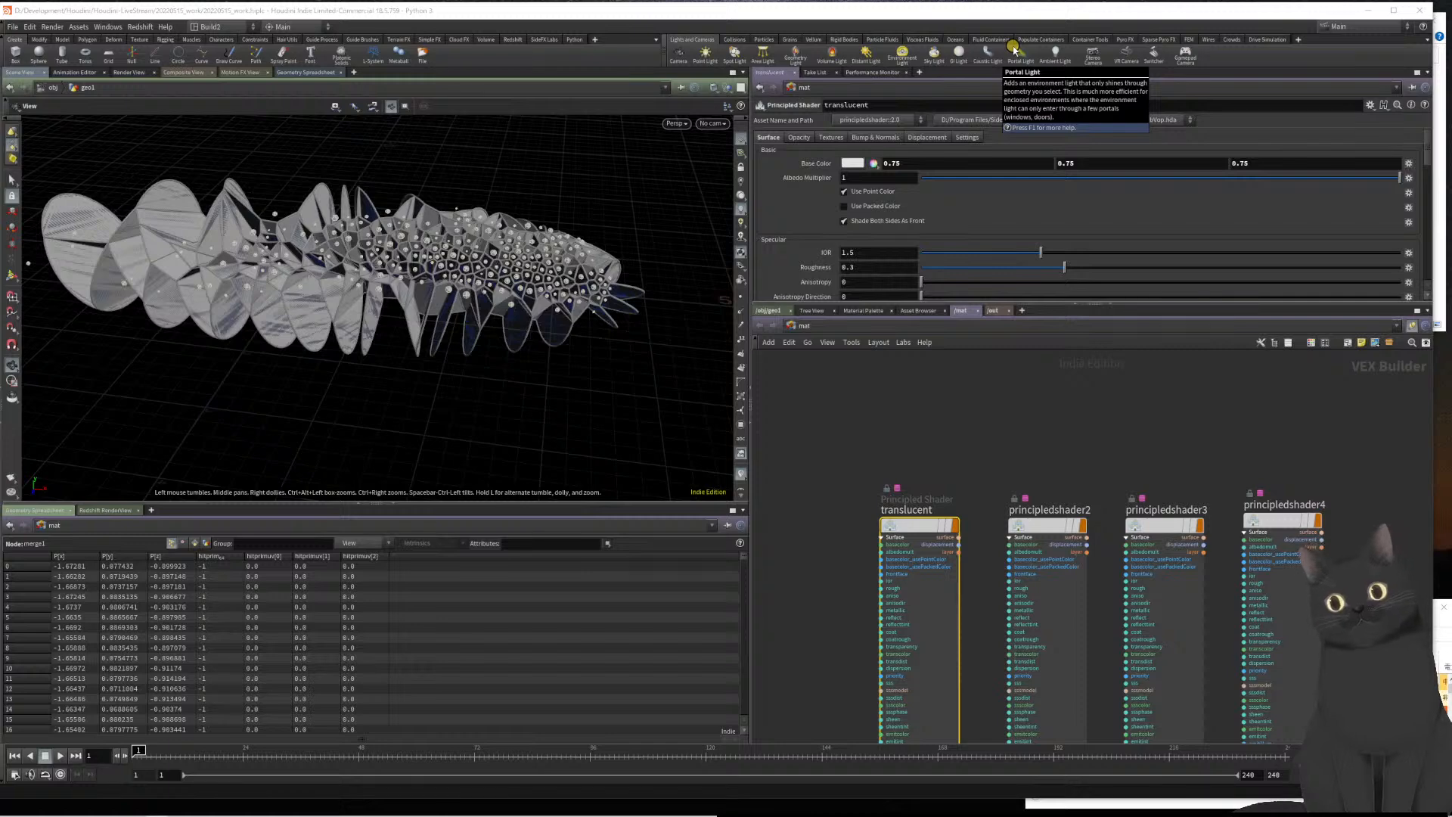
click(872, 270)
key(BackSpace)
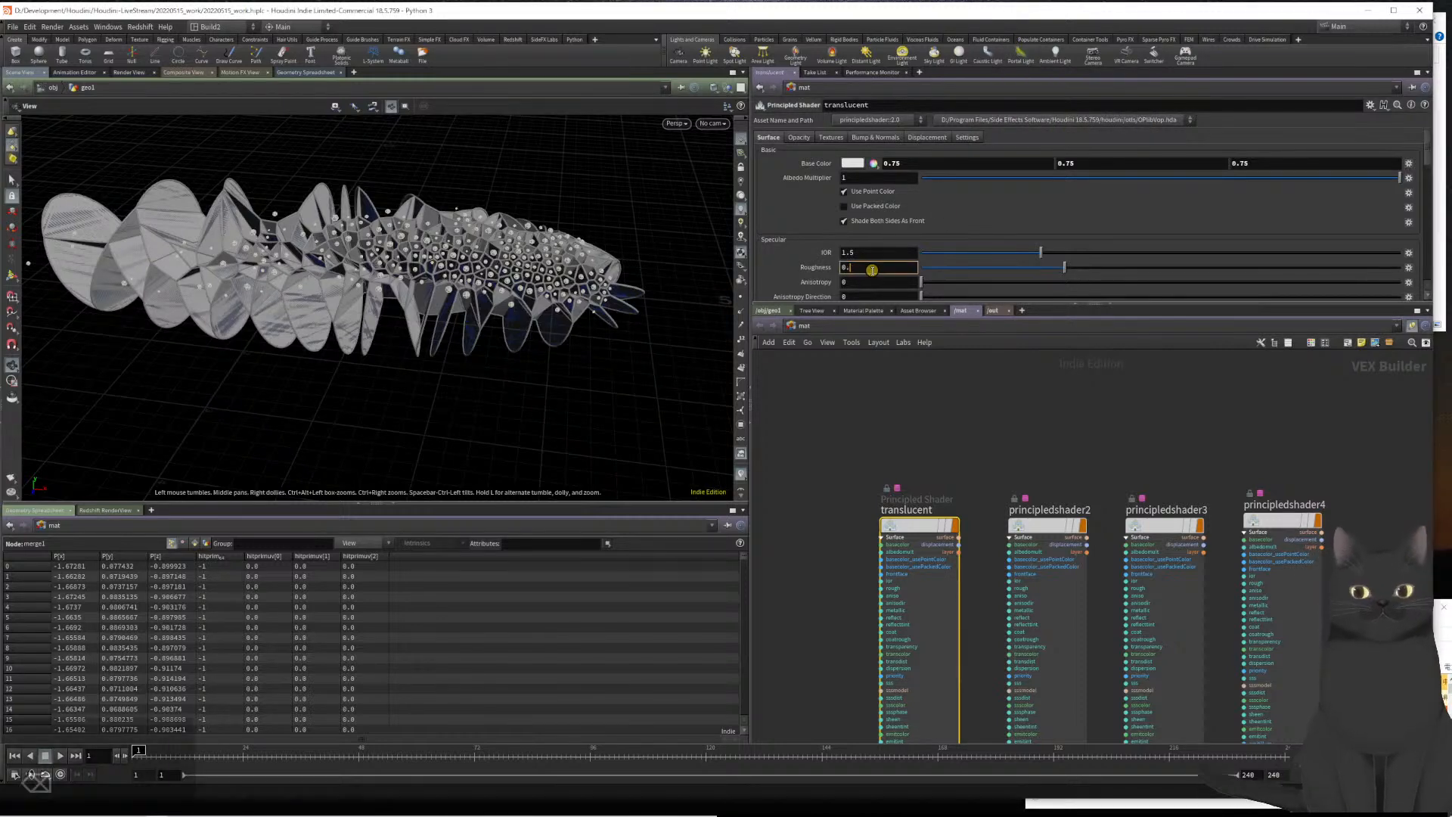
text(4)
key(Return)
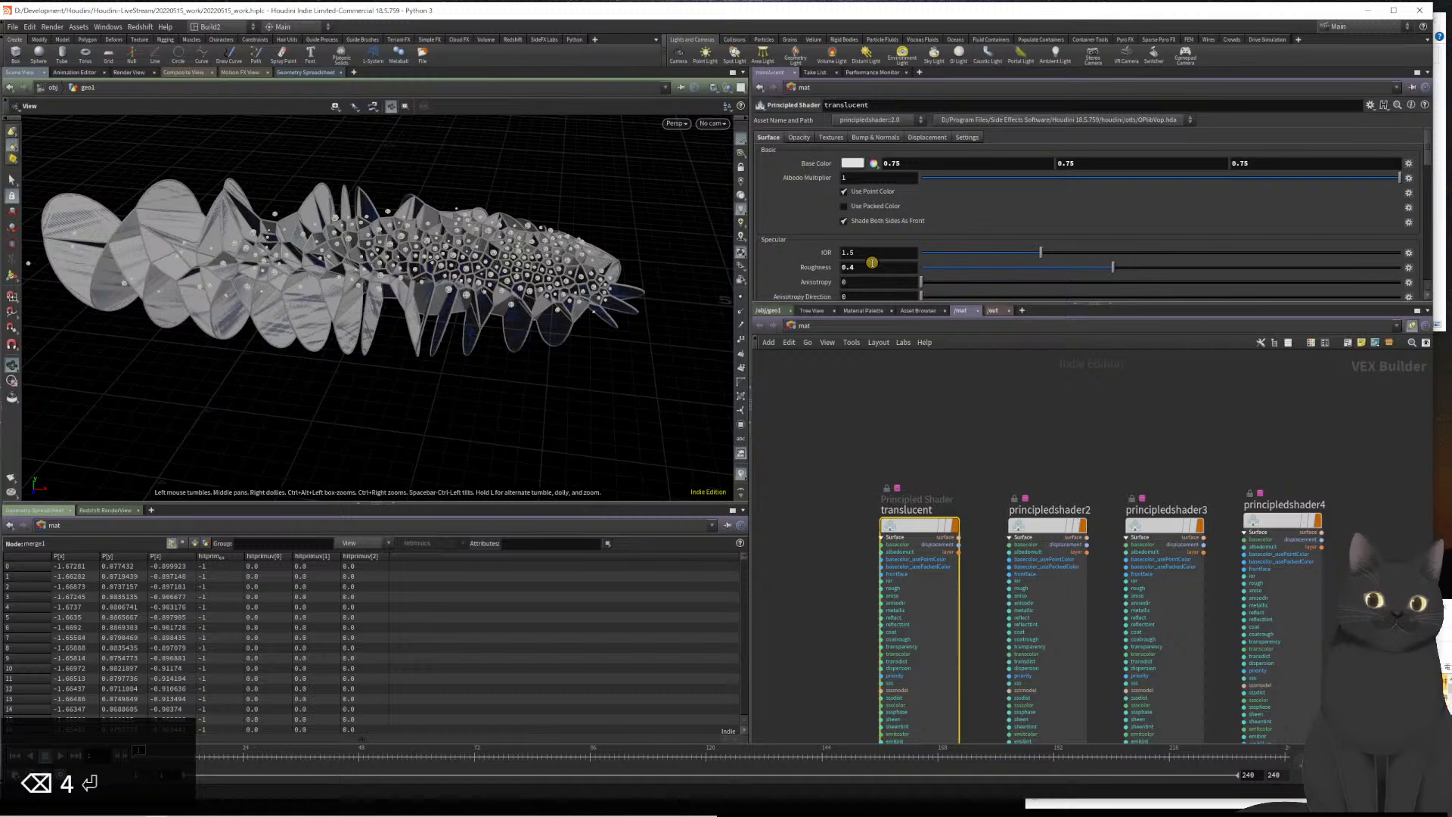
Set the translucent shader's opacity scale to 0.8 and deselect the node
click(794, 139)
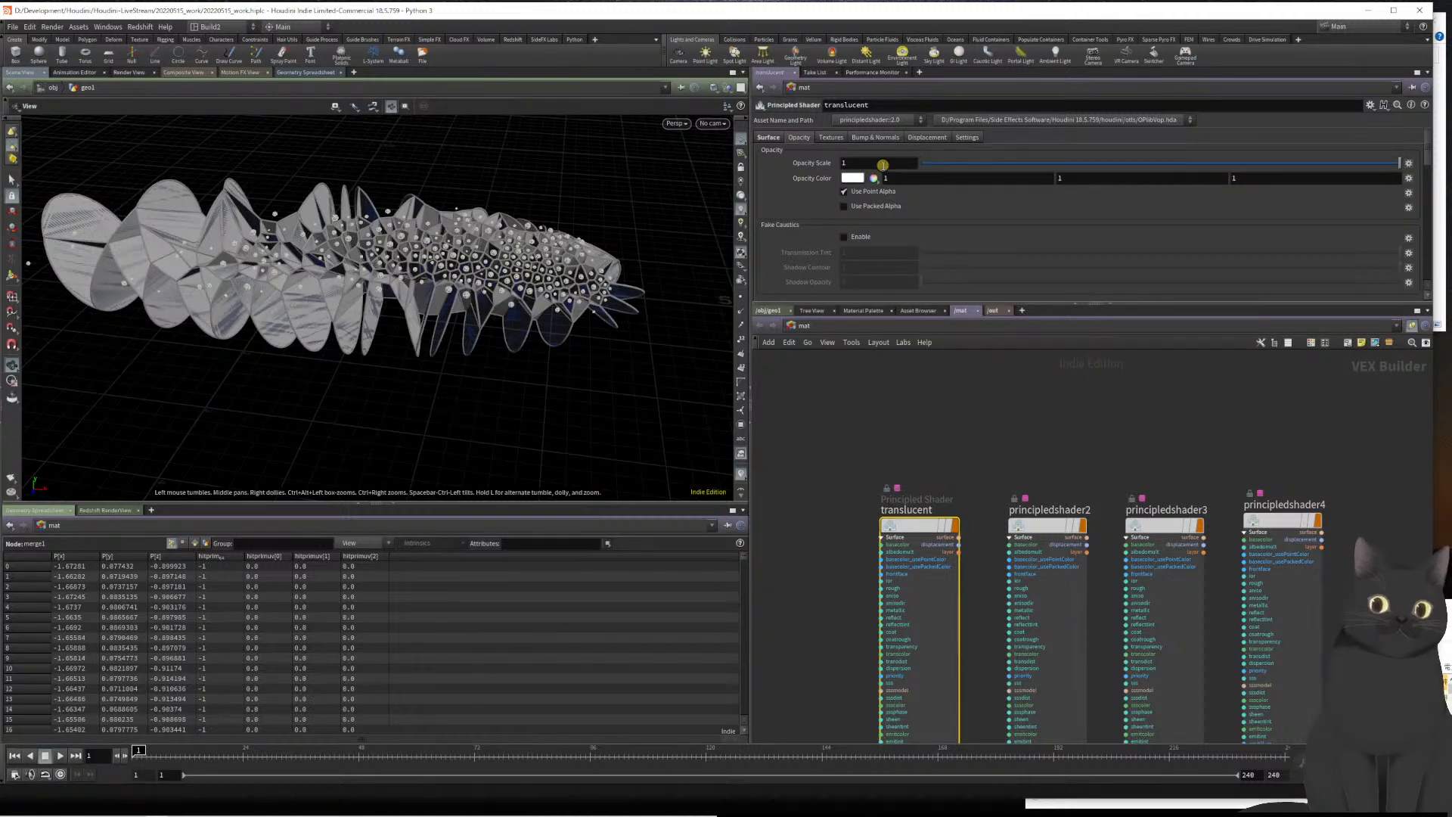
click(782, 164)
text(0.)
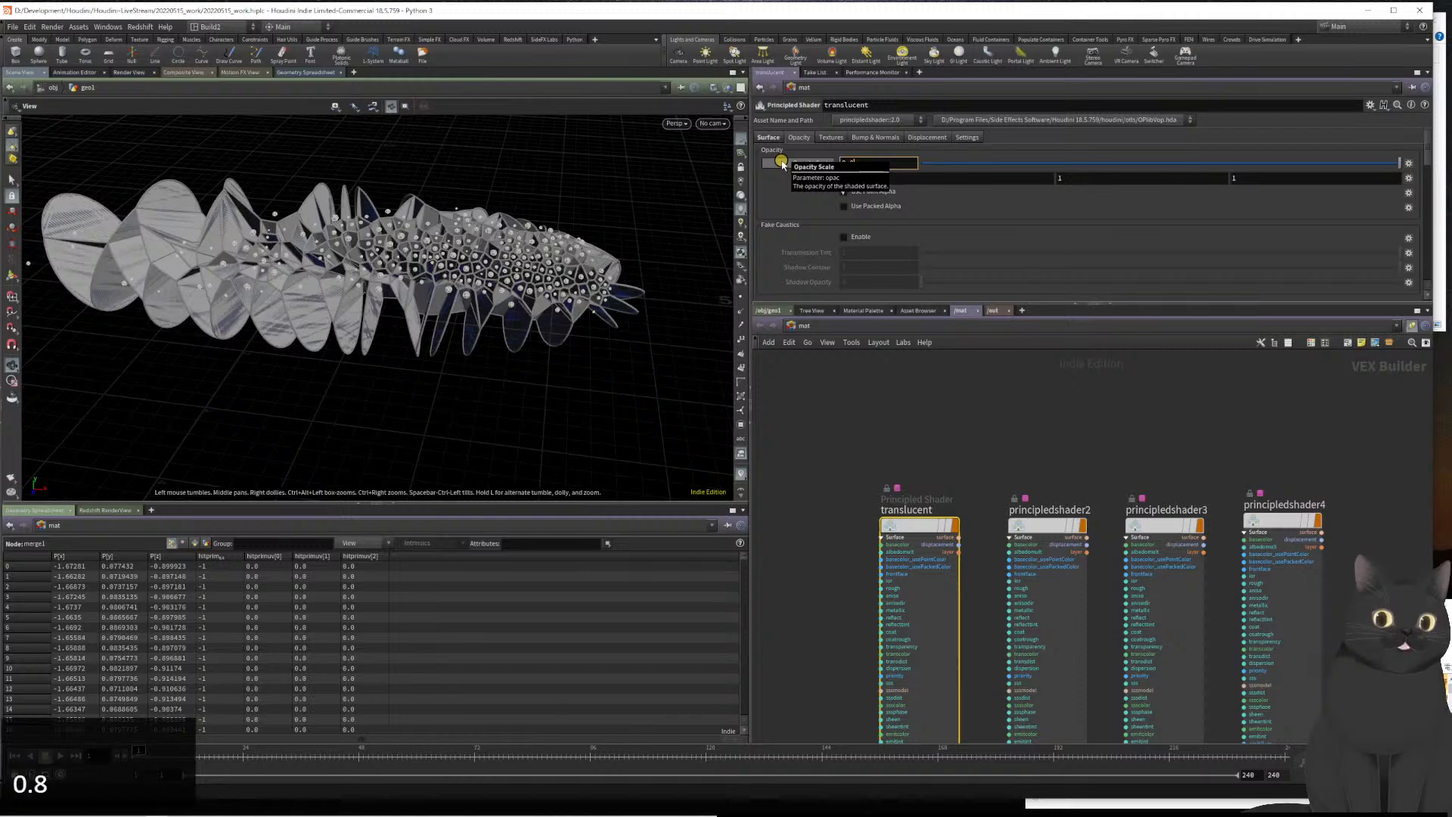
text(8)
key(Return)
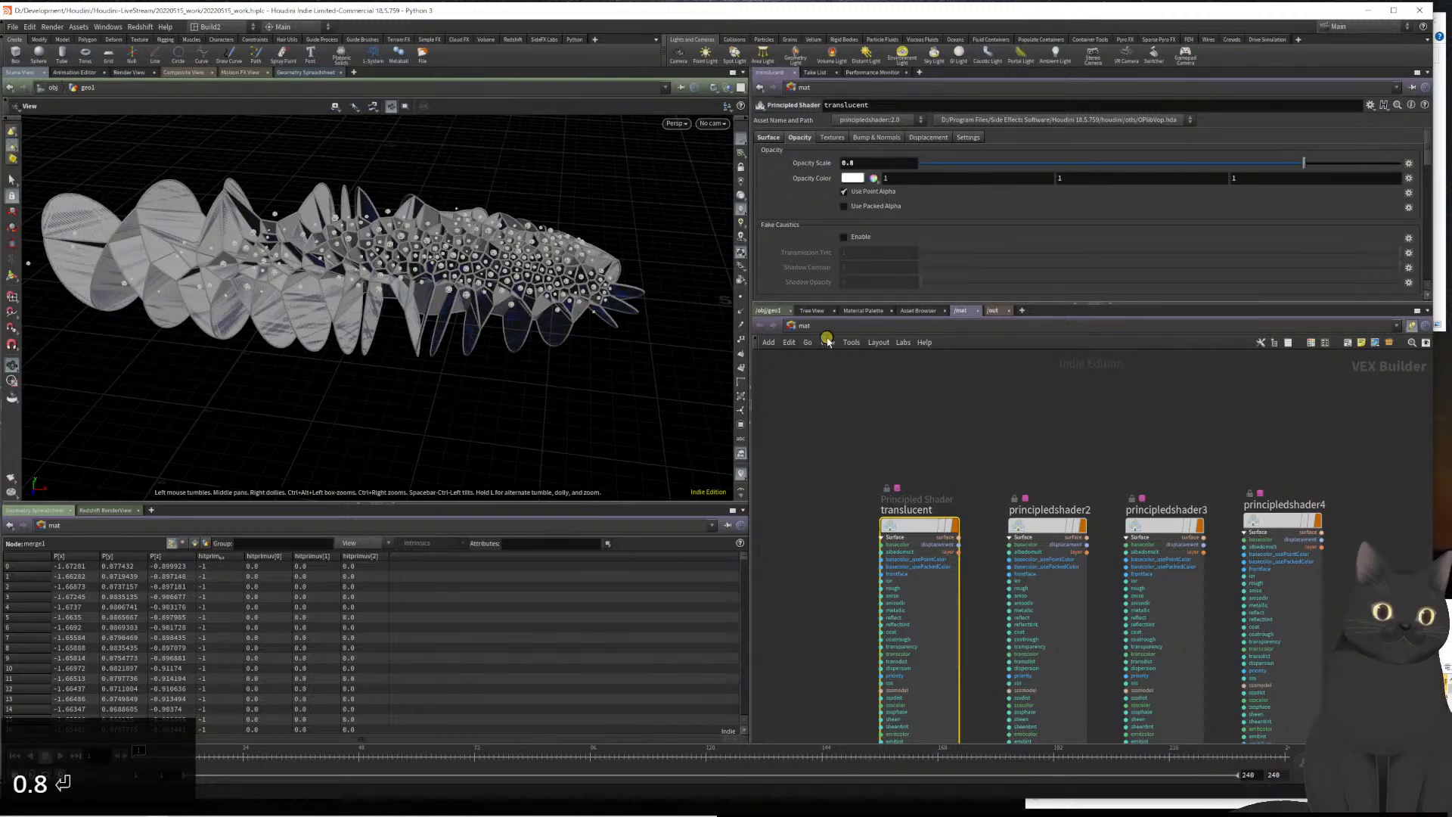
click(805, 545)
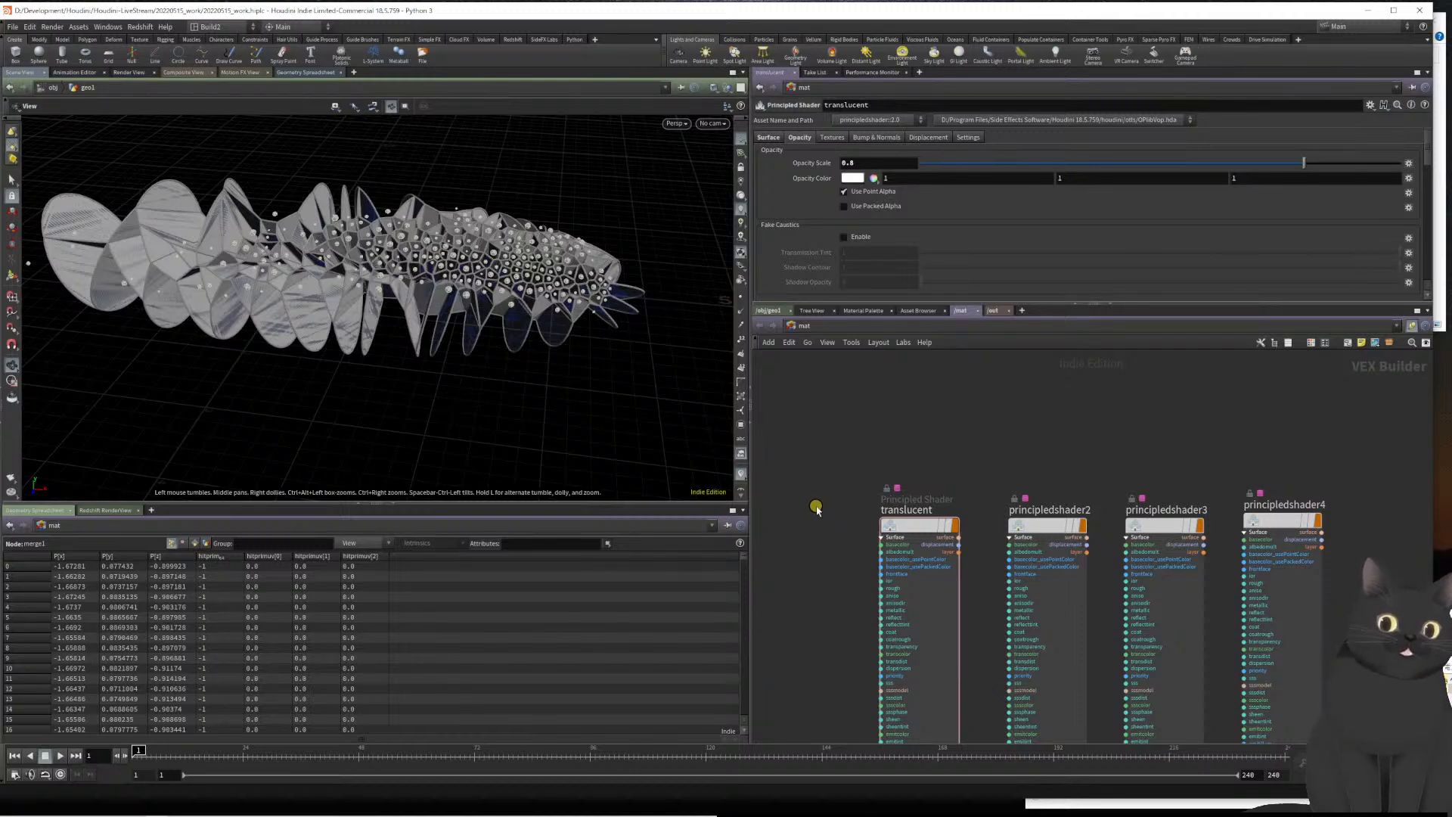
Copy the translucent shader node, and assign translucent from mat to geo1's material1 node with Export Relative Path enabled
click(926, 532)
key(ctrl+c)
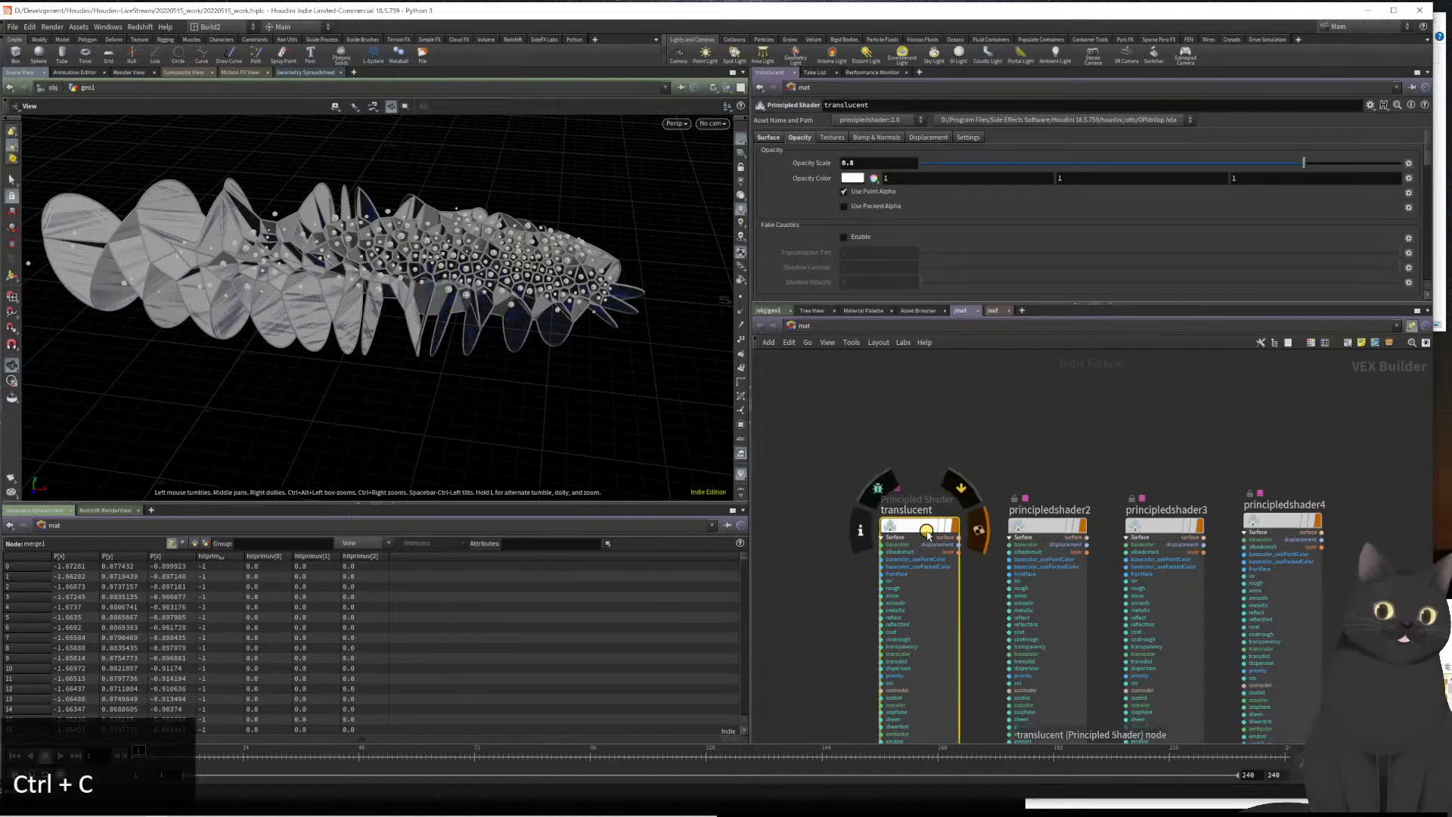
click(767, 311)
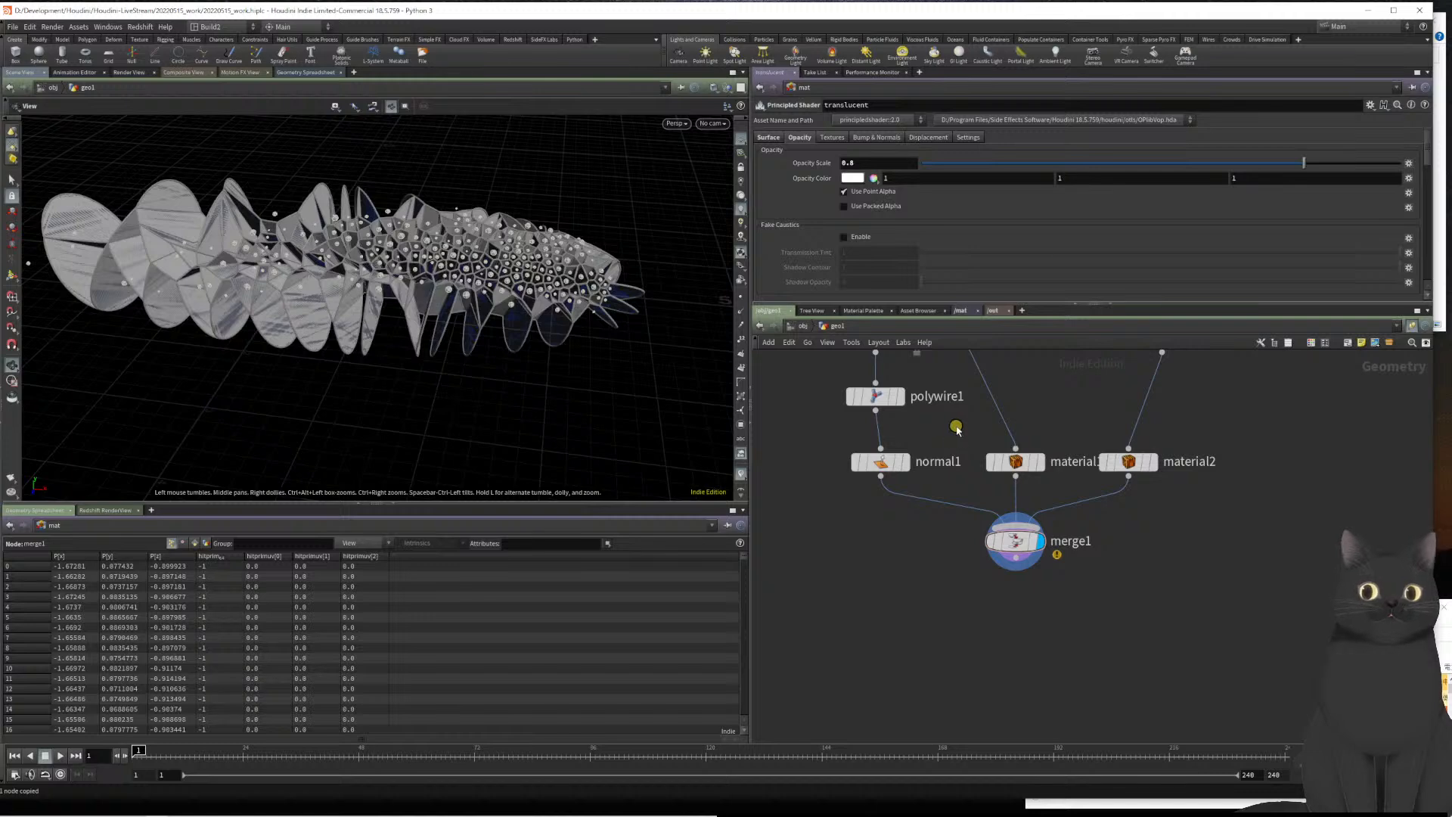
click(1016, 461)
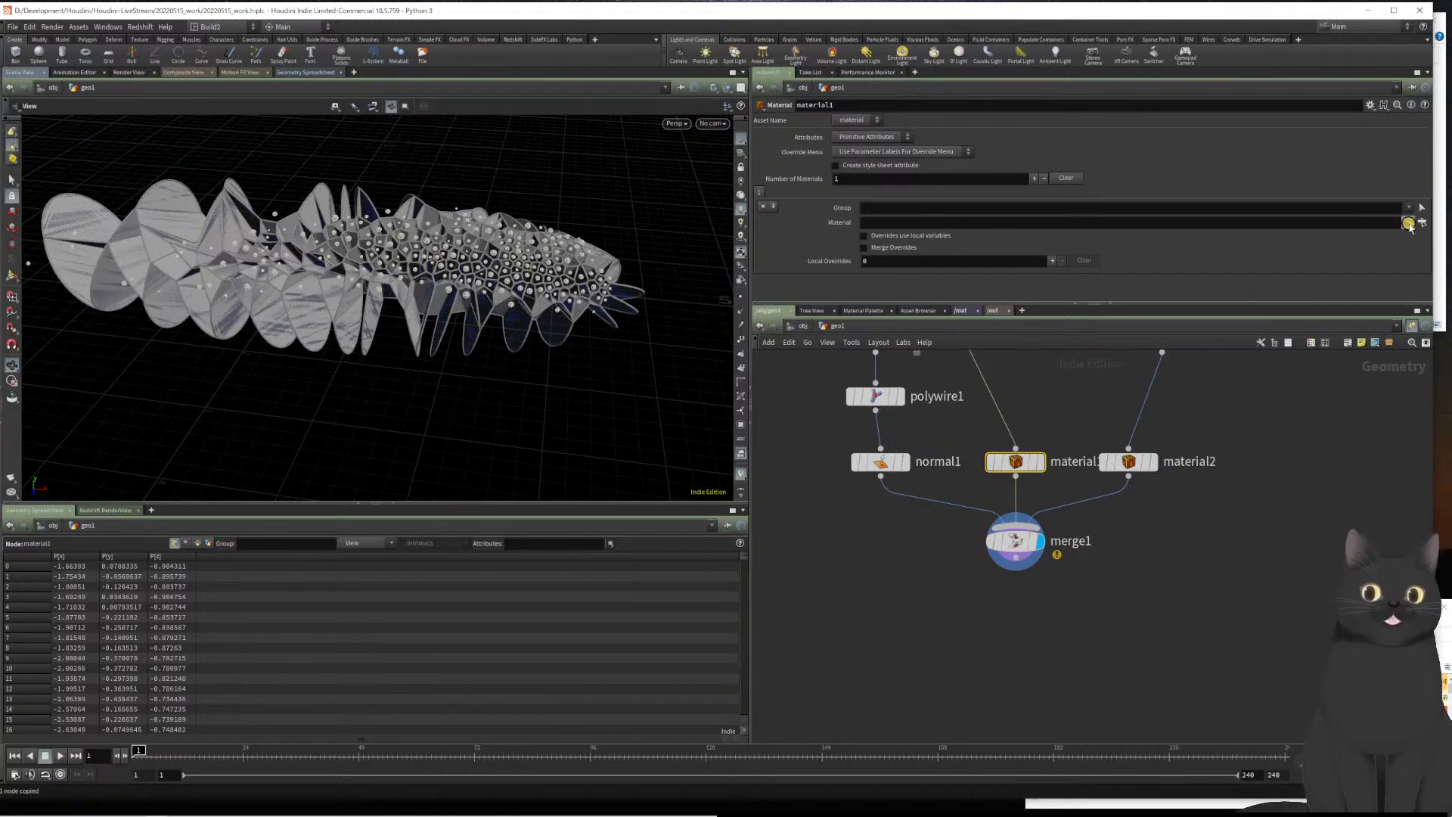
click(1415, 224)
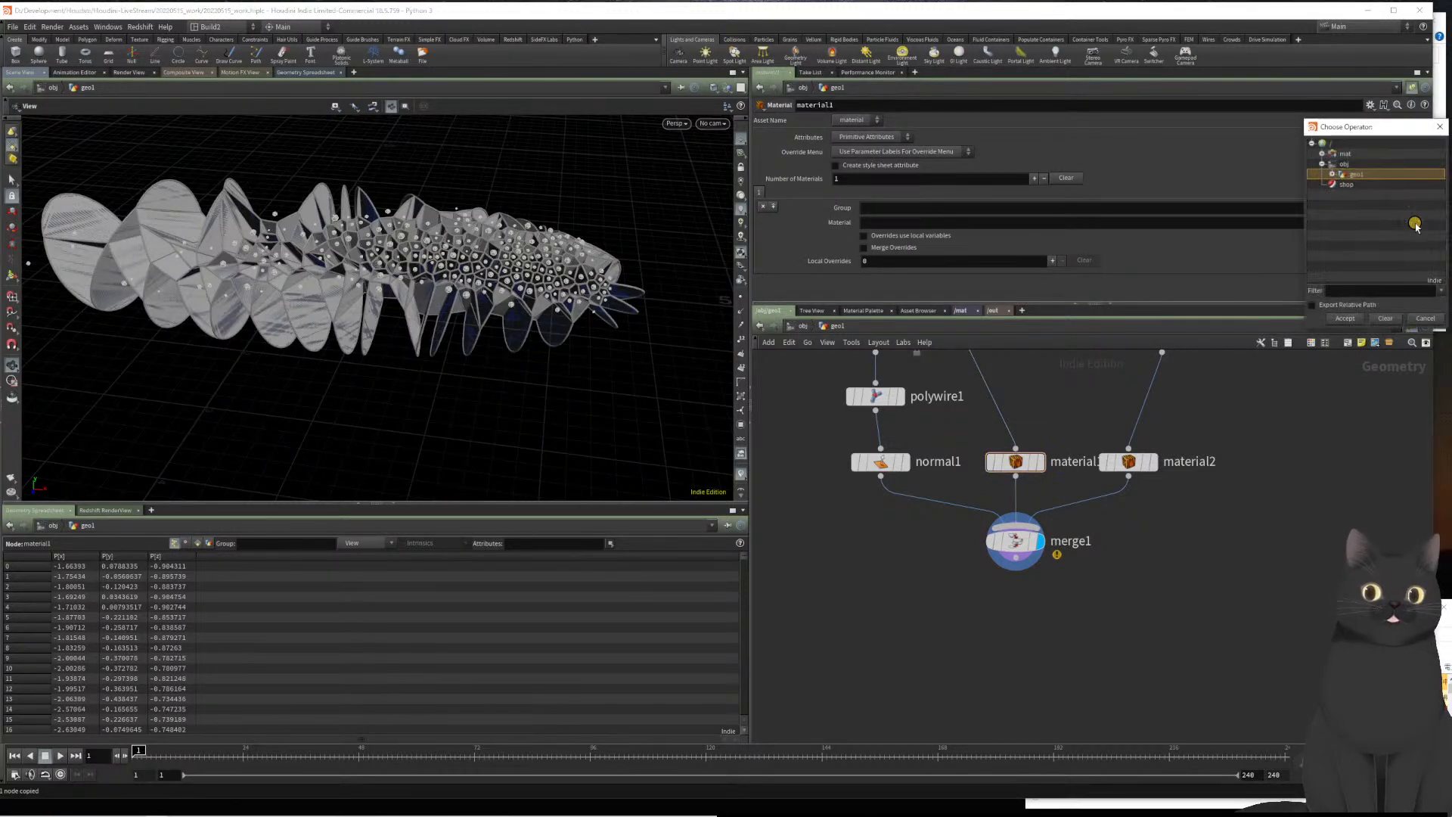
click(1319, 155)
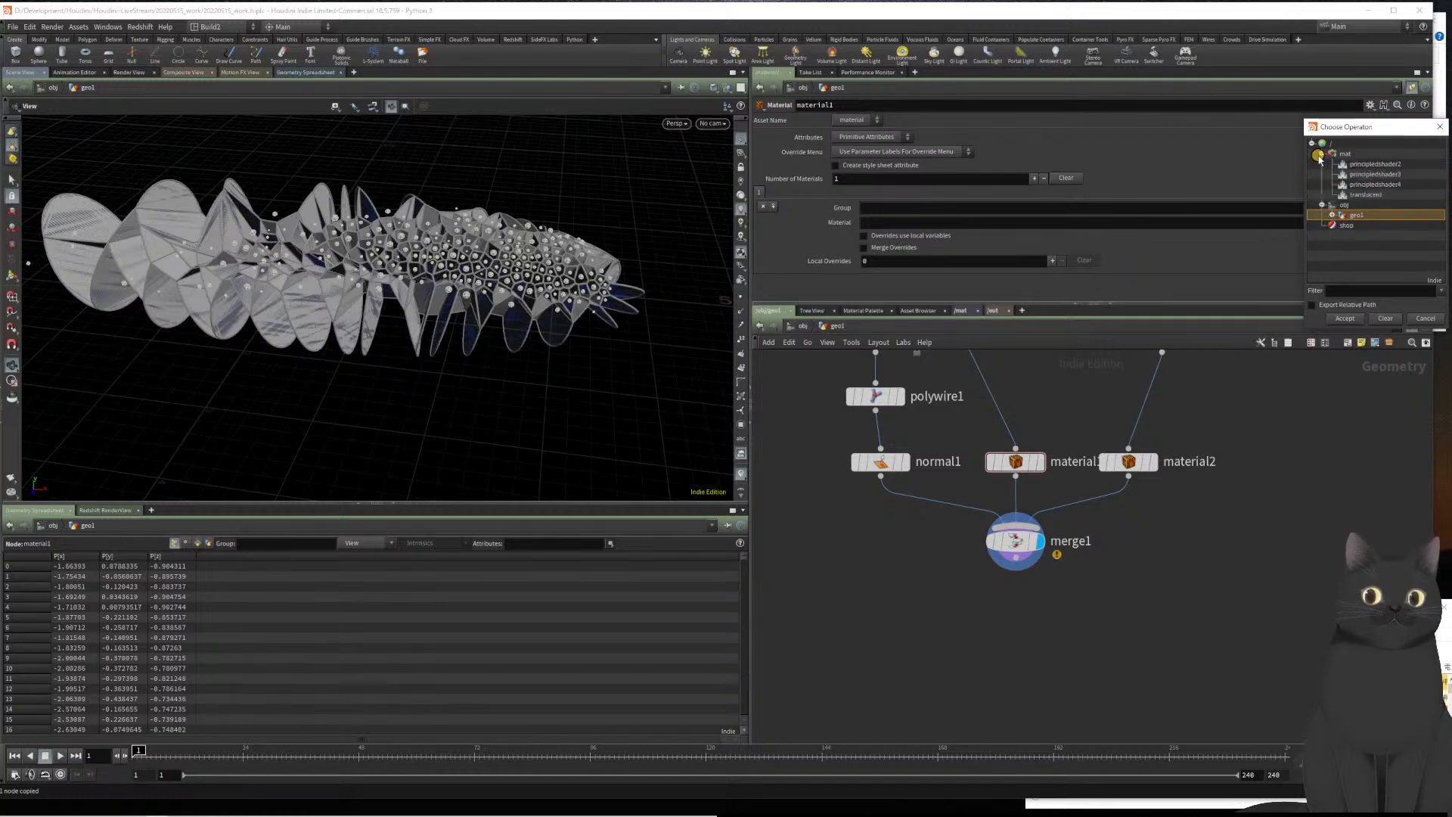
click(1366, 195)
click(1320, 304)
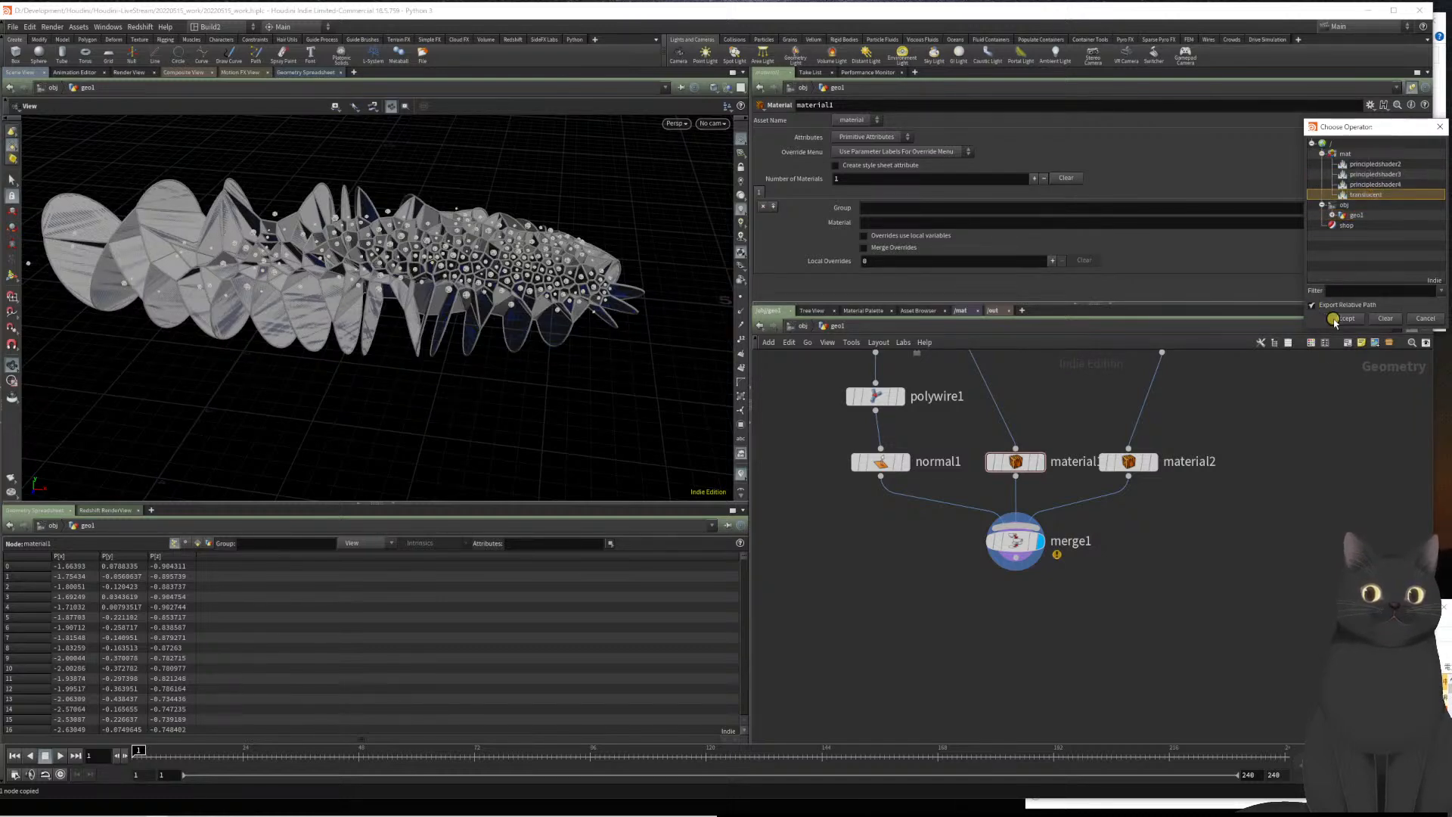
click(1345, 318)
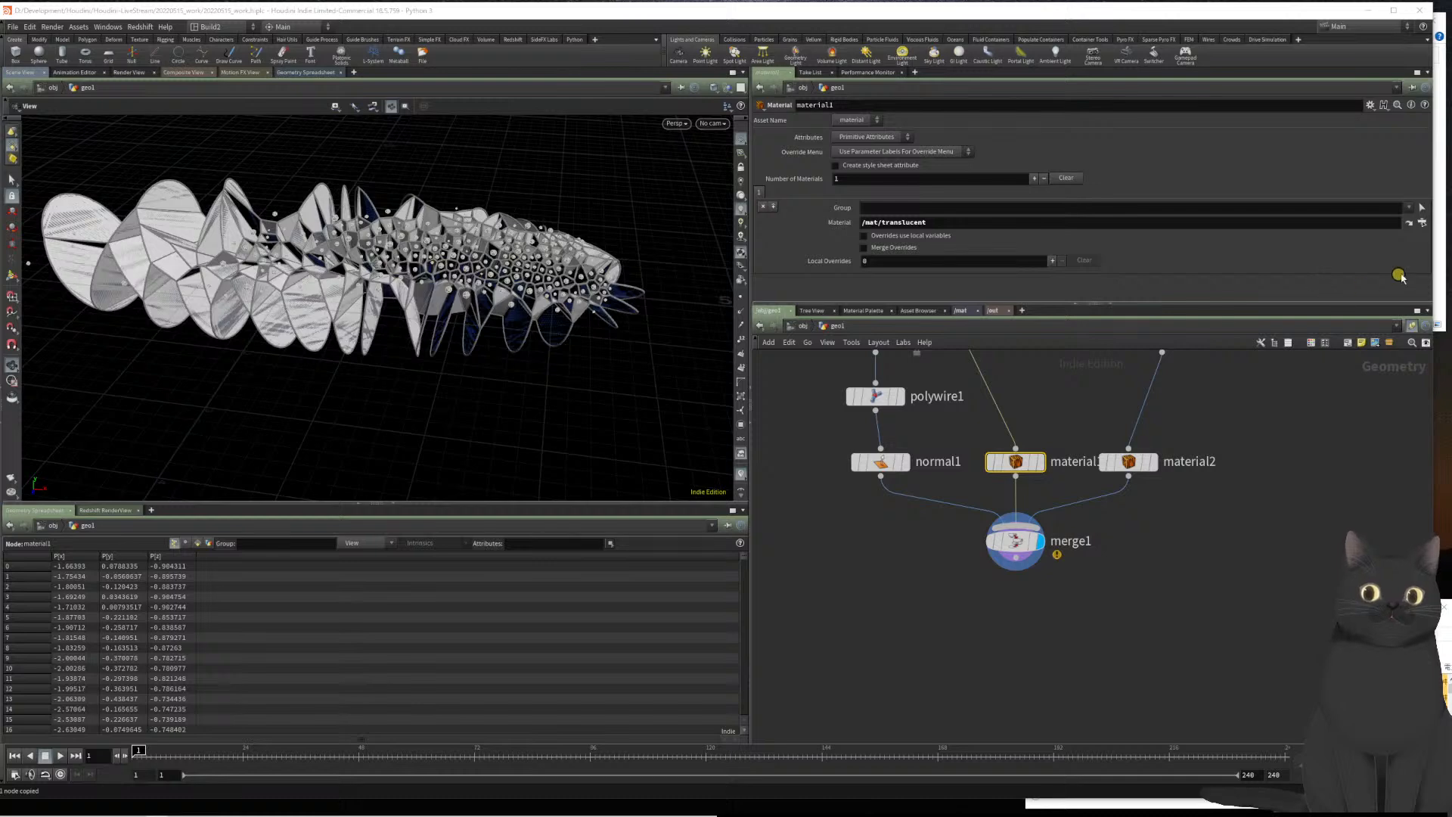
Try choosing translucent again from mat as material1's material, working with the Export Relative Path option
click(1422, 222)
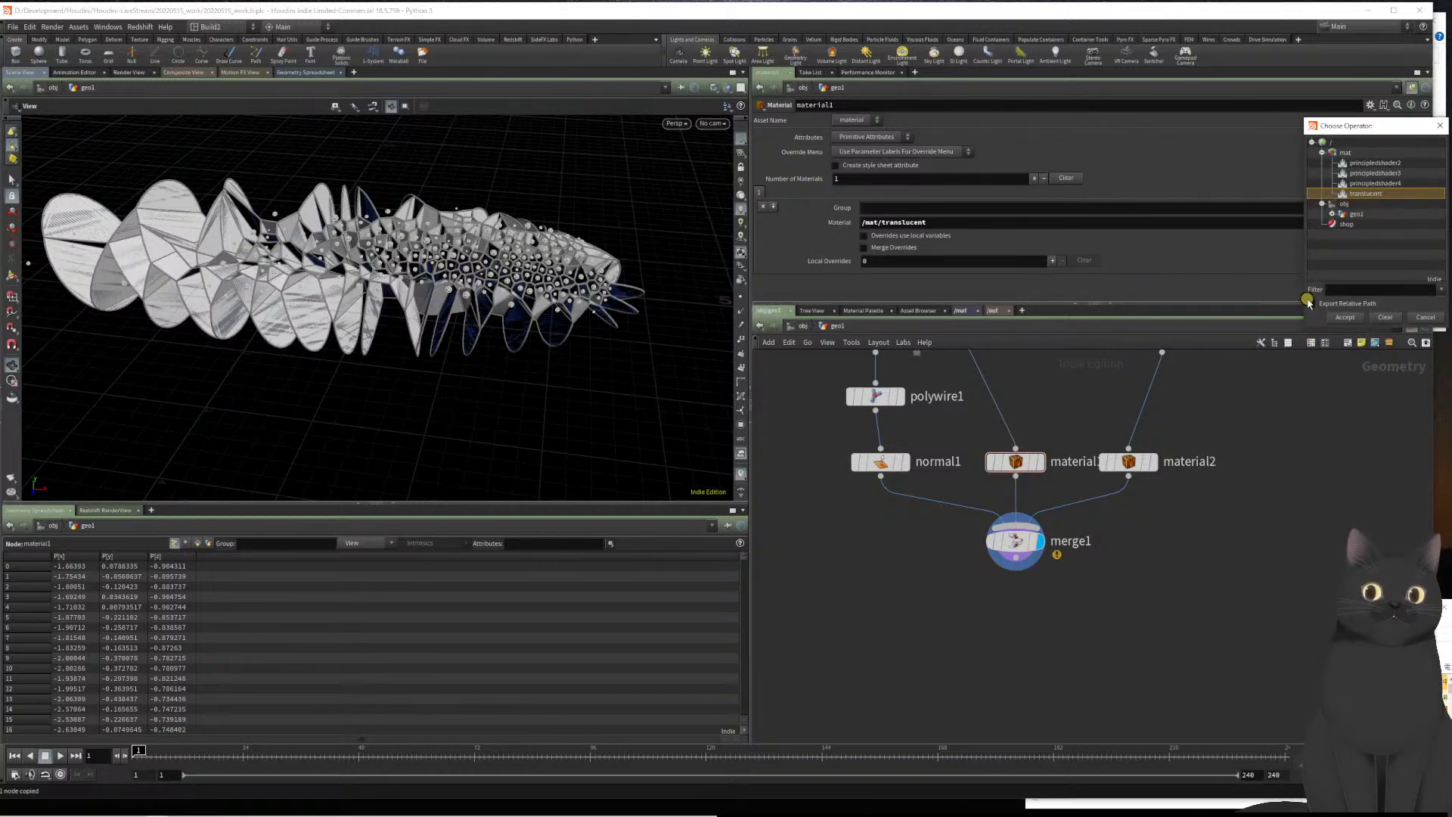
click(1345, 318)
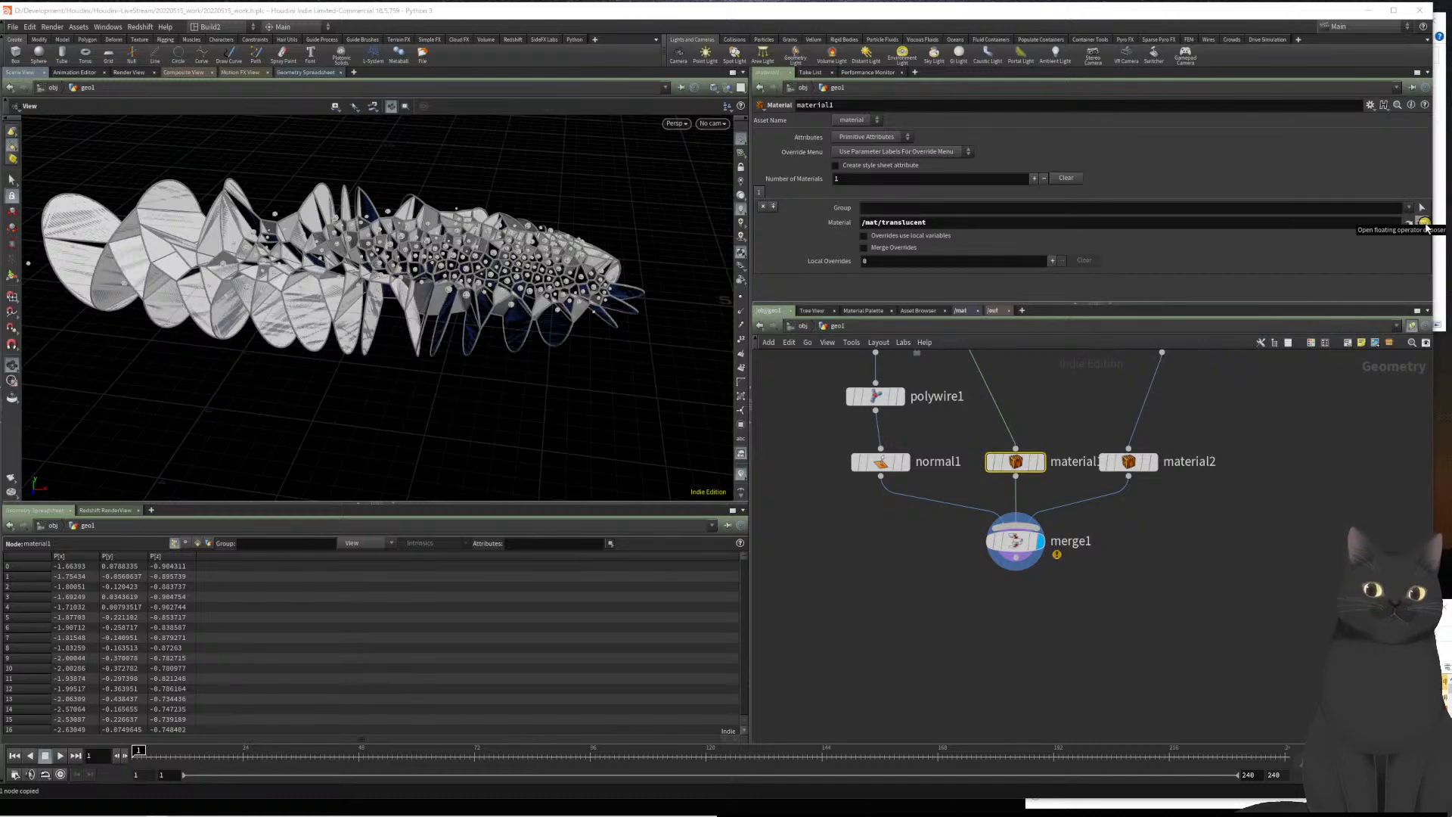
click(1425, 223)
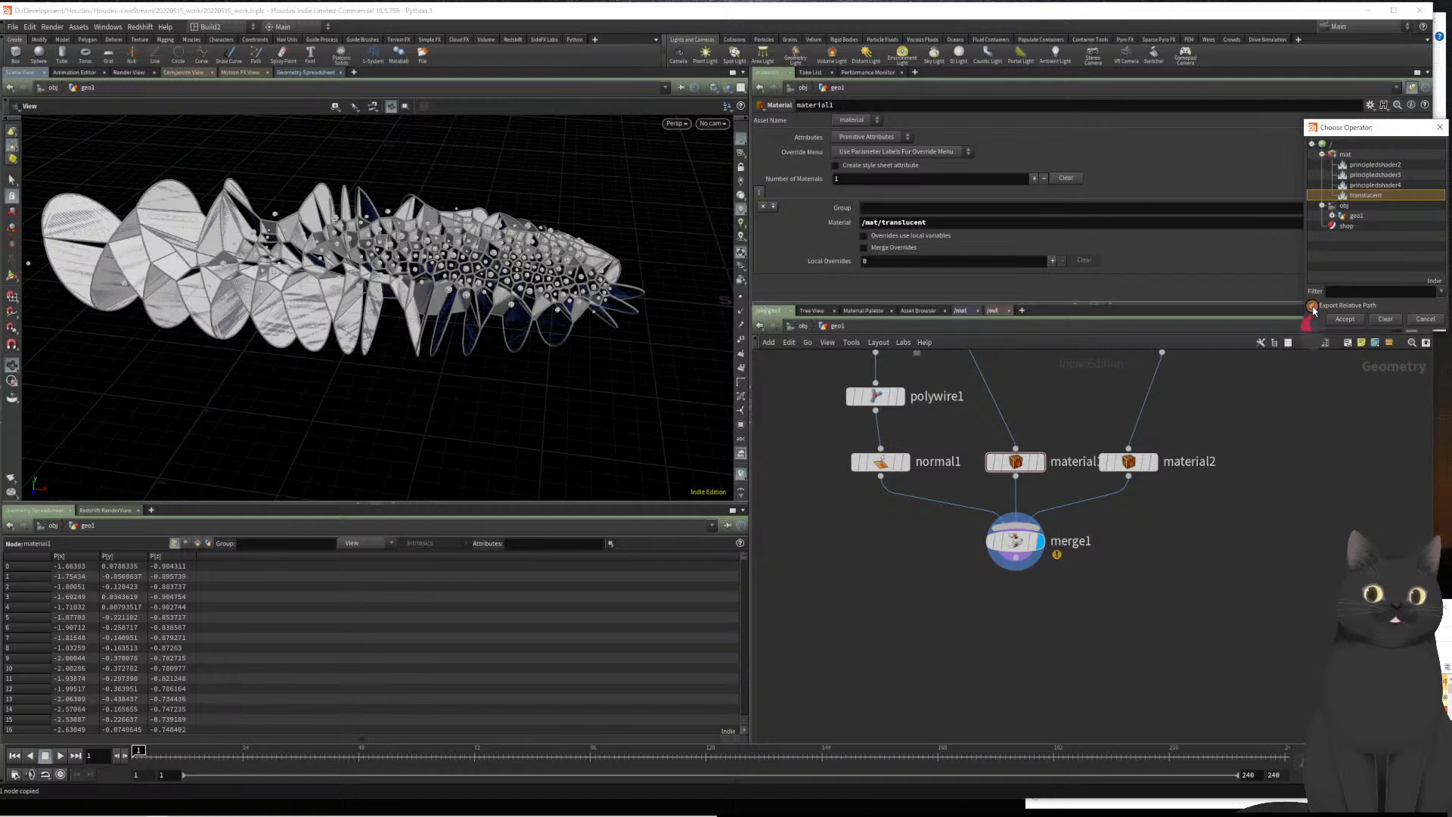
double_click(1362, 196)
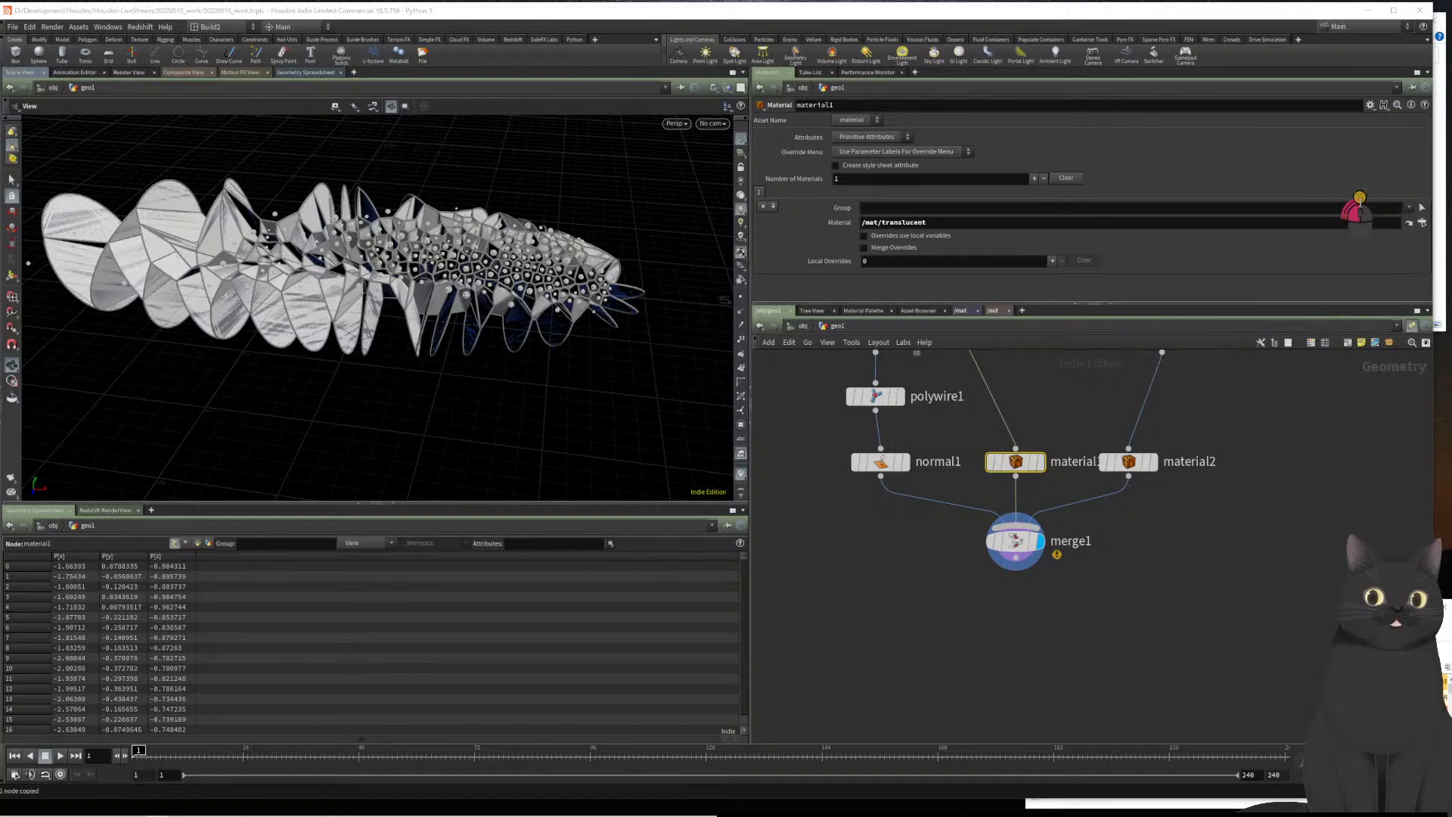
click(955, 226)
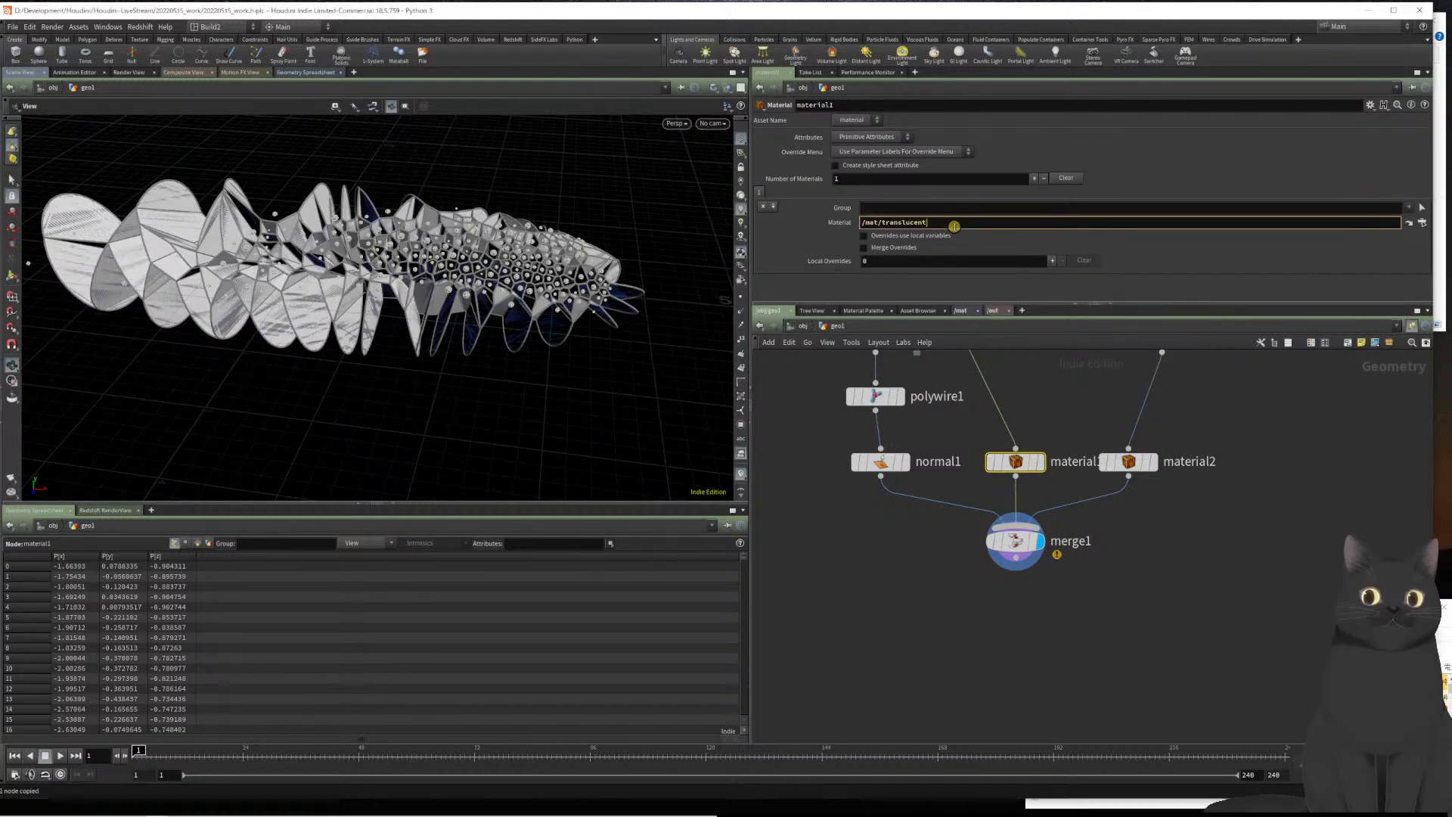
click(829, 590)
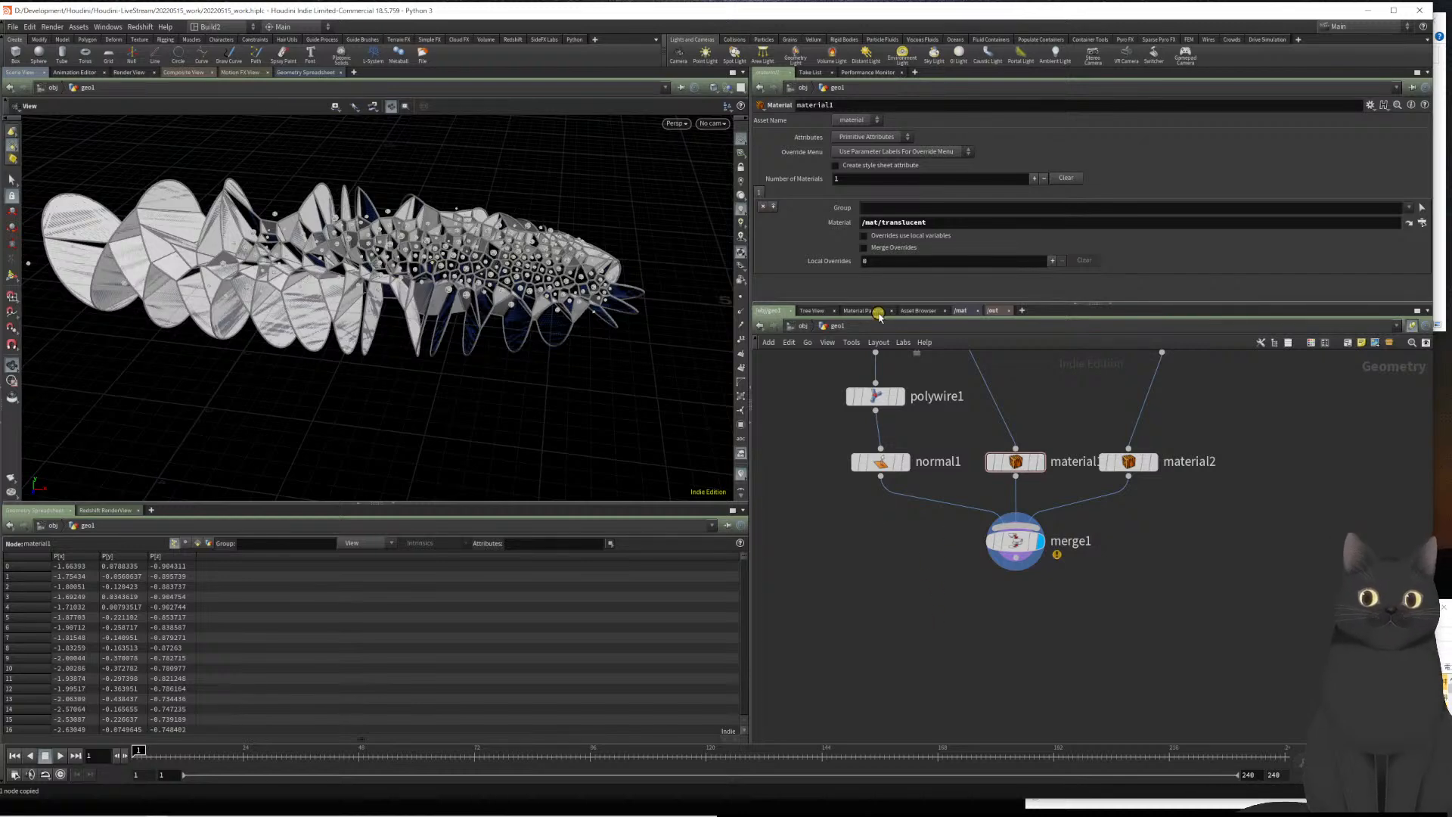
Rename principledshader2 in the mat network to metal and copy the renamed node
click(961, 310)
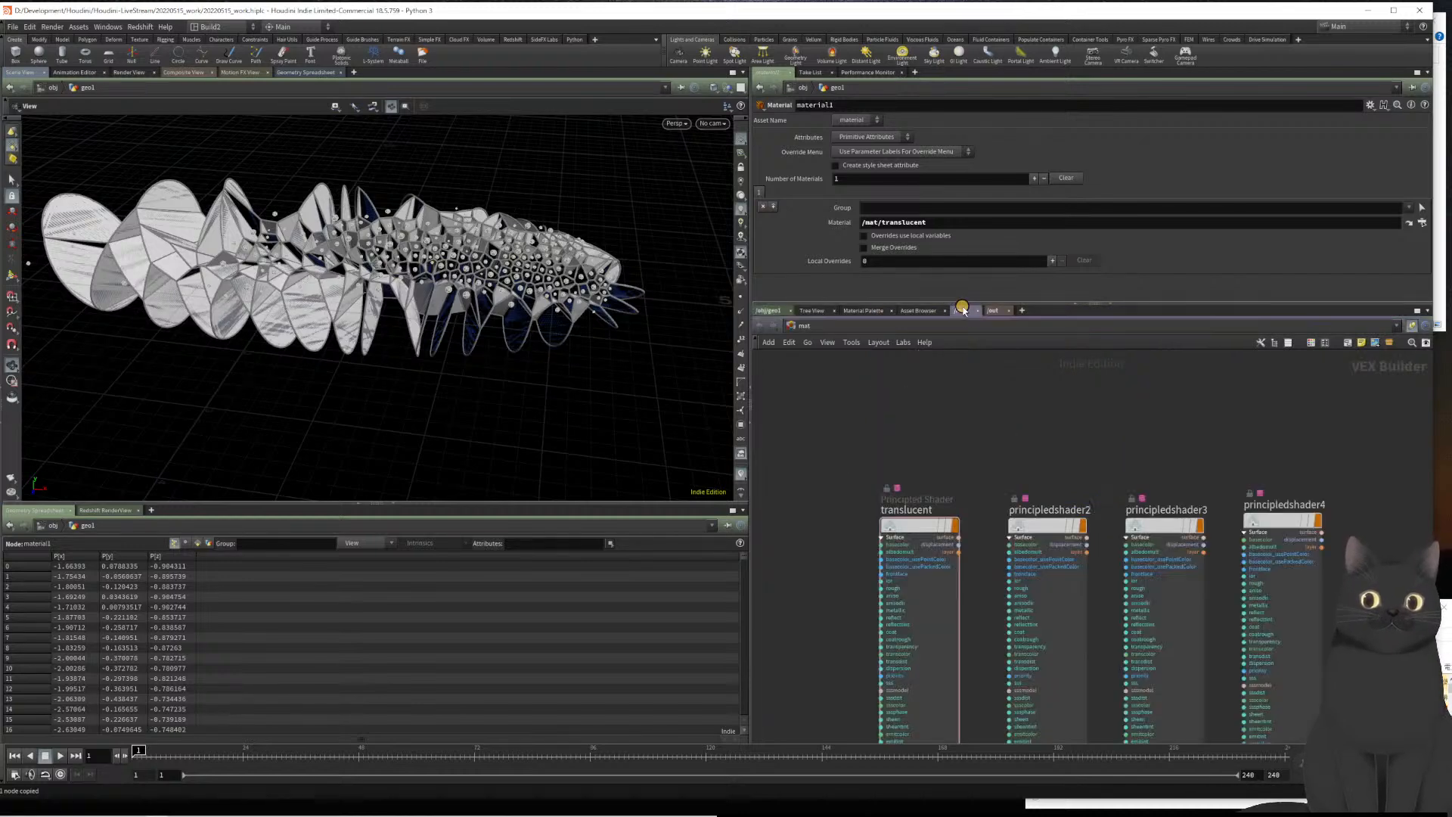
click(1028, 522)
double_click(1040, 509)
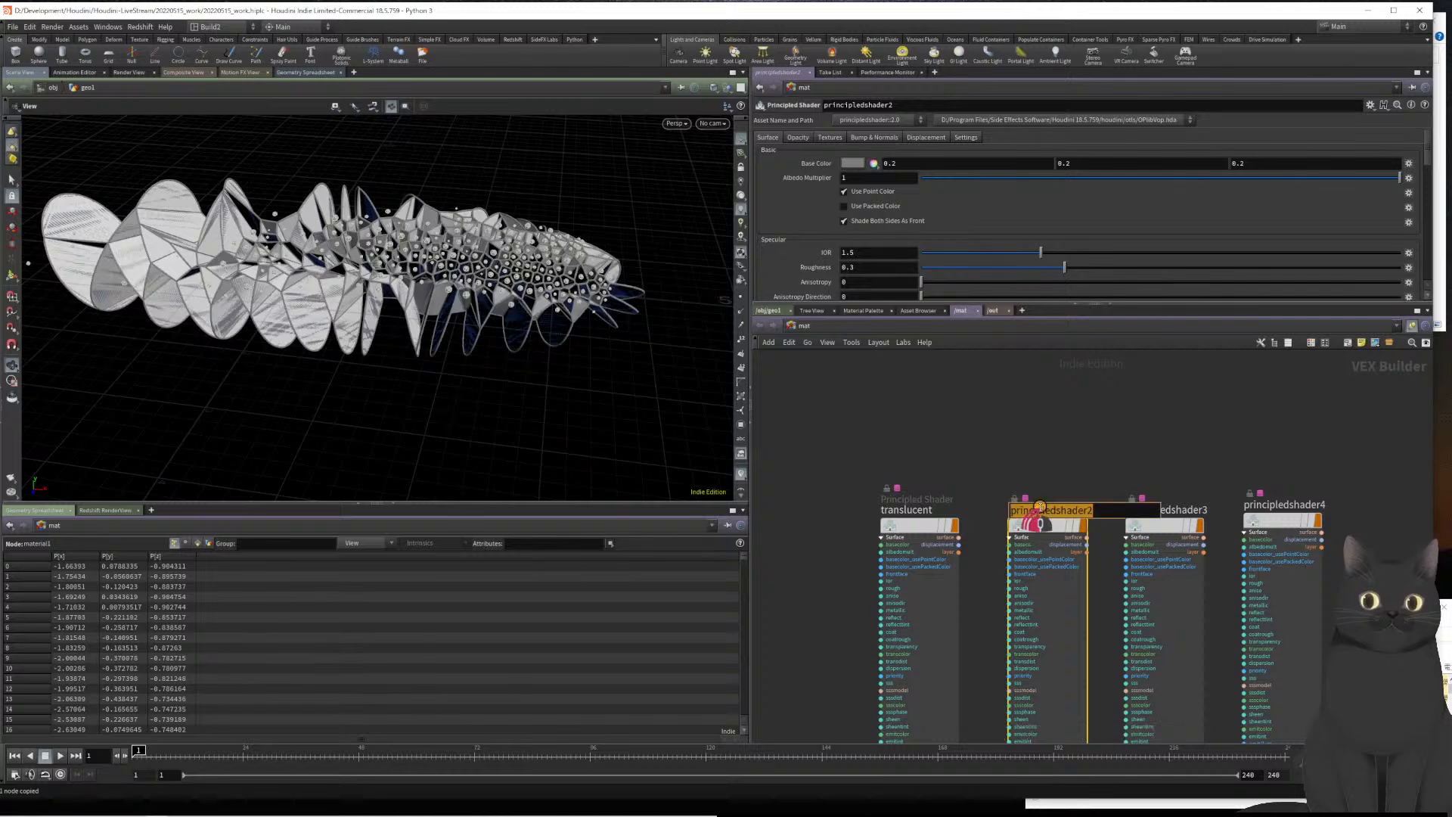
text(metal)
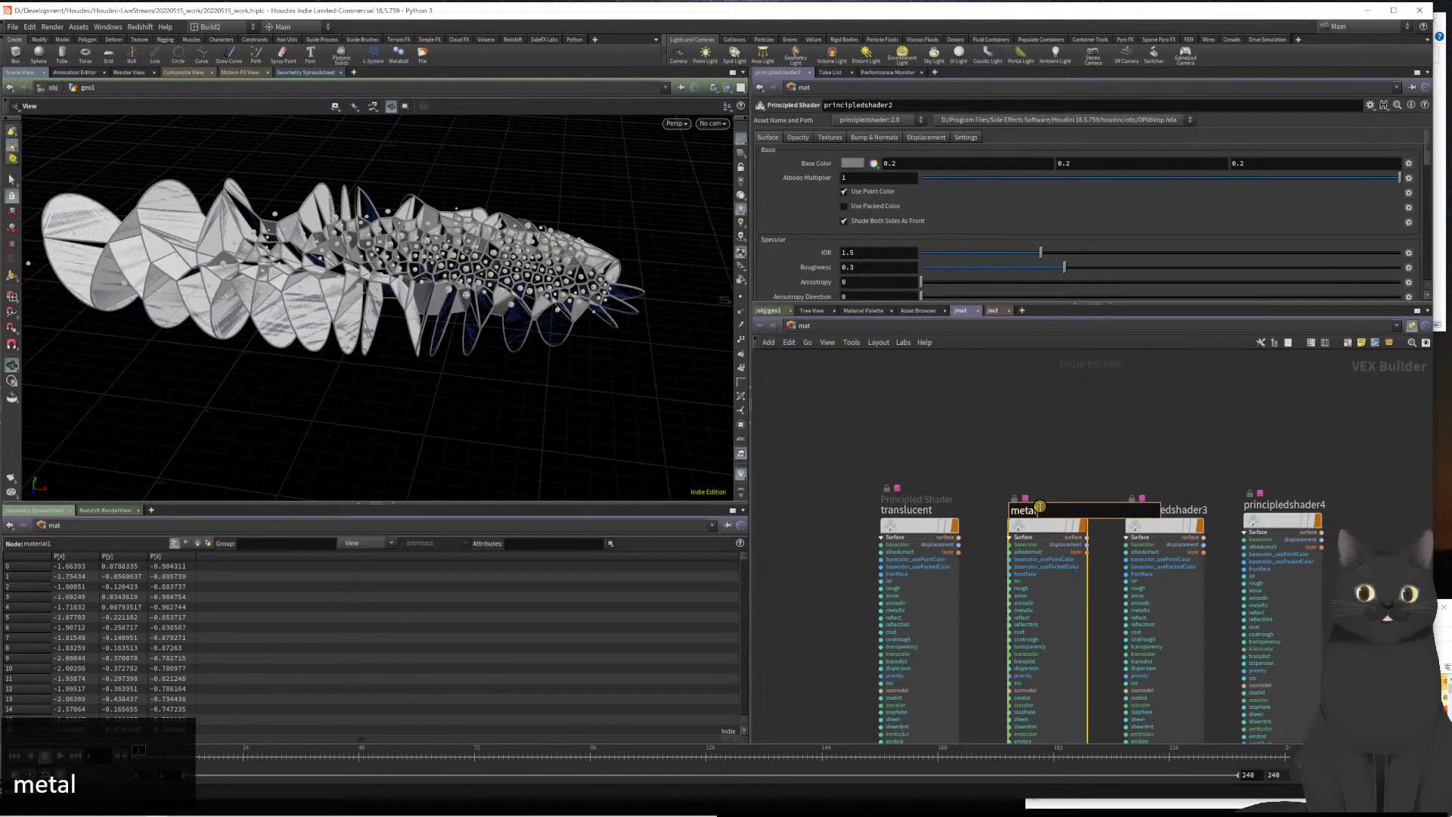
key(Return)
drag(992, 460, 1145, 606)
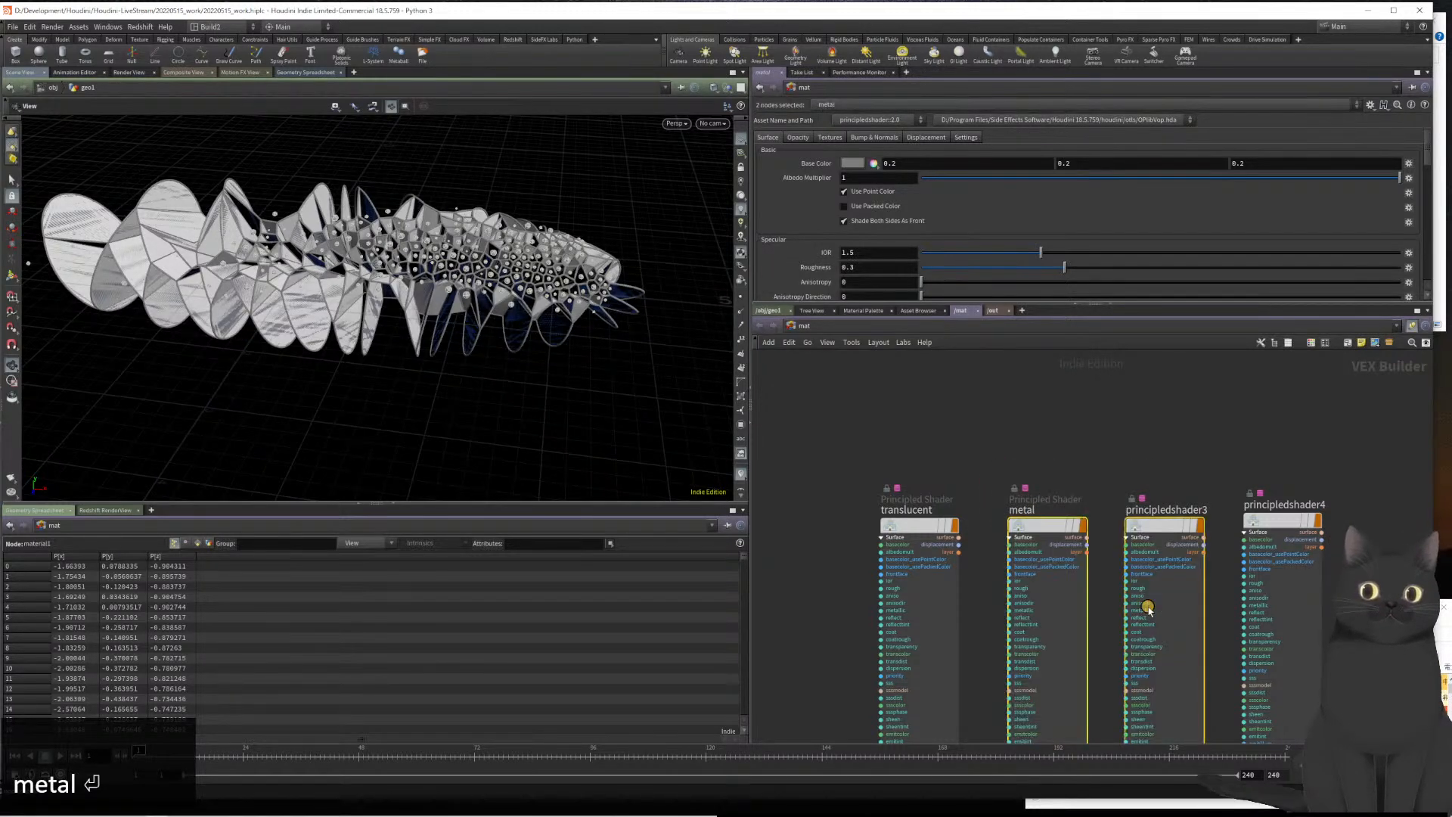
drag(1037, 444, 1067, 566)
key(ctrl+c)
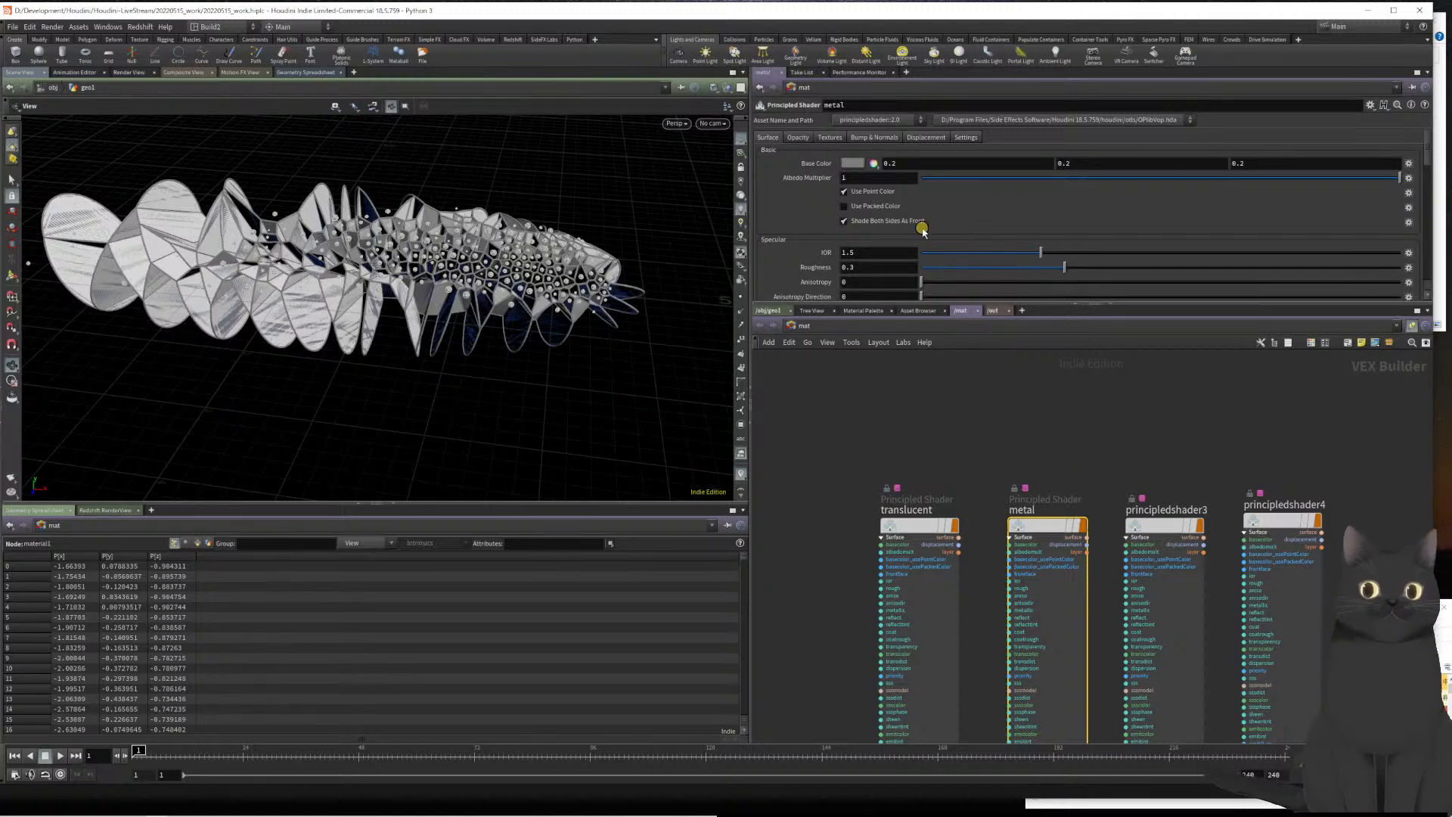
Set the metal shader's base color to a light red of 1.35667, 0.356667, 0.356667
click(853, 164)
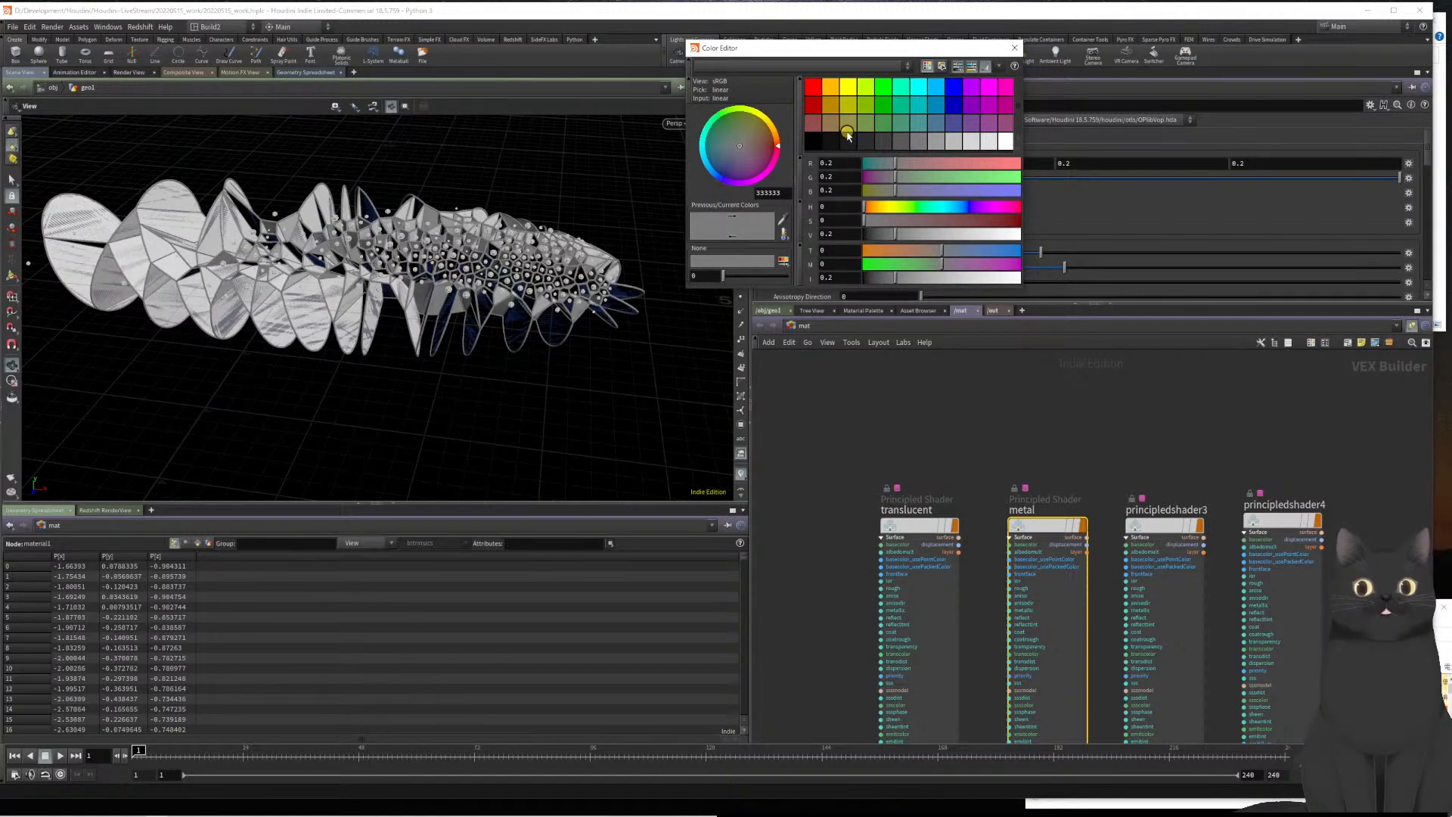
click(812, 109)
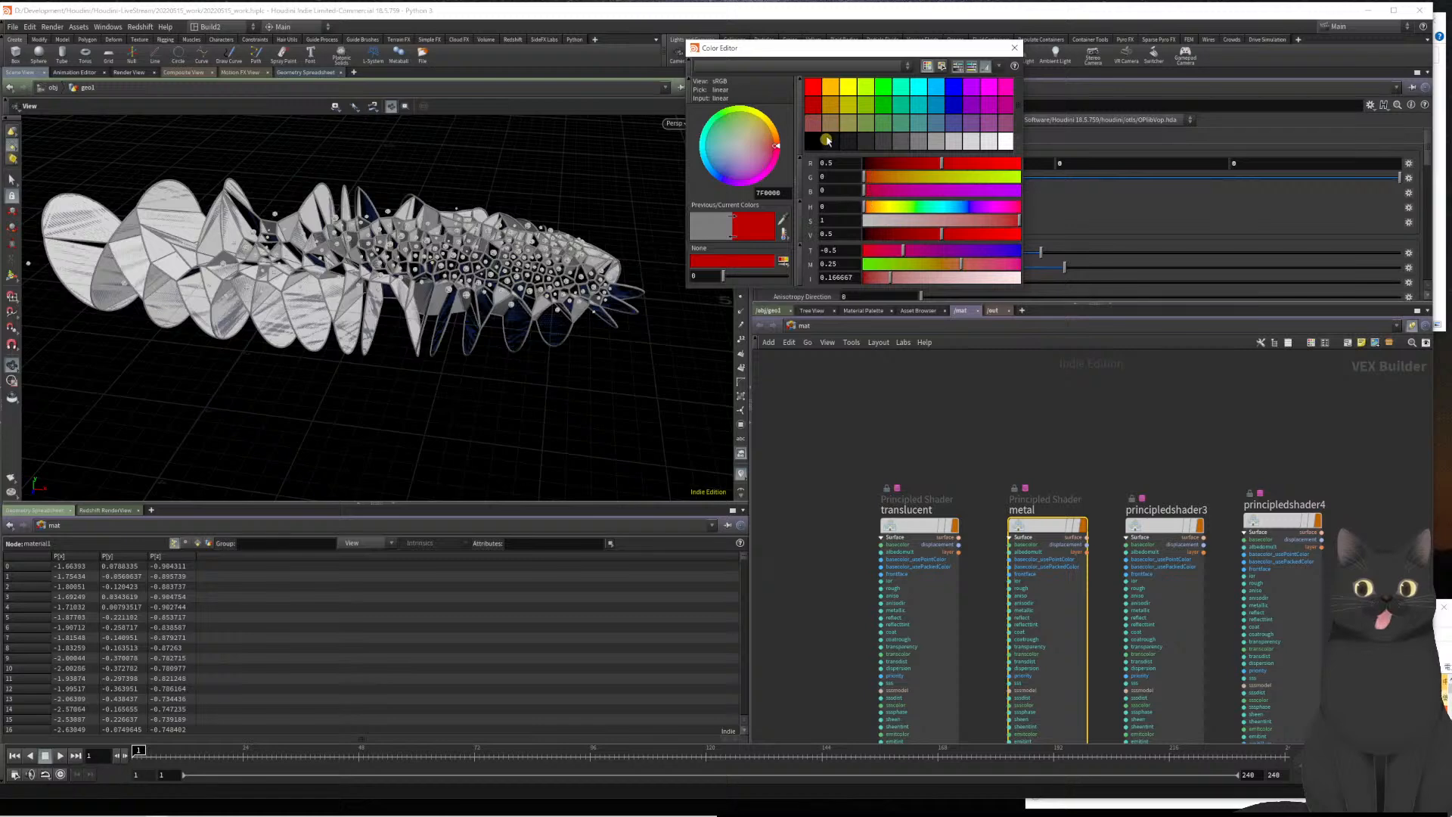
click(814, 89)
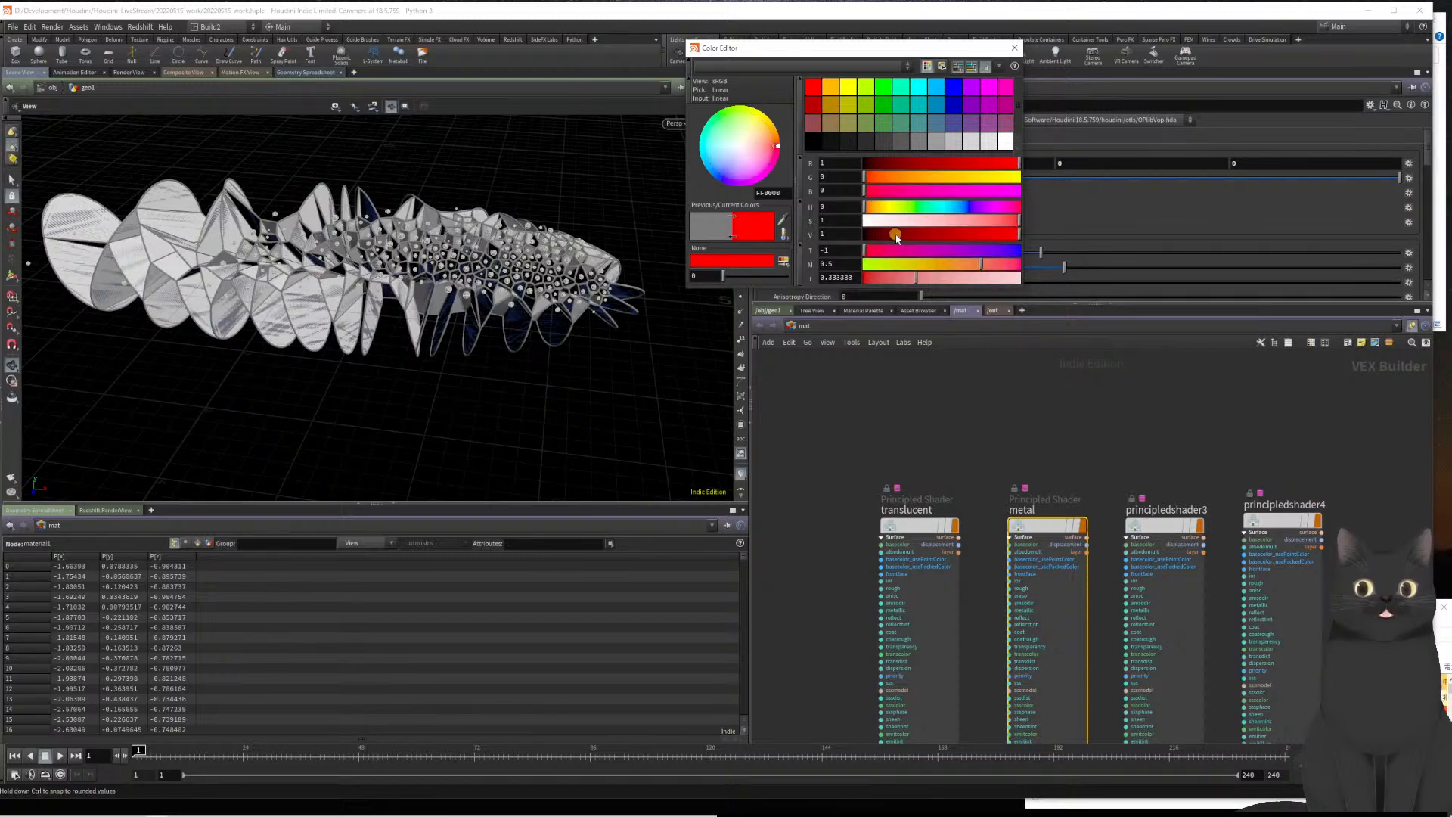
drag(871, 208, 872, 208)
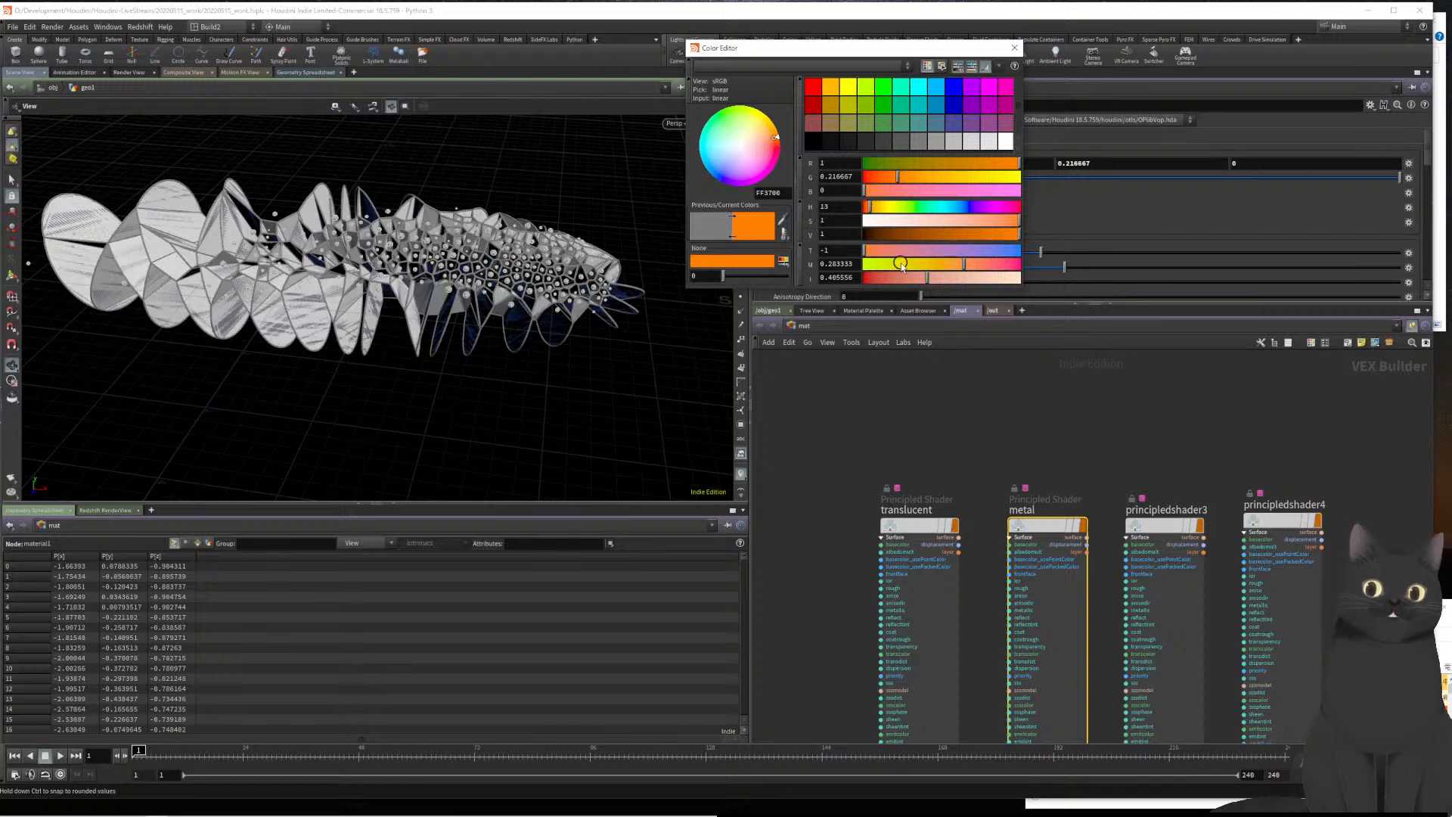
drag(885, 280, 933, 280)
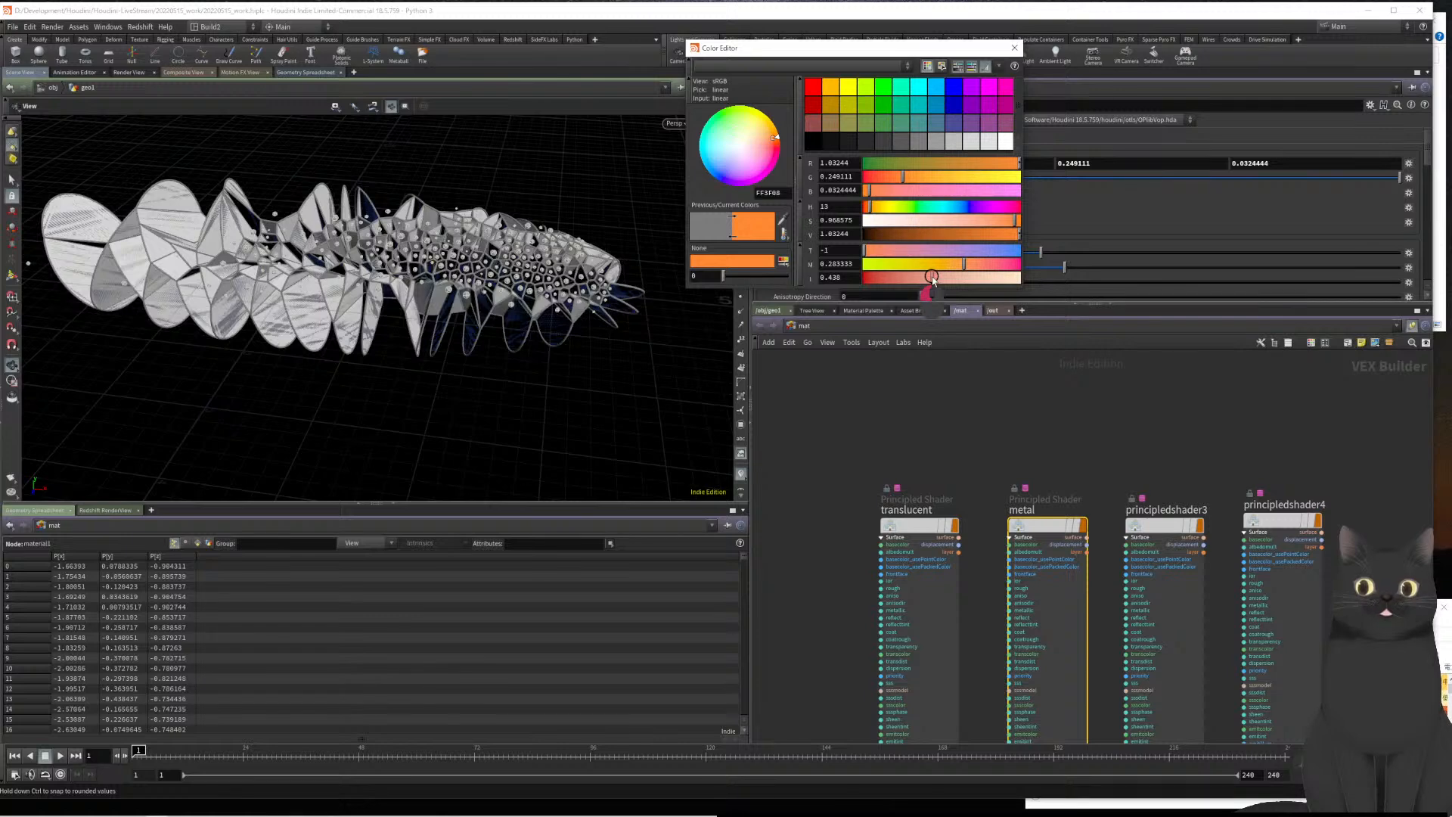
drag(869, 215, 863, 214)
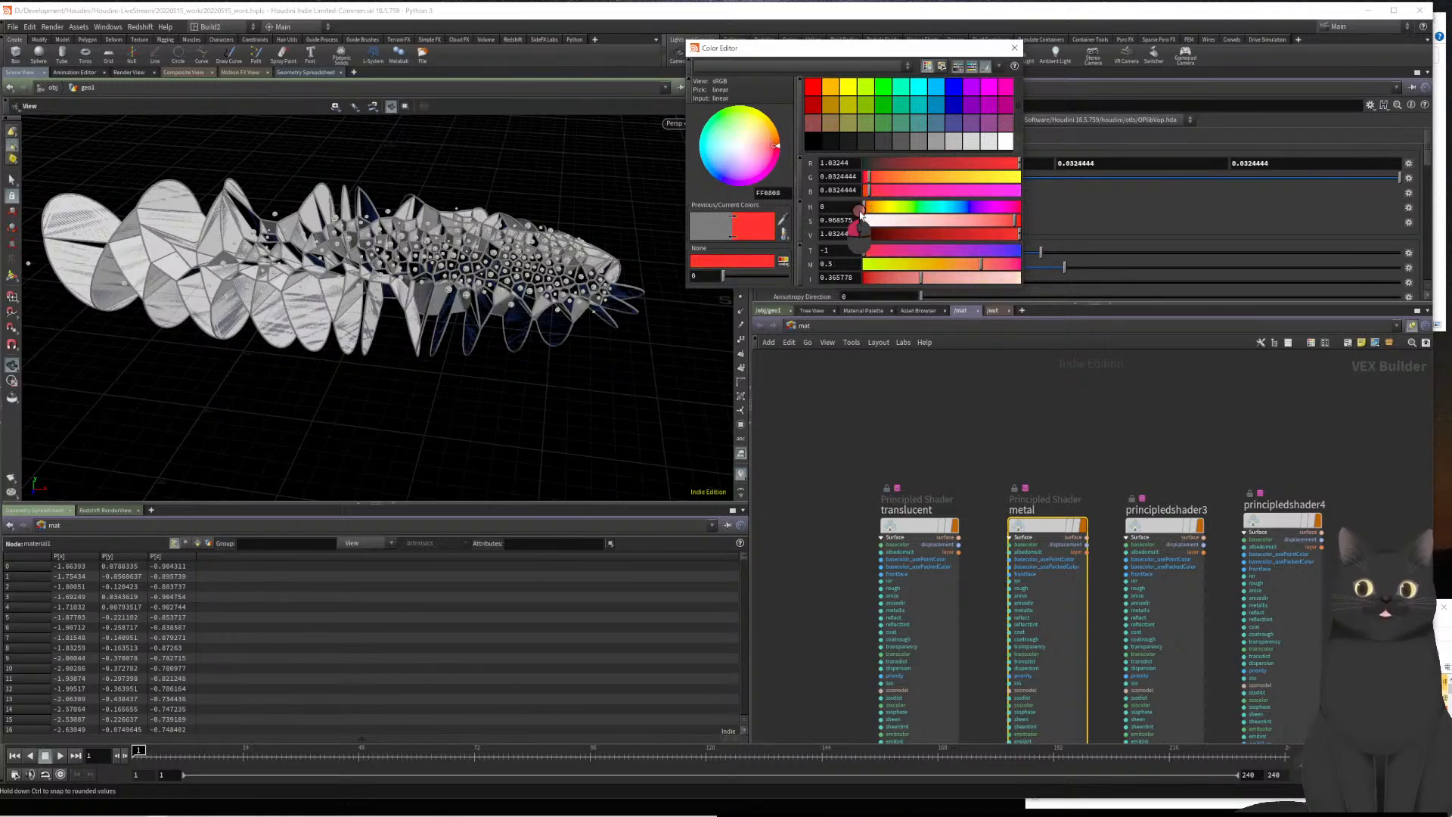
drag(933, 281, 970, 279)
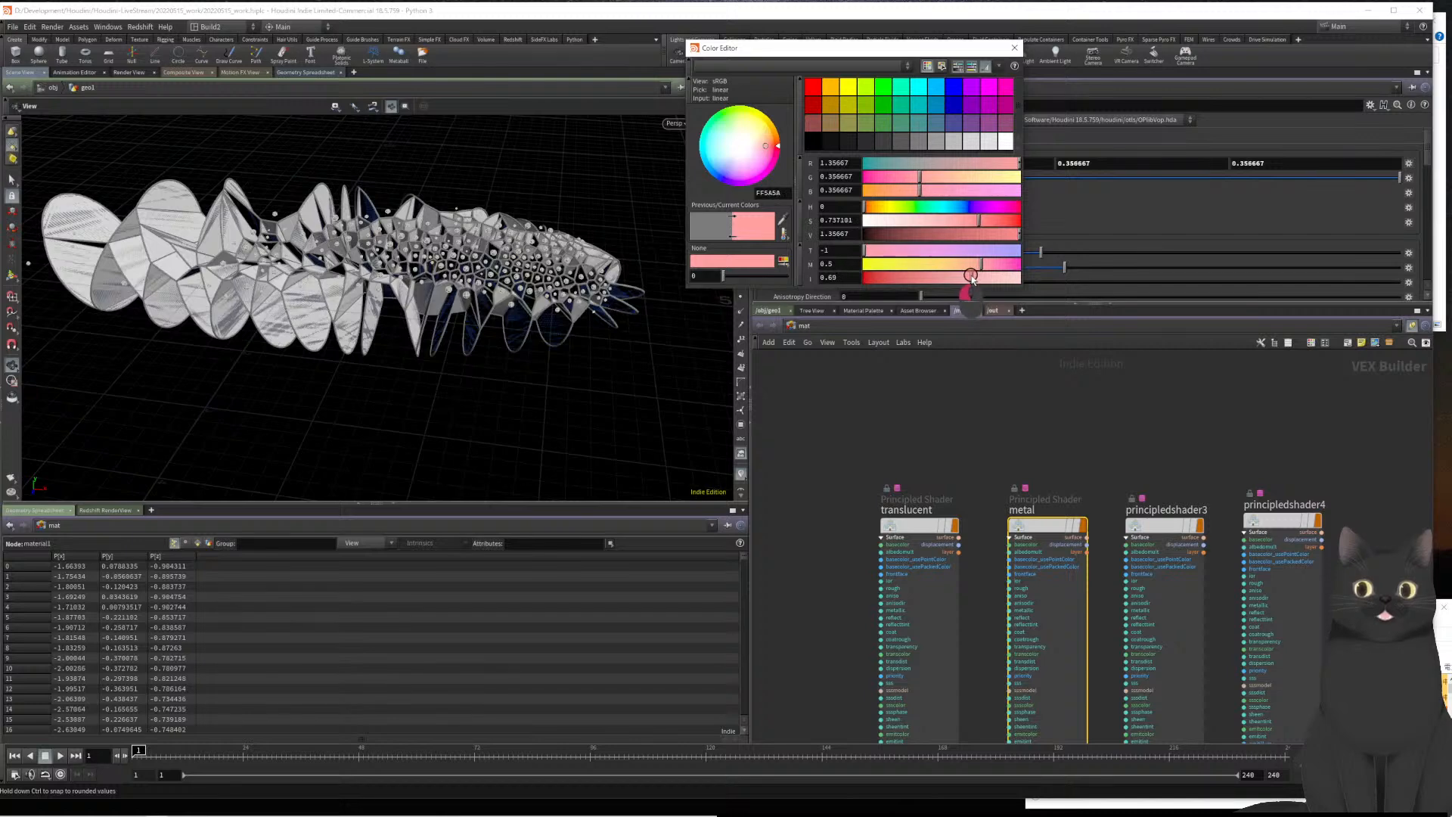
click(1017, 47)
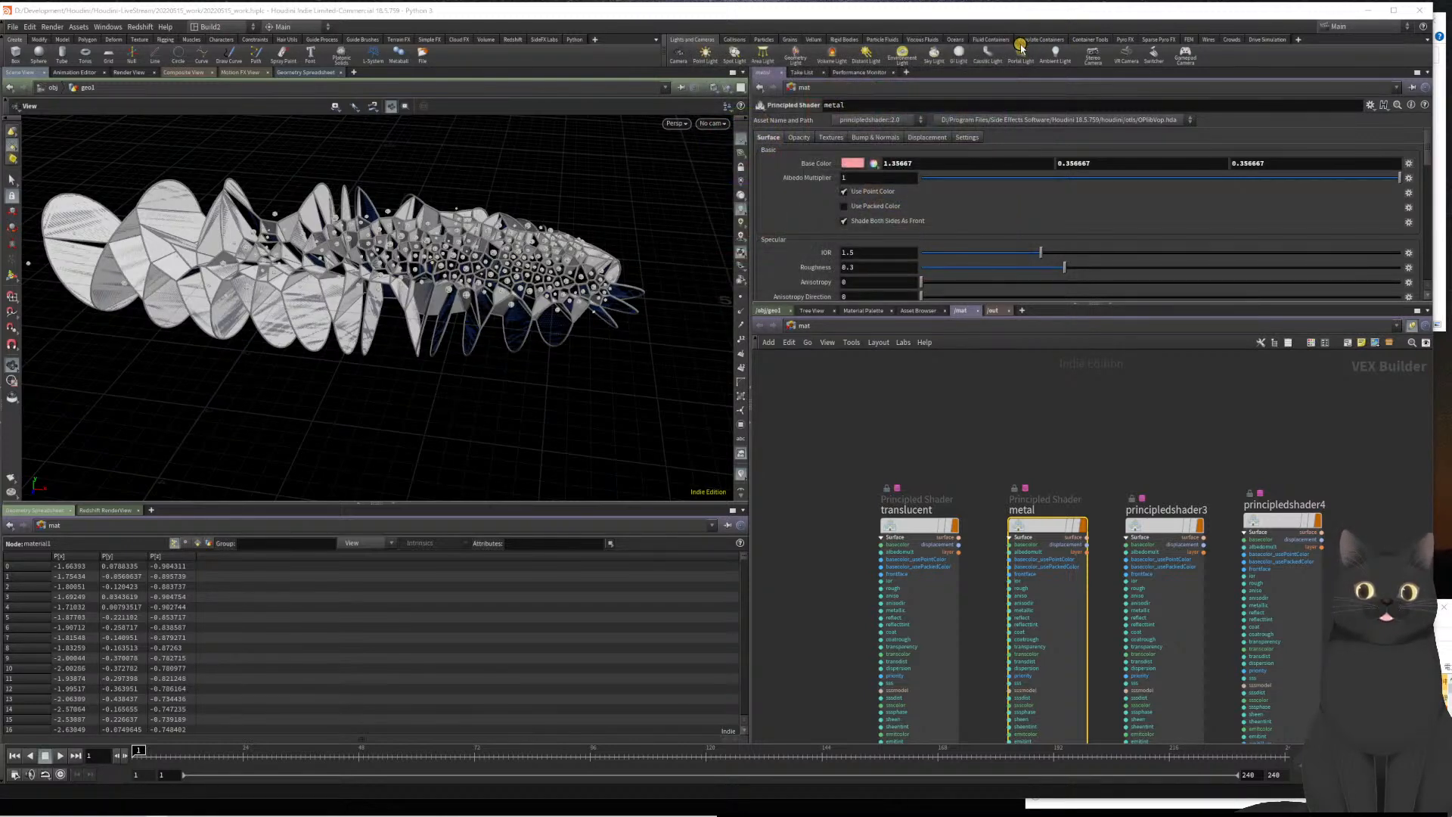
Set the metal shader's roughness to 0.1 and its metallic value to 1
click(862, 268)
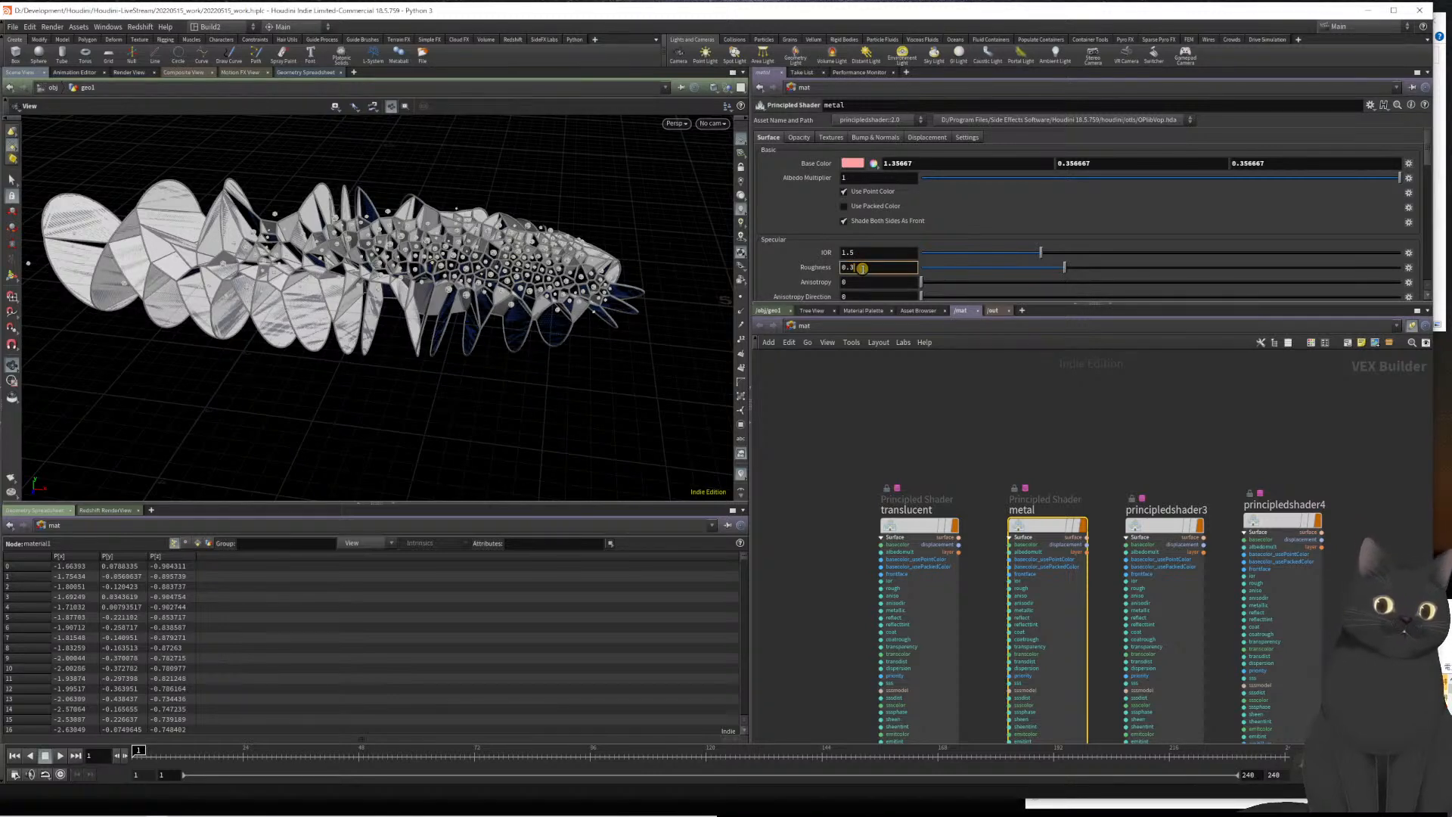
key(BackSpace)
text(1)
key(Return)
scroll(862, 268, down, 2)
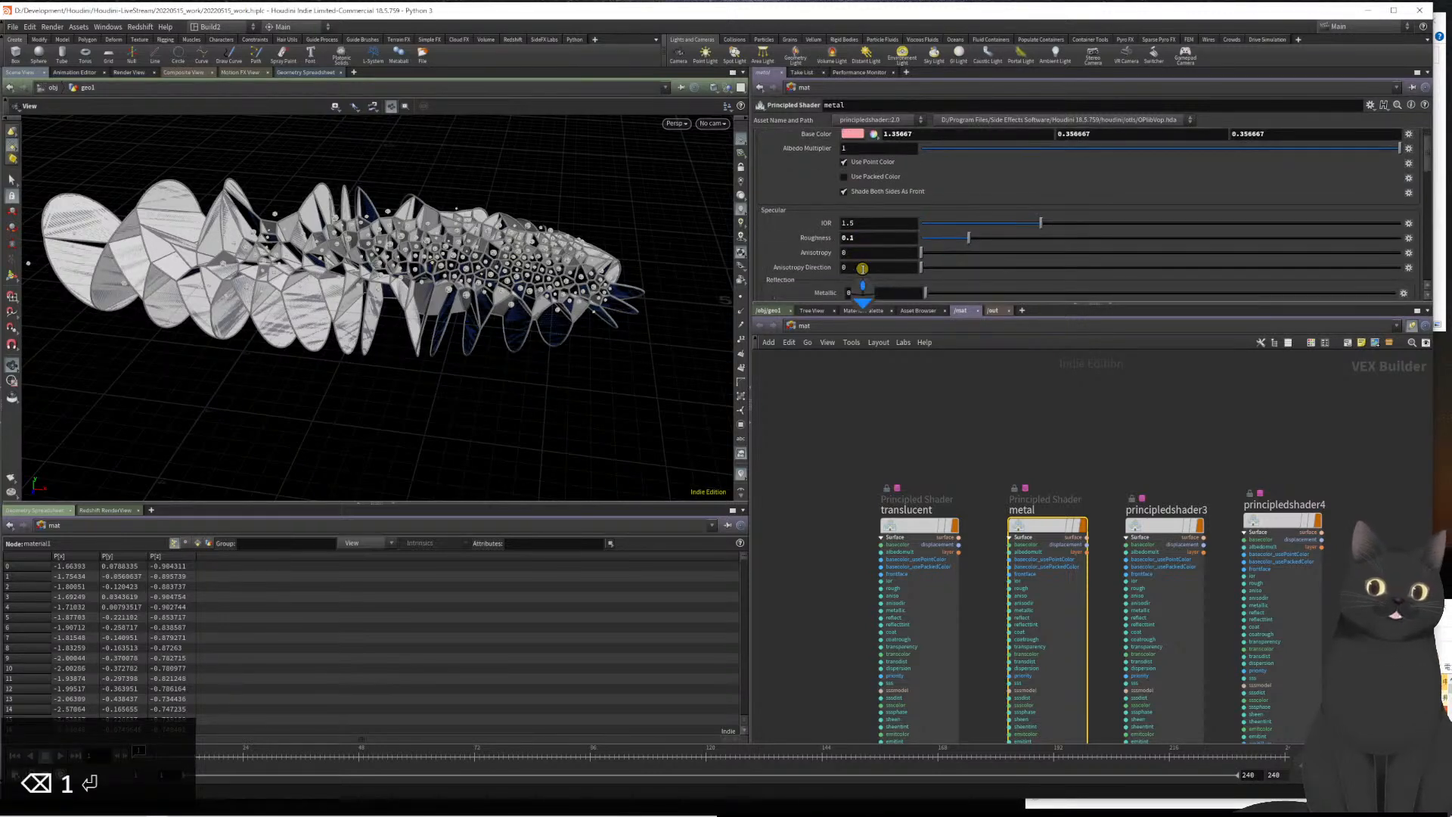
click(859, 283)
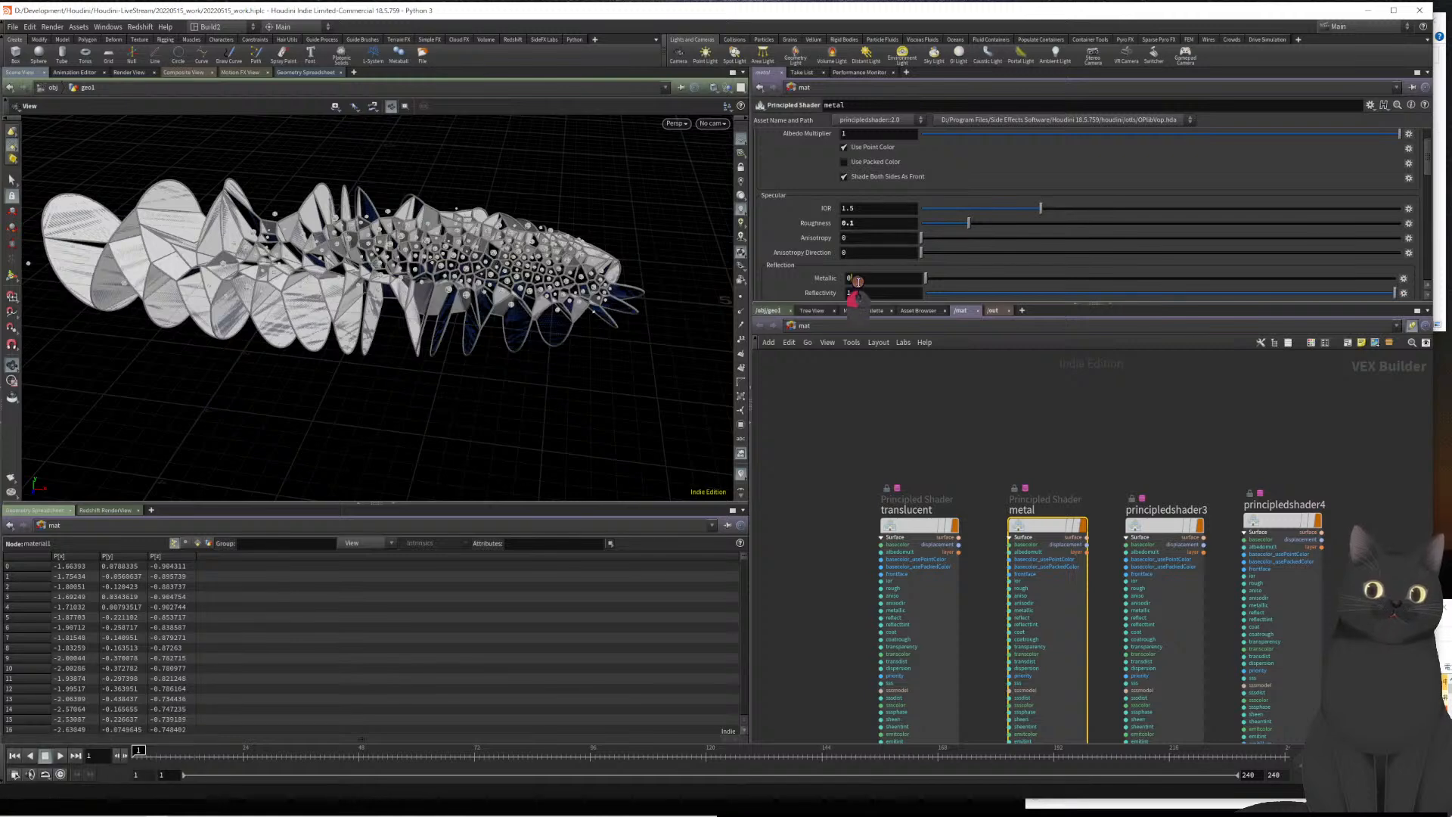
text(1)
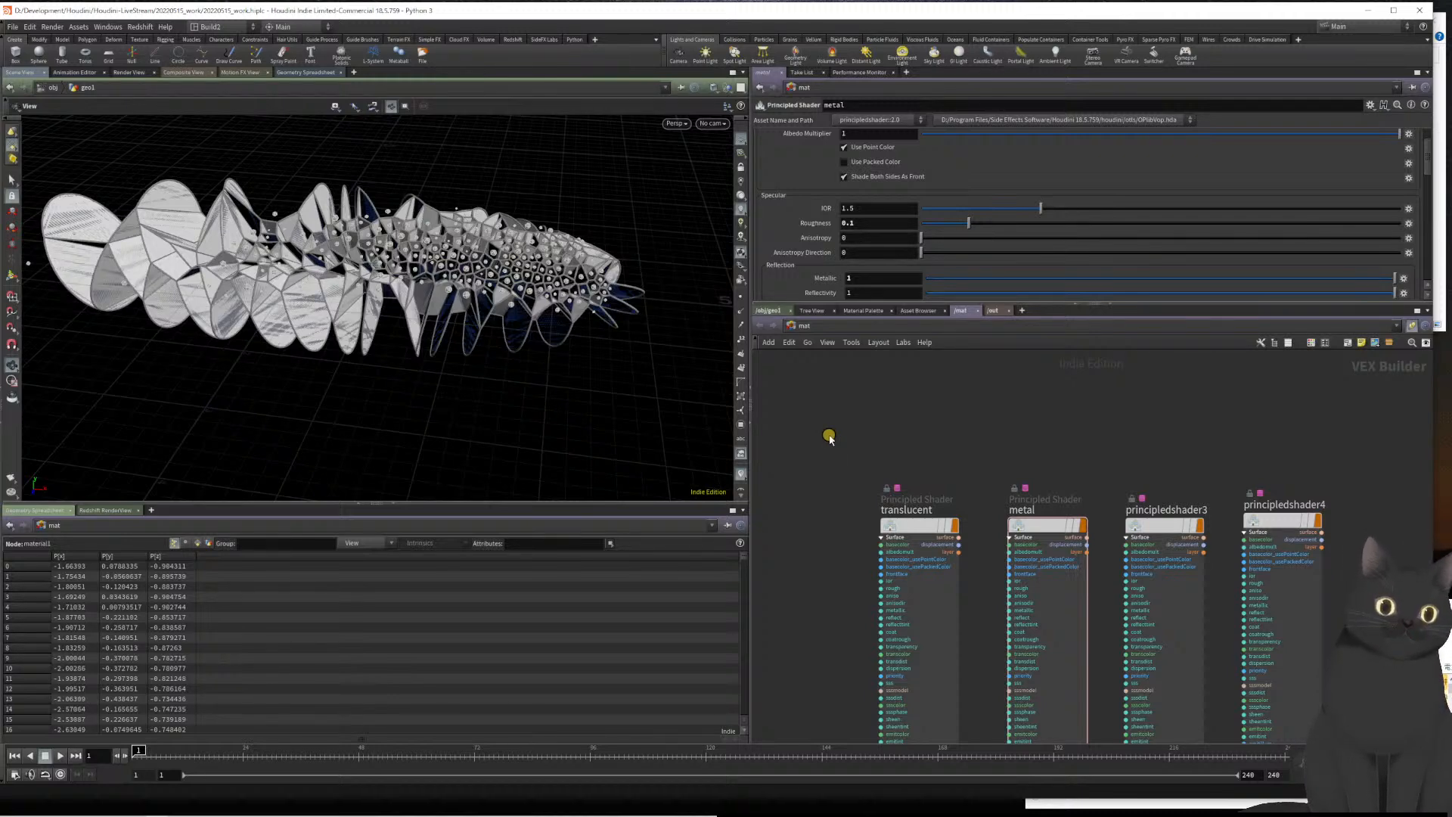
In the geo1 network, reposition normal1, material1, material2 and merge1 to make room below normal1
click(769, 311)
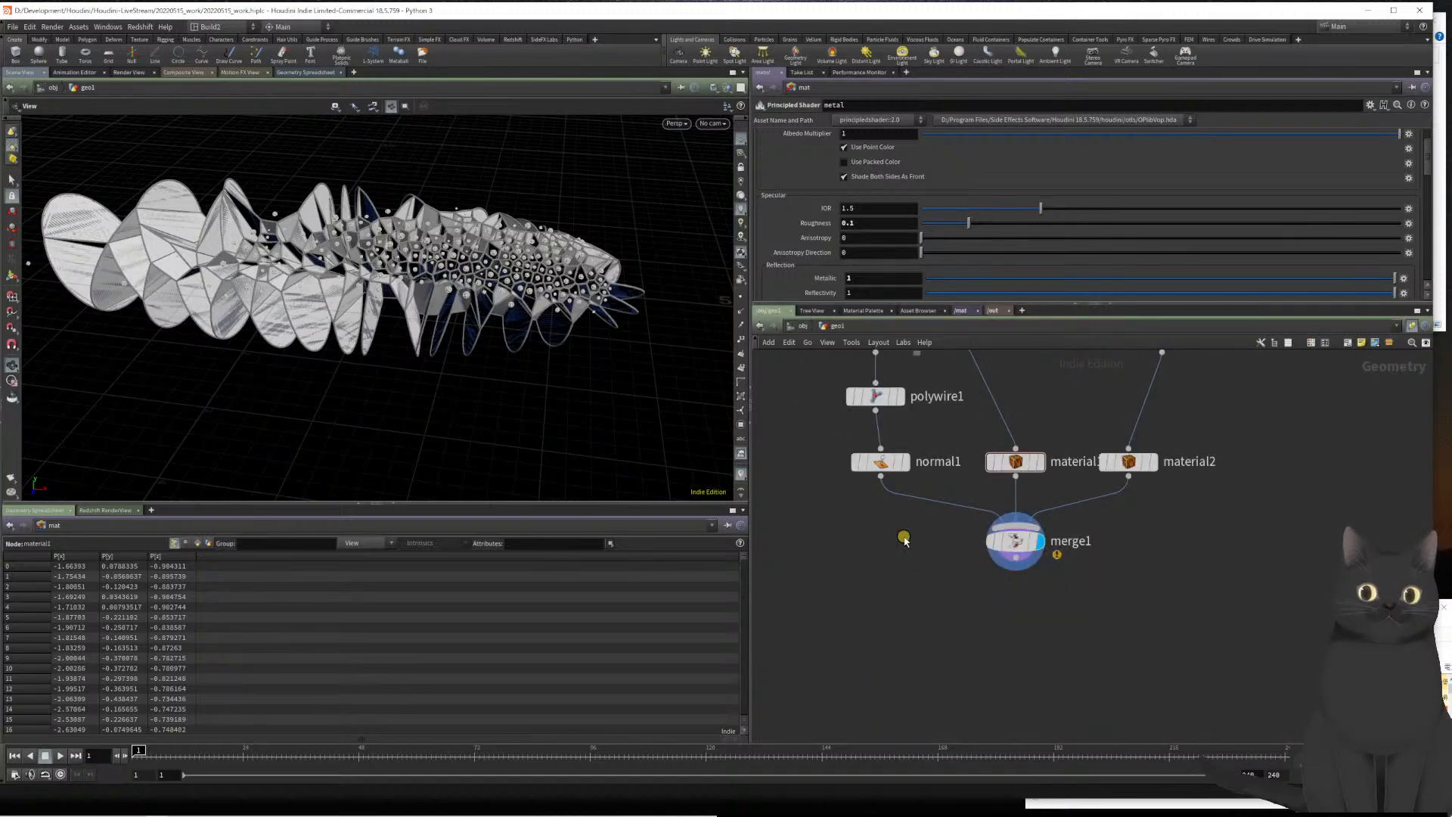
middle_drag(914, 578, 928, 651)
drag(890, 538, 886, 515)
drag(960, 556, 1220, 565)
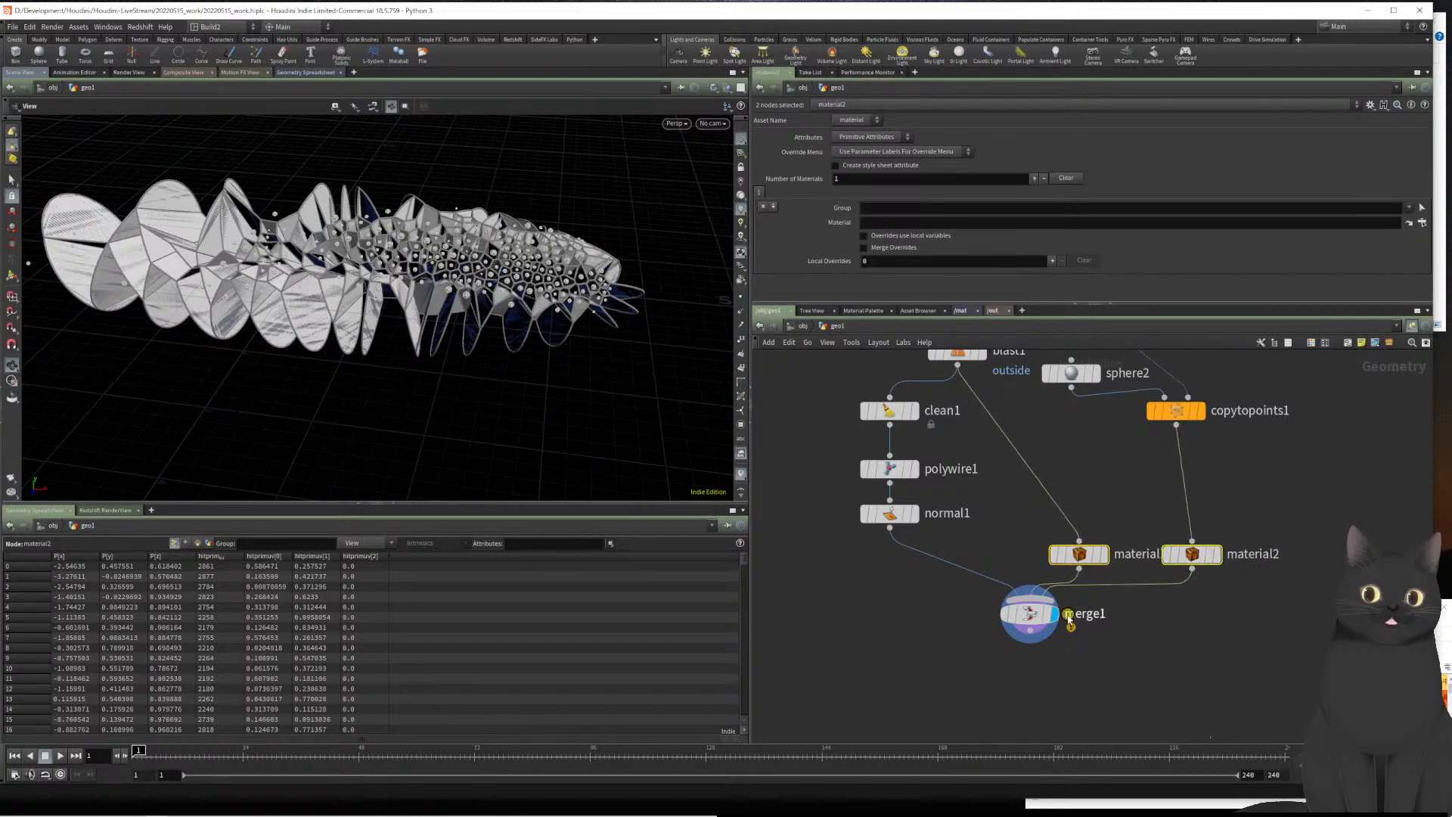
mouse_move(1027, 620)
drag(1027, 620, 1028, 669)
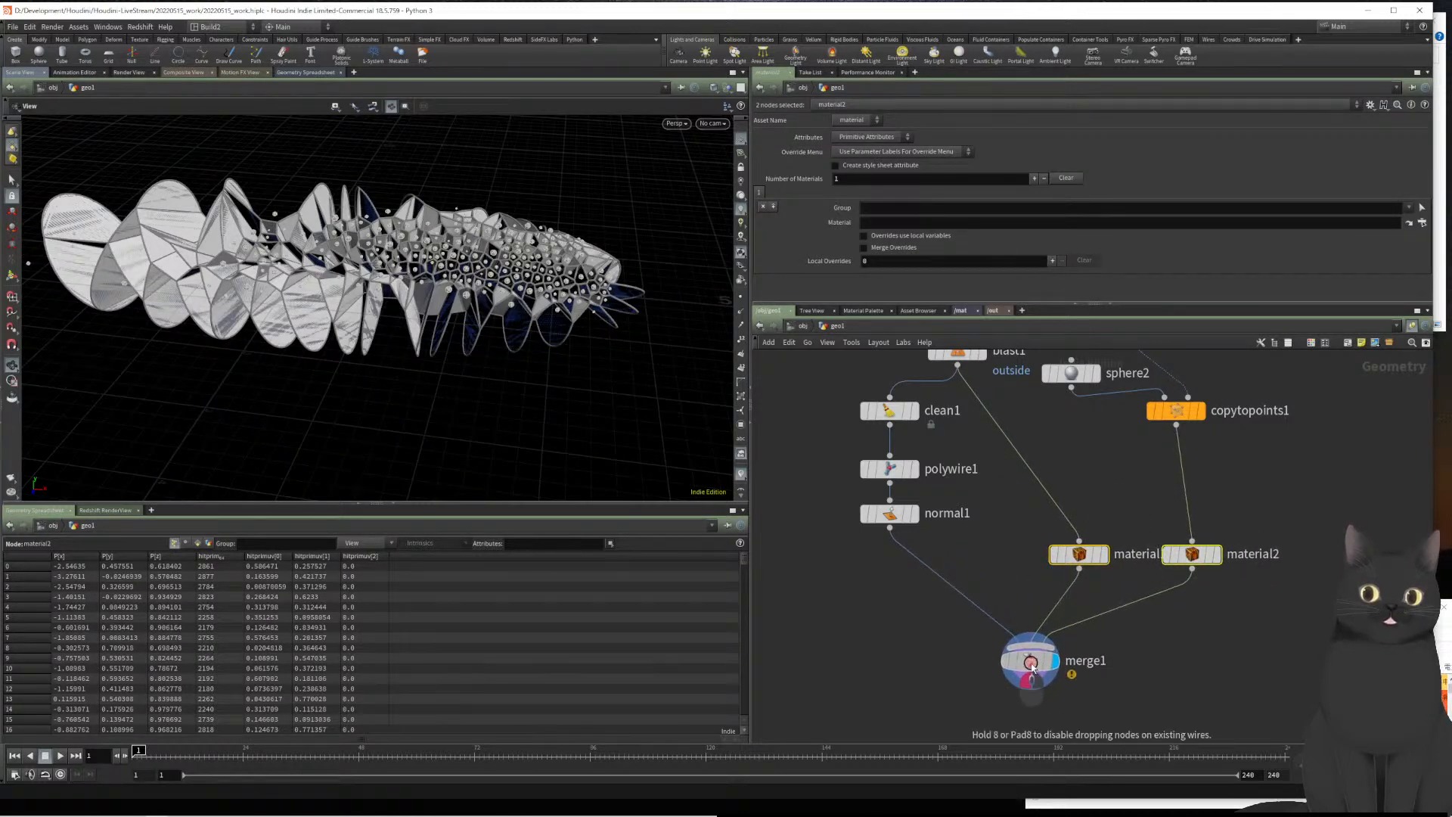
click(942, 554)
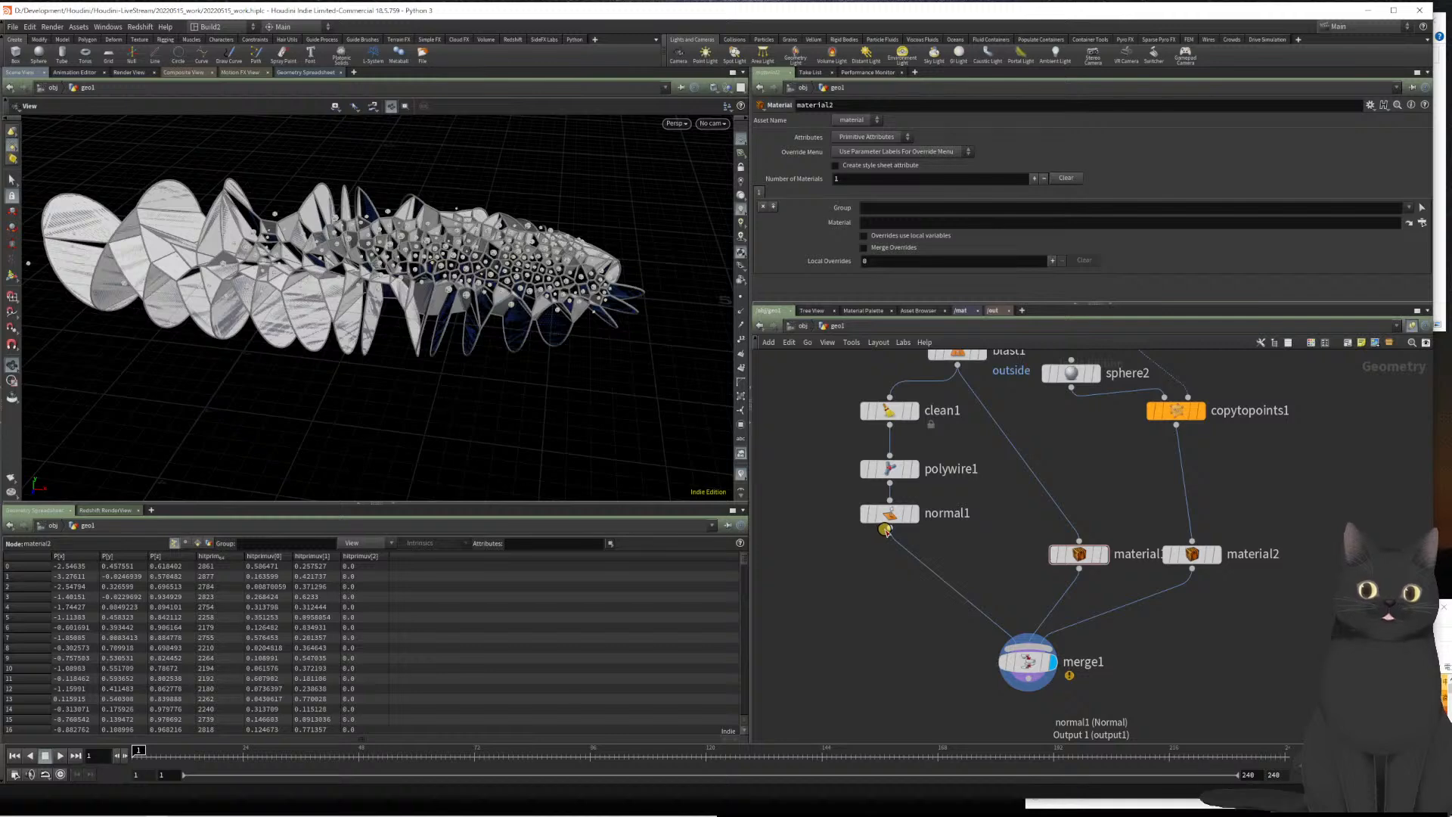
Cut the wires from normal1, material1 and material2 into merge1
mouse_move(1079, 557)
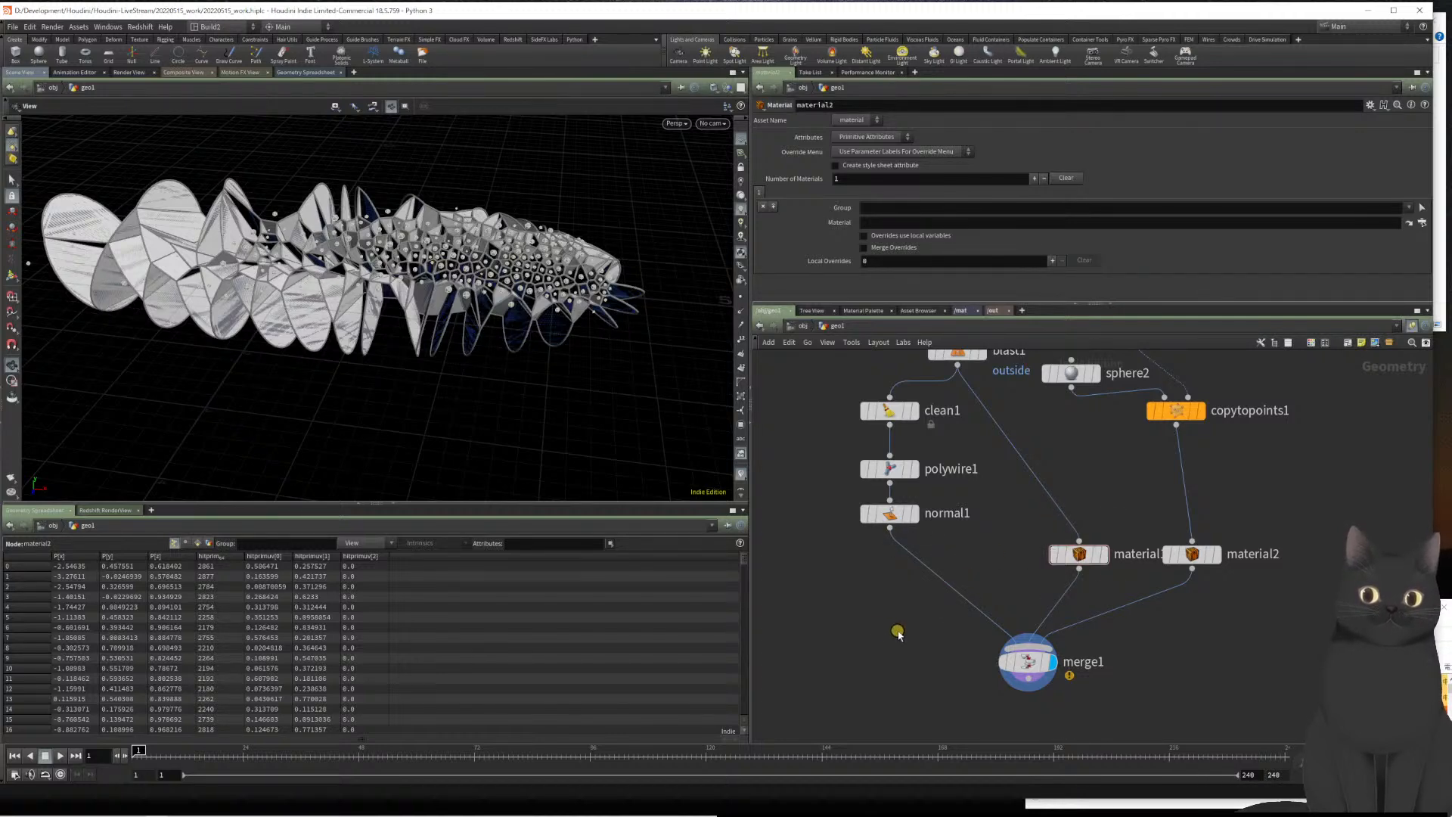
mouse_move(899, 634)
mouse_down()
mouse_move(1181, 628)
mouse_move(882, 638)
mouse_up()
key(y)
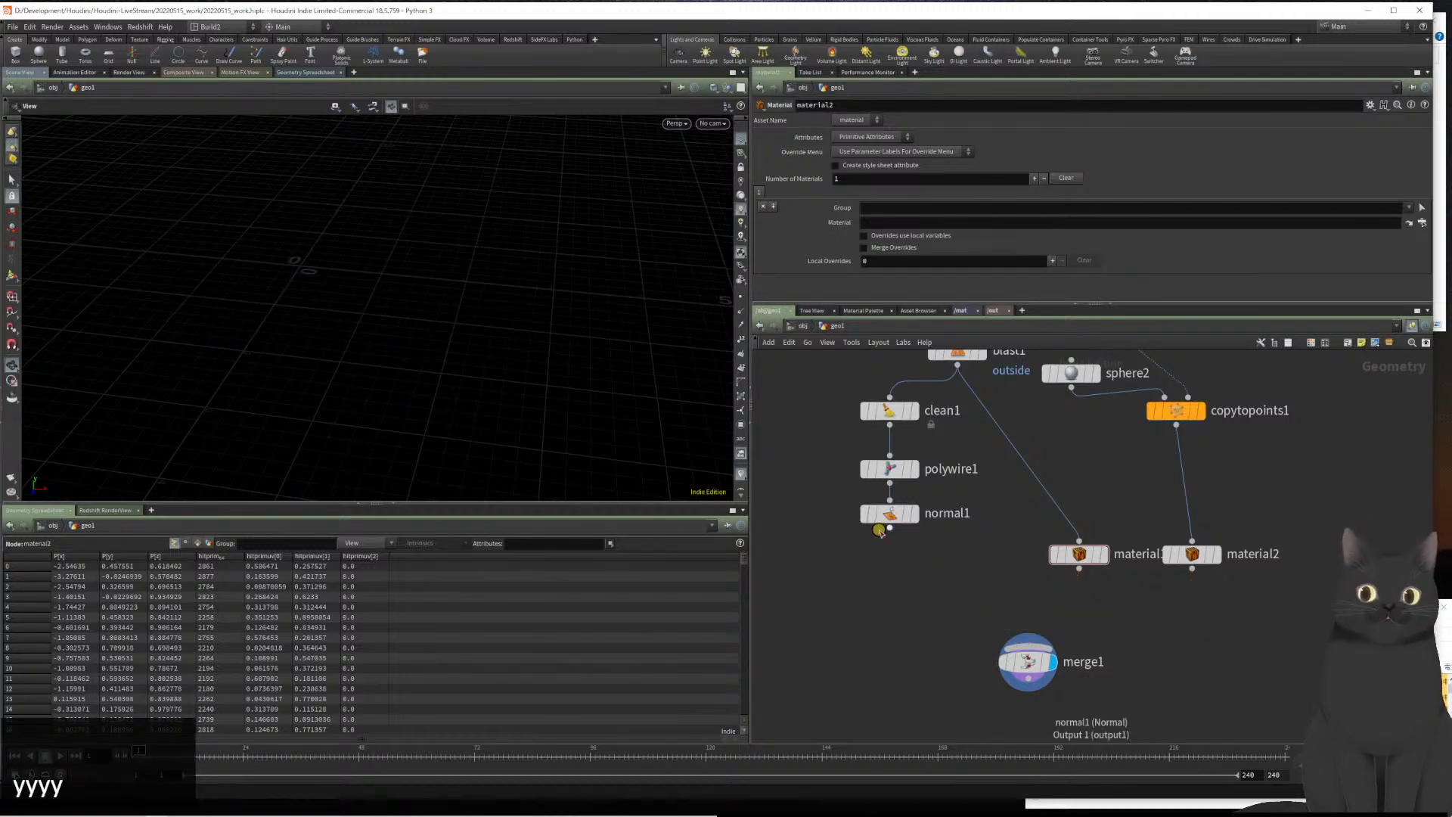
Add a Material node fed by the output of normal1
mouse_move(1076, 556)
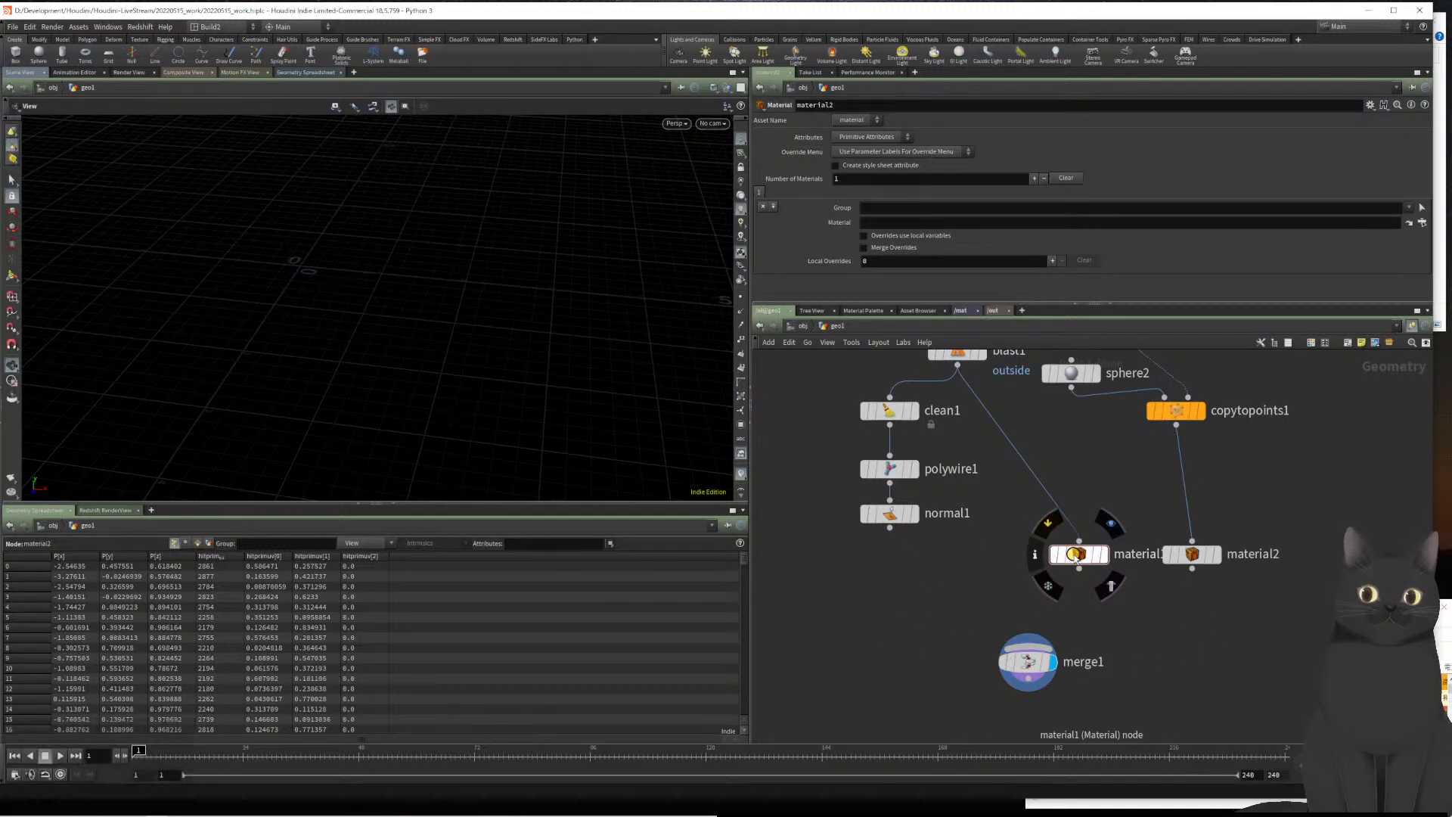
key(Tab)
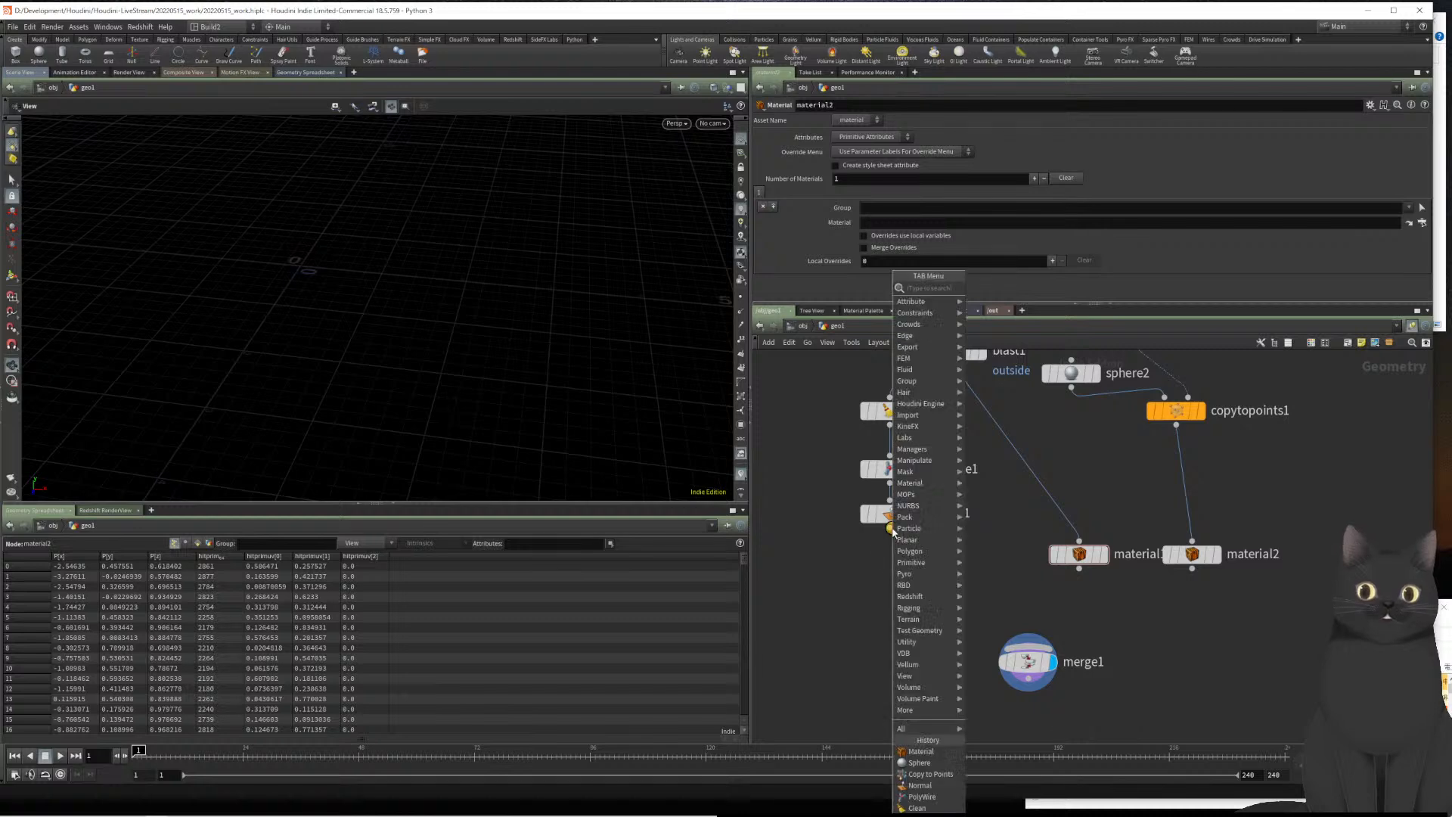
text(materi)
key(Return)
key(Return)
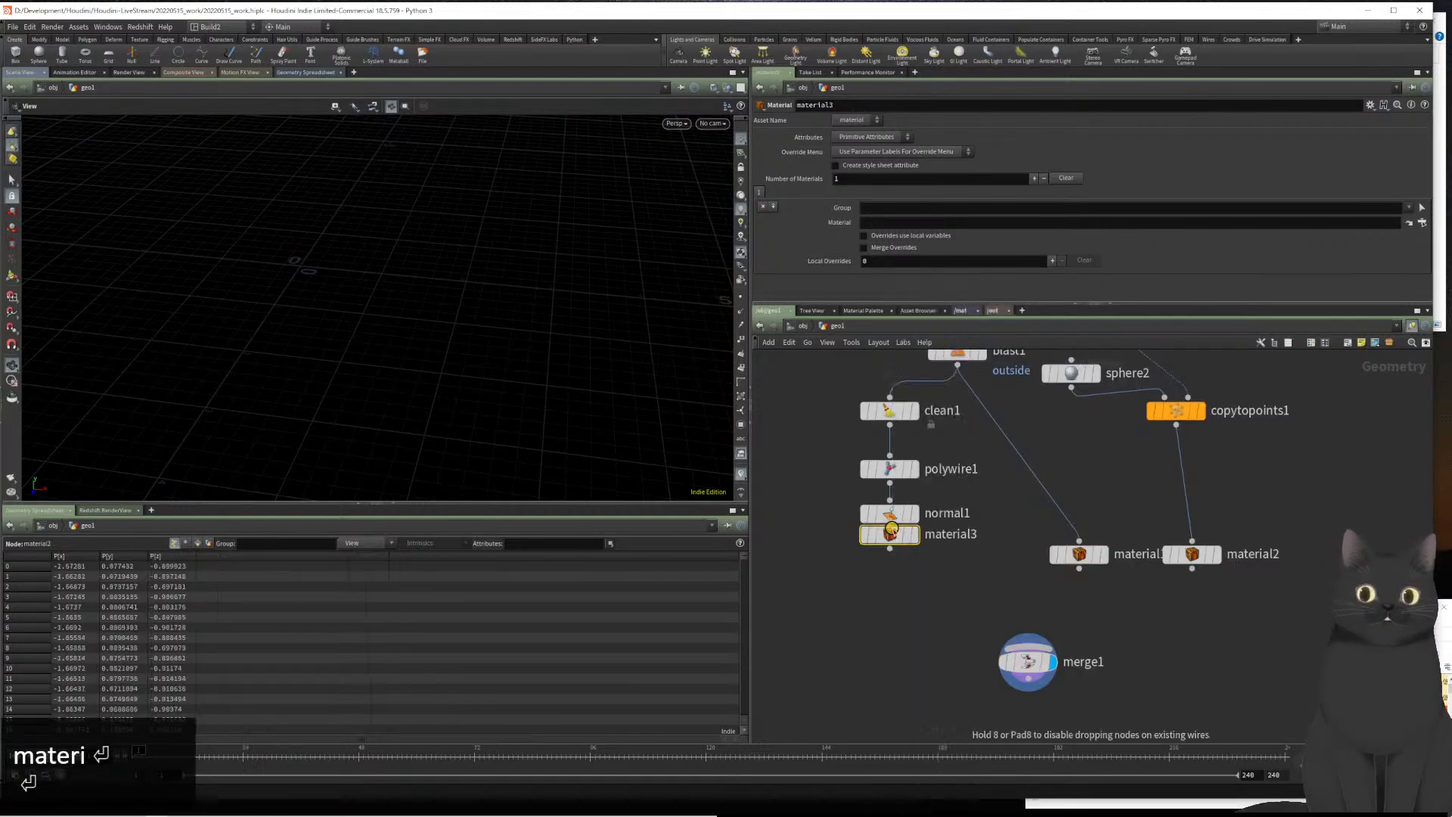
Select all three Material nodes and connect their outputs into merge1
drag(798, 559, 1241, 570)
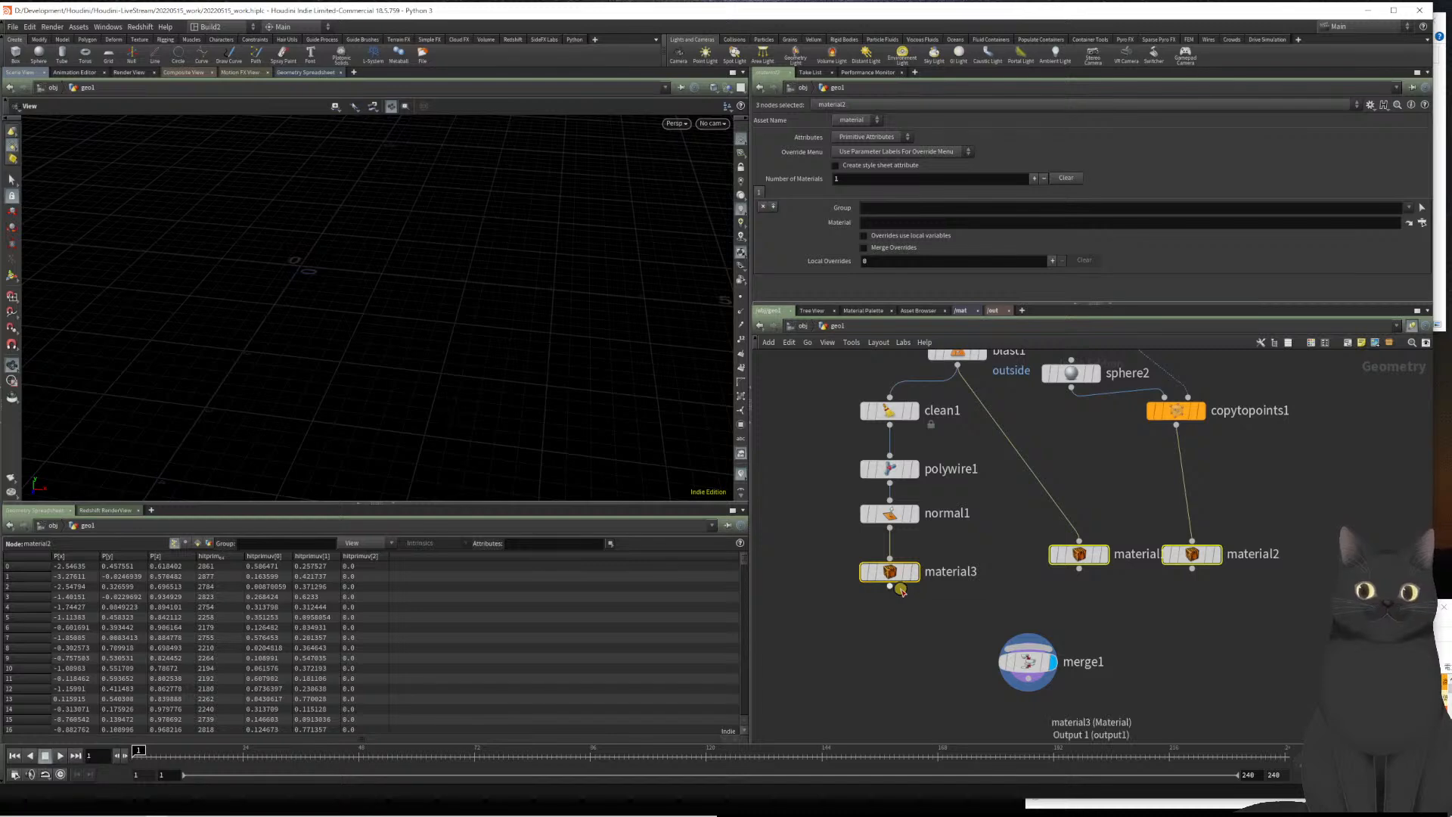
drag(890, 587, 1018, 655)
click(950, 664)
Assign the metal shader from mat to the material3 node
drag(801, 644, 972, 564)
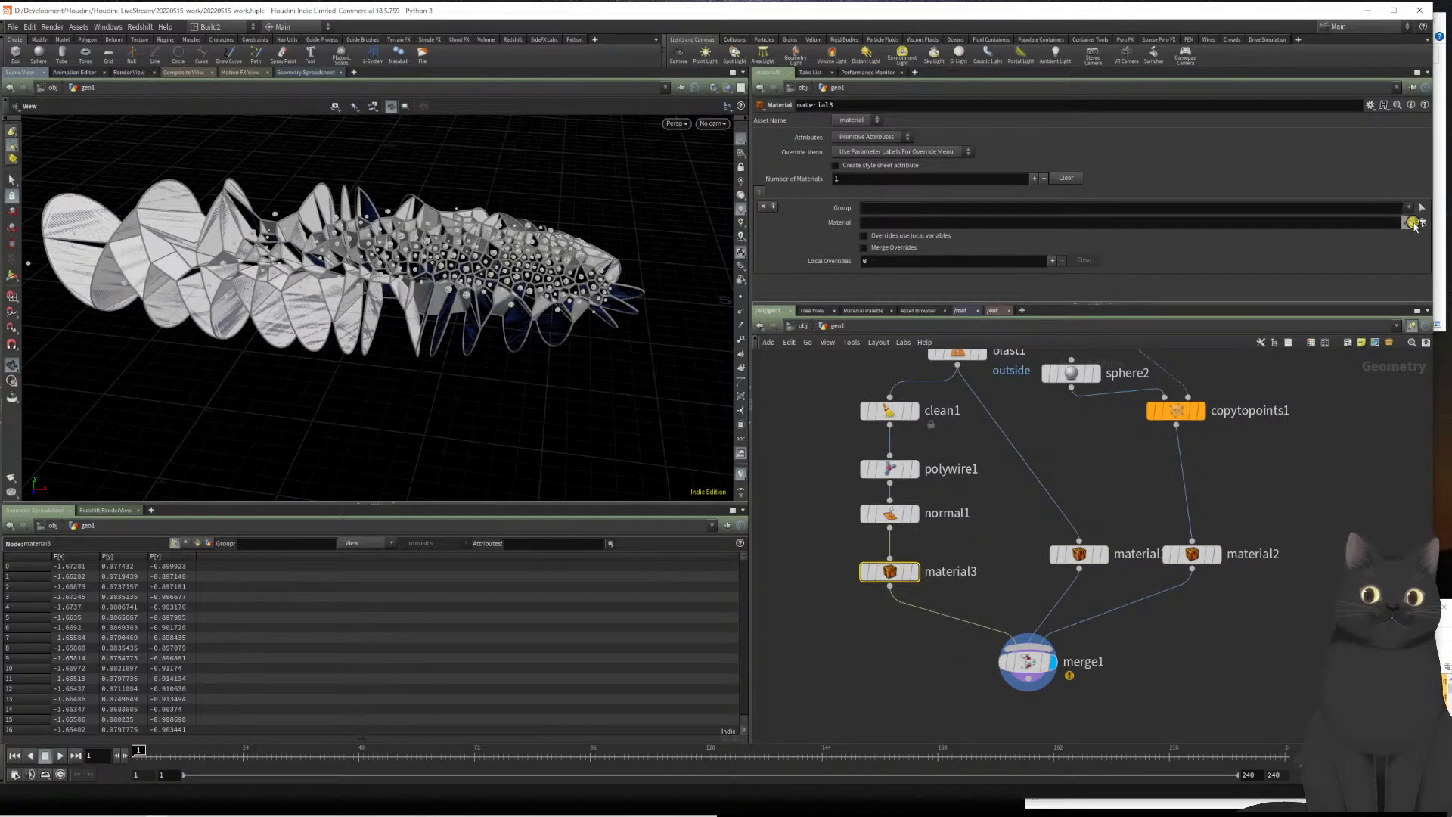
click(1422, 224)
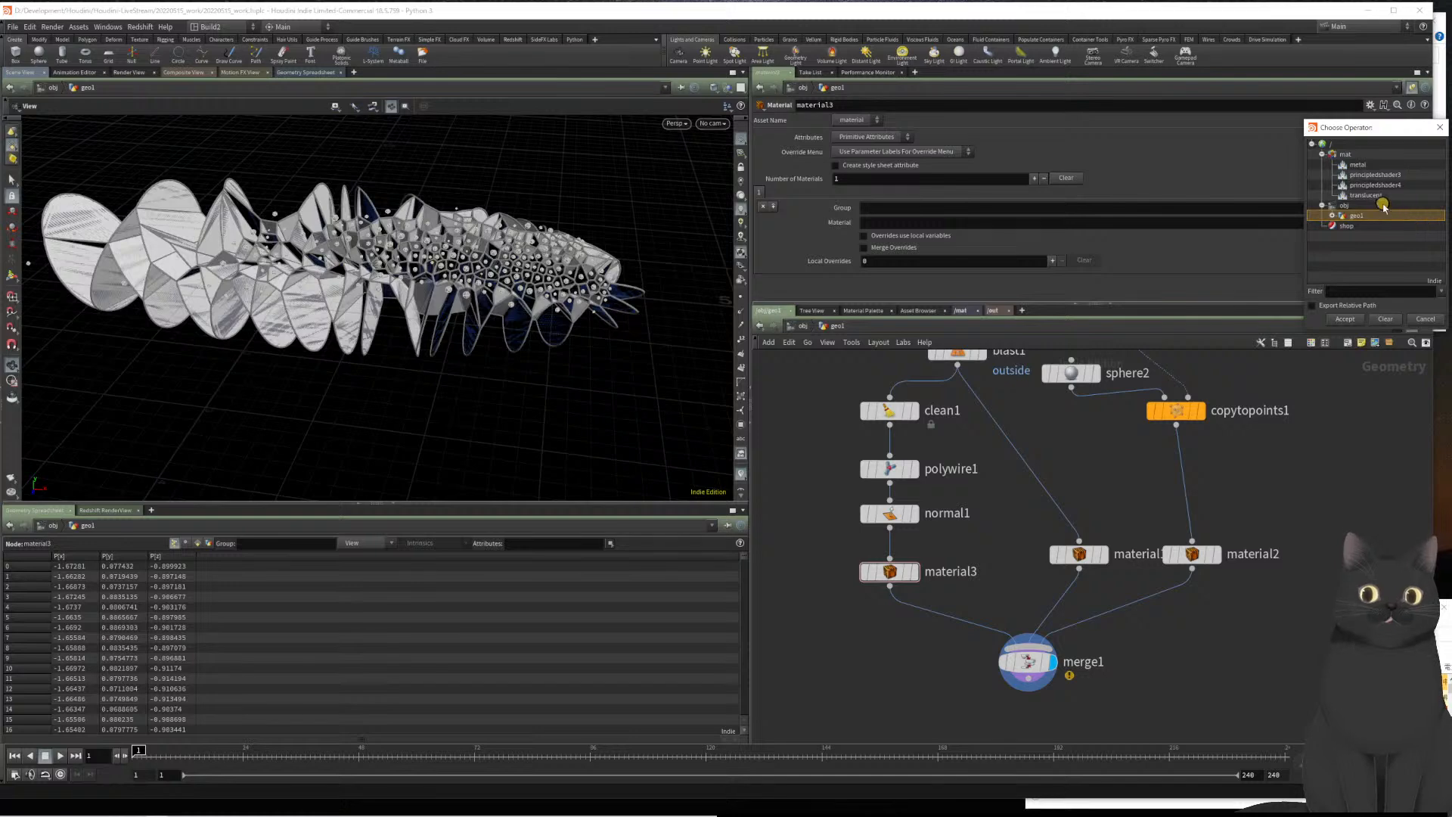
double_click(1358, 164)
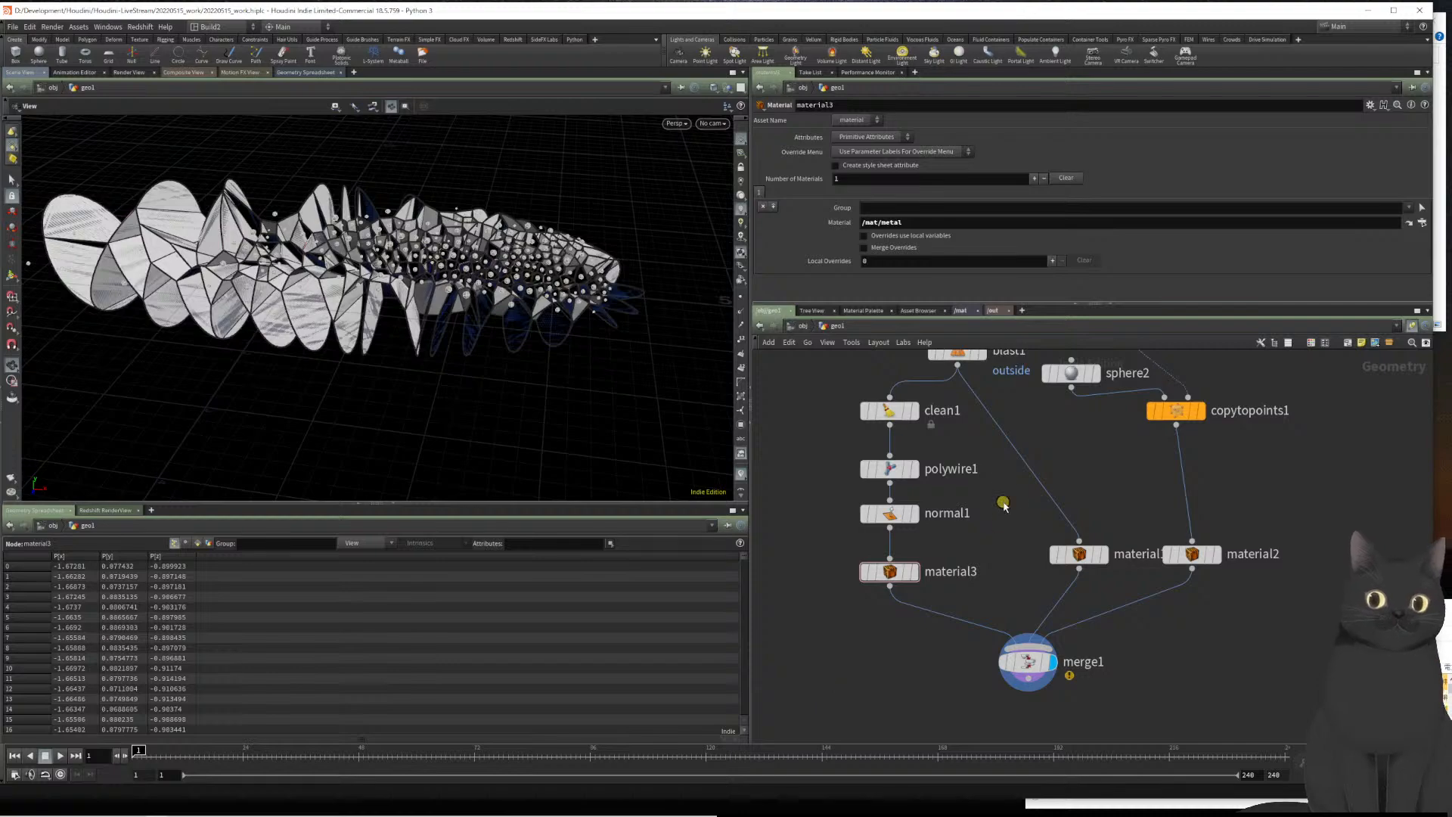
click(955, 311)
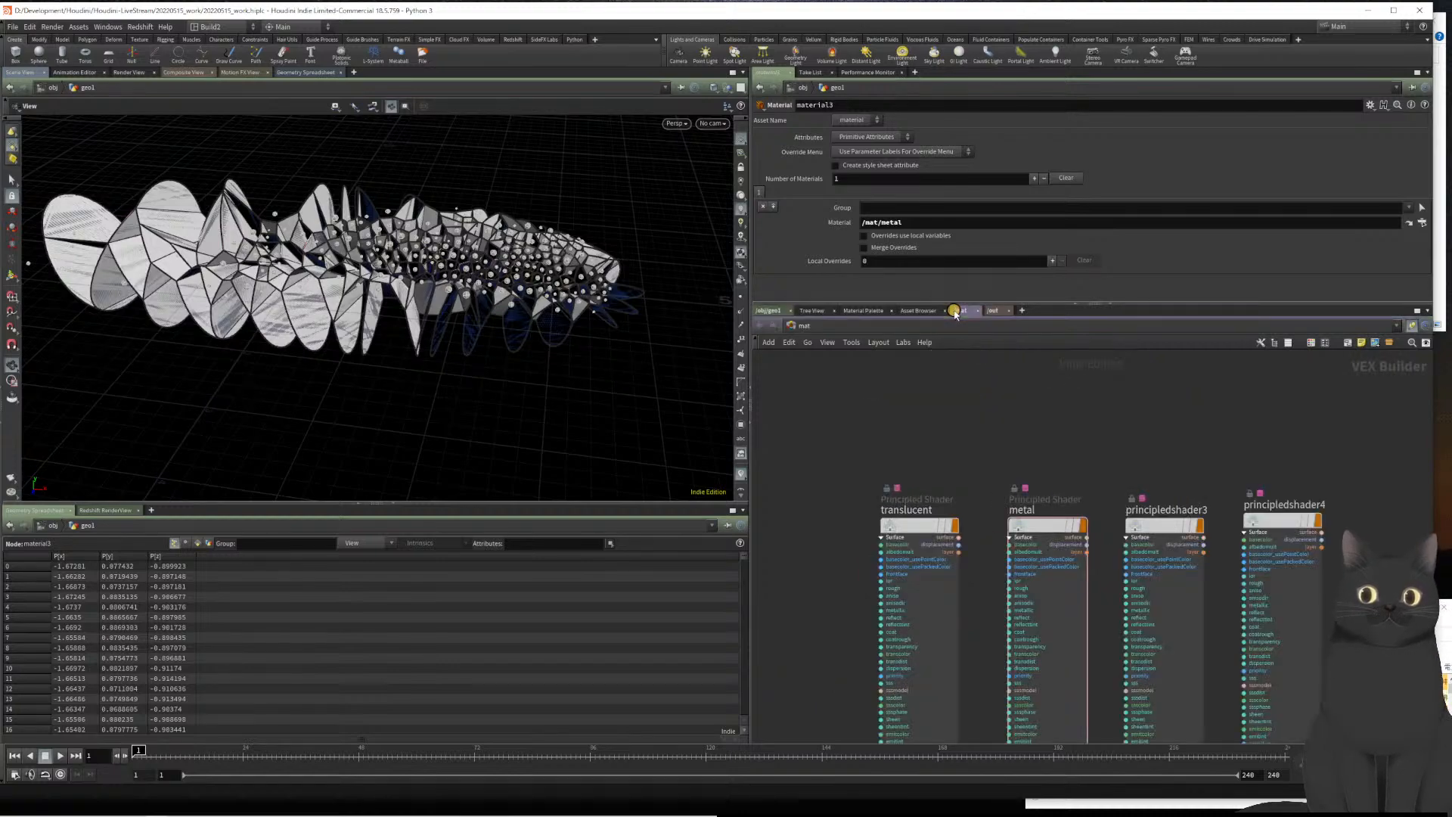
drag(603, 408, 603, 422)
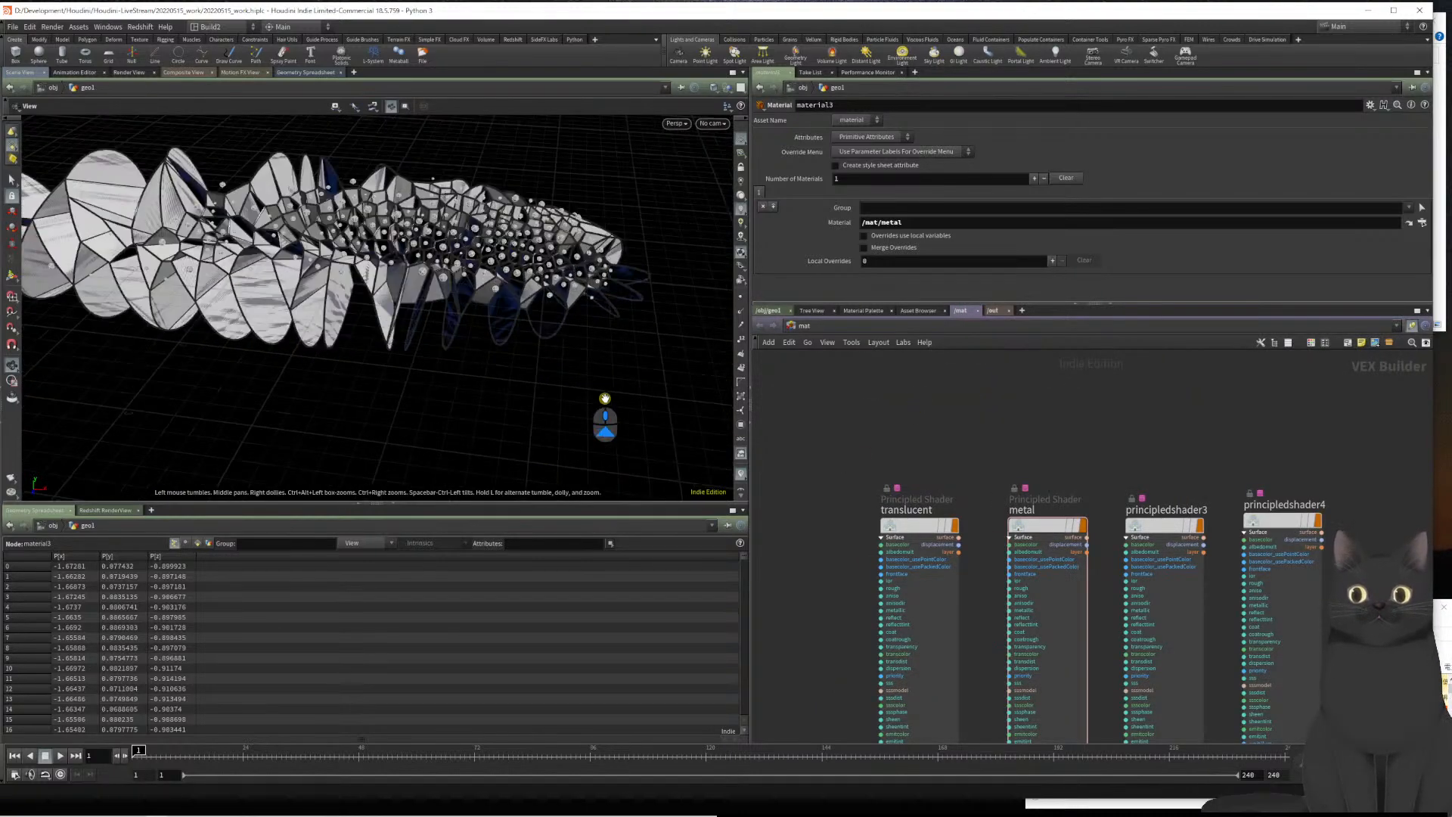
drag(500, 350, 567, 385)
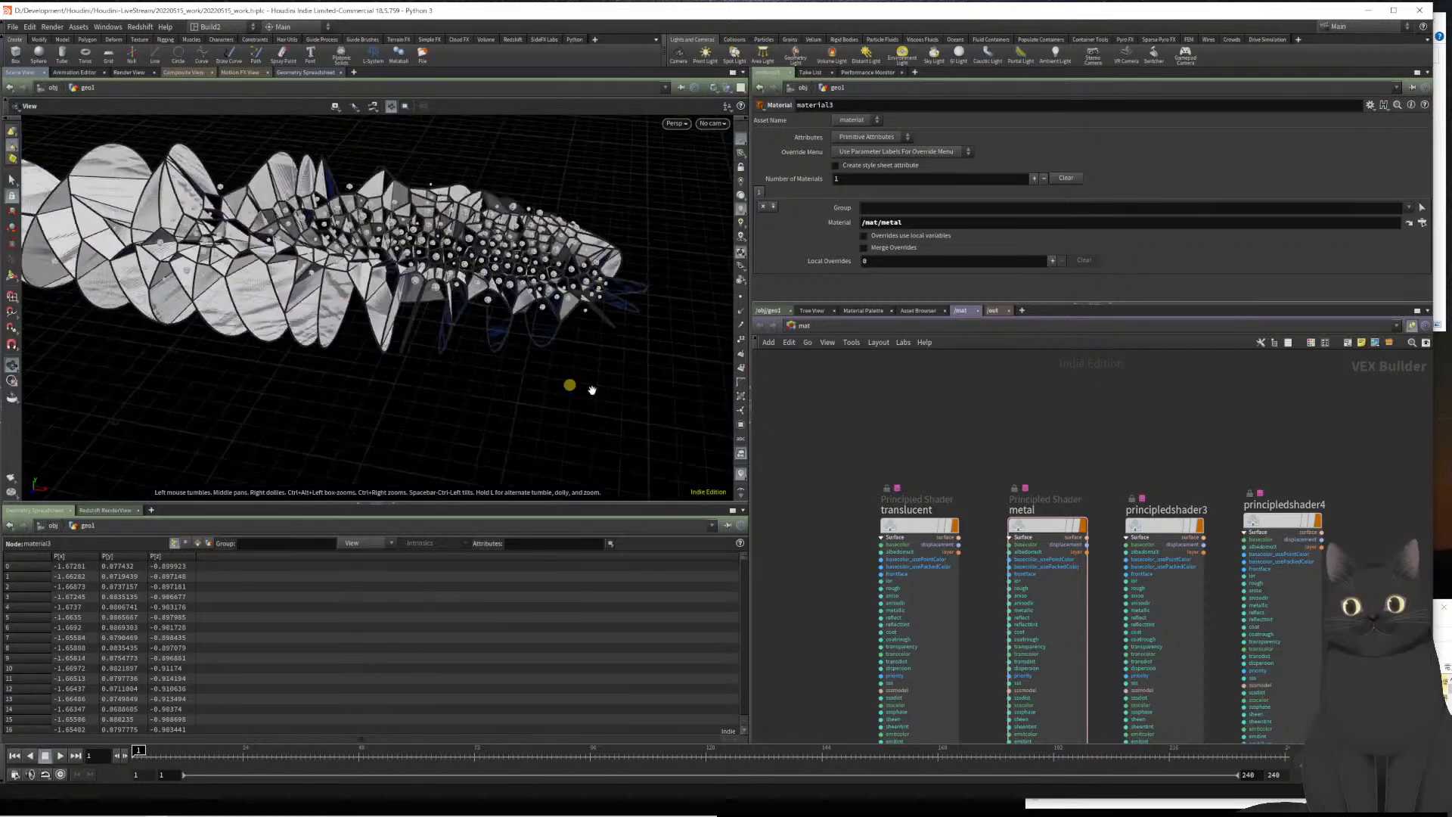
click(765, 311)
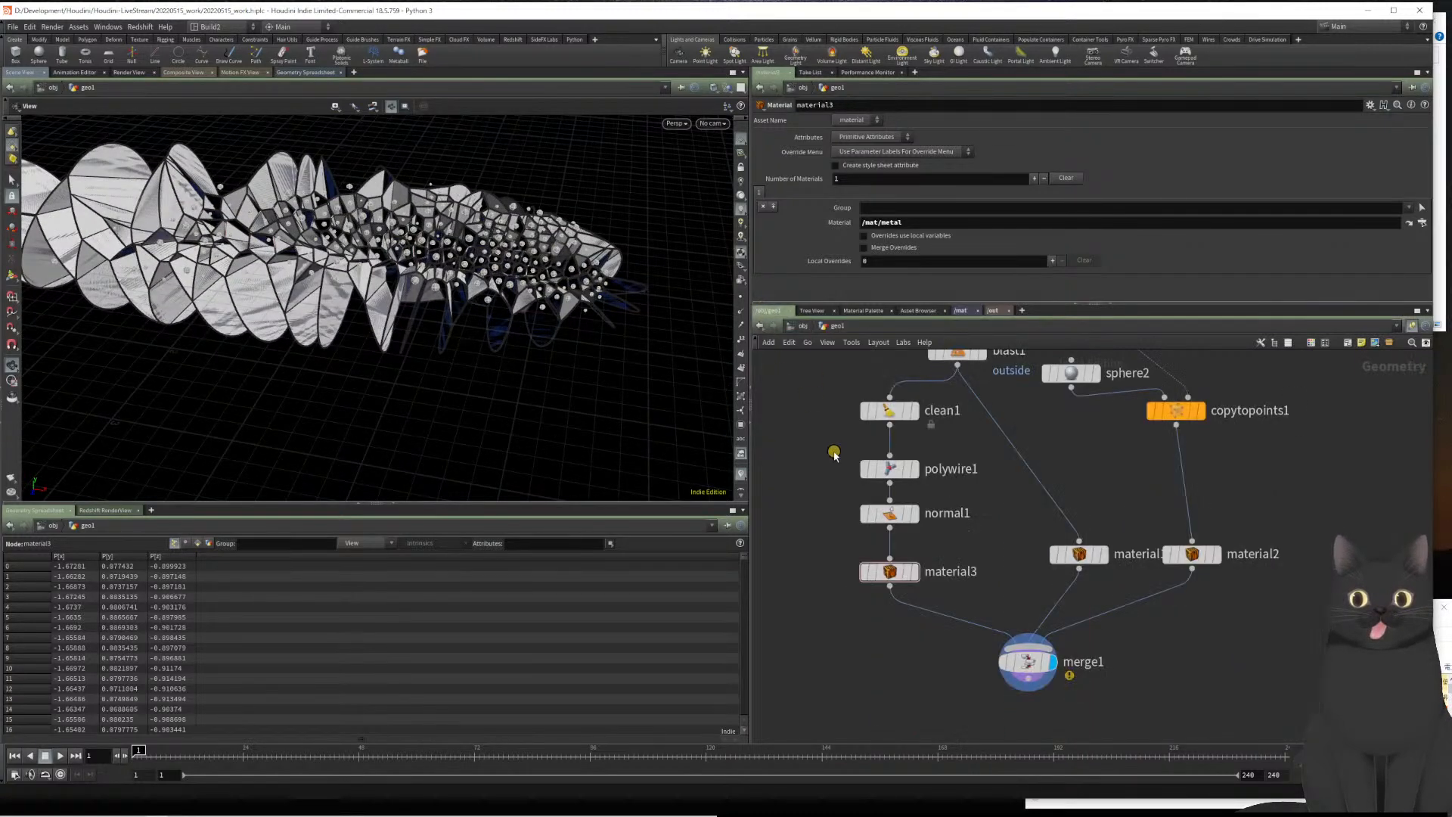
Inside geo1, set the display flag on material3 to show the wire frame geometry in the viewport
key(u)
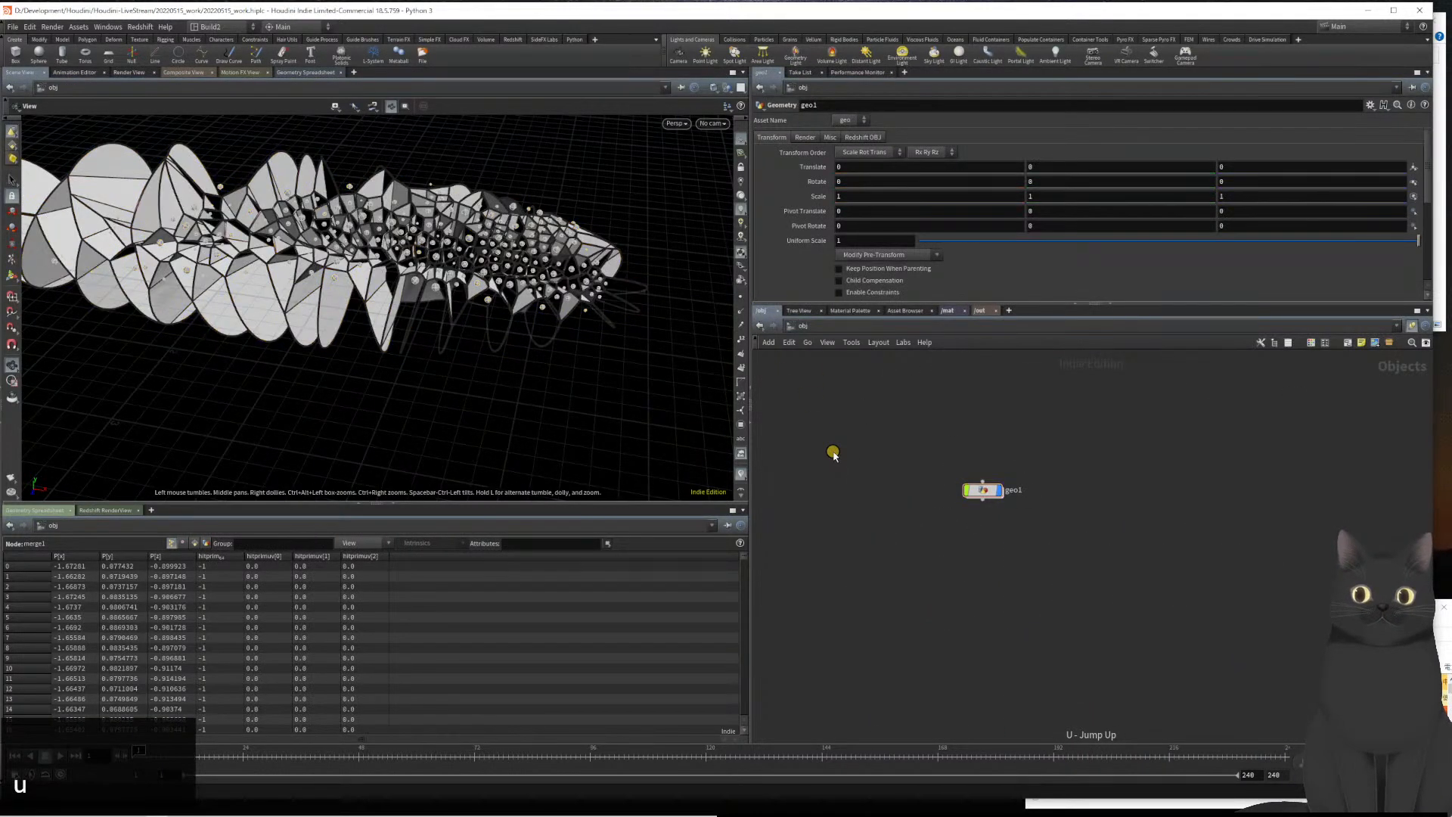
double_click(976, 490)
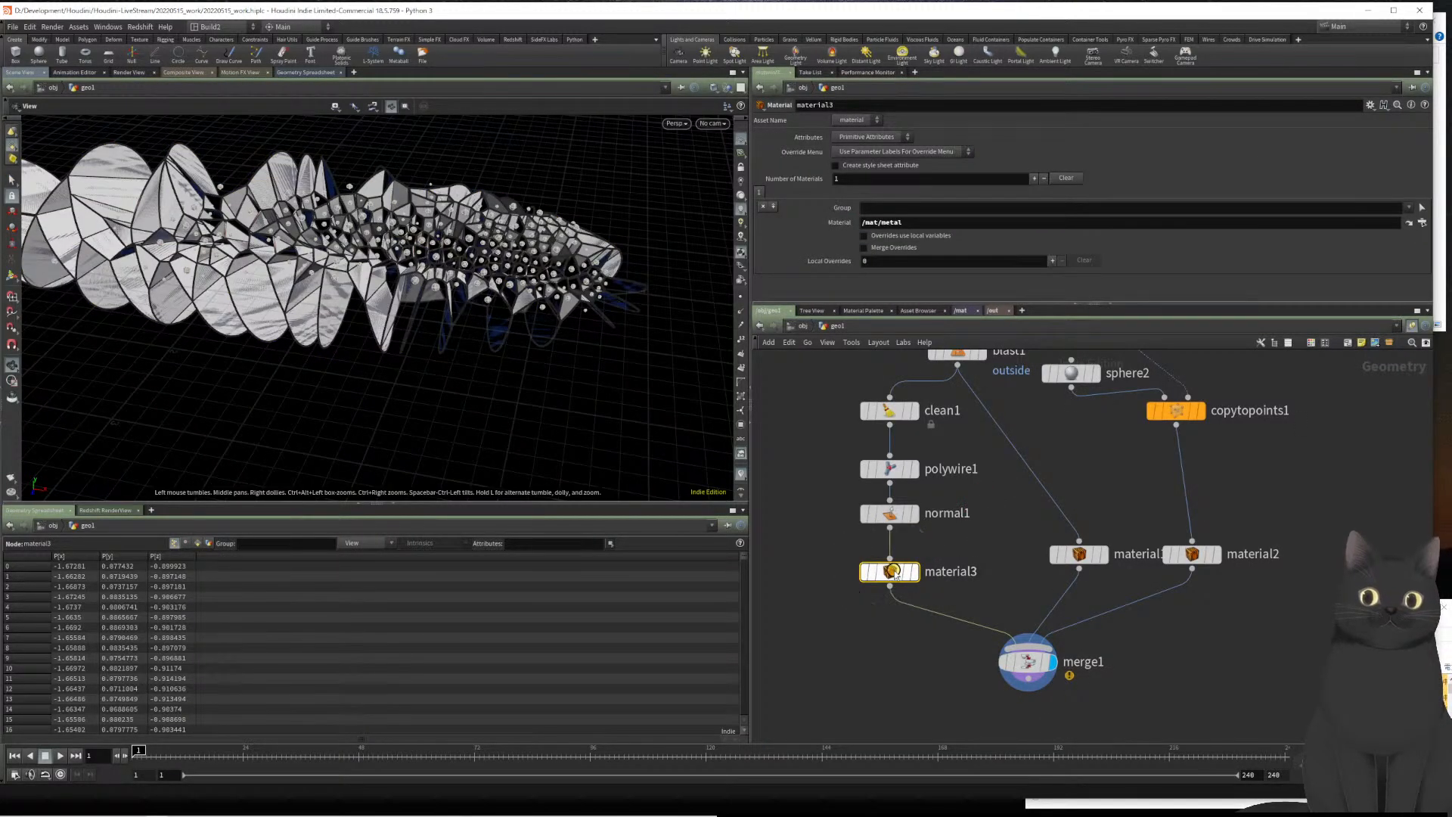
click(913, 573)
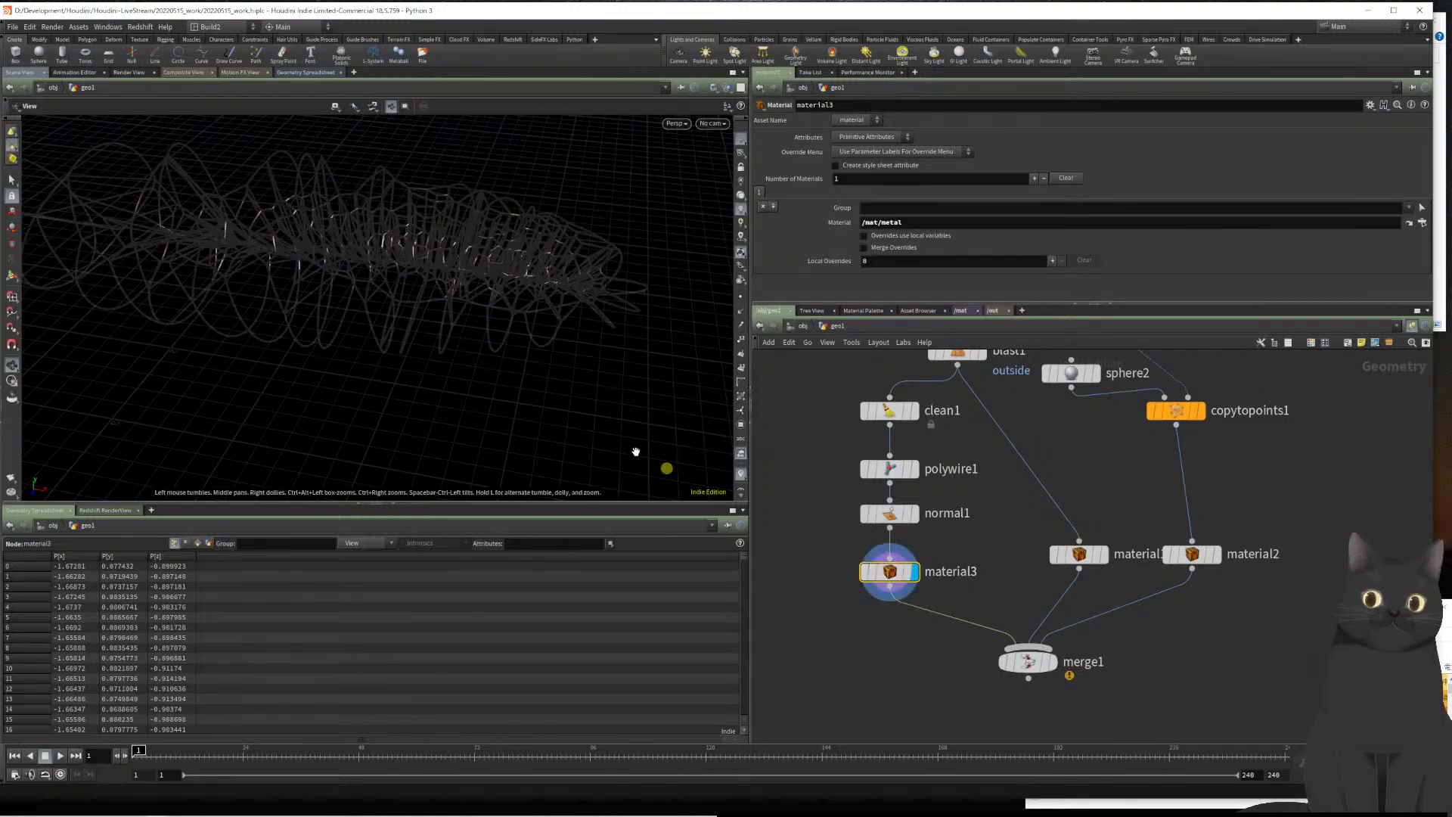
mouse_move(373, 318)
mouse_down()
mouse_move(347, 395)
mouse_move(415, 291)
mouse_move(379, 324)
mouse_move(401, 321)
mouse_up()
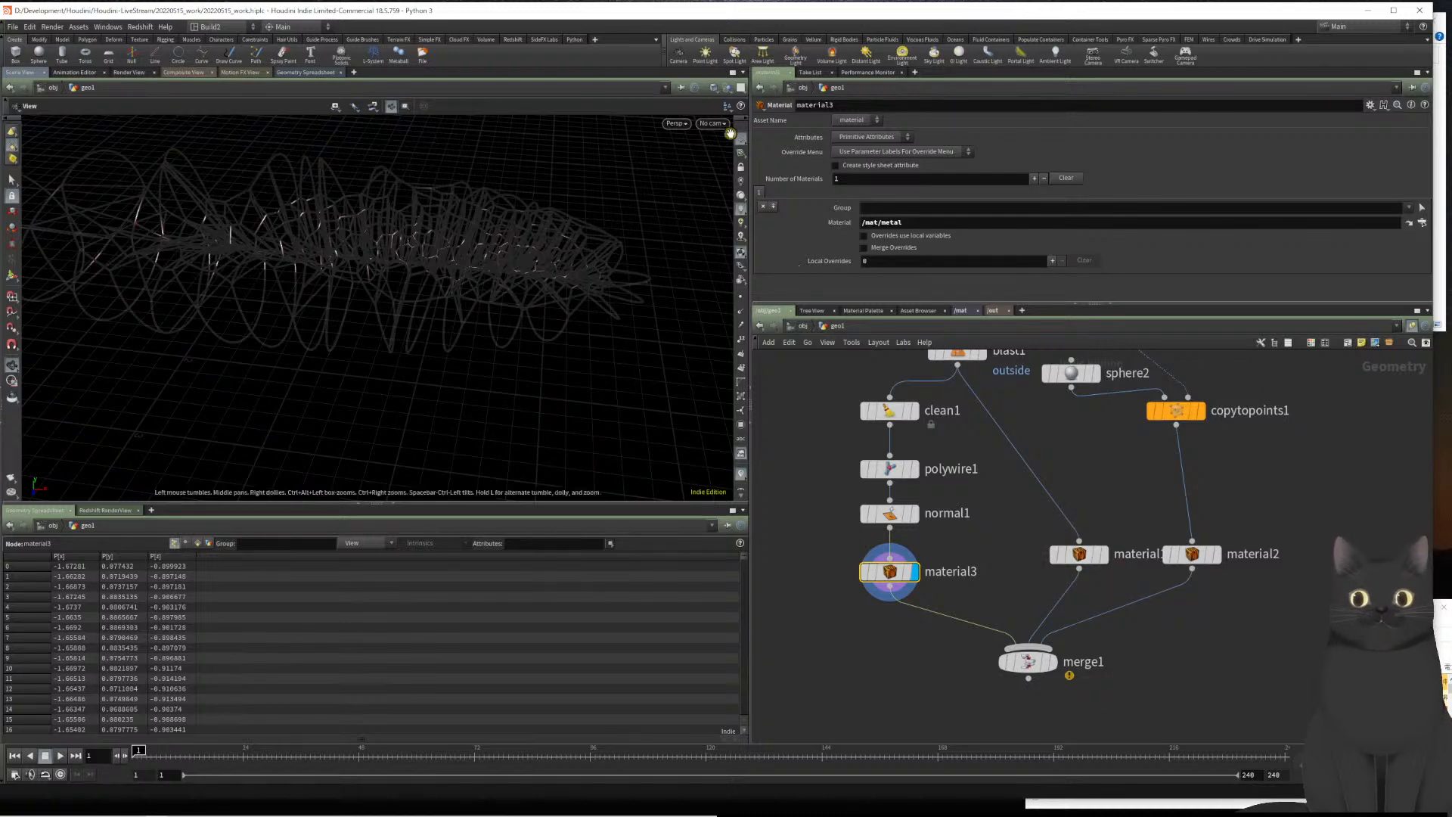
Switch the viewport's lighting mode to a higher quality, keeping the reference grid on
click(739, 139)
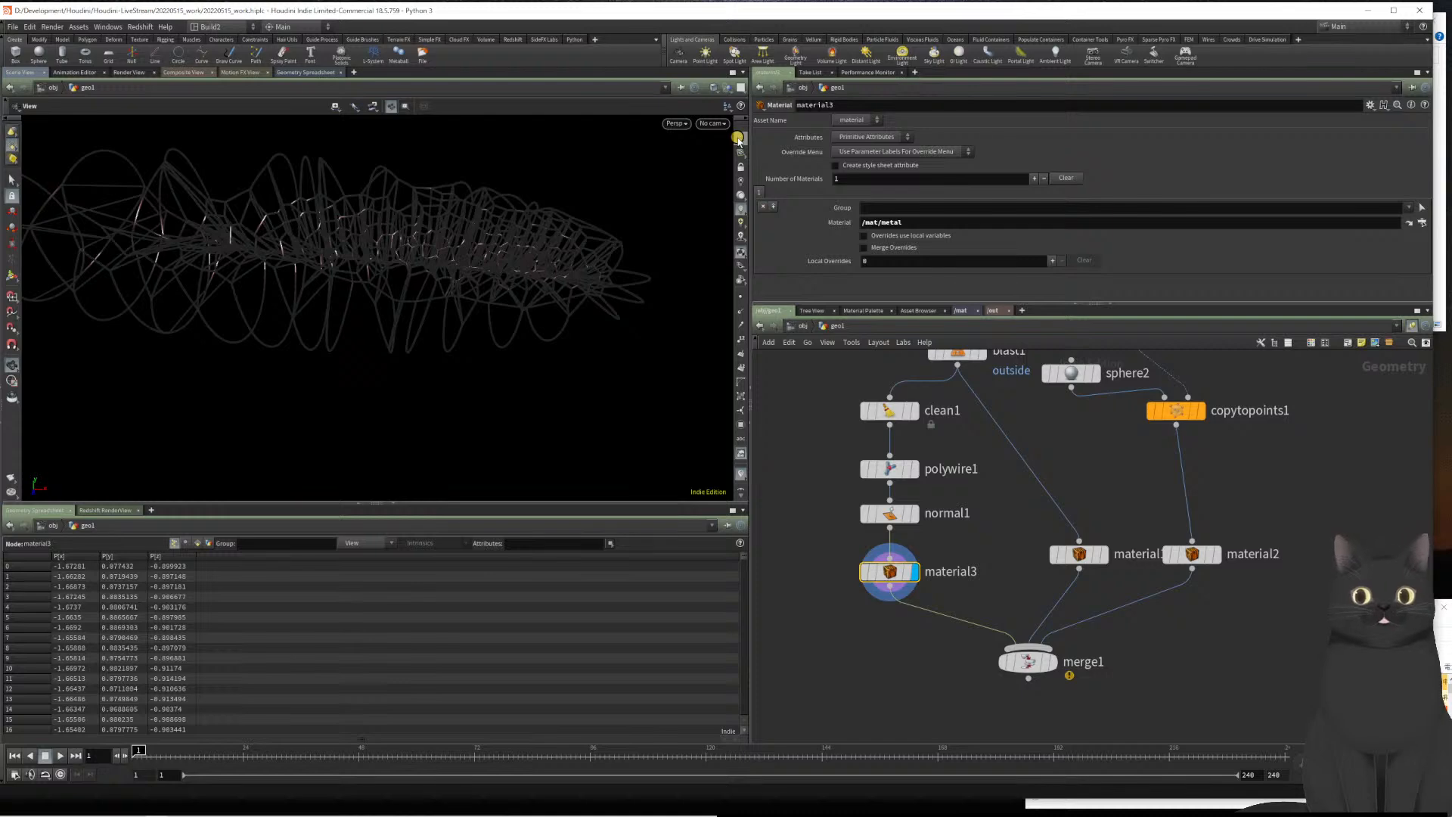
click(739, 139)
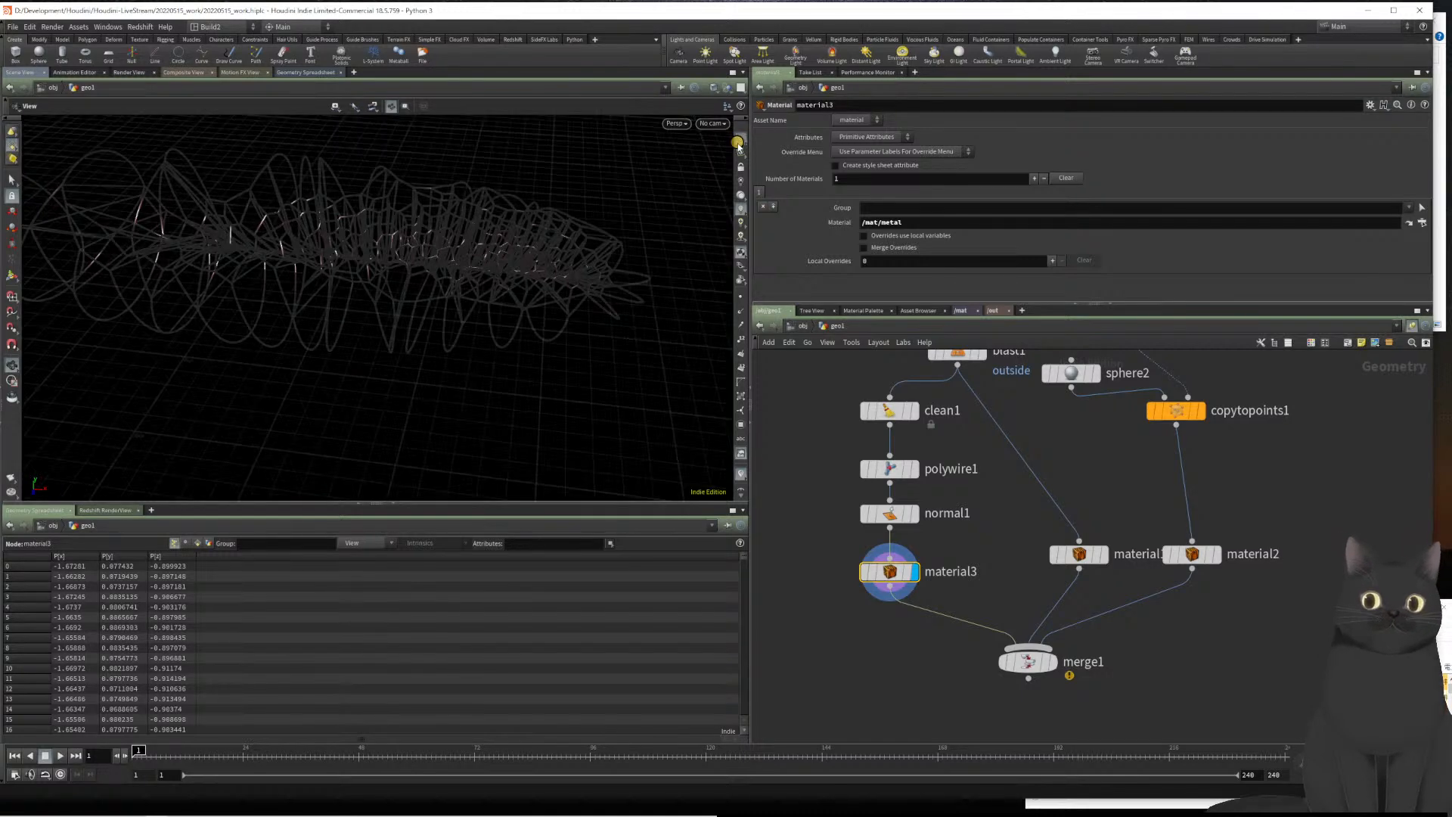
click(741, 222)
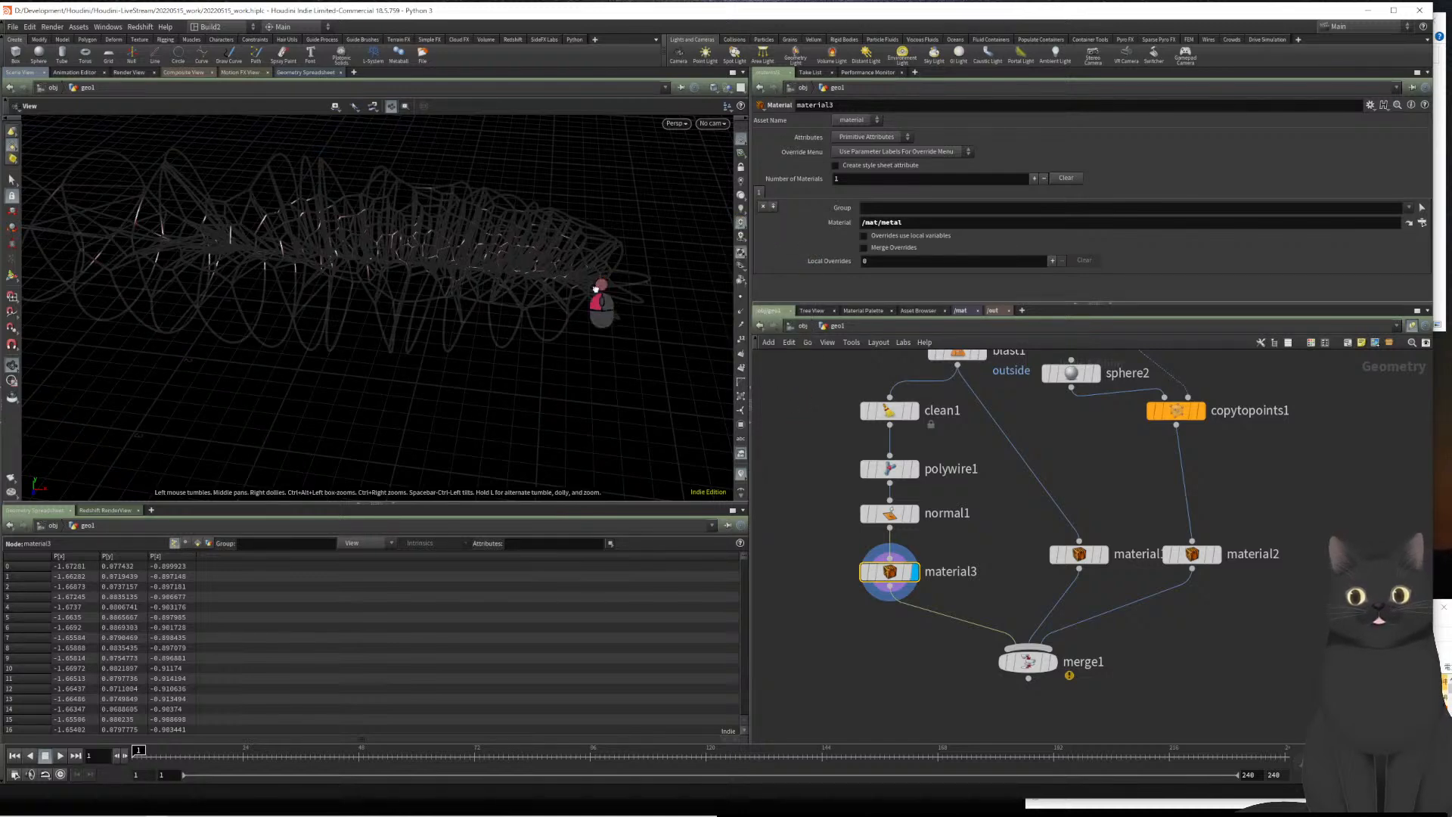
drag(603, 302, 569, 318)
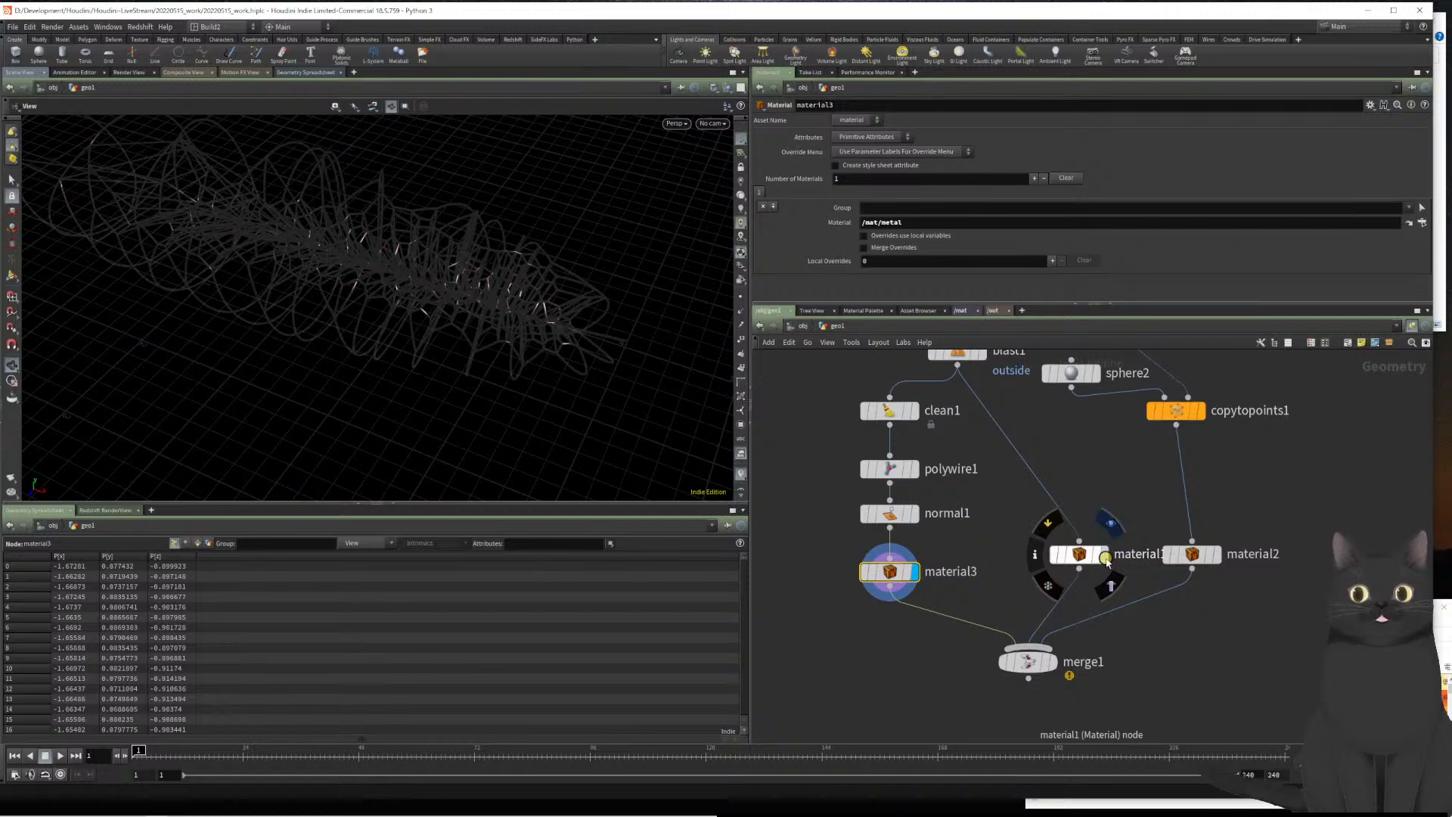
Compare the surfaces output by material1 with material3's wires, and examine the wire shading up close
click(1105, 556)
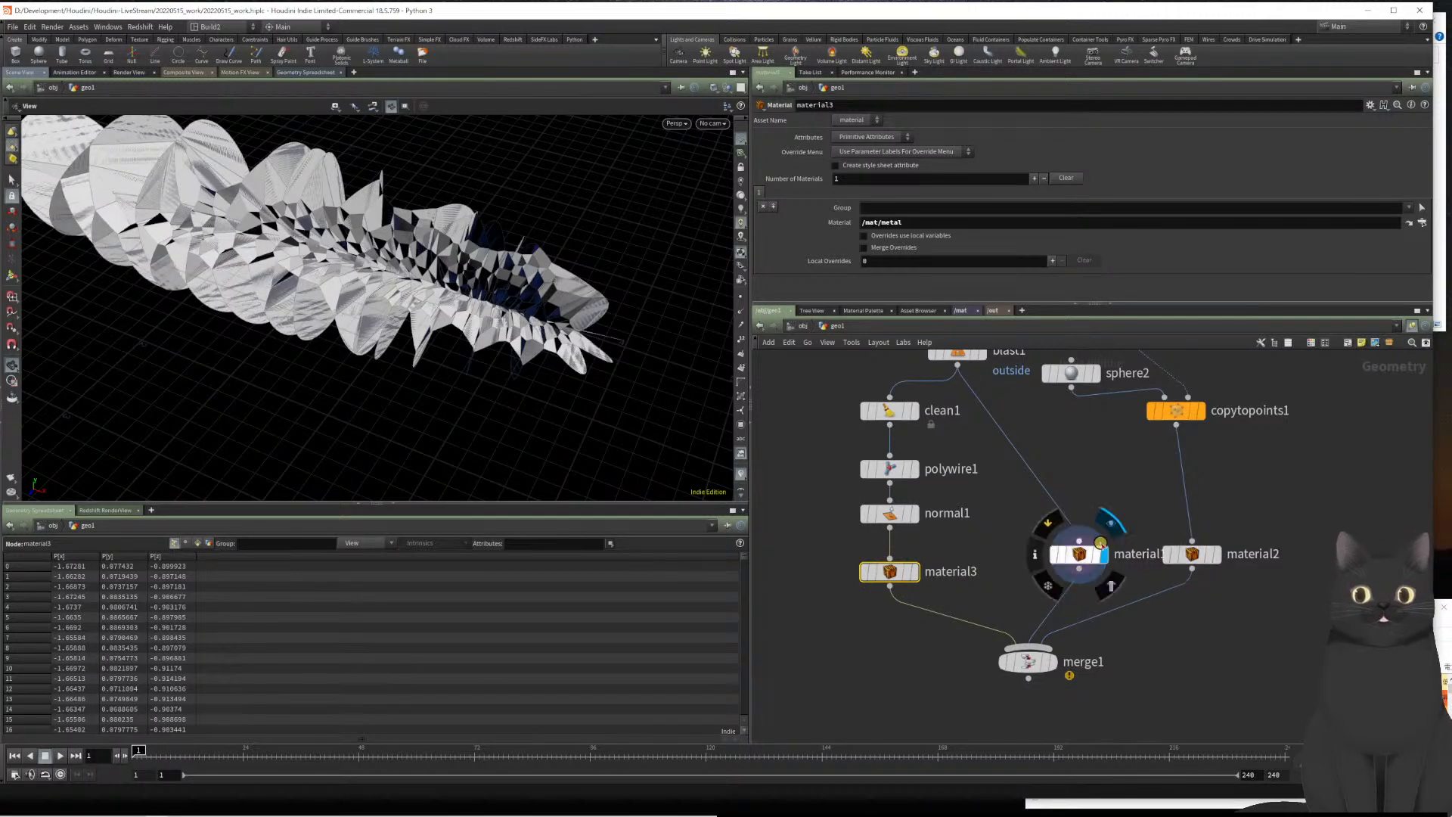
drag(993, 555, 1148, 580)
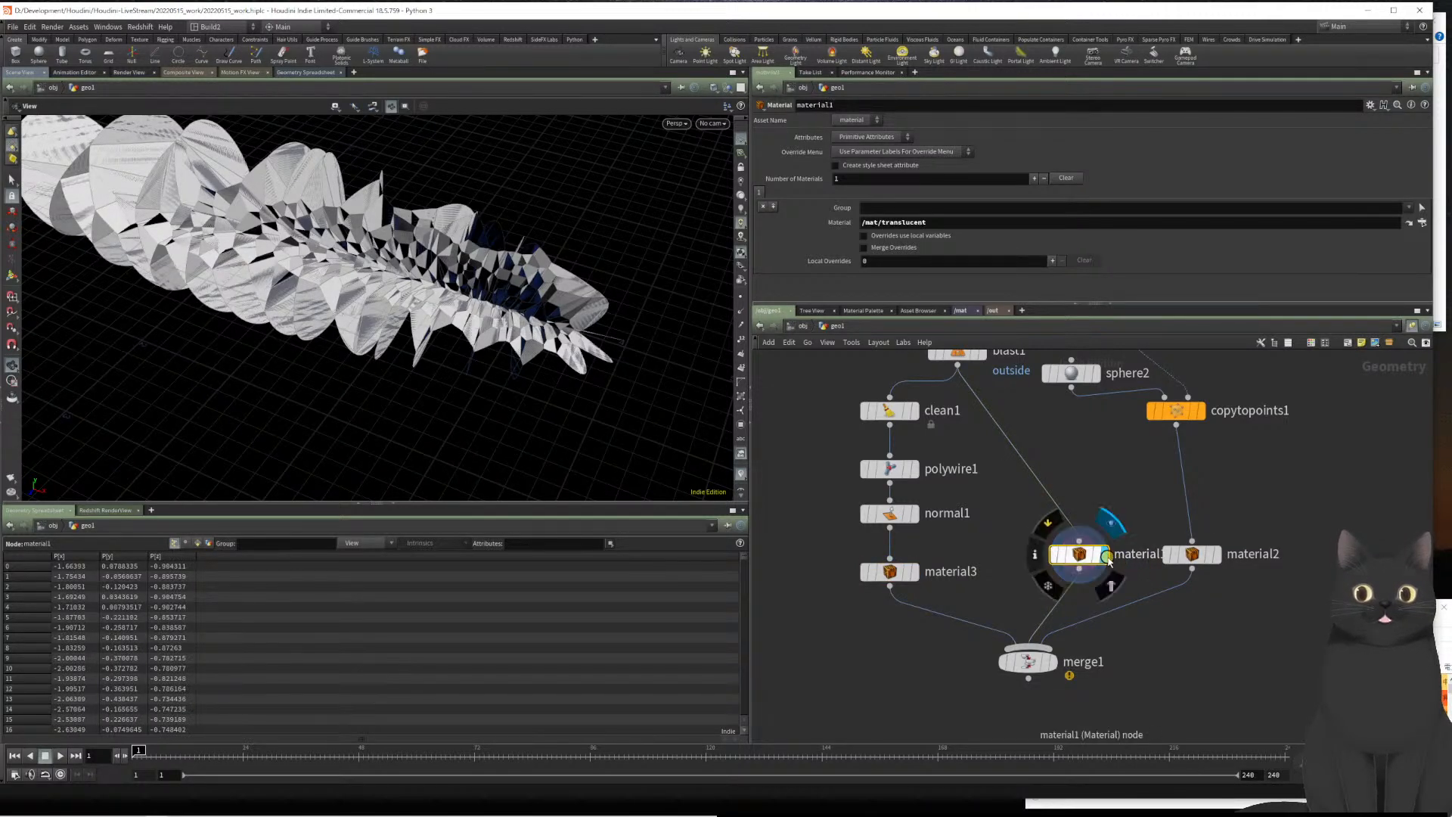
click(914, 573)
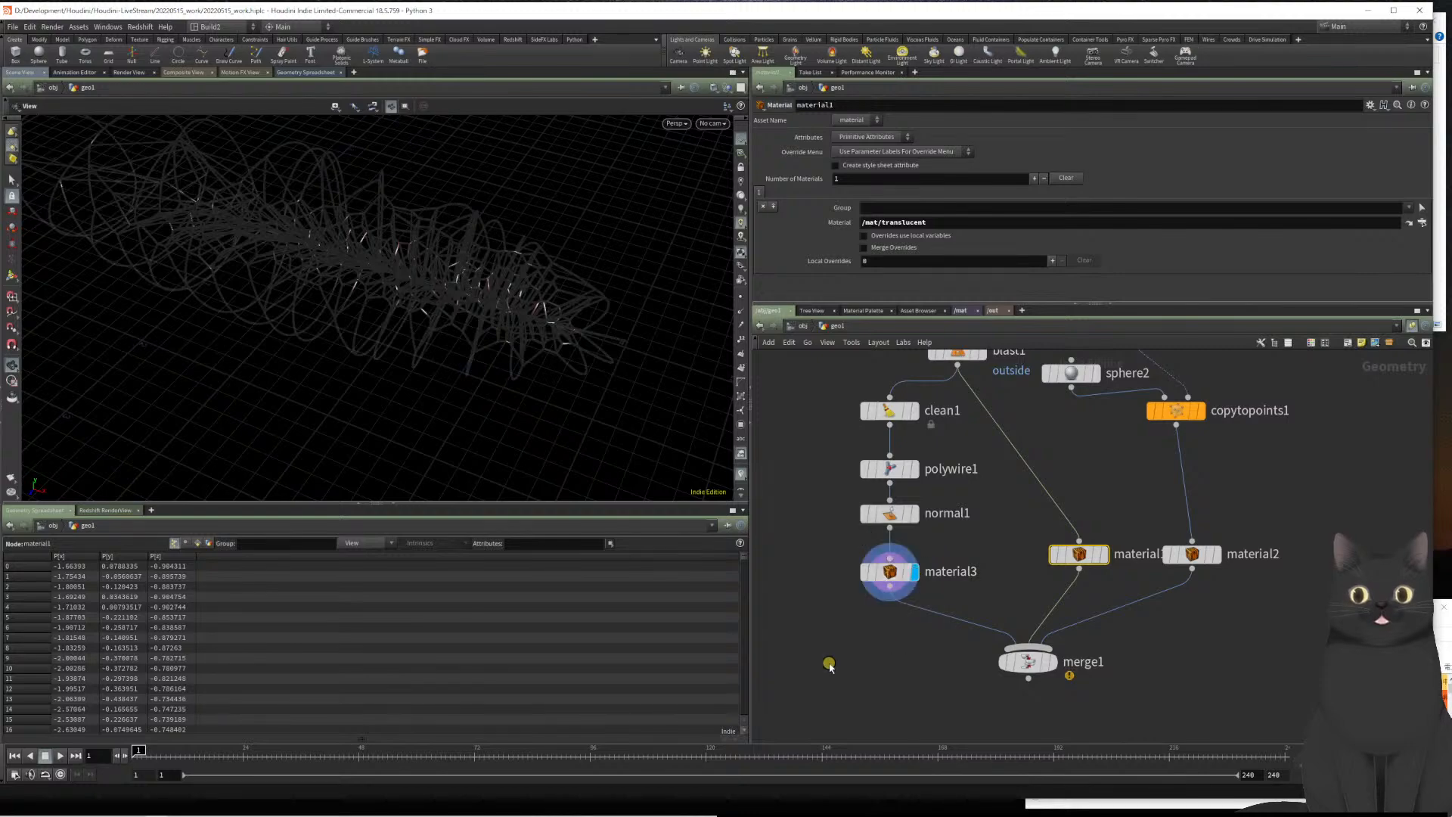
drag(502, 399, 425, 325)
right_drag(424, 325, 545, 334)
middle_drag(545, 333, 611, 354)
drag(552, 289, 549, 361)
middle_drag(555, 343, 565, 320)
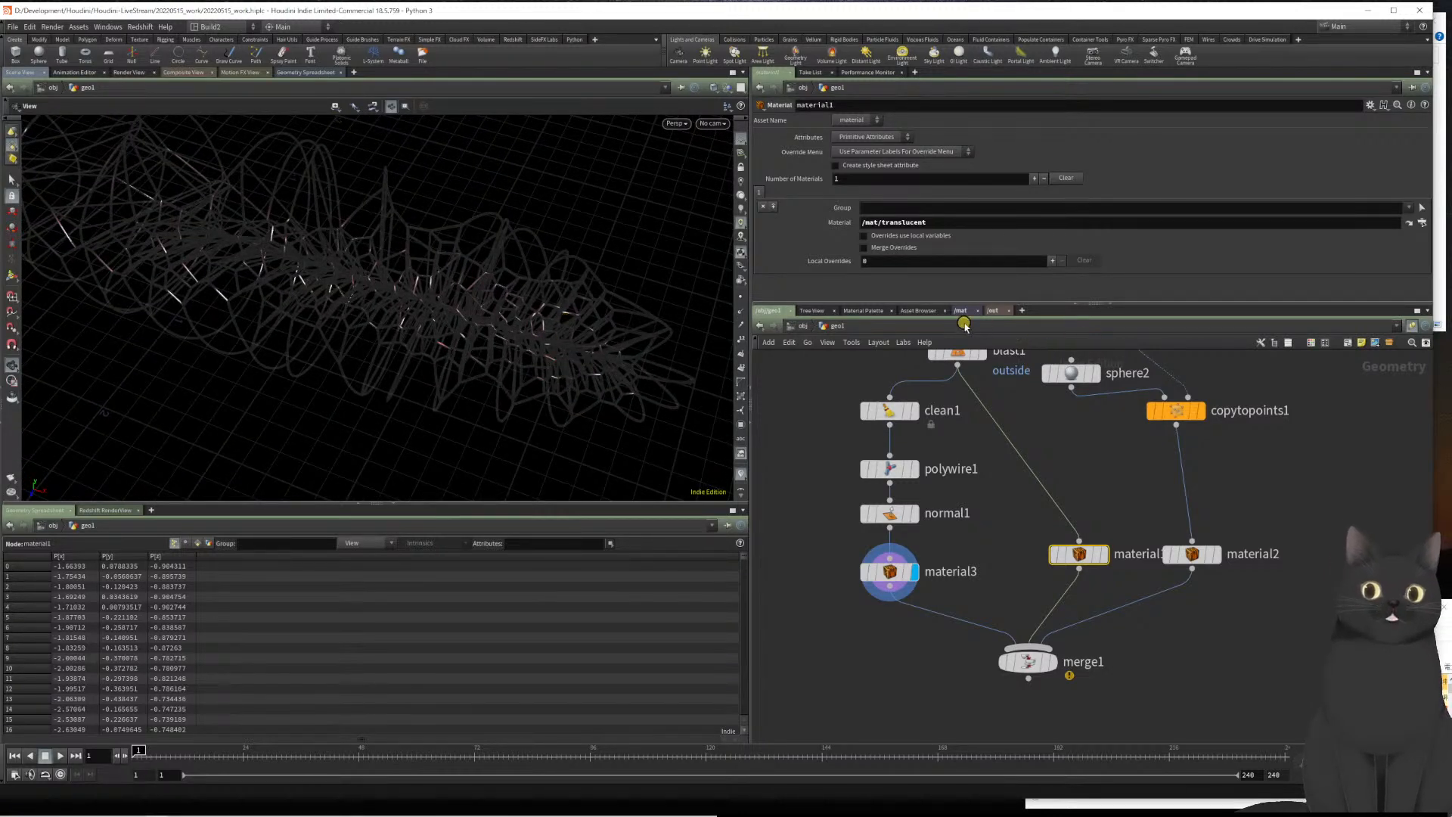
In the mat network, rename principledshader3 to glass
click(964, 309)
click(1145, 511)
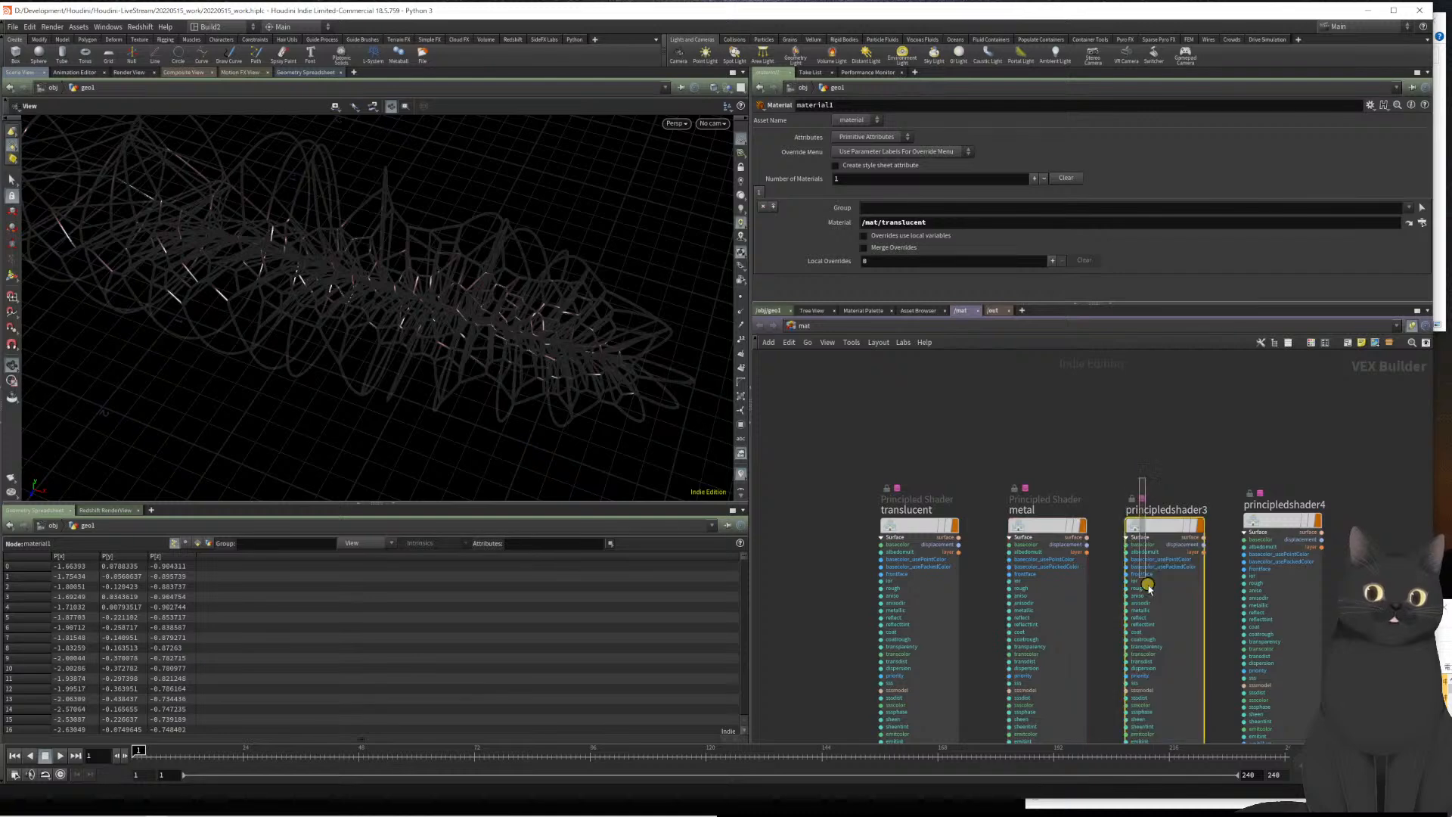
double_click(1148, 511)
double_click(1149, 510)
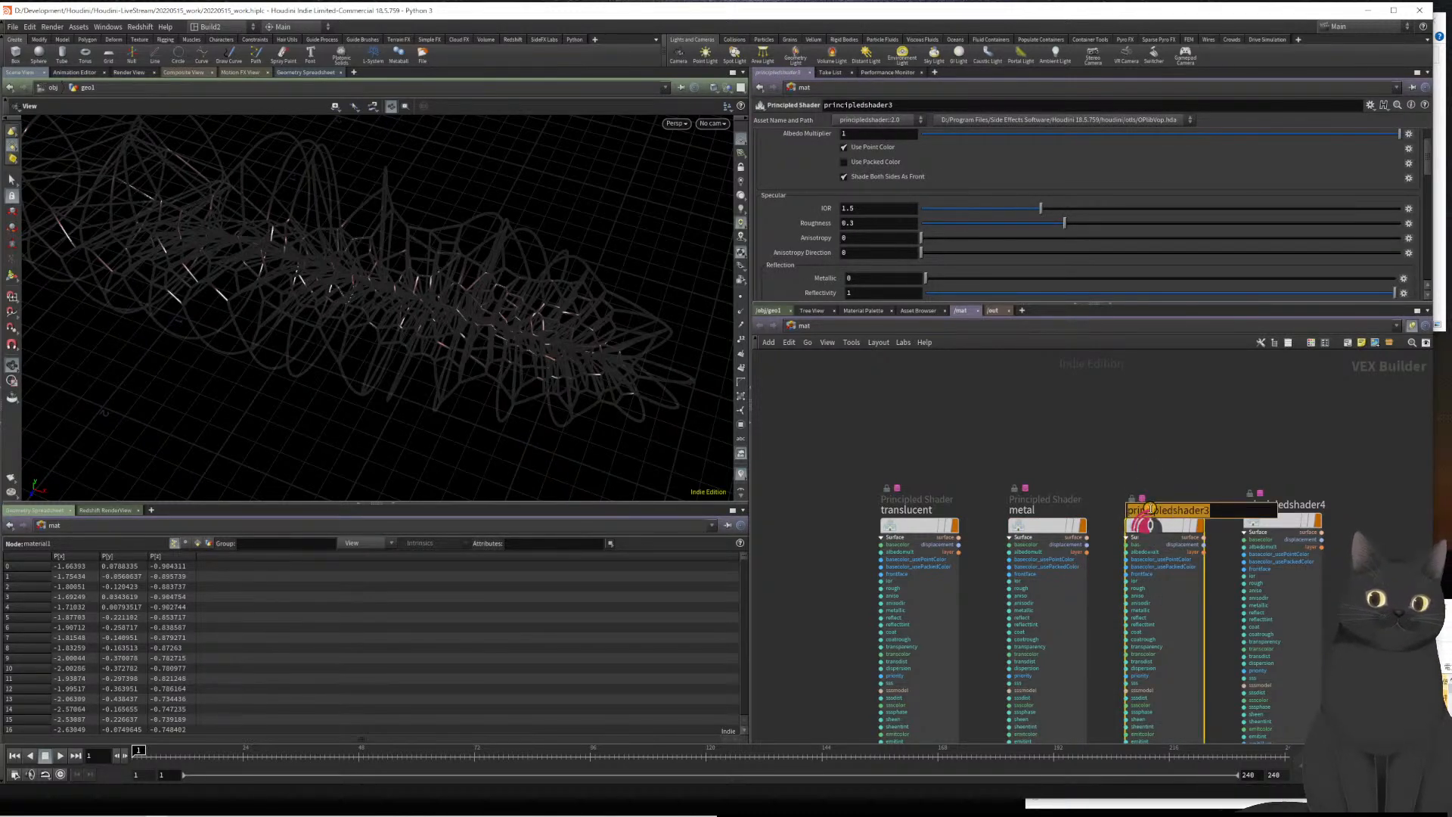
text(glase)
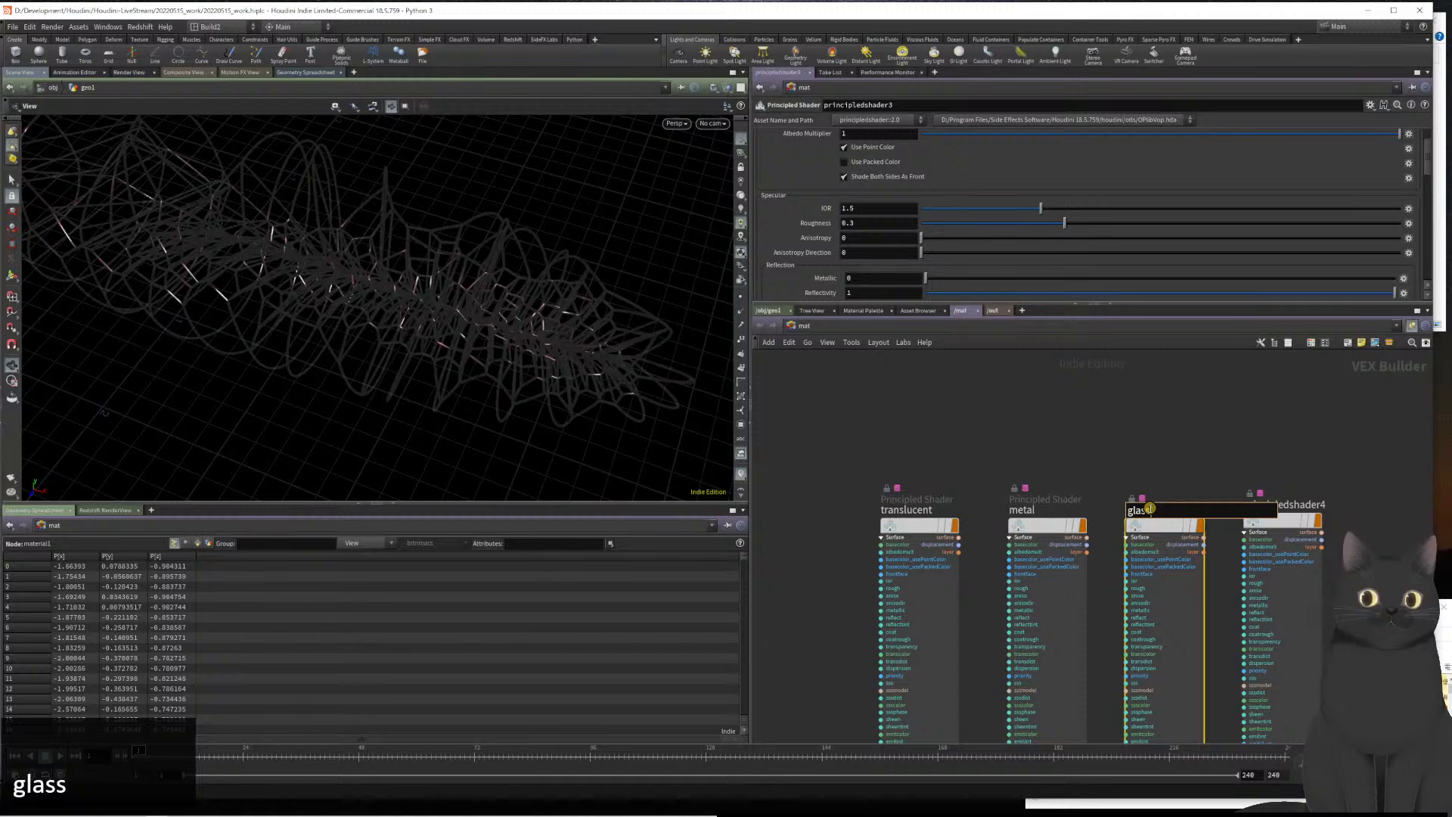
key(Return)
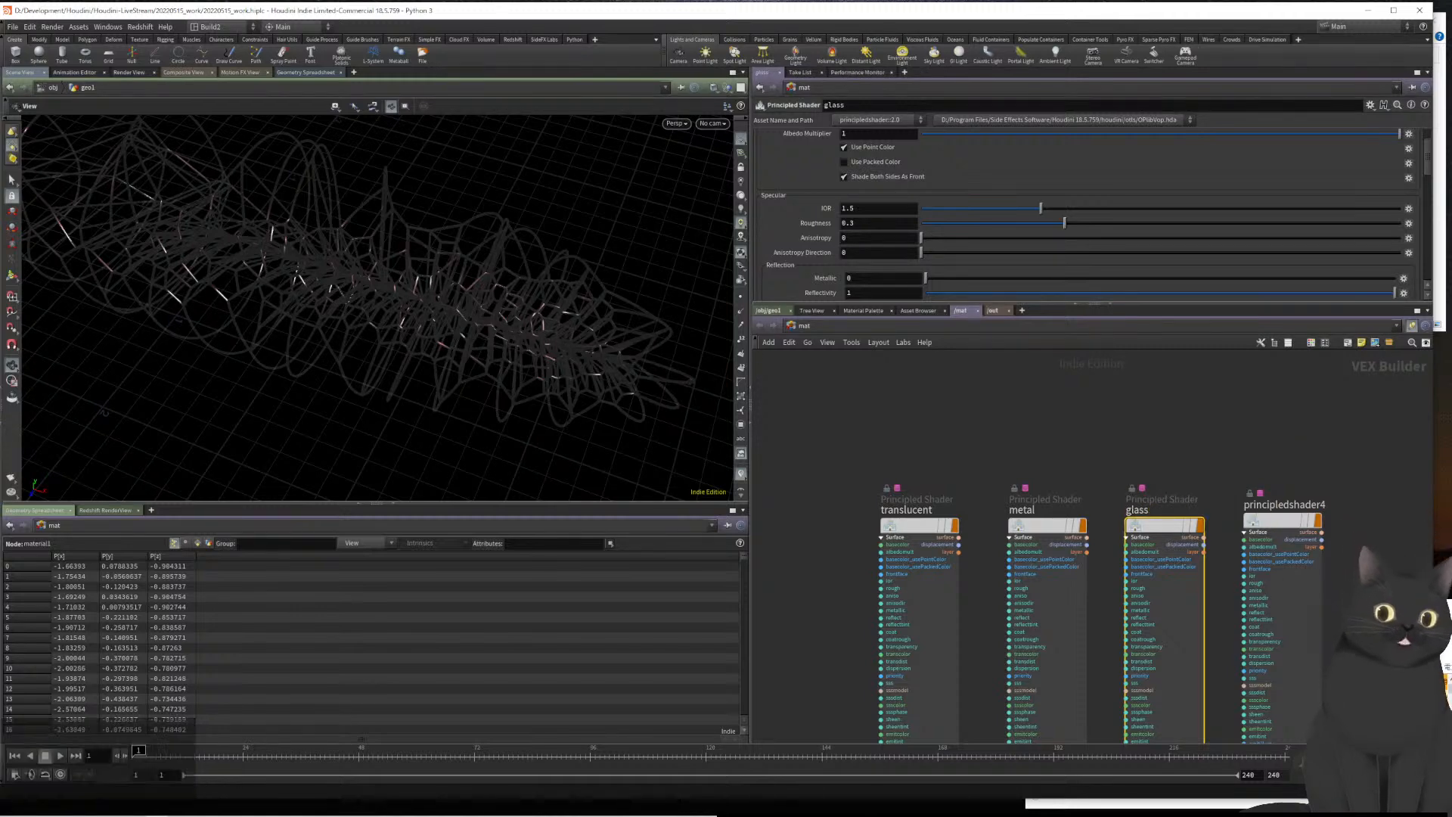
Rename principledshader4 to BG
double_click(1286, 504)
text(BG)
key(Return)
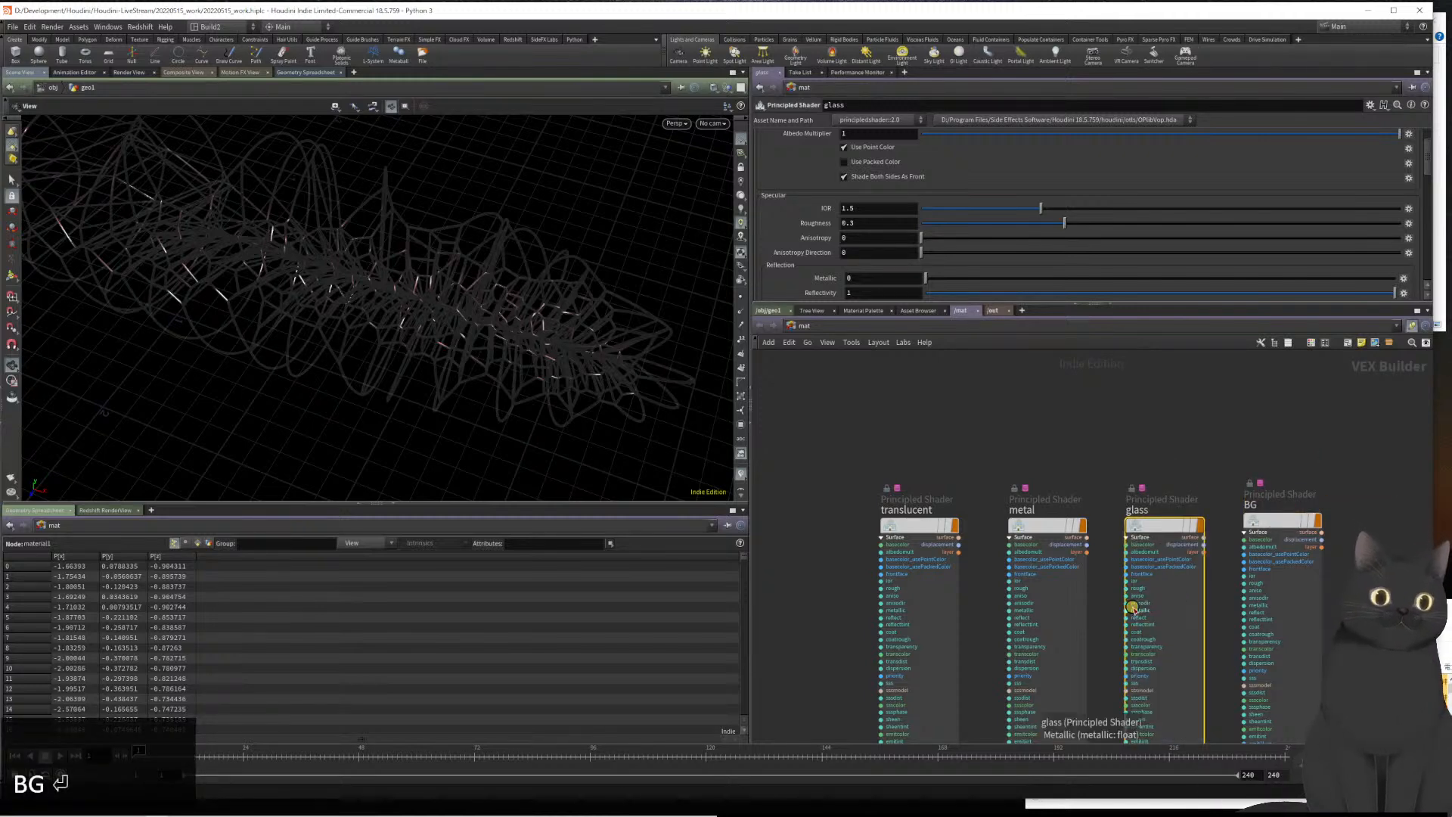
Set the glass shader's base color to a near-black gray of 0.00625 in all three channels
scroll(900, 234, up, 2)
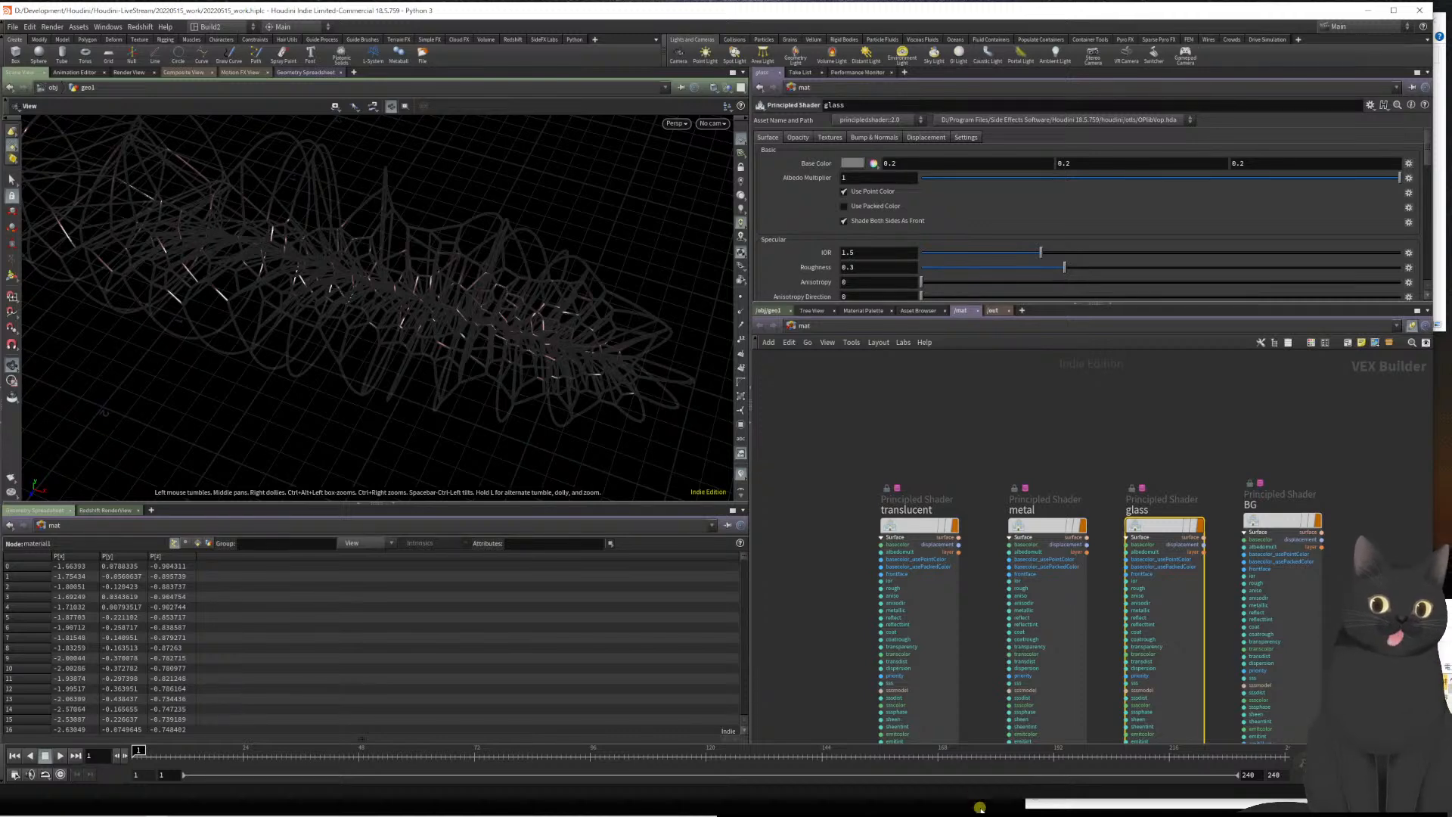
click(850, 162)
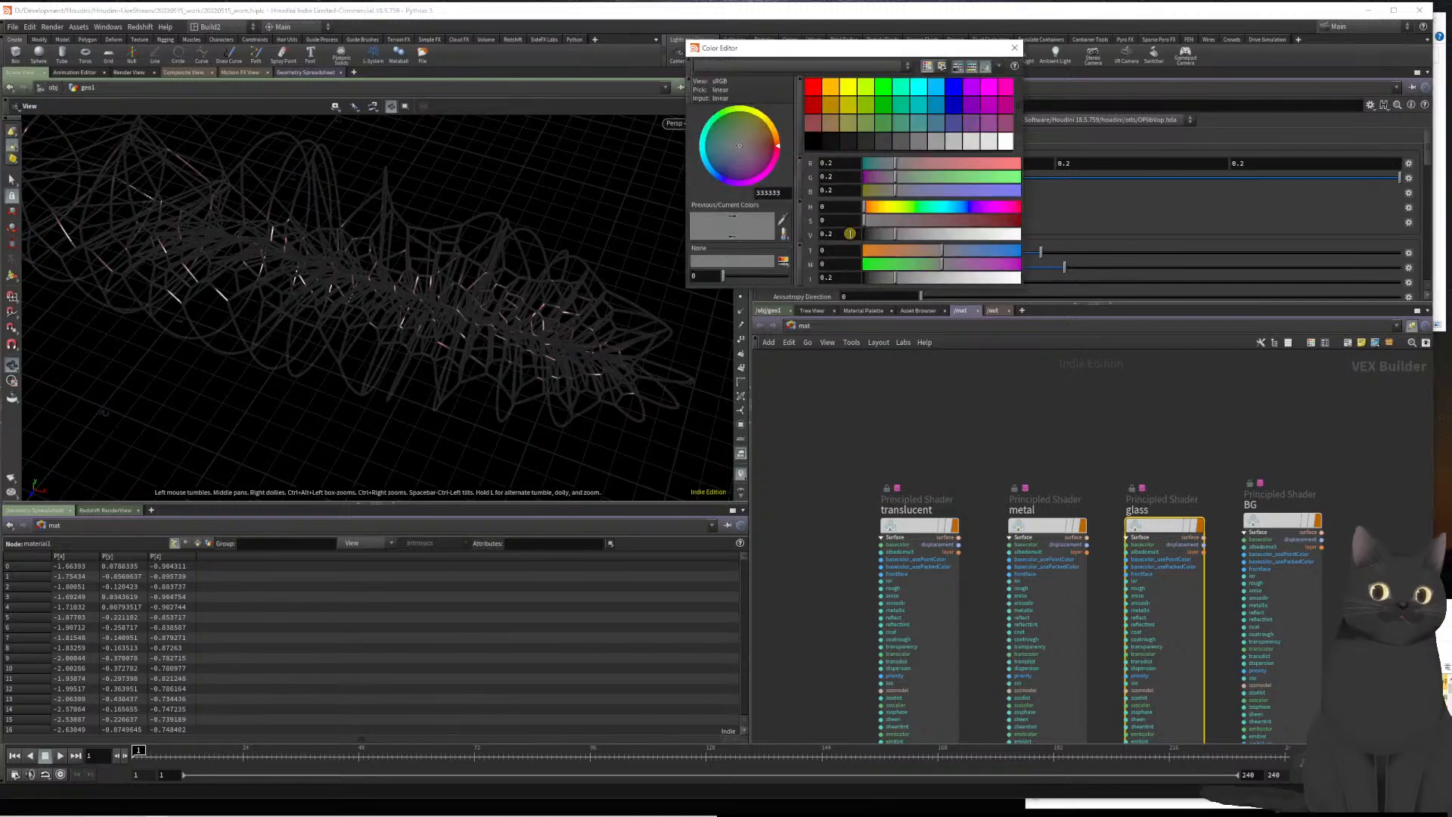
click(835, 145)
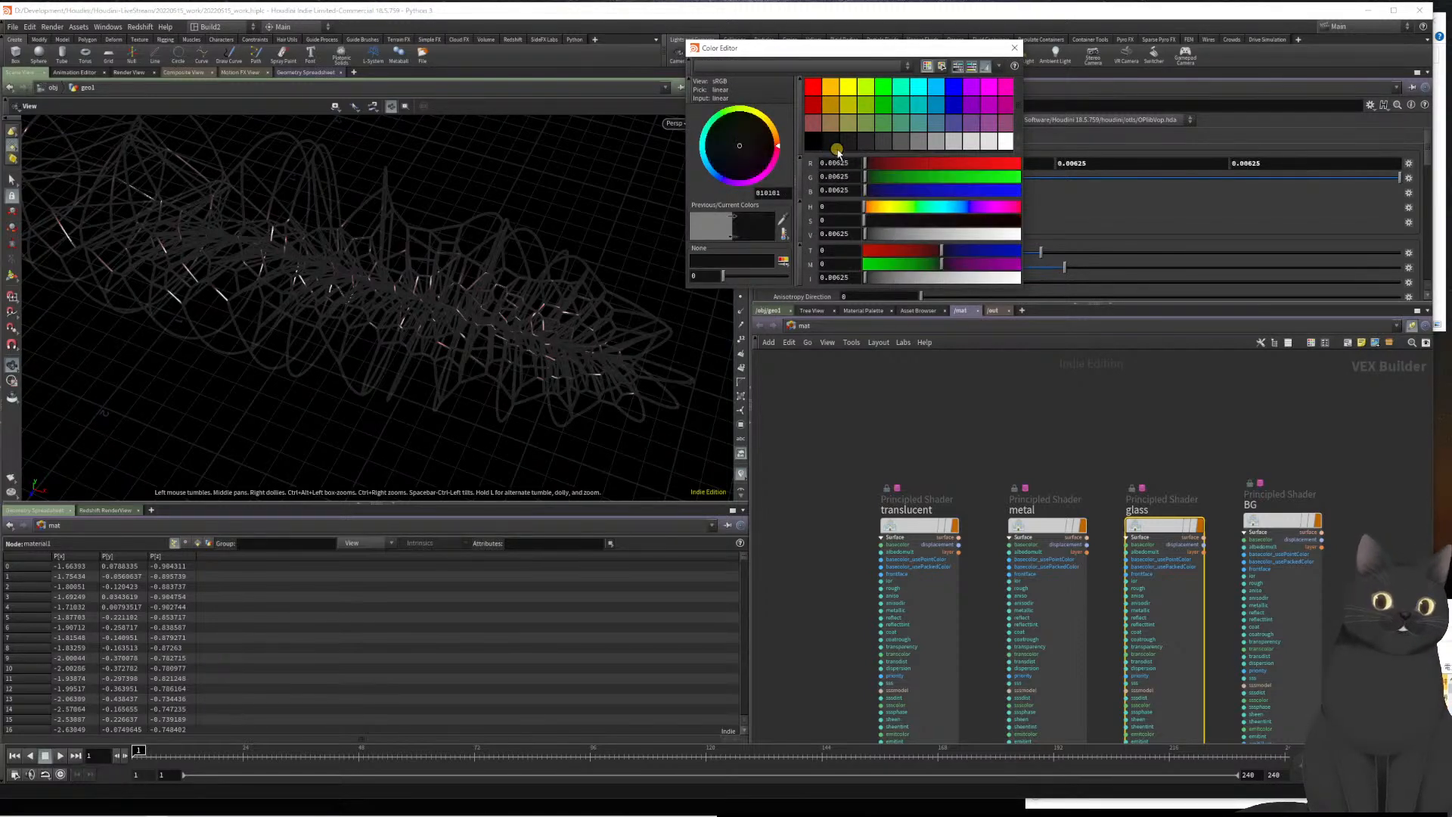
click(1014, 48)
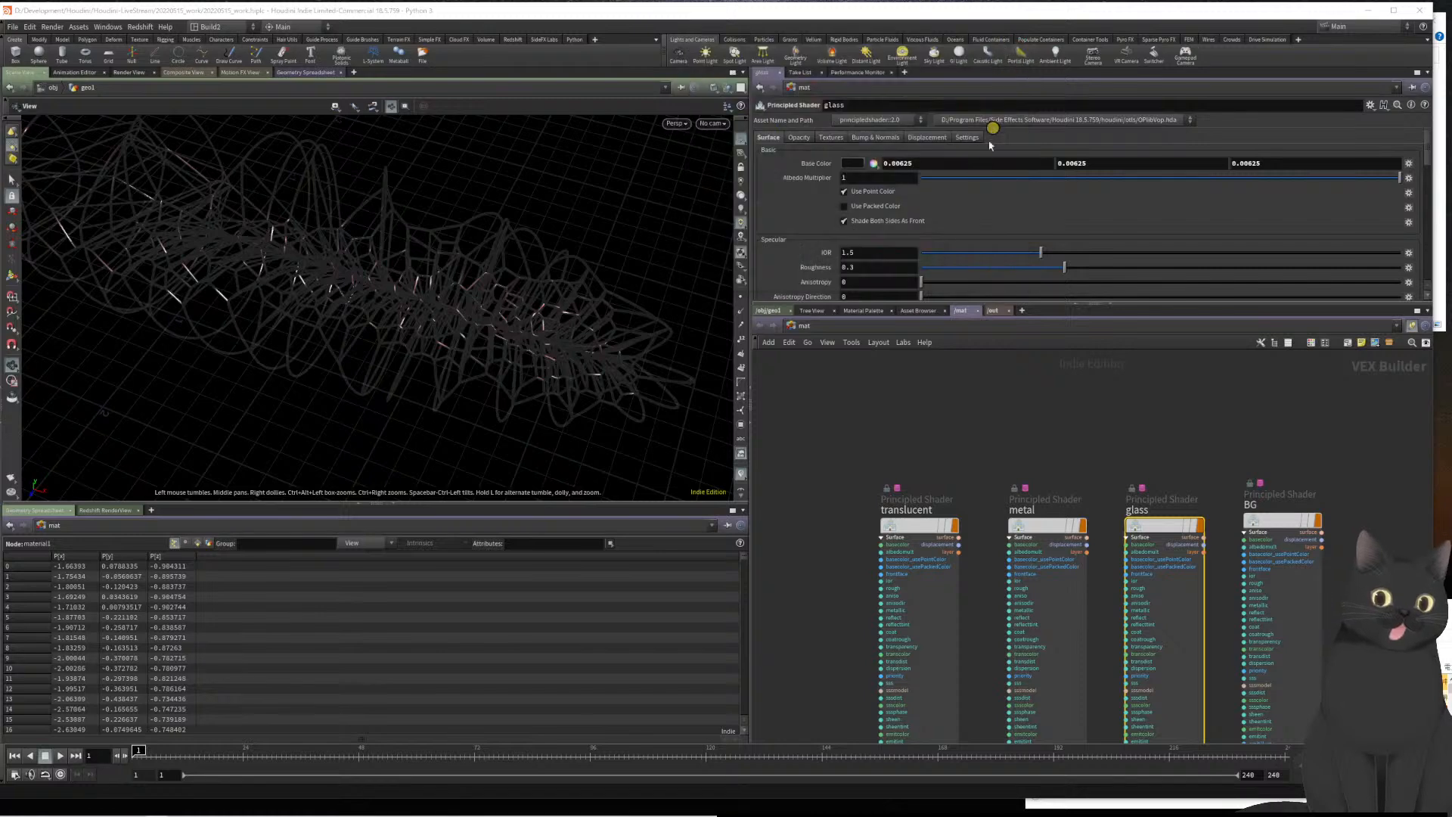
Set the glass shader's specular roughness to 0 and its IOR to 1.6
click(868, 268)
key(BackSpace)
text(0)
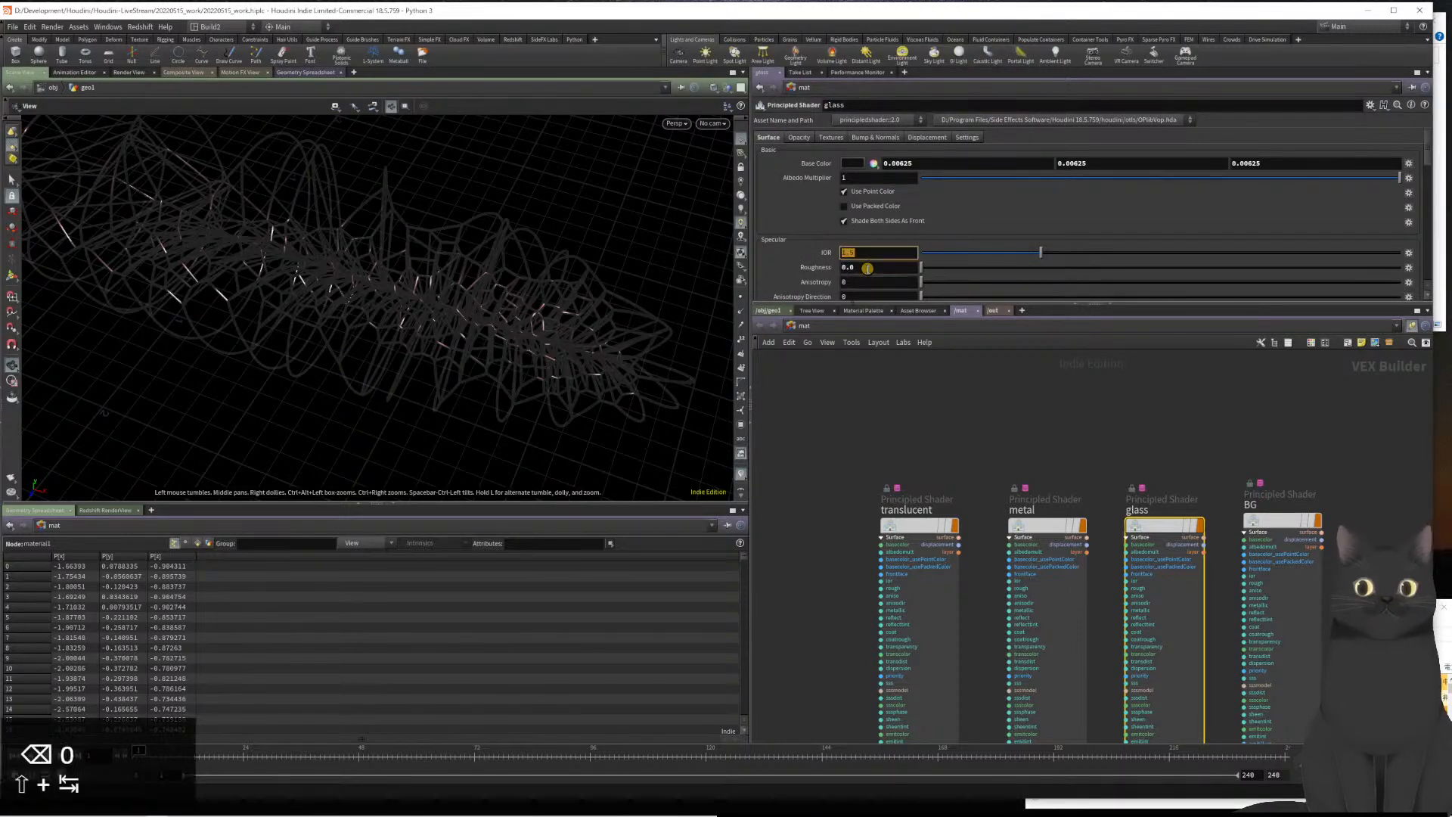
key(shift+Tab)
key(Right)
key(BackSpace)
text(6)
key(Return)
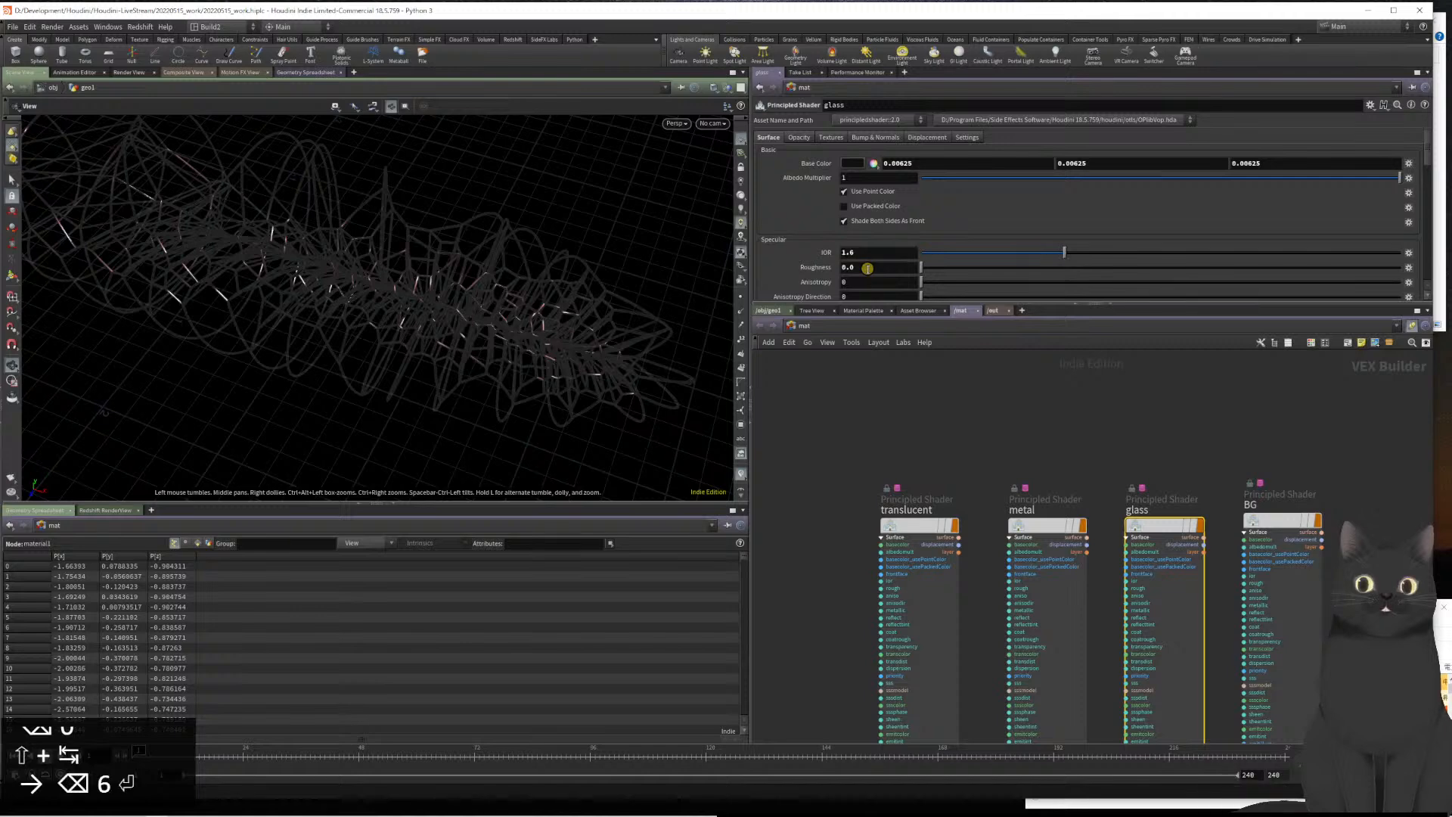
Set the glass shader's transparency to 1
scroll(868, 268, down, 2)
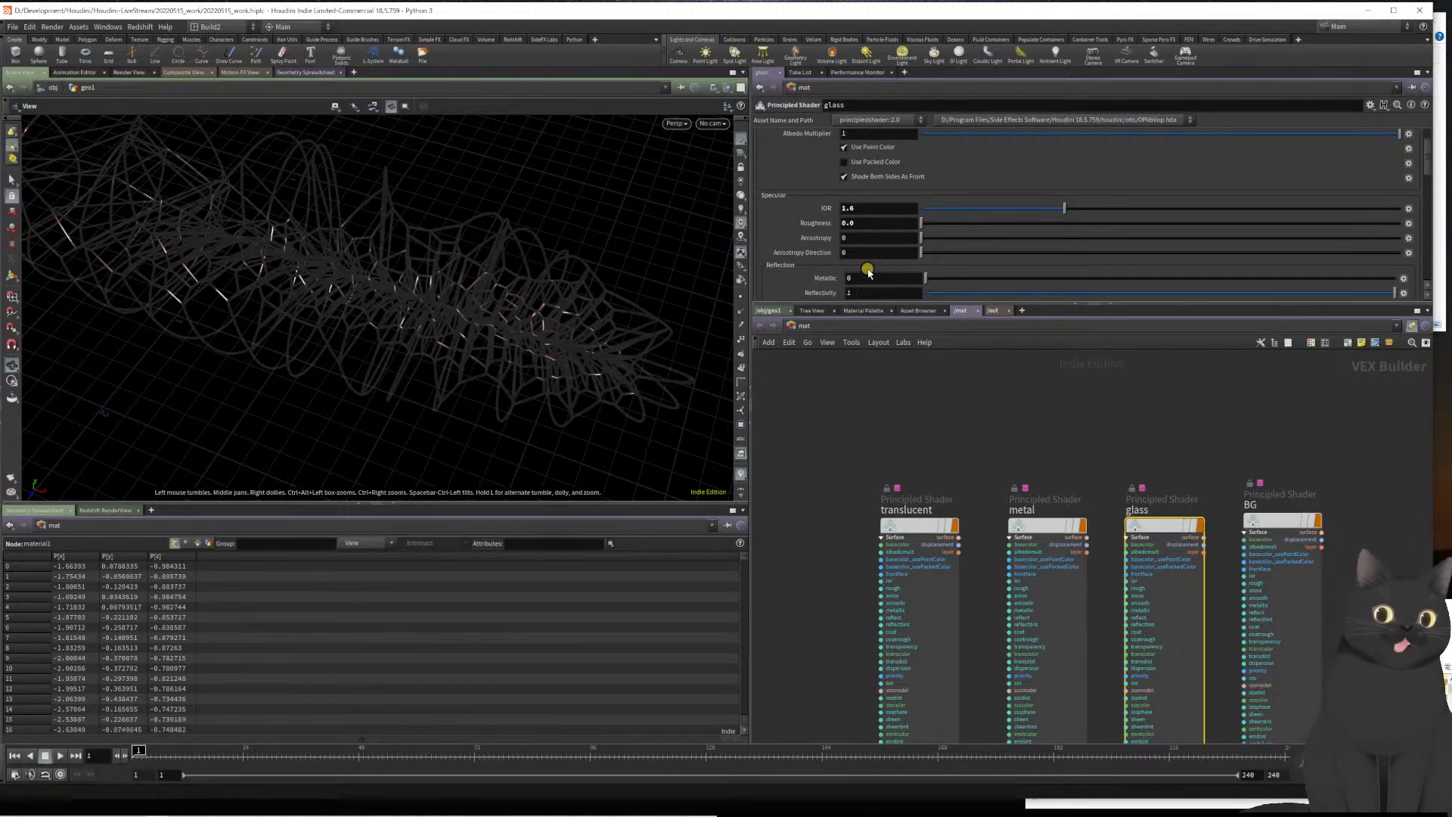
scroll(868, 272, down, 4)
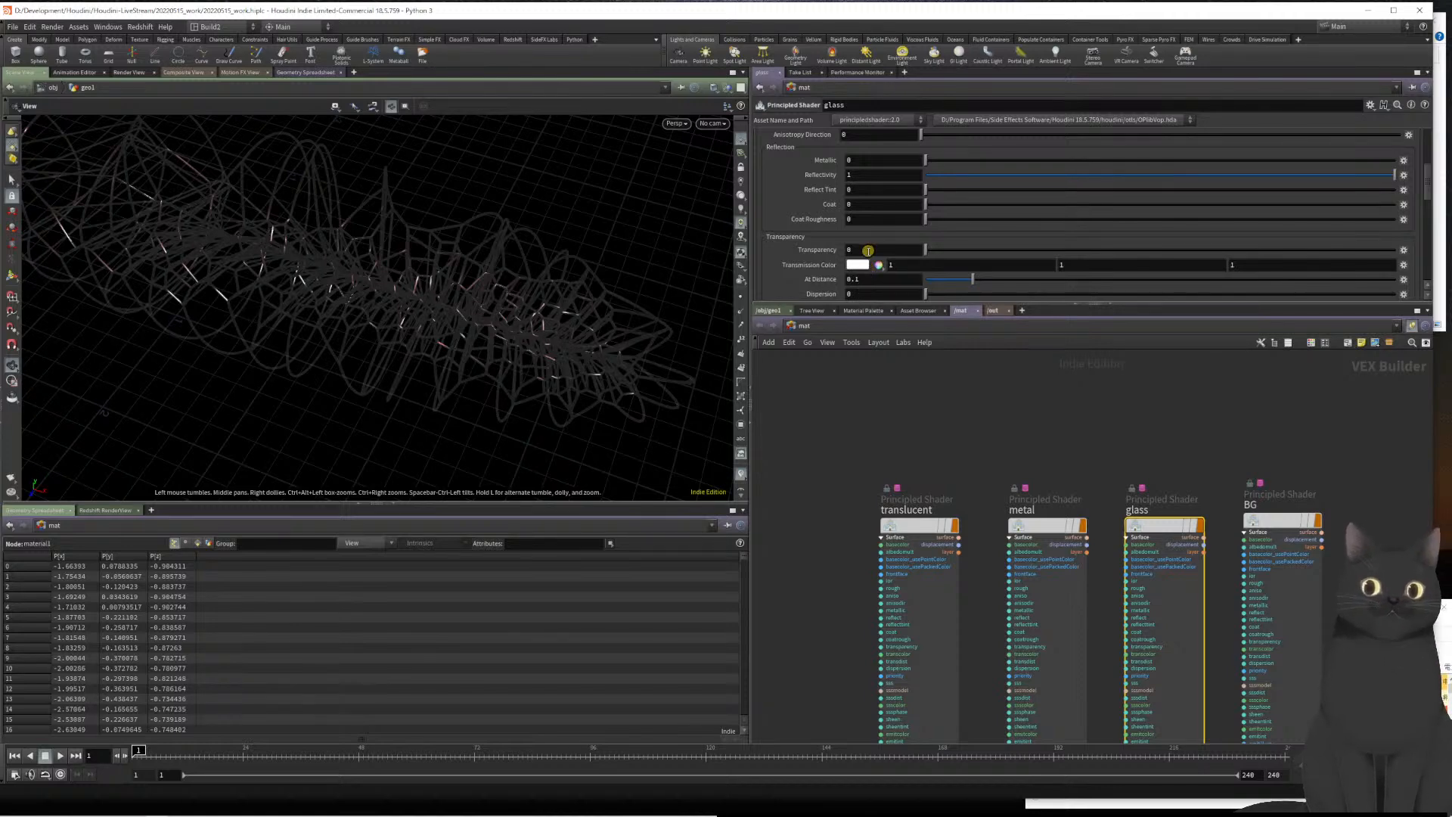
click(868, 250)
text(1)
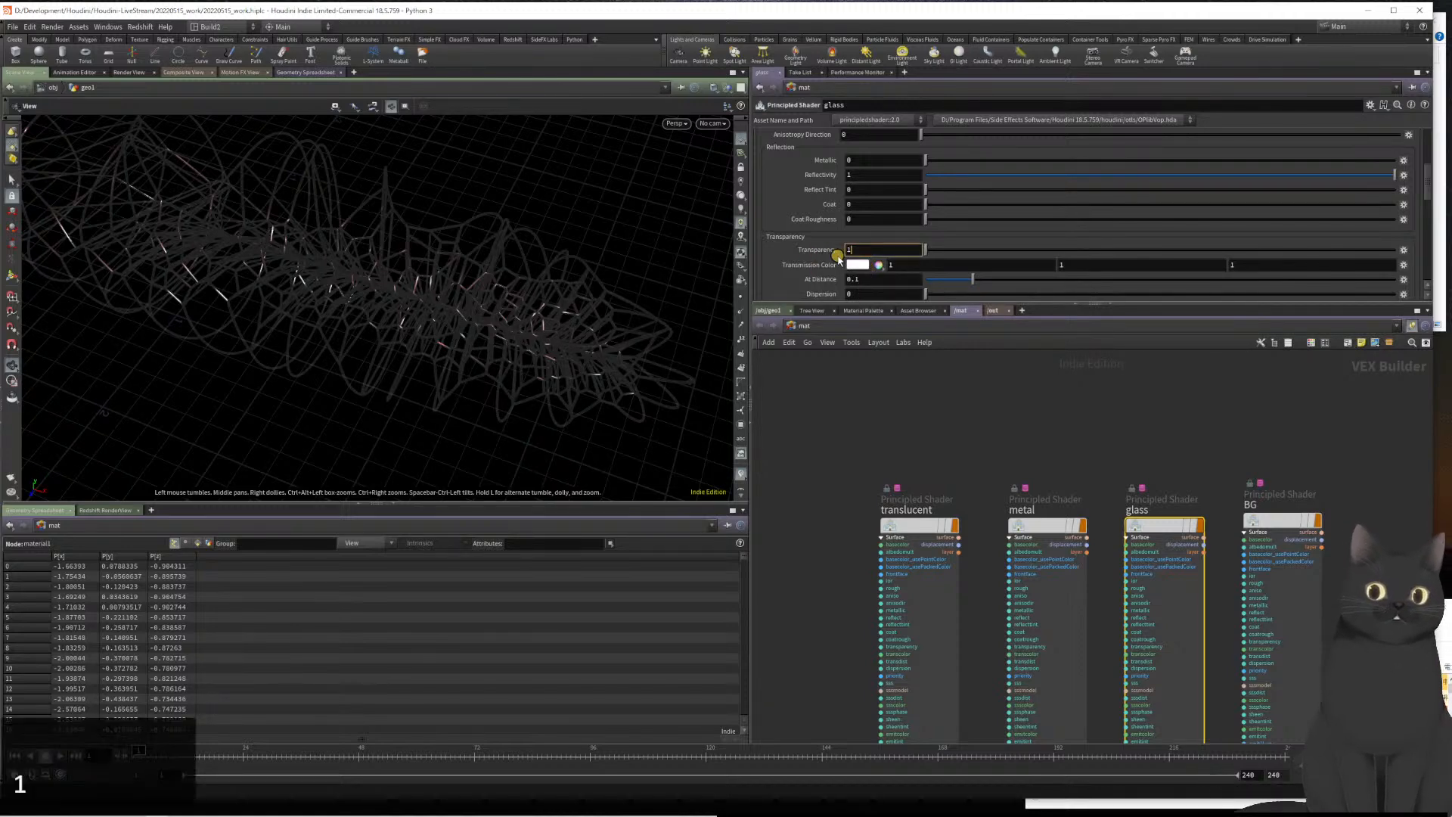
key(Return)
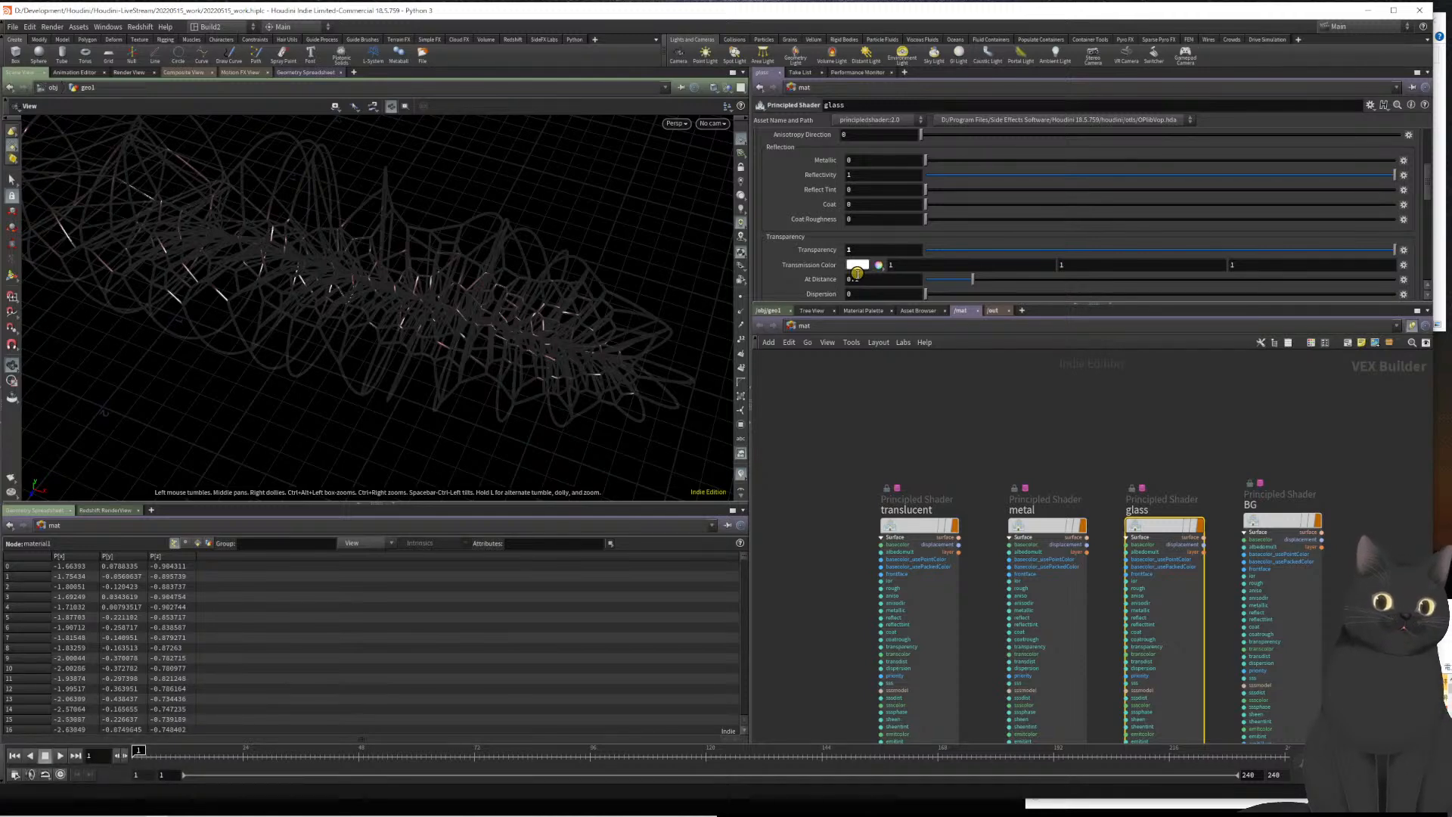
Set the glass shader's transmission color to a pale green of about 0.803, 1, 0.763
click(857, 268)
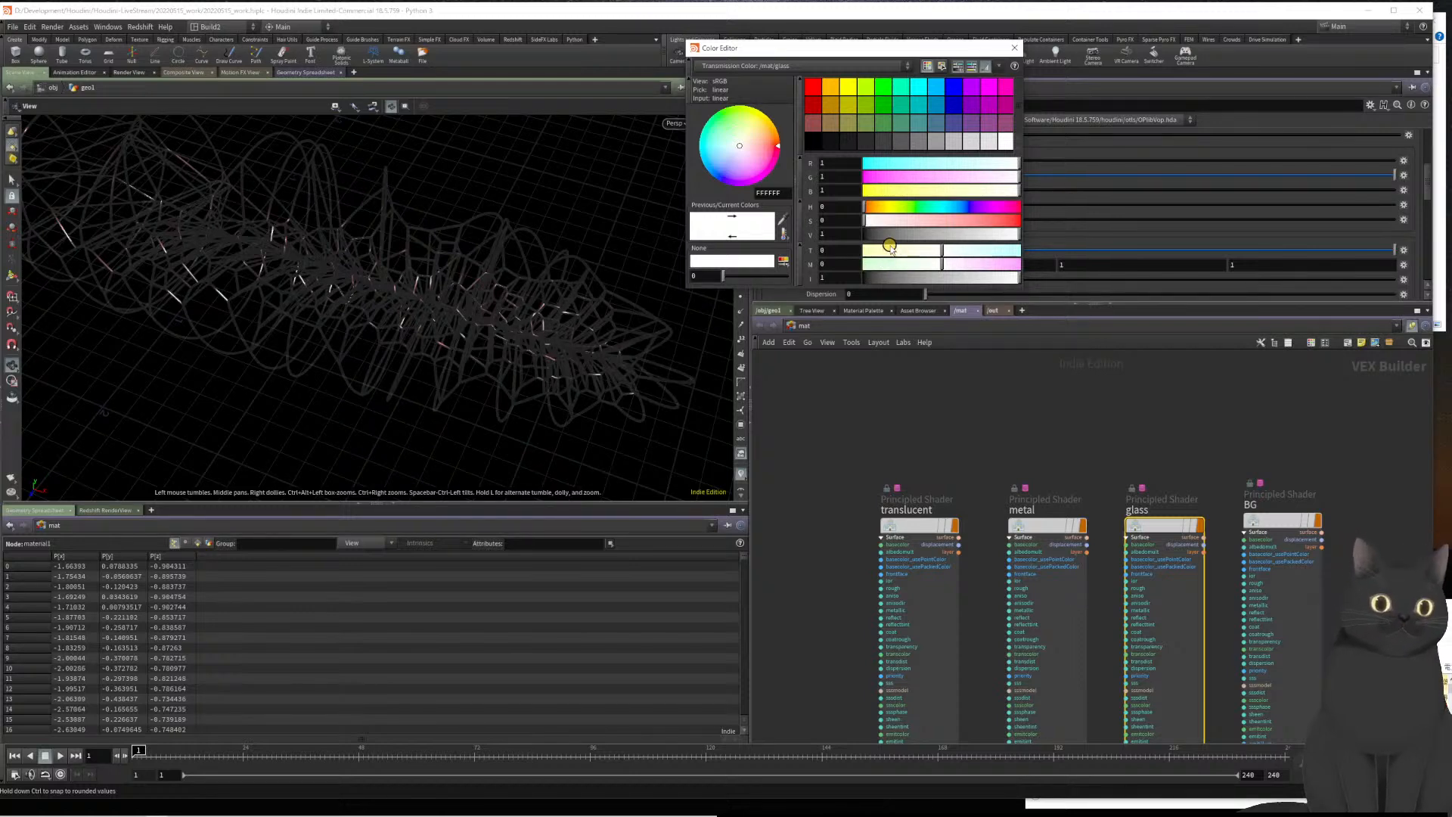
click(712, 110)
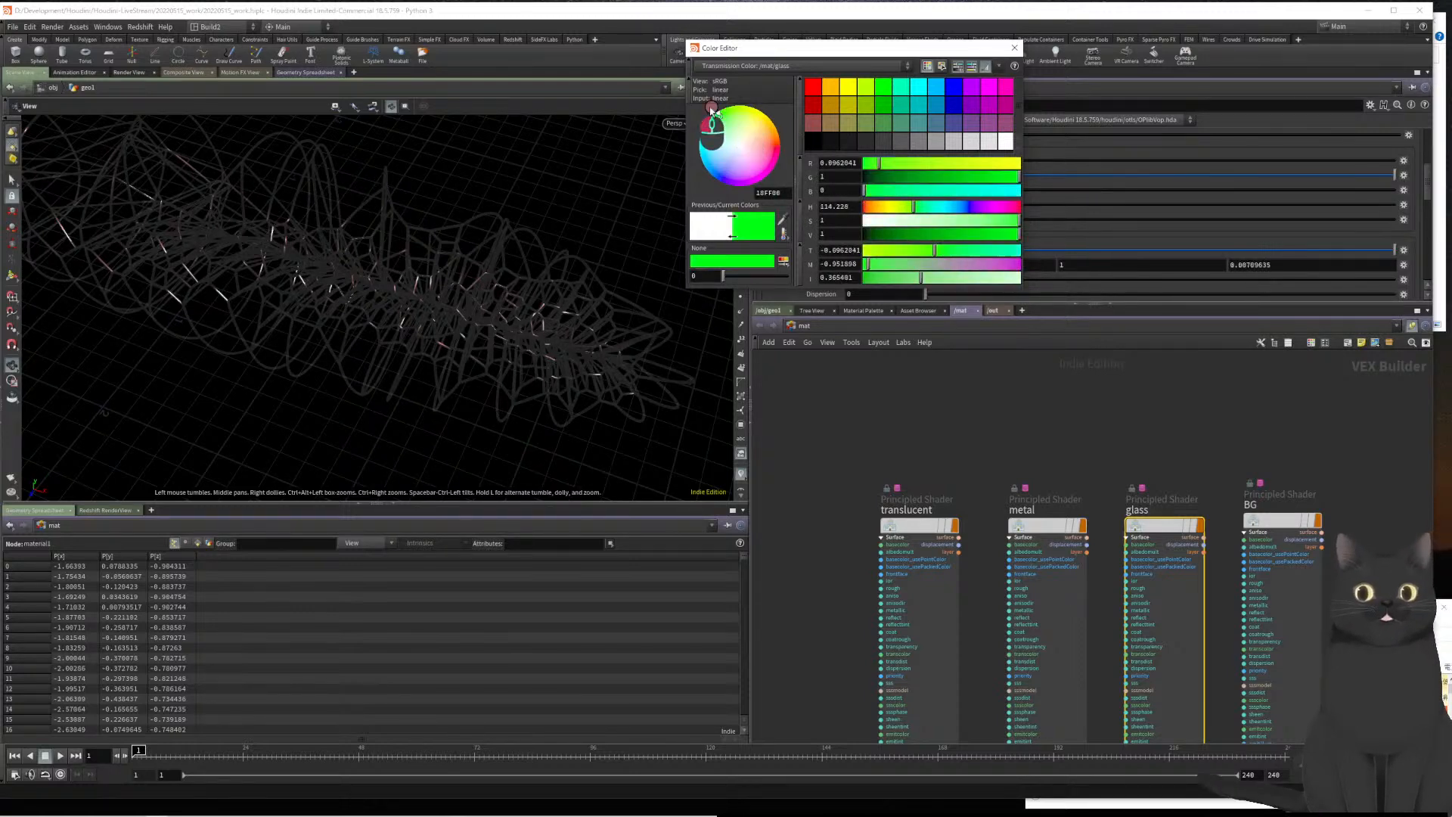
drag(711, 110, 727, 111)
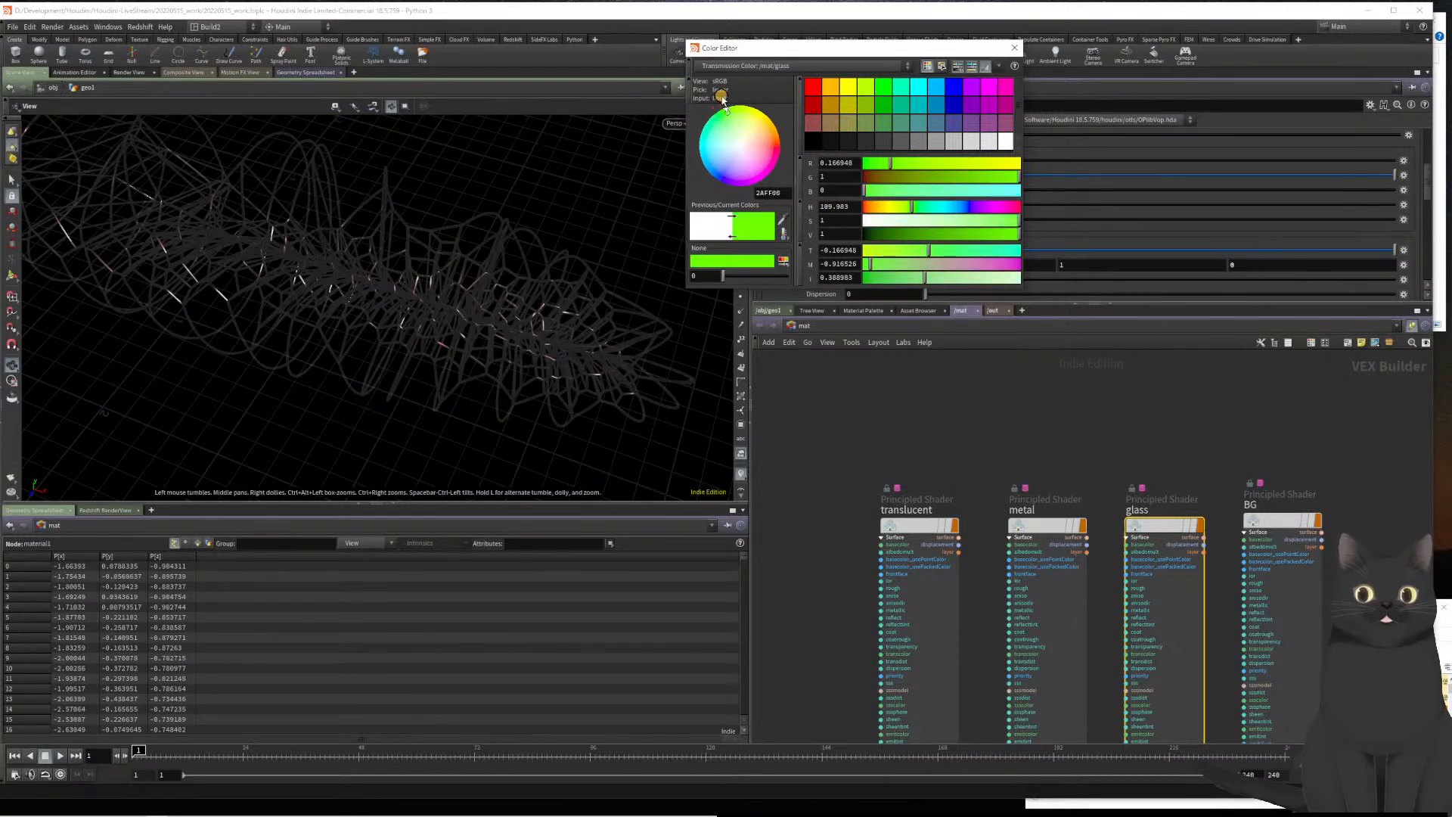
click(900, 222)
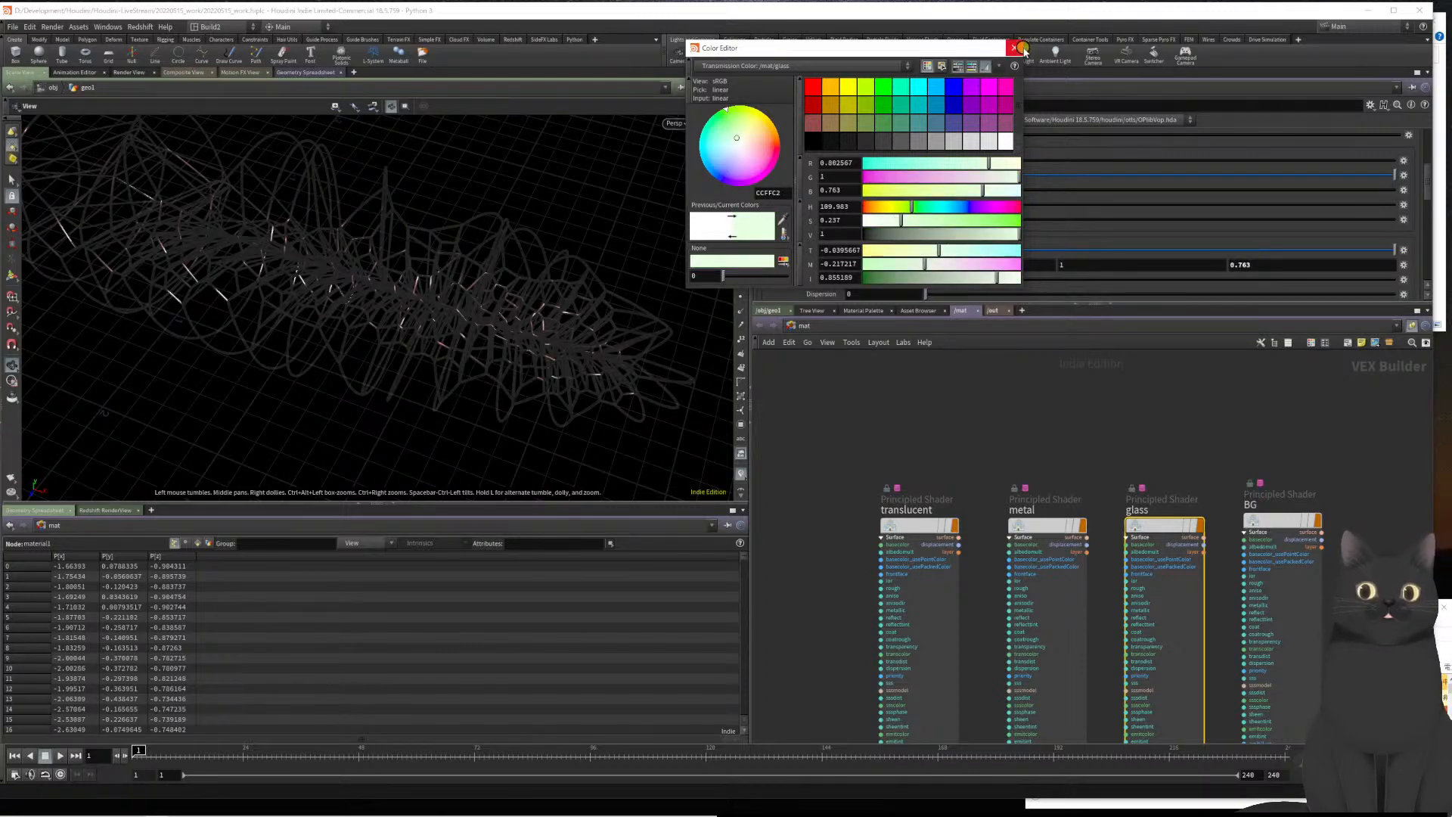
click(1015, 48)
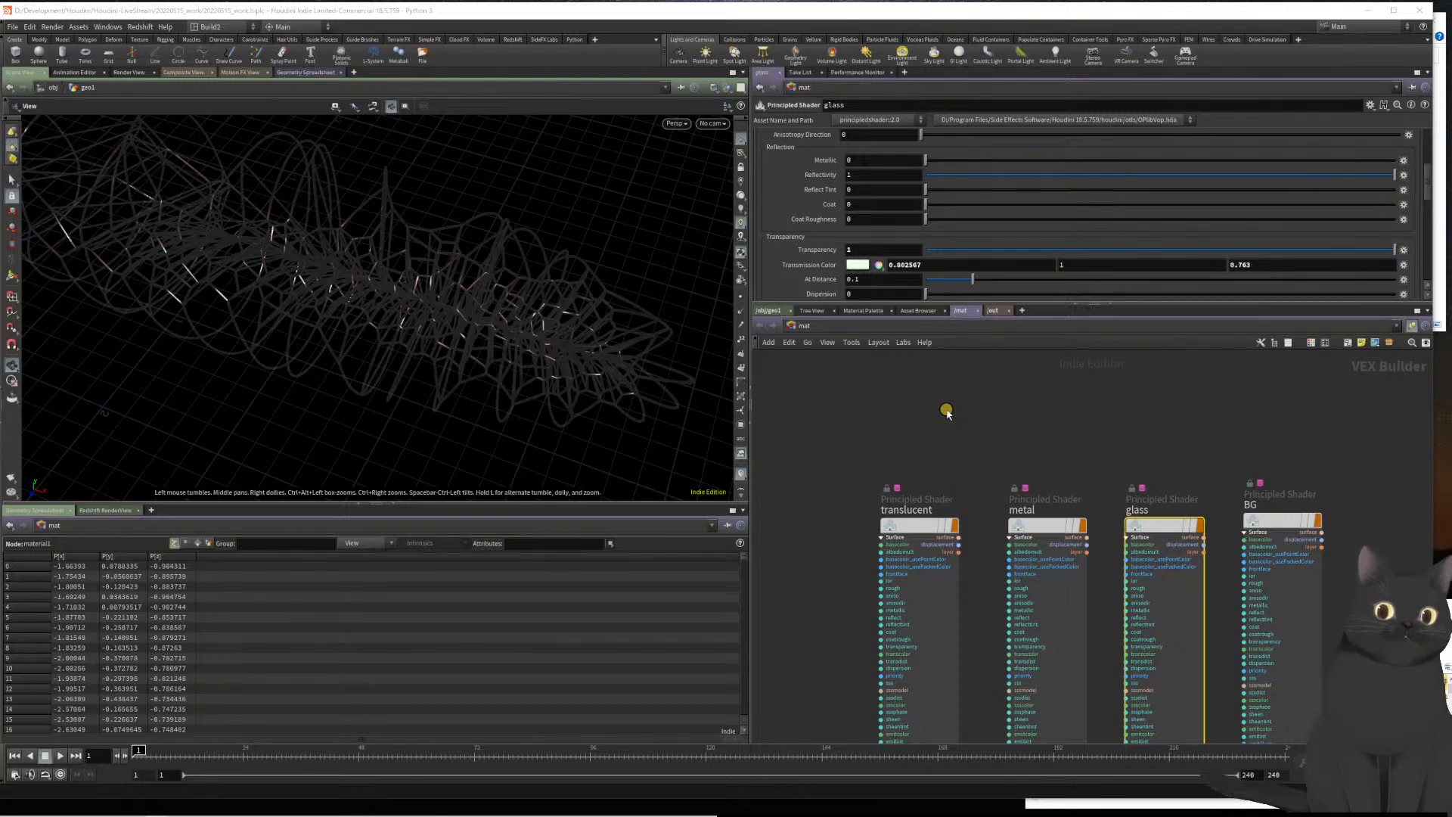
Set the BG shader's base color to a dark gray of 0.05 in all three channels
drag(1231, 445, 1374, 542)
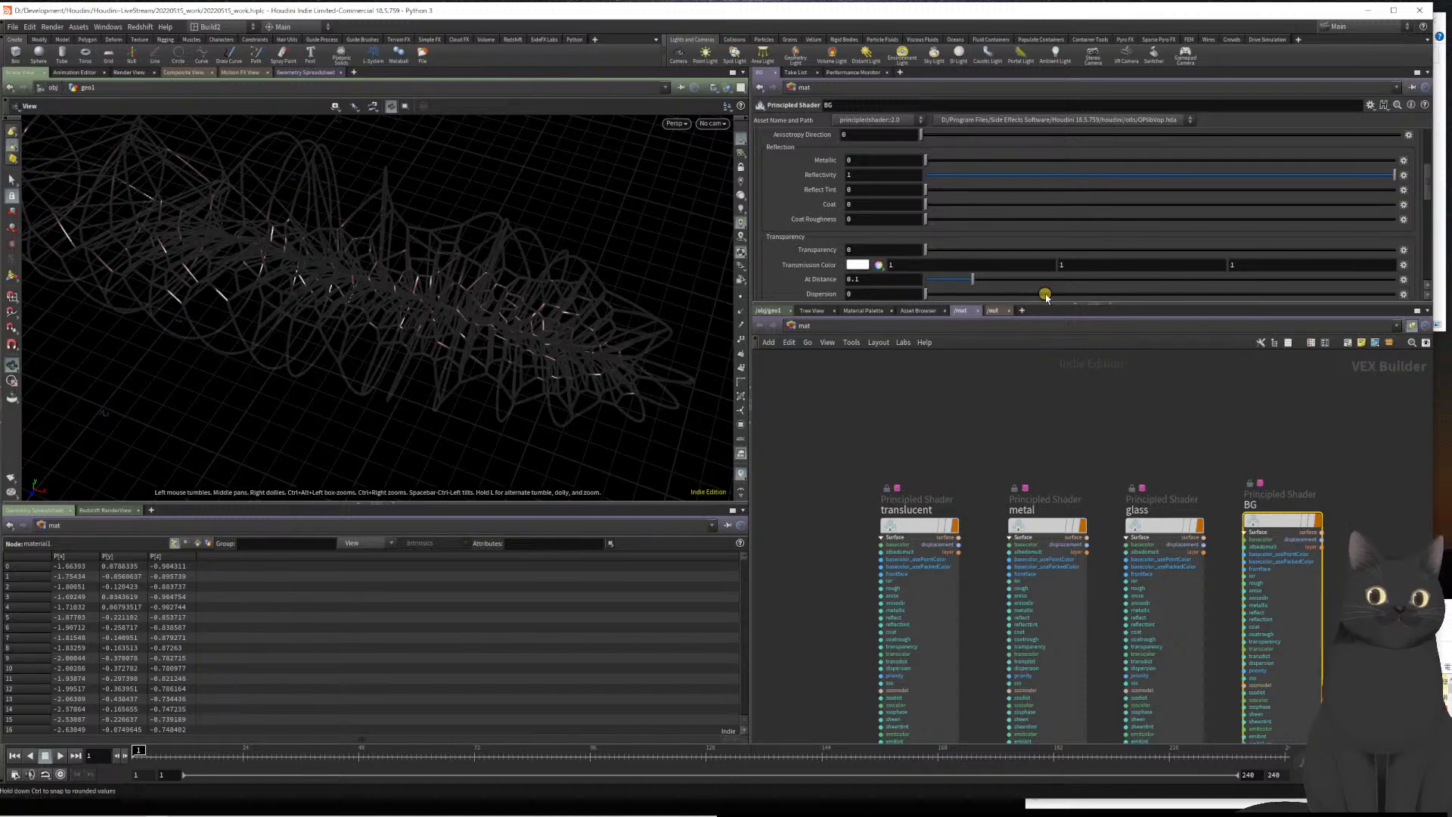
scroll(812, 185, up, 1)
scroll(812, 186, up, 3)
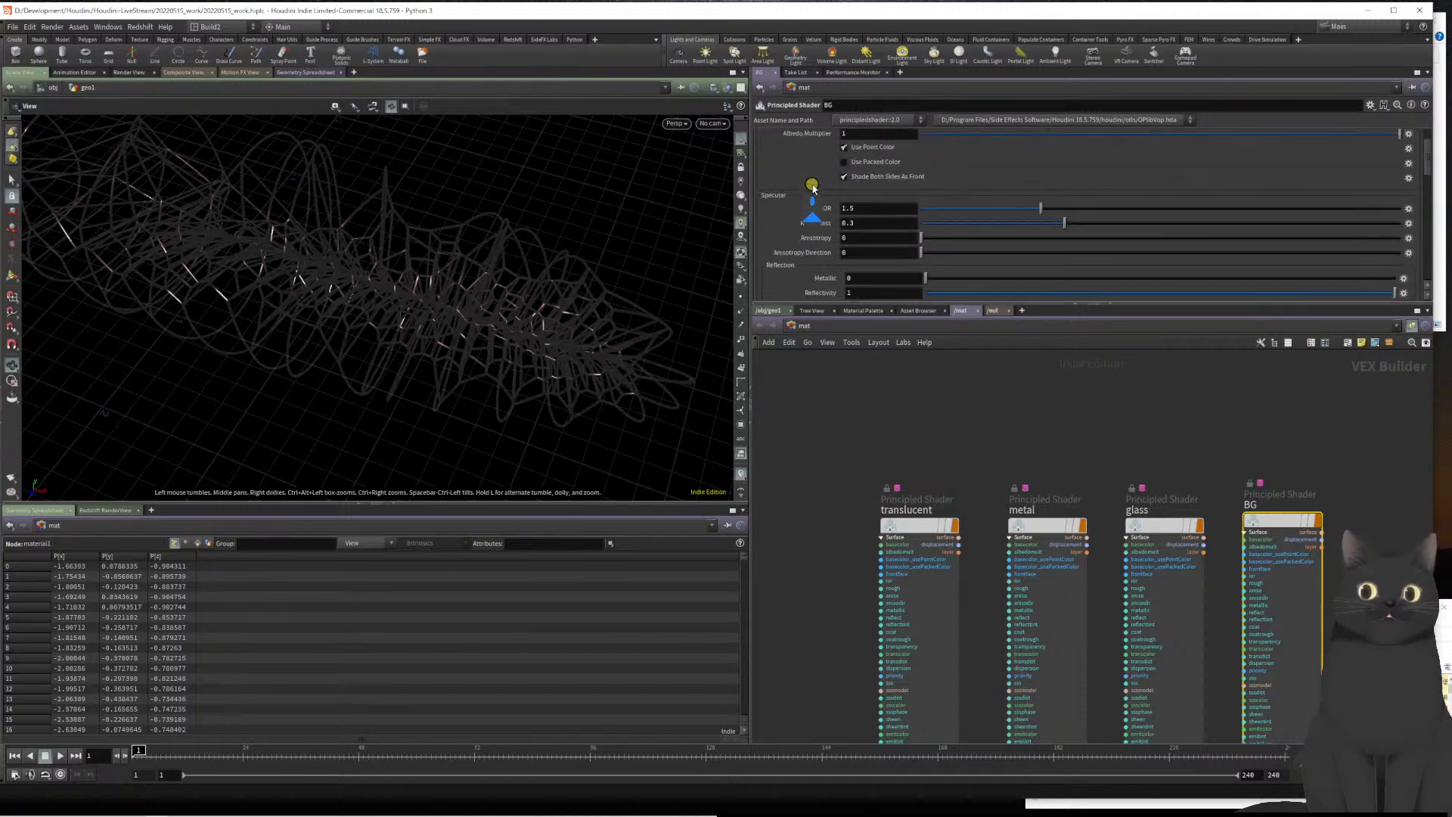
click(855, 163)
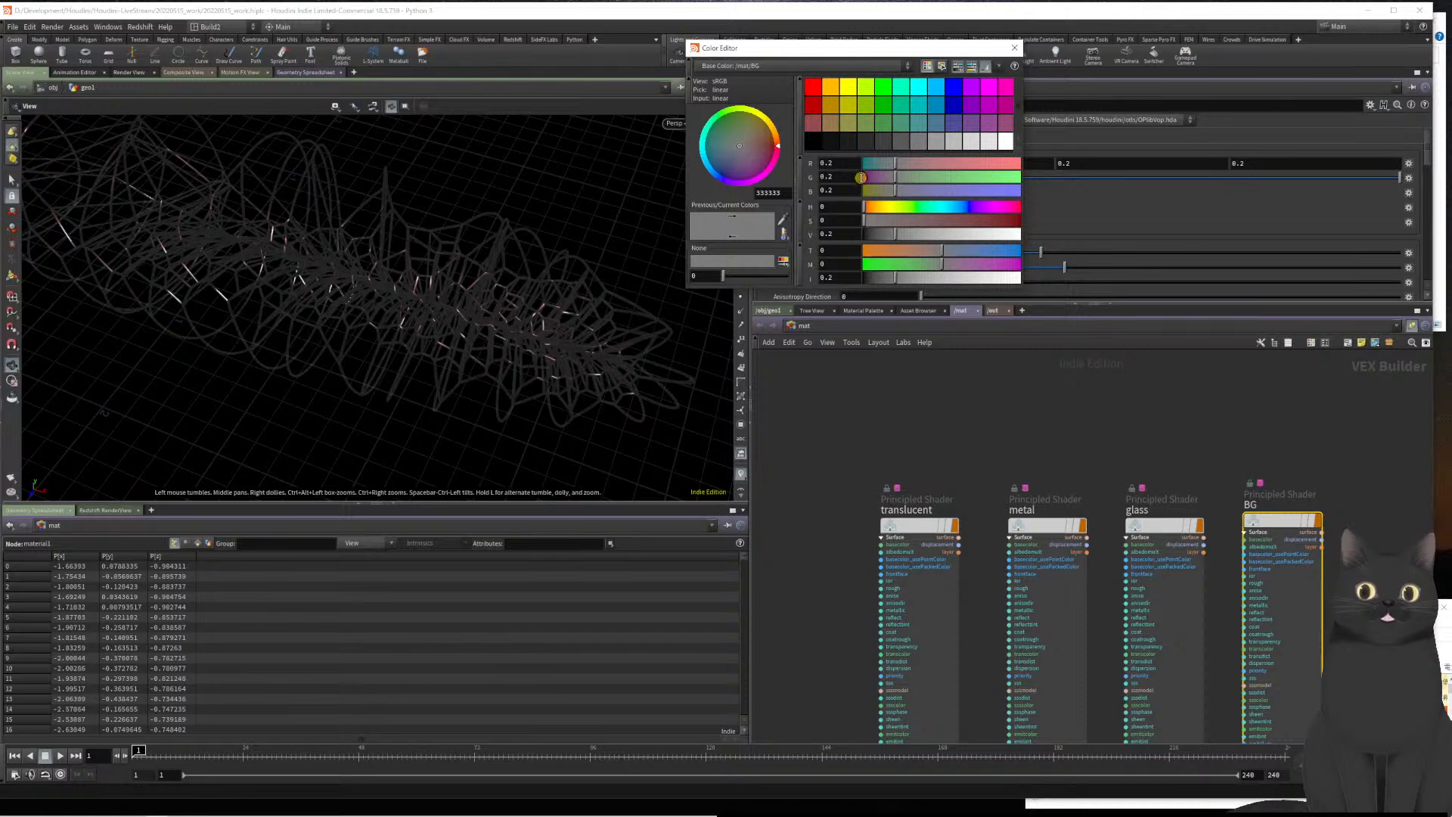
click(830, 145)
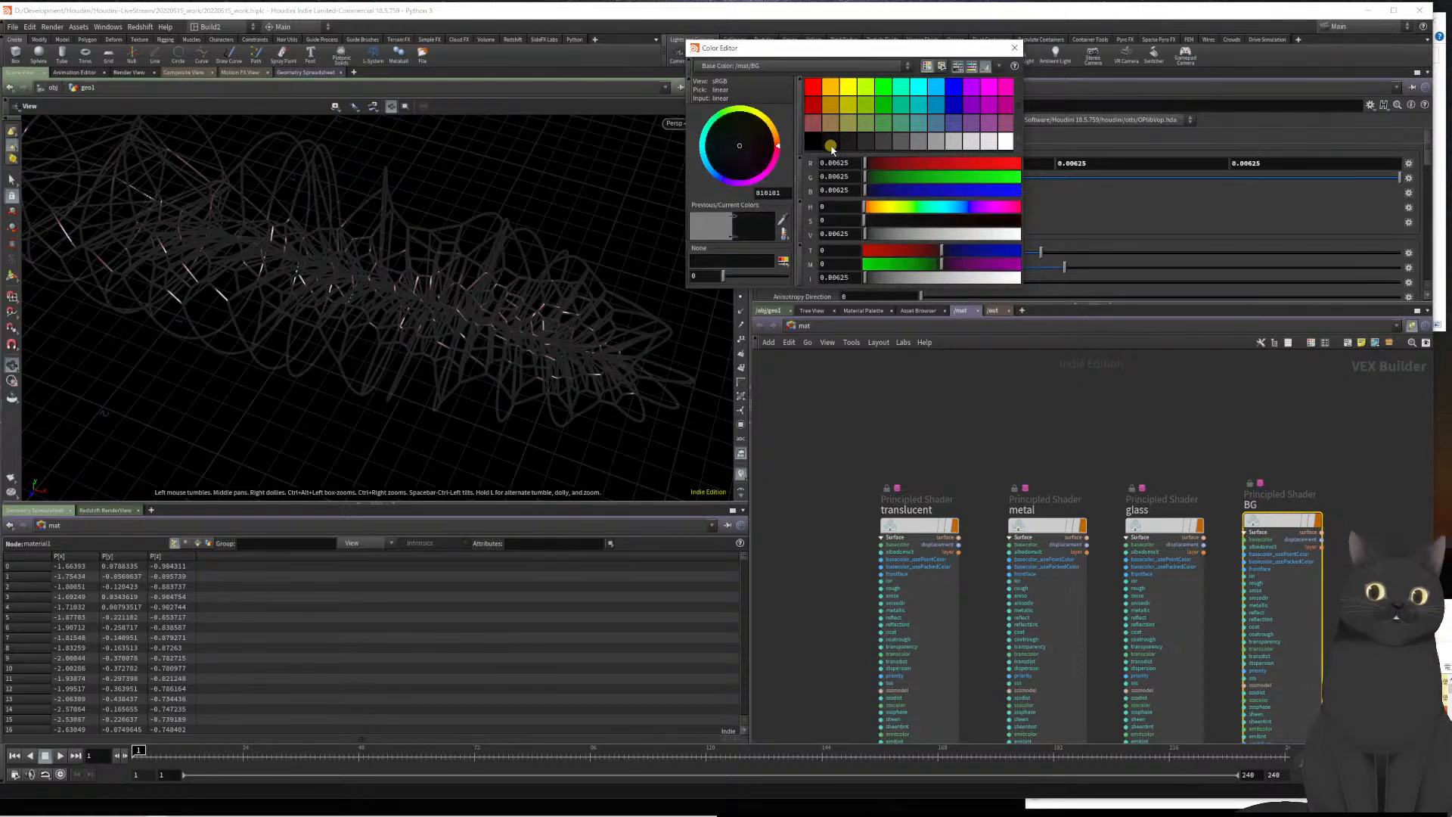
click(843, 144)
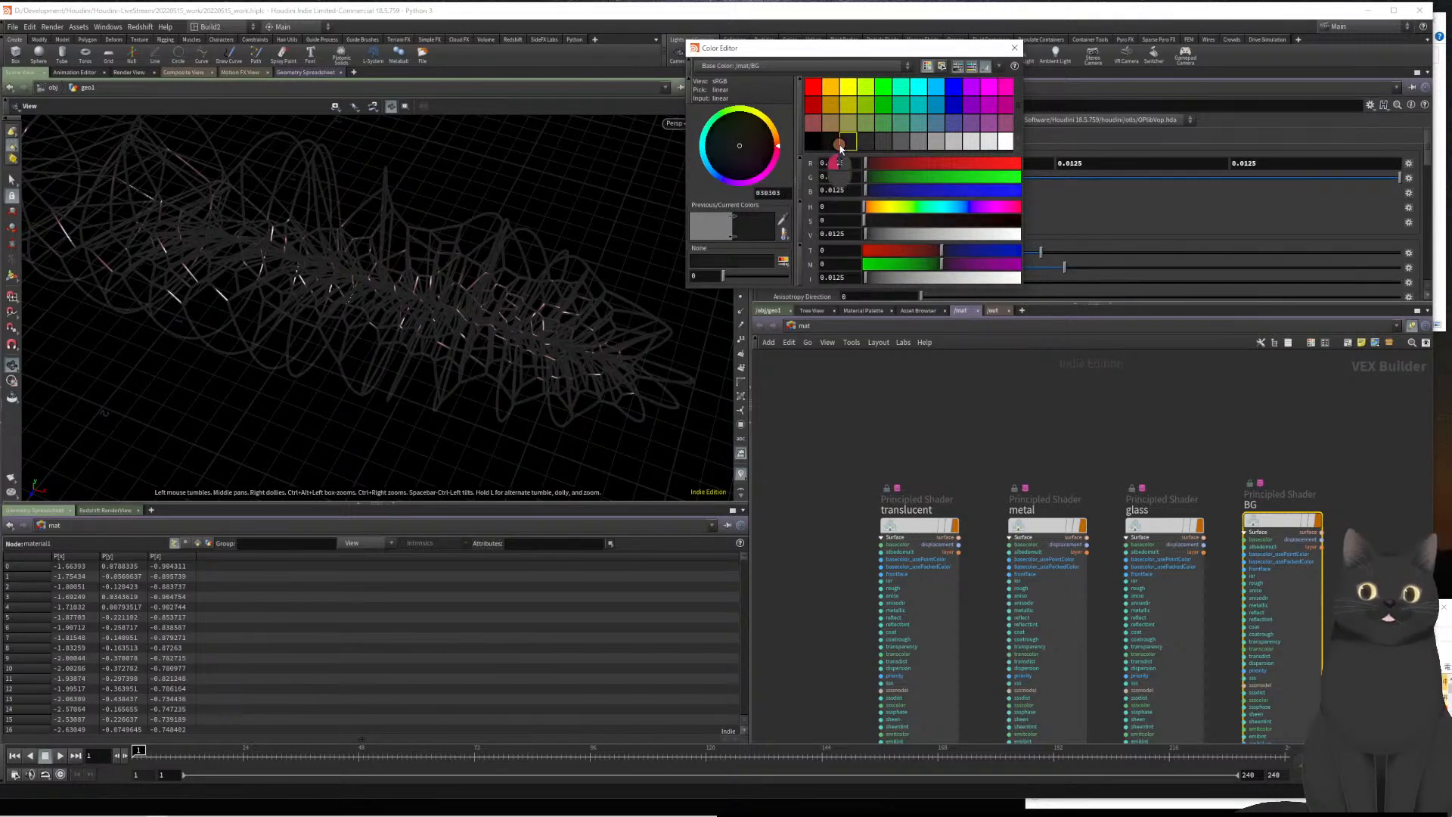
click(862, 144)
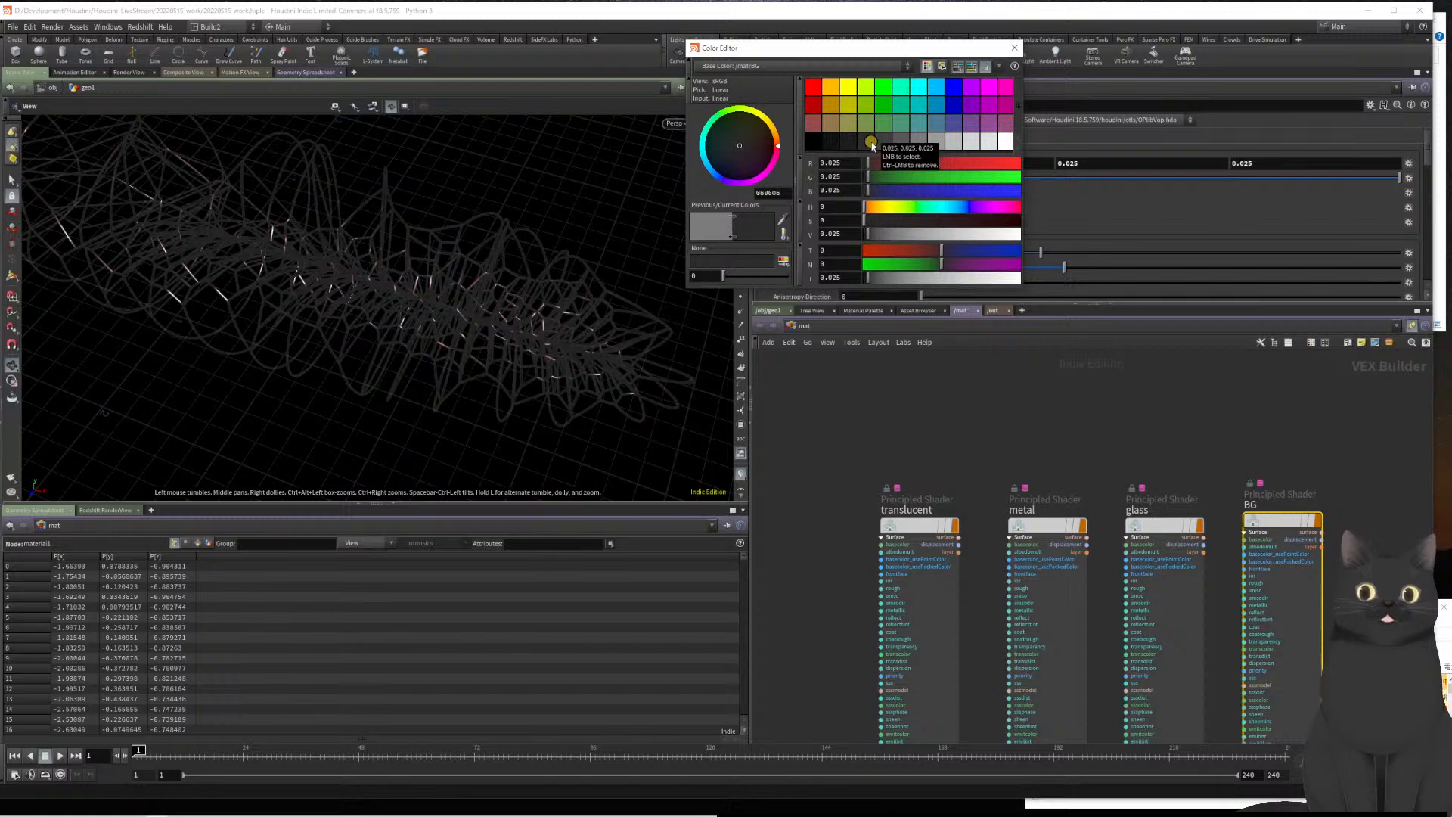
click(884, 144)
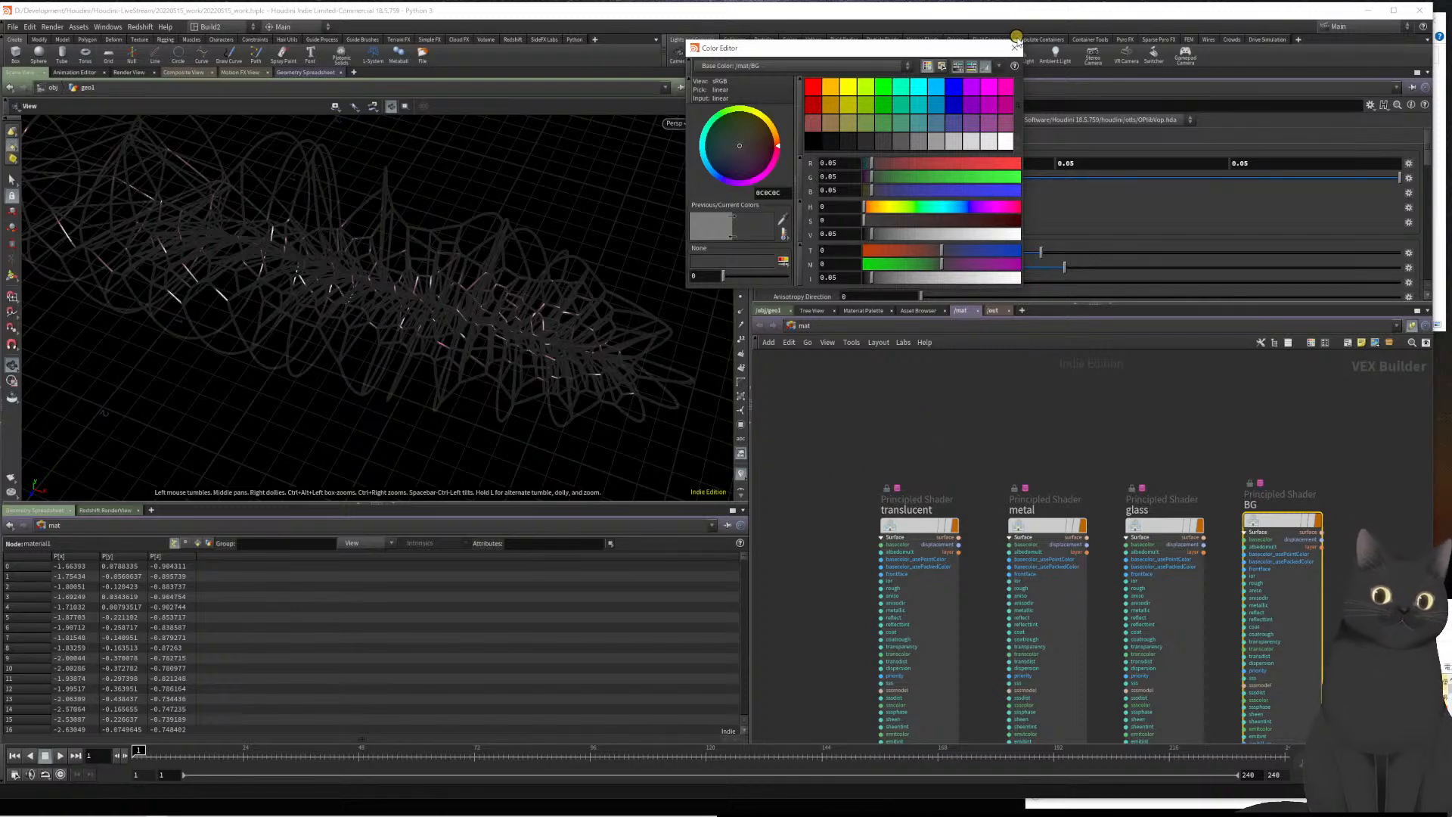
click(1015, 47)
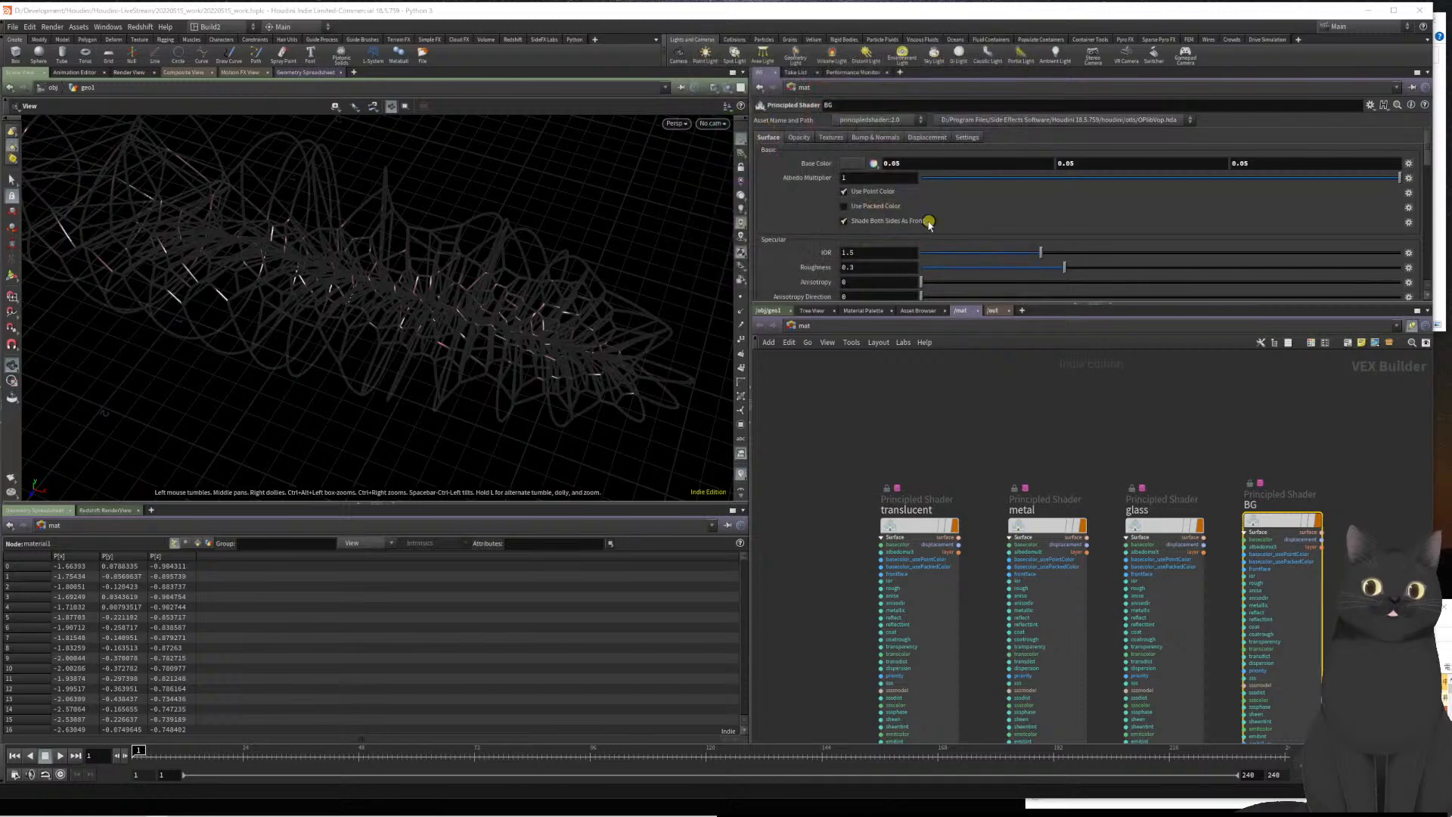
Set the BG shader's specular roughness to 0.5
click(872, 269)
key(BackSpace)
text(5)
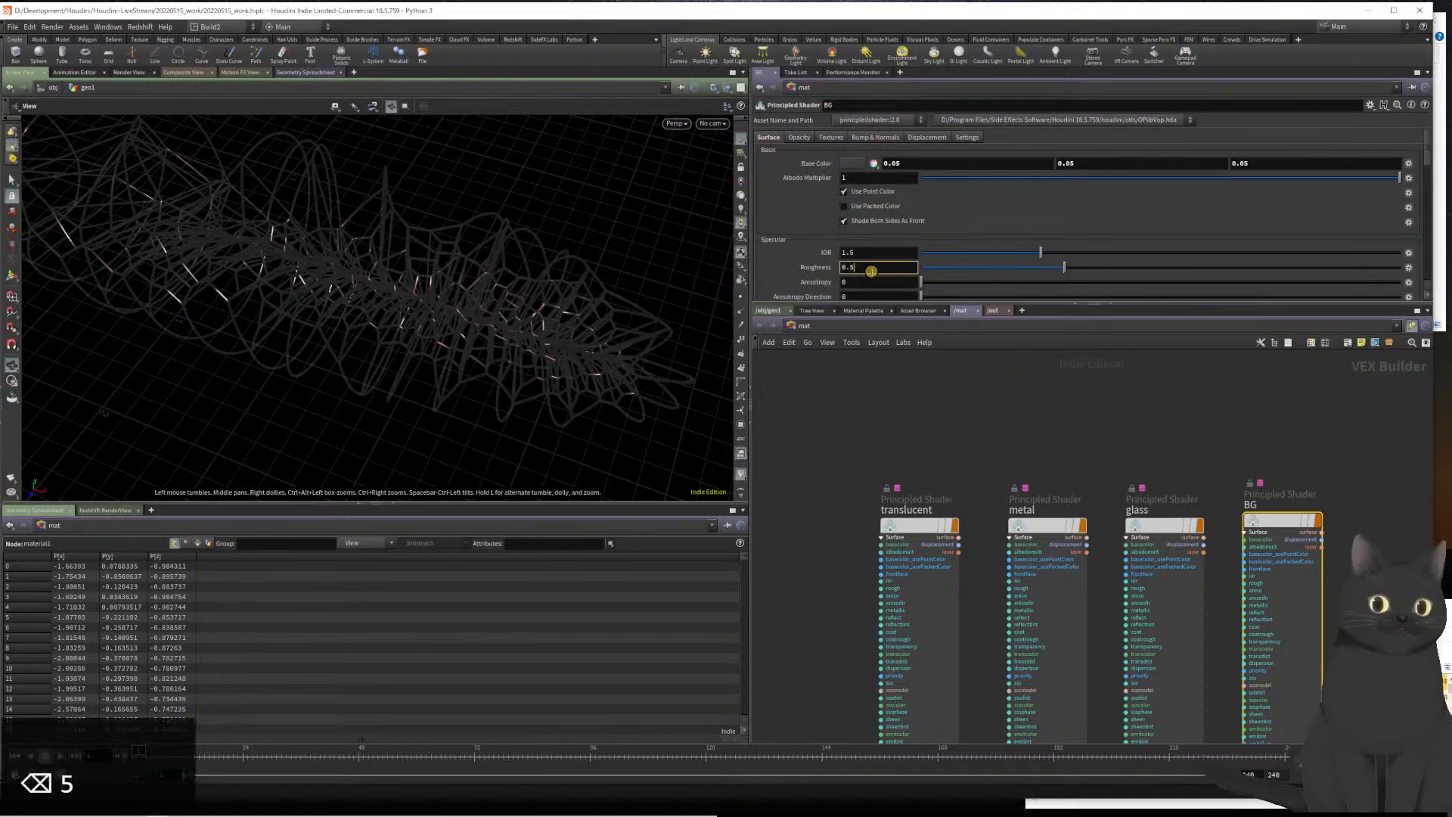
key(Return)
Assign the /mat/glass shader to the material2 node under copytopoints1 in the geo1 network
click(769, 310)
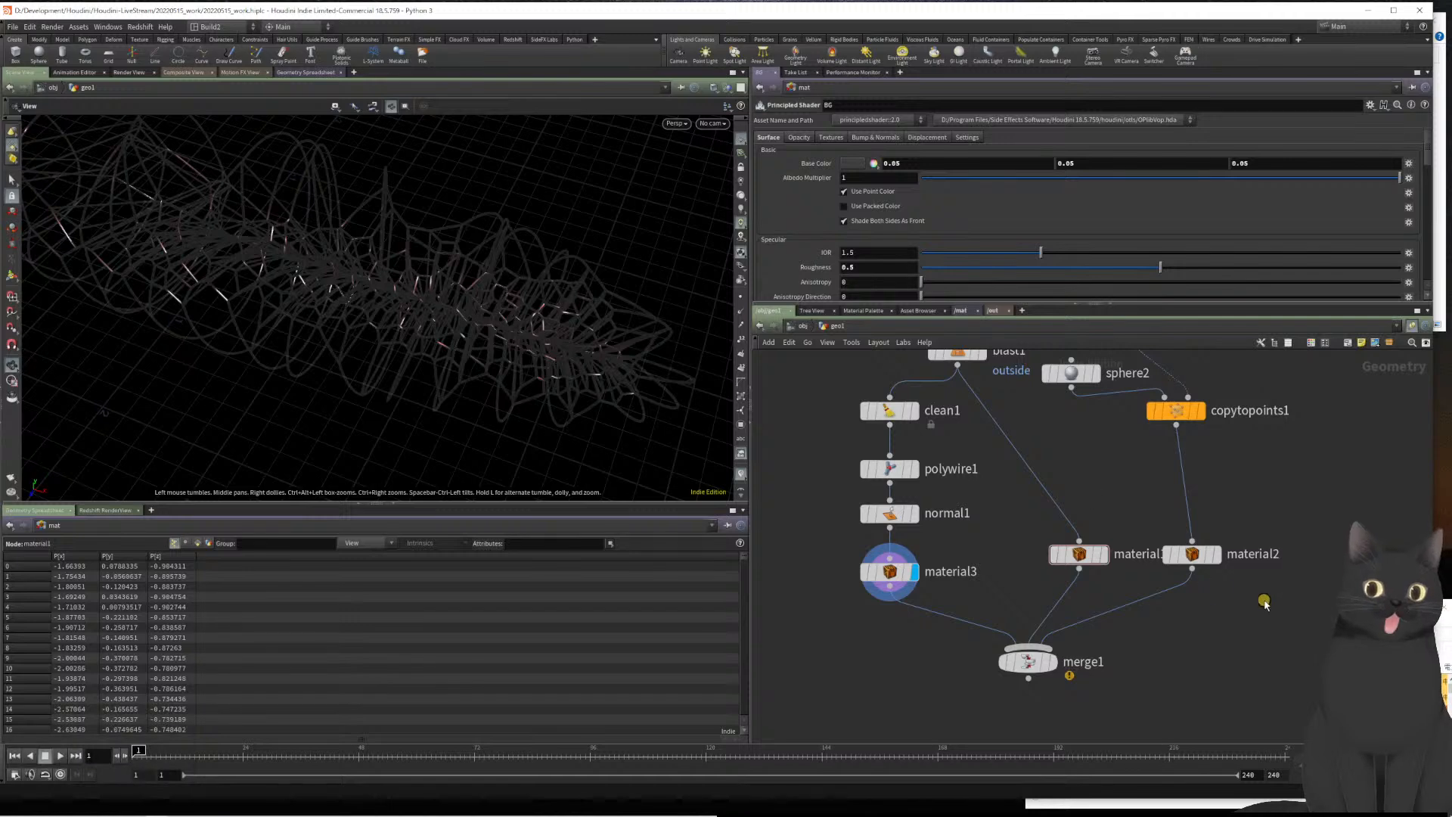
drag(1280, 647, 1141, 524)
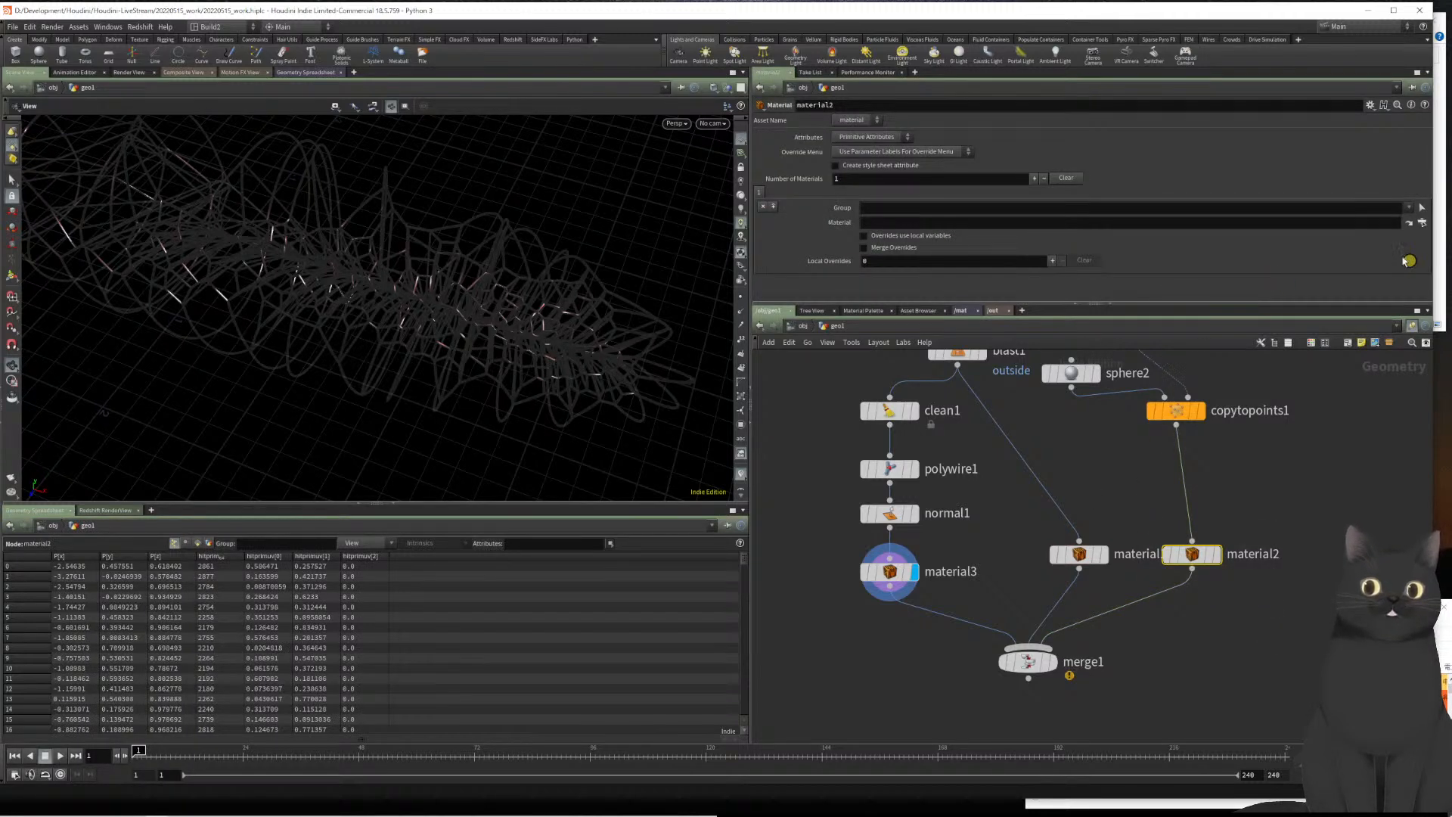
click(1425, 224)
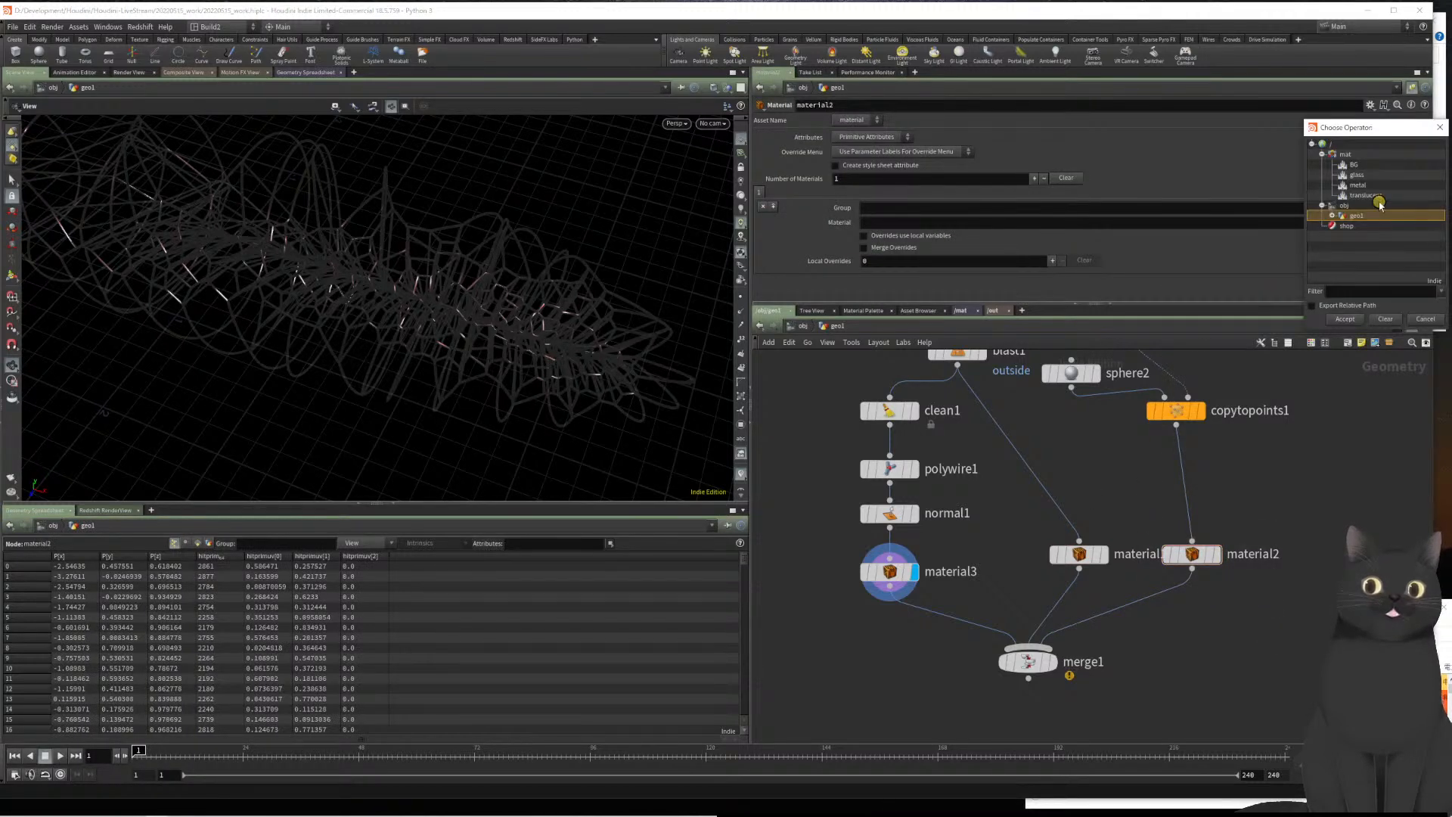
double_click(1365, 178)
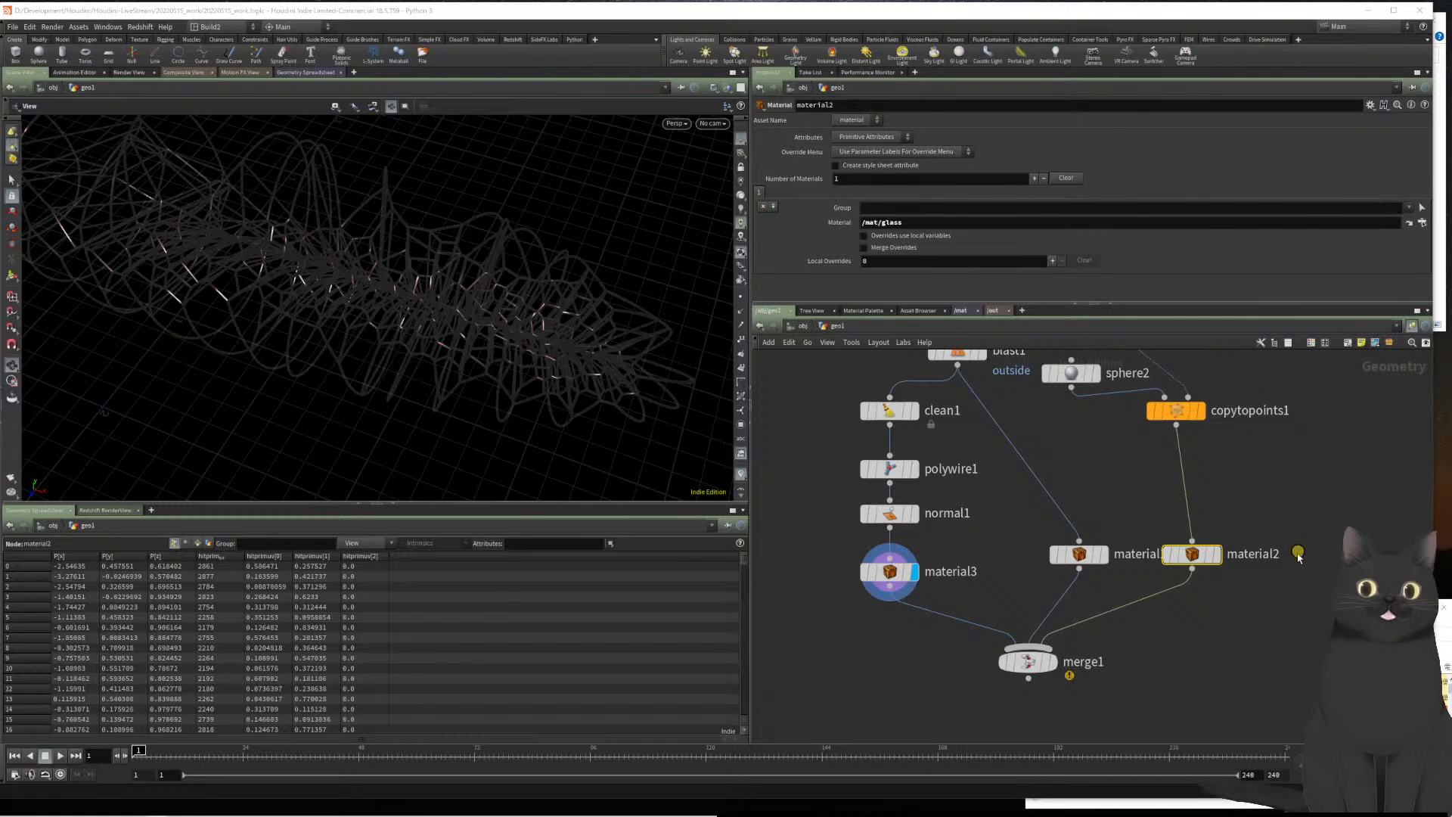
click(868, 698)
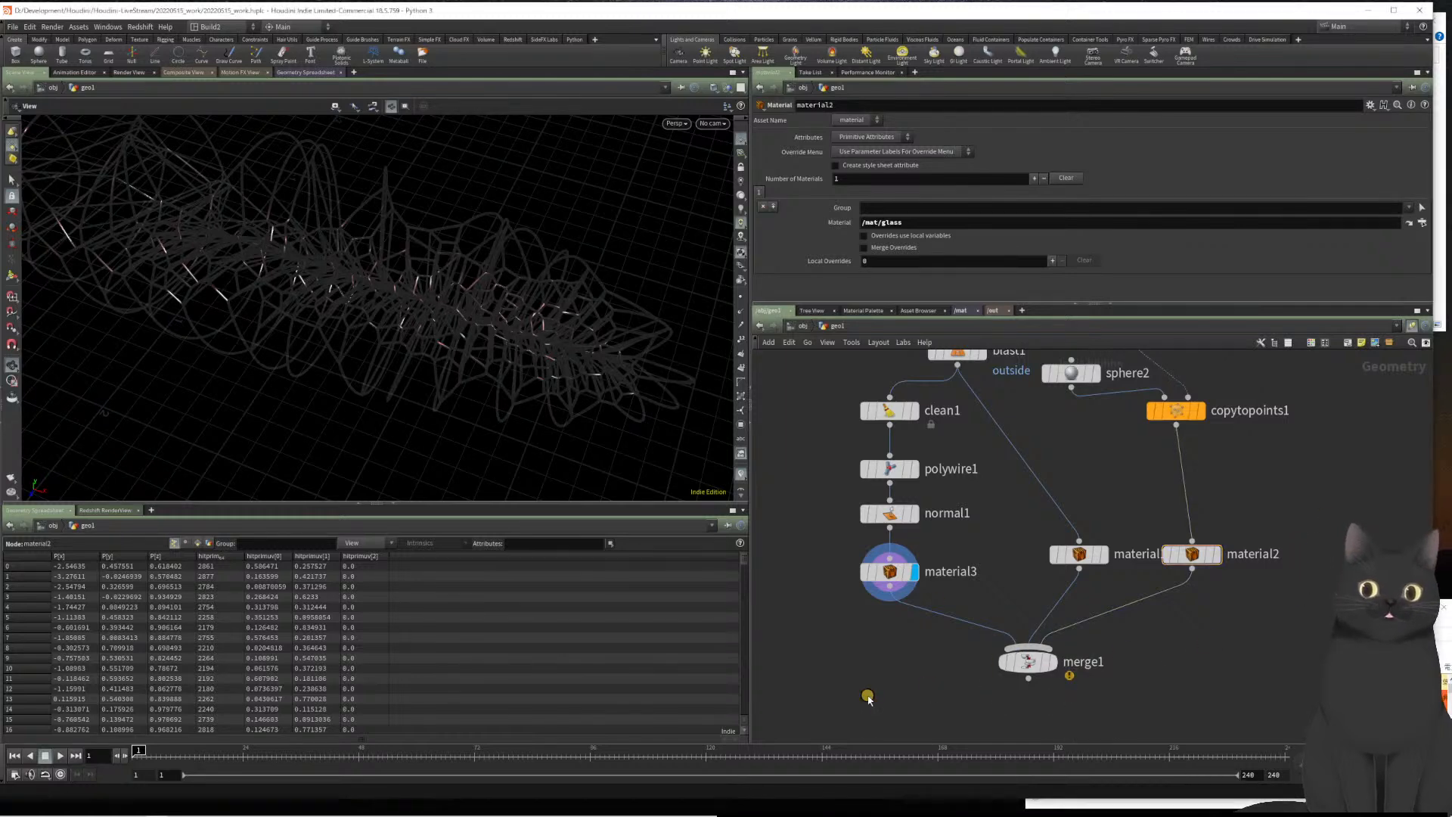
Compare the material2 and material3 outputs, then display the combined geometry from merge1
click(1219, 558)
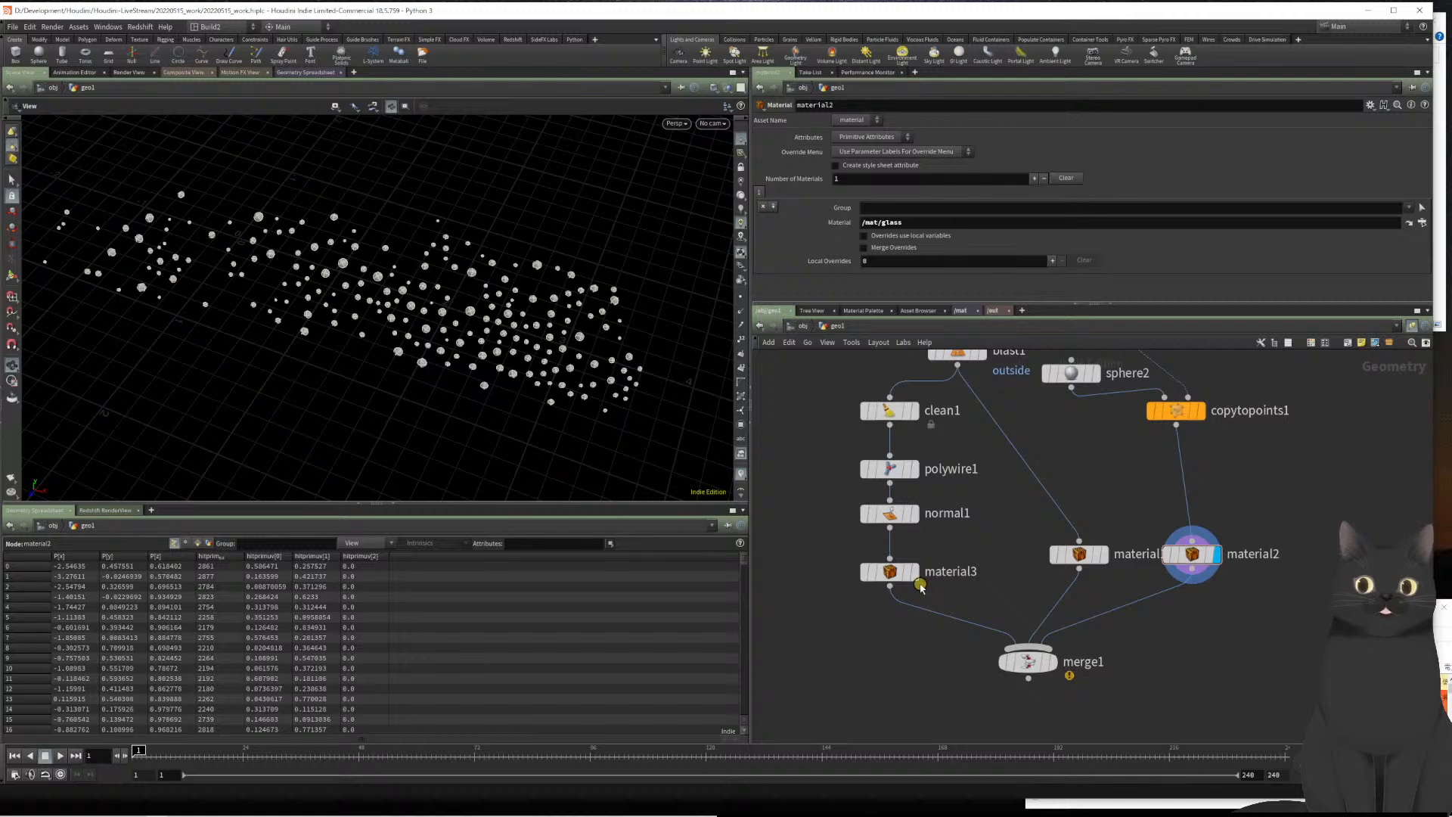
click(917, 578)
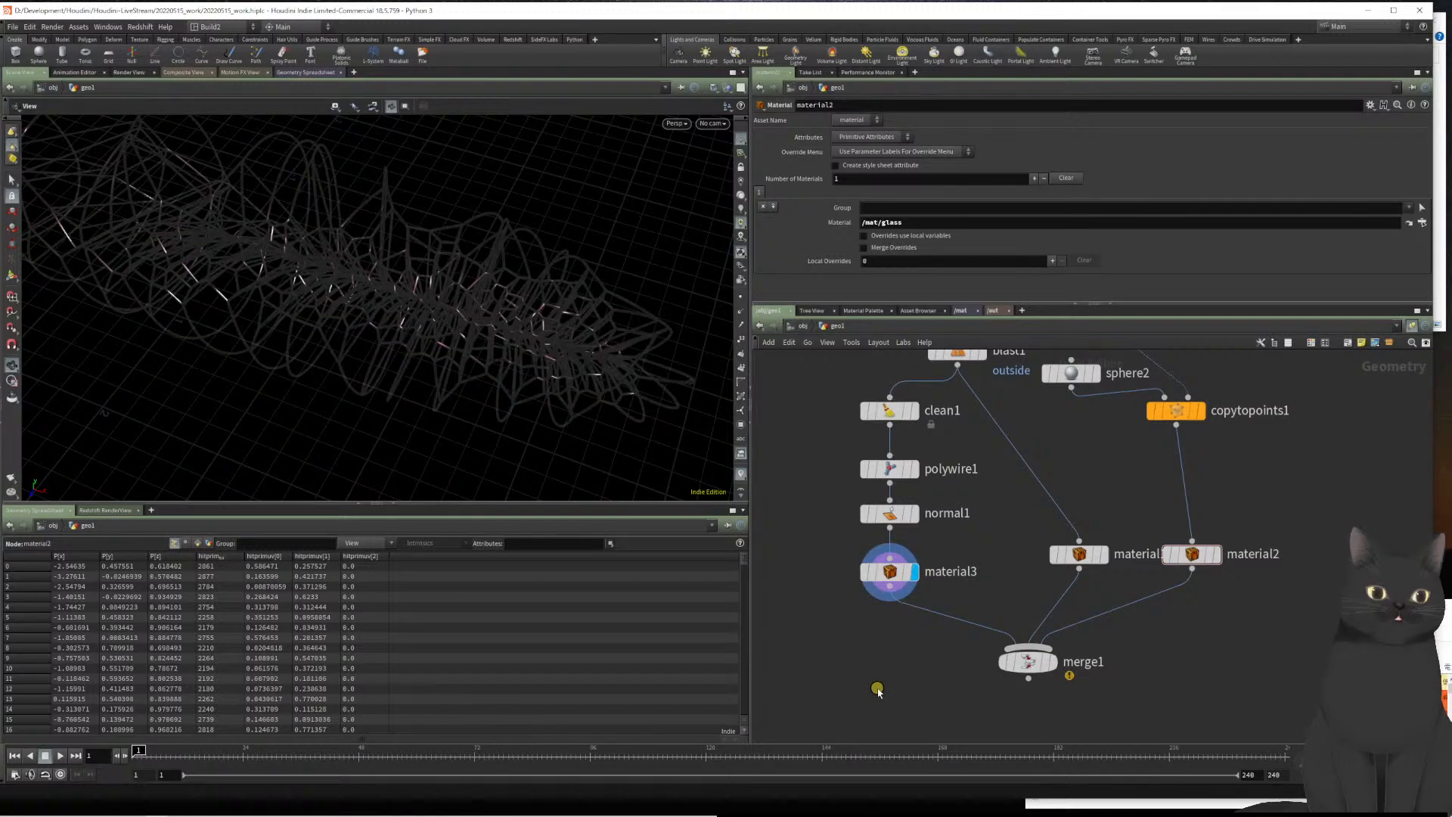
click(1056, 669)
scroll(503, 418, down, 2)
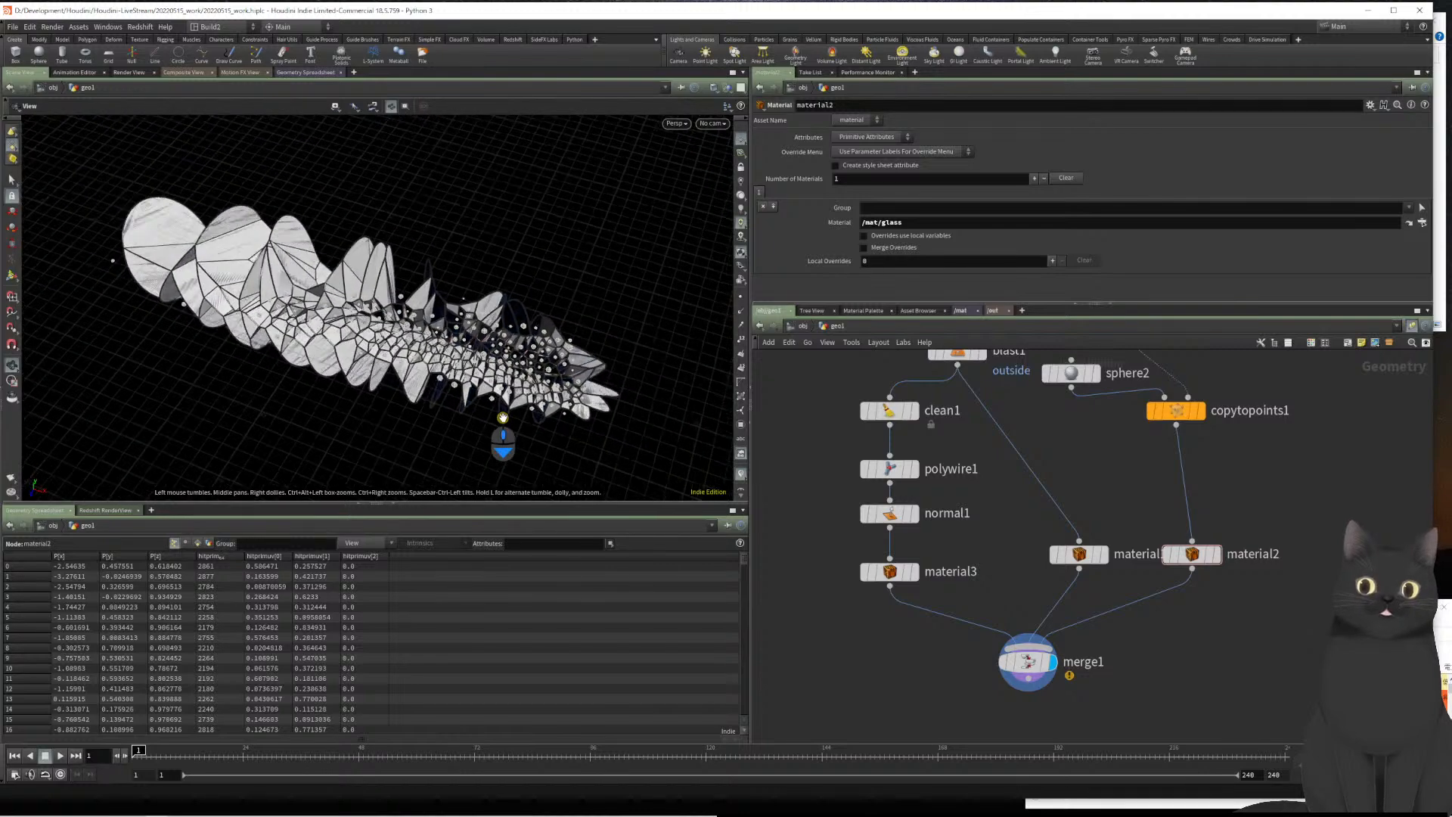
drag(503, 418, 514, 333)
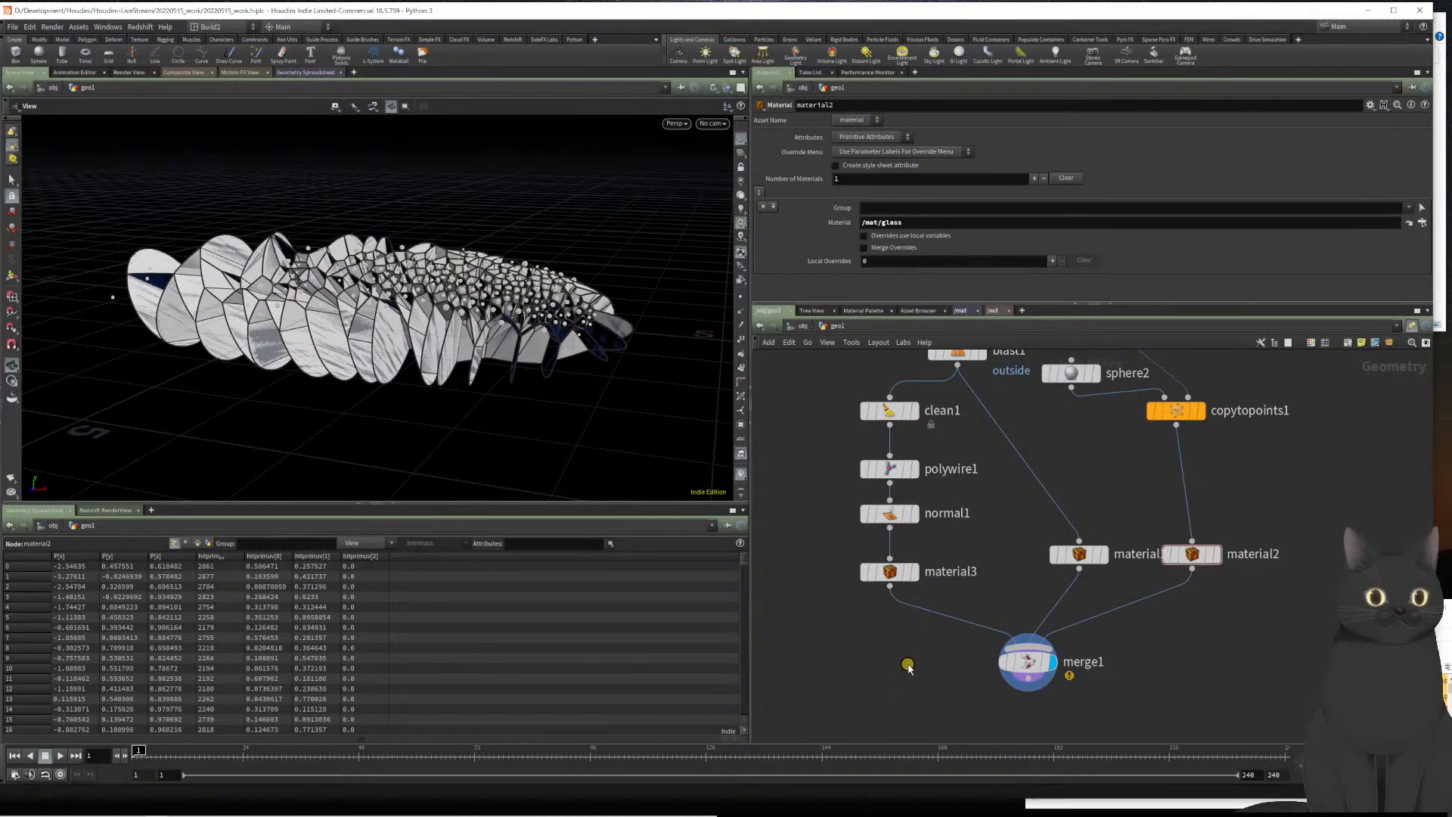
At object level, create a camera from the current view and reframe the whole geometry through it from a higher angle
key(u)
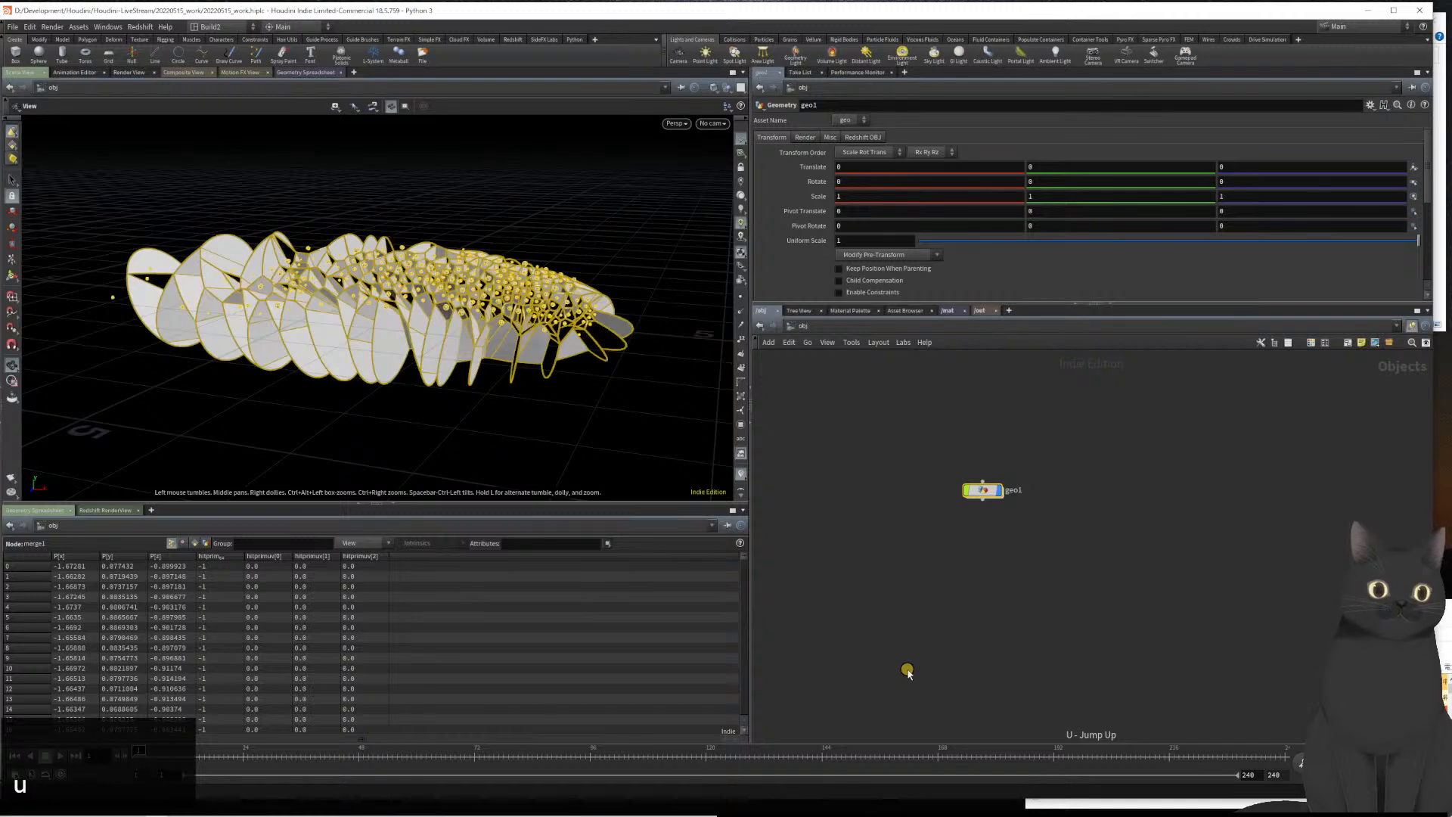
click(707, 124)
click(703, 163)
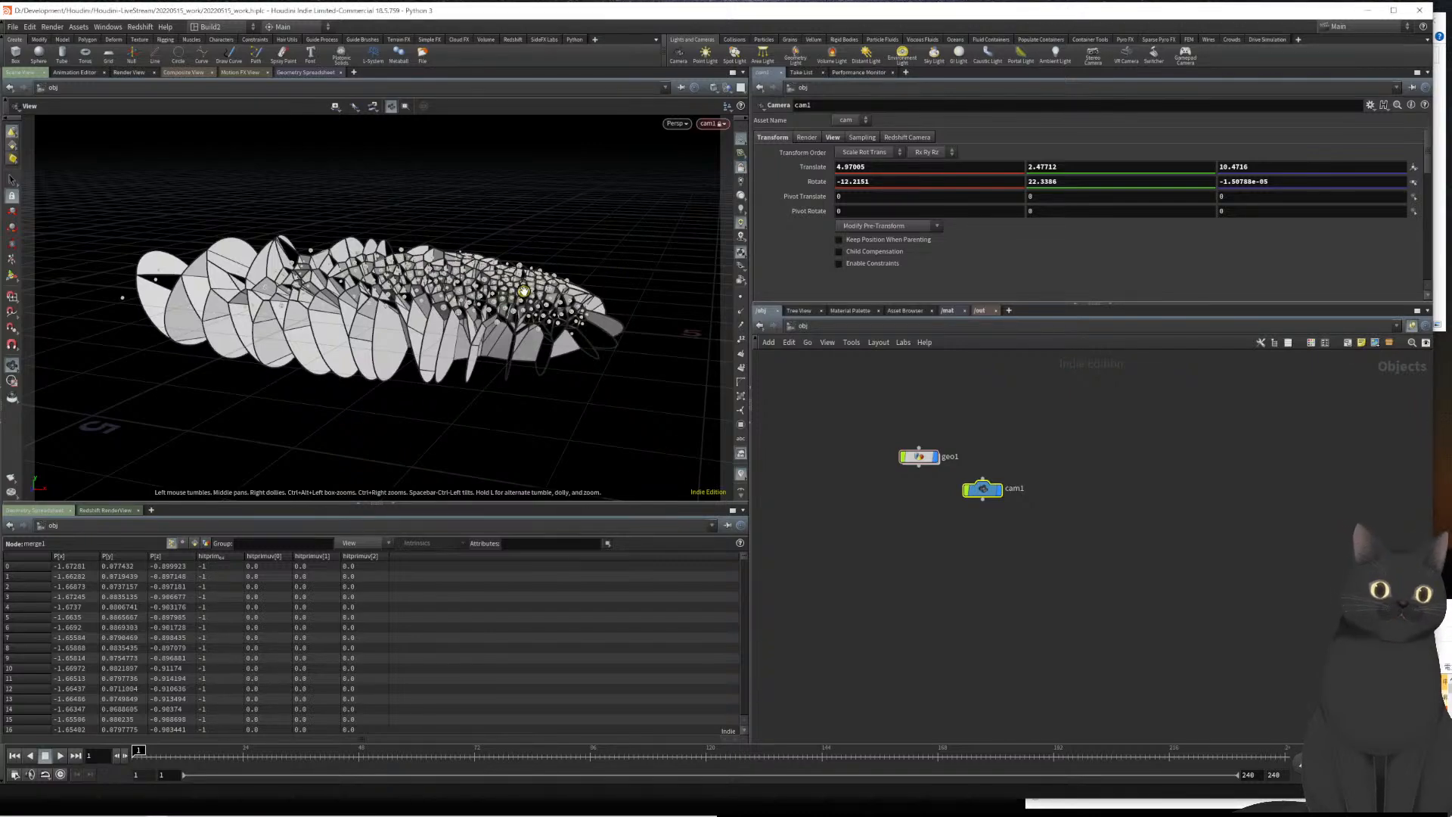
drag(524, 291, 439, 324)
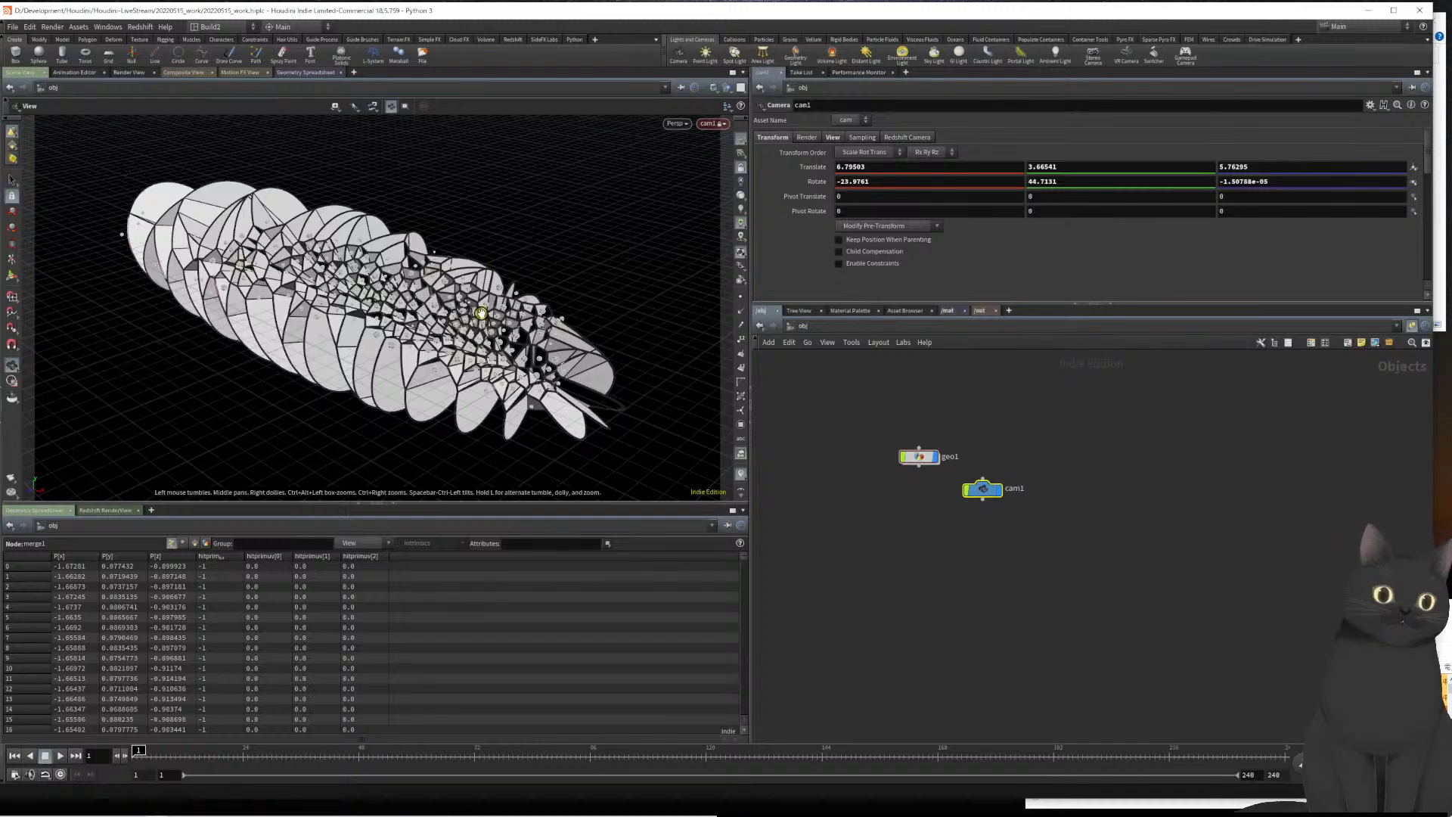
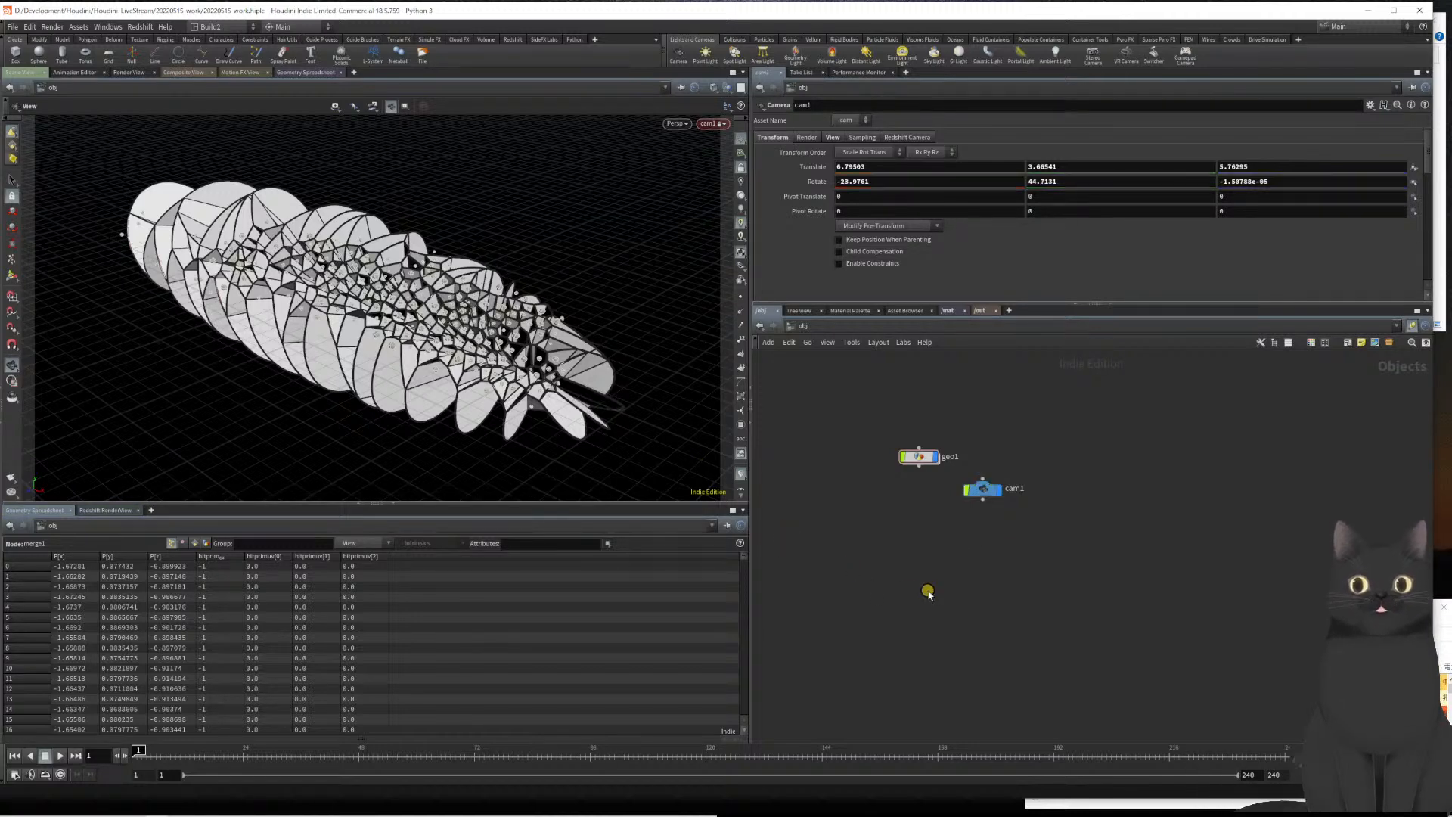
Add a grid object to the scene and arrange its node beneath geo1, with cam1 beside geo1
key(Tab)
text(gr)
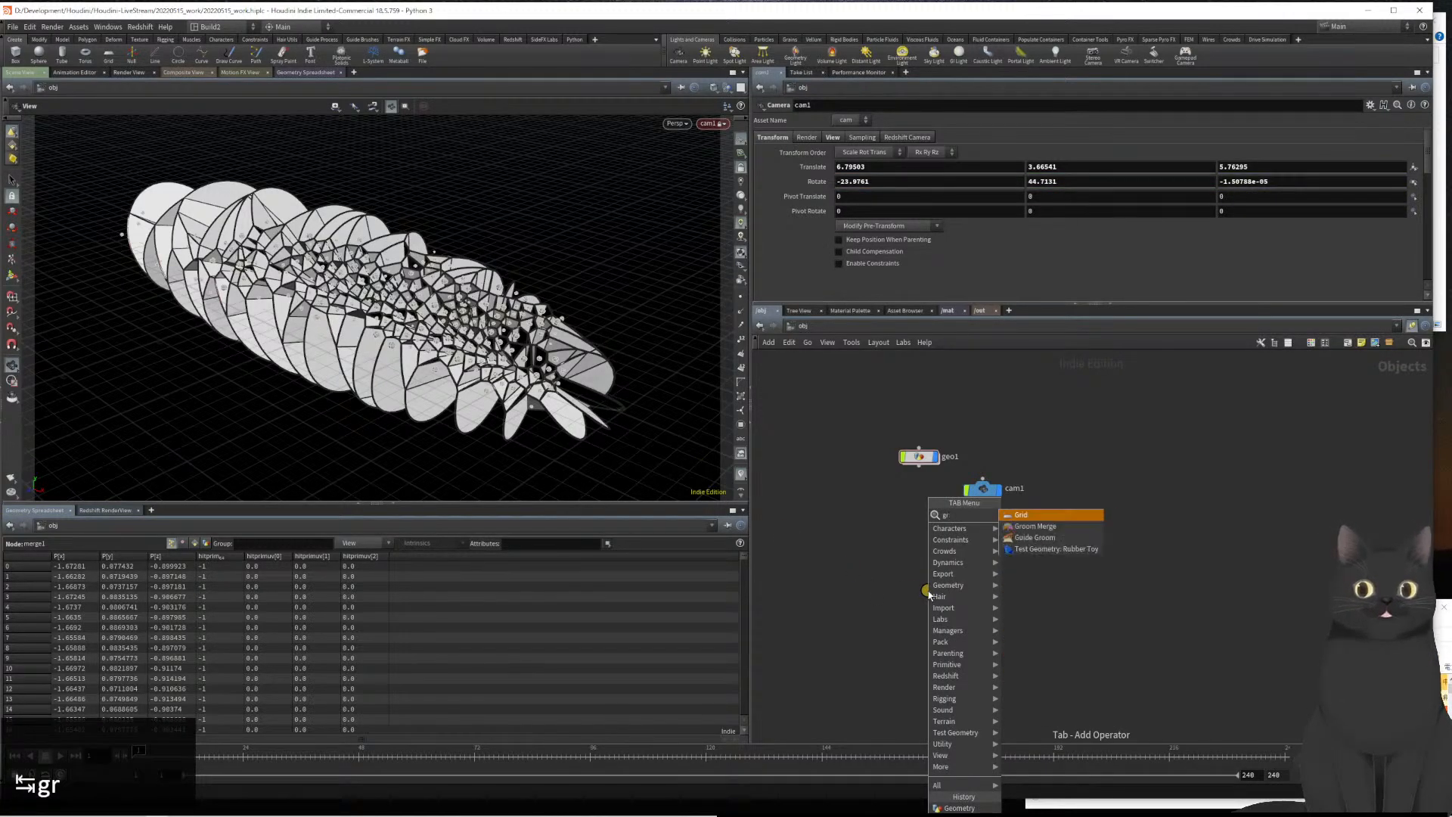
key(Return)
key(Return)
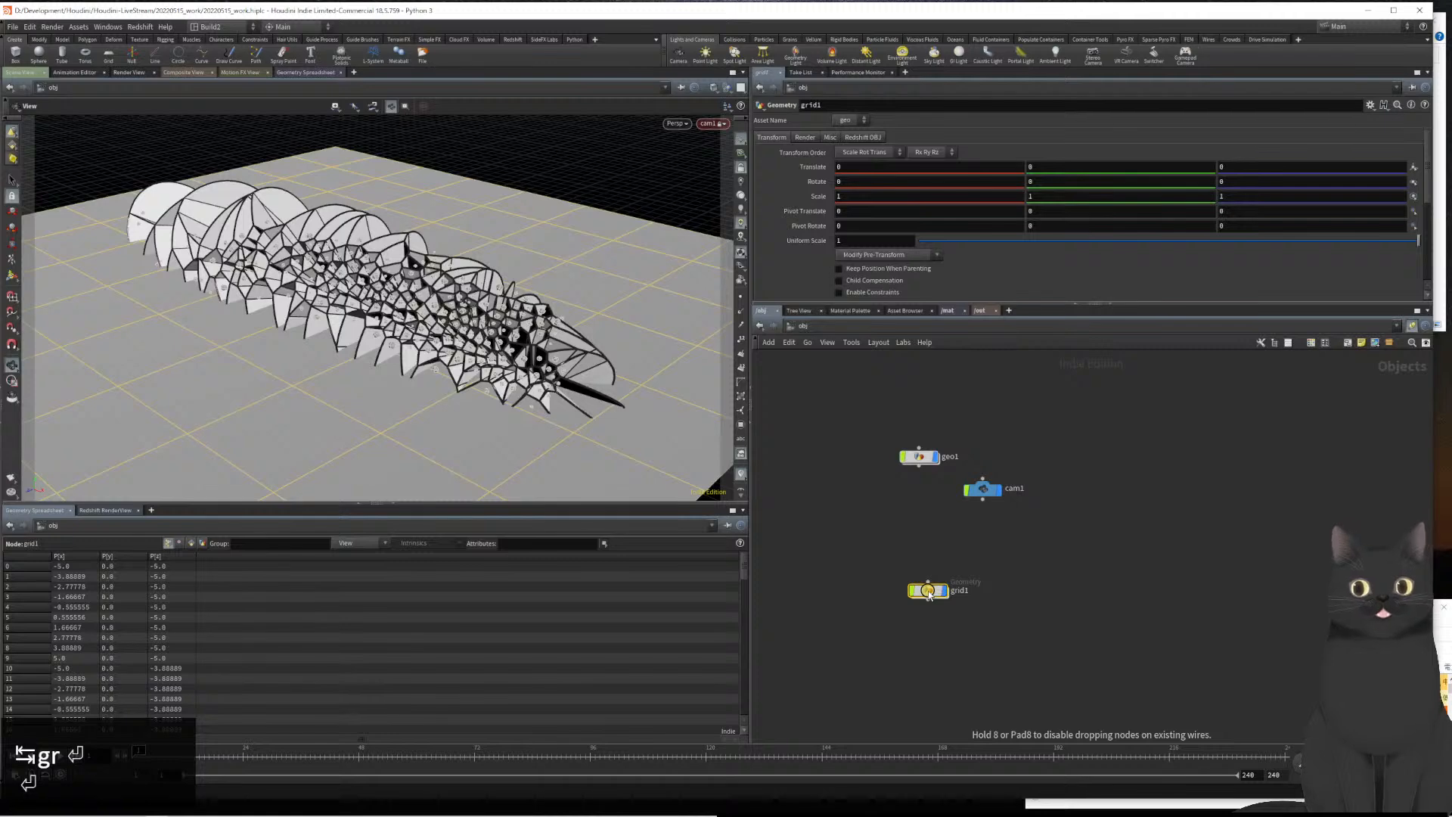
drag(929, 596, 915, 525)
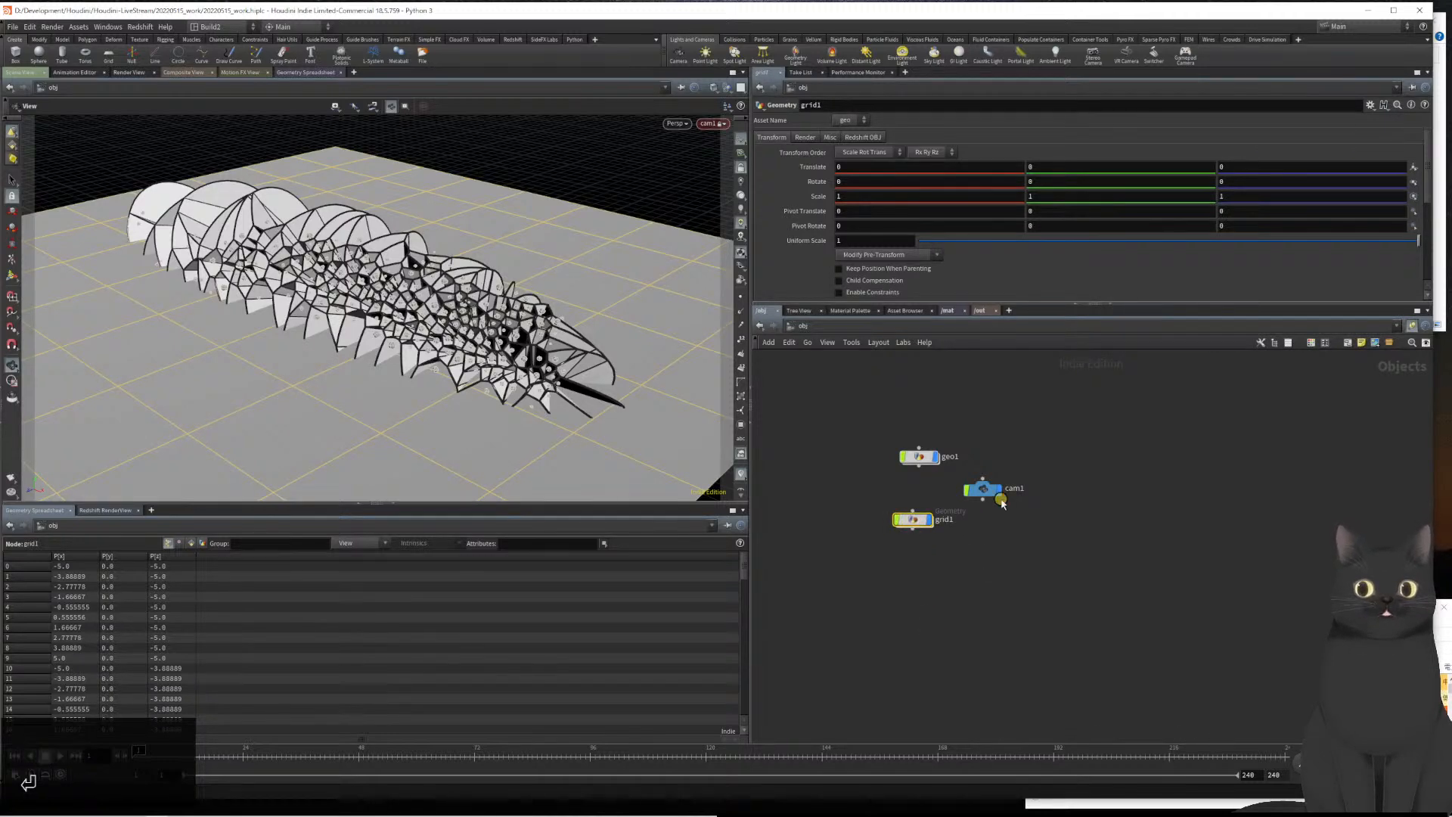
drag(992, 492, 1026, 459)
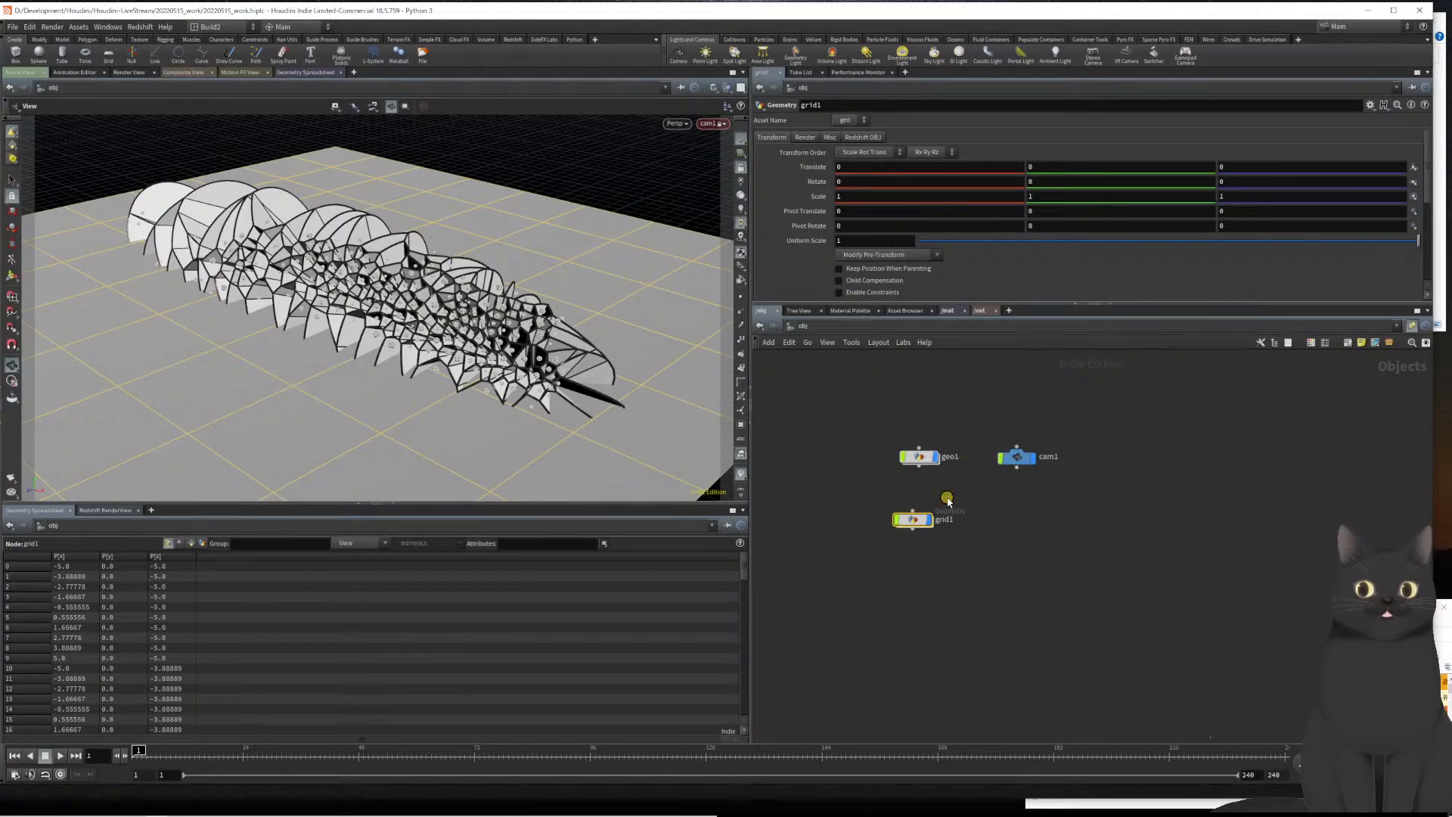
drag(915, 520, 921, 498)
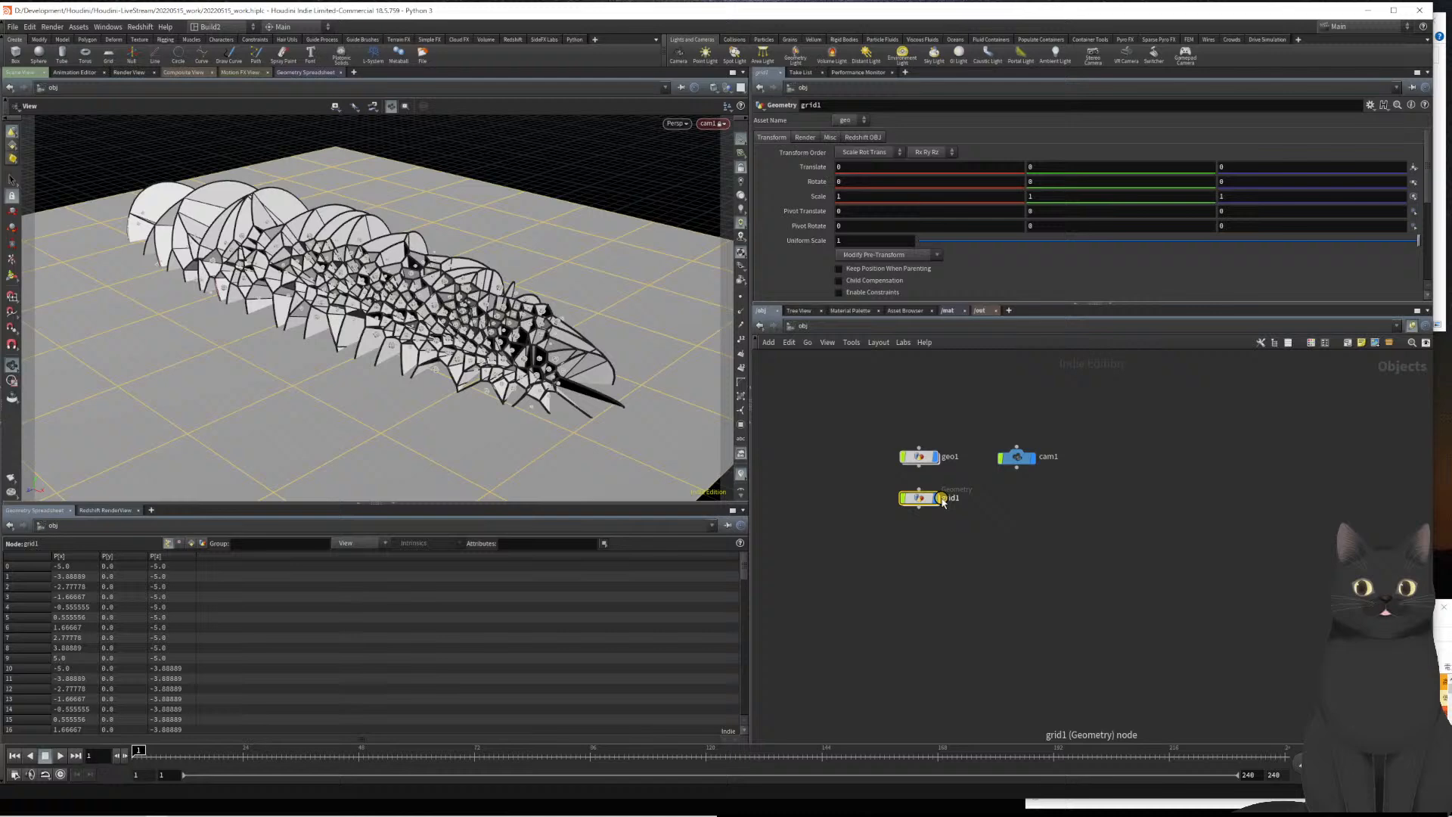
Rename the geo1 object to WORK and the grid object to BG
double_click(951, 457)
text(WORK)
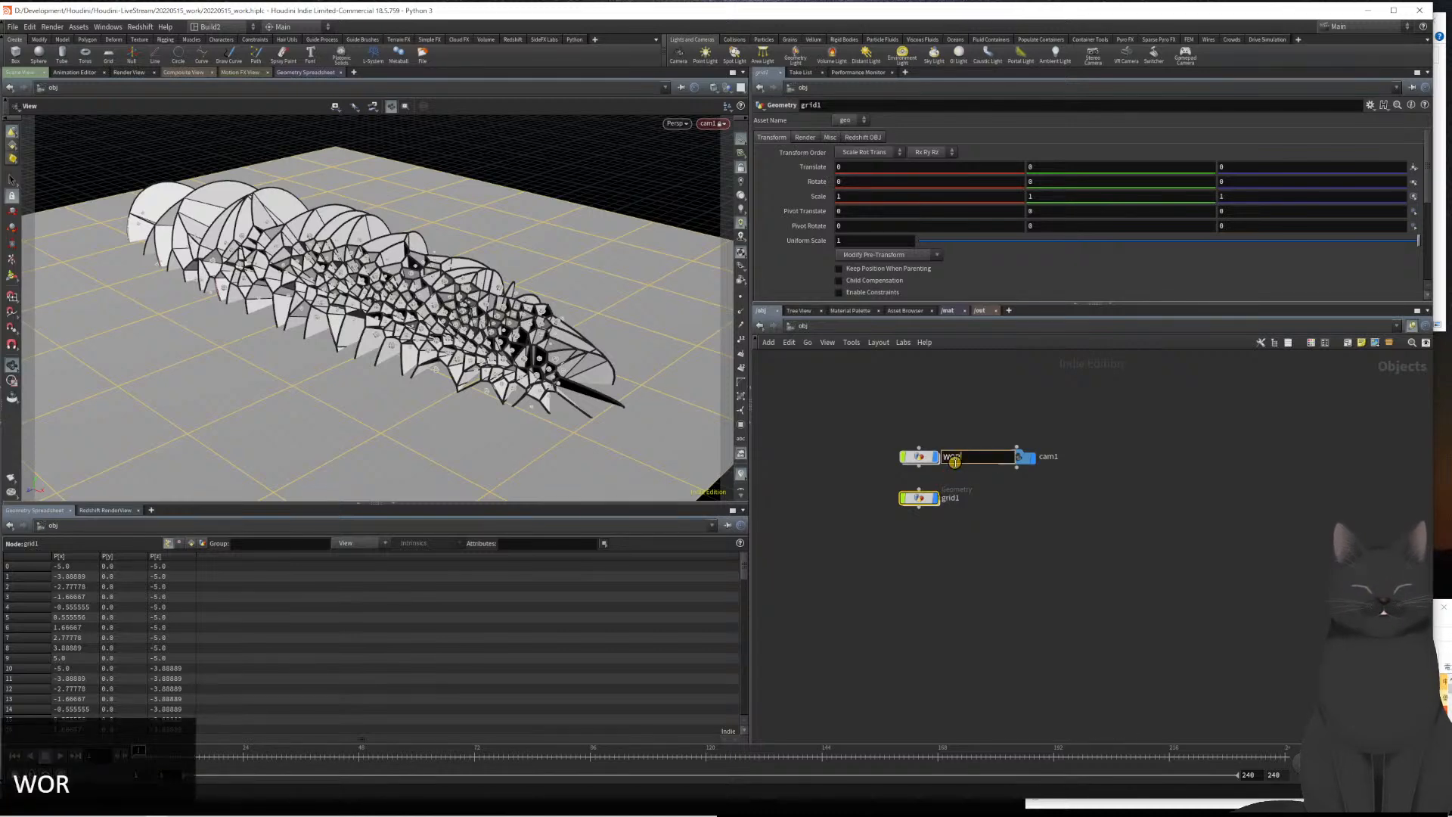
key(Return)
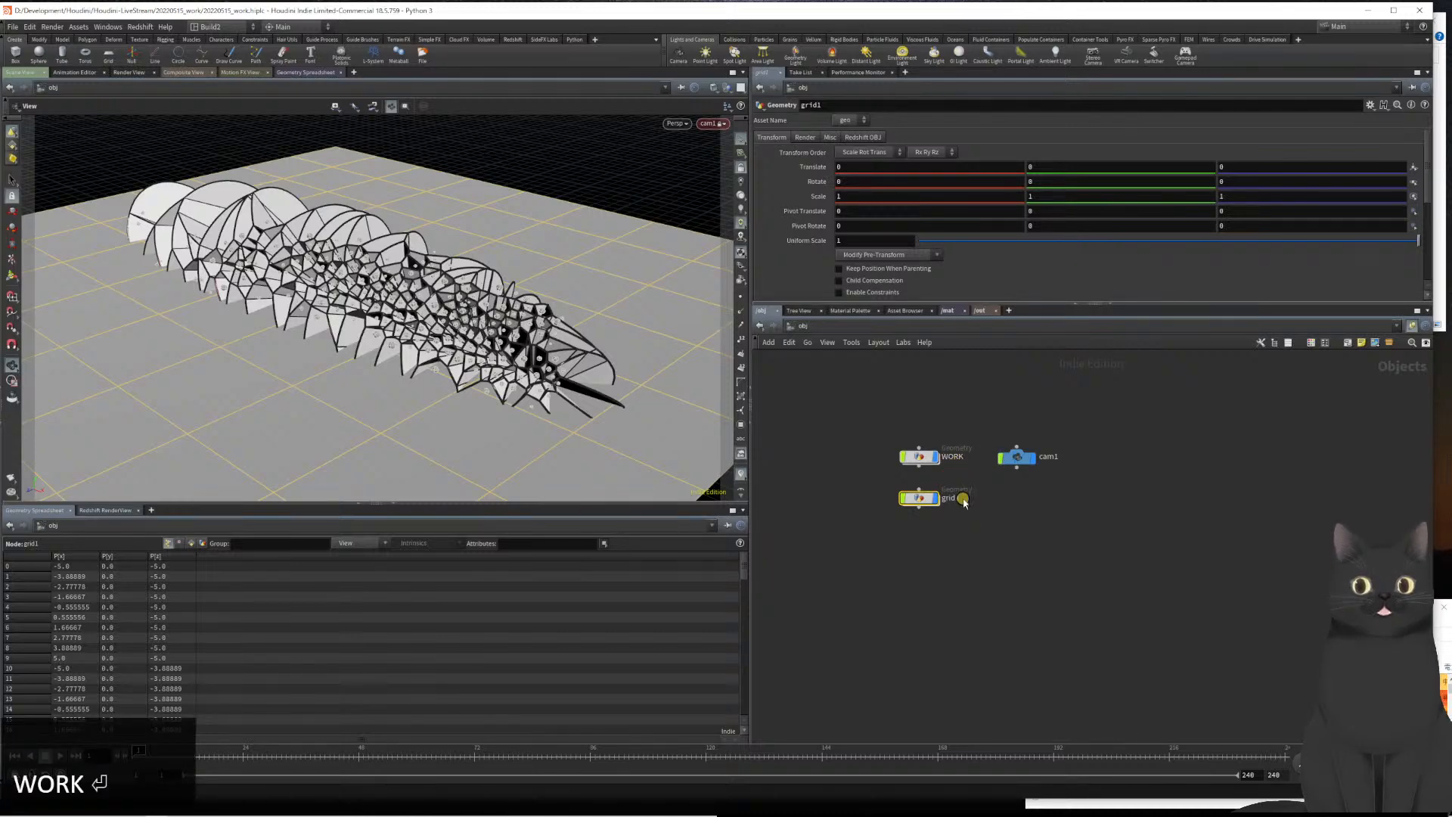
double_click(951, 499)
text(BG)
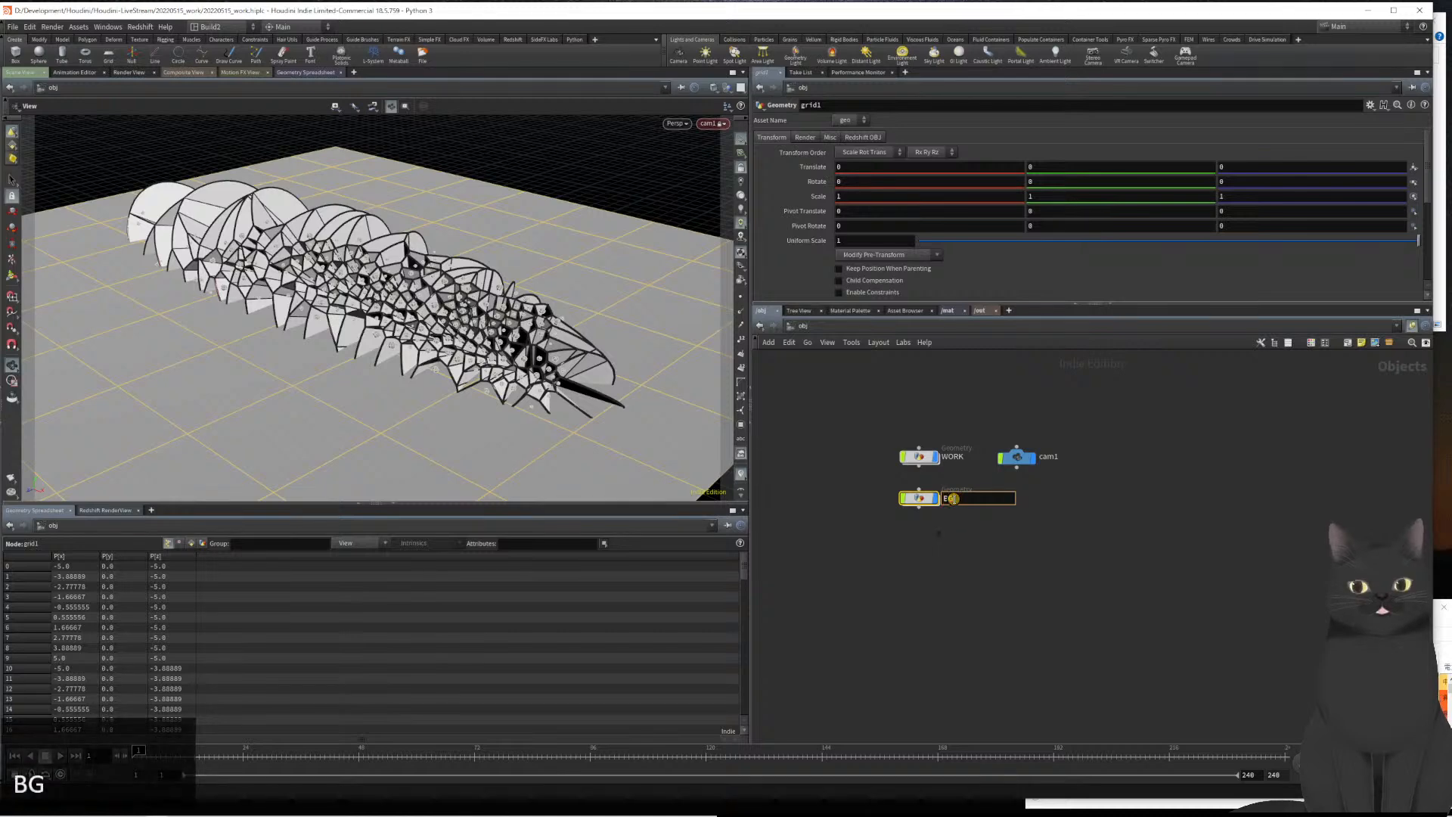
key(Return)
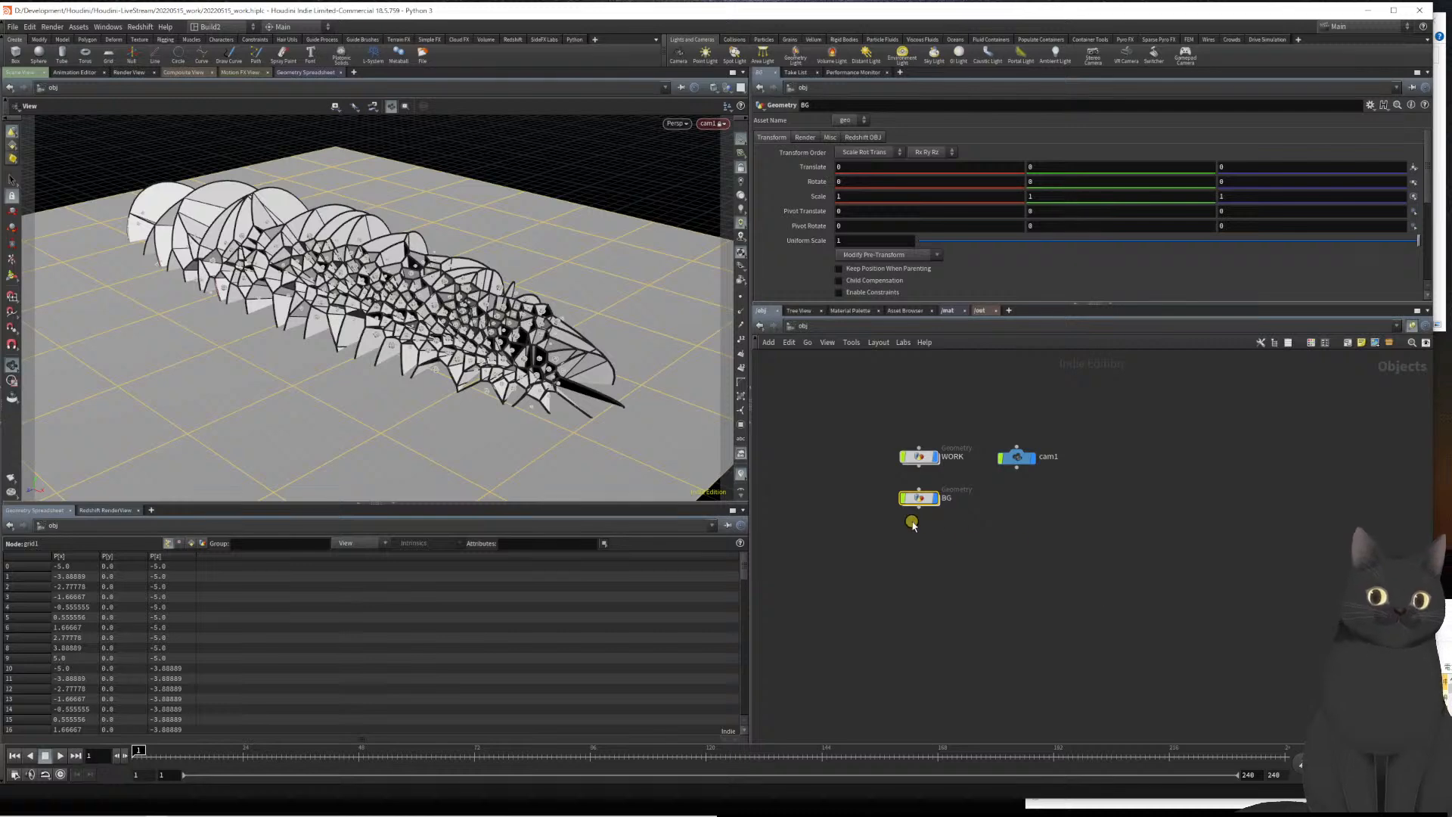
Inside the BG object, set the grid's orientation to XY Plane
mouse_move(918, 504)
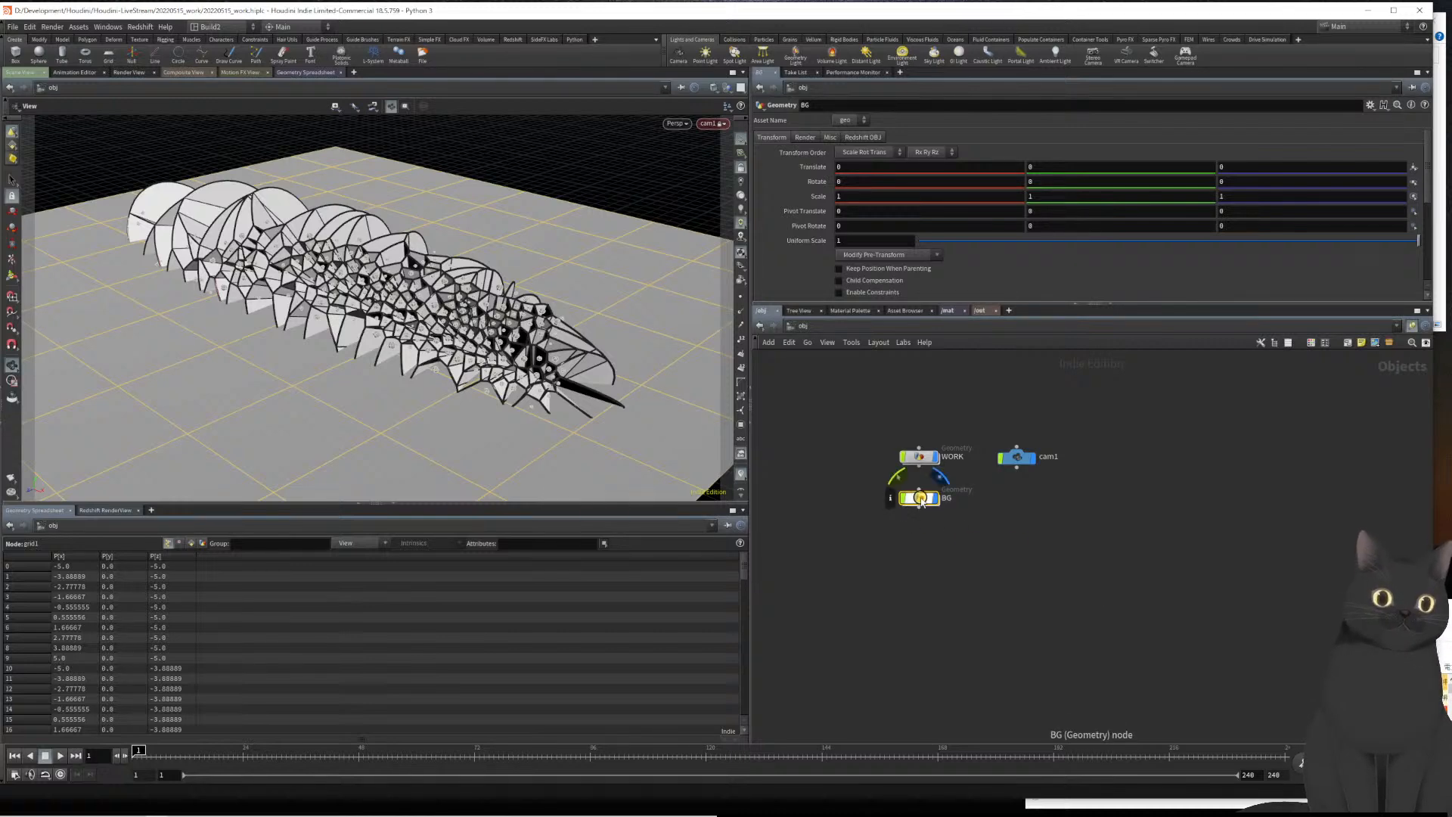
double_click(920, 499)
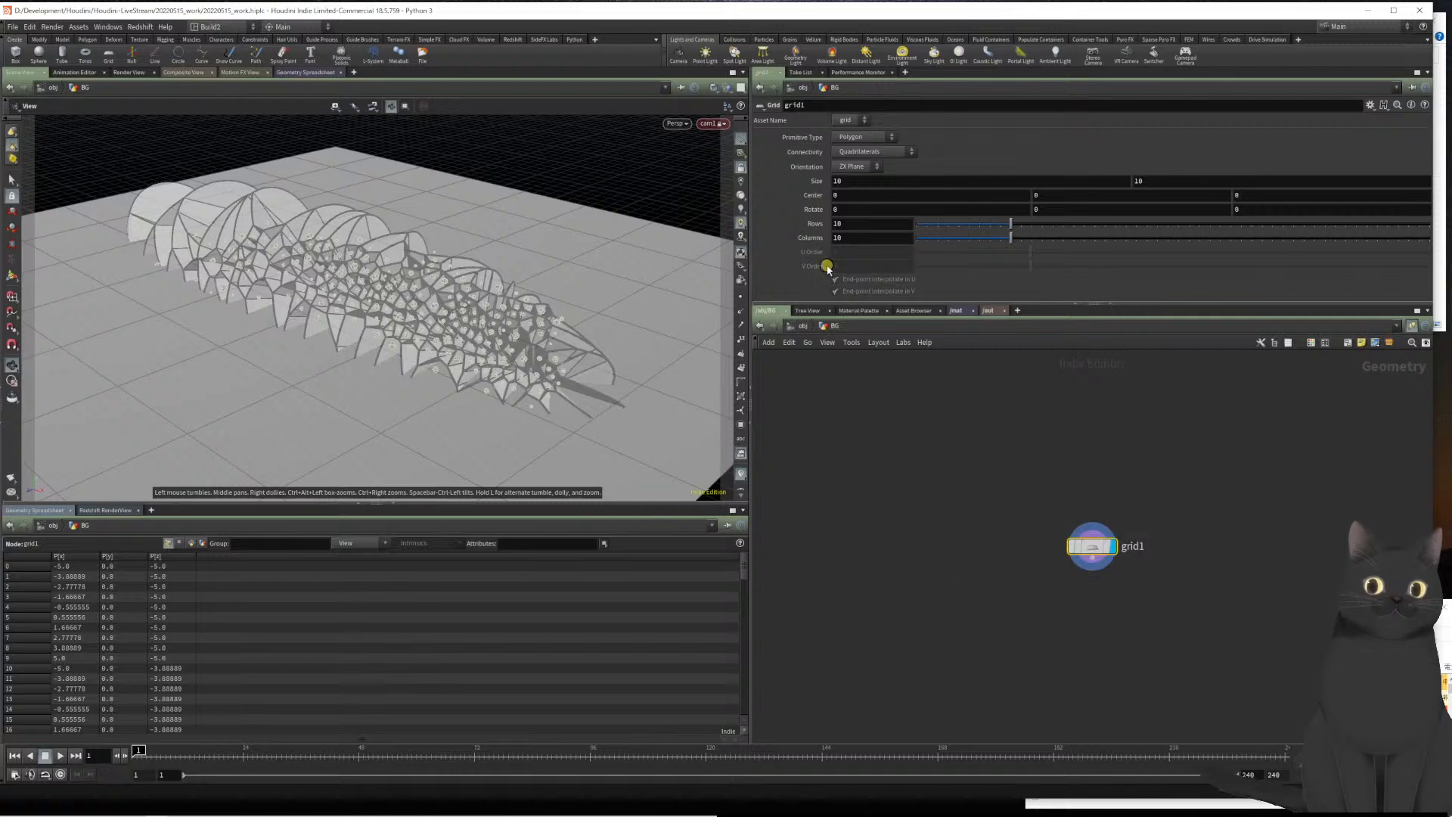
click(847, 170)
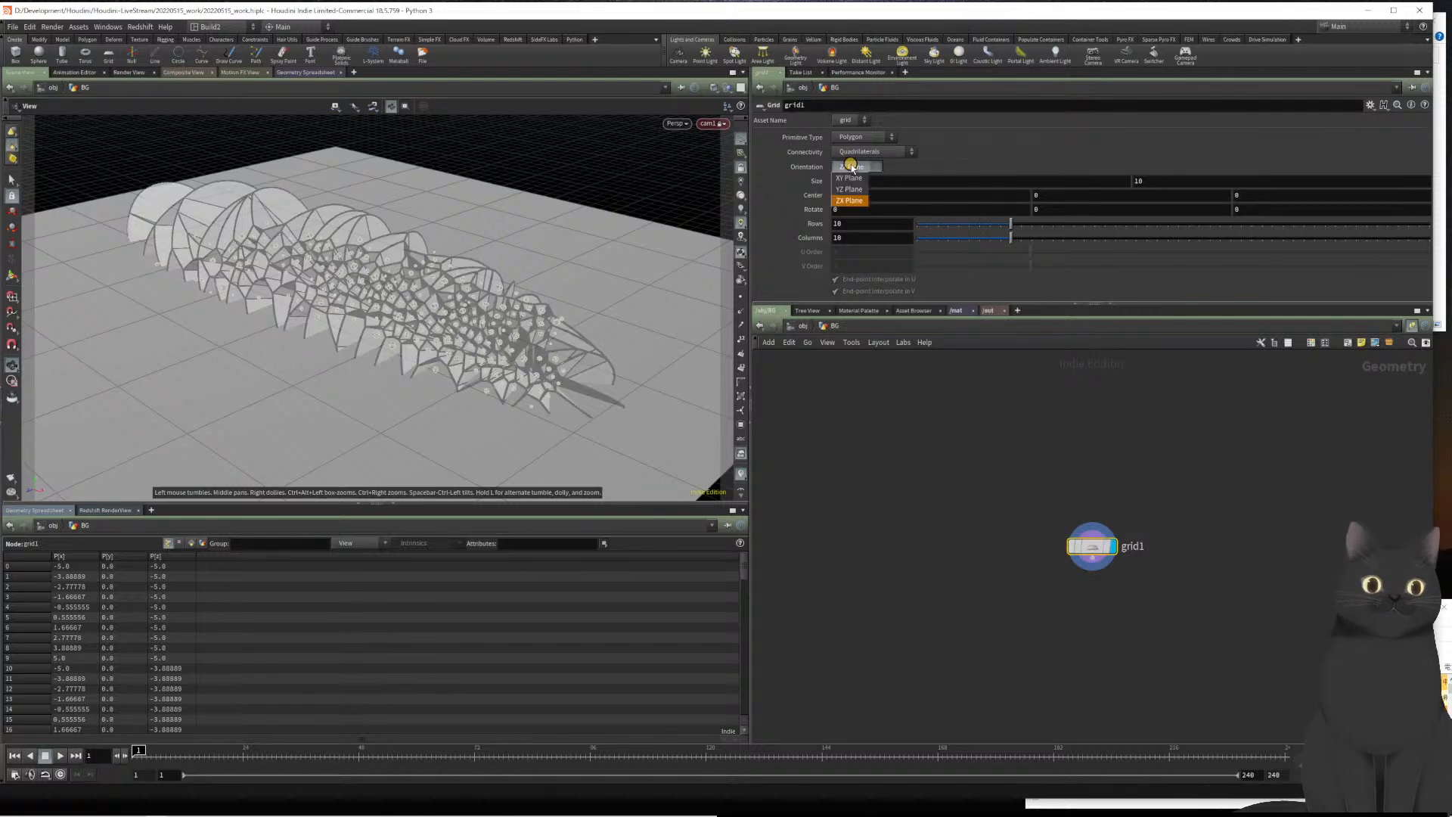
click(853, 177)
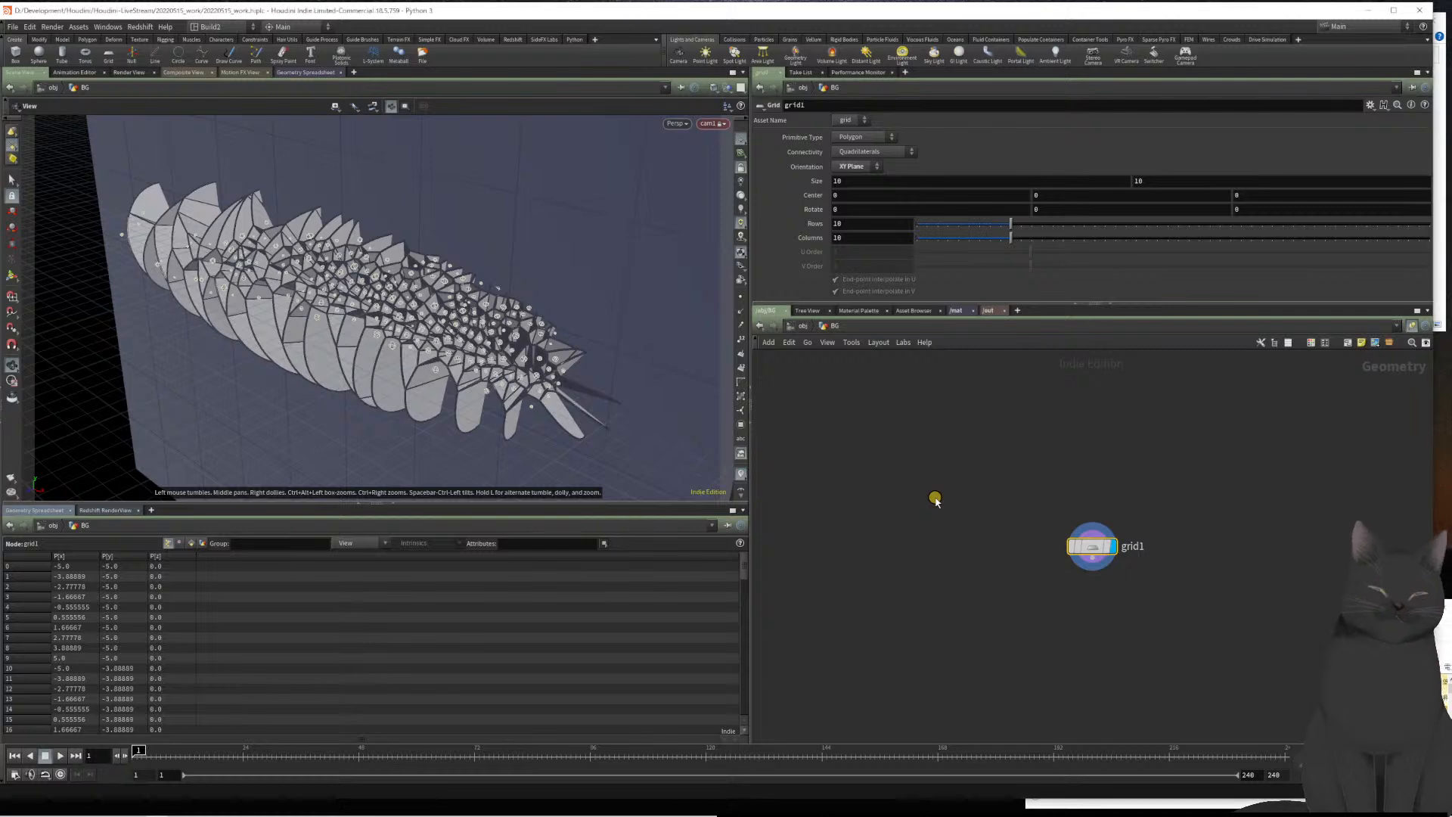
At object level, parent the BG object to cam1 and set its Z translation to -20
key(u)
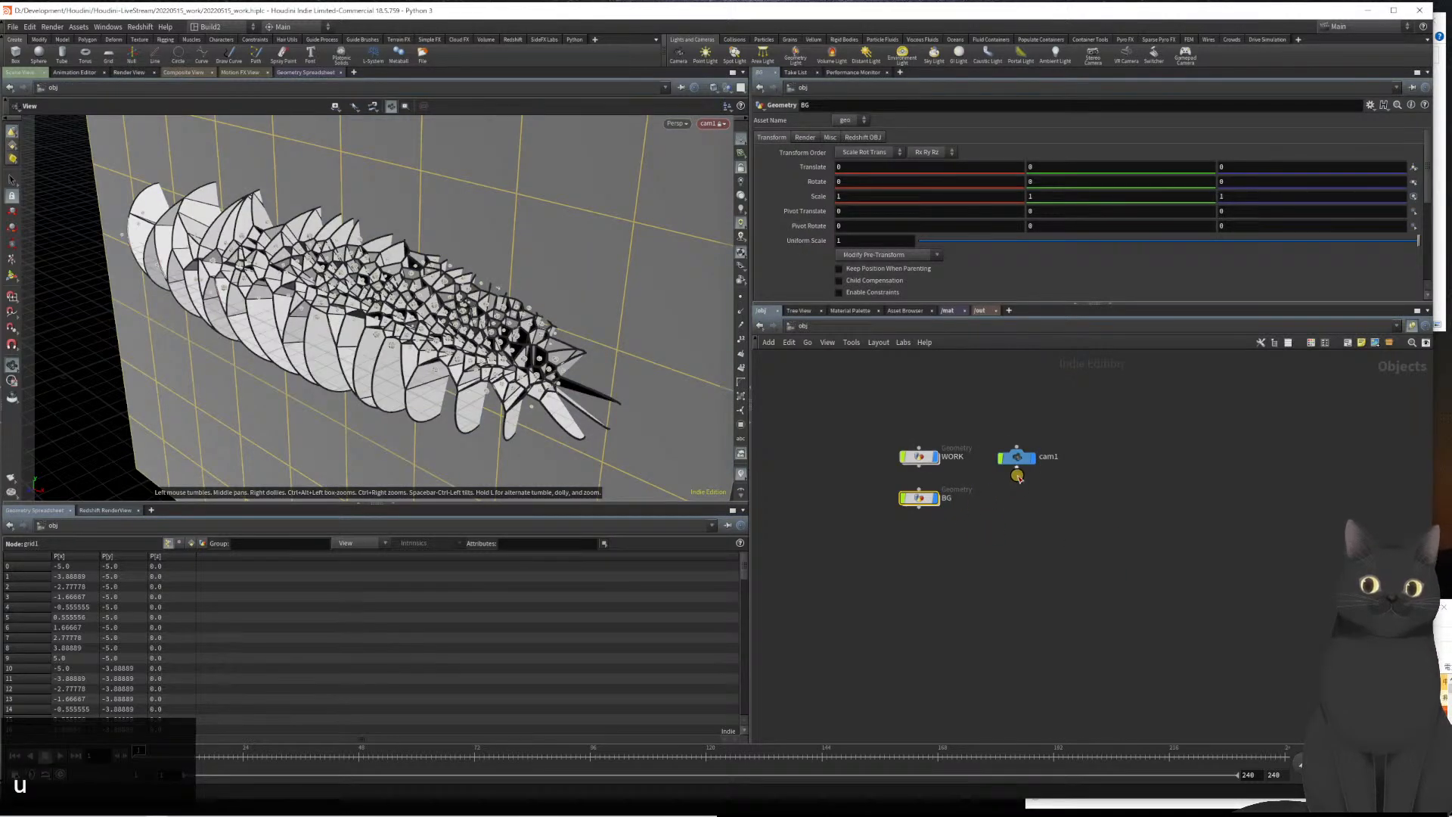
mouse_move(1017, 475)
mouse_down()
mouse_move(998, 492)
mouse_move(919, 493)
mouse_move(1014, 498)
mouse_up()
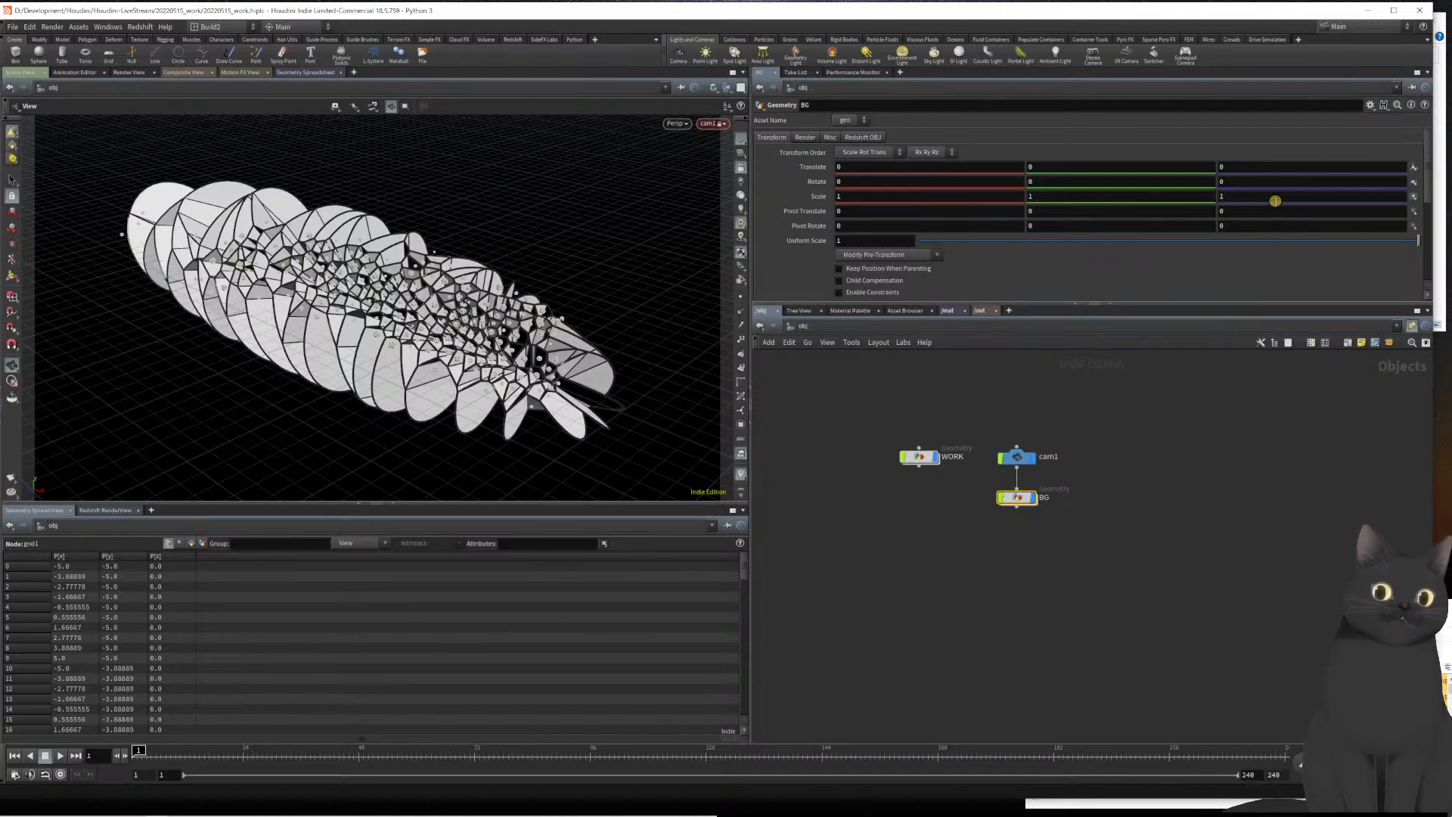
click(1244, 168)
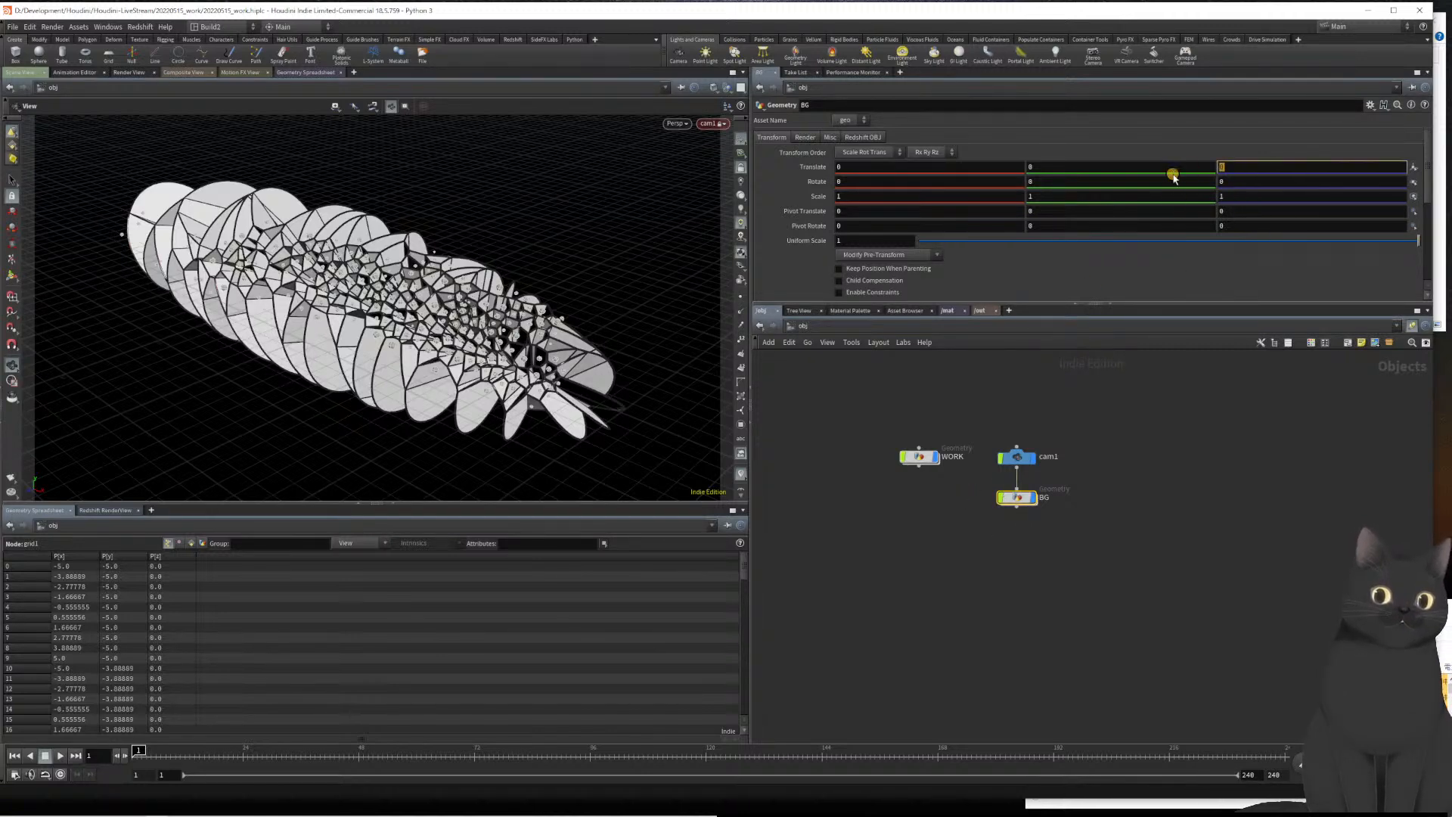
text(-15)
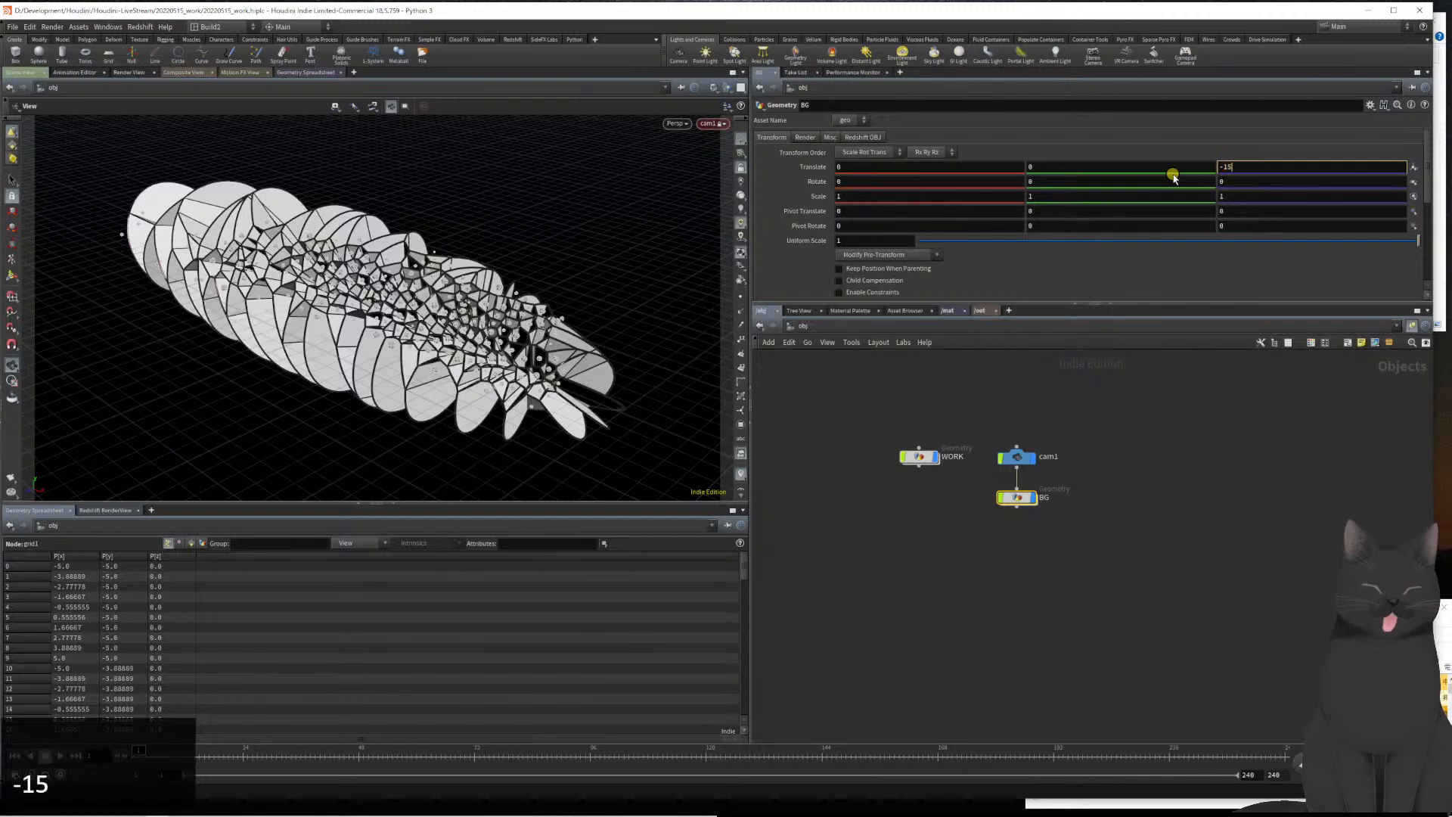
key(BackSpace)
key(BackSpace)
text(20)
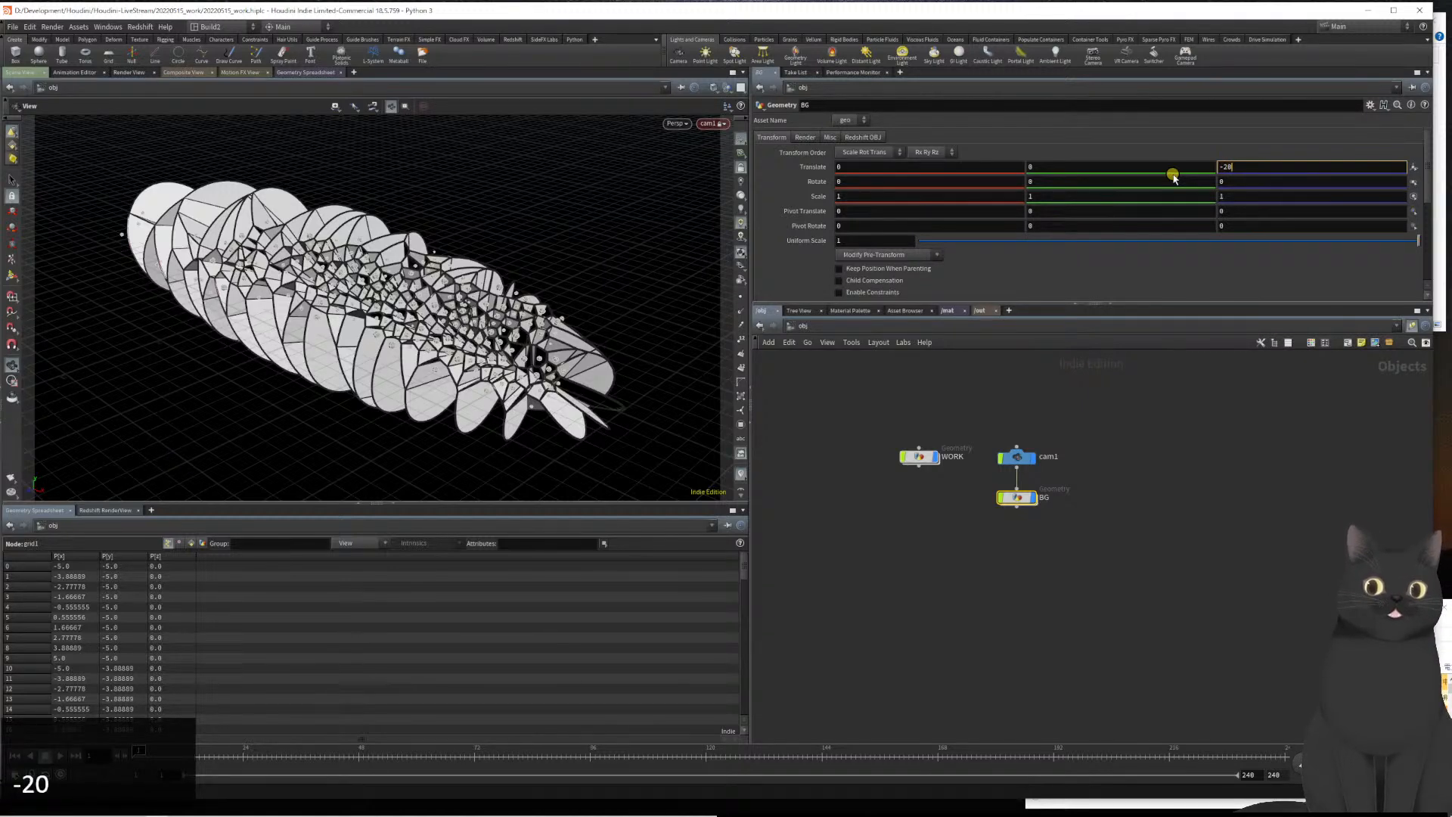
key(Return)
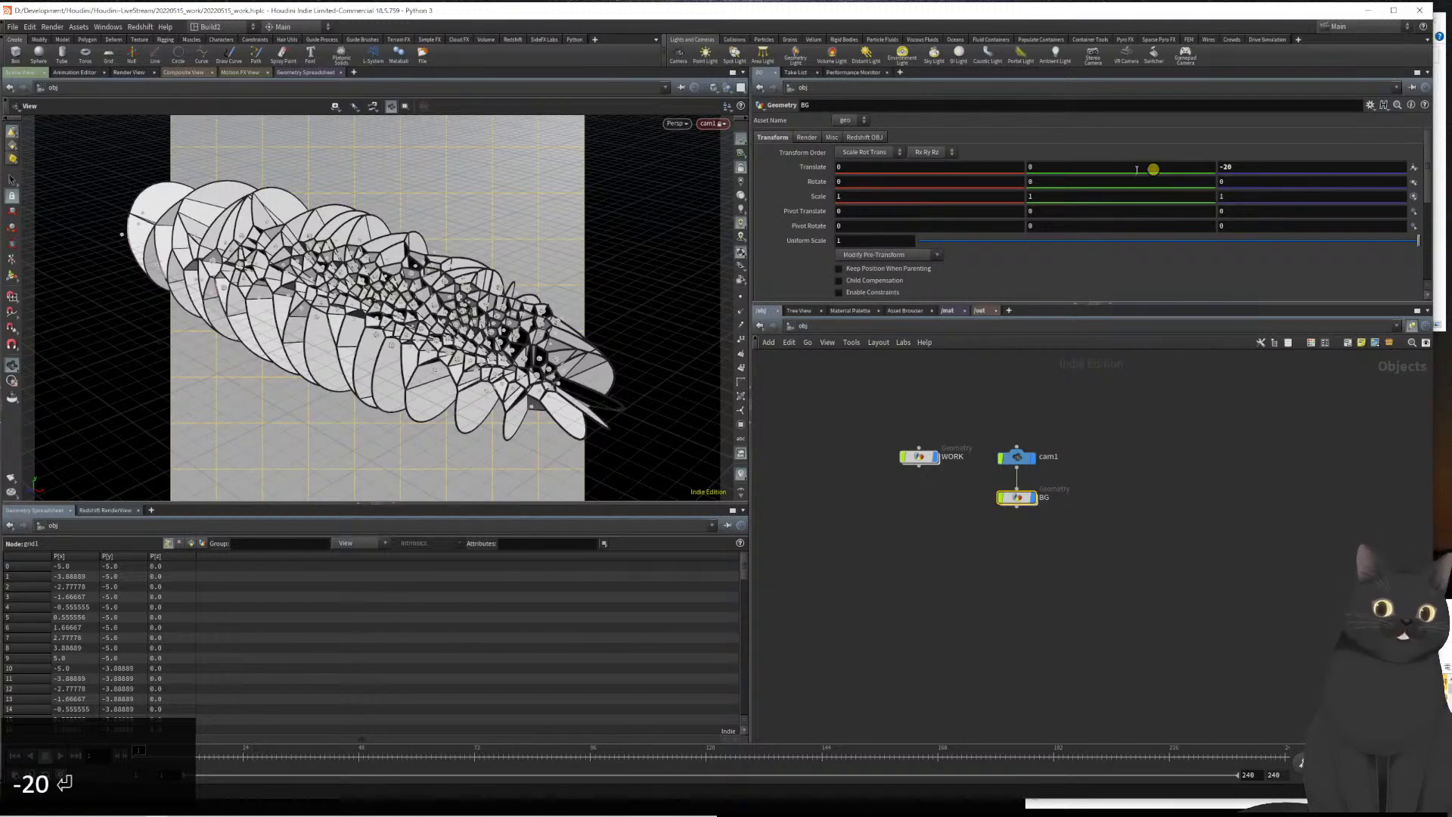
Set the BG object's X scale to 1.7
click(884, 197)
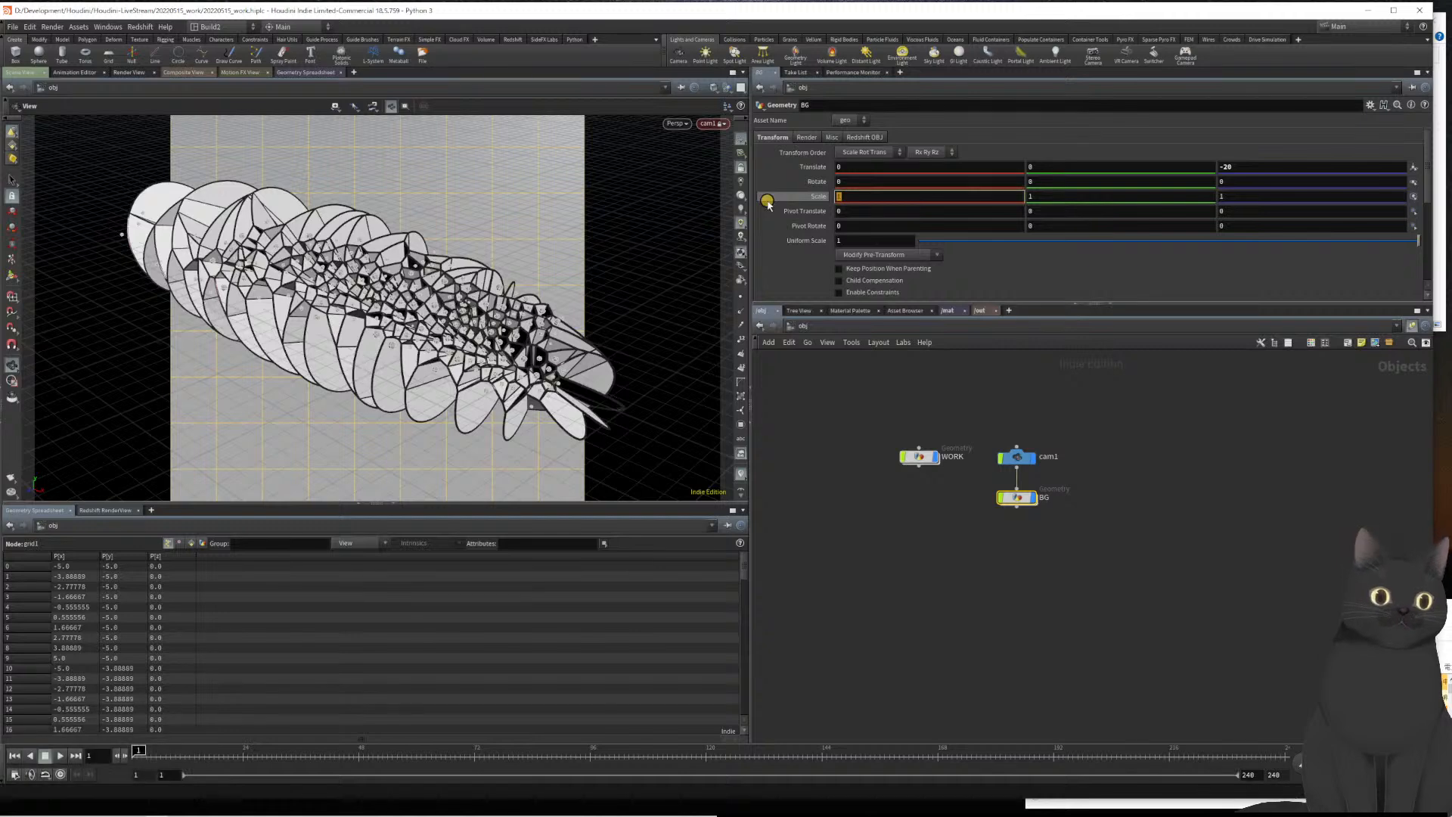
text(1.7)
key(Return)
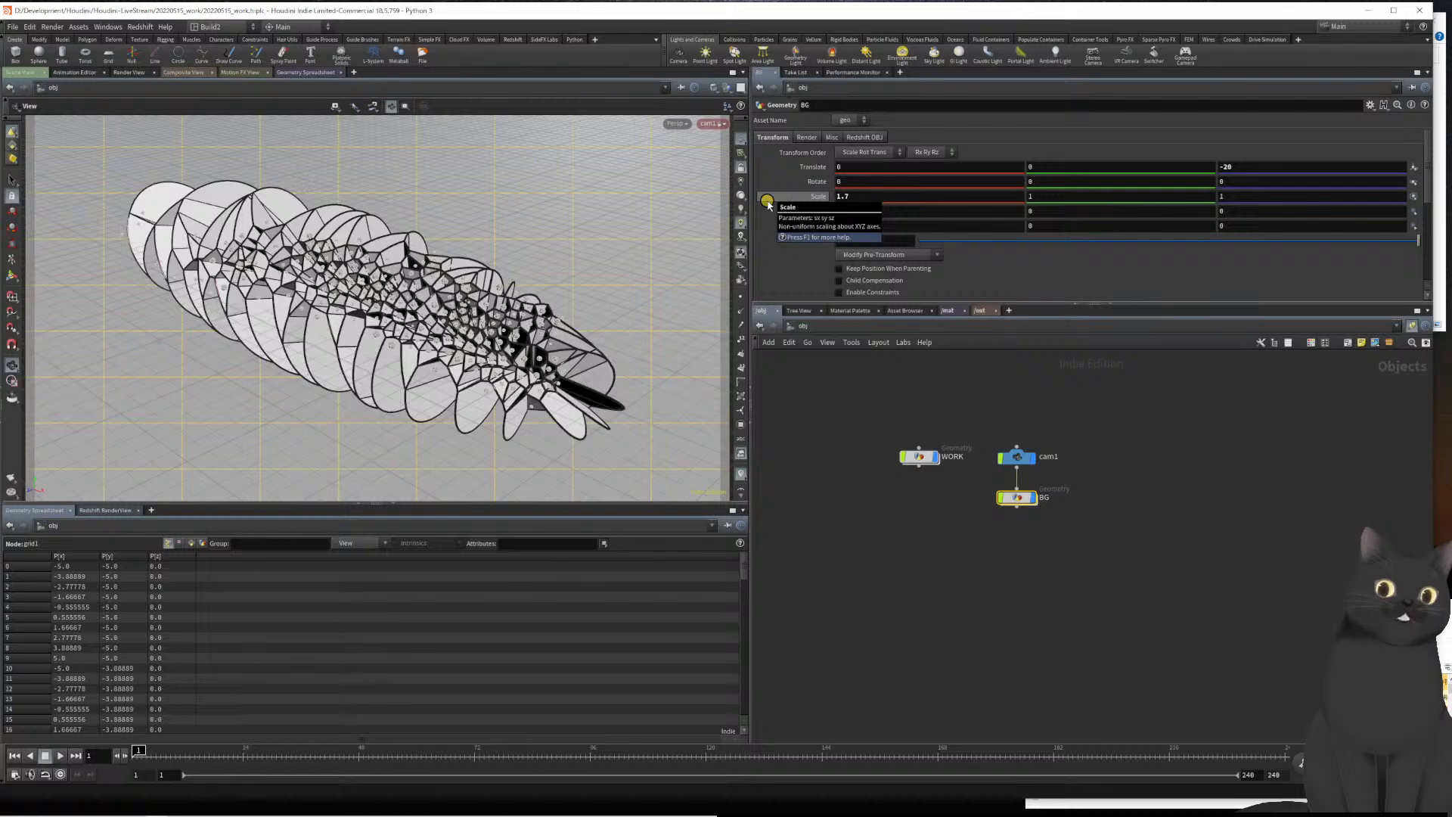
Assign the /mat/BG material to the BG object
click(809, 138)
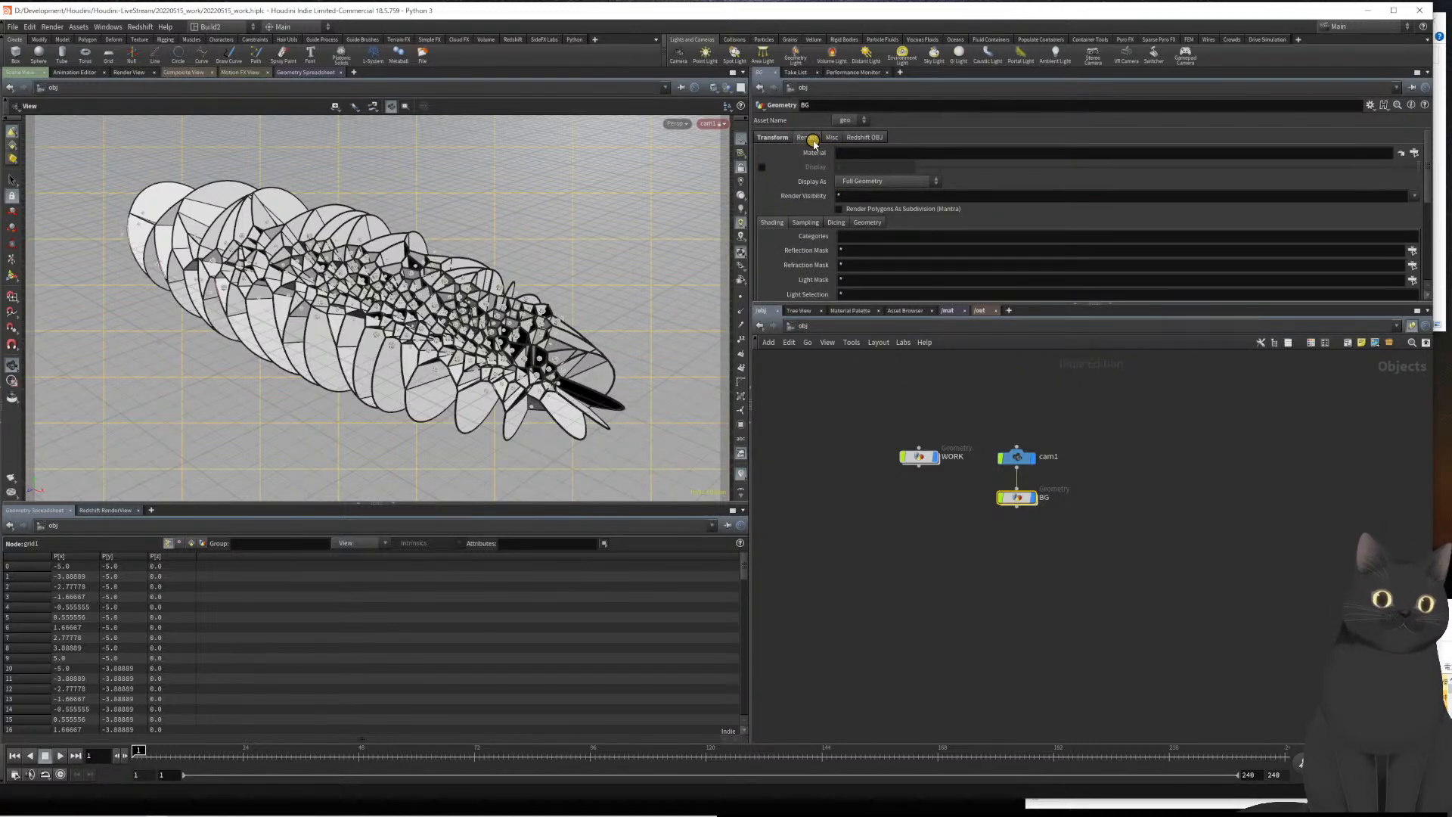
click(1416, 154)
double_click(1368, 100)
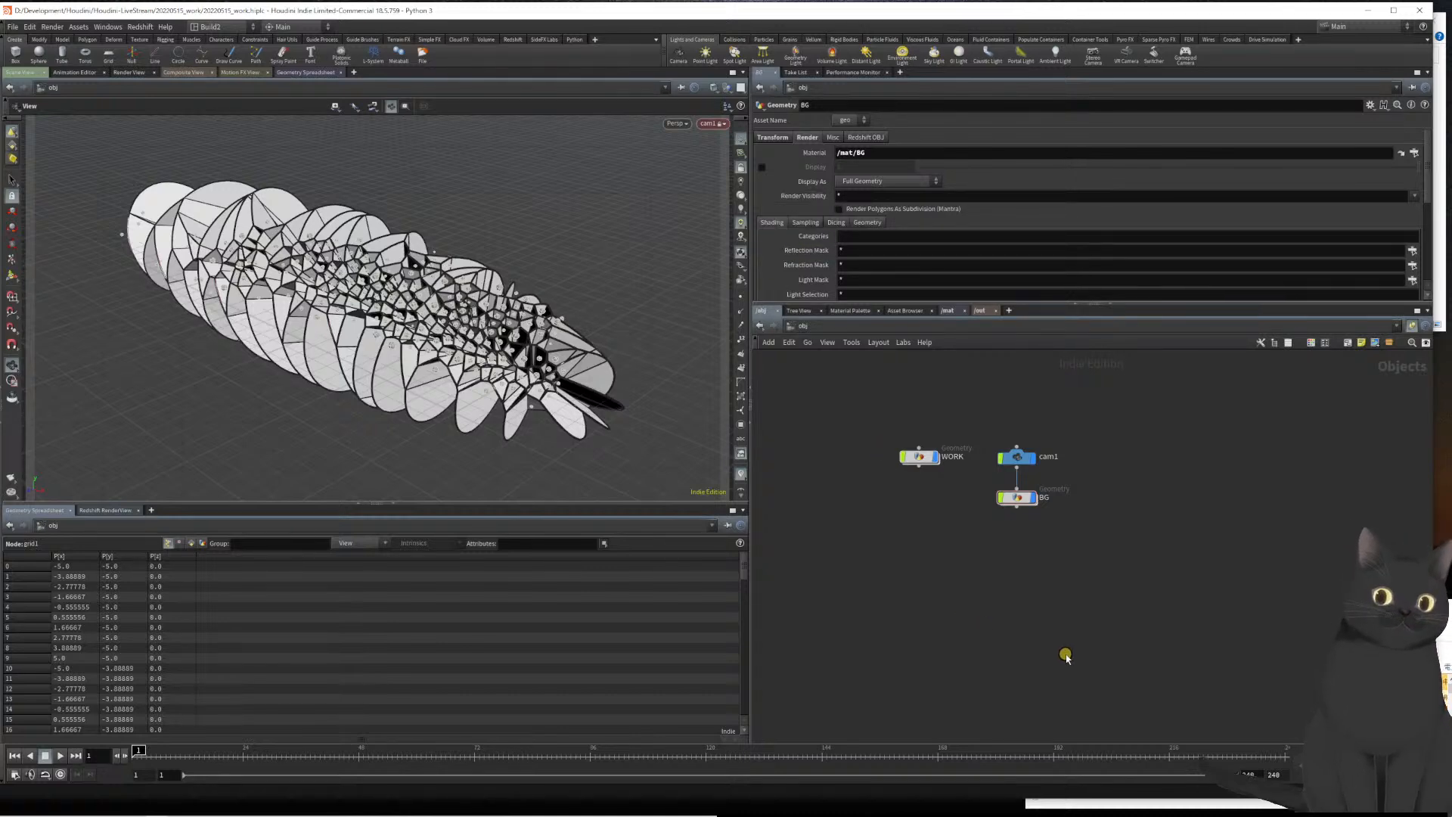
Add an environment light and load artist_workshop_4k.hdr from D:/Development/[assets]/hdri as its environment map
click(900, 56)
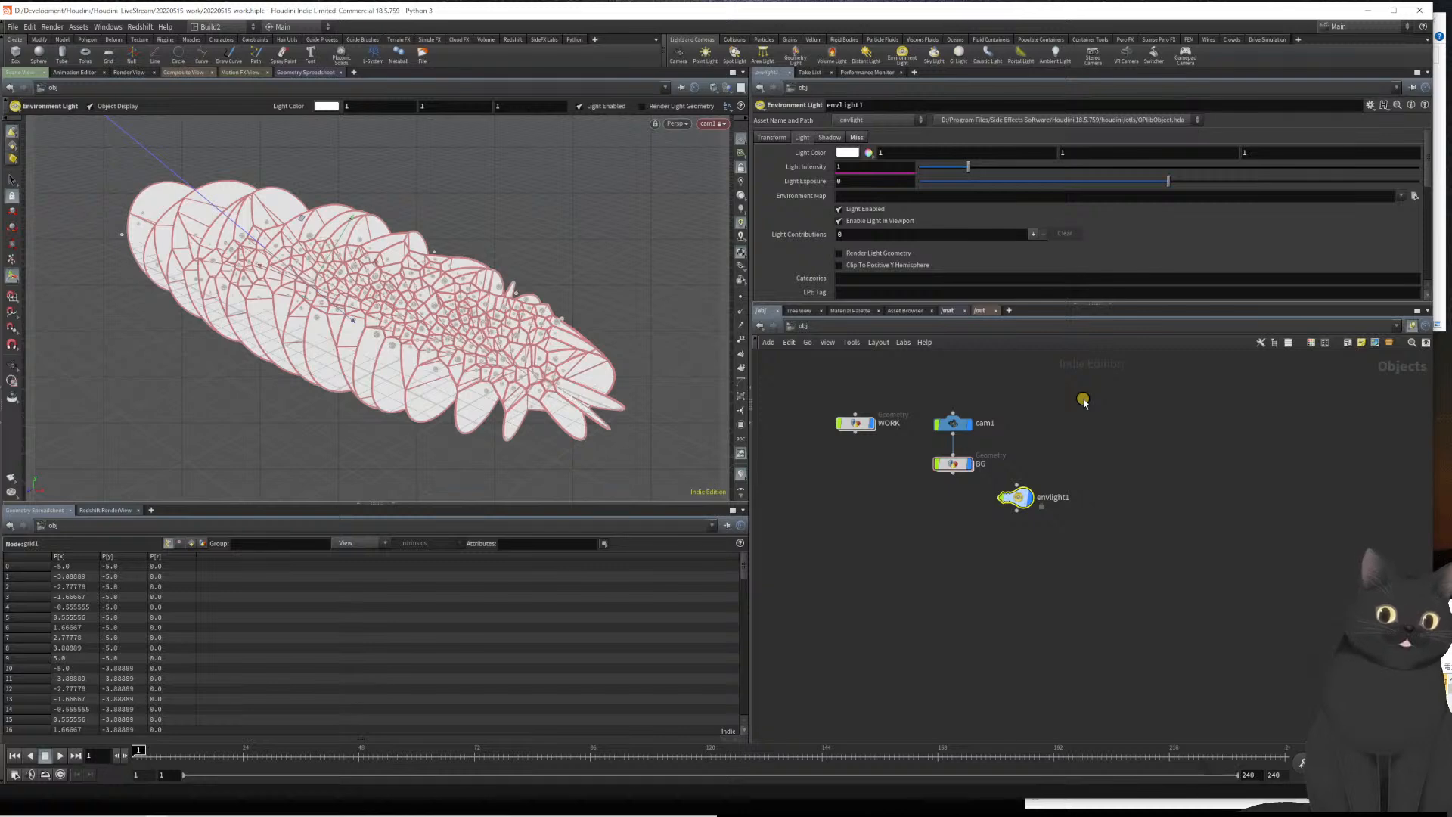
click(1414, 196)
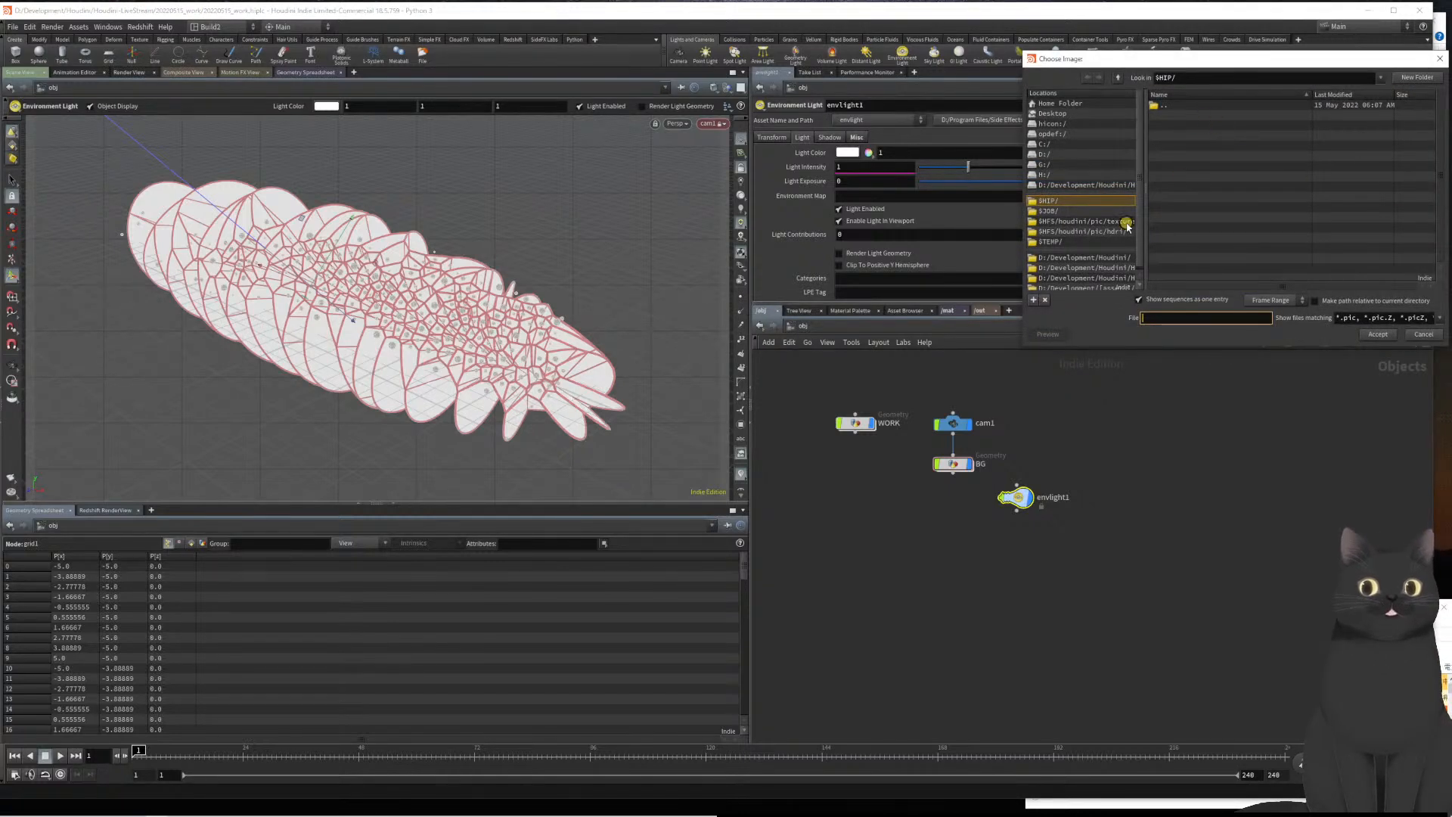
scroll(1108, 268, down, 1)
click(1097, 284)
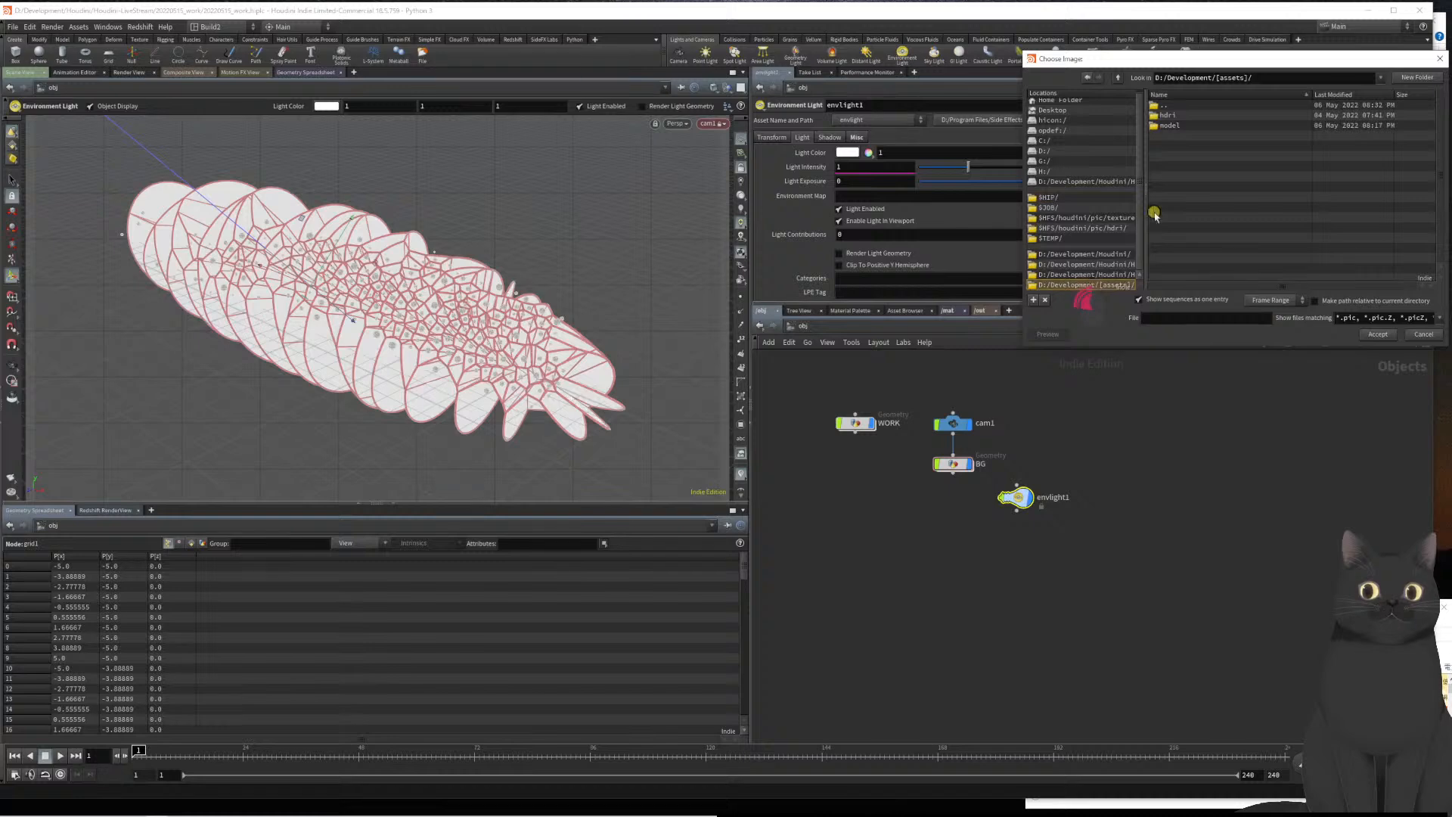
double_click(1179, 115)
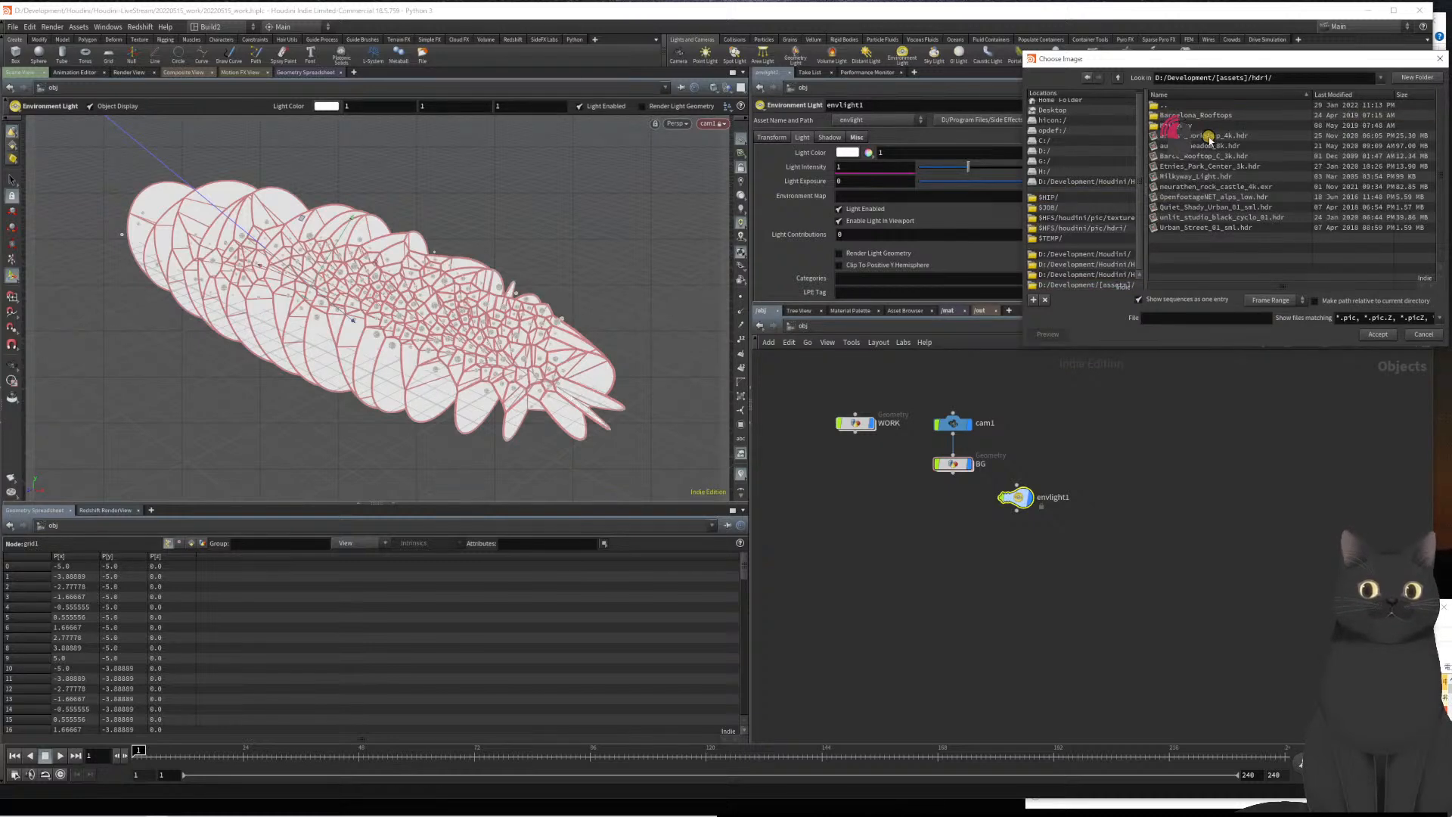
click(1204, 136)
click(1377, 335)
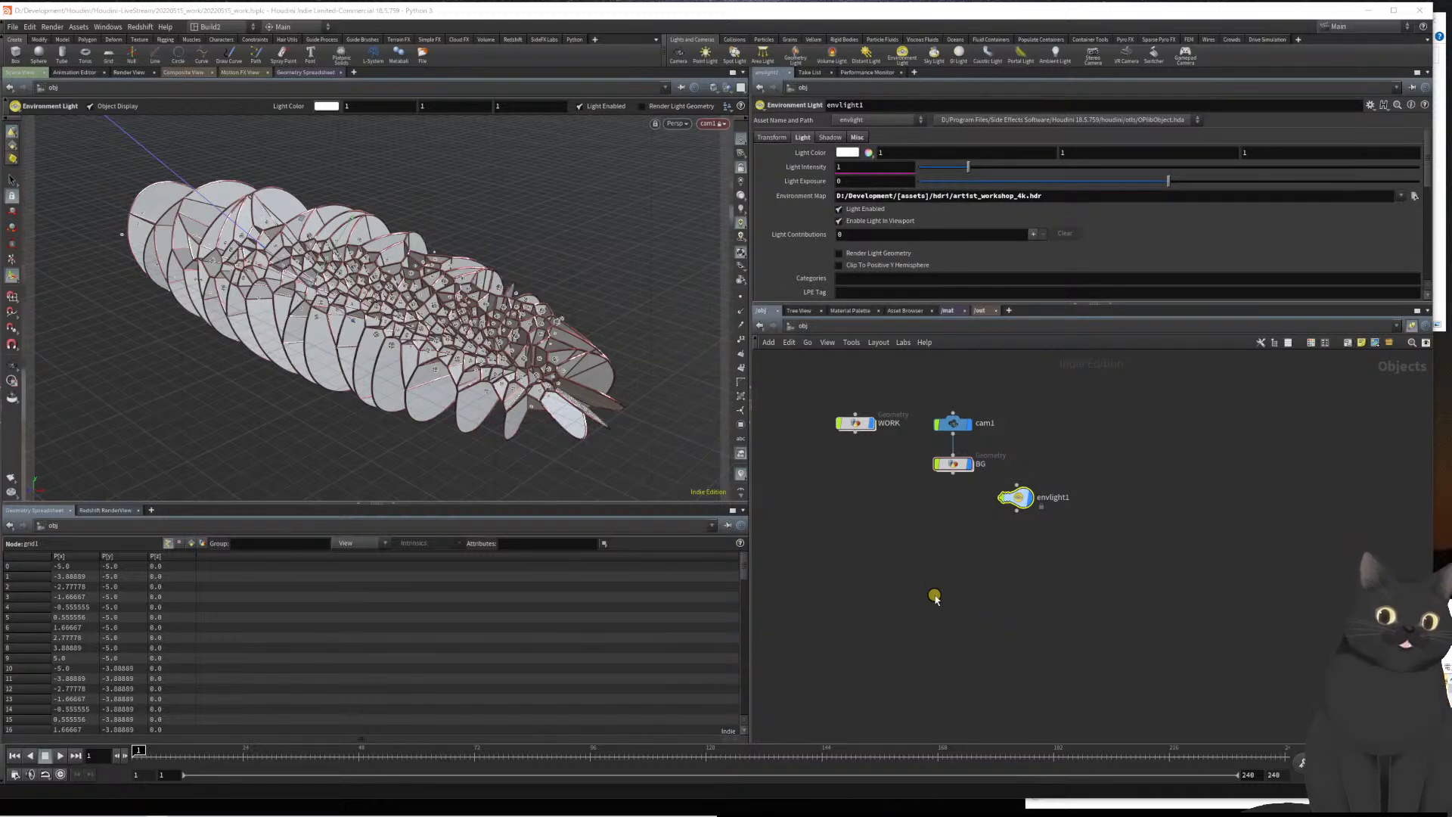
Set the environment light's intensity to 5
click(866, 166)
text(5)
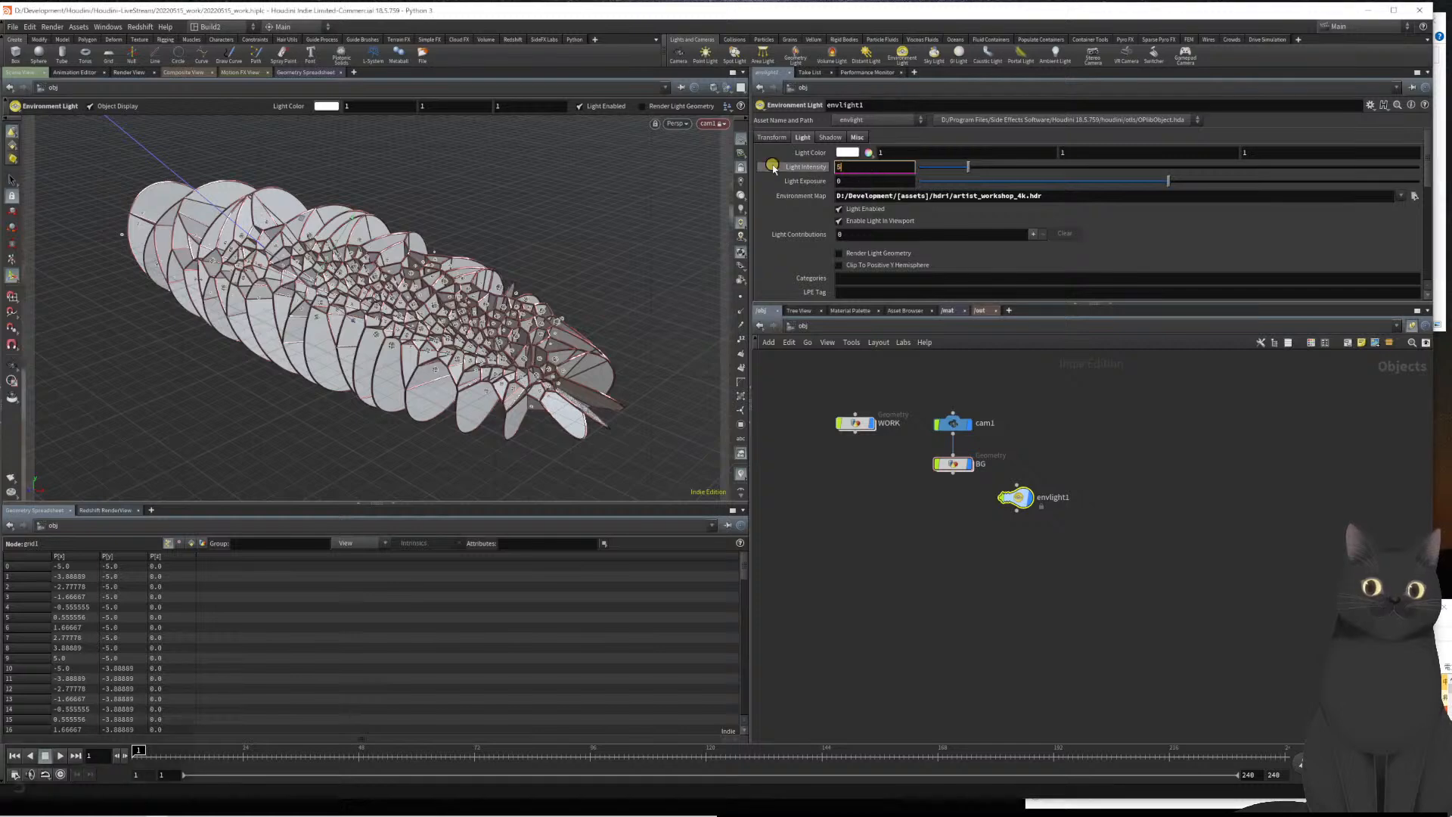
key(Return)
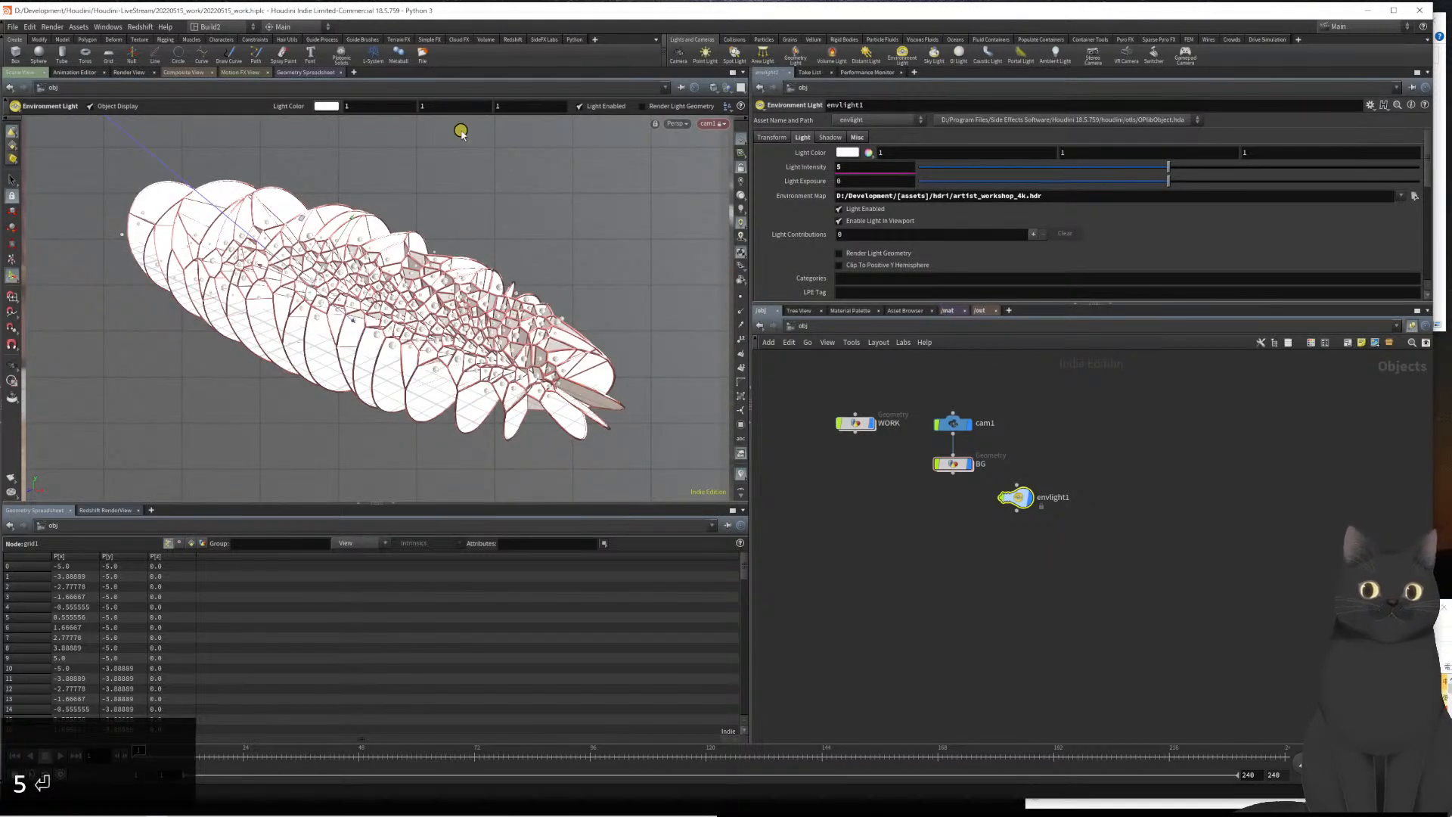
Create a Mantra render node in the out network
click(981, 309)
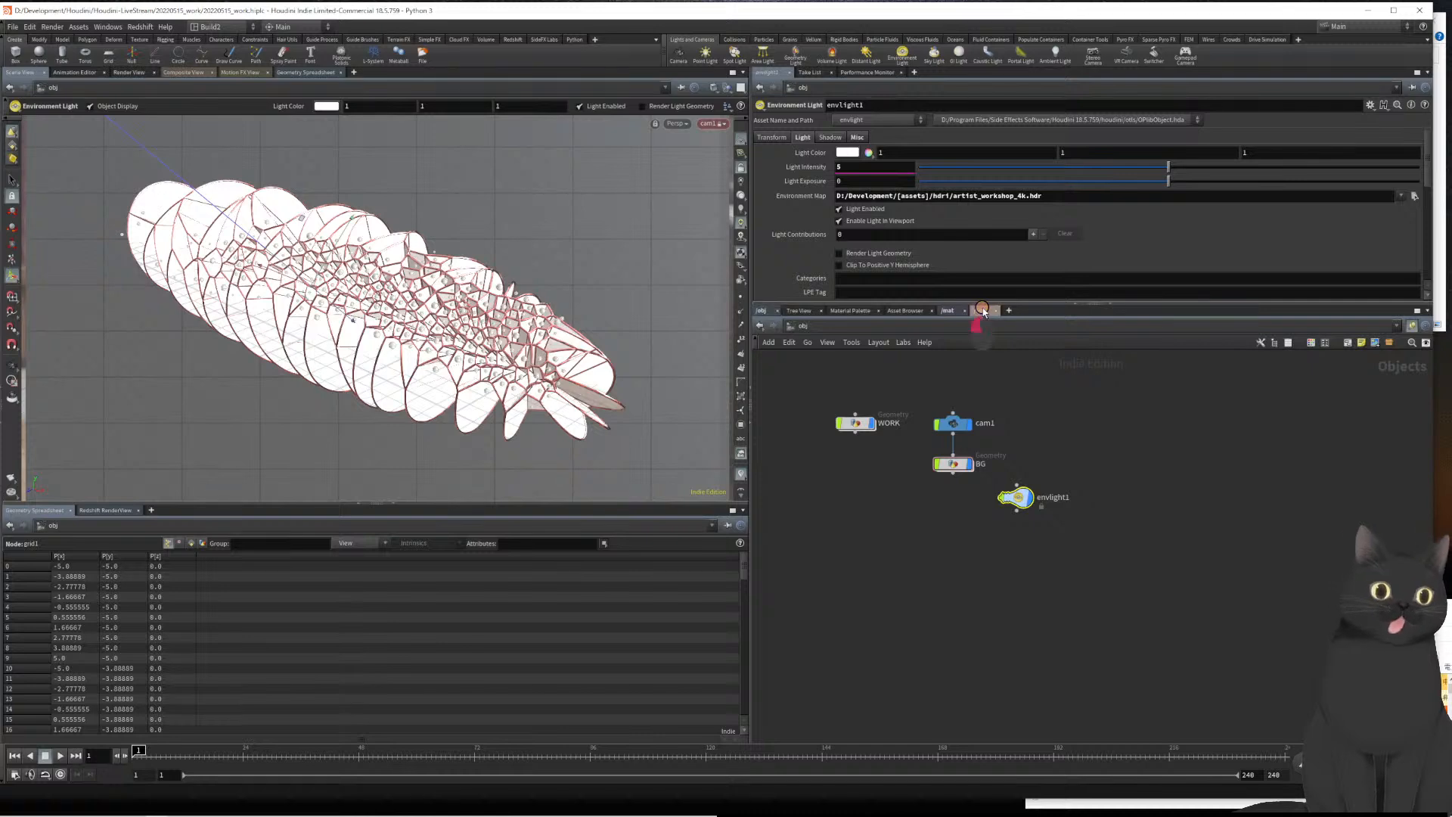
key(Tab)
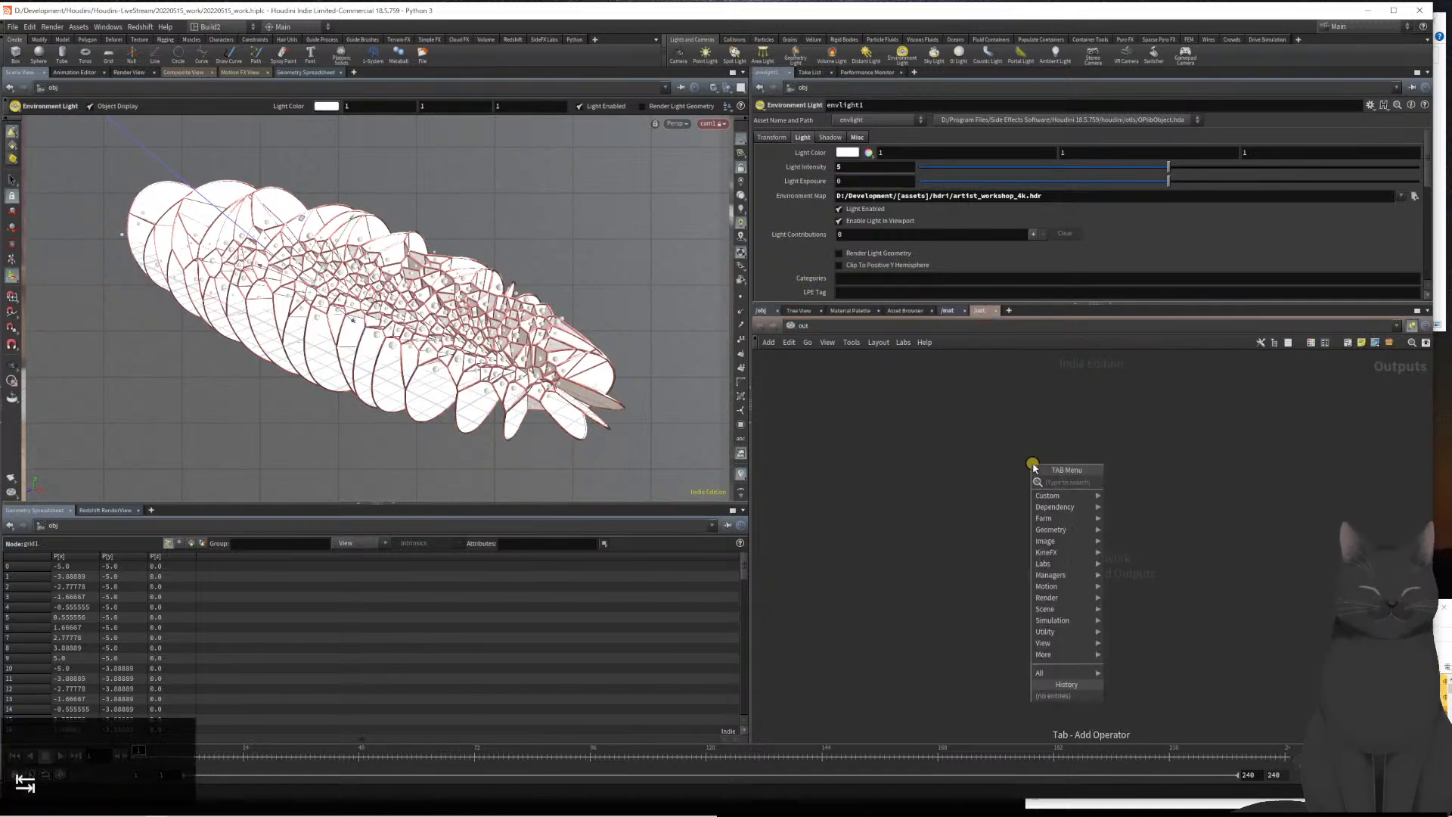
text(man)
key(Return)
key(Return)
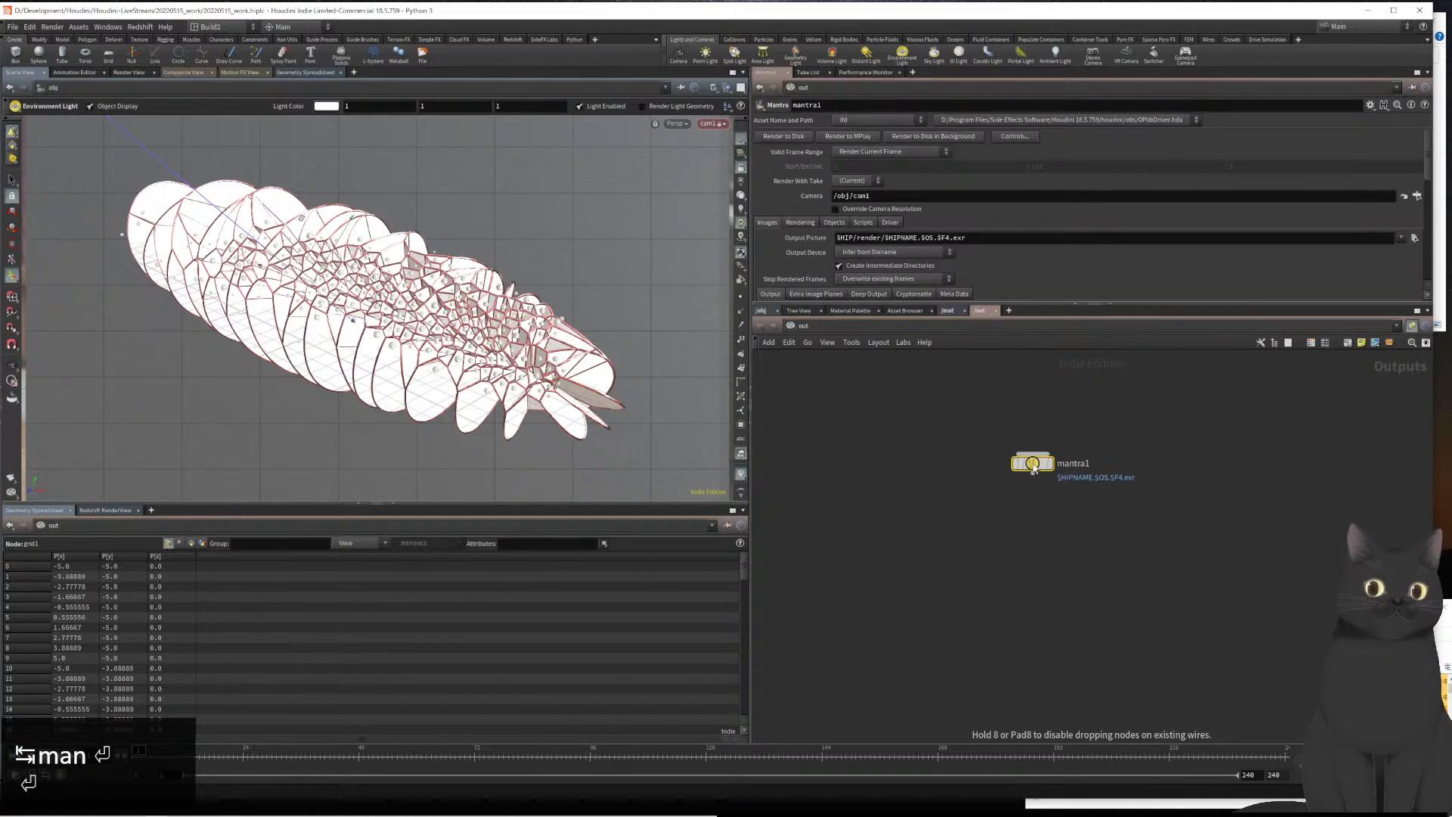
click(989, 508)
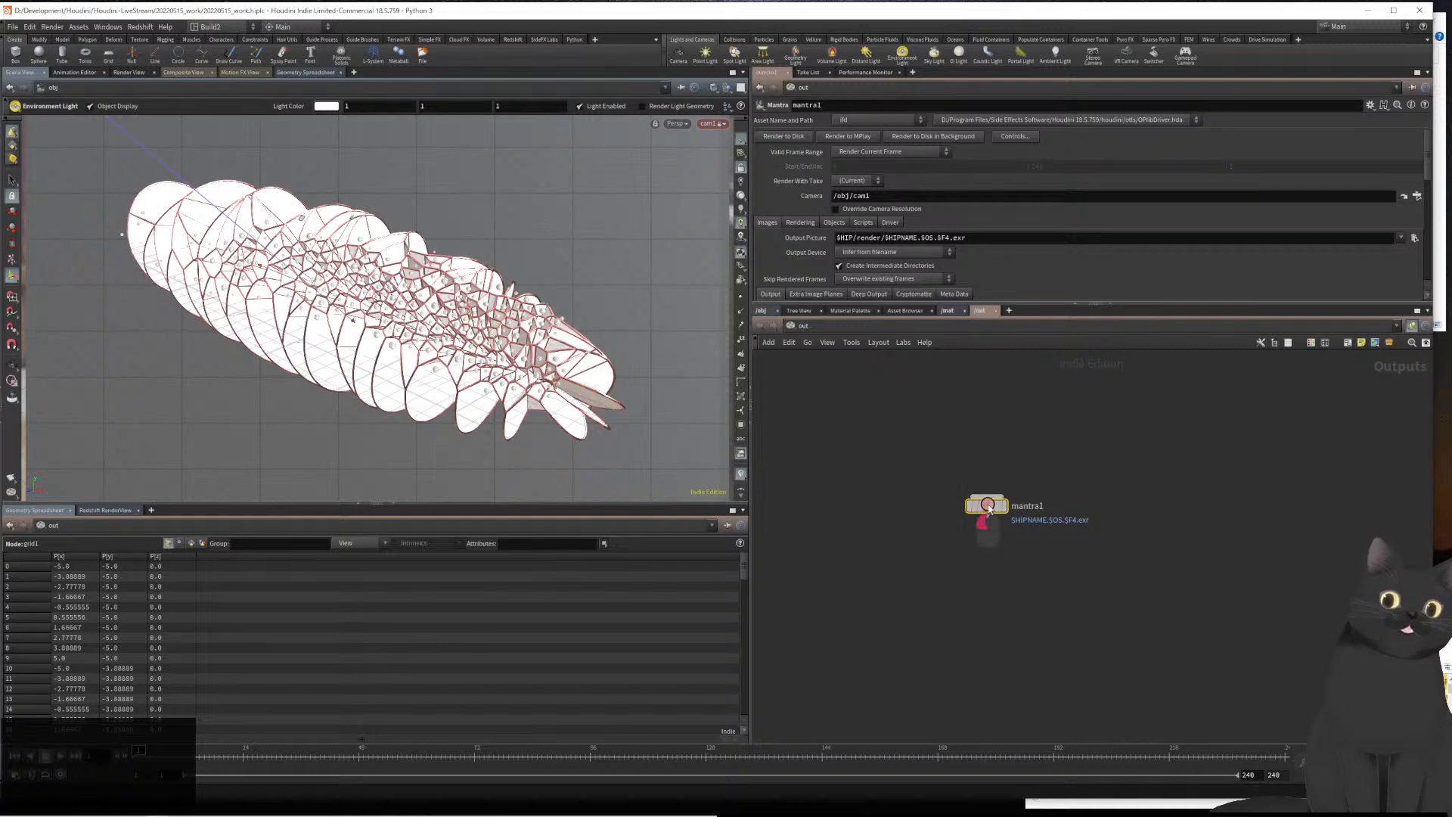
key(h)
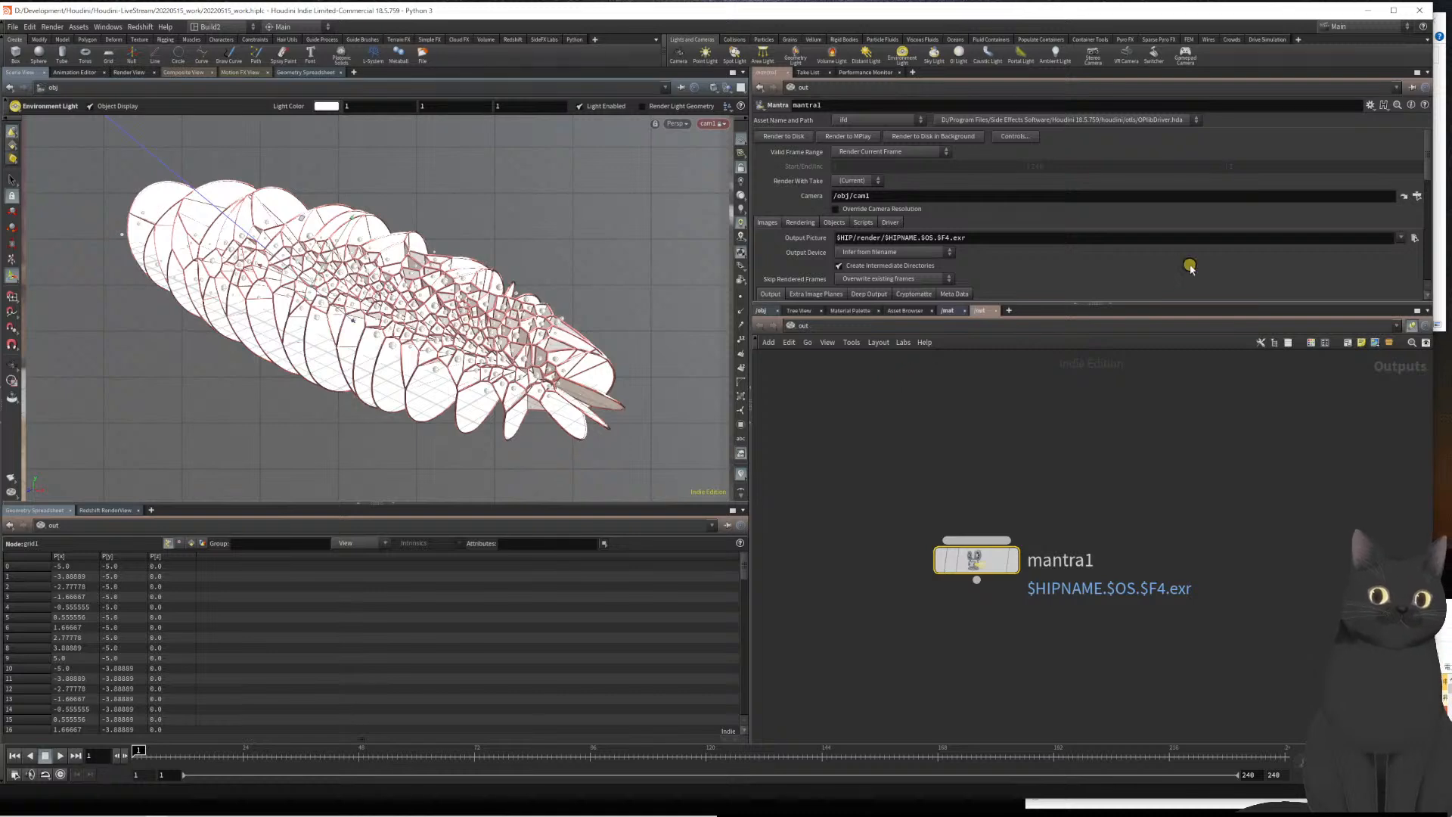
Set the Mantra node's diffuse limit to 2
scroll(1190, 266, down, 2)
scroll(1190, 266, down, 2)
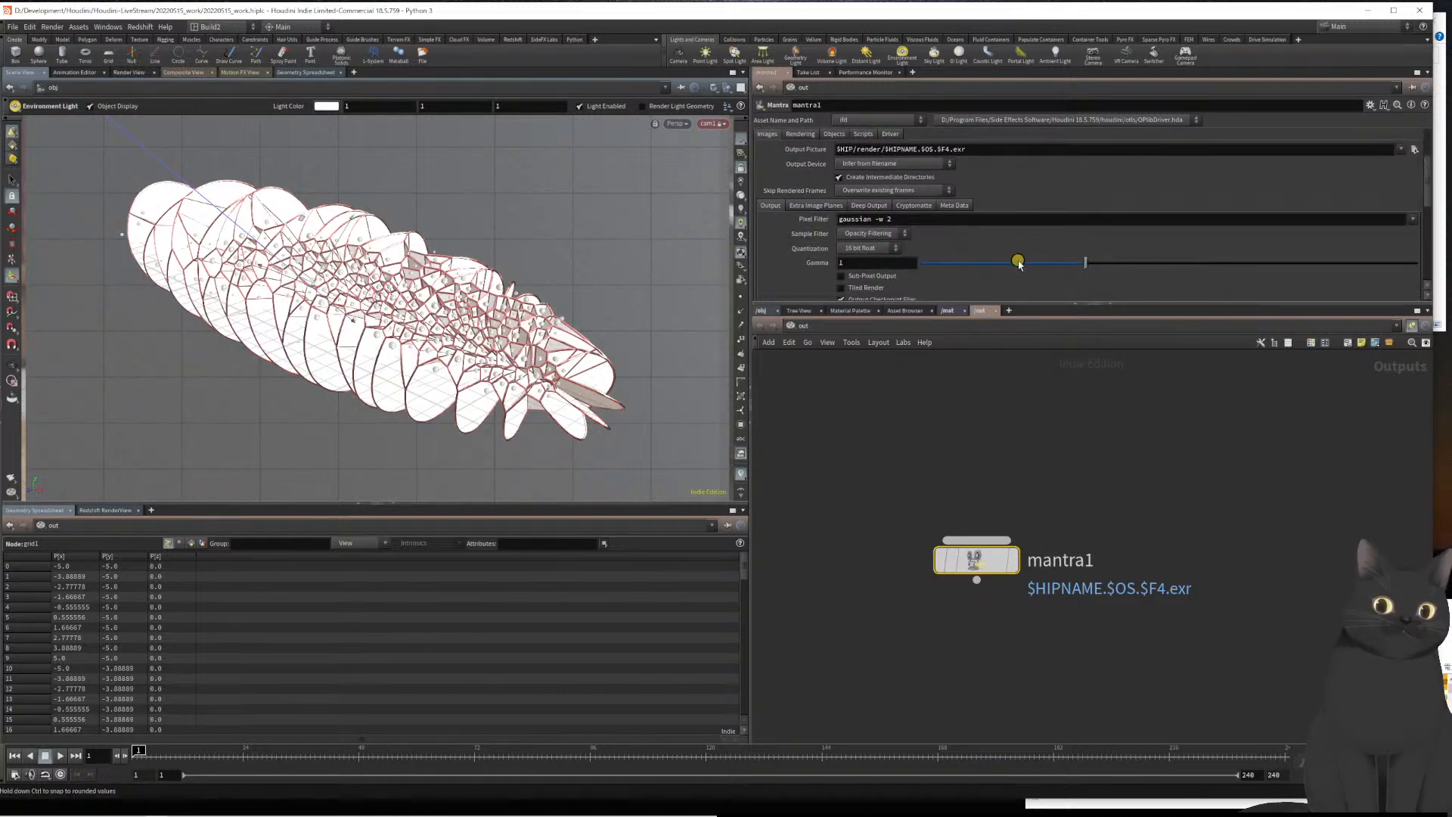
scroll(847, 211, up, 1)
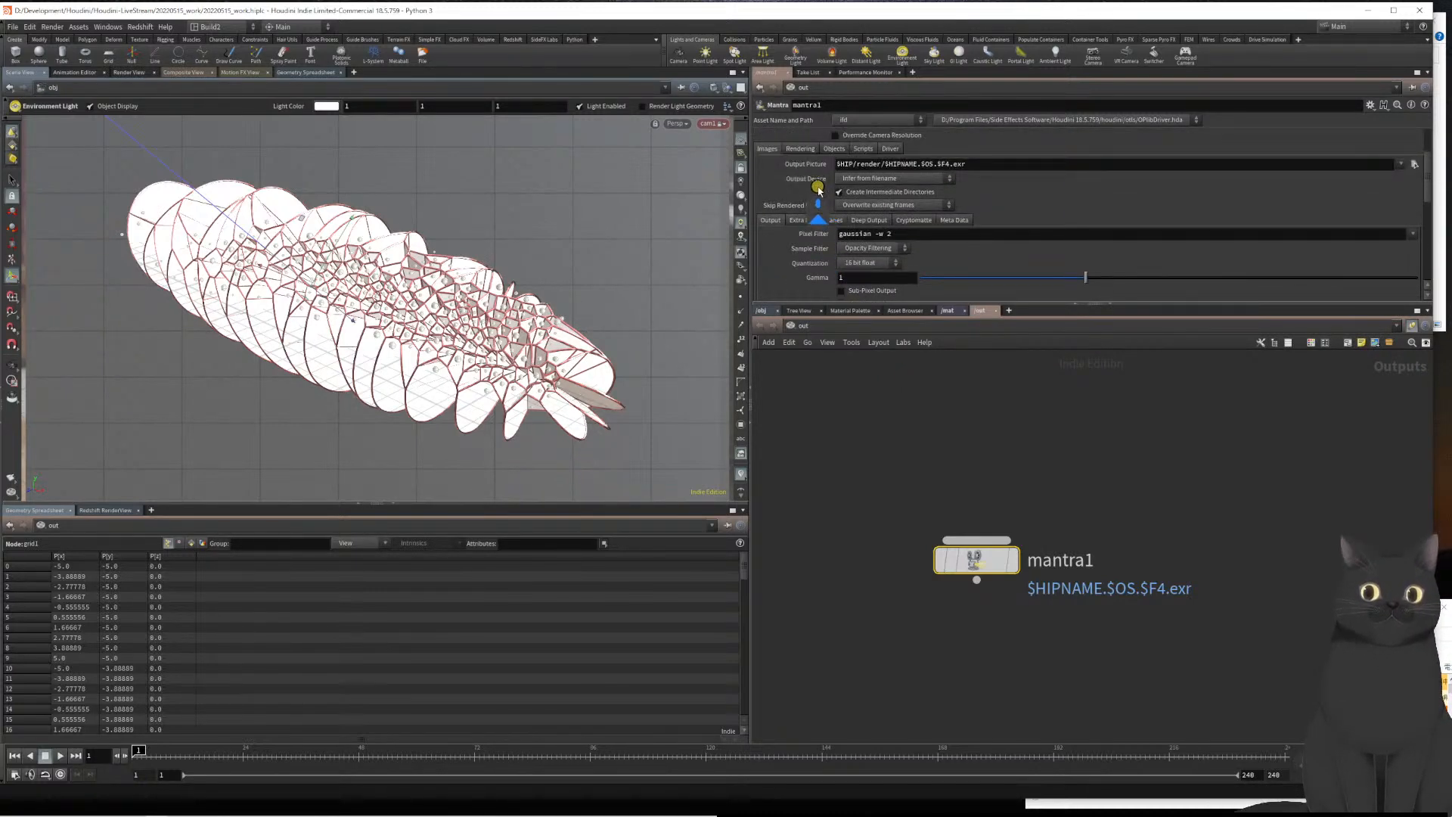
click(800, 148)
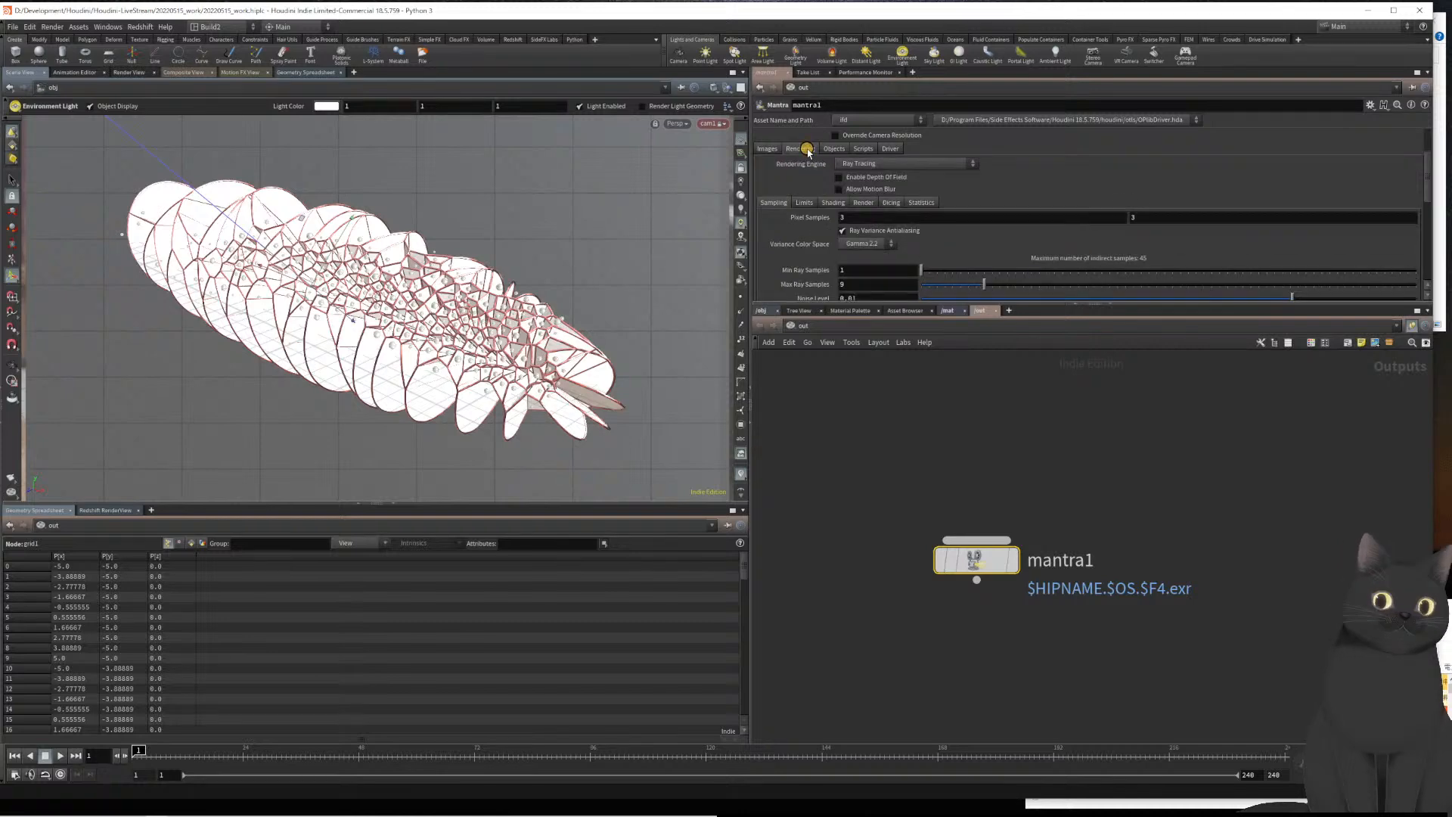
click(802, 201)
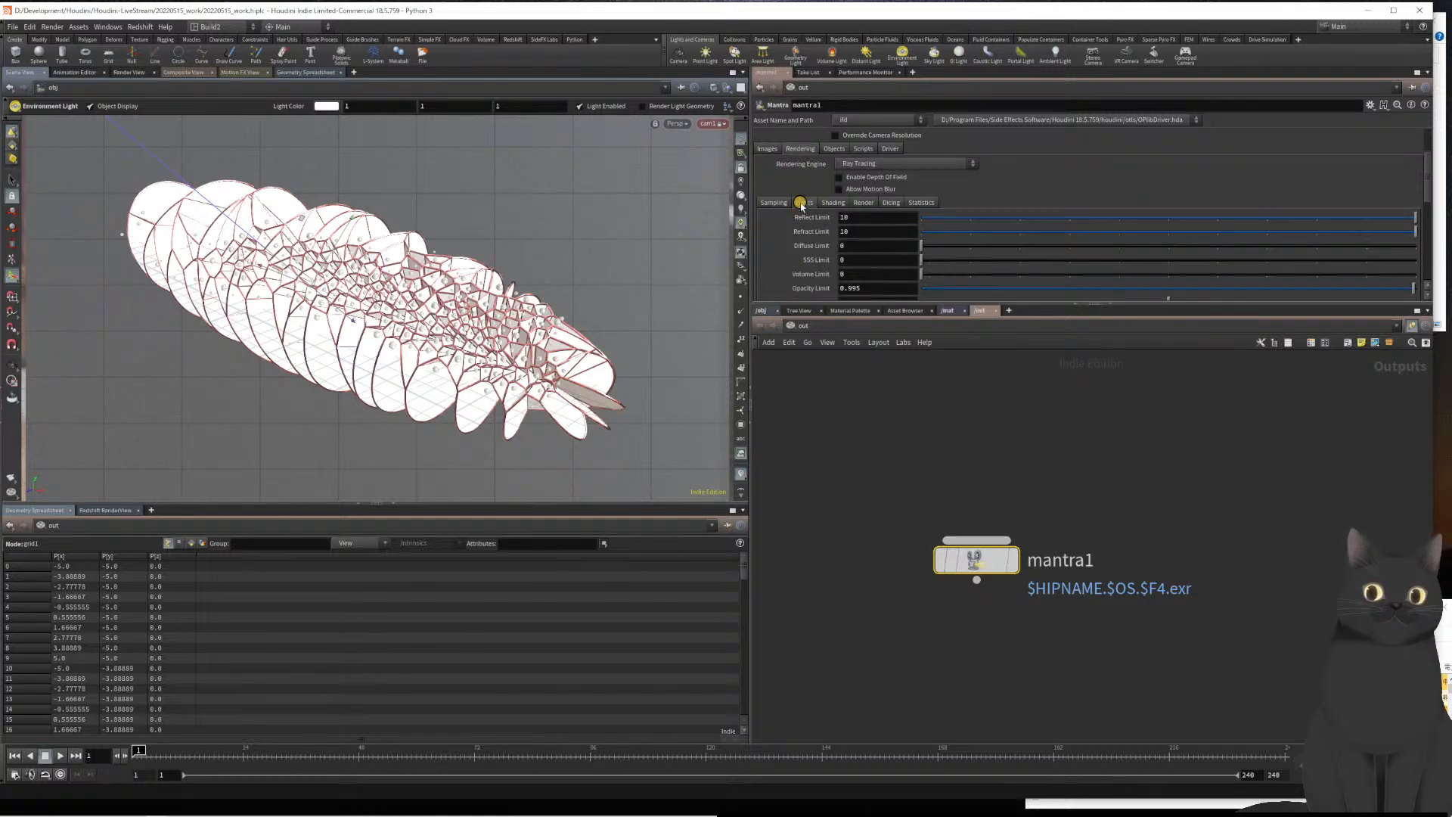
click(849, 240)
text(2)
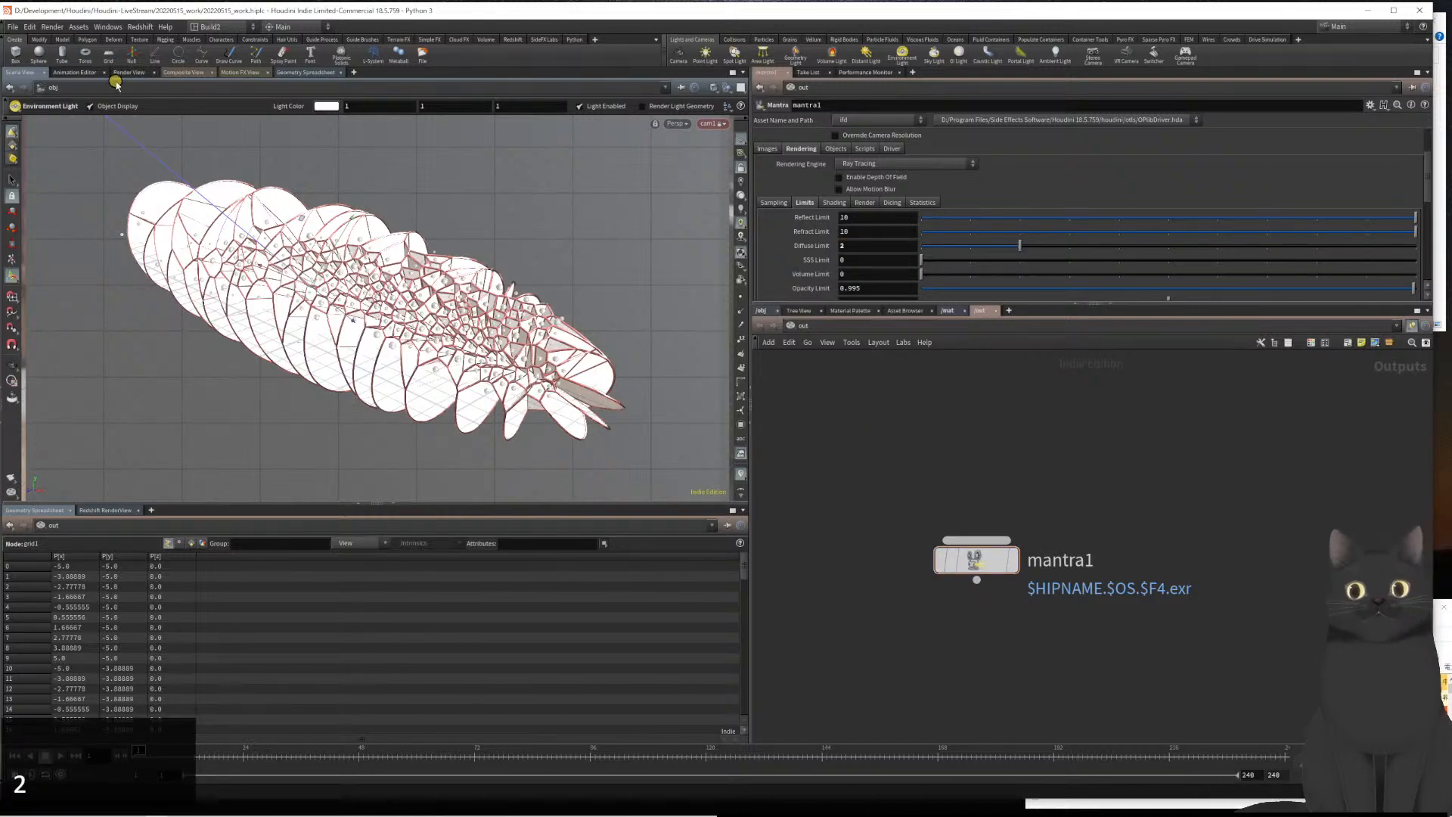
Start an interactive render of mantra1 through the /obj/cam1 camera in the Render View
click(138, 74)
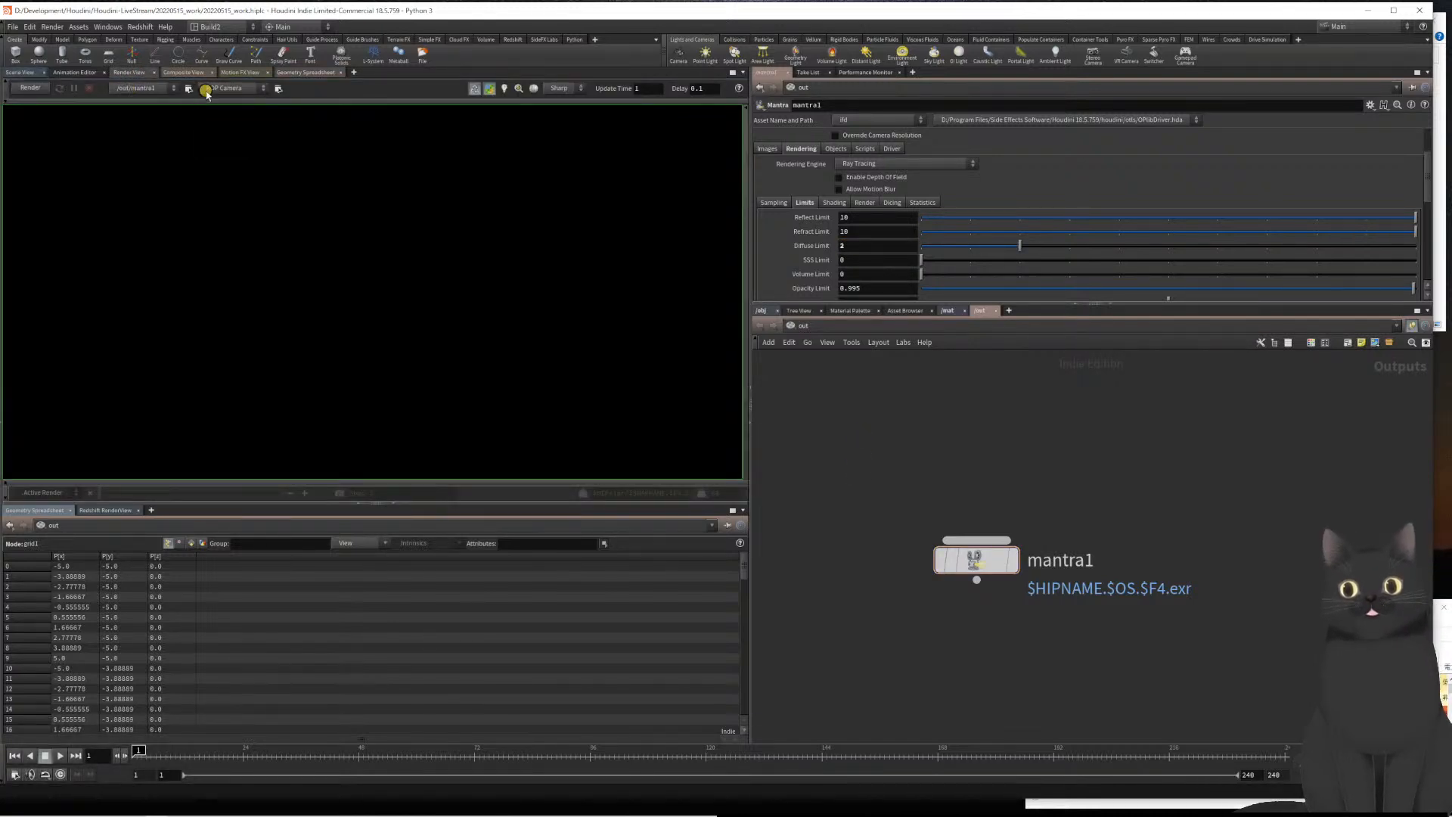
click(220, 88)
click(220, 120)
click(30, 88)
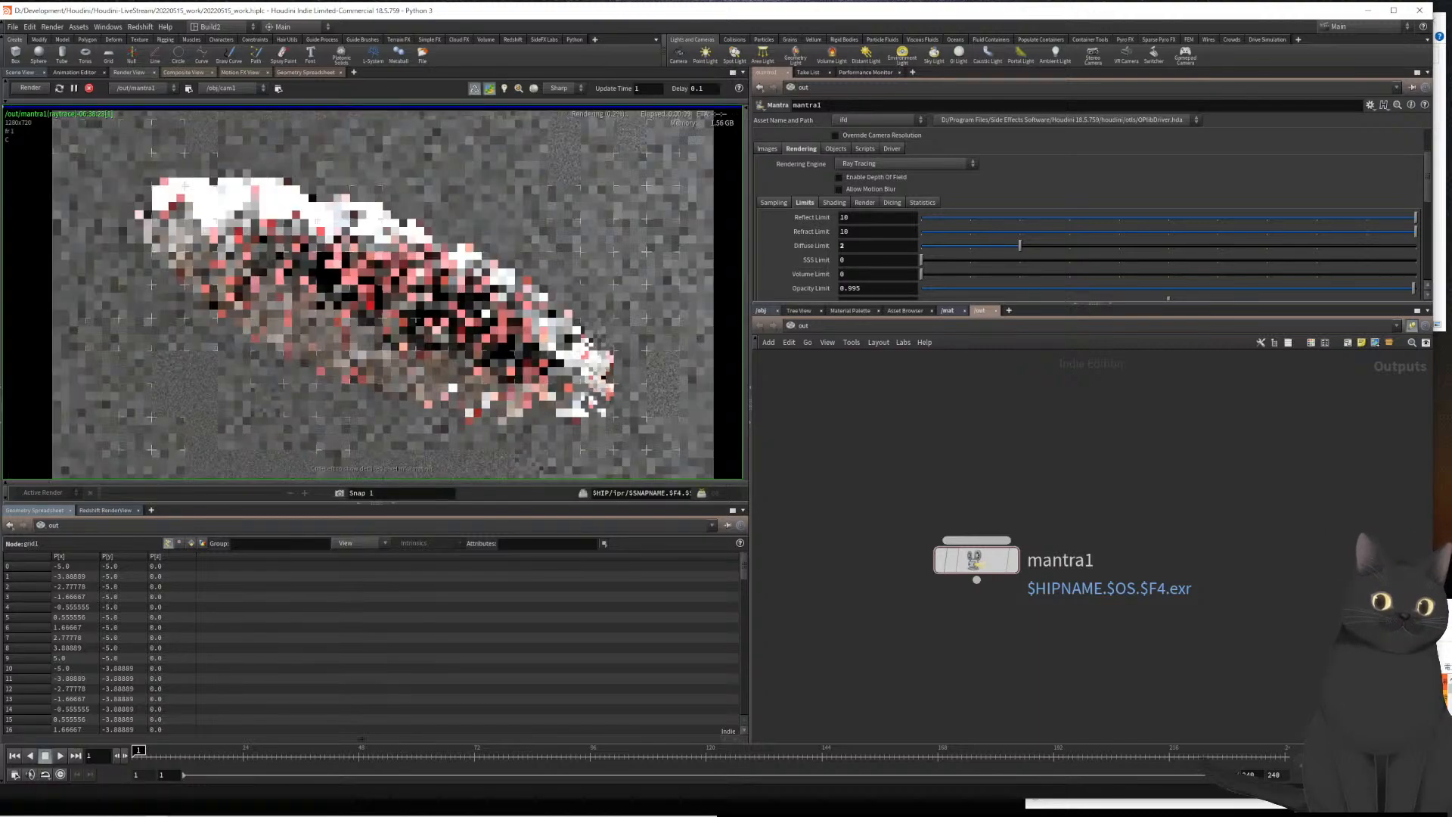
Examine the shading, noise and framing of the geometry in the progressing render, both close up and as a whole
scroll(429, 337, up, 3)
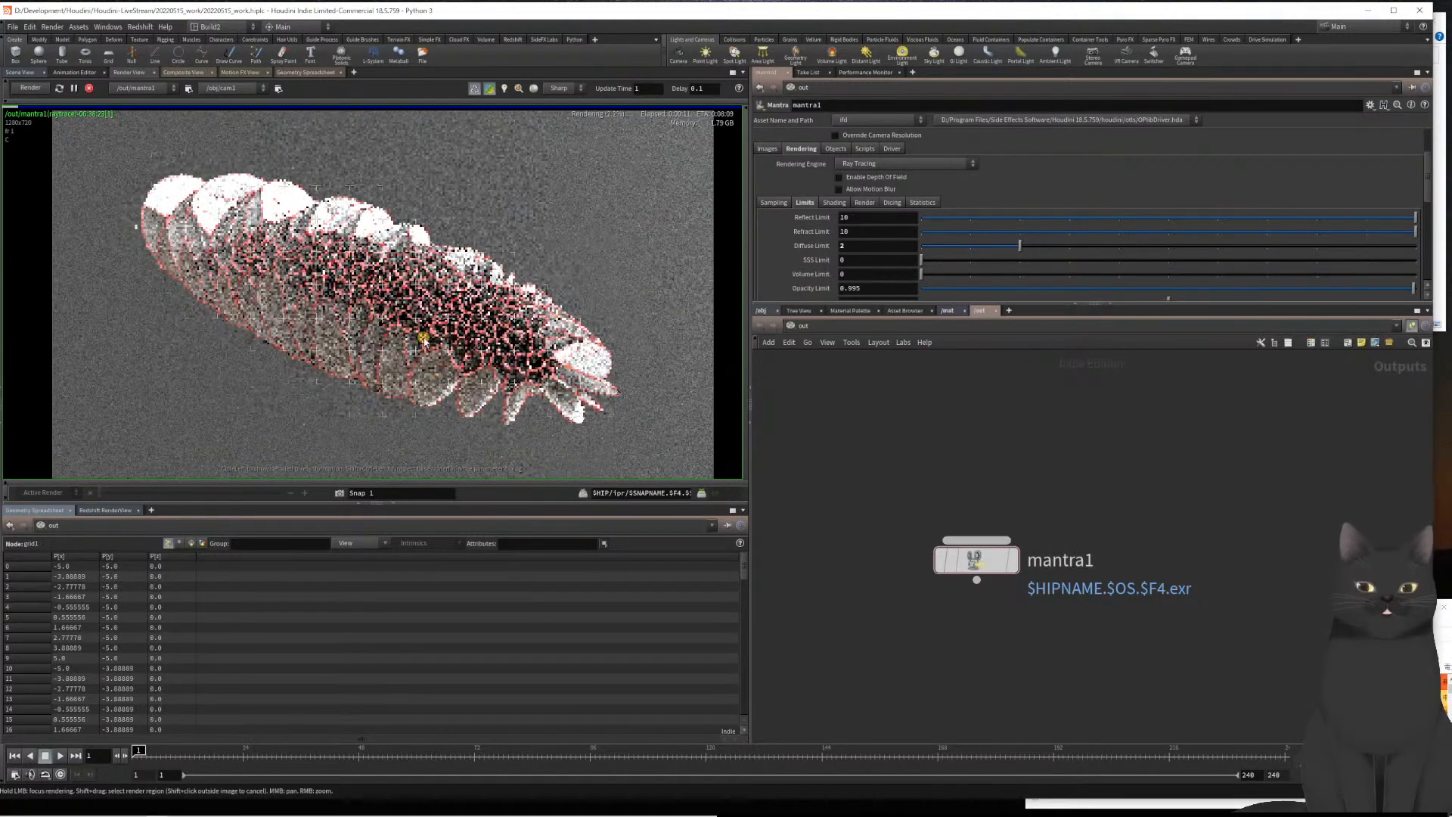
scroll(428, 337, down, 3)
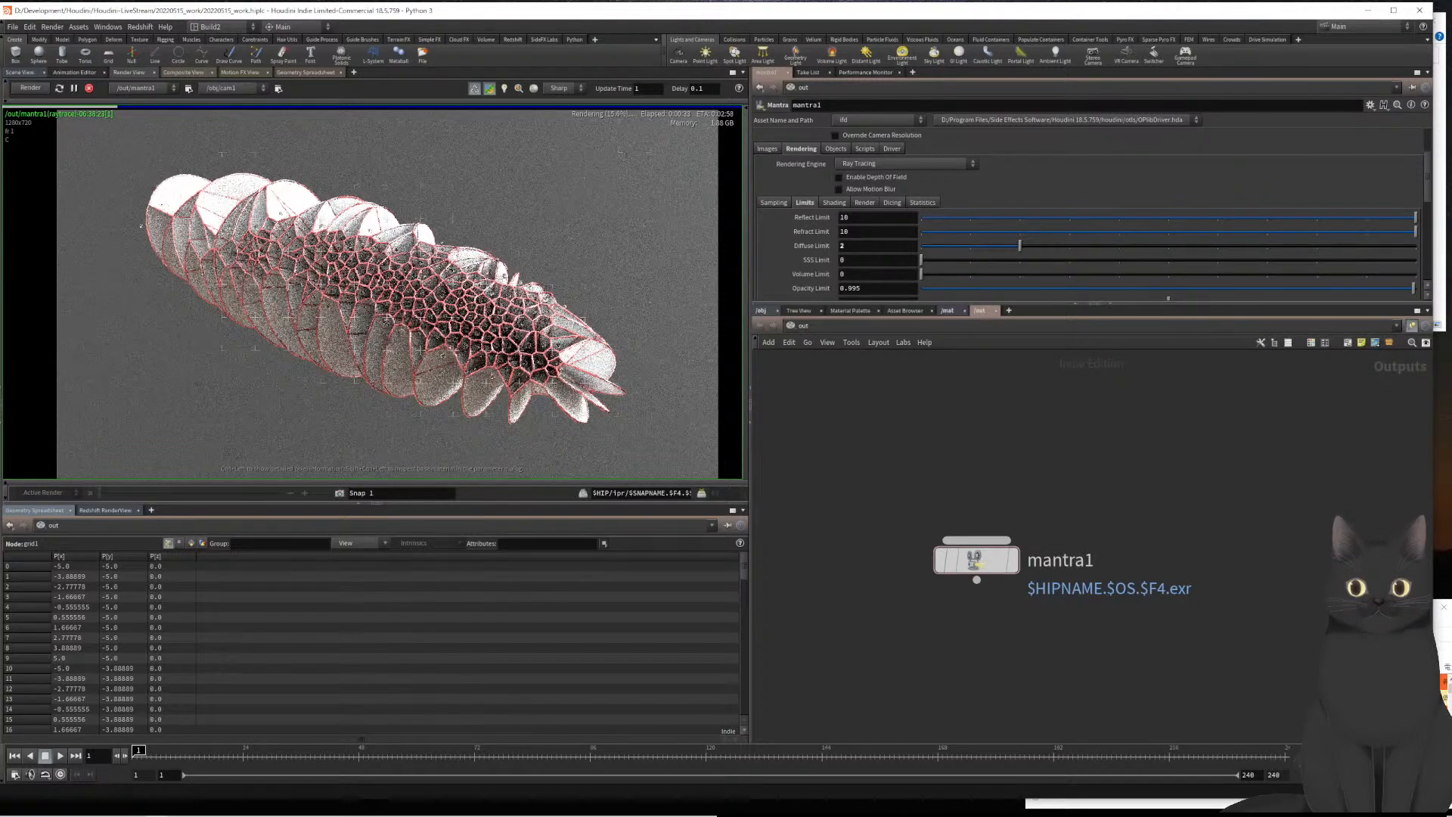
scroll(454, 350, up, 3)
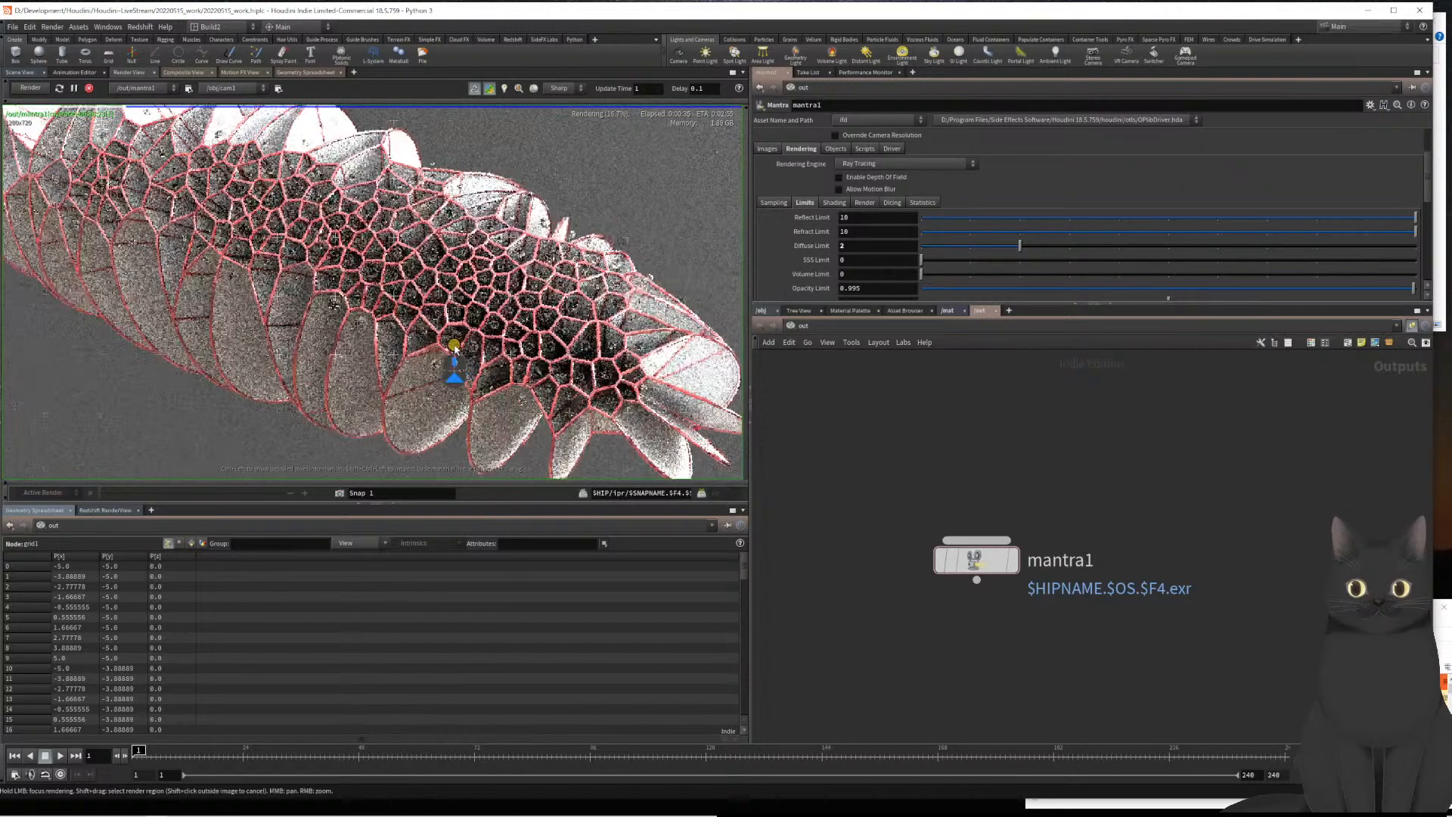
scroll(455, 349, down, 3)
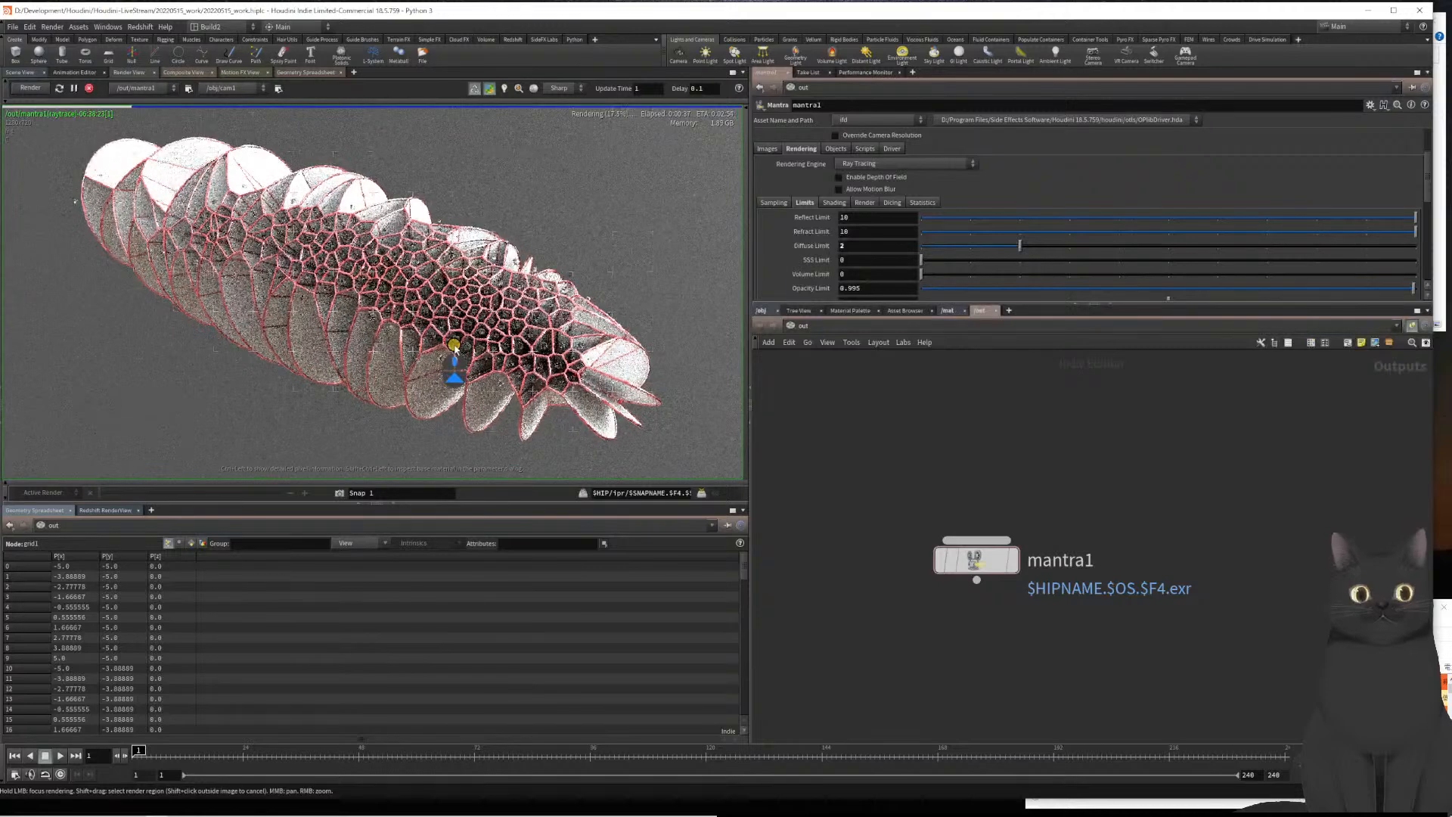
scroll(454, 350, up, 1)
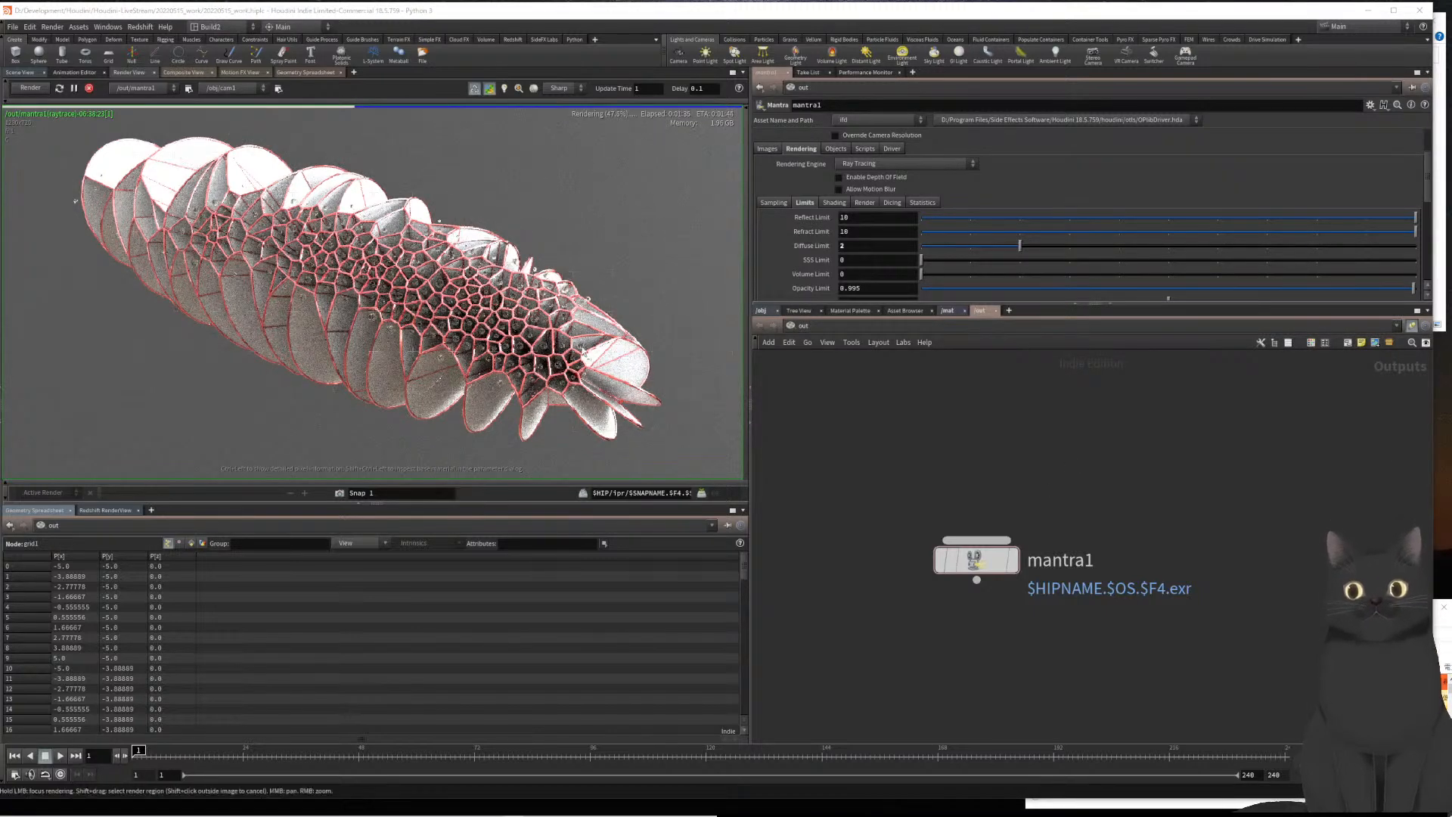
scroll(418, 321, down, 2)
scroll(418, 322, up, 1)
scroll(418, 321, down, 3)
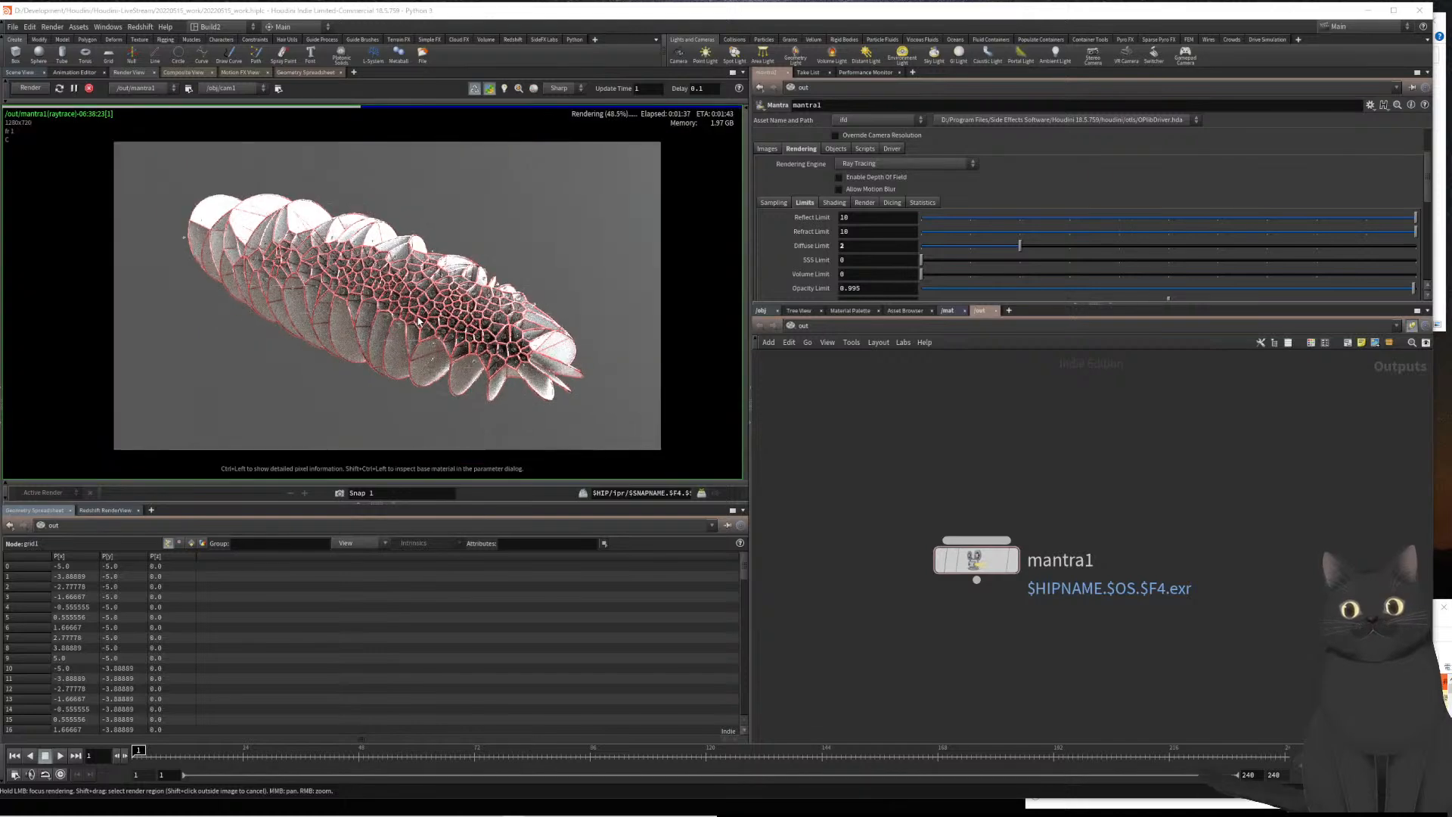
Inspect the red cell edges and the inner spheres up close in the running render
scroll(418, 321, up, 2)
scroll(539, 324, up, 2)
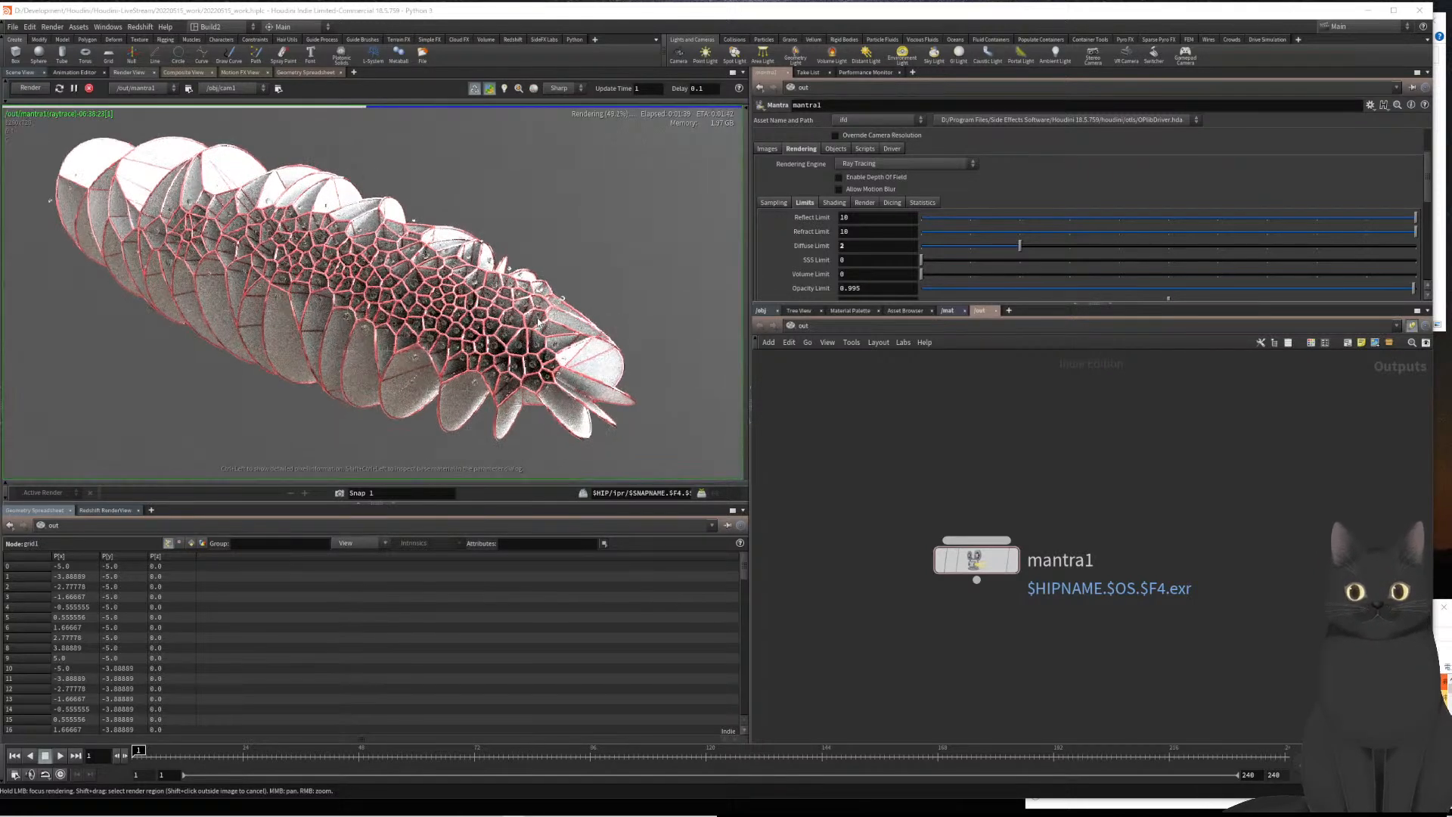
scroll(462, 368, up, 2)
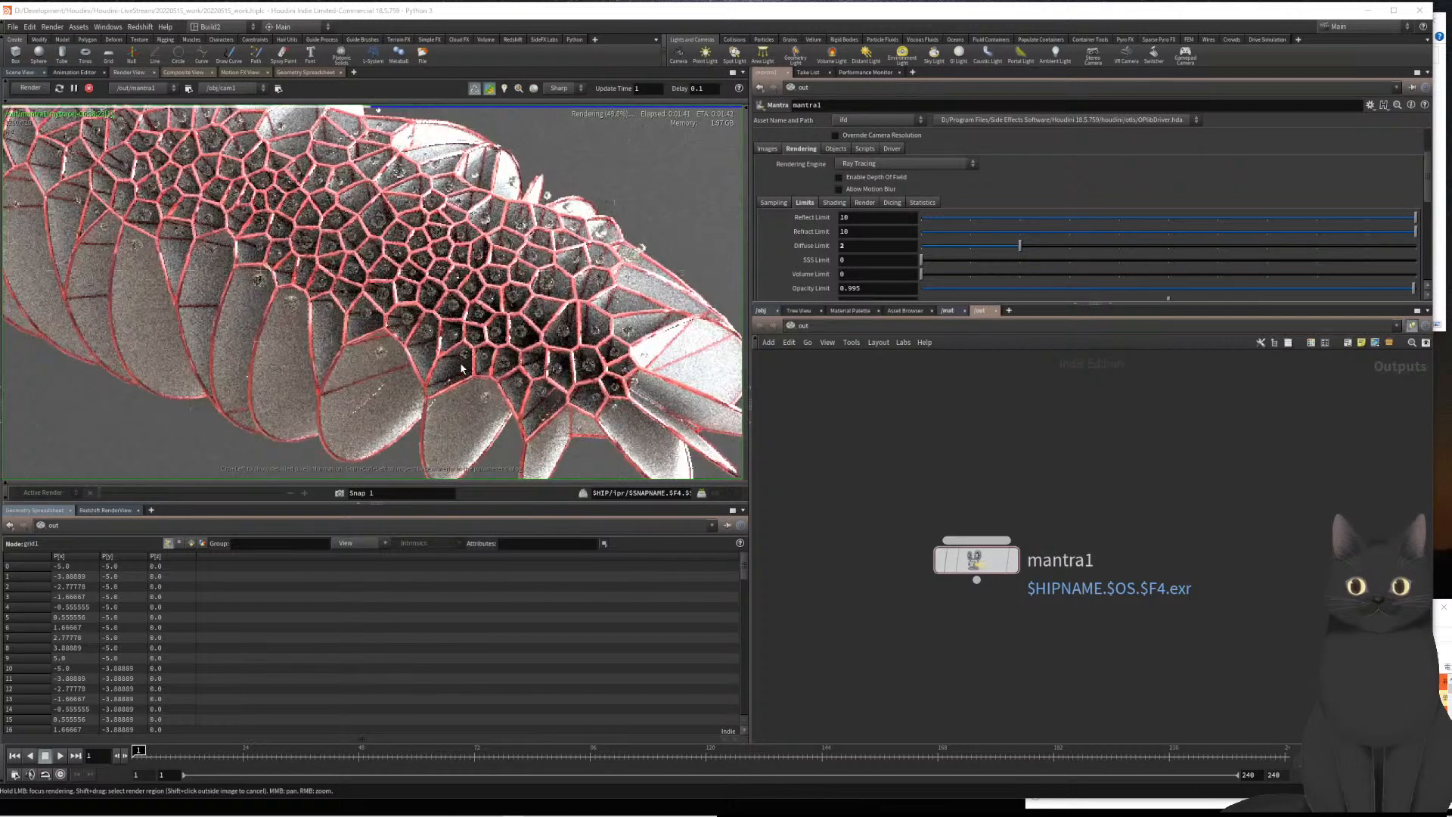
scroll(463, 369, down, 4)
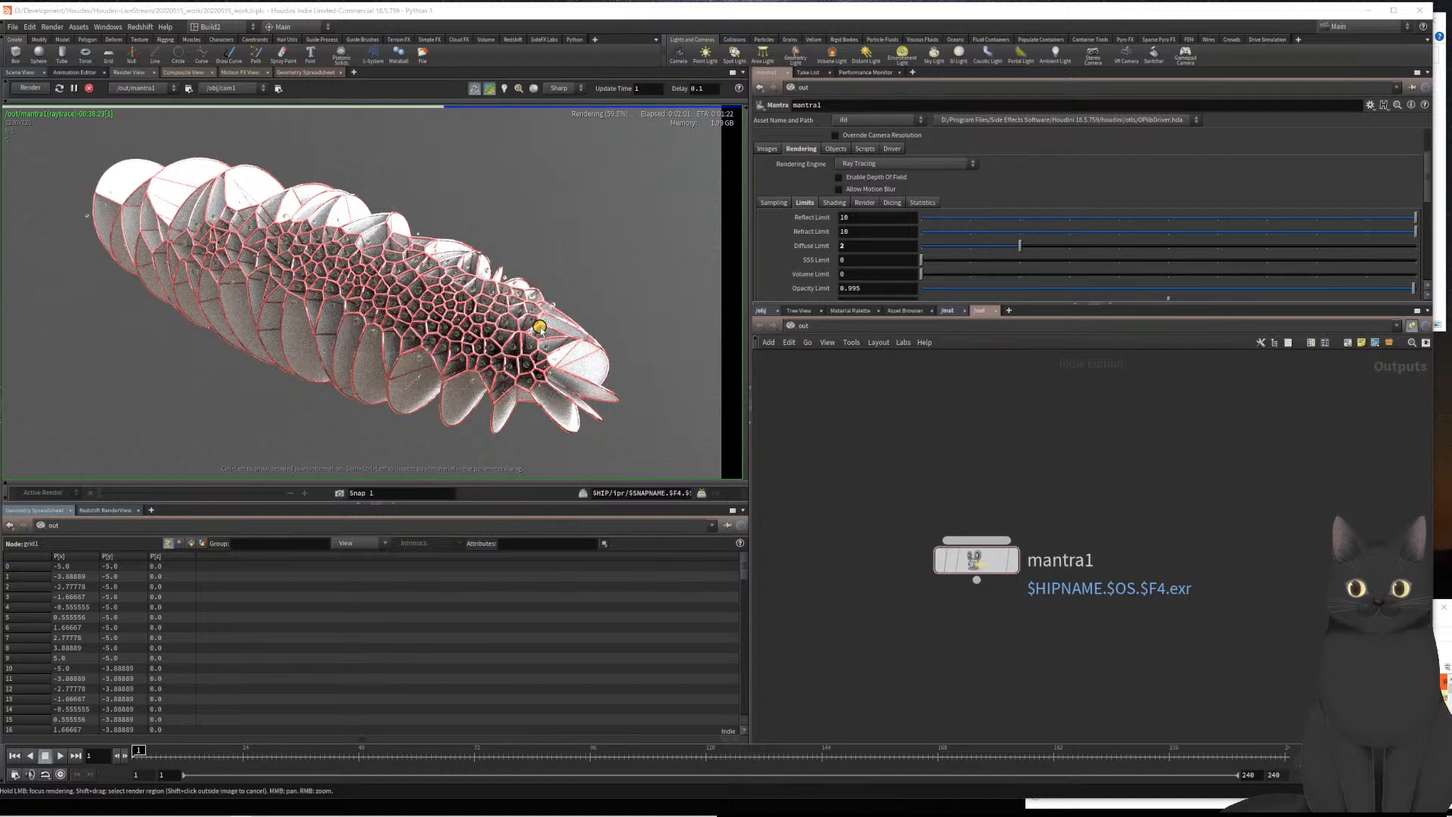
Review the opacity and surface settings of the translucent shader in the mat network
click(759, 311)
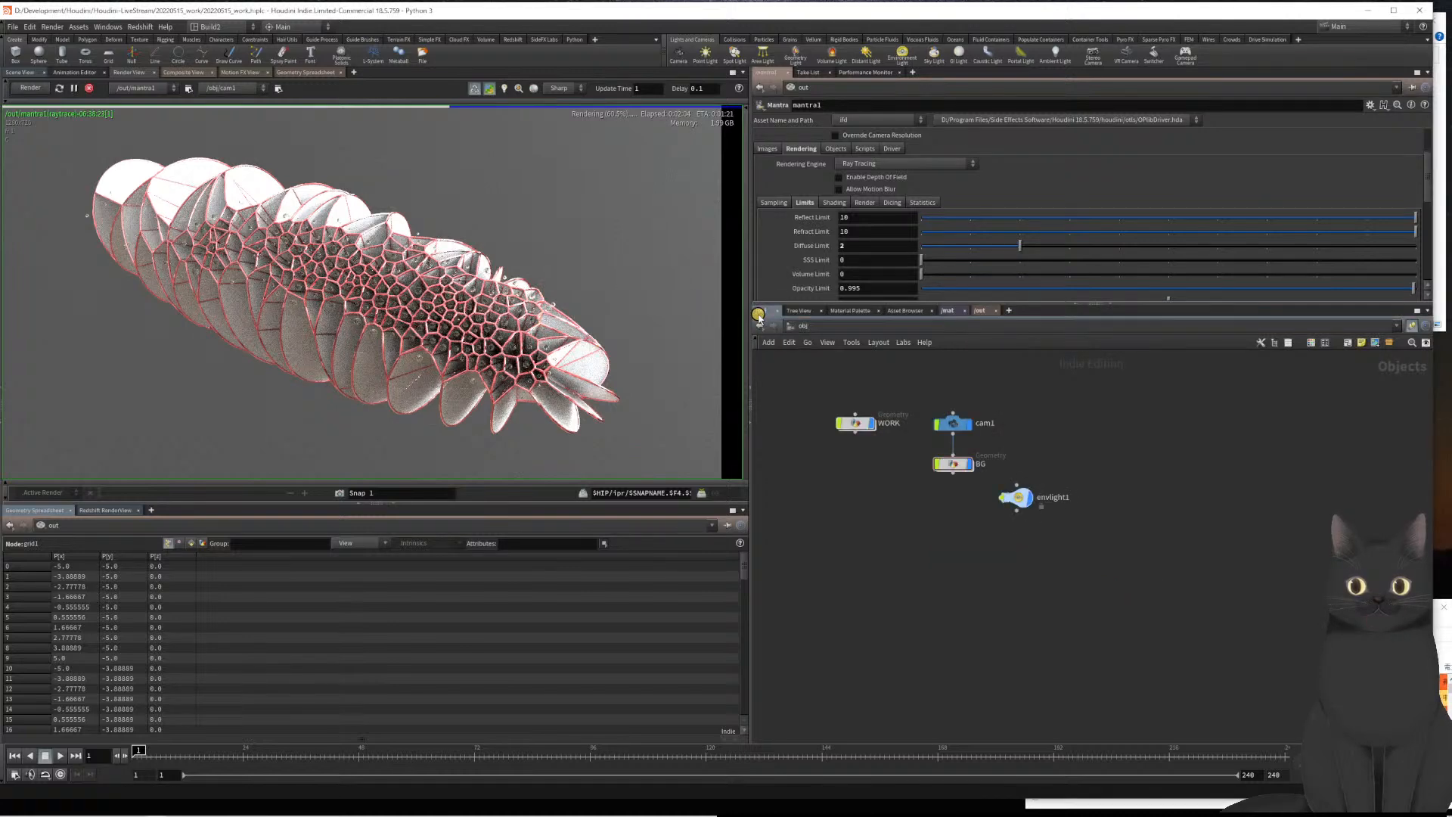
click(946, 311)
click(918, 544)
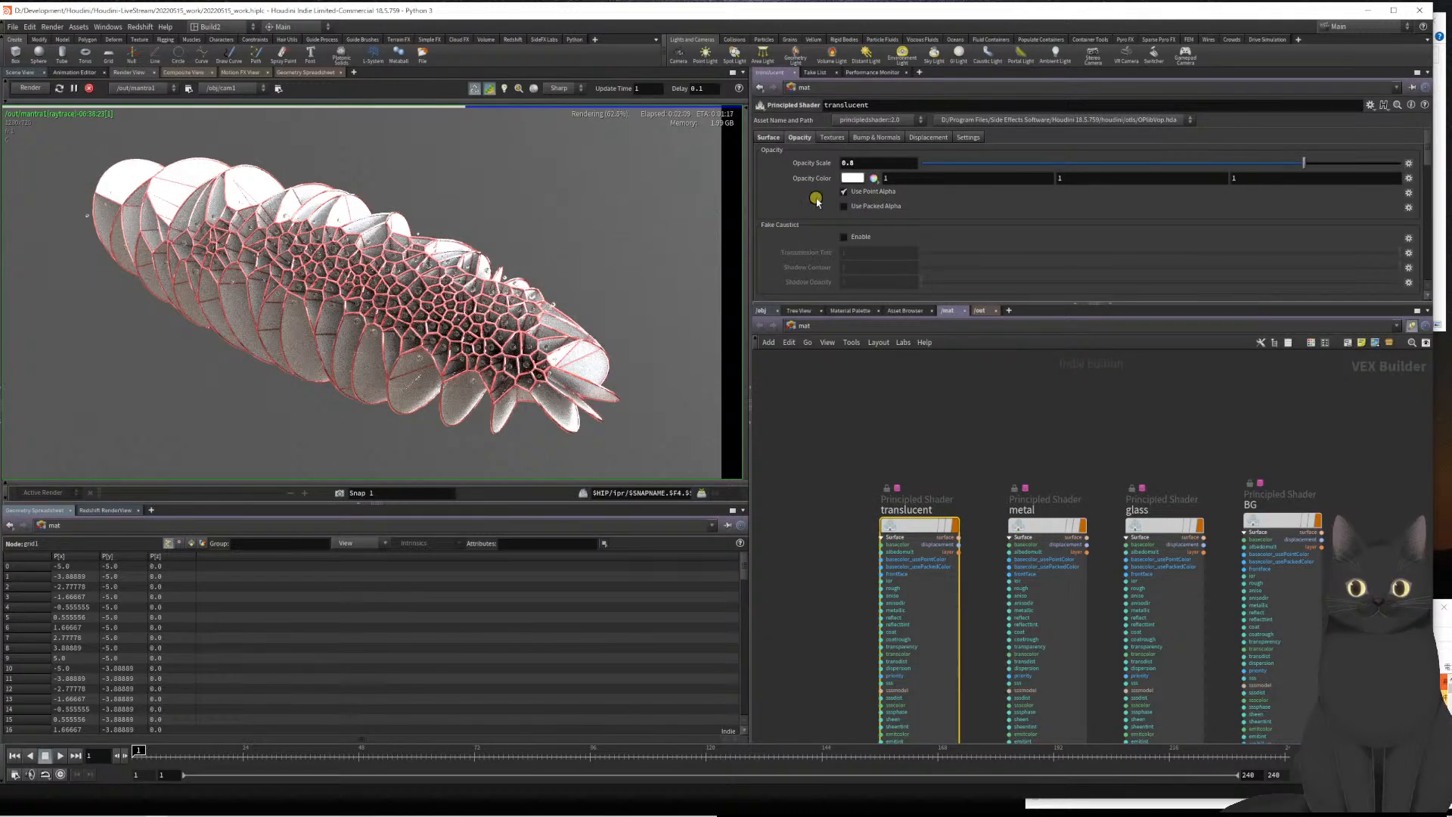
click(766, 138)
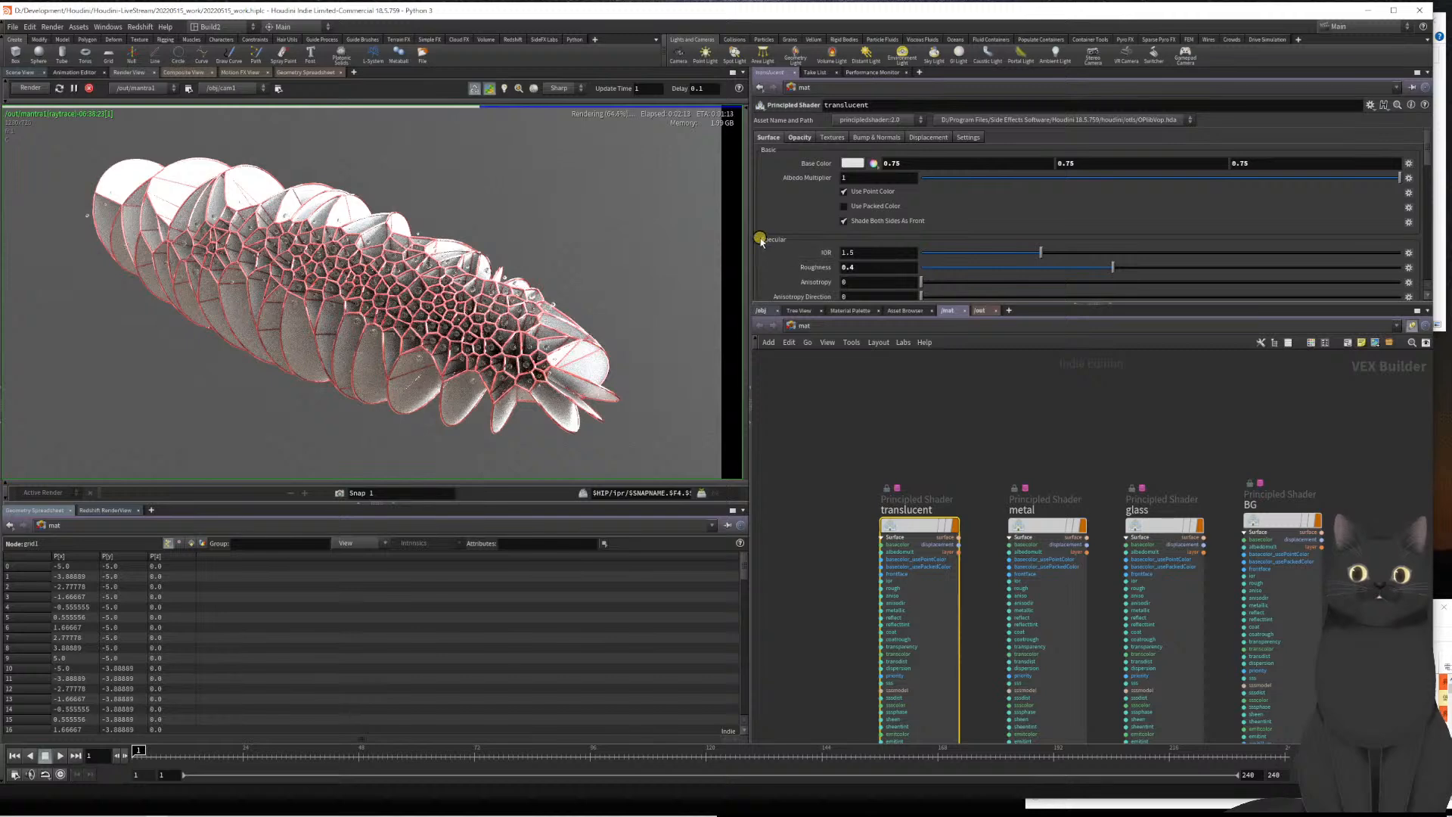
scroll(760, 241, down, 10)
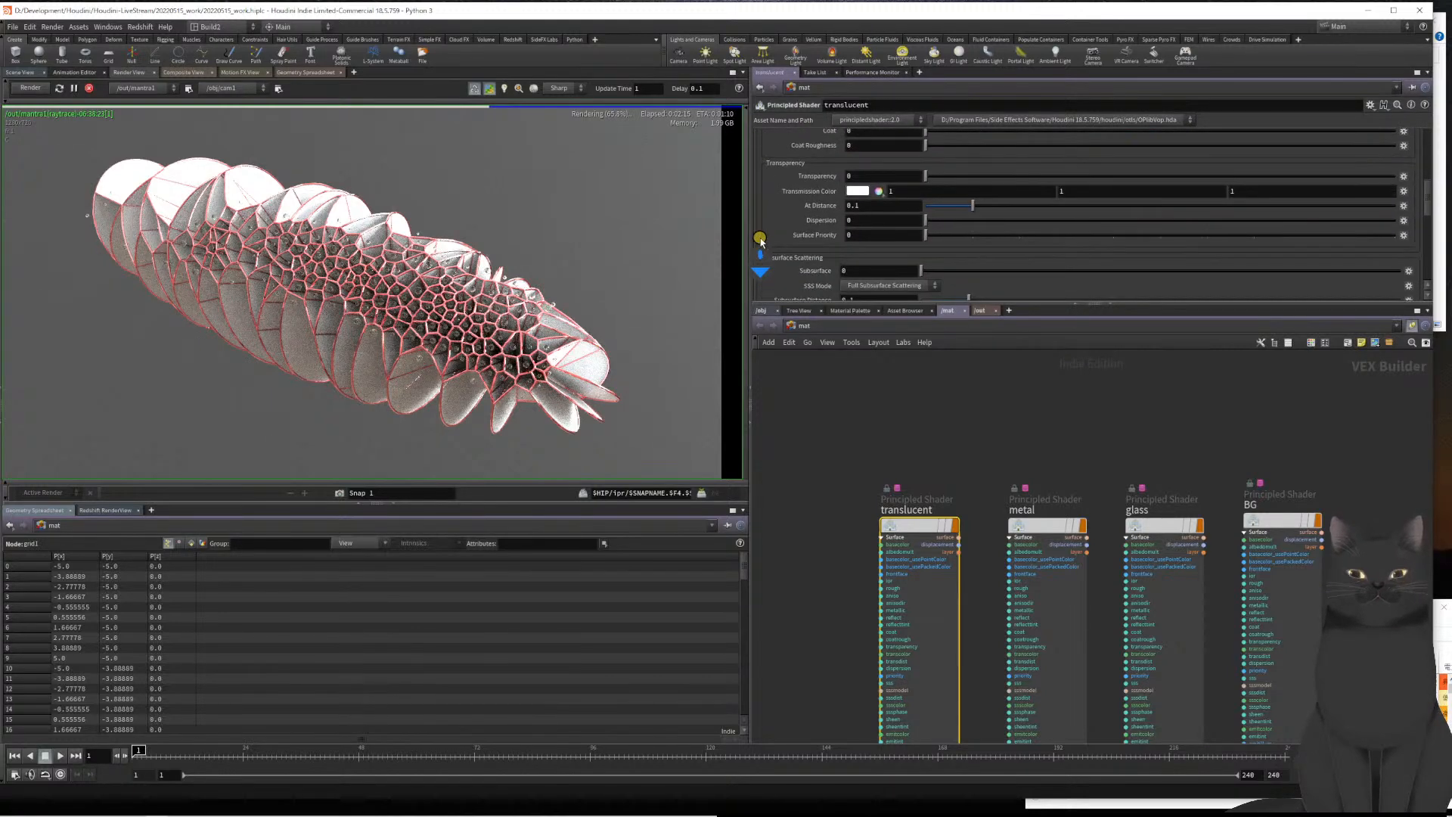
scroll(761, 240, down, 10)
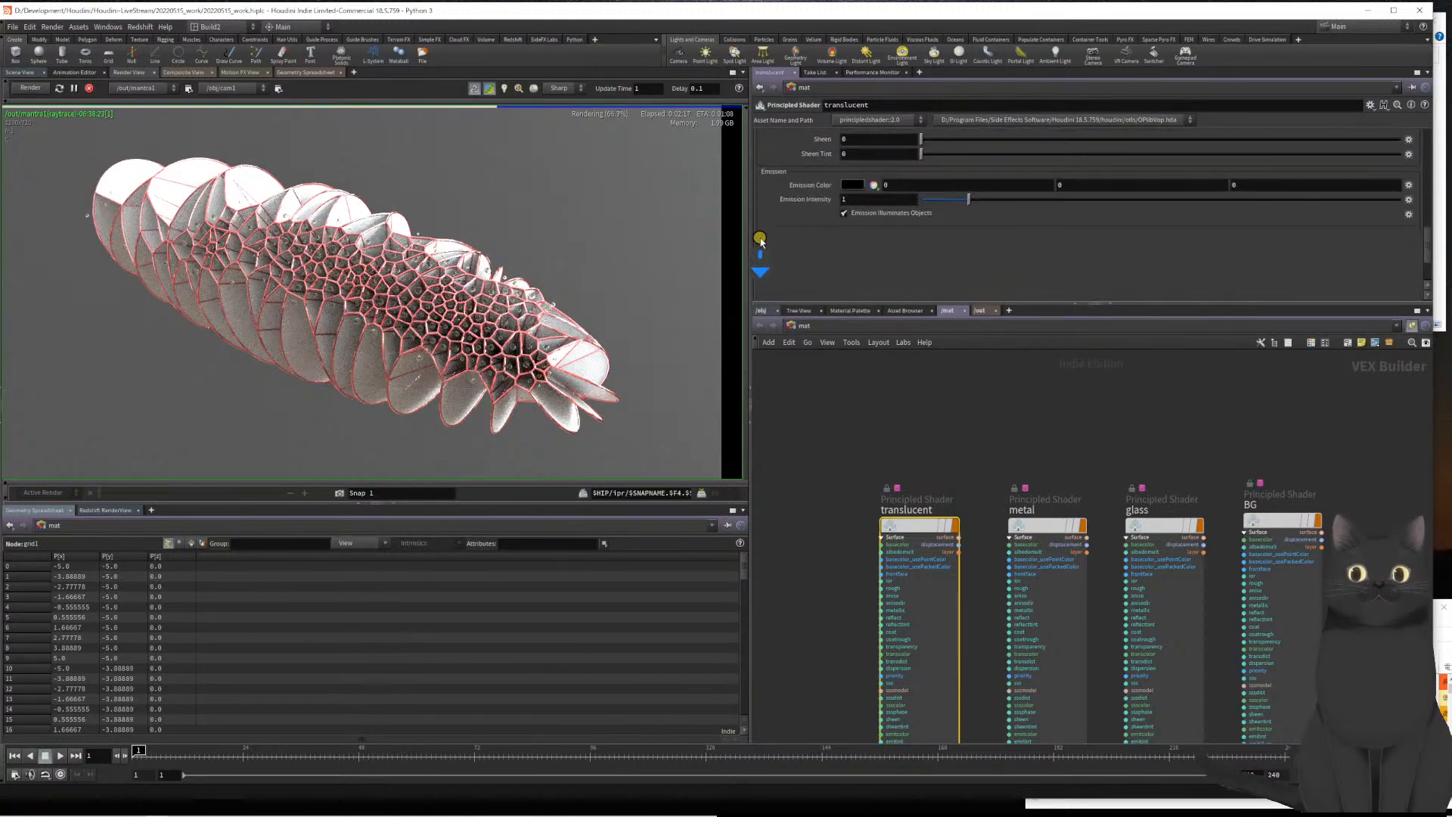
scroll(761, 240, up, 20)
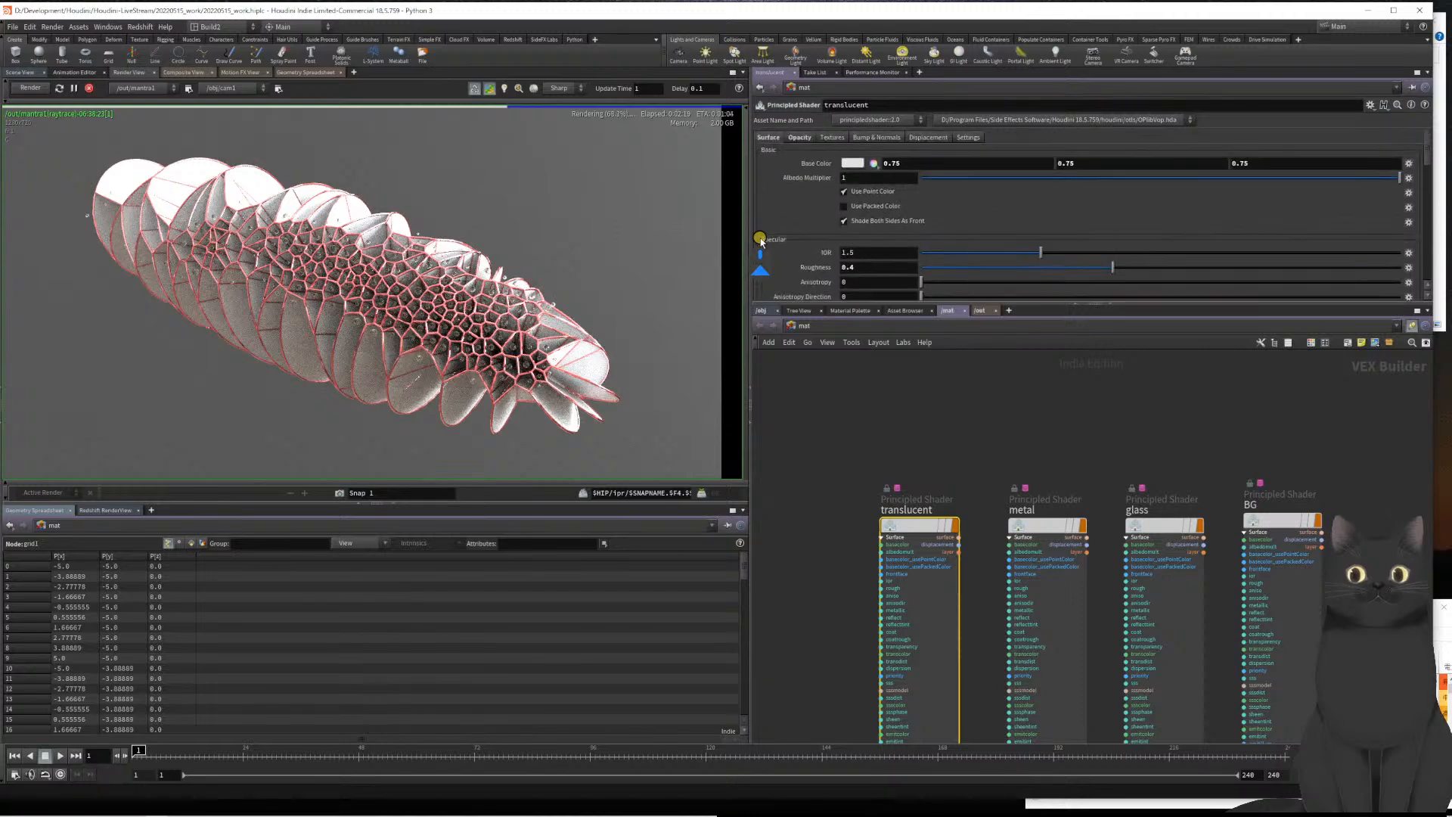
Review the surface settings of the metal shader, from base color and roughness to metallic and transparency
click(1045, 566)
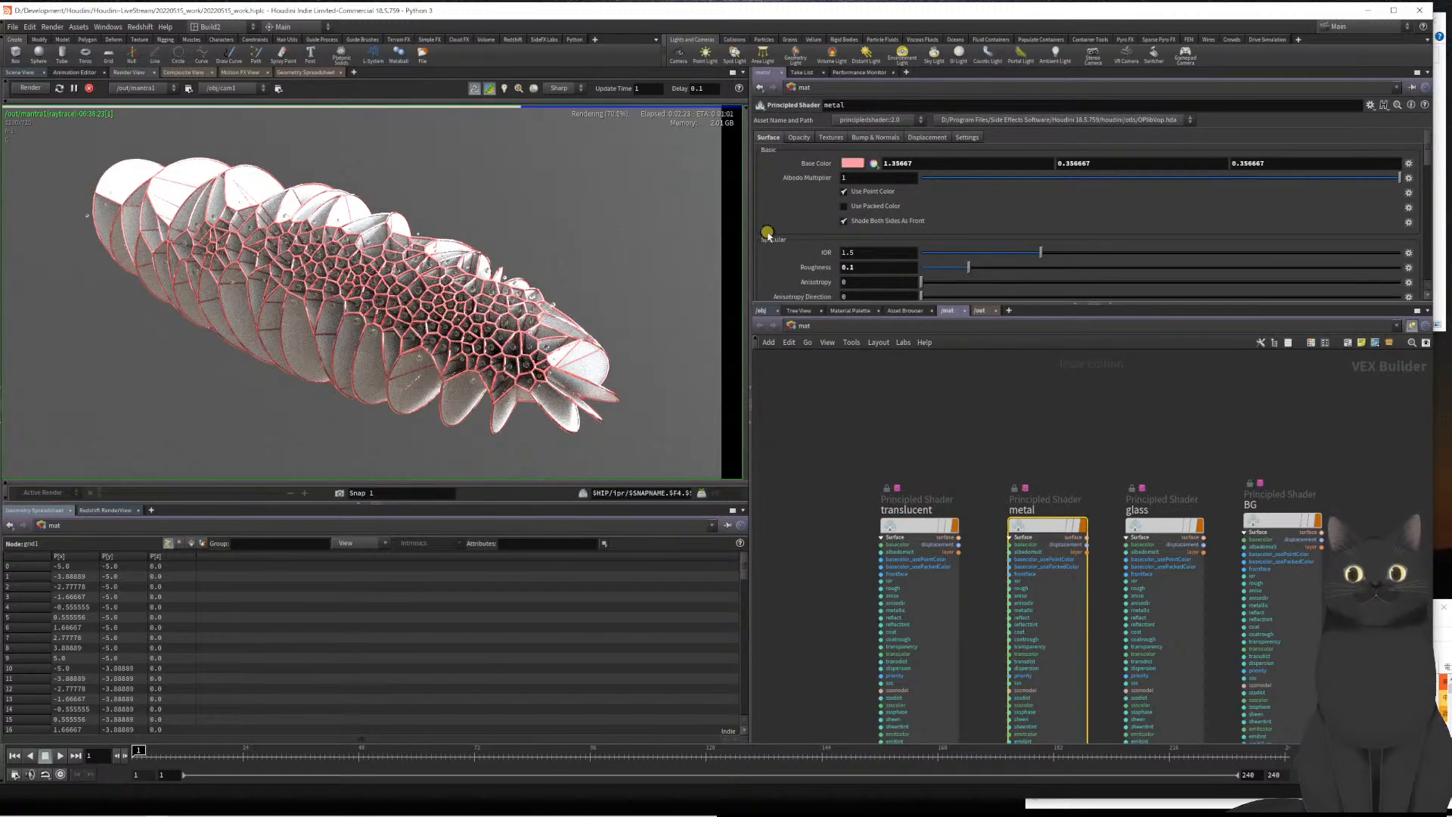
scroll(768, 236, down, 3)
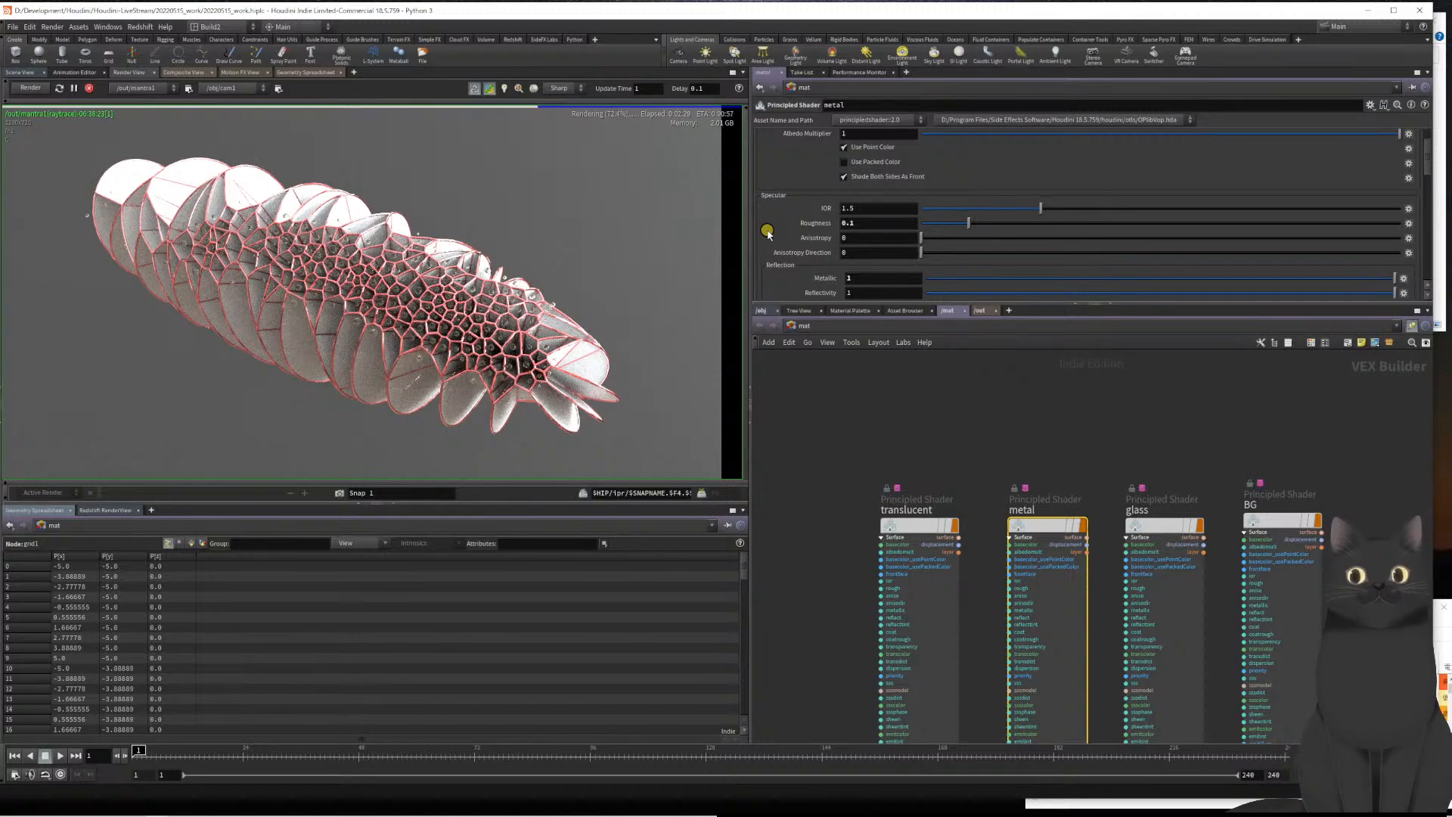
scroll(768, 235, down, 3)
scroll(768, 234, up, 5)
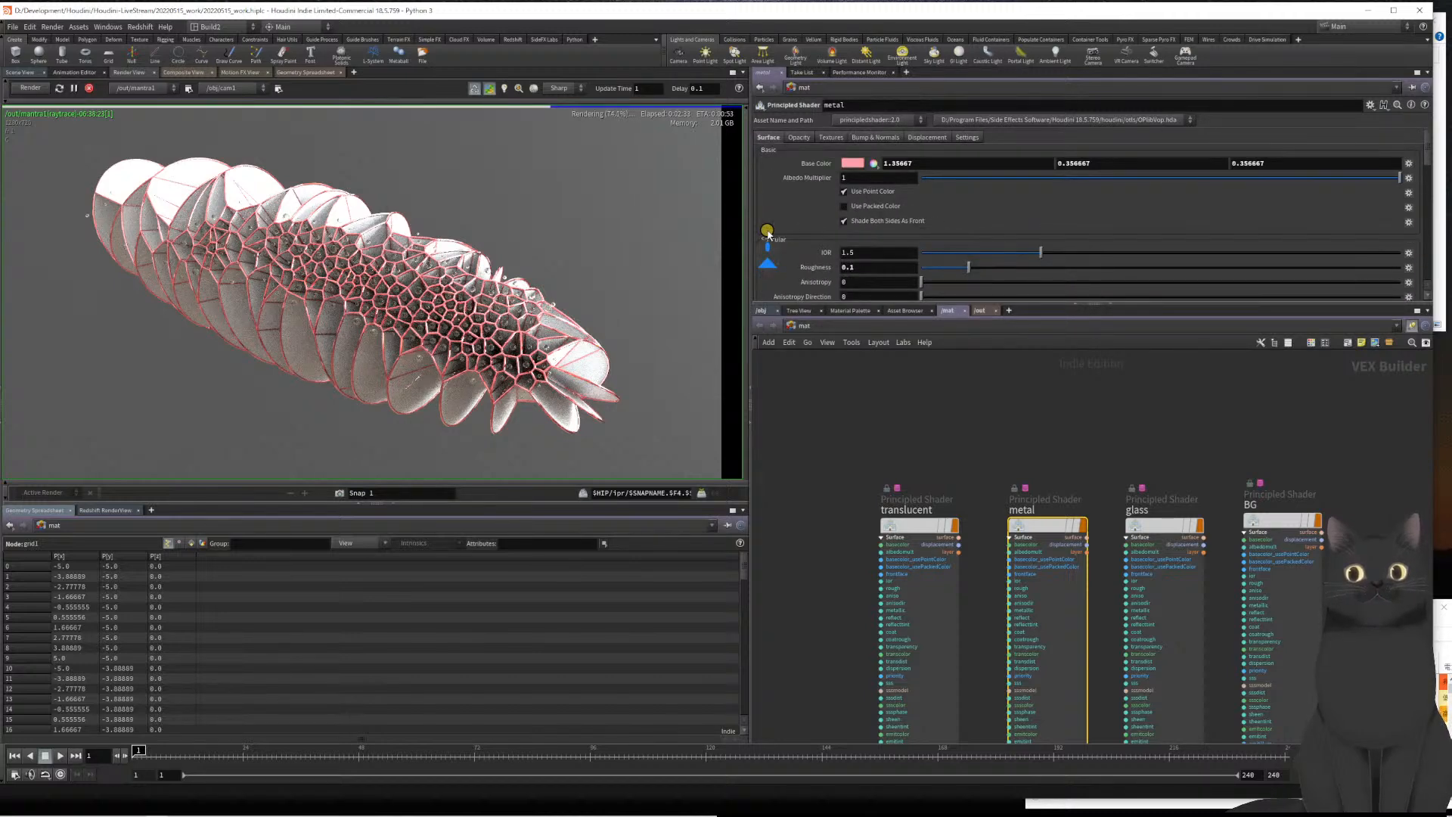
scroll(768, 234, down, 6)
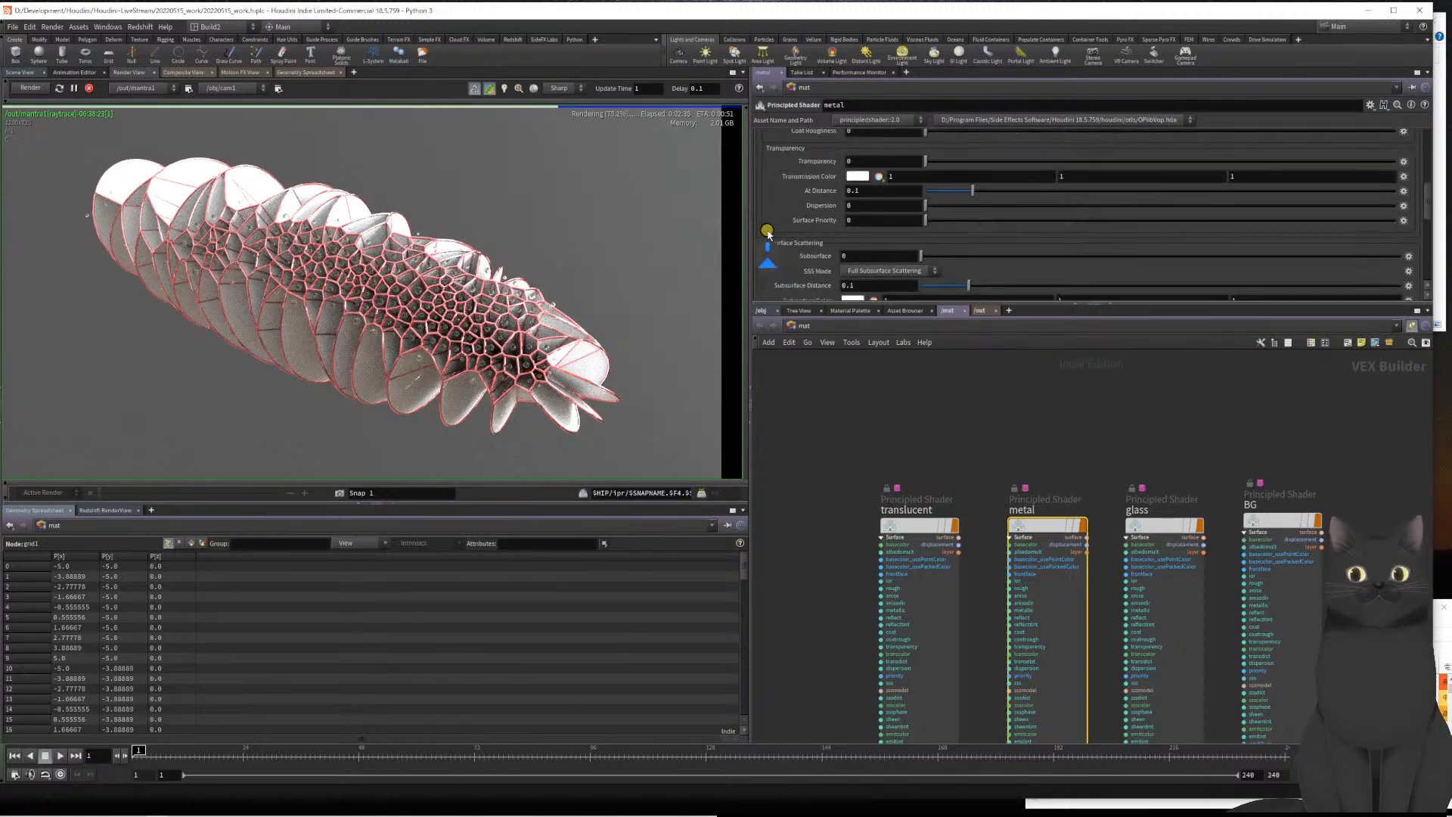
scroll(768, 235, up, 4)
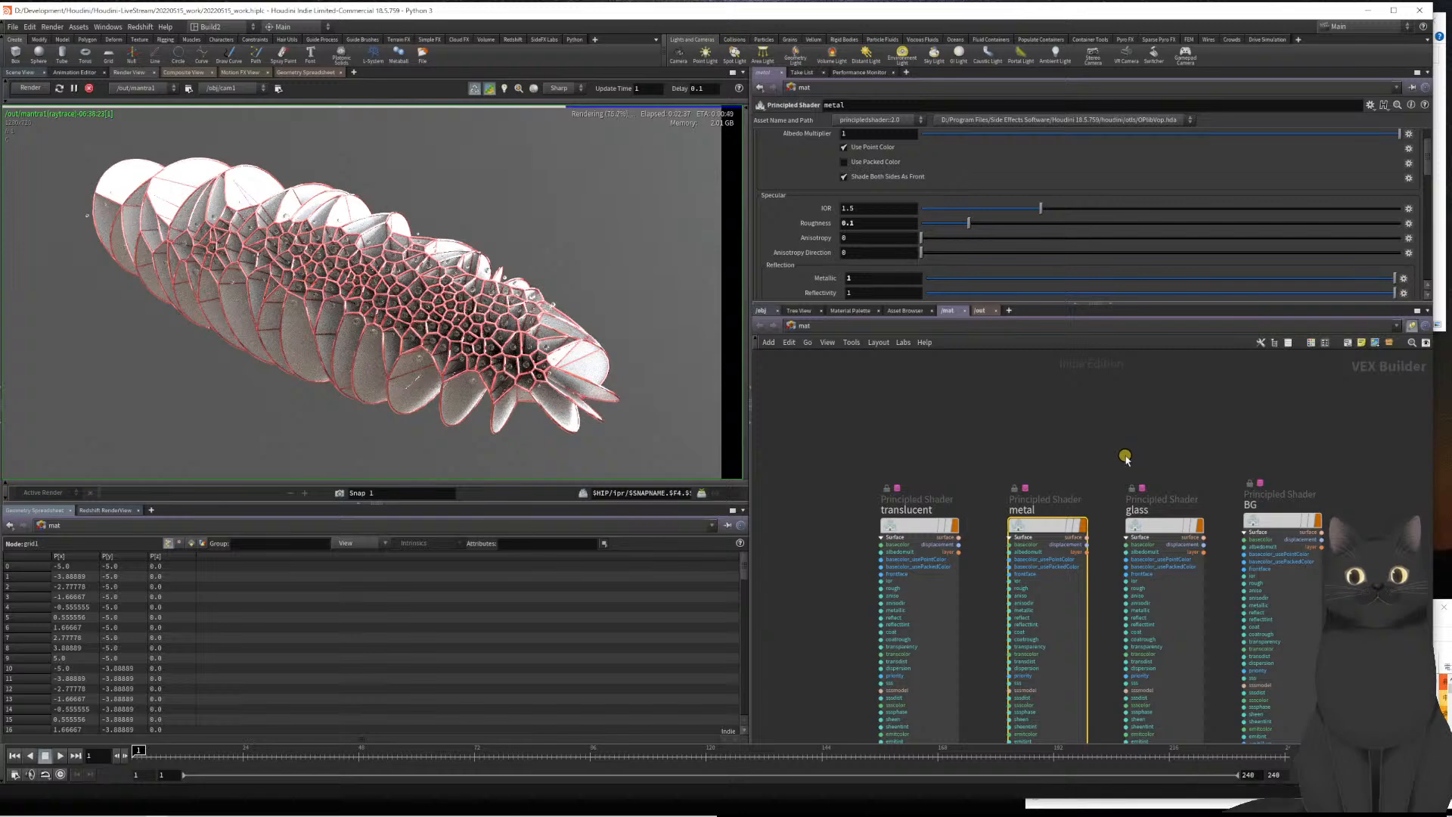
Review the surface settings of the glass shader, including its IOR, transparency and transmission color
click(1150, 522)
scroll(785, 238, down, 3)
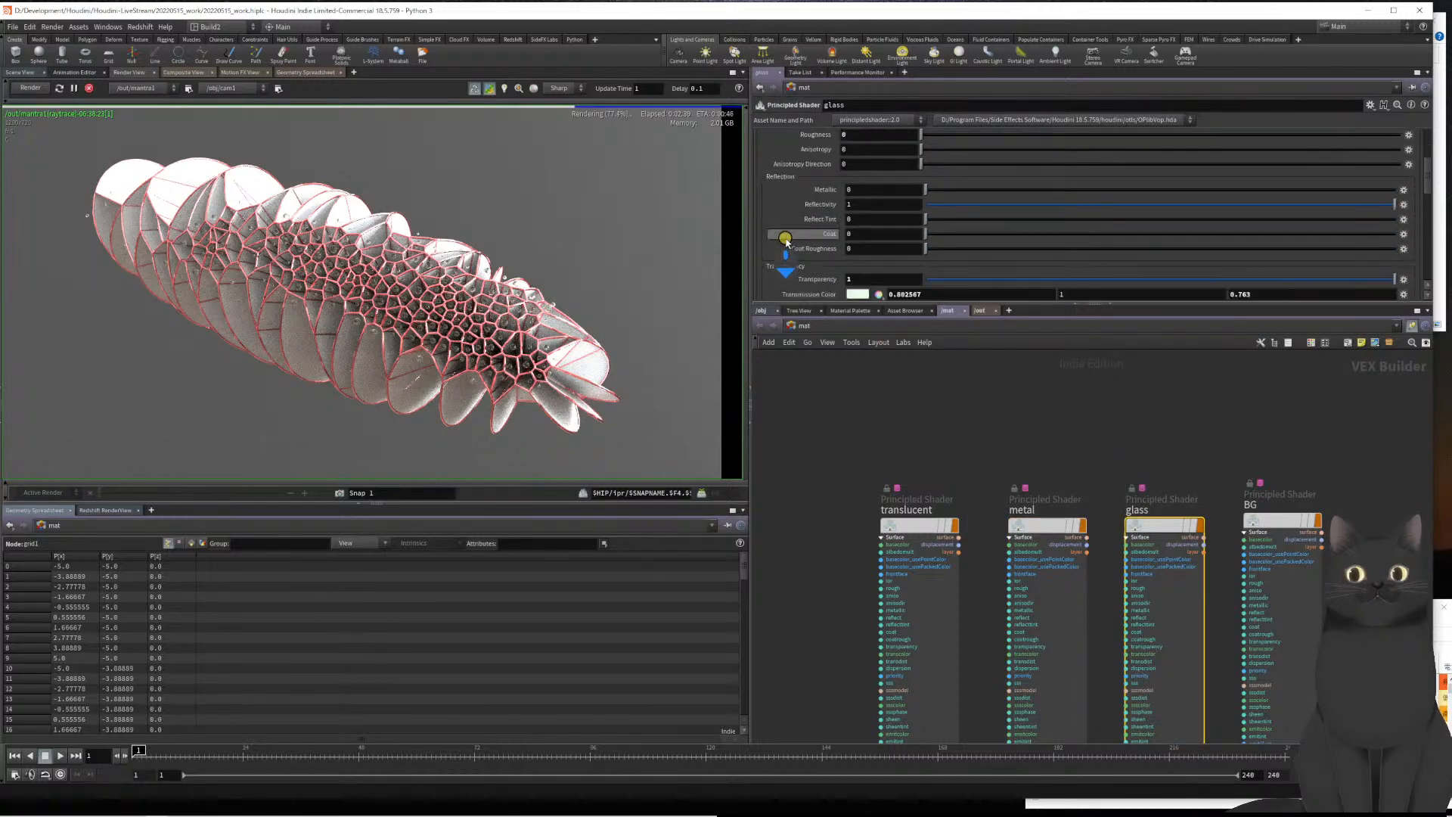
scroll(785, 238, down, 4)
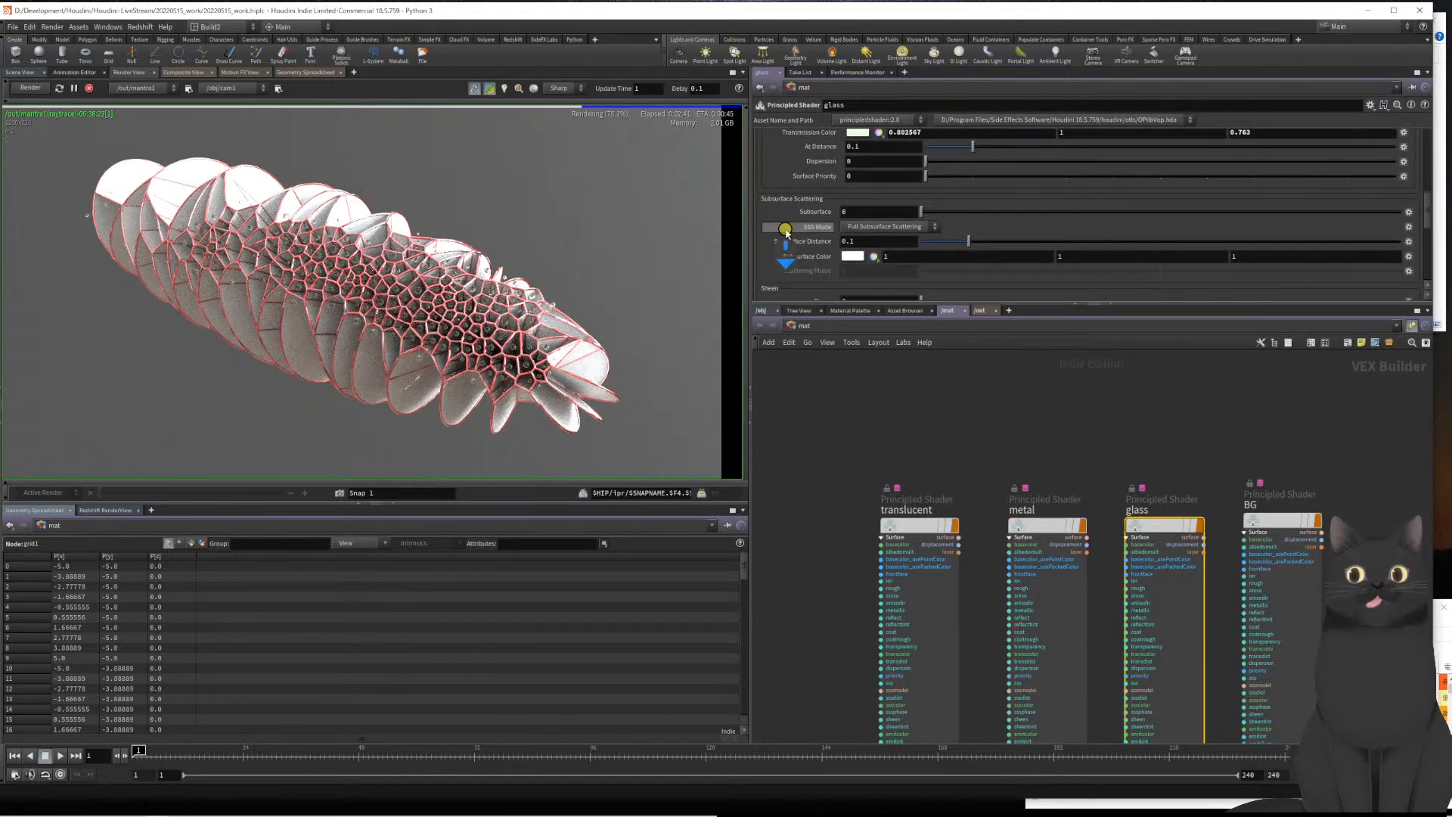
scroll(785, 229, down, 6)
scroll(785, 230, up, 10)
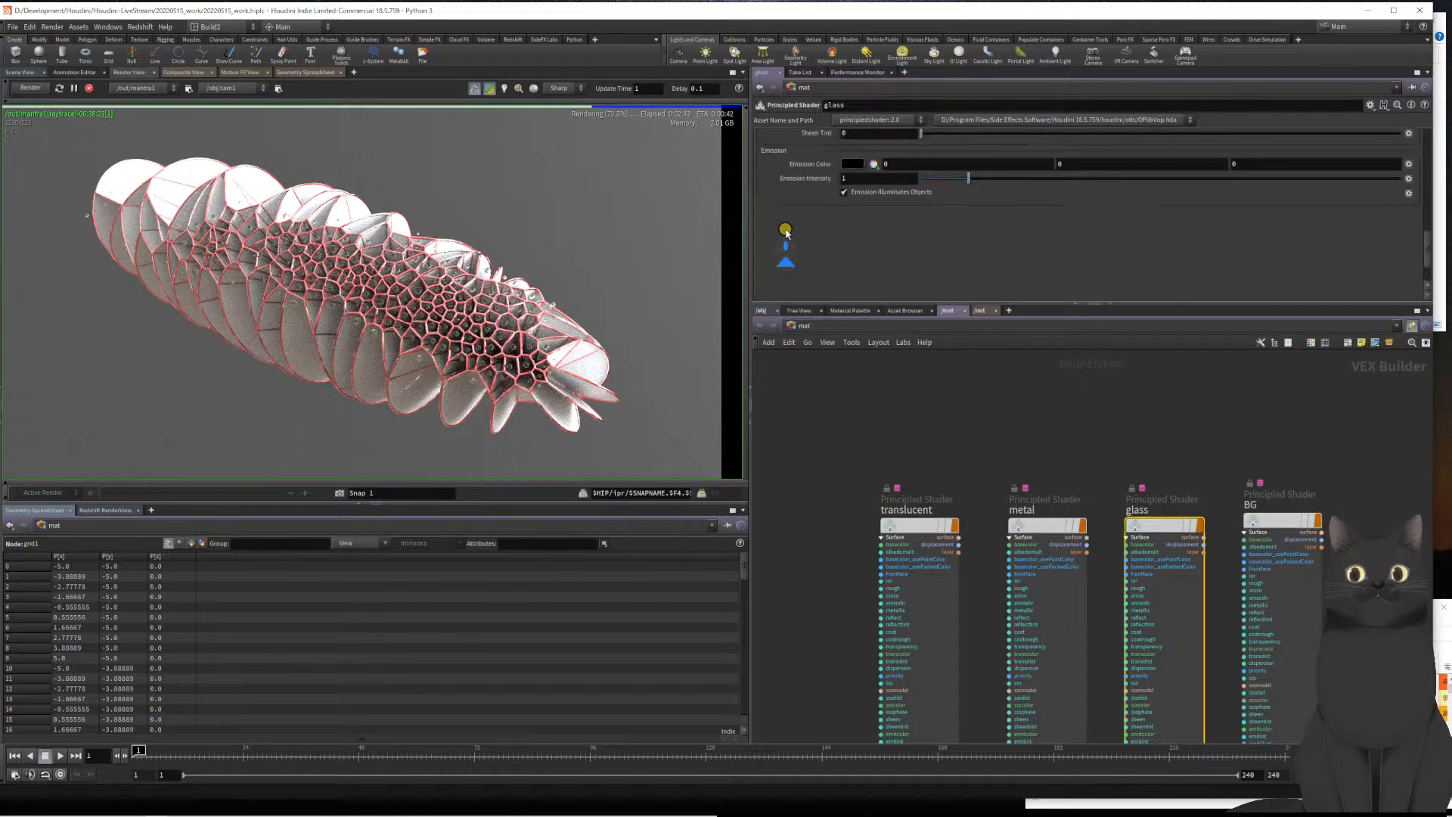
scroll(786, 231, up, 5)
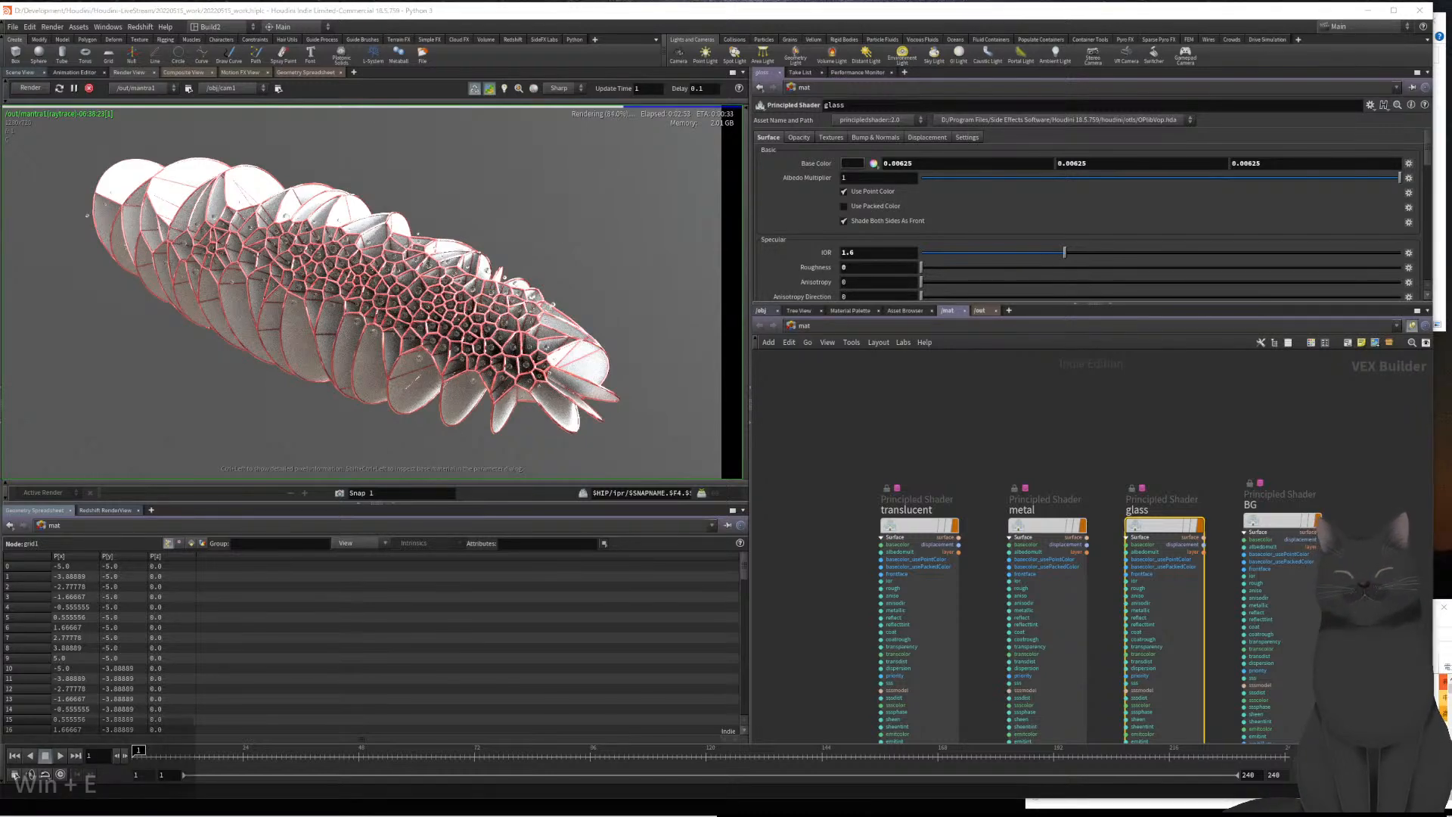
key(super+e)
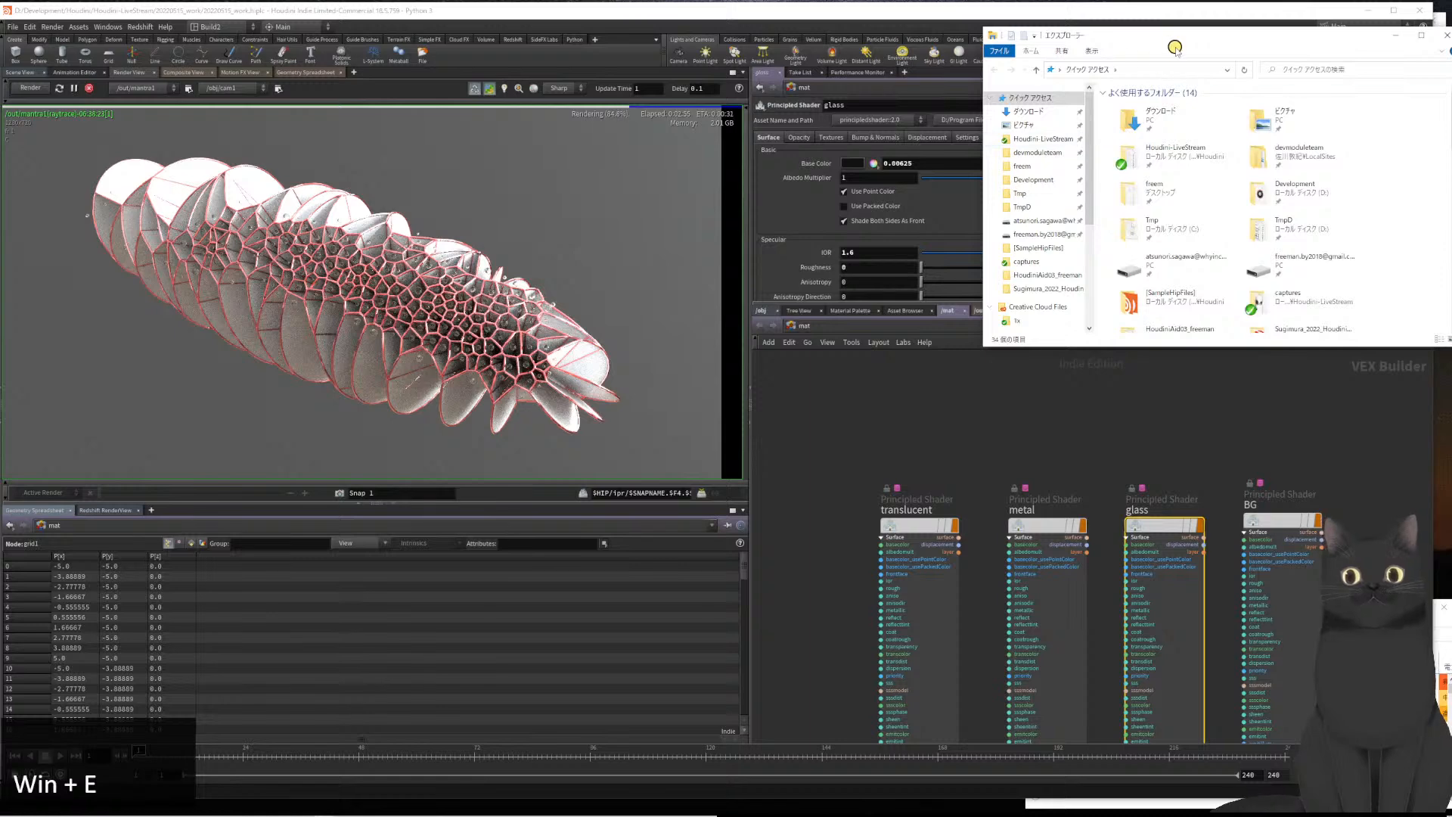
click(519, 225)
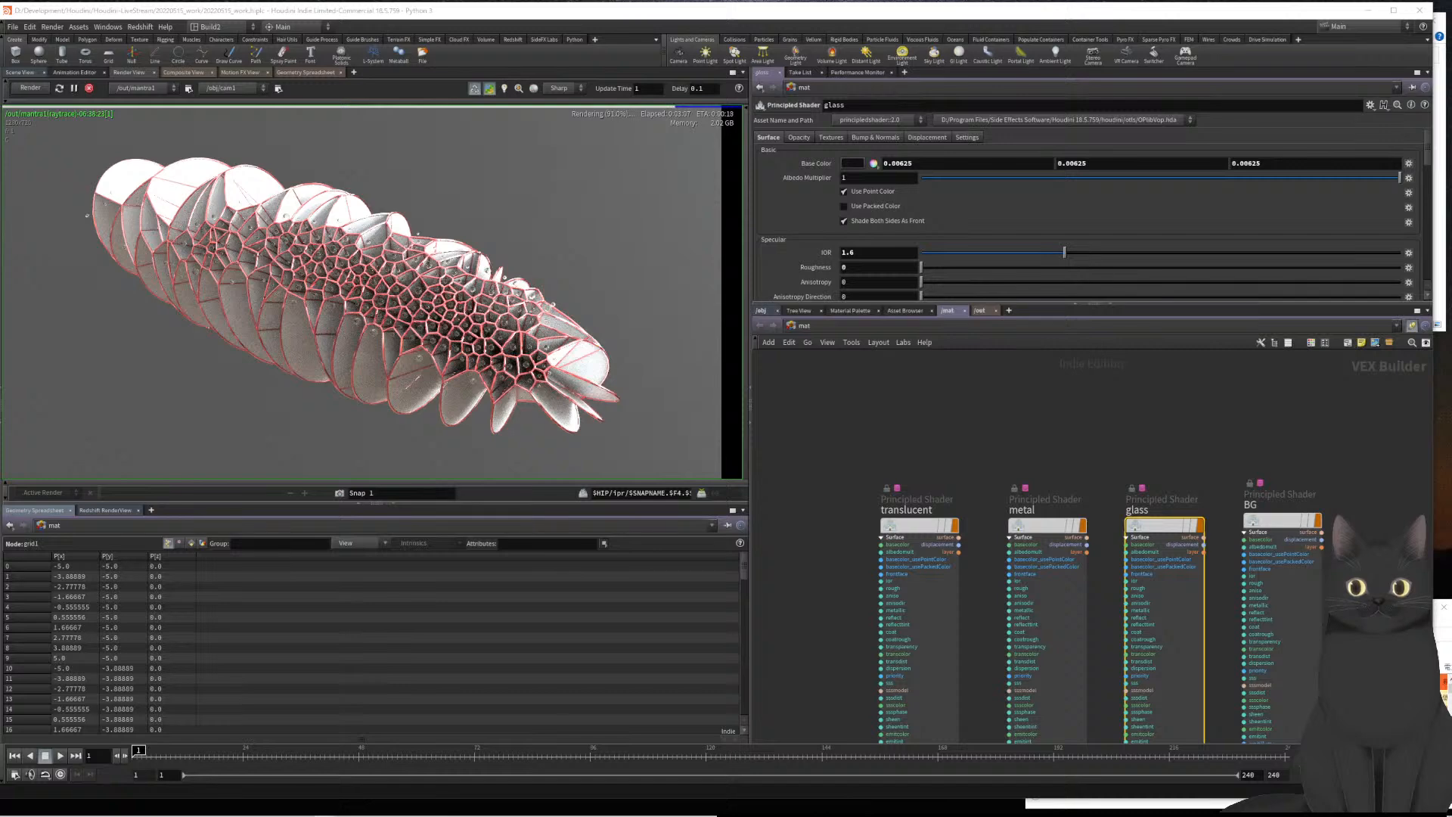
Make the Render View pane taller and reframe the rendered geometry to fill it
scroll(333, 184, down, 3)
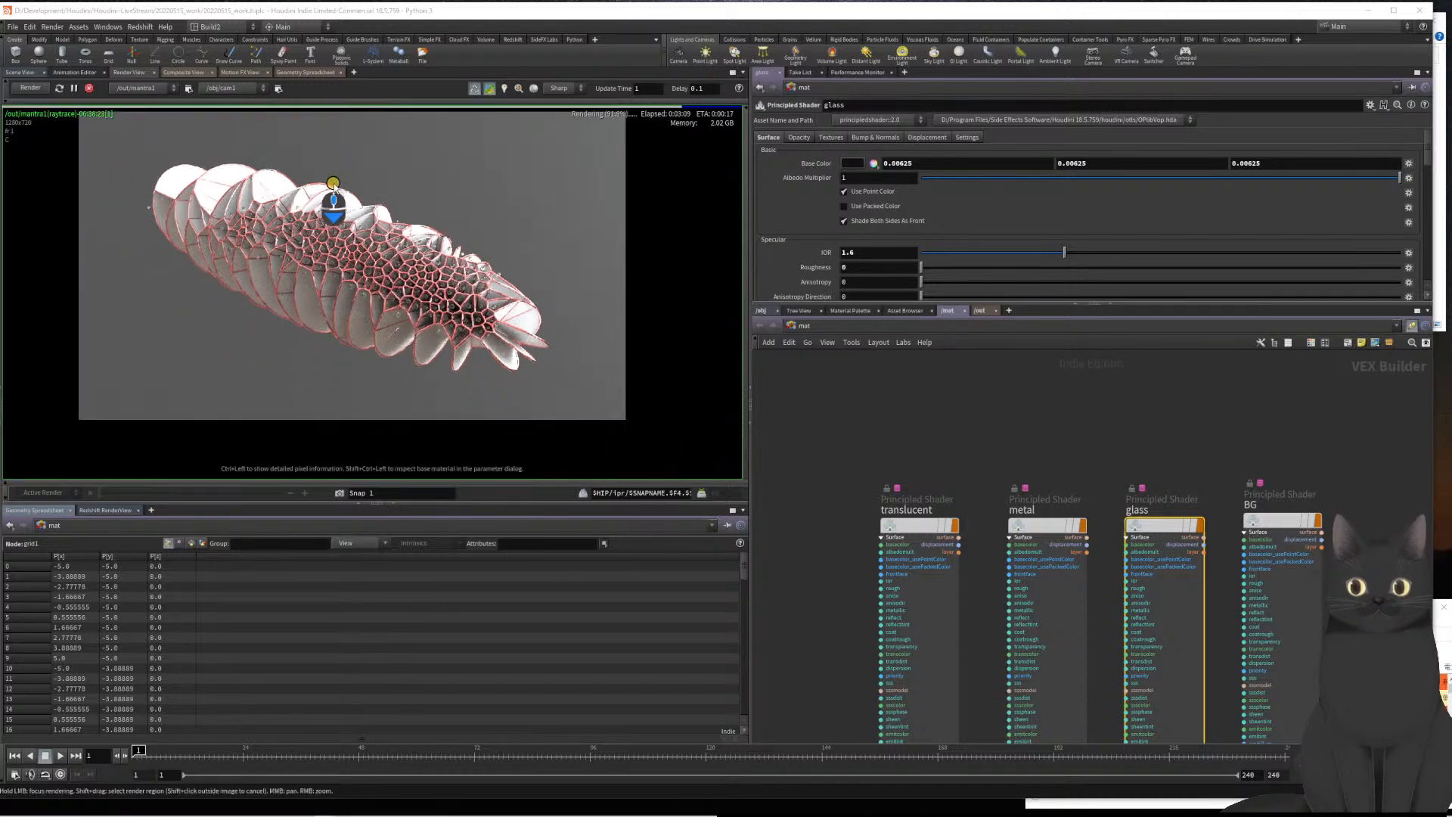
scroll(340, 269, up, 2)
scroll(344, 280, up, 3)
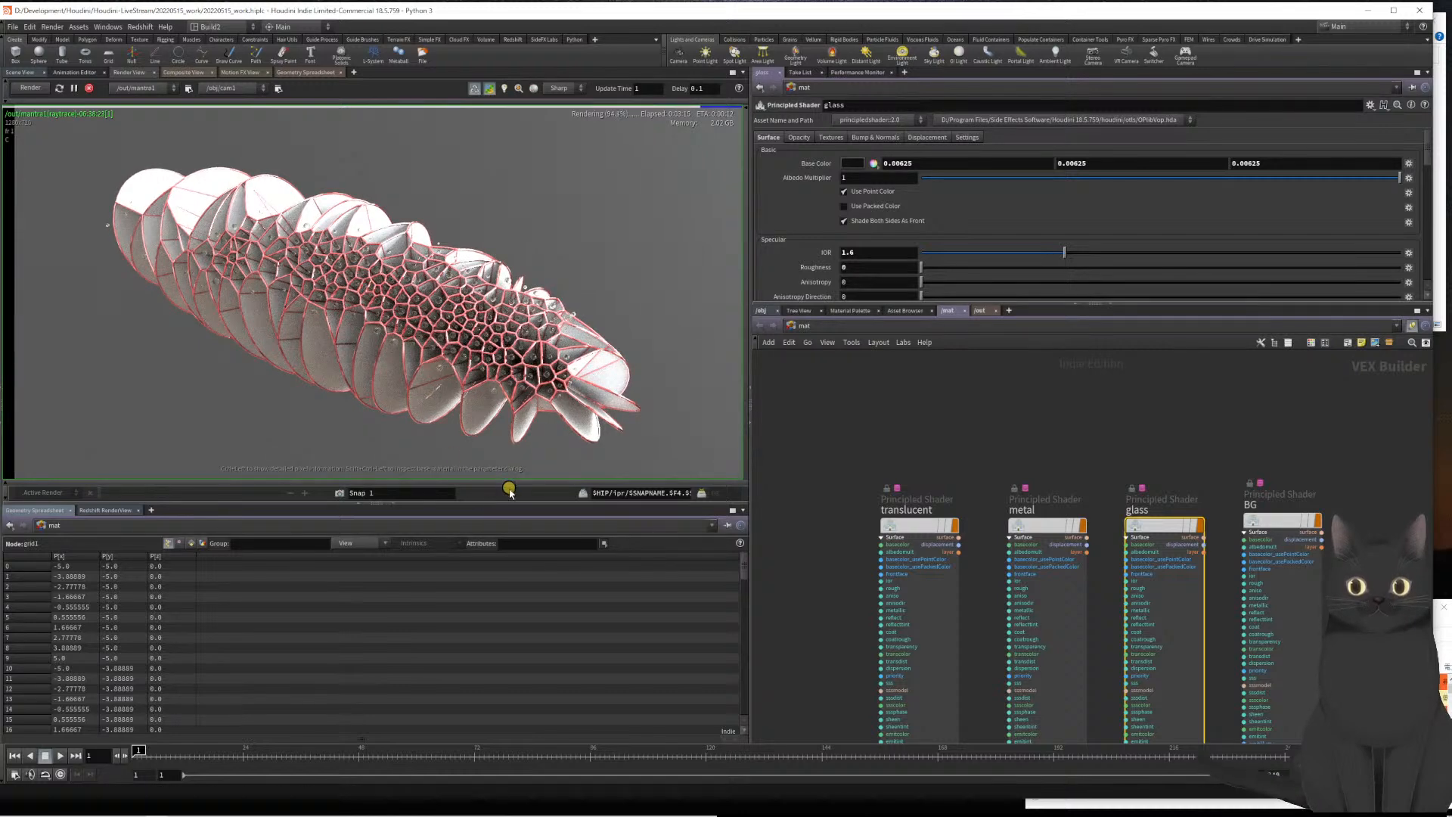
drag(510, 501, 503, 537)
scroll(442, 377, up, 2)
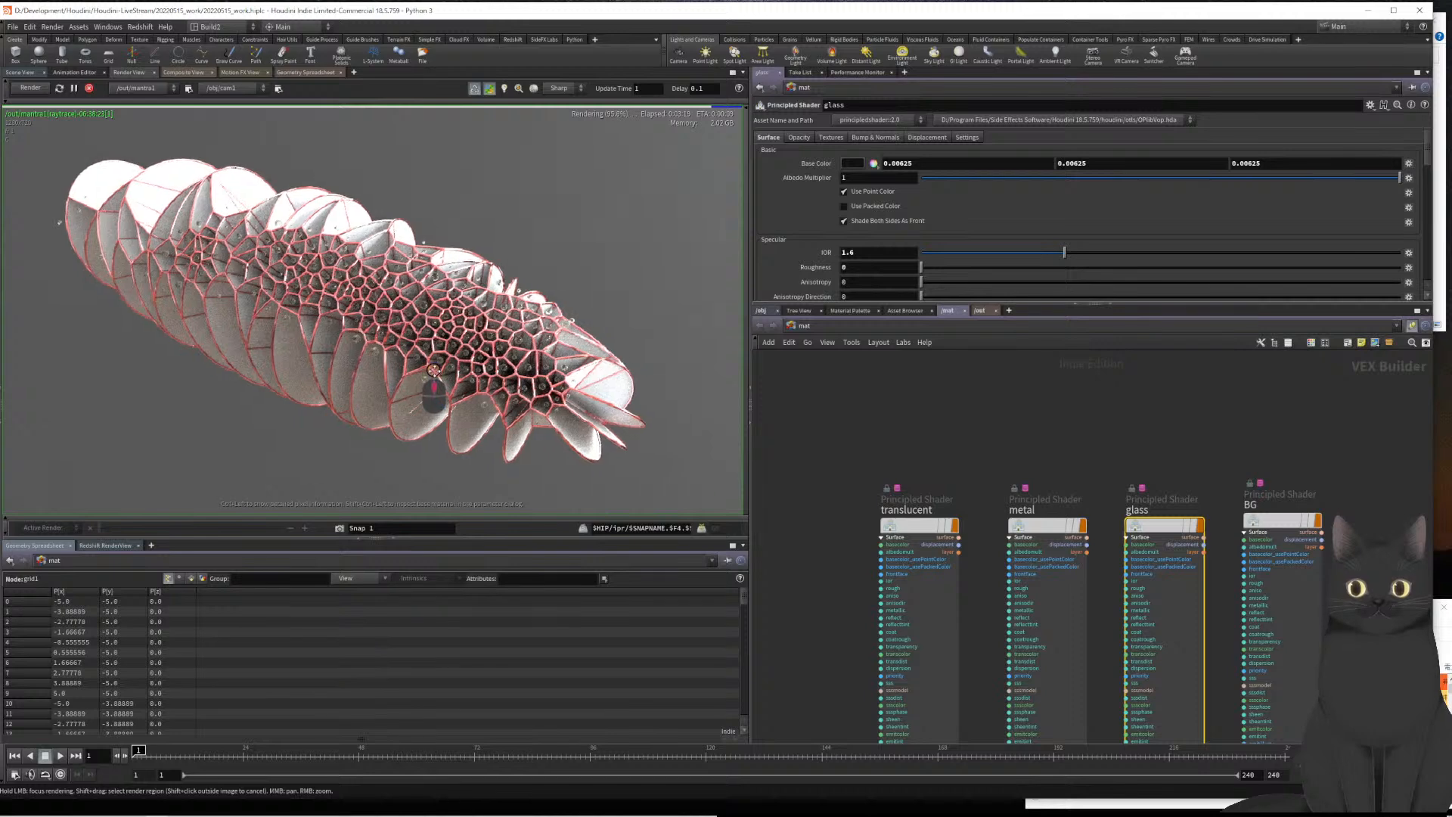
middle_drag(434, 373, 451, 385)
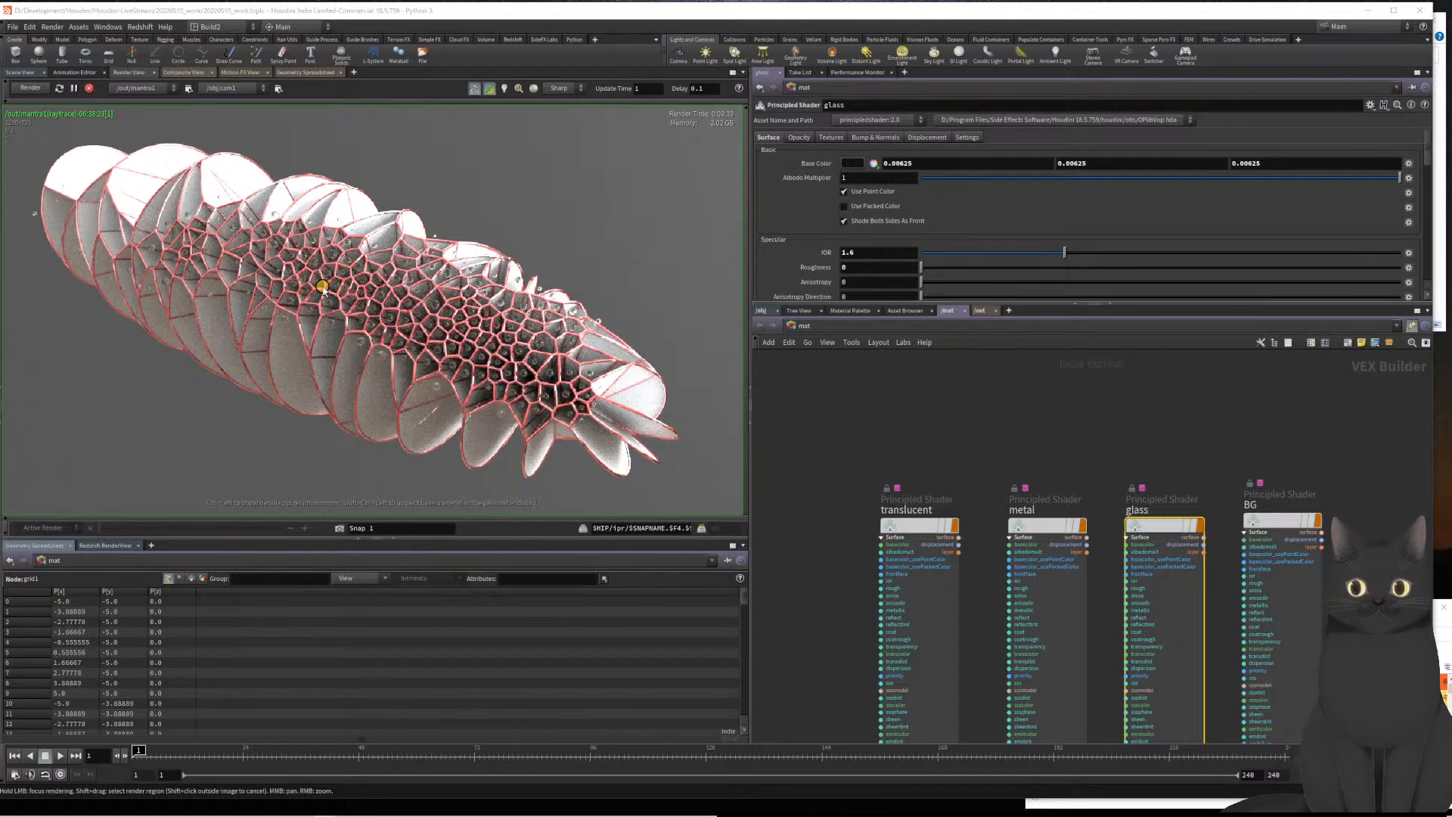
Examine the finished render of the geometry, both close up and as a whole
scroll(323, 288, up, 2)
scroll(323, 289, down, 2)
scroll(323, 288, up, 2)
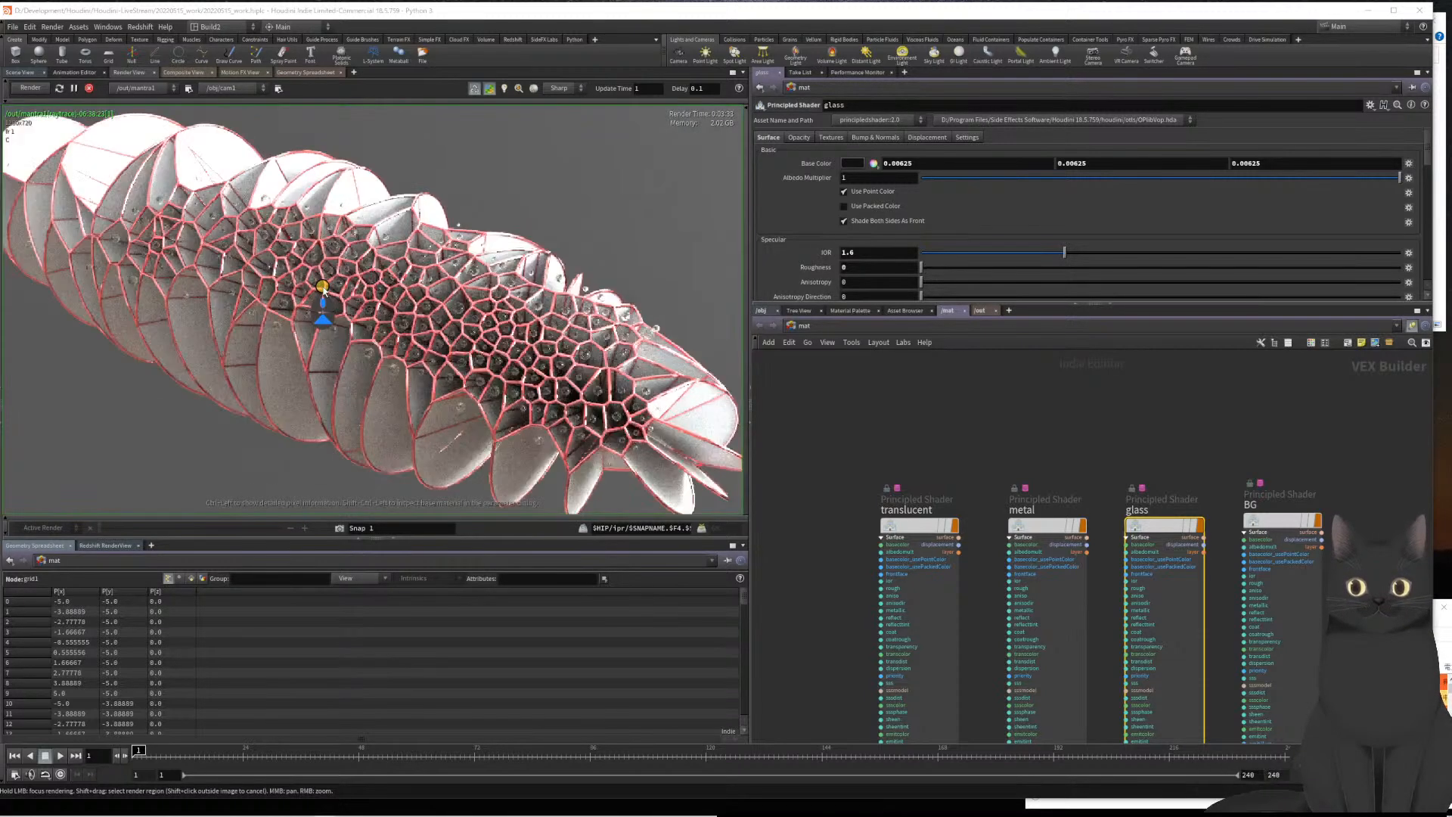
scroll(325, 320, down, 1)
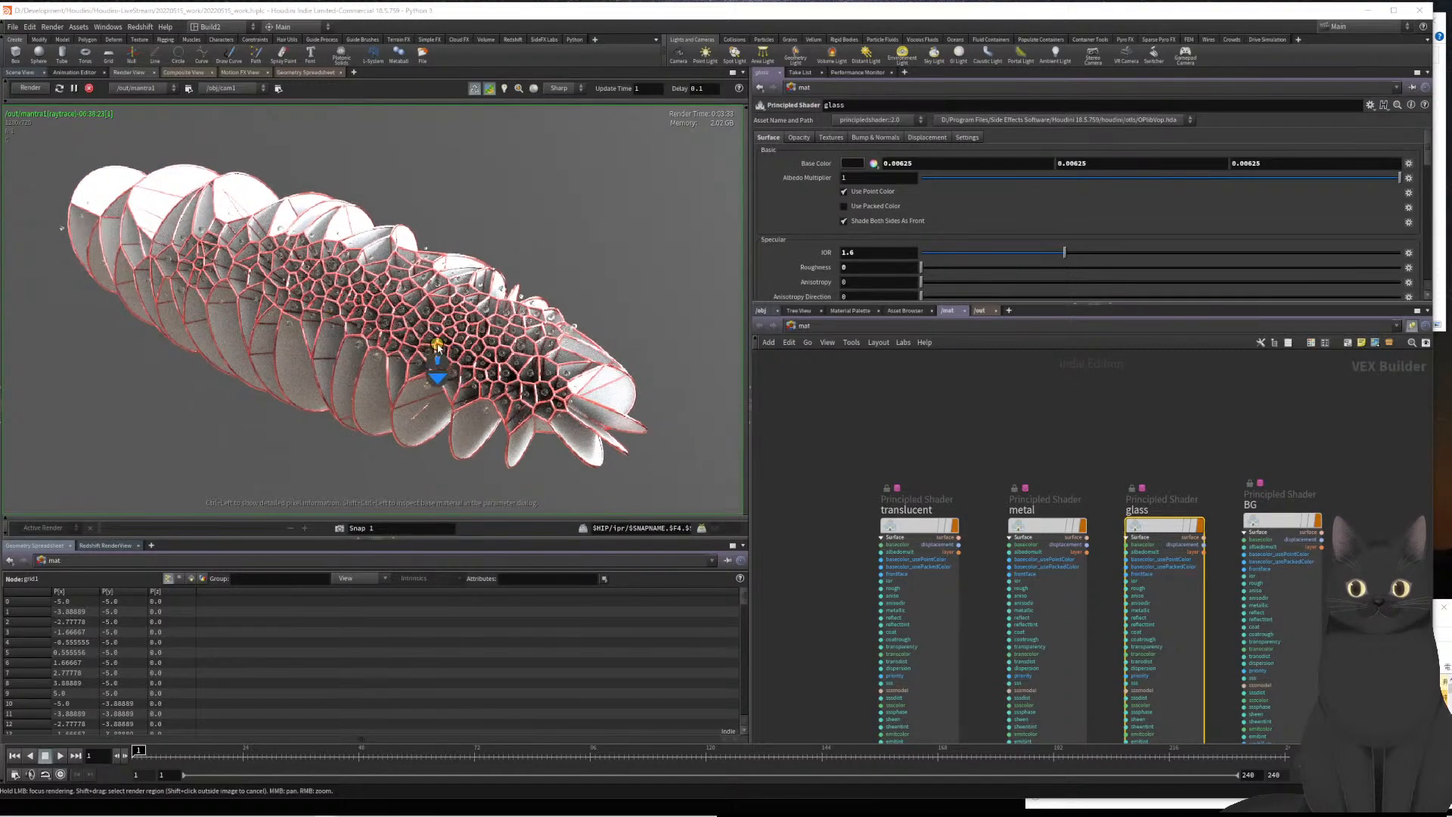
scroll(367, 344, up, 4)
scroll(366, 333, down, 5)
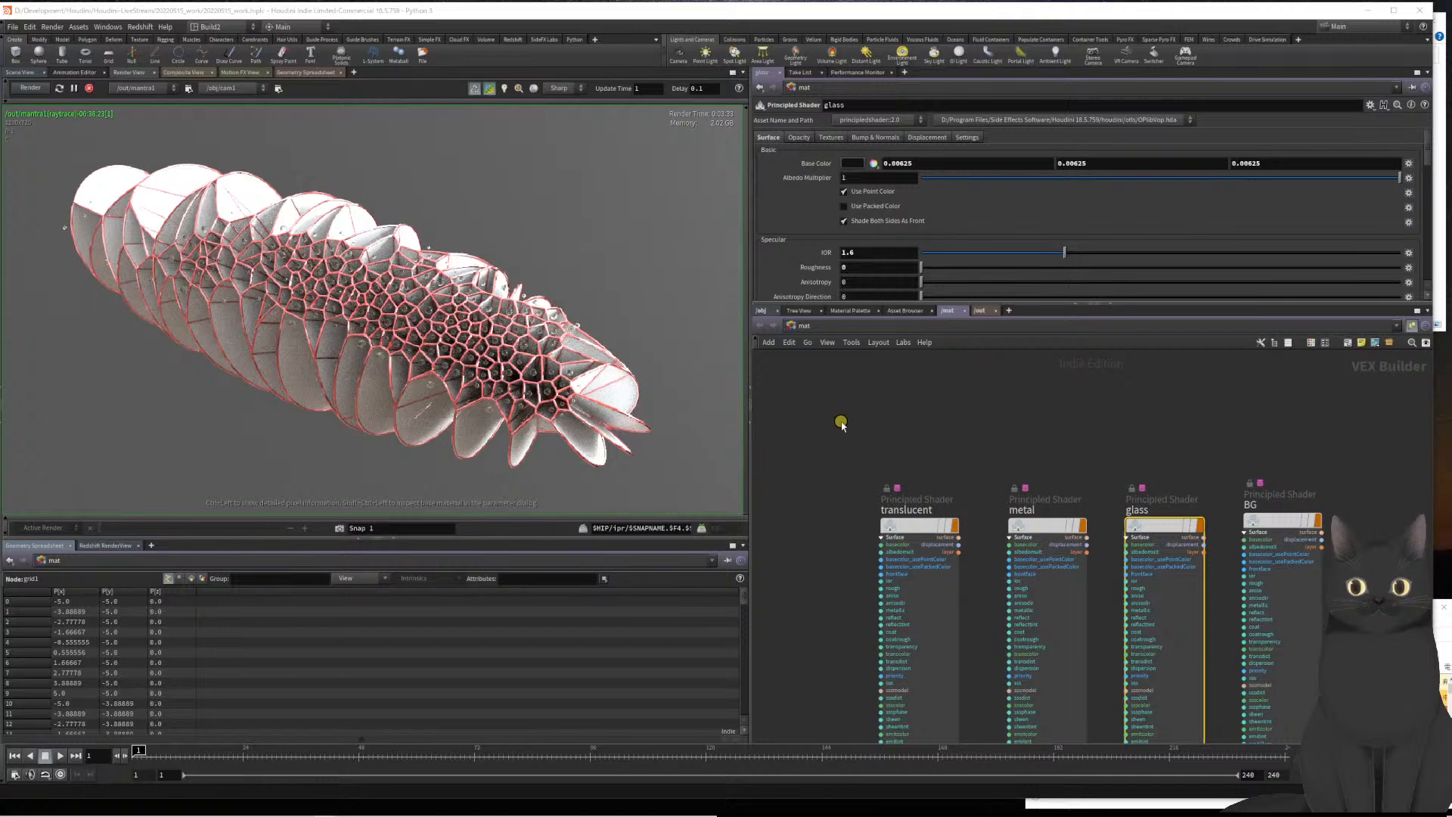
Open the WORK geometry network and tidy its layout by lining up material1 and material2 beside material3 above merge1
click(761, 310)
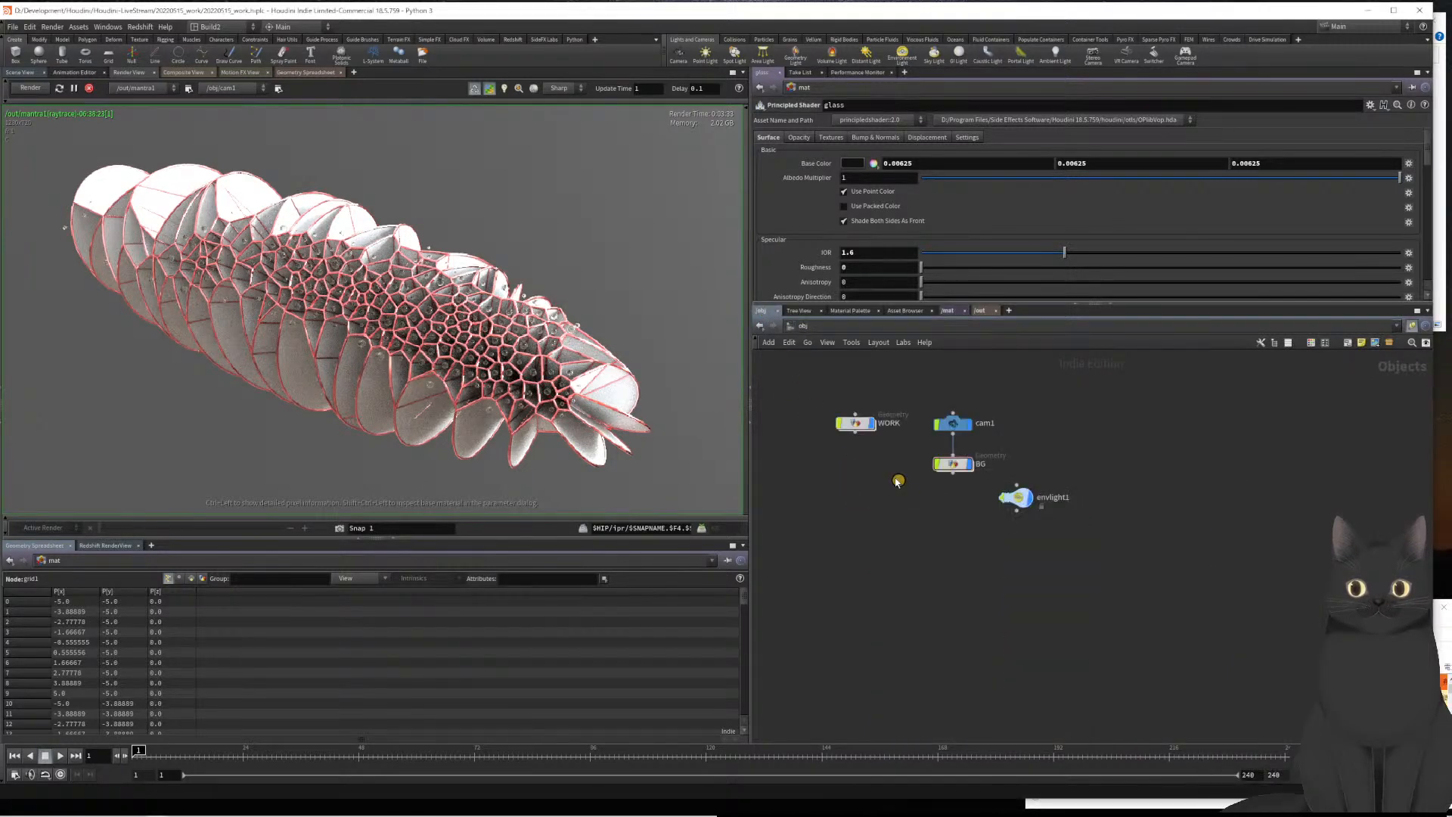
double_click(856, 425)
middle_drag(1112, 479, 1145, 660)
scroll(1102, 640, down, 2)
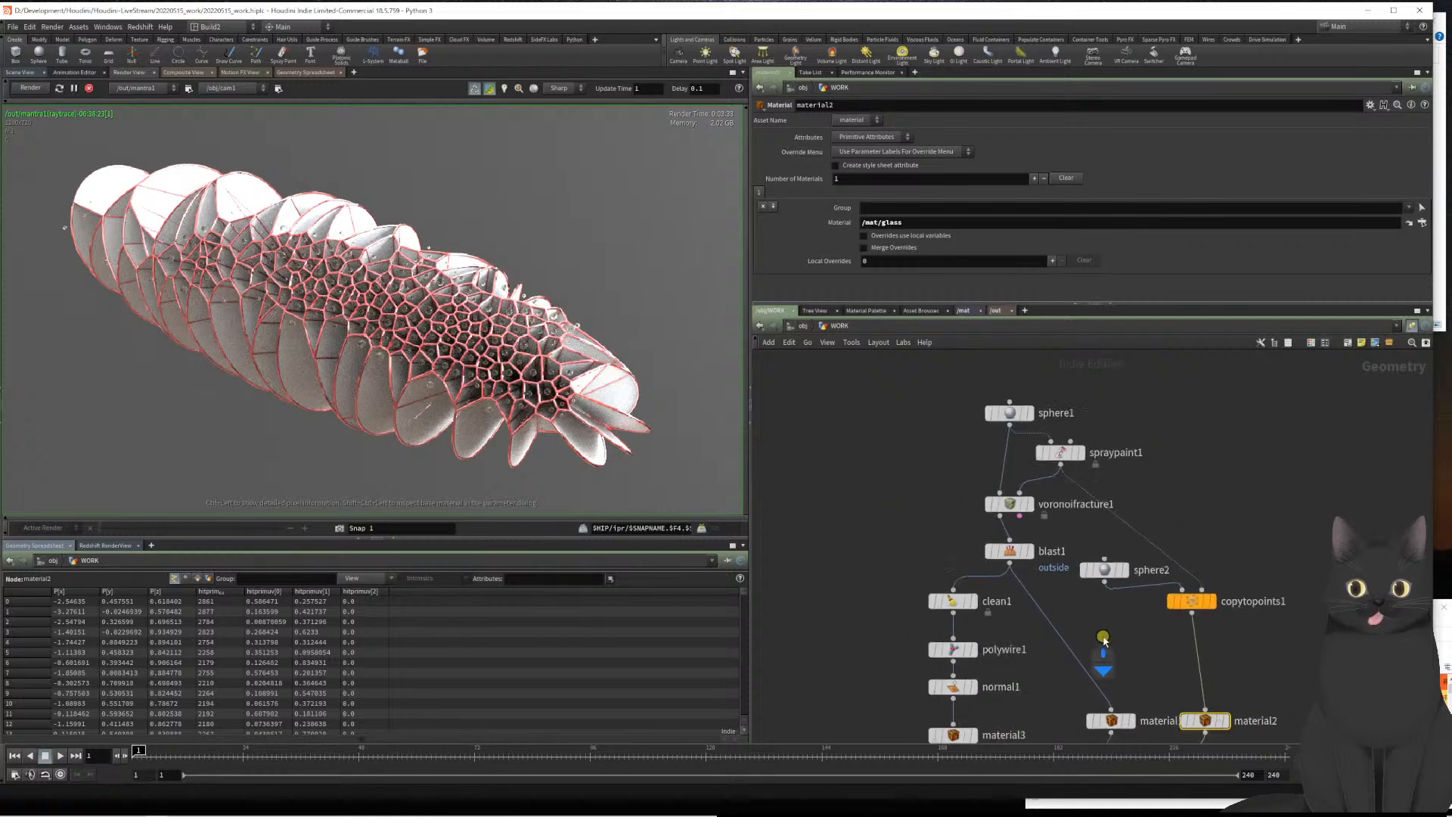
mouse_move(920, 547)
middle_down()
mouse_move(910, 511)
mouse_move(851, 475)
middle_up()
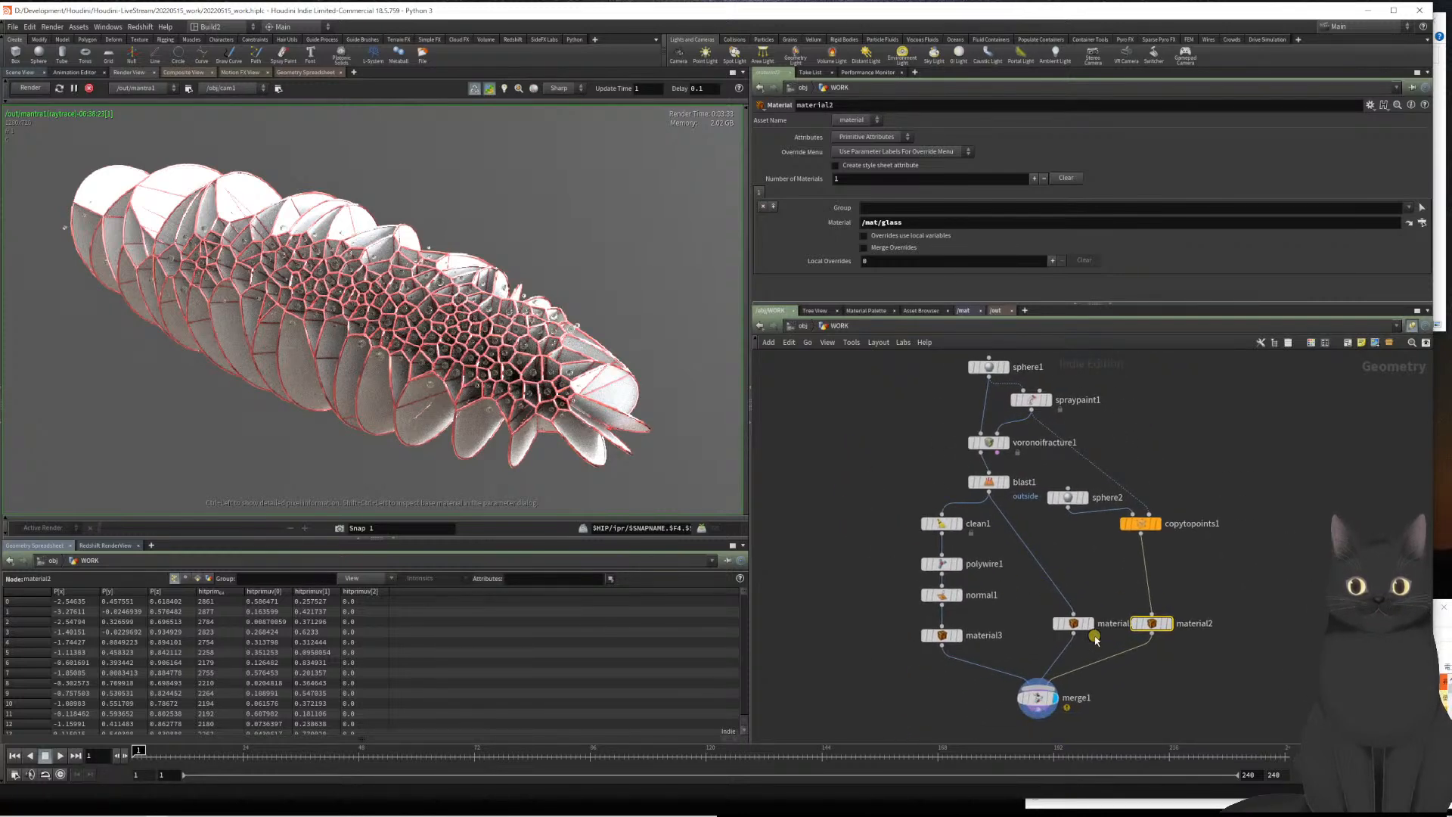
drag(1071, 626, 1048, 633)
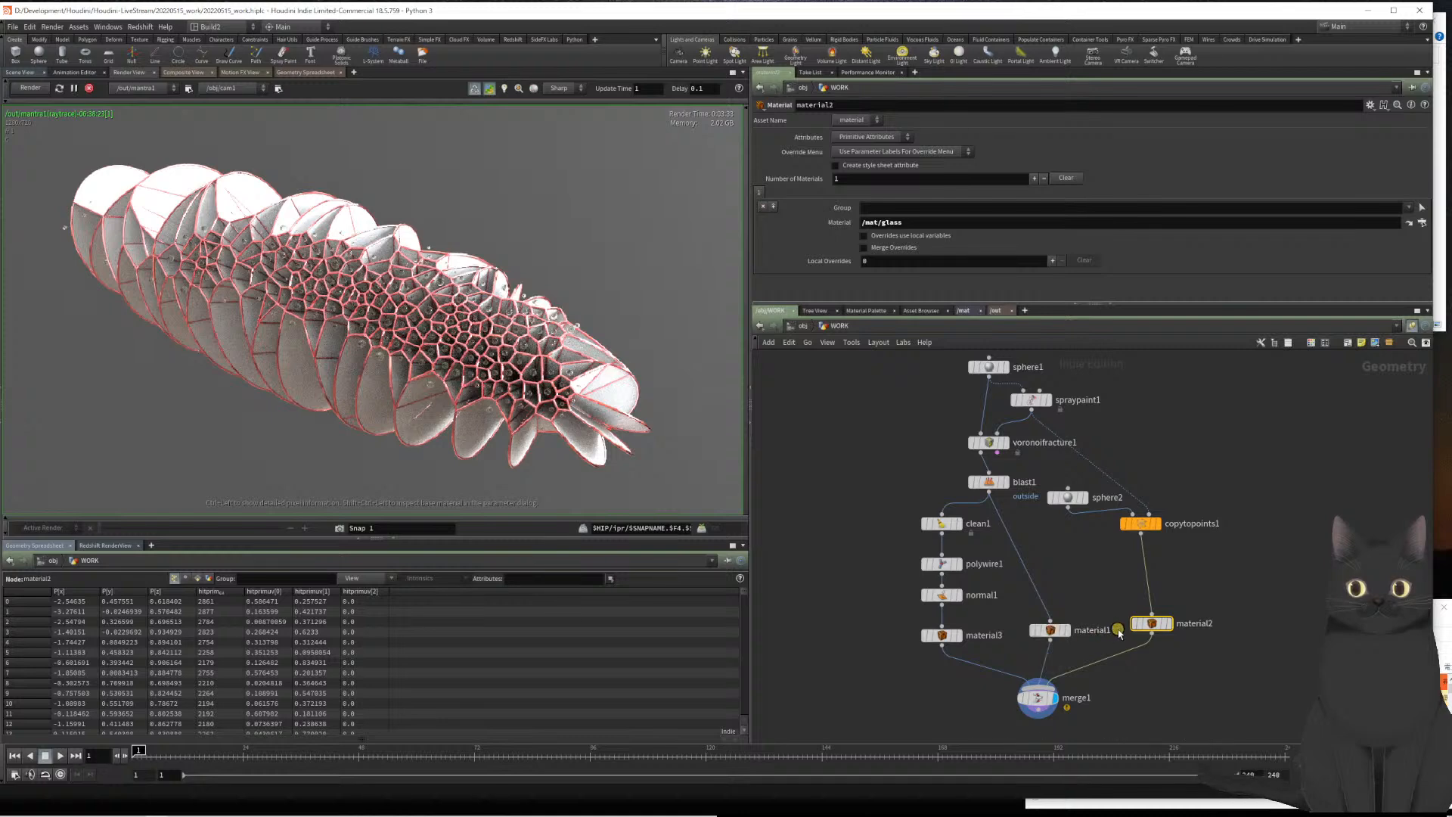
drag(1146, 626, 1147, 634)
middle_drag(947, 470, 885, 481)
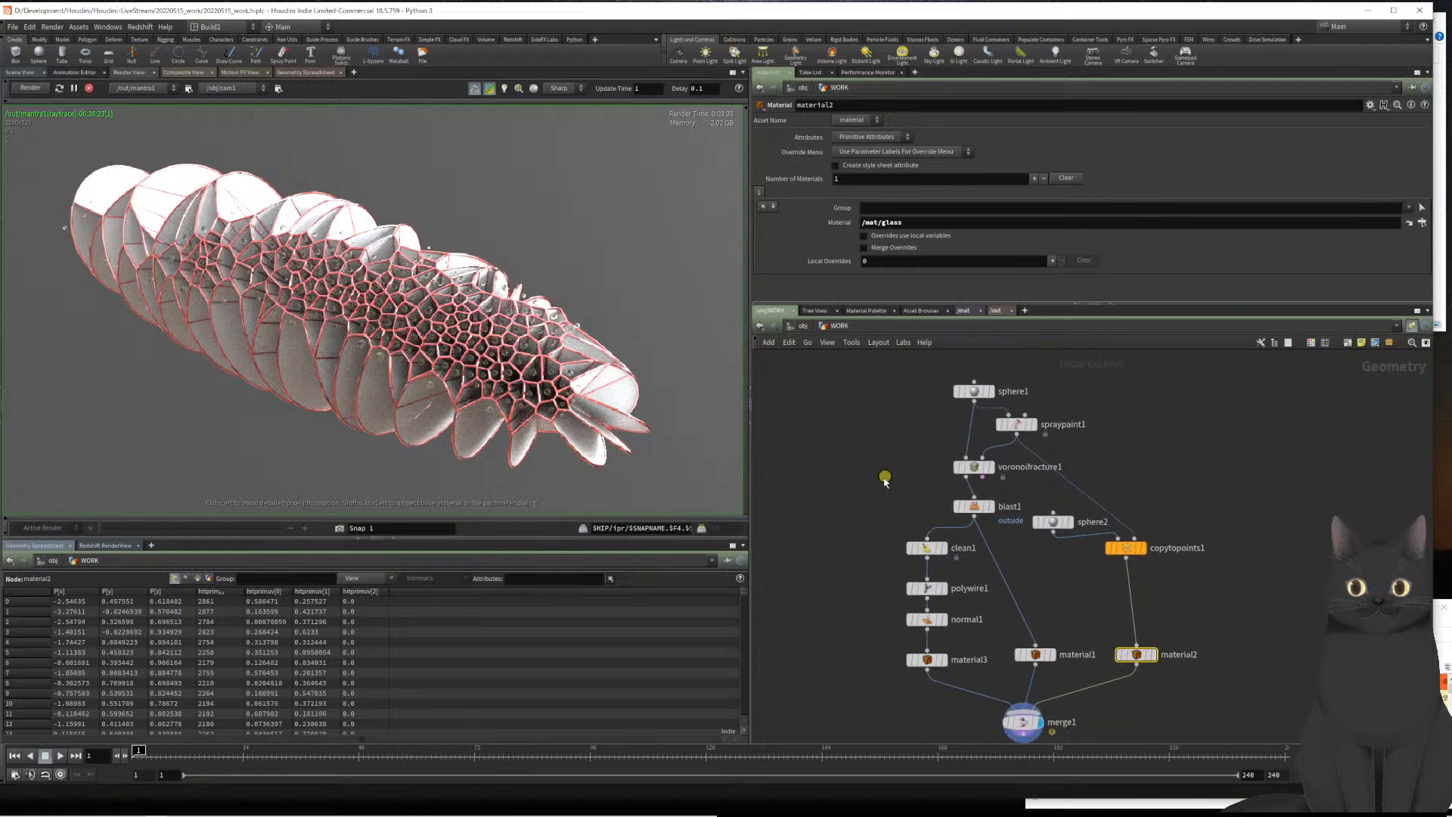
Review the blast1, clean1 and spraypaint1 nodes and their settings in the WORK network
drag(857, 507, 979, 561)
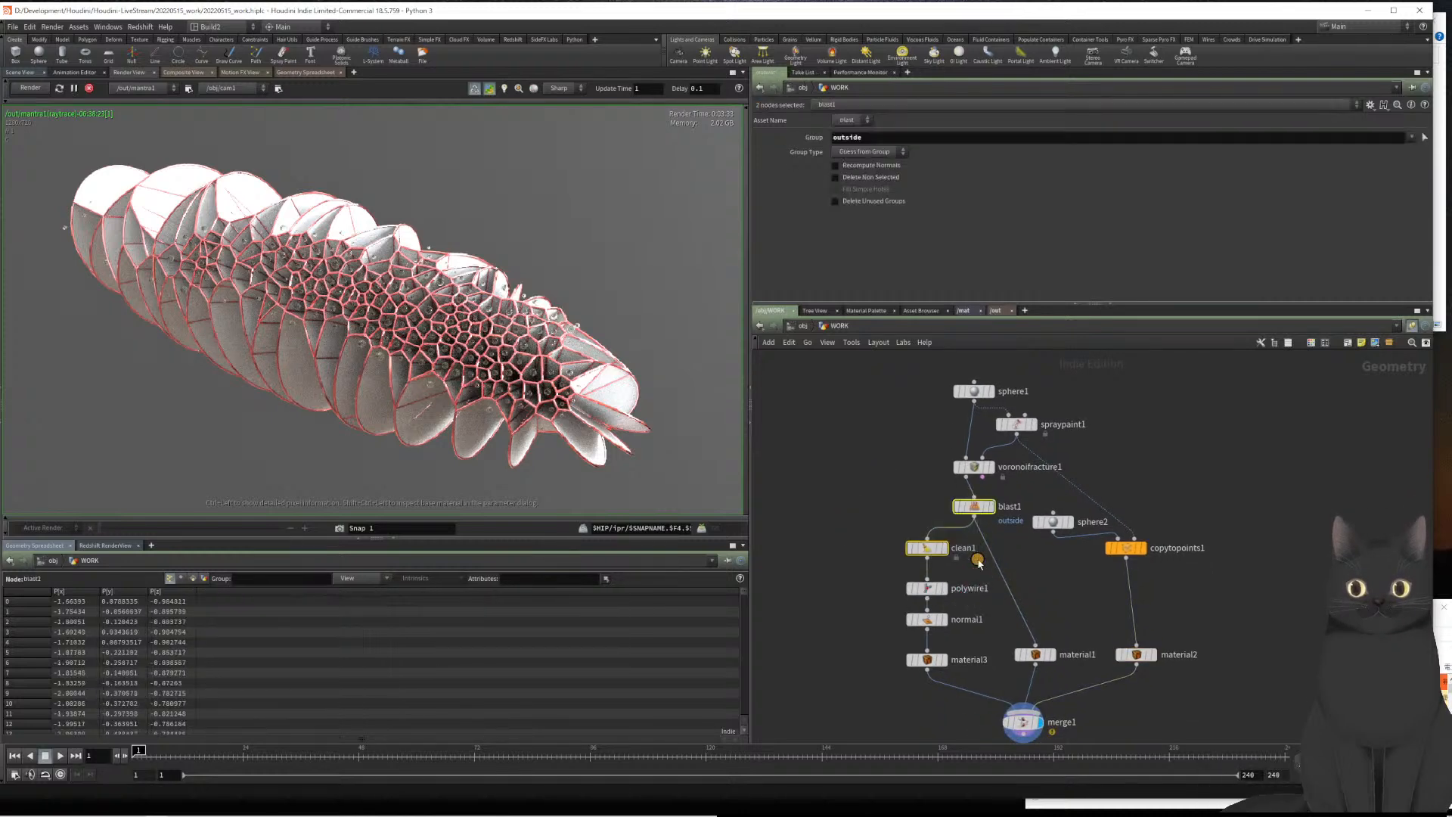
click(921, 558)
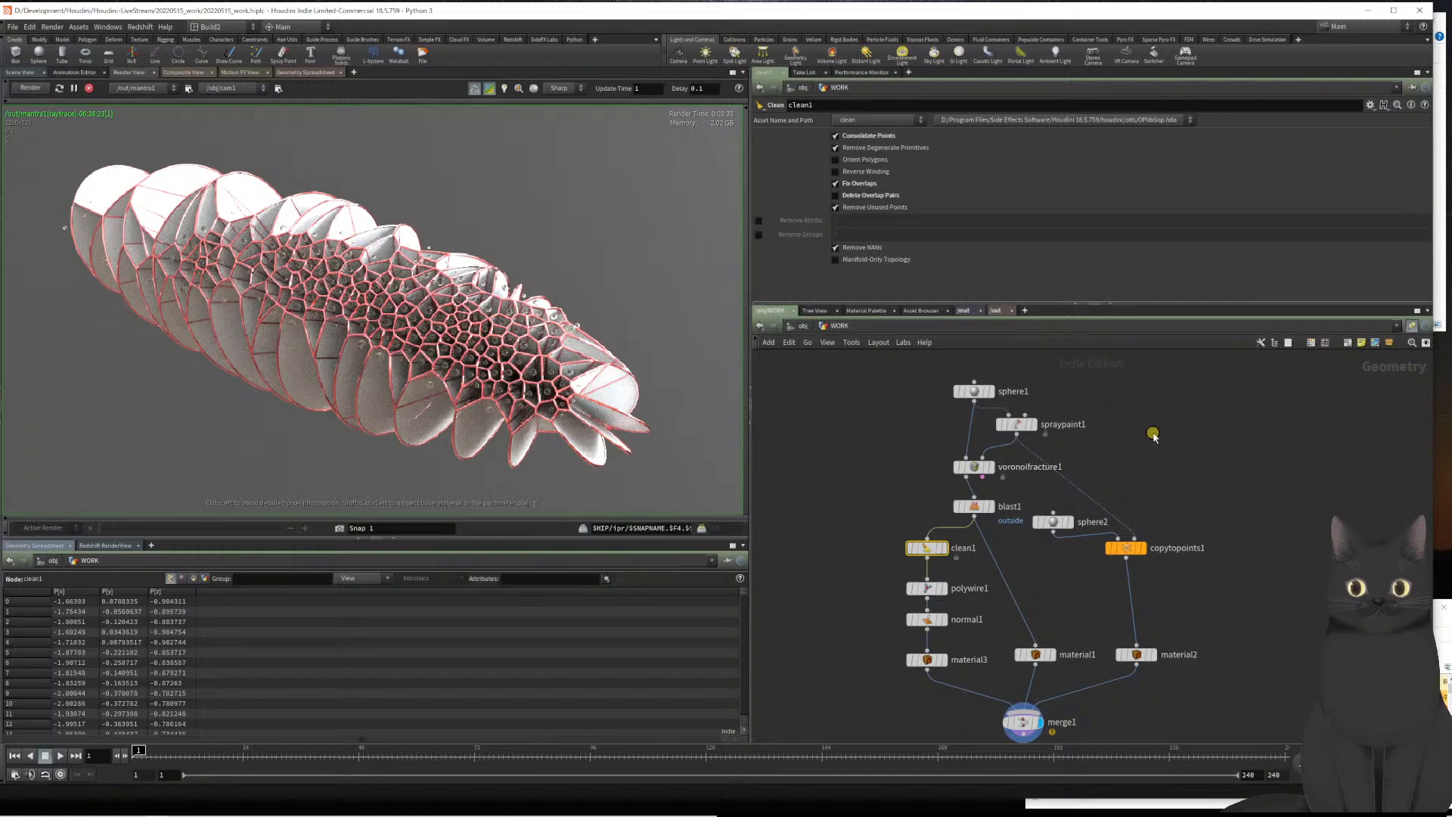
drag(1153, 471, 1039, 418)
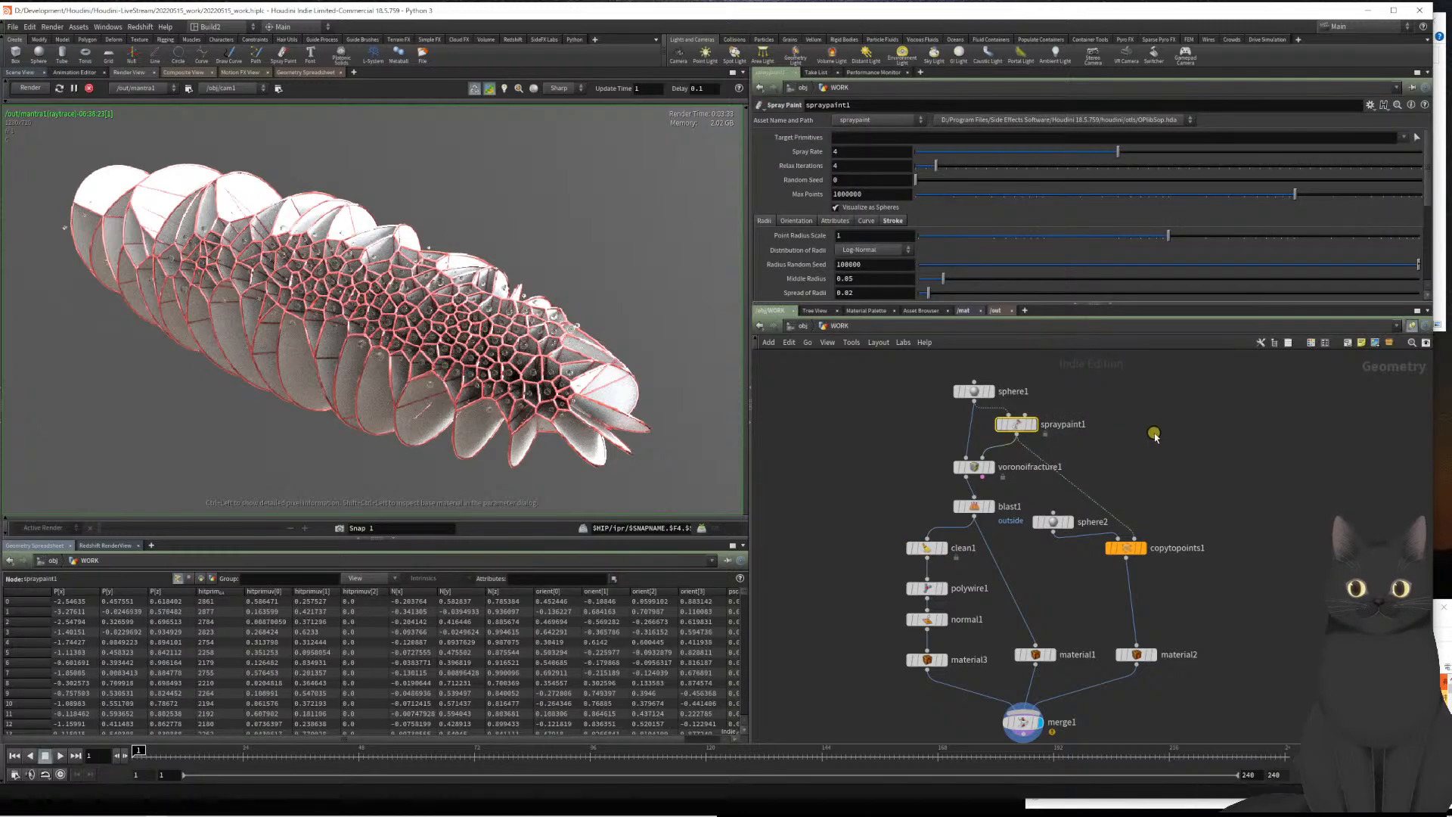
Examine the settings of voronoifracture1, spraypaint1, blast1 and clean1 by following the node chain down the WORK network
mouse_move(1152, 444)
mouse_down()
mouse_move(999, 405)
mouse_move(1036, 412)
mouse_up()
drag(1150, 464, 997, 401)
drag(915, 478, 957, 486)
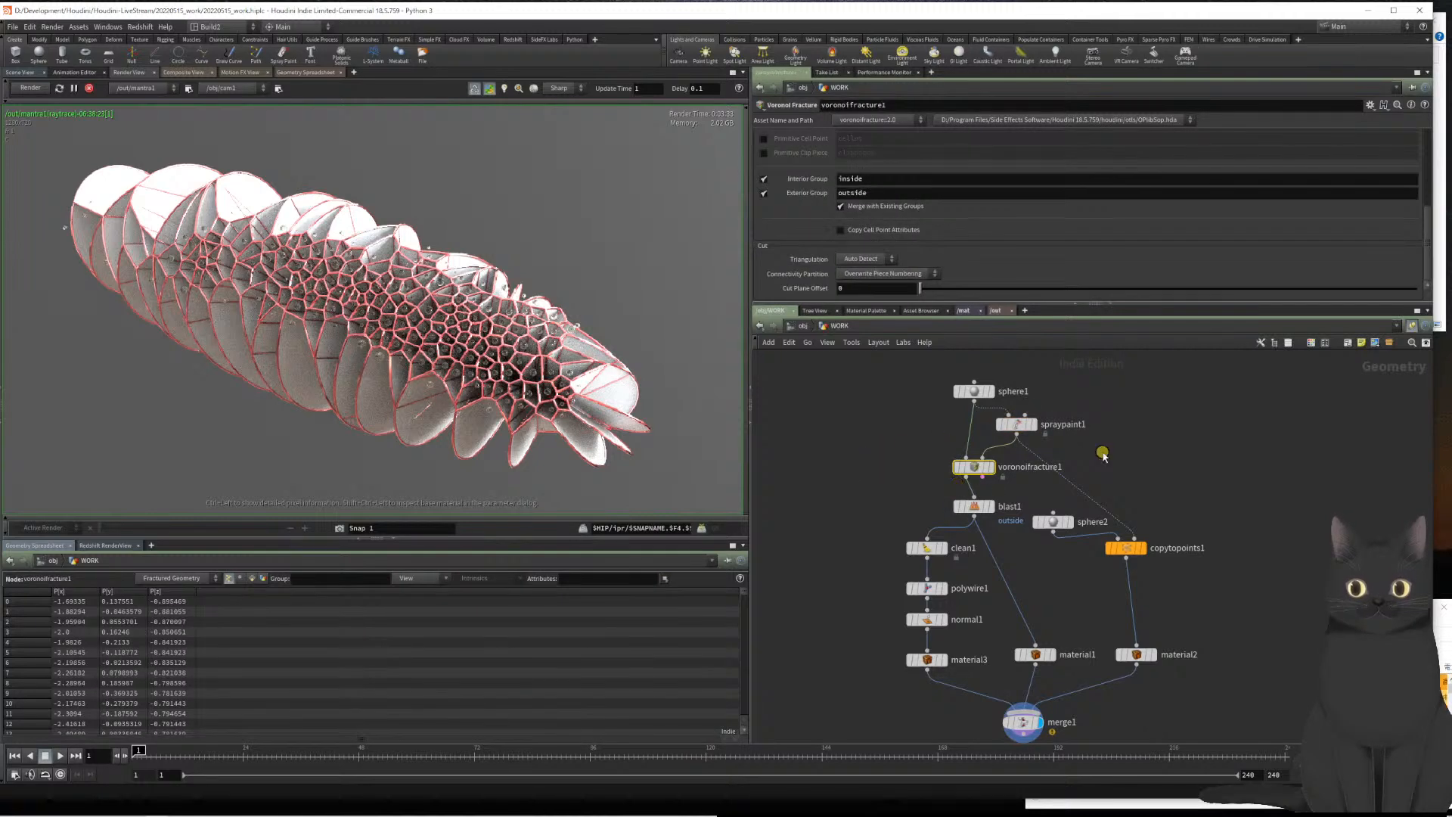
middle_drag(1096, 452, 1098, 510)
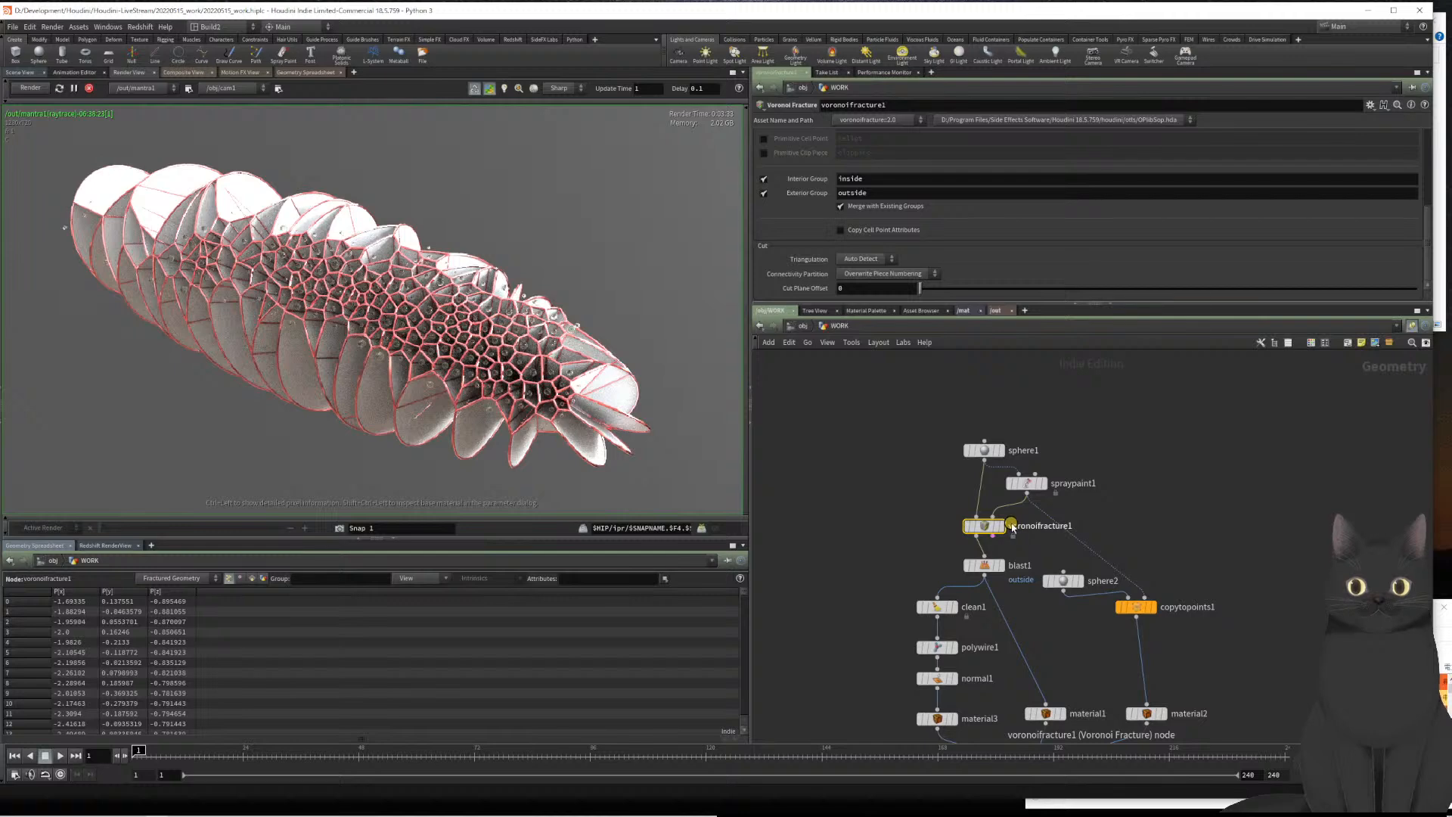
mouse_move(992, 522)
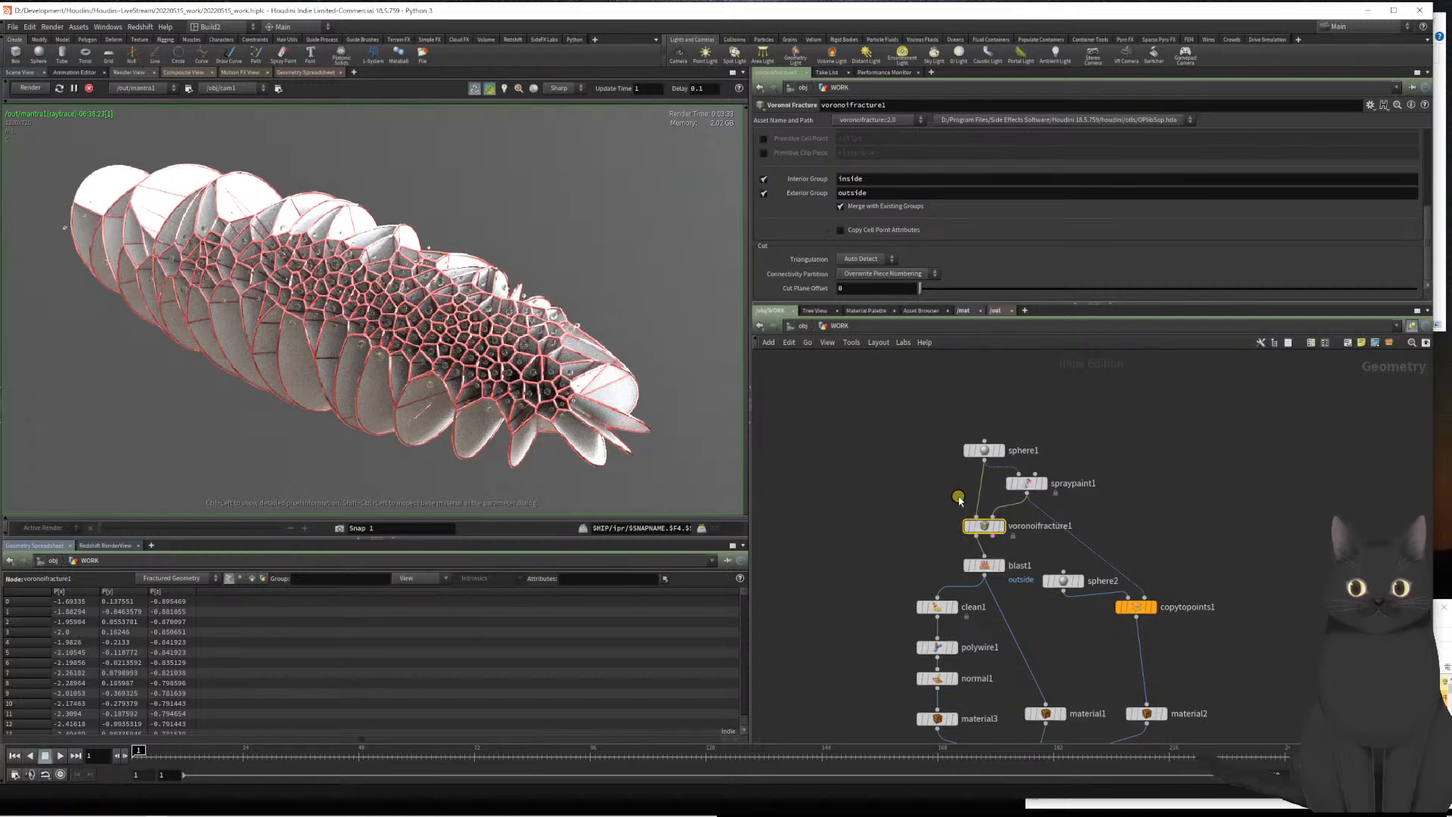
click(1027, 483)
key(h)
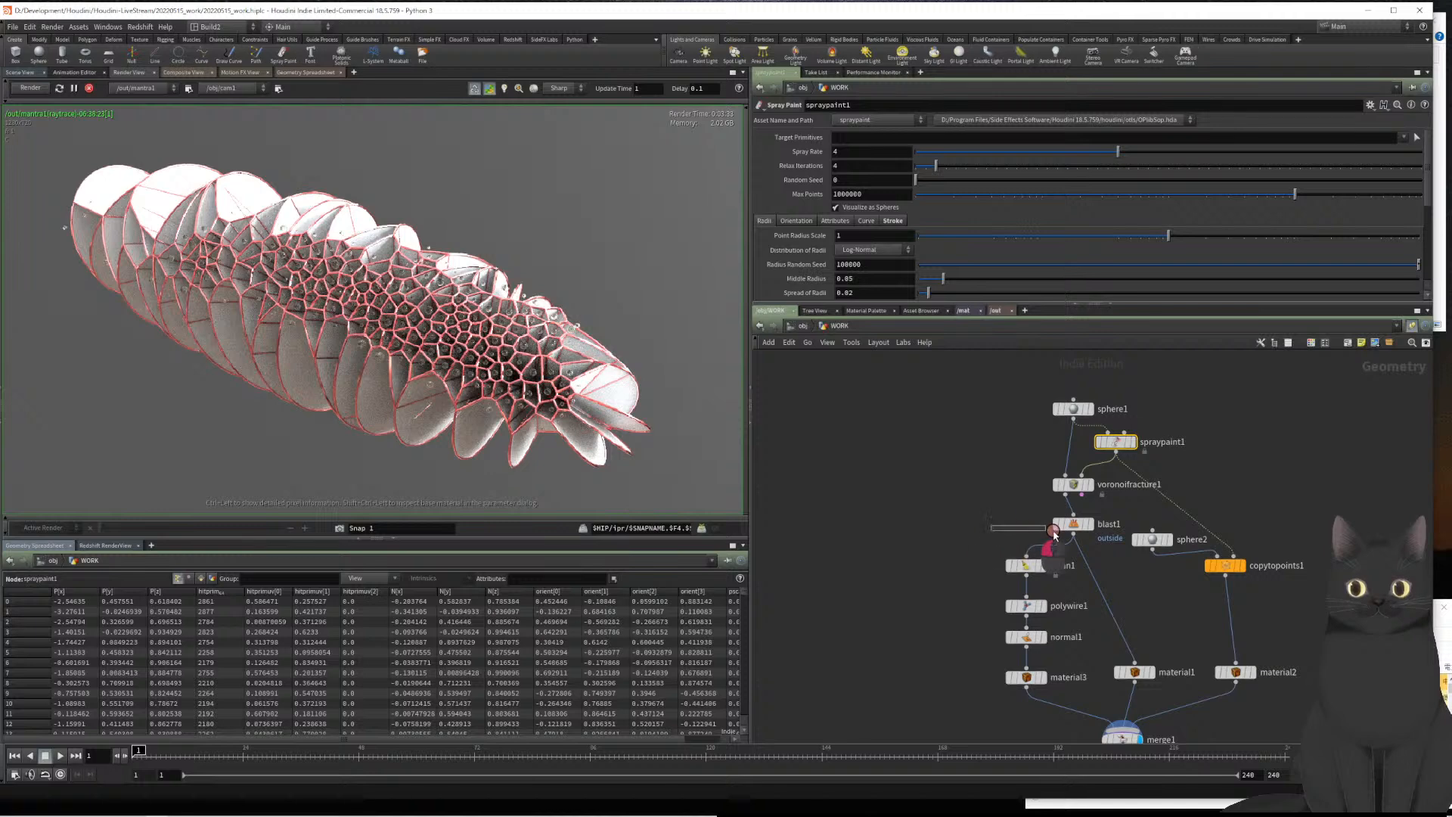
click(1089, 530)
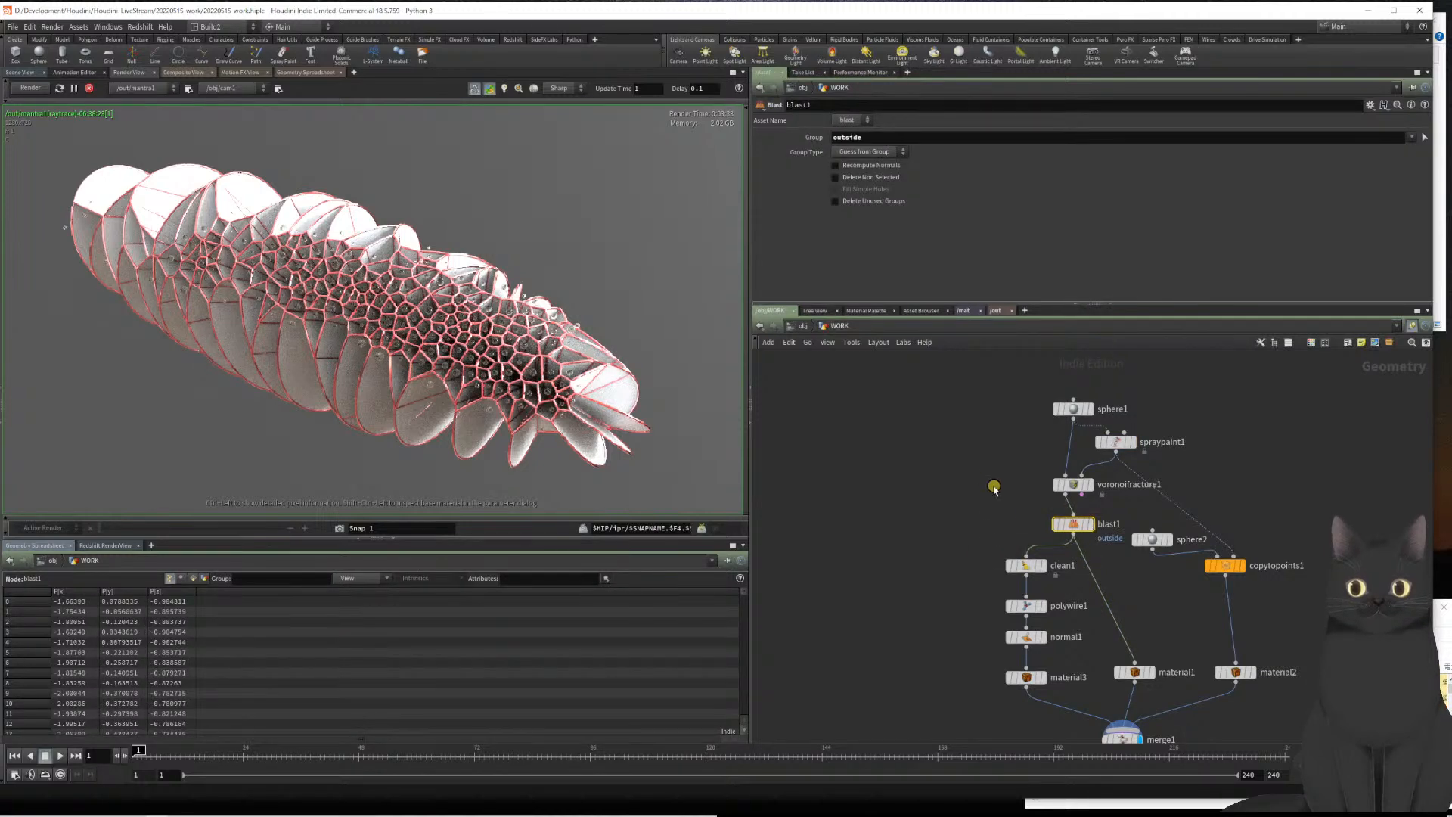
drag(992, 479, 1063, 505)
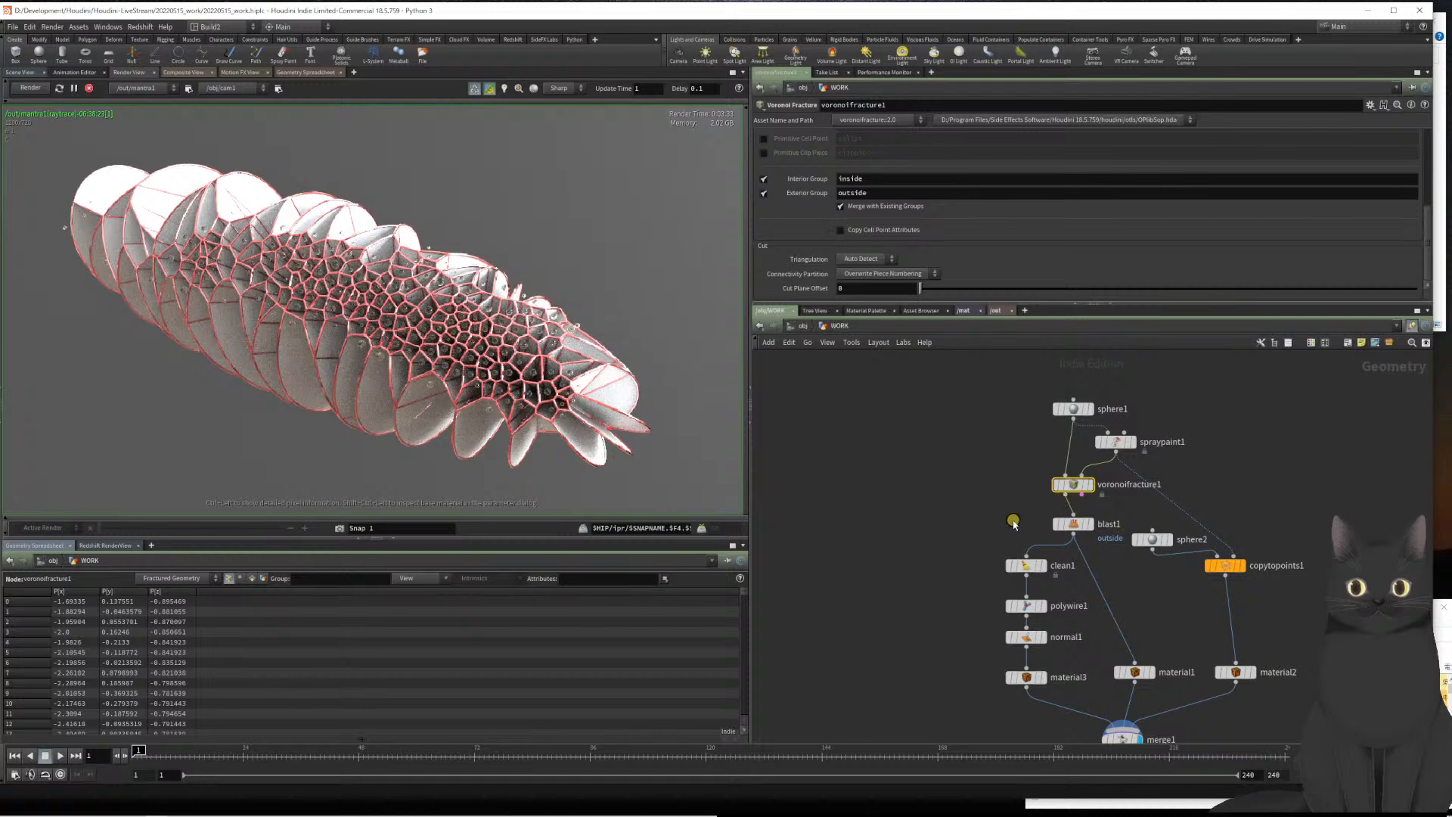
click(1075, 526)
drag(938, 567, 1044, 614)
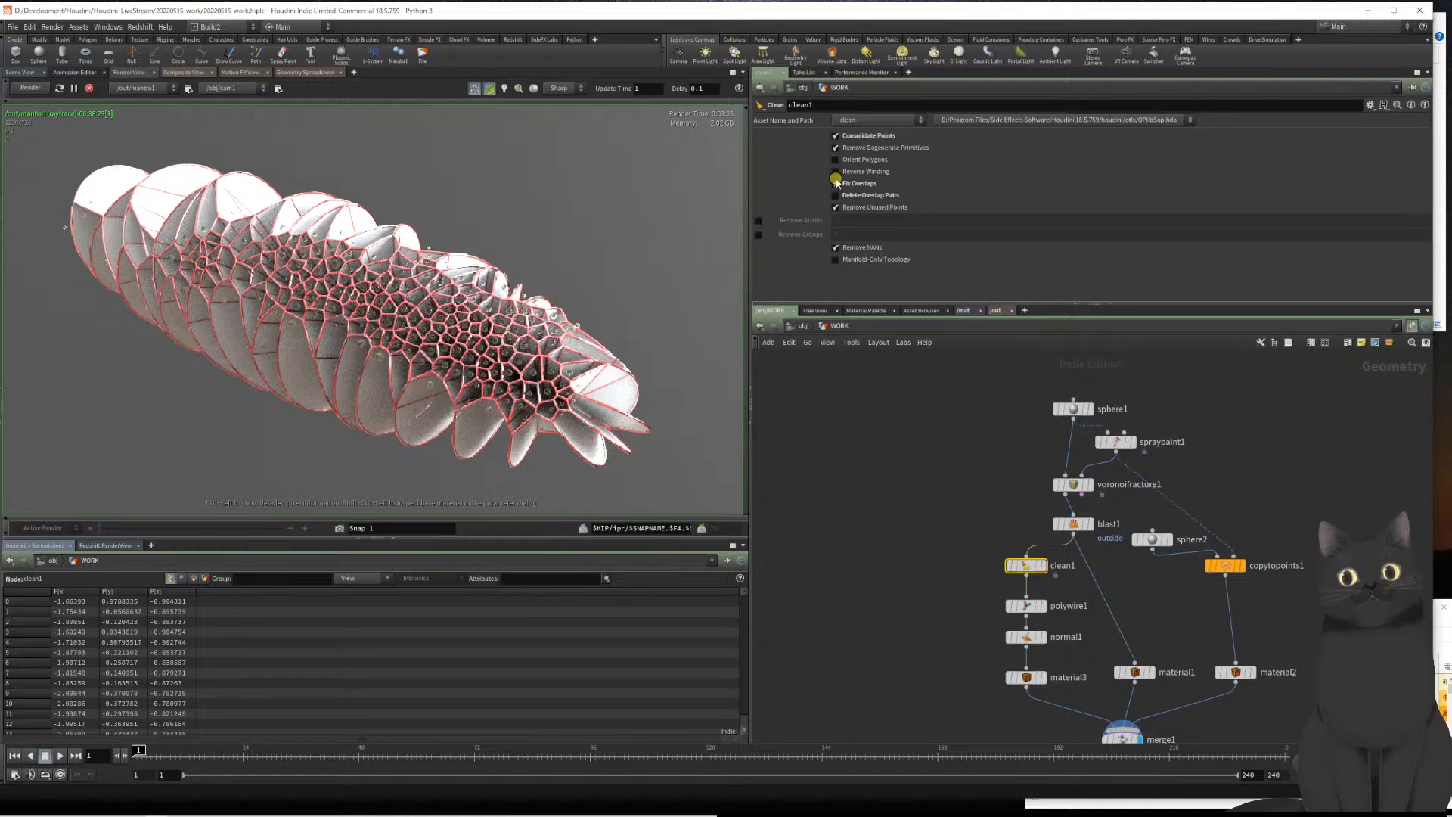
Stop the Mantra render and show the geometry in the 3D scene view
click(836, 182)
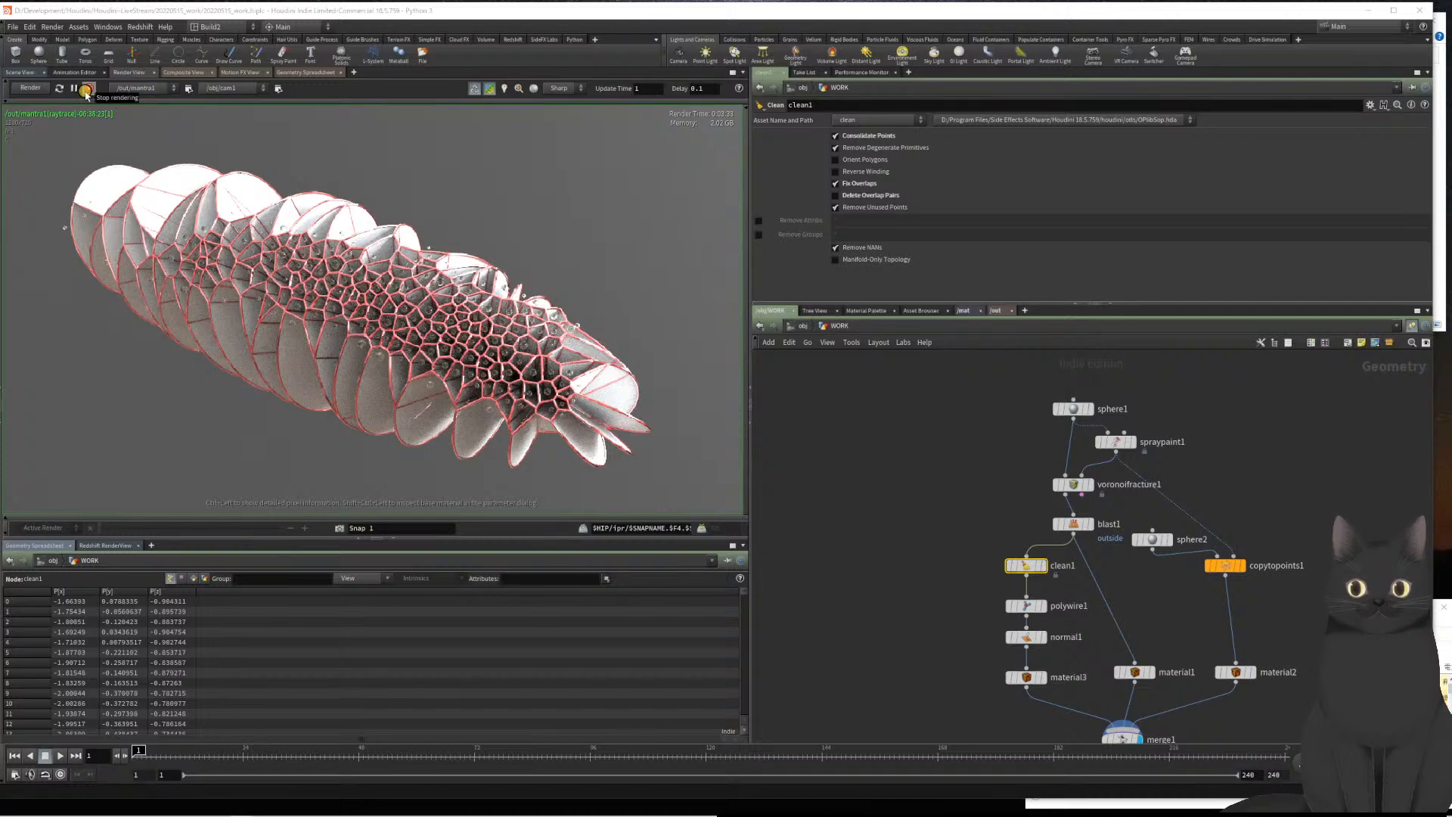
click(86, 91)
click(20, 72)
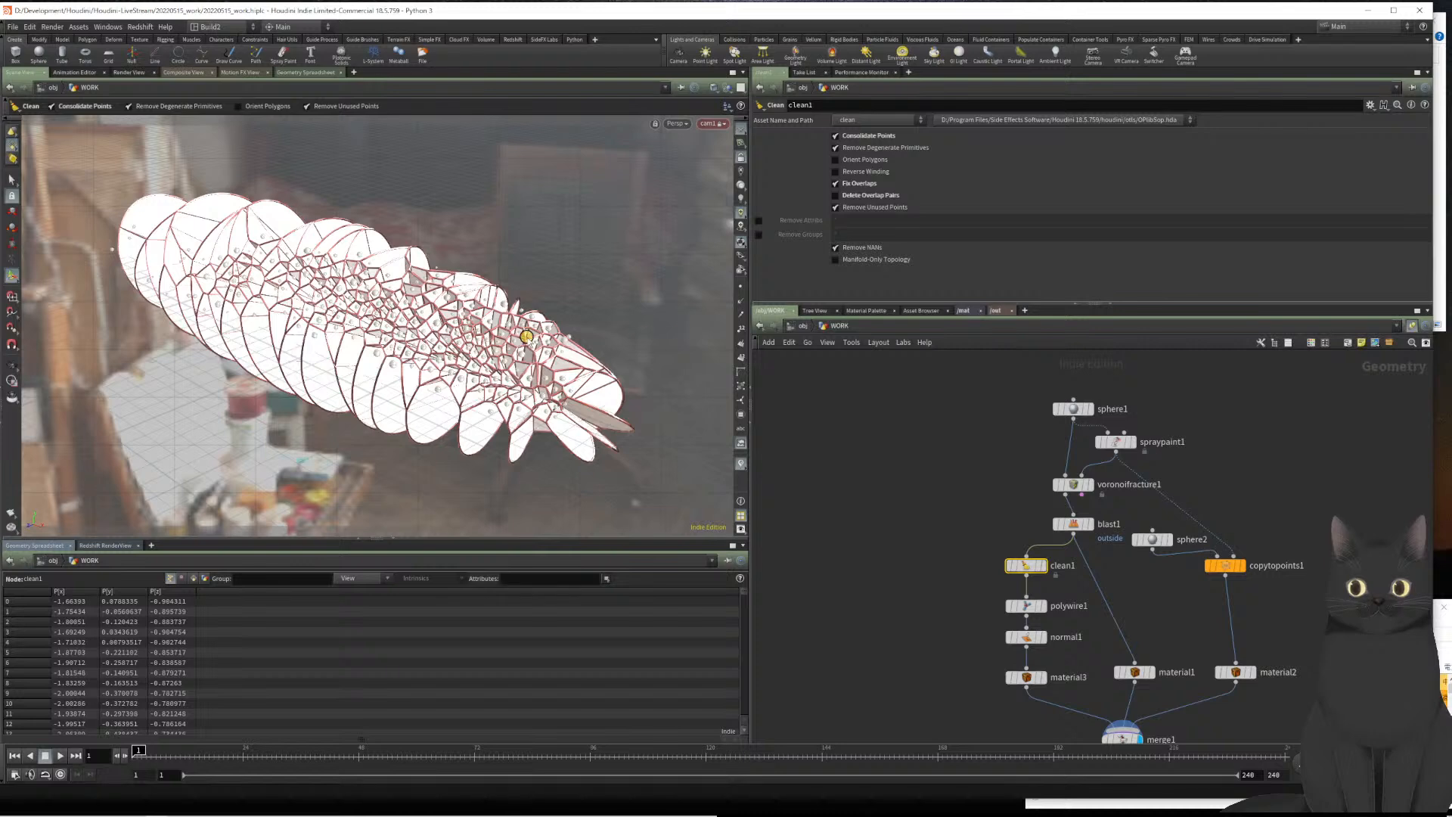
Toggle Fix Overlaps and Delete Overlap Pairs on clean1 and back to compare their effect on the wire mesh
middle_drag(882, 541, 841, 471)
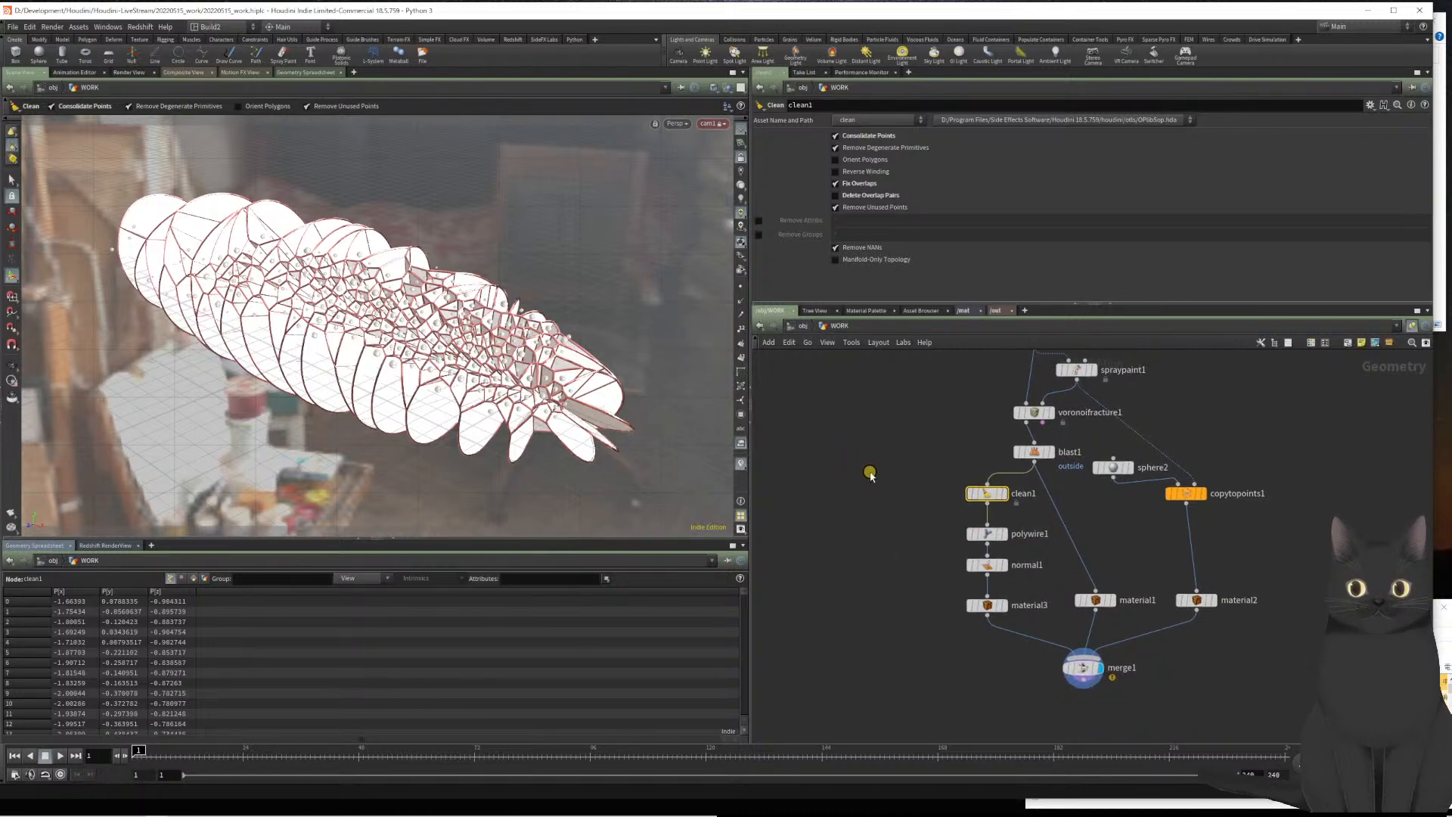
click(835, 184)
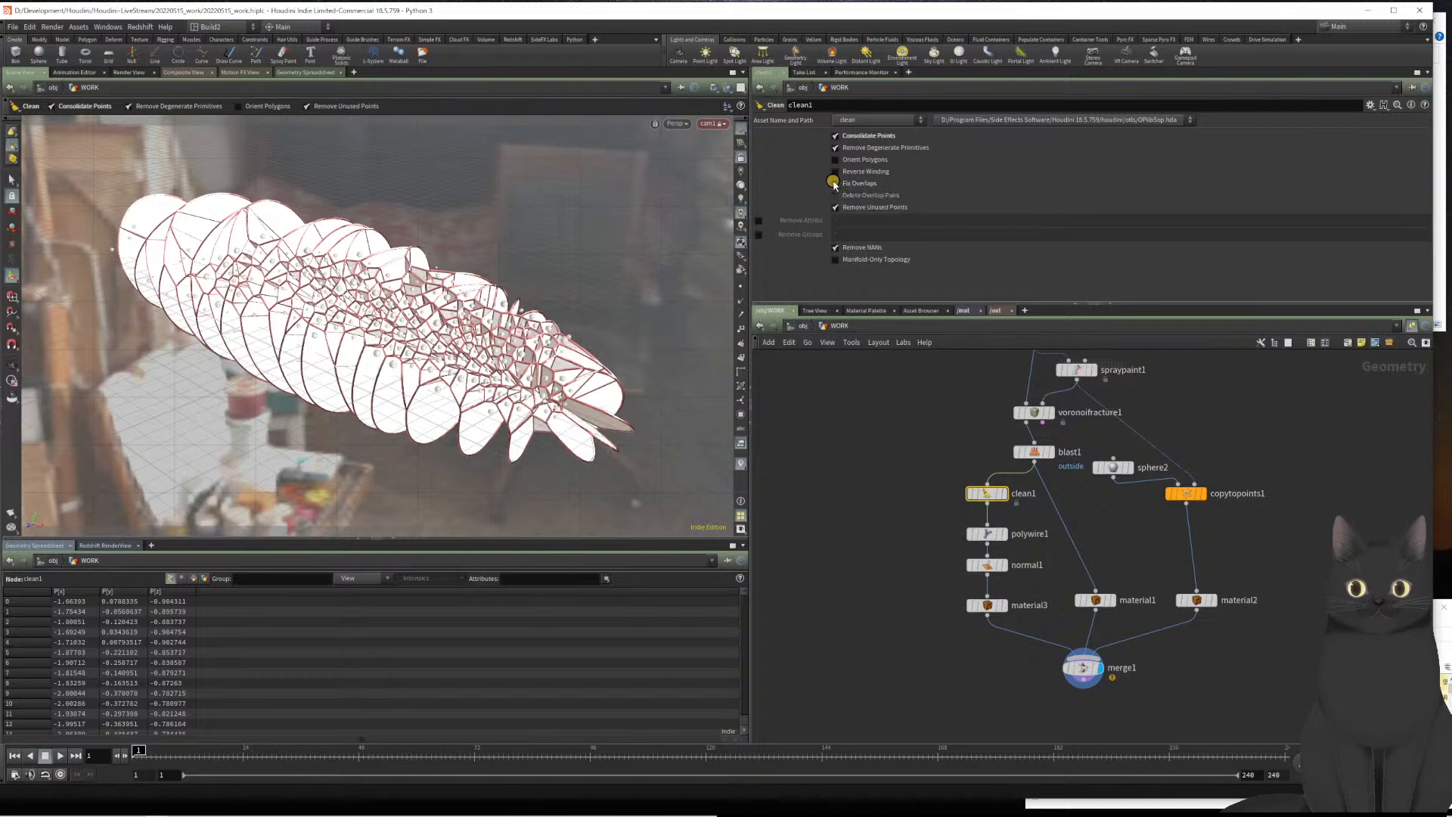
click(834, 185)
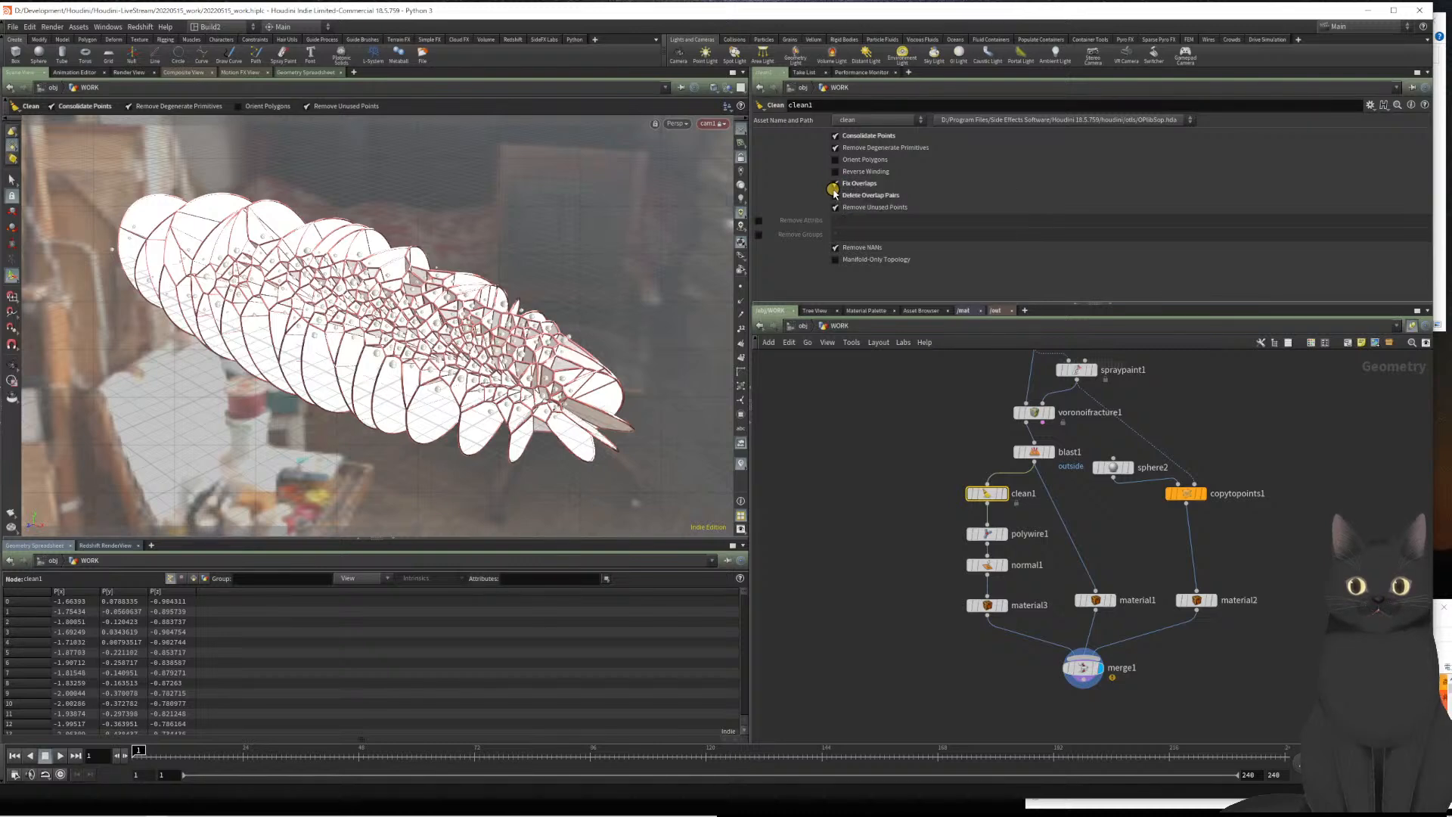
click(835, 195)
click(835, 194)
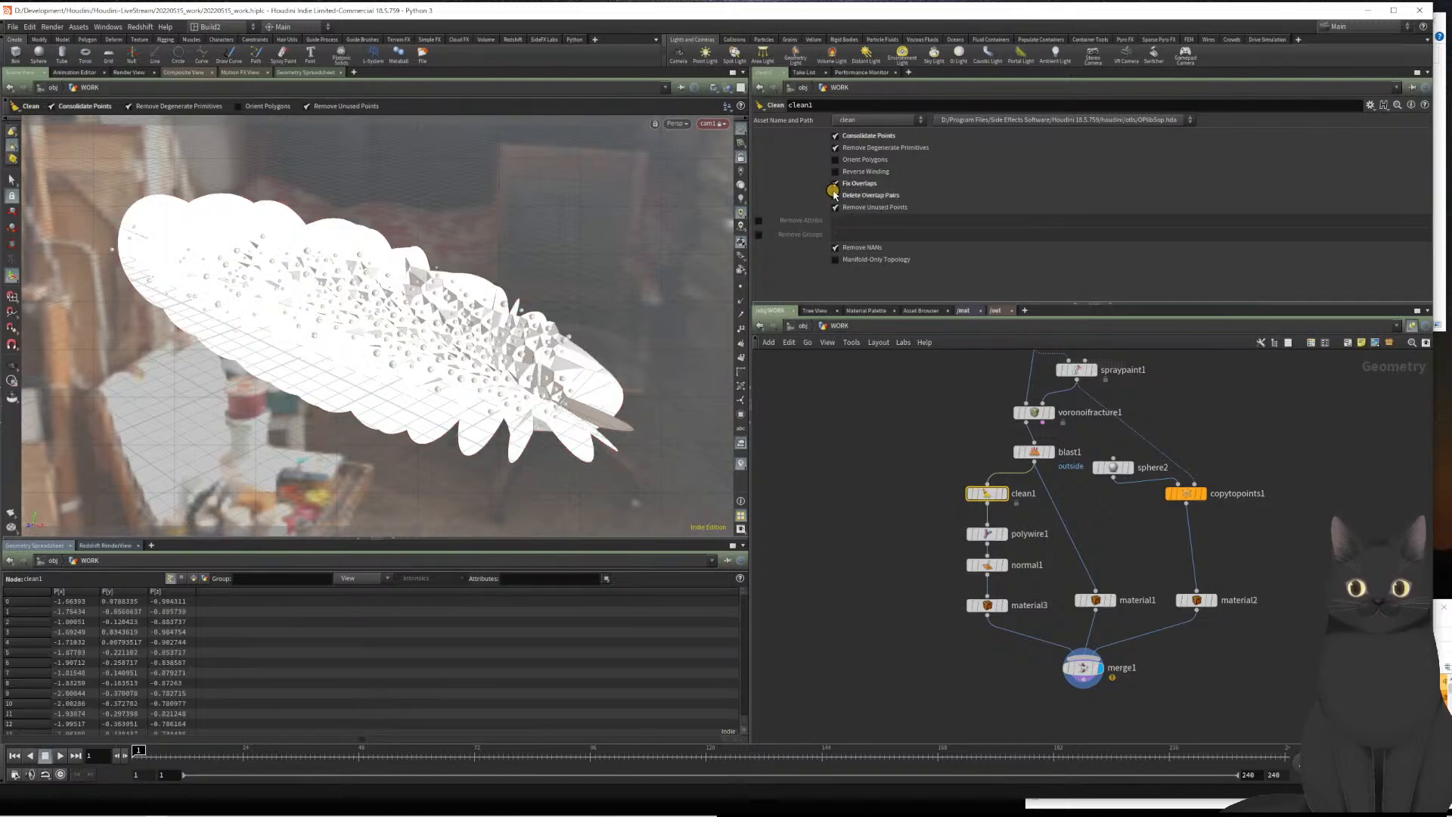
click(836, 194)
click(836, 195)
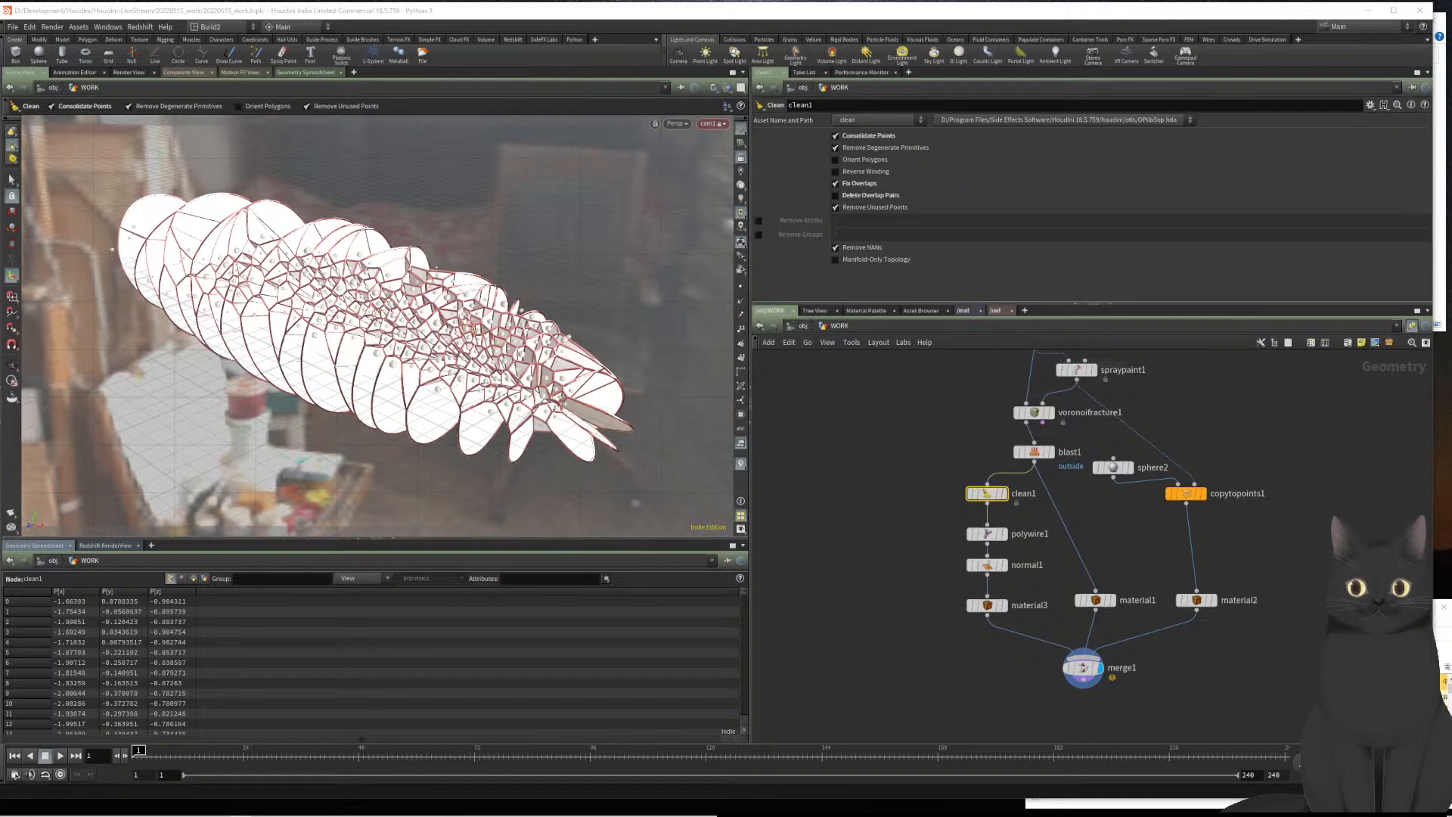
mouse_move(989, 498)
mouse_move(1031, 470)
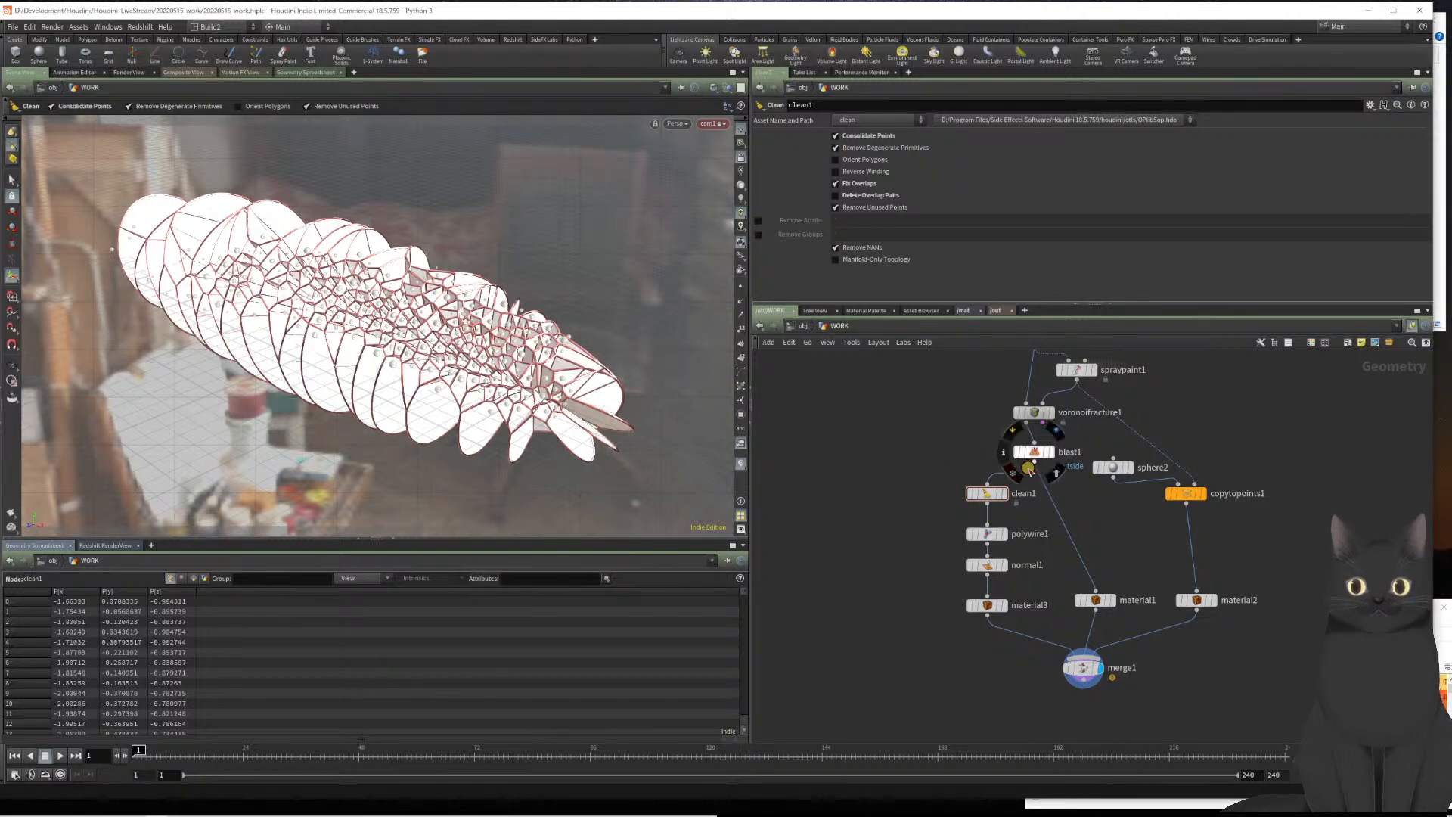
drag(1030, 471, 881, 464)
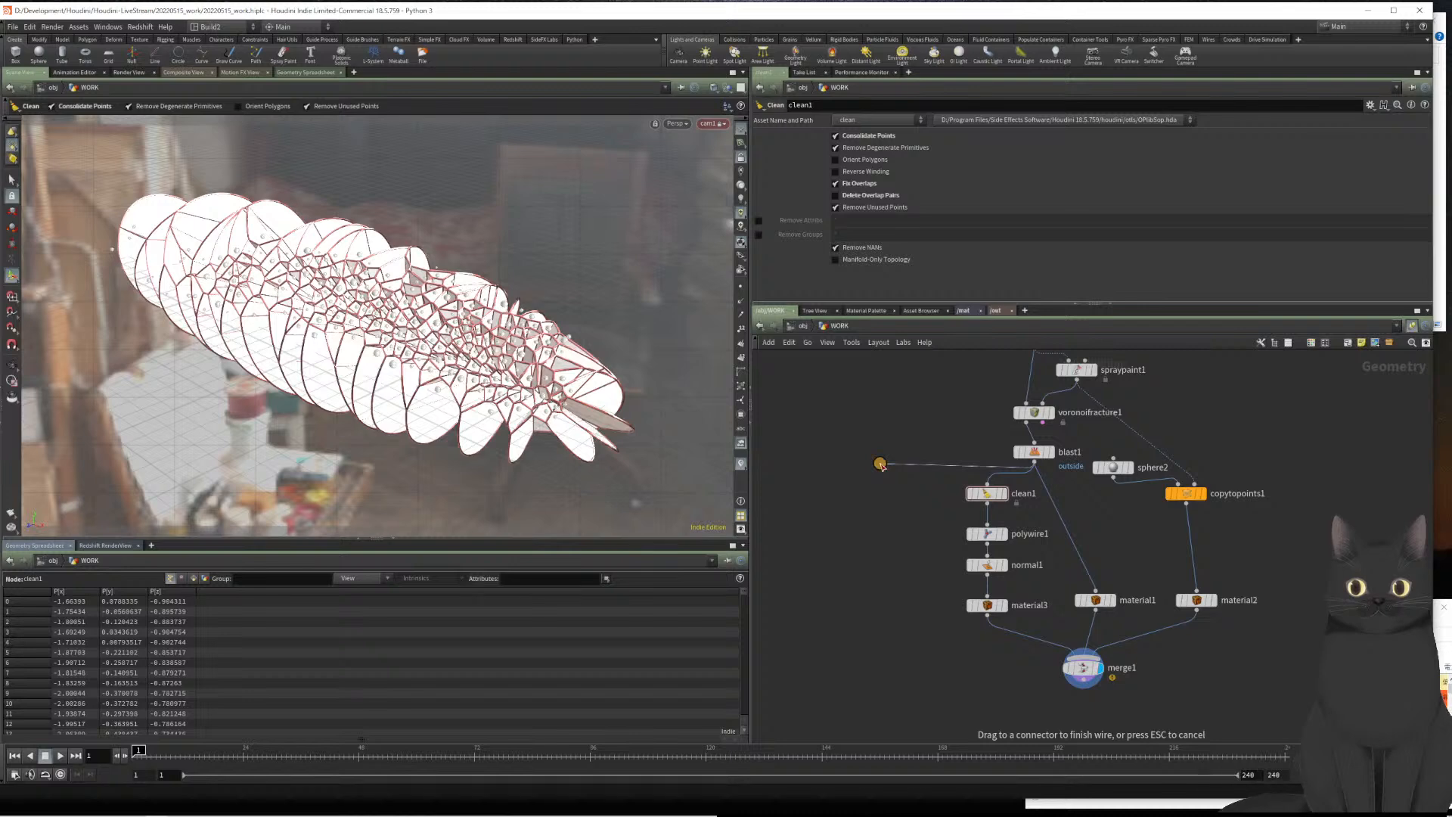
key(Tab)
text(fuse)
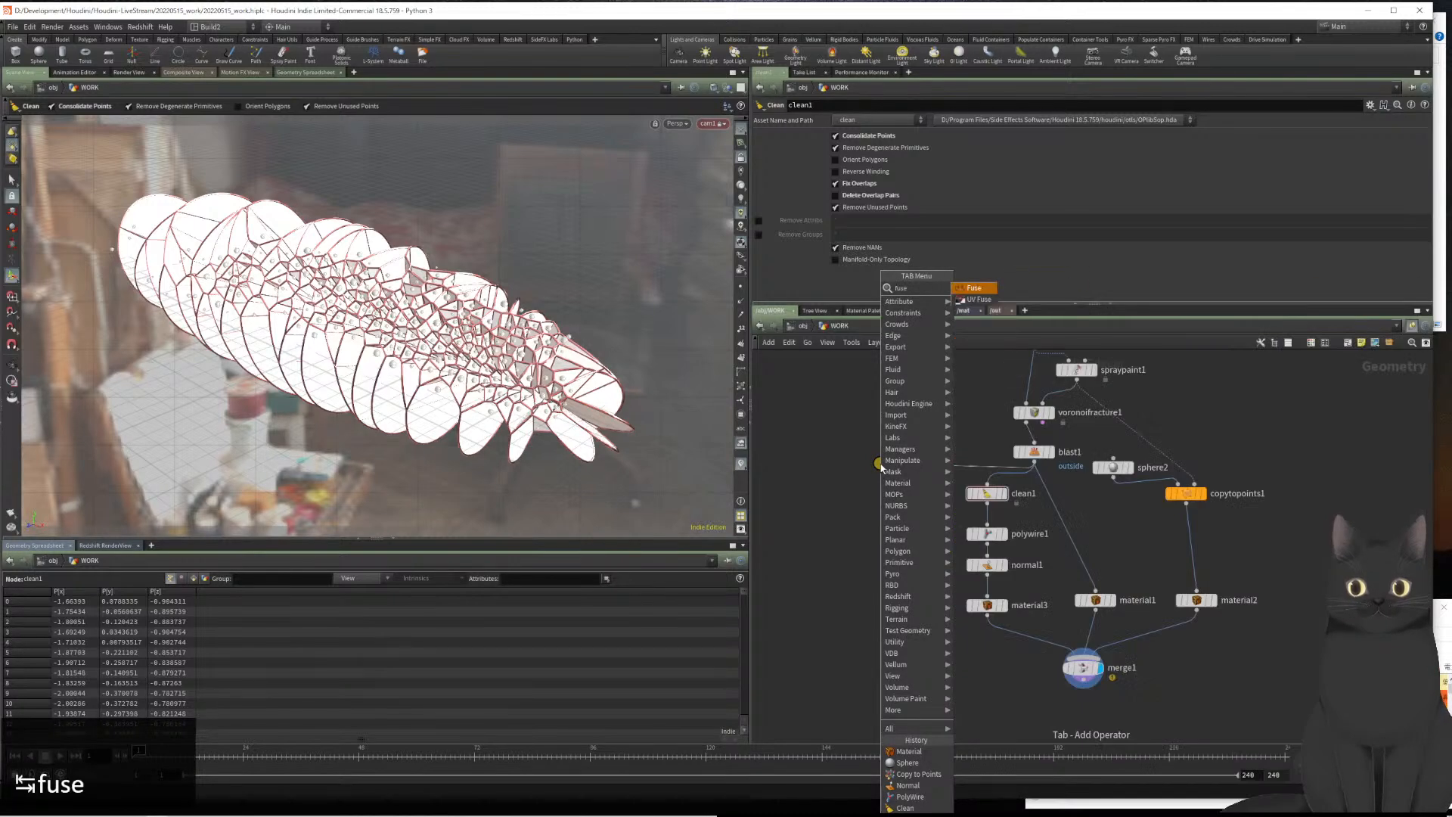
key(Escape)
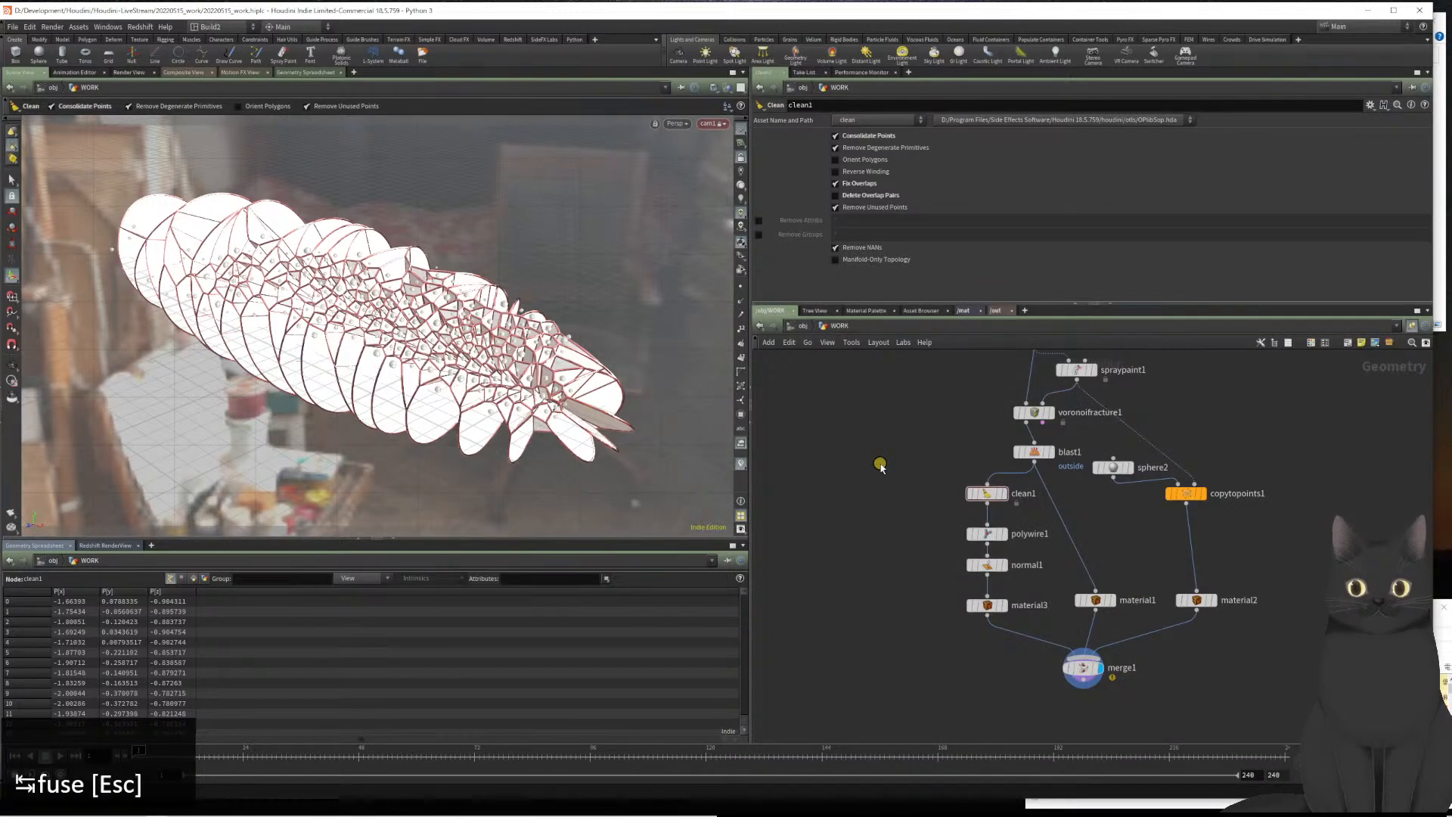
Display blast1 to check its geometry info and branch a Fuse node off its output
click(1050, 452)
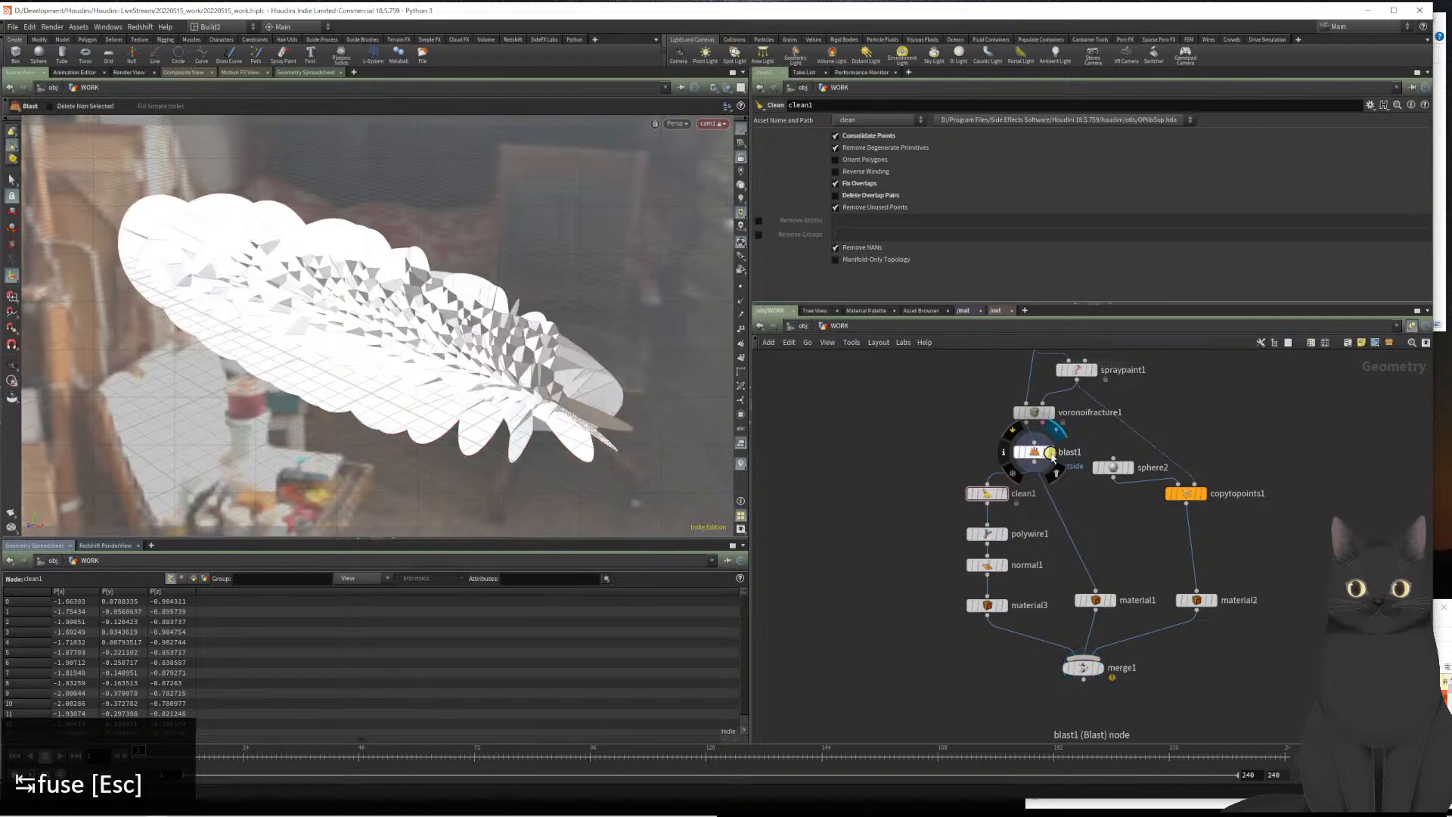
middle_click(1026, 454)
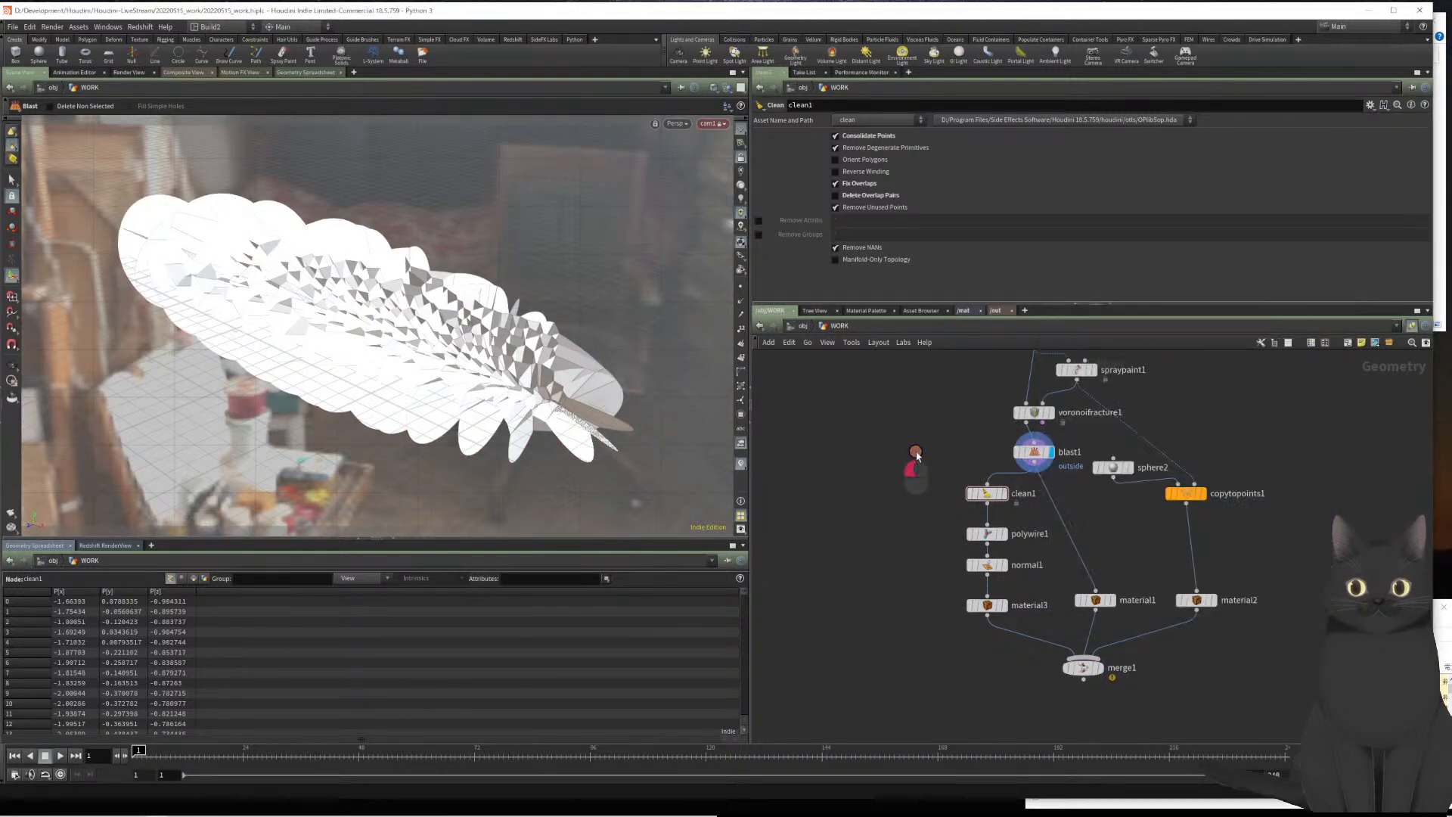
click(995, 457)
drag(1033, 462, 927, 464)
key(Tab)
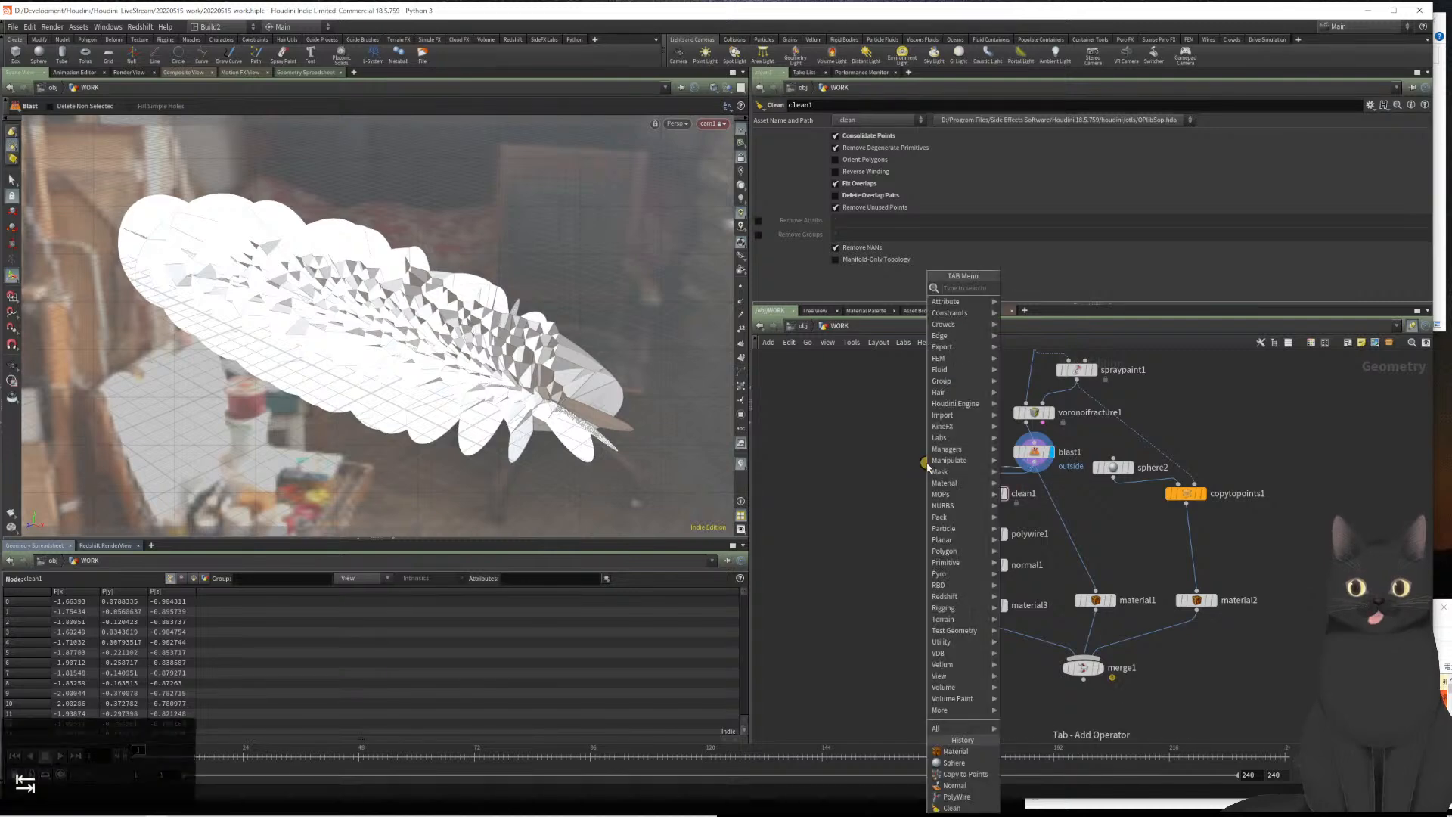
text(fuse)
key(Return)
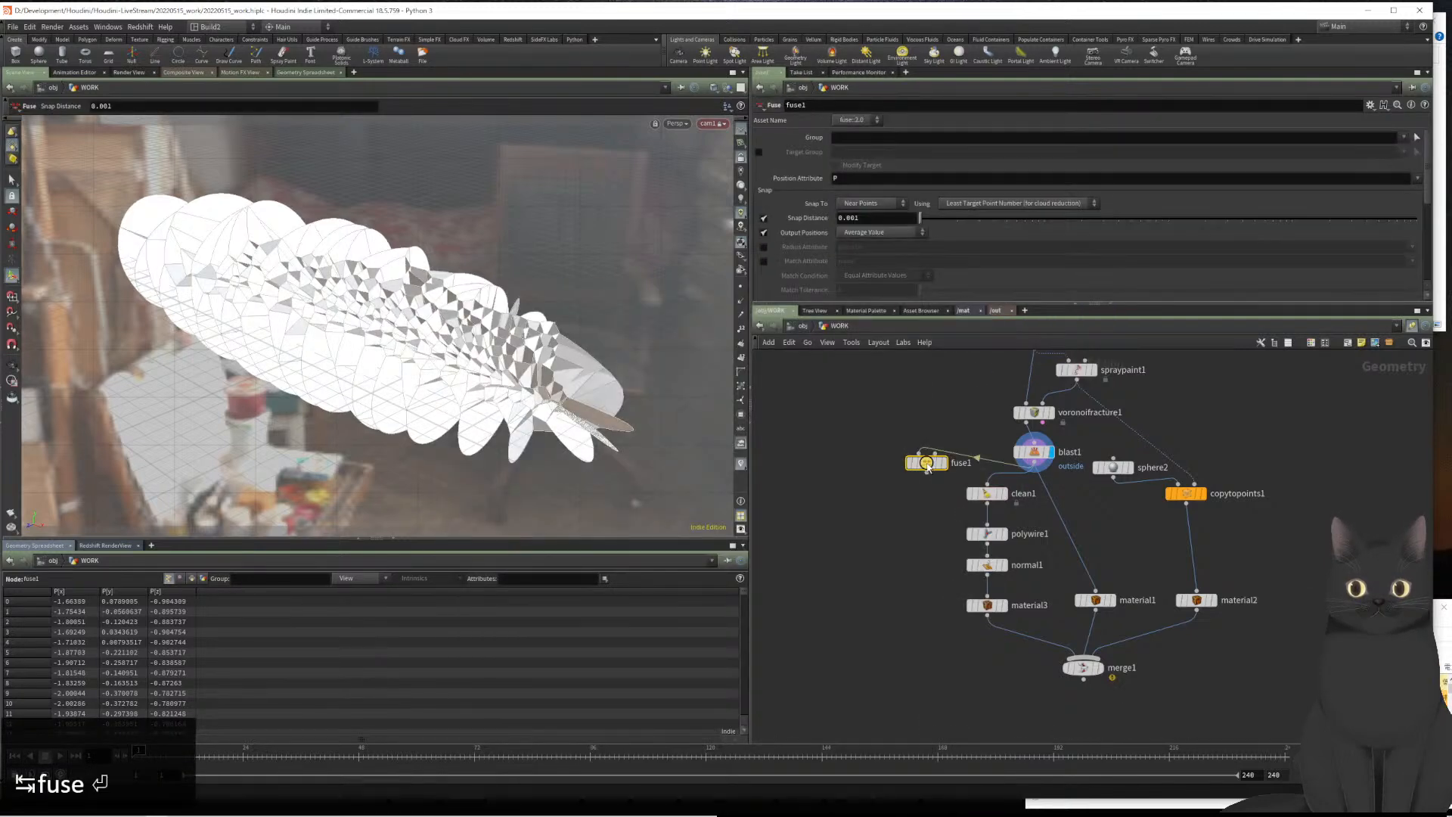
Display fuse1 and compare its geometry info and settings with those of clean1
key(r)
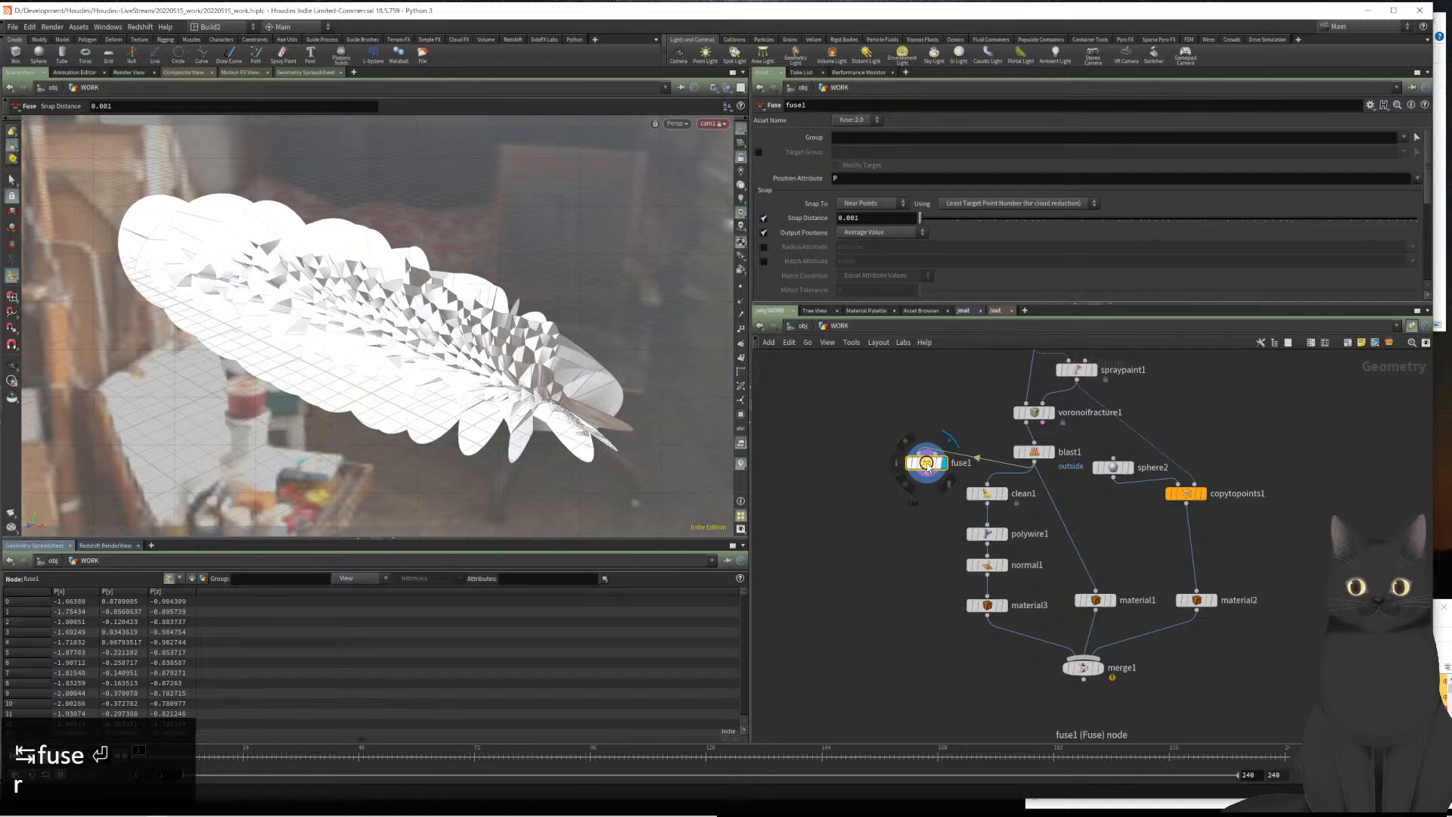
middle_click(928, 464)
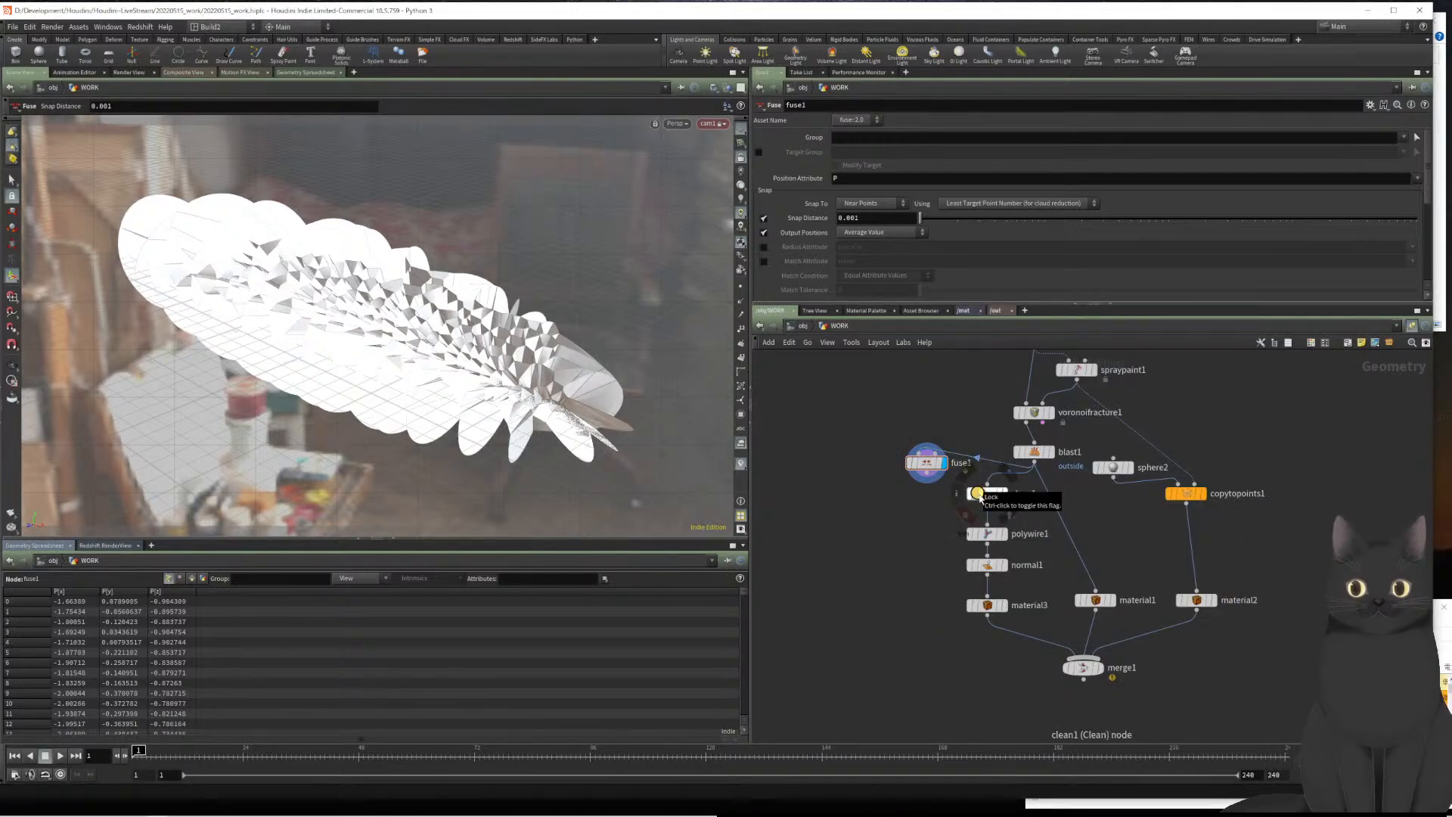
middle_click(989, 499)
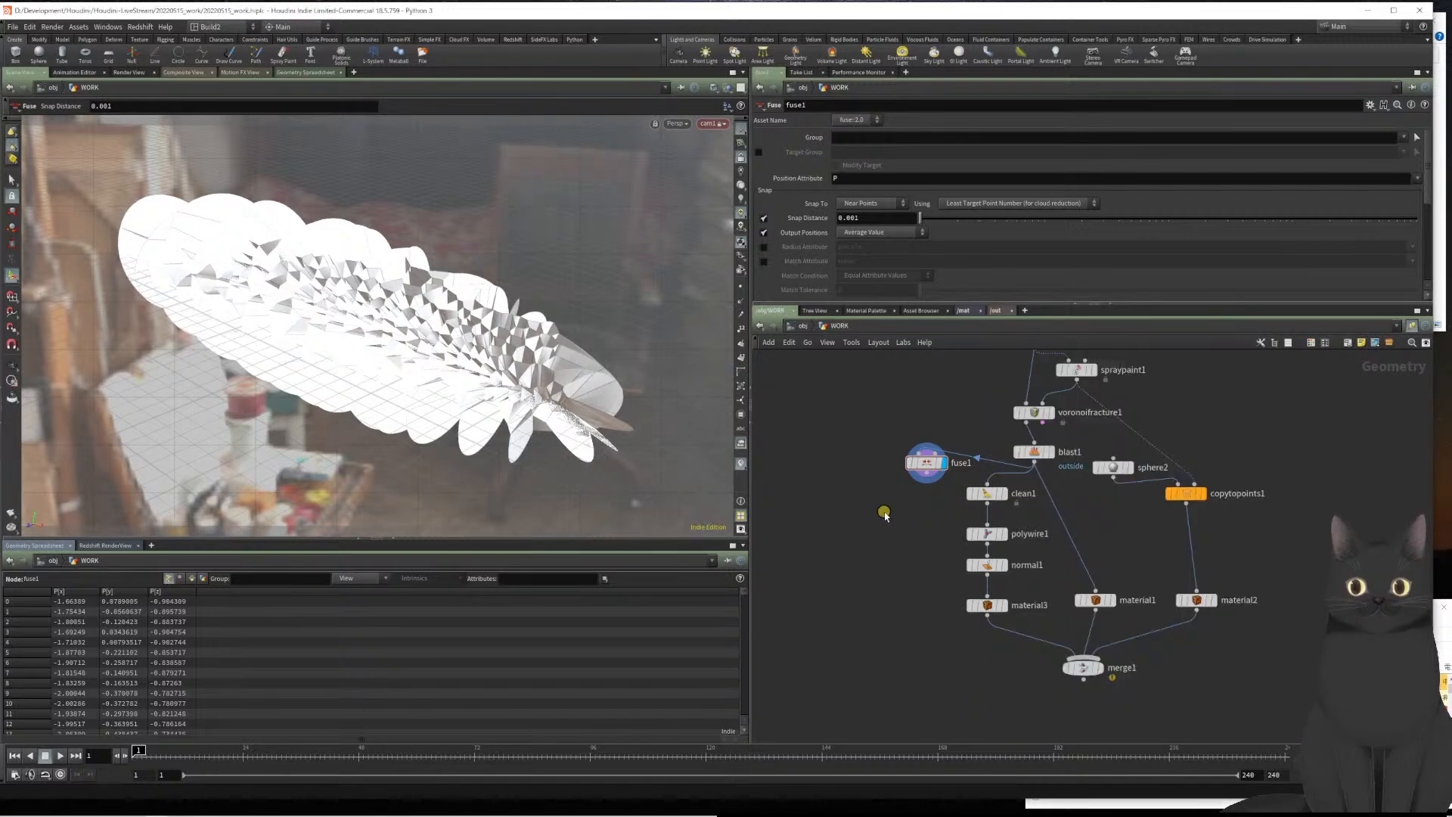
click(997, 491)
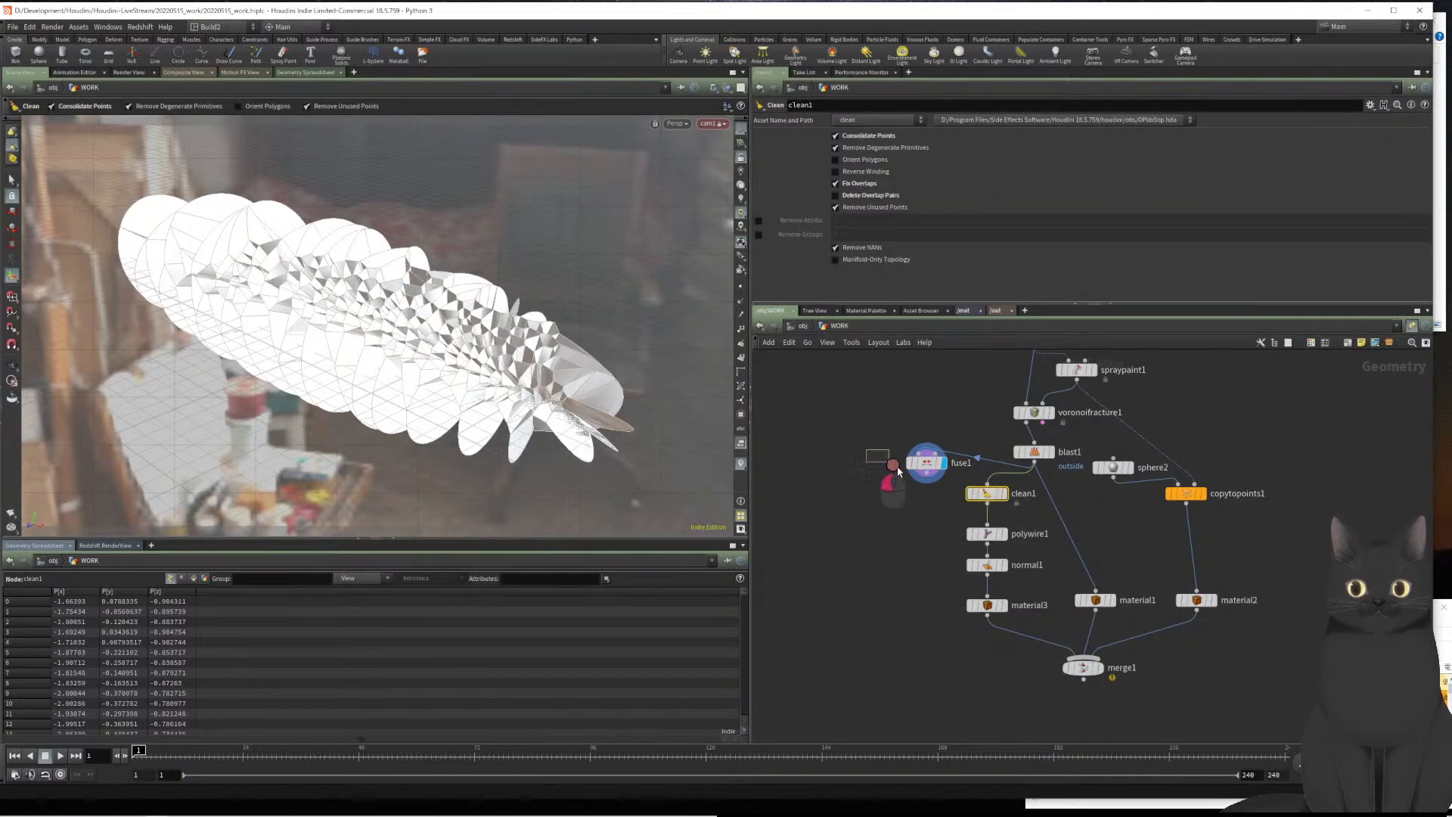
click(924, 464)
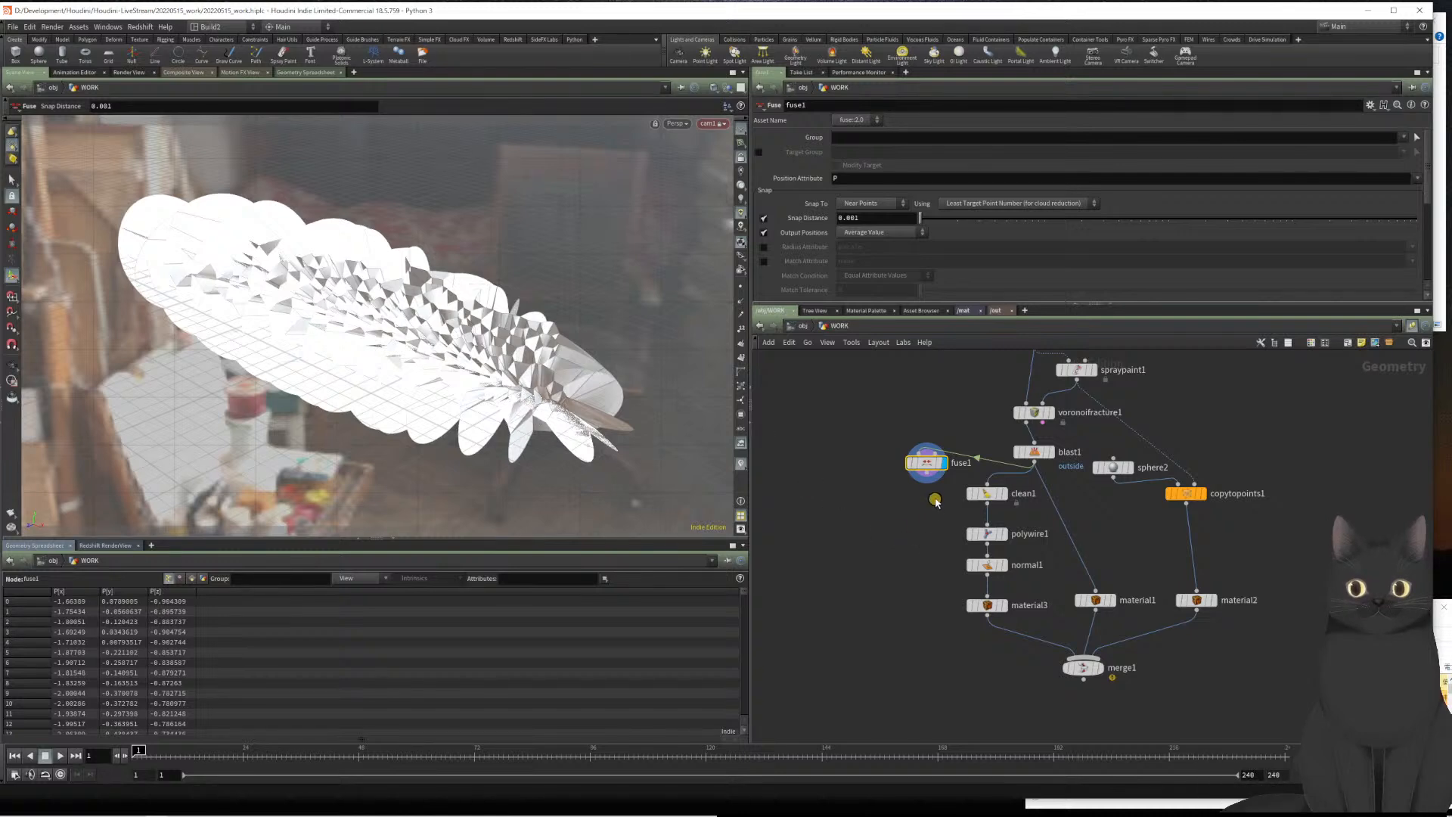
Wire fuse1 into polywire1 in place of clean1 and display the merge1 result
drag(927, 481, 956, 519)
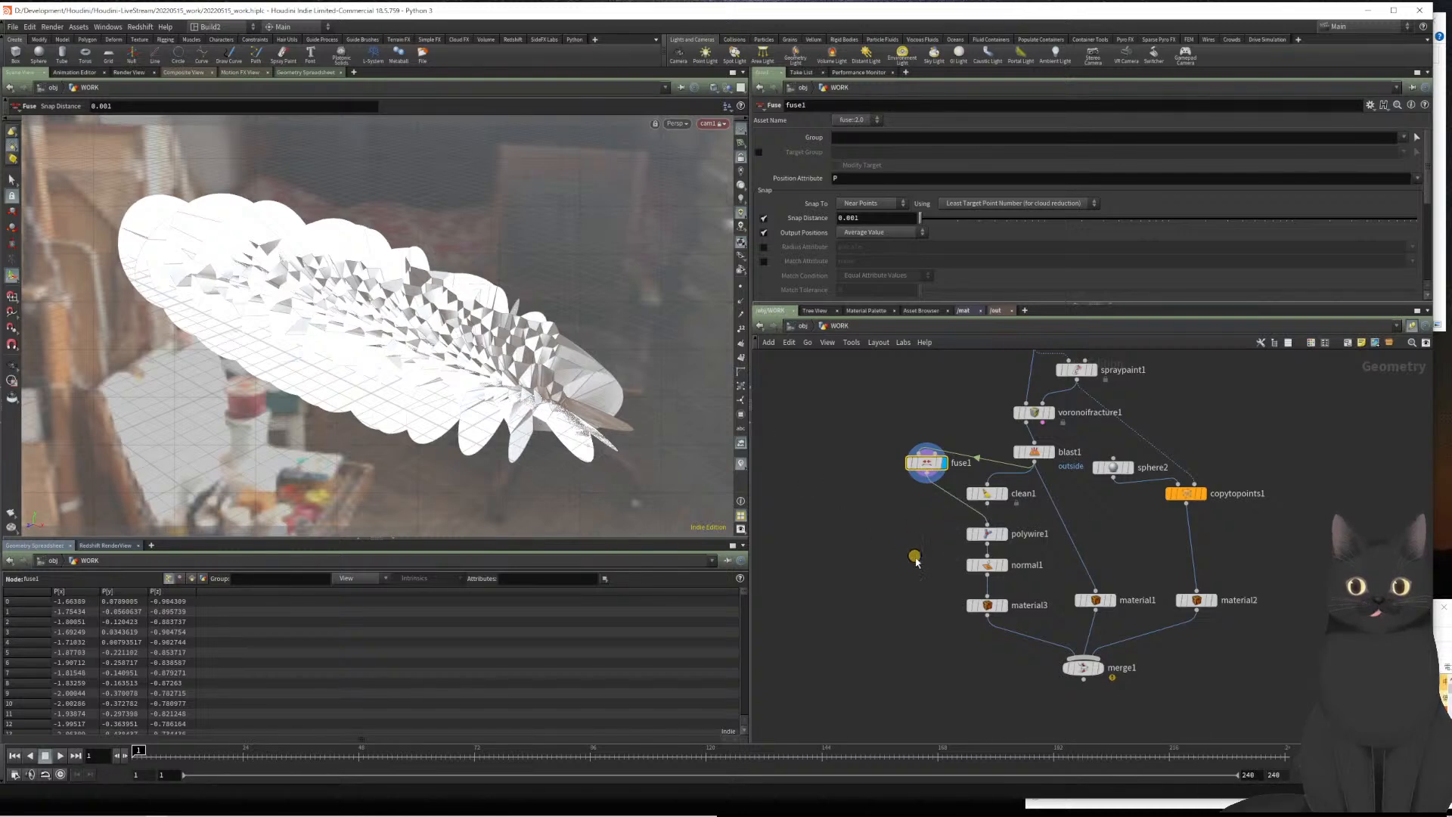
click(1098, 667)
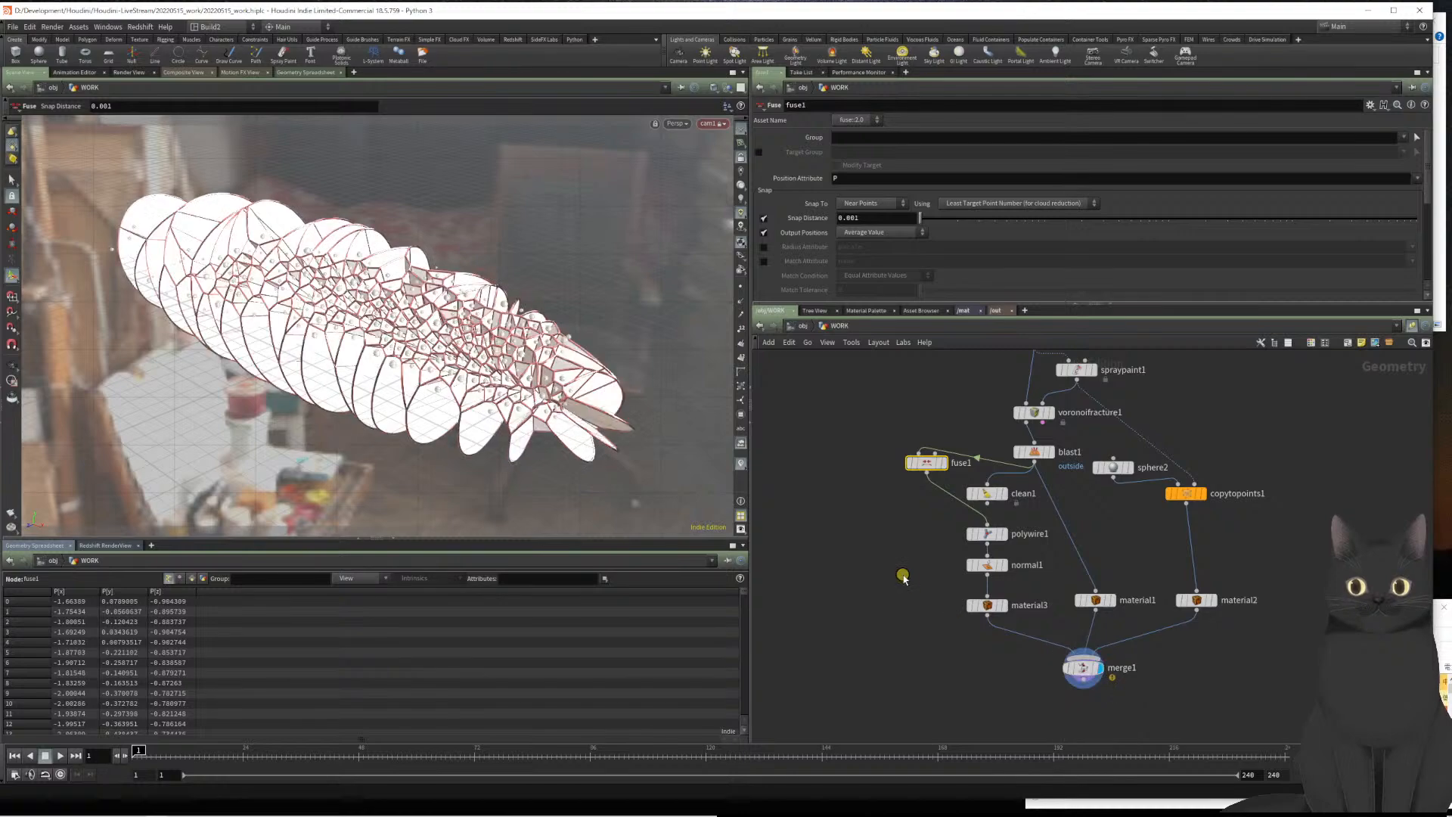
mouse_move(509, 403)
alt+mouse_down()
mouse_move(509, 509)
mouse_move(578, 406)
mouse_move(568, 390)
mouse_move(517, 395)
alt+mouse_up()
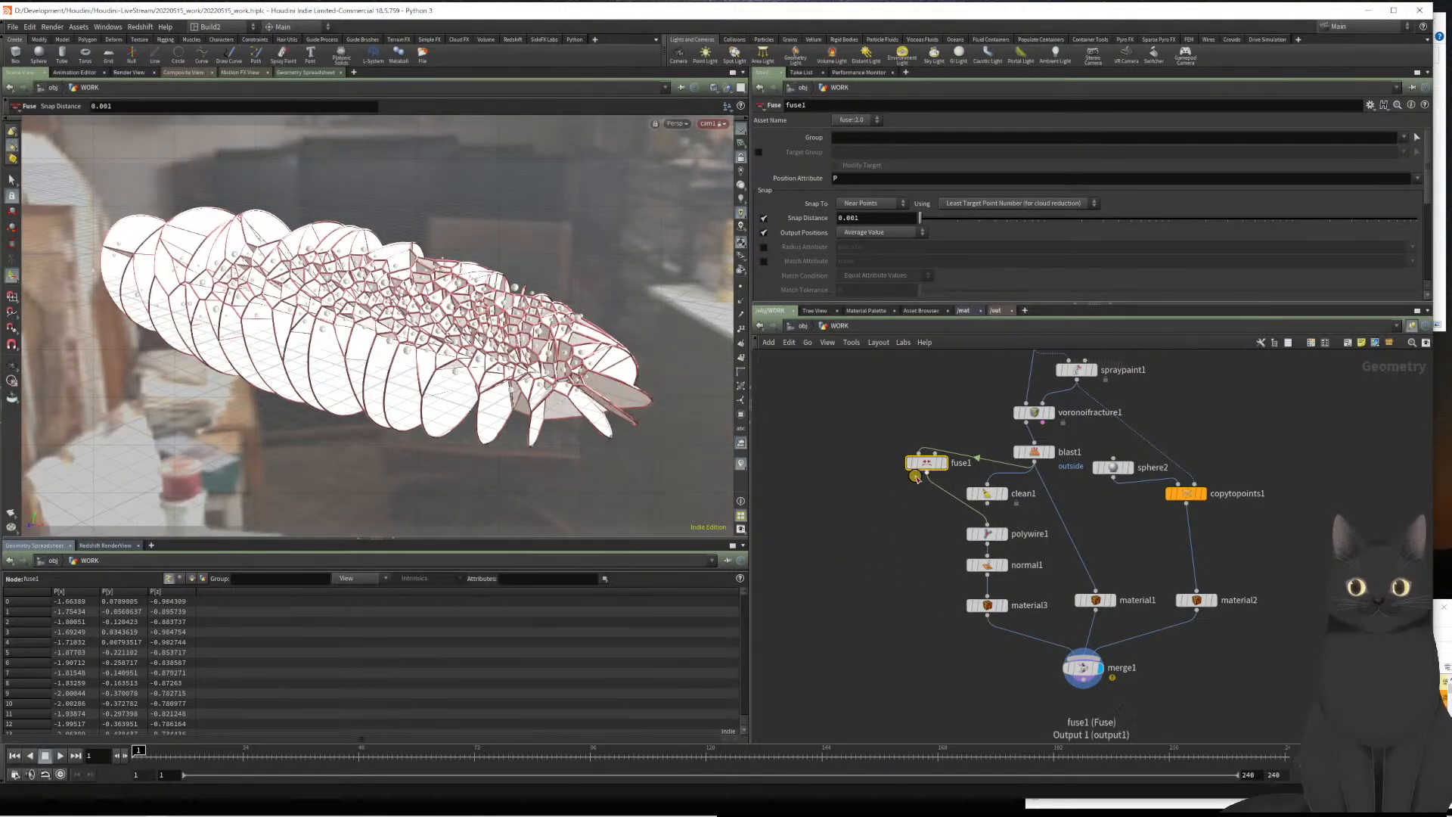
Move fuse1 level with clean1 and reconnect clean1's output to polywire1
mouse_move(917, 461)
drag(917, 462, 904, 484)
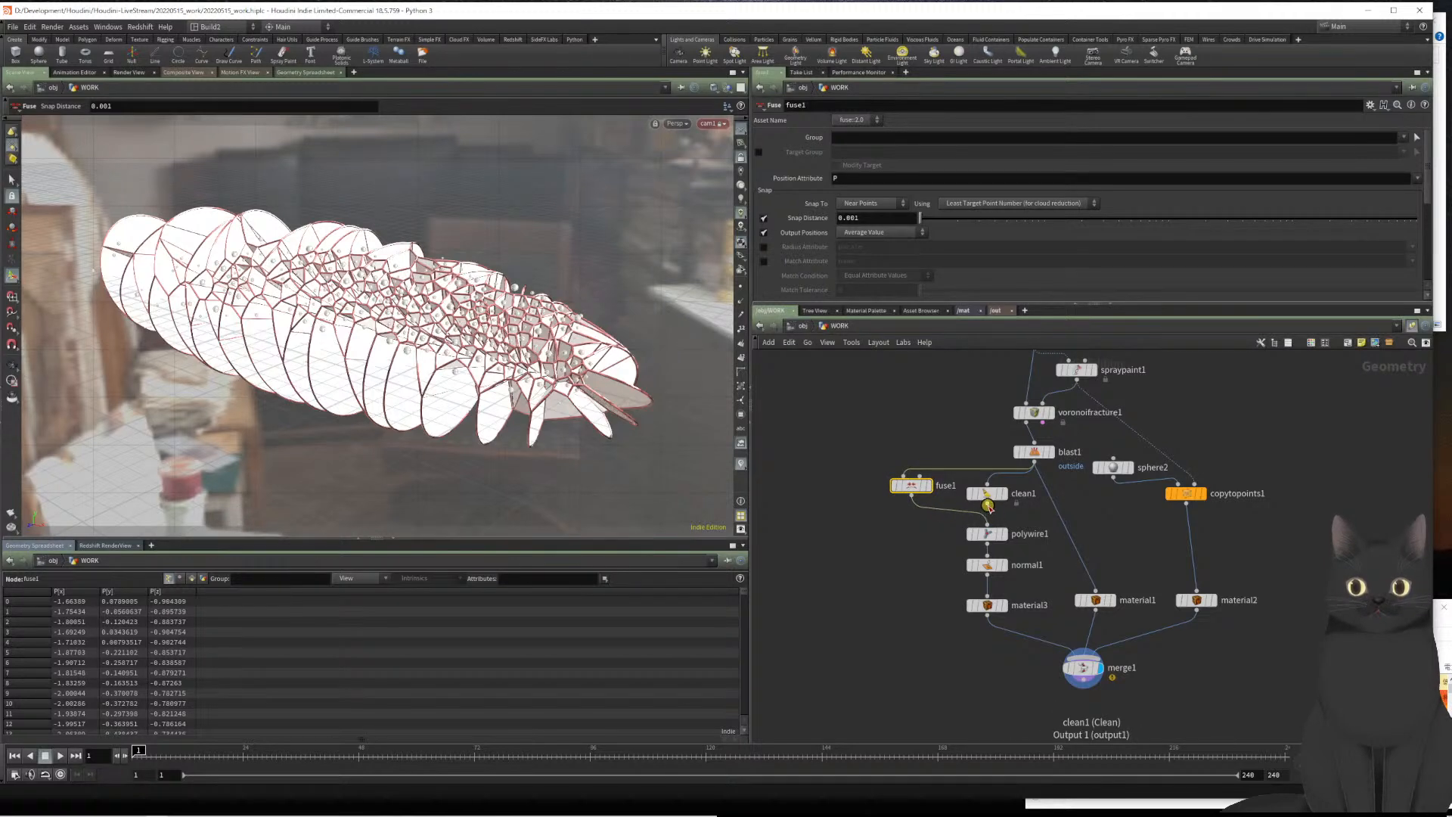
drag(988, 505, 986, 528)
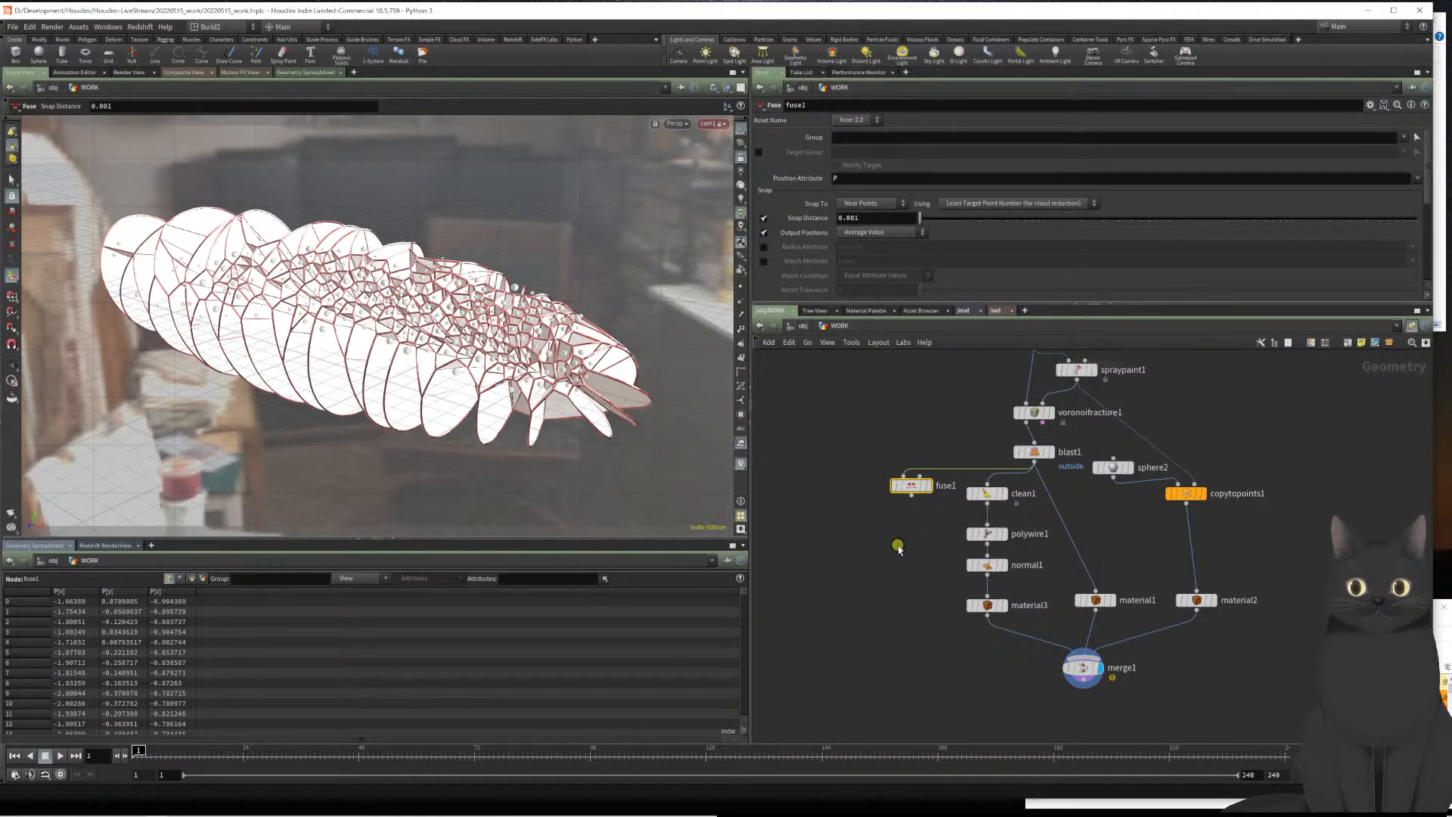
Swap polywire1's input back to fuse1 while comparing the wires in a close-up of the mesh
alt+right_drag(410, 341, 703, 324)
alt+middle_drag(703, 324, 649, 377)
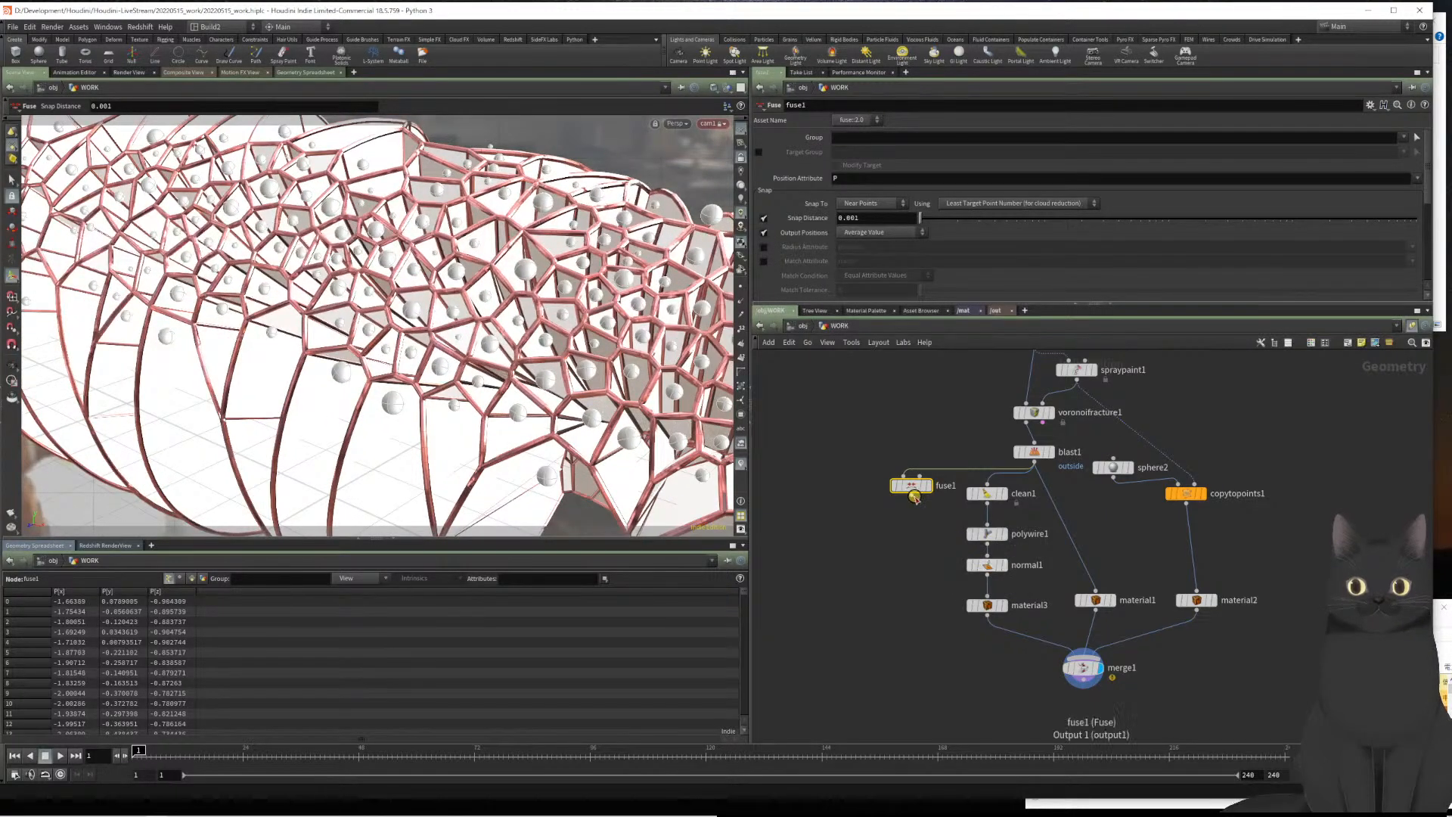
drag(909, 497, 988, 522)
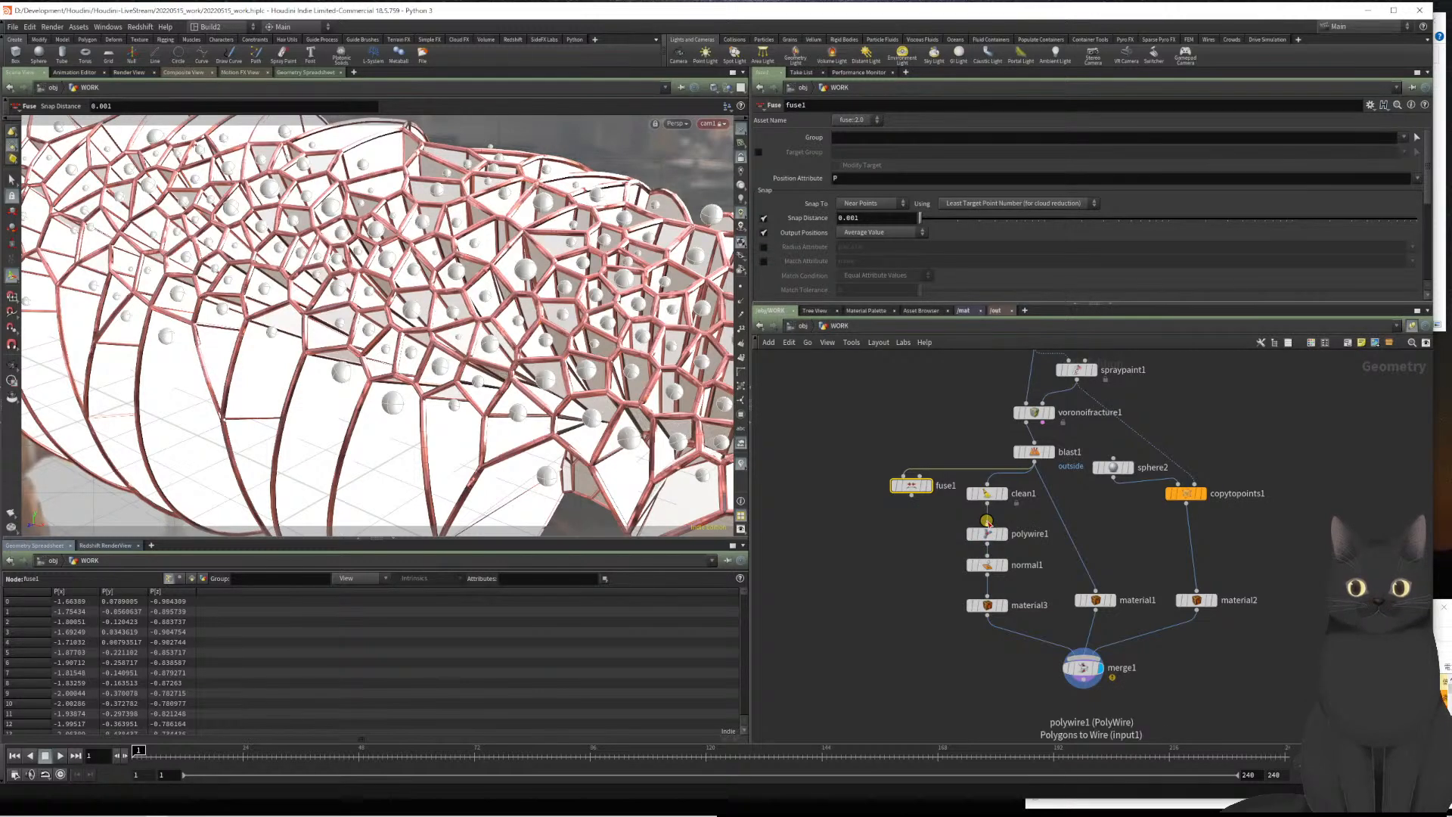
drag(911, 496, 952, 513)
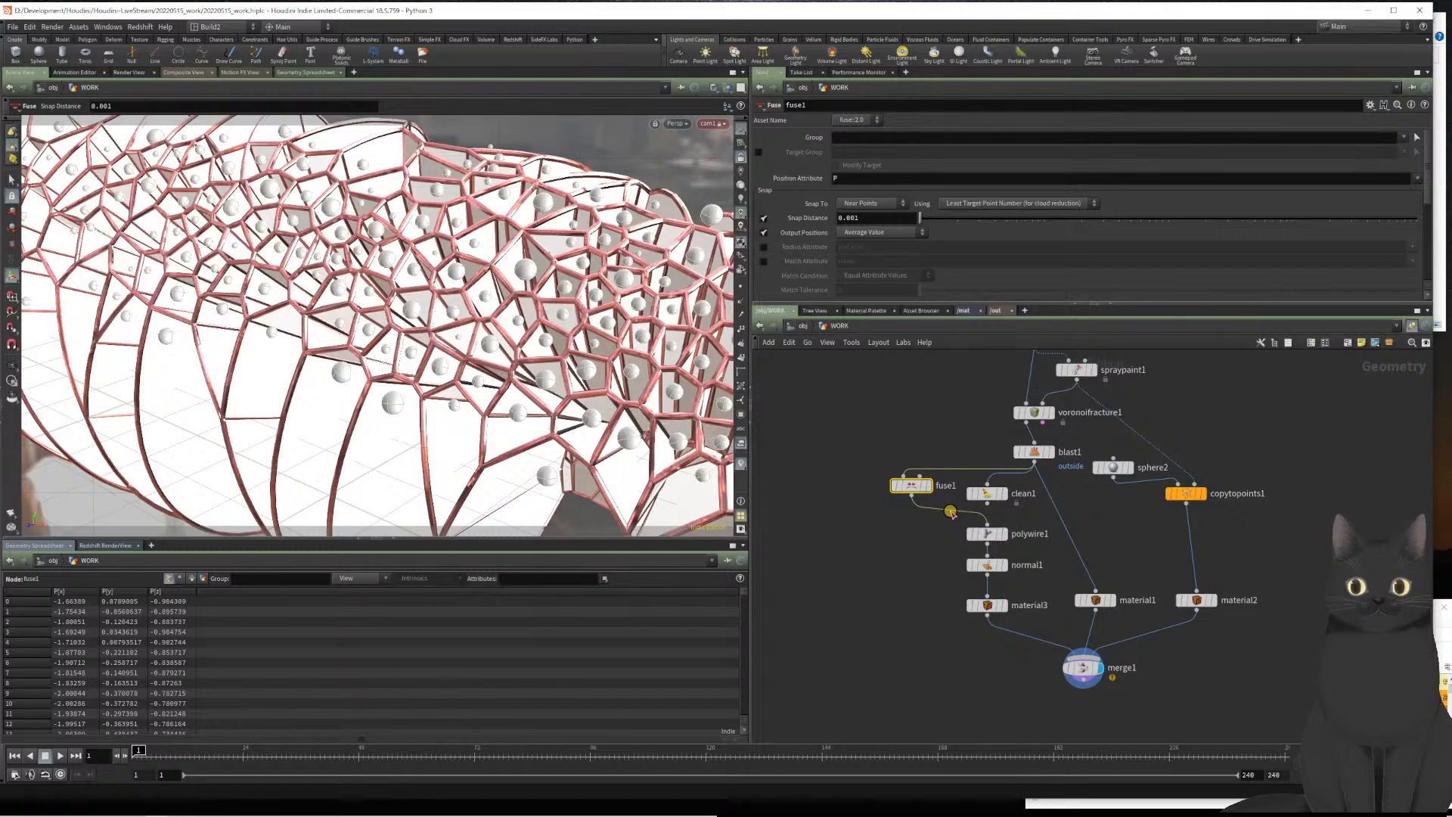
Examine the settings of blast1 and clean1, including clean1's Fix Overlaps option
key(Escape)
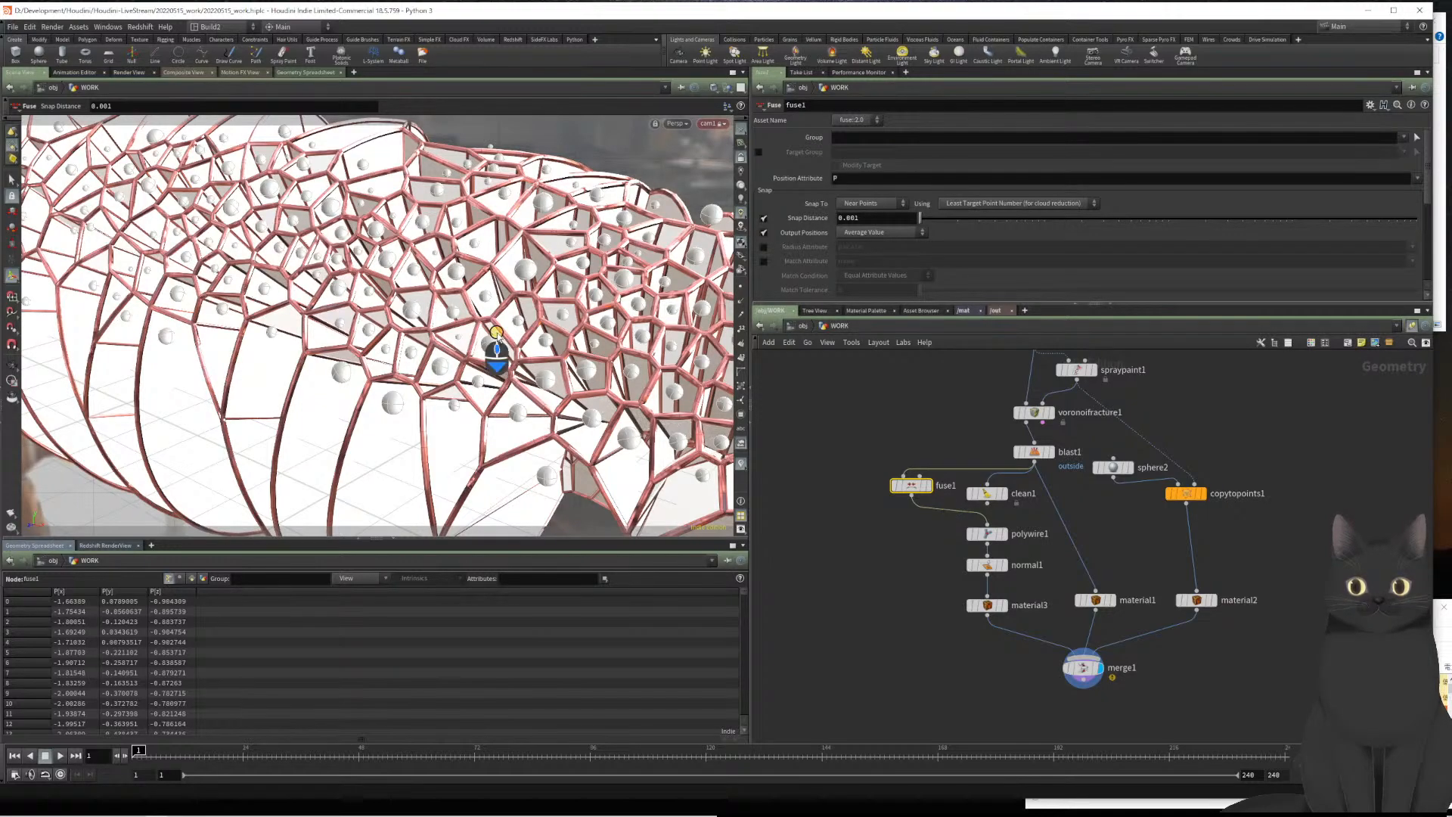
mouse_move(493, 356)
mouse_down()
mouse_move(481, 469)
mouse_move(489, 314)
mouse_move(508, 306)
mouse_move(463, 299)
mouse_move(435, 245)
mouse_move(480, 349)
mouse_move(475, 338)
mouse_up()
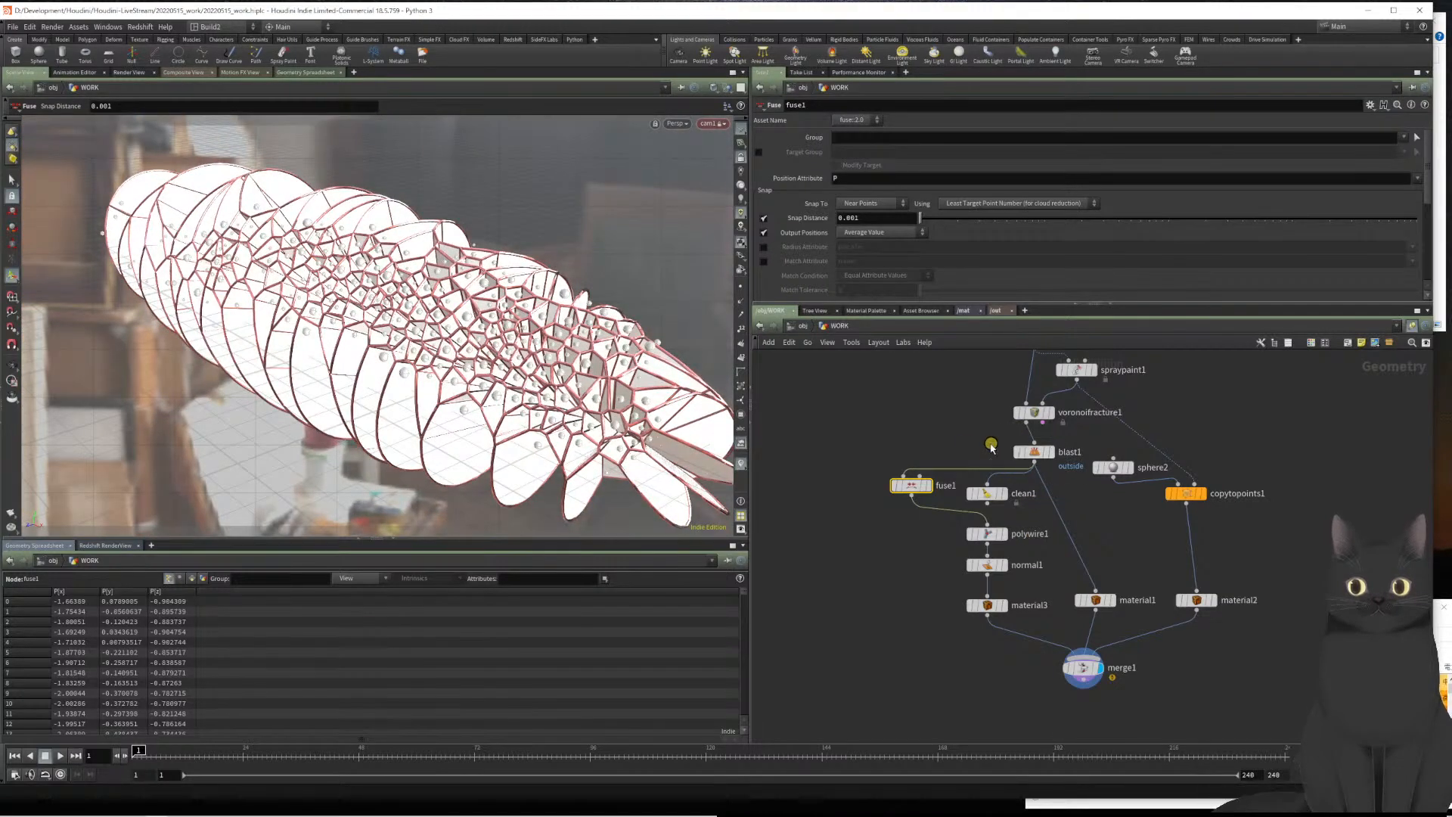
drag(970, 444, 1027, 450)
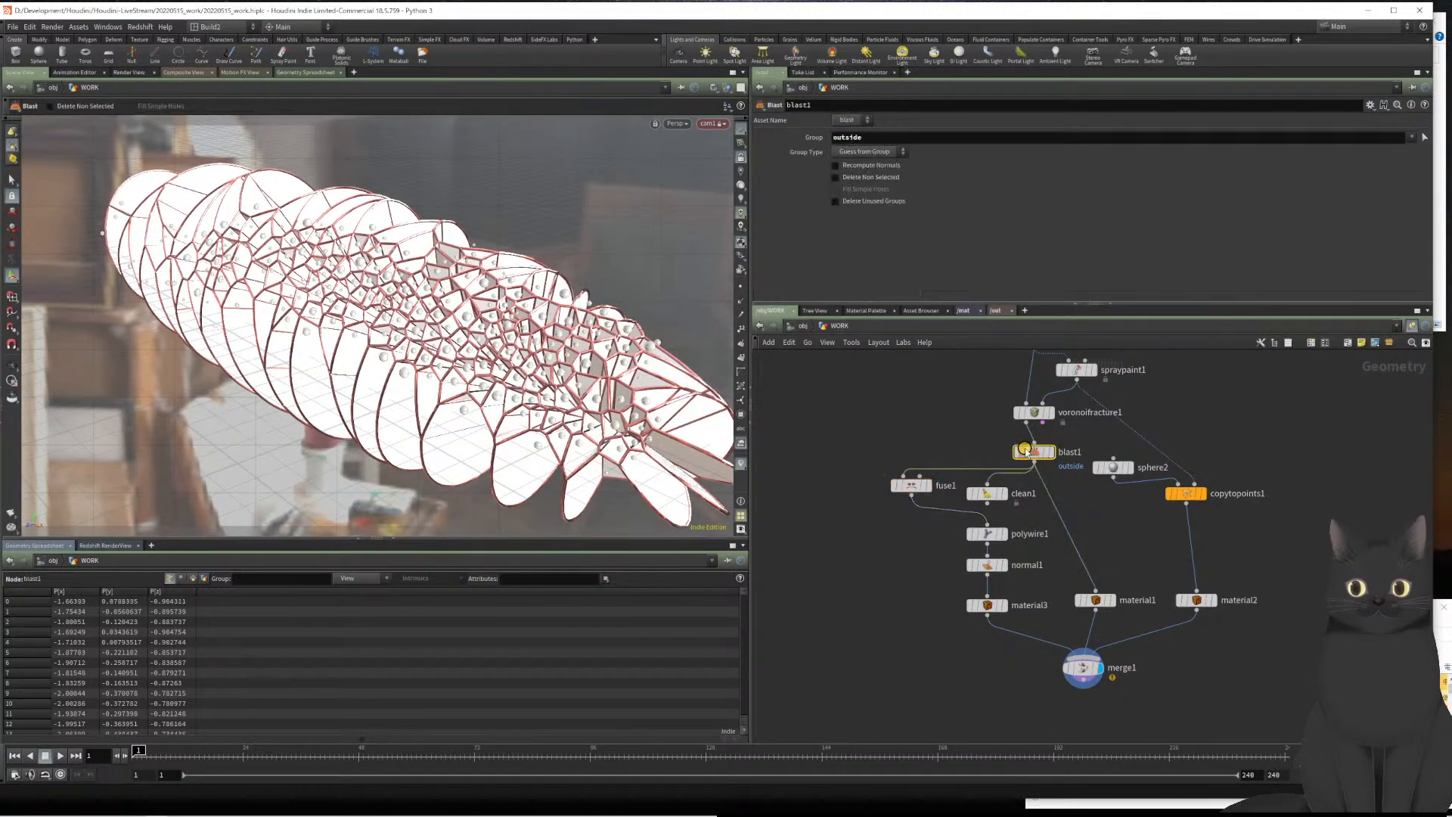
click(985, 496)
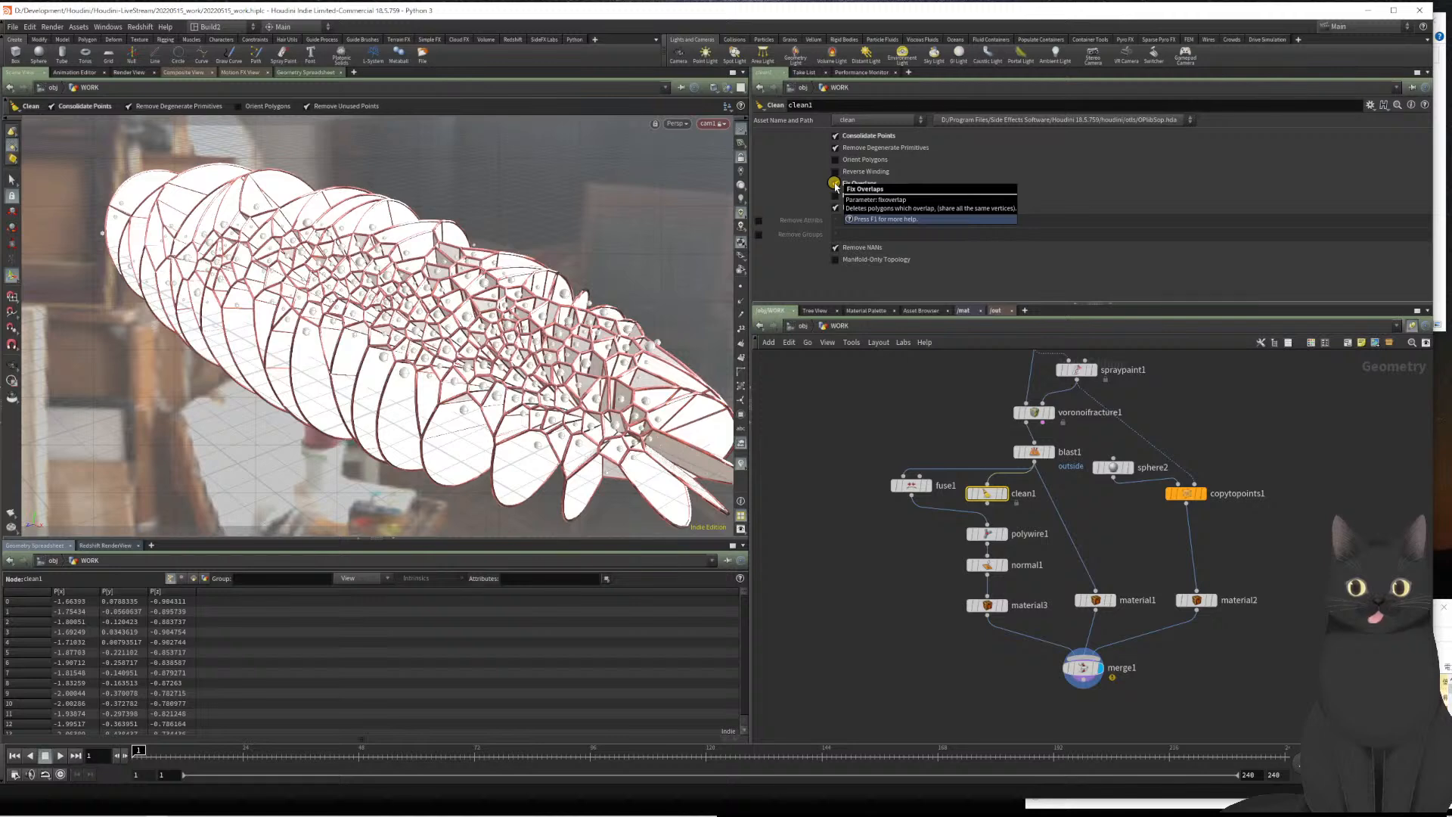
click(835, 184)
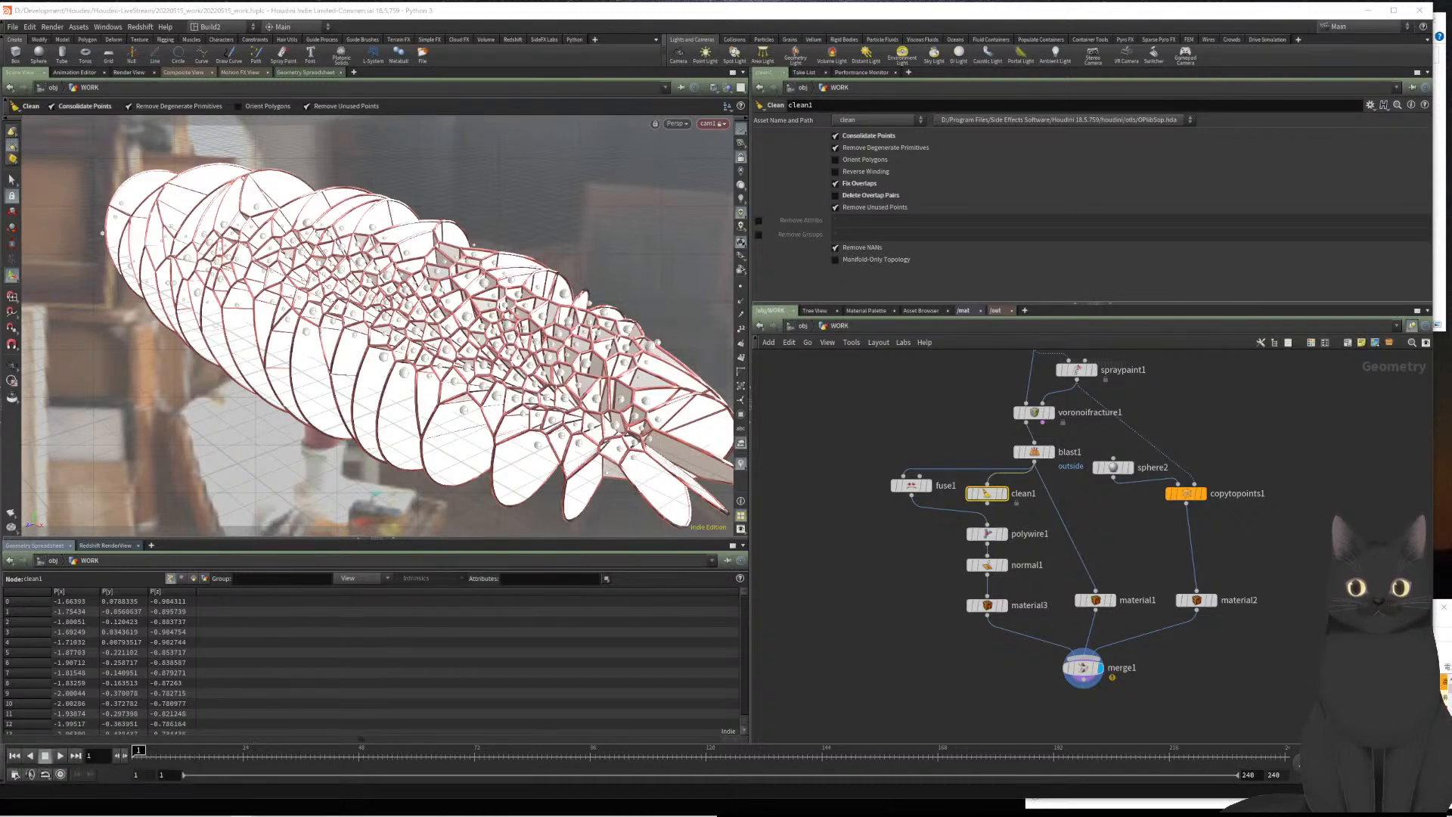
Display blast1, wire it directly into polywire1, and inspect the resulting wires up close in the merge1 display
mouse_move(988, 497)
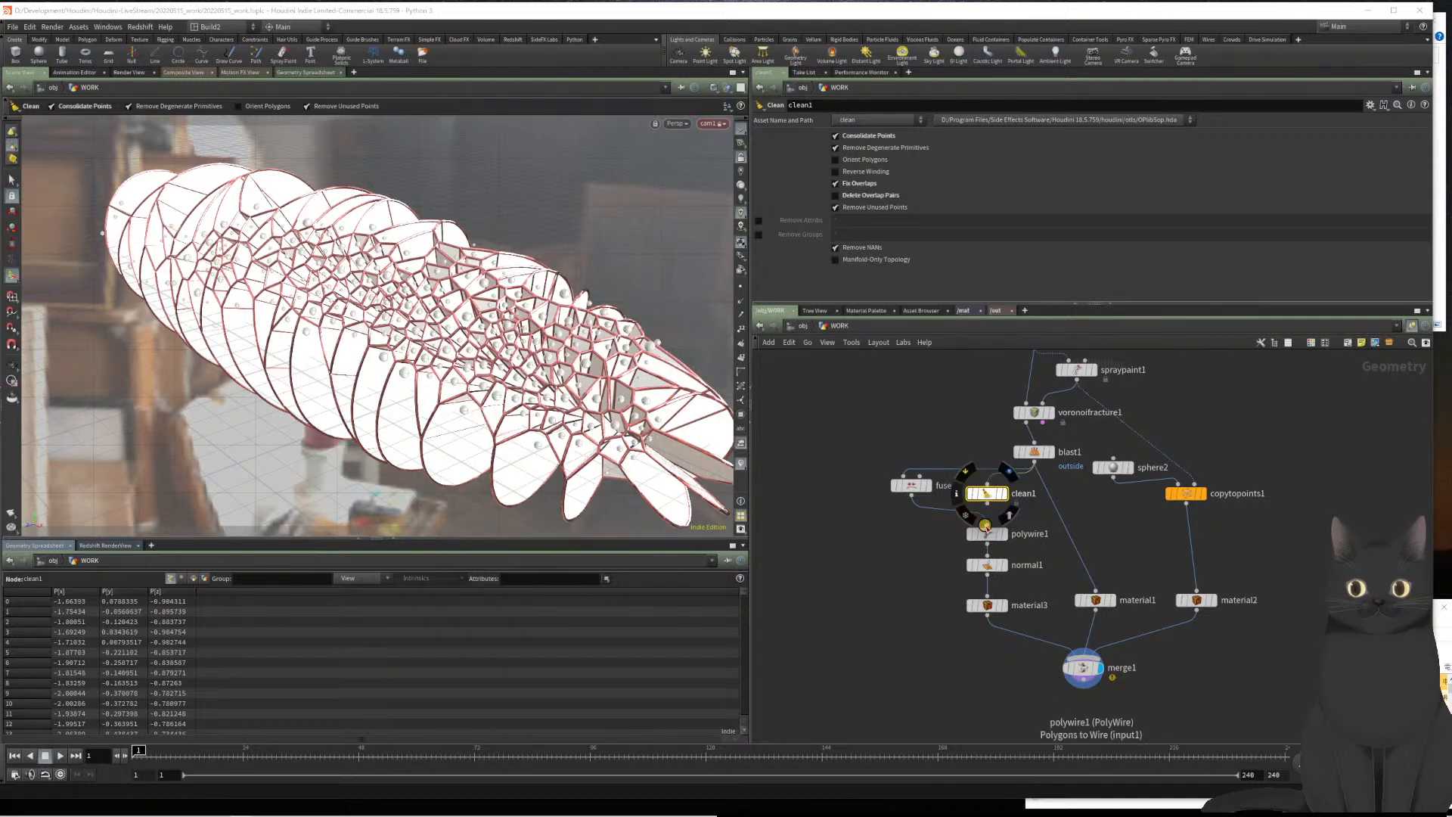
mouse_move(1052, 454)
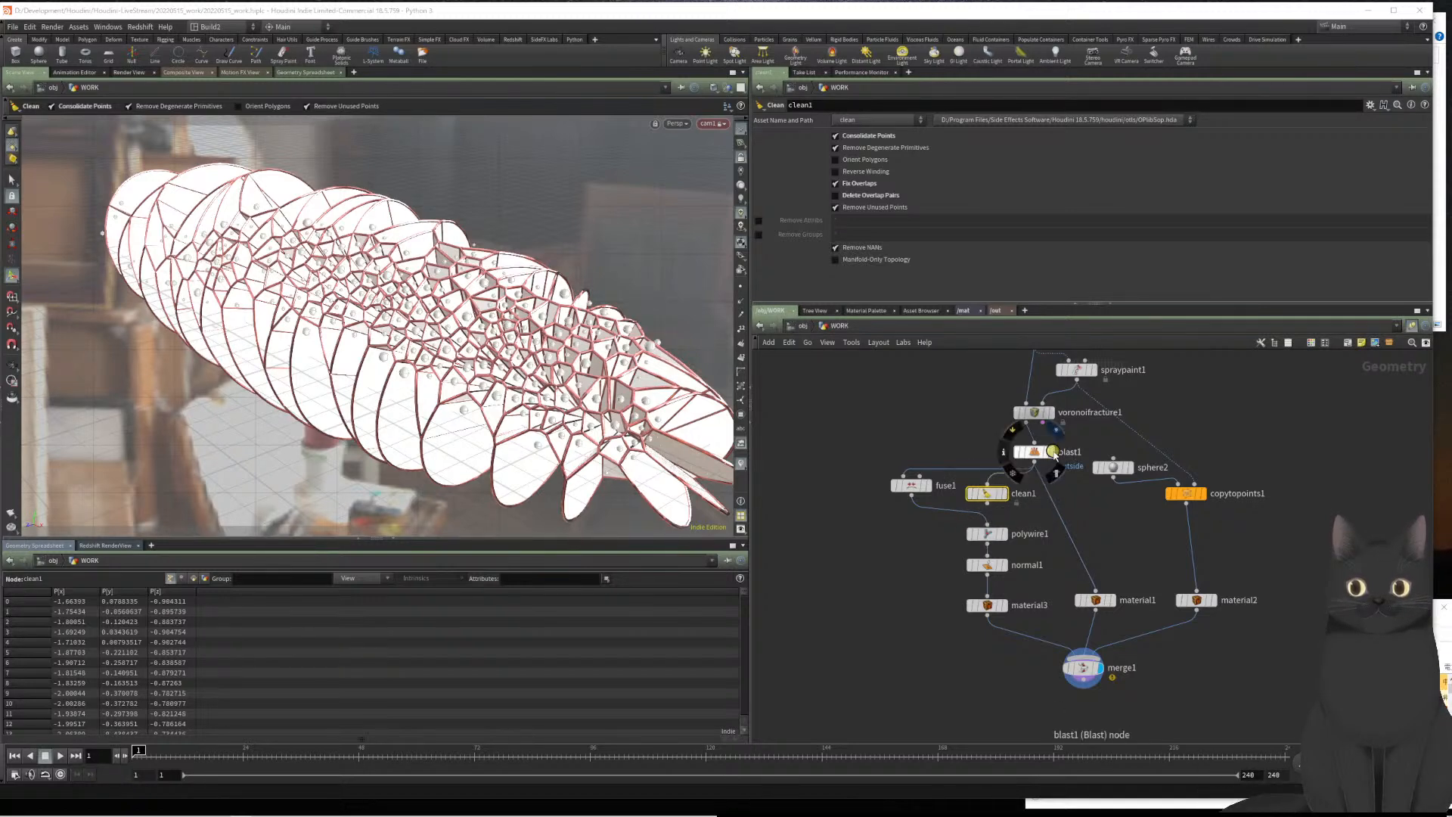
click(1053, 454)
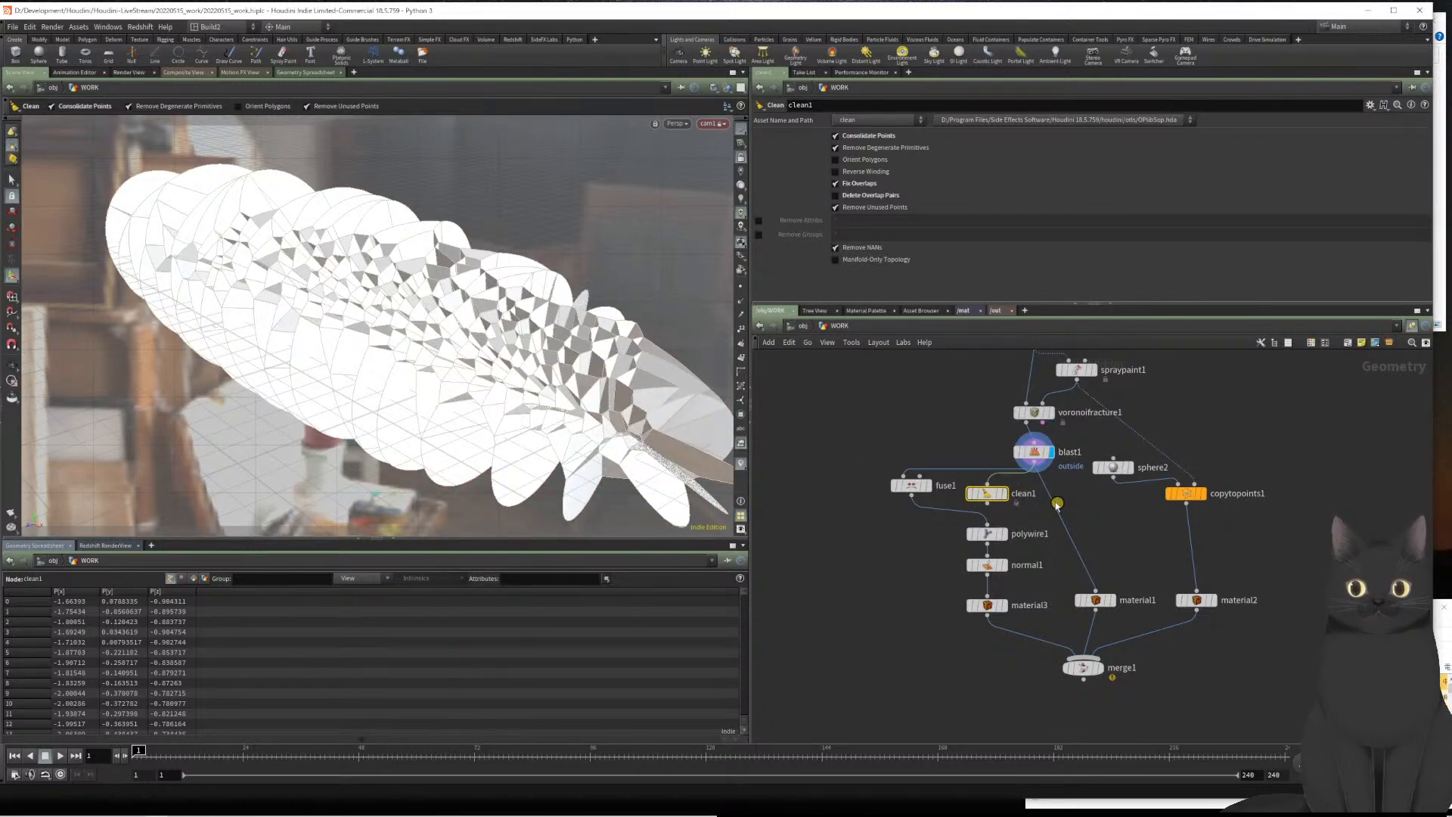
drag(1037, 472, 1009, 517)
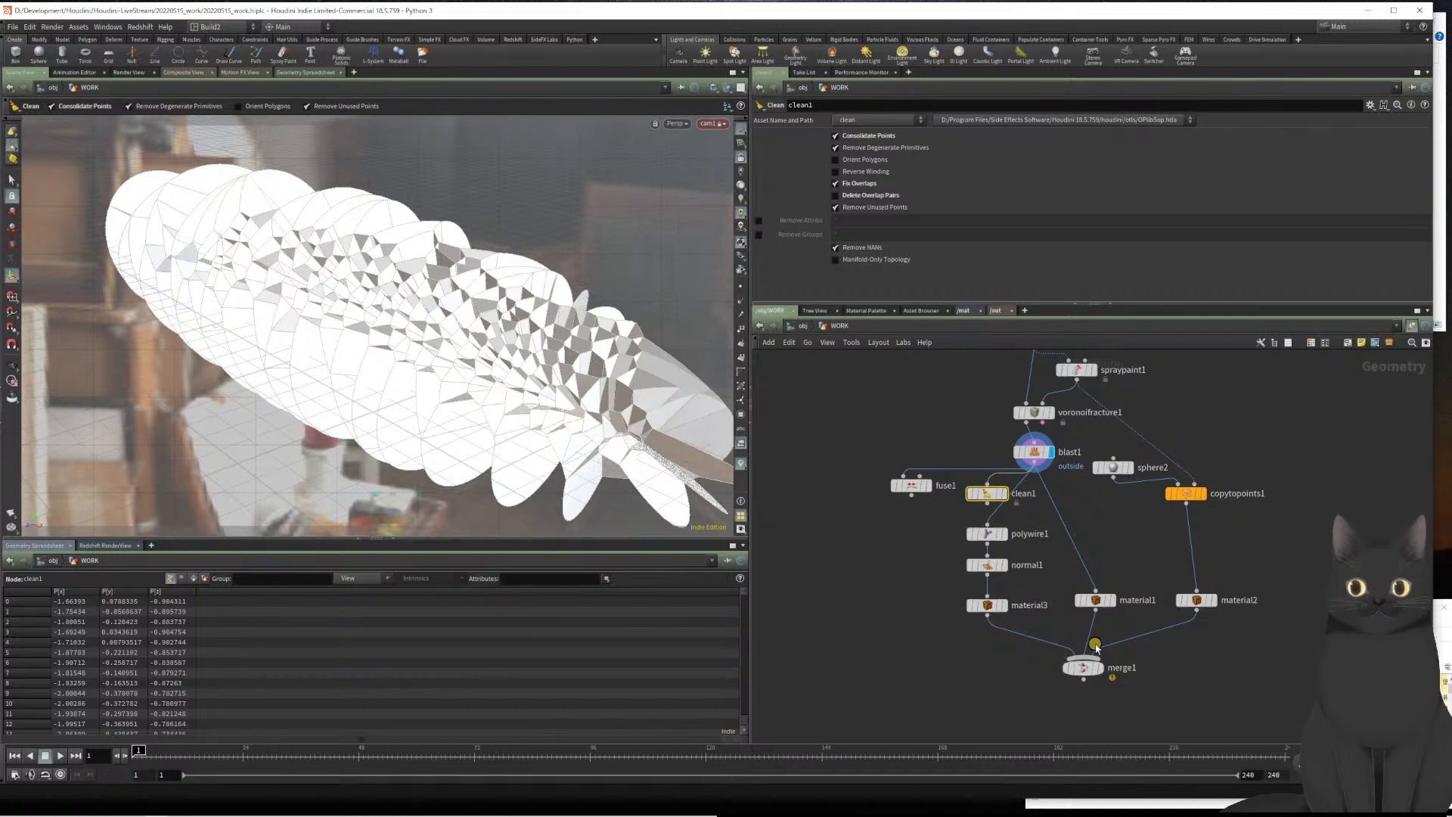
click(1098, 668)
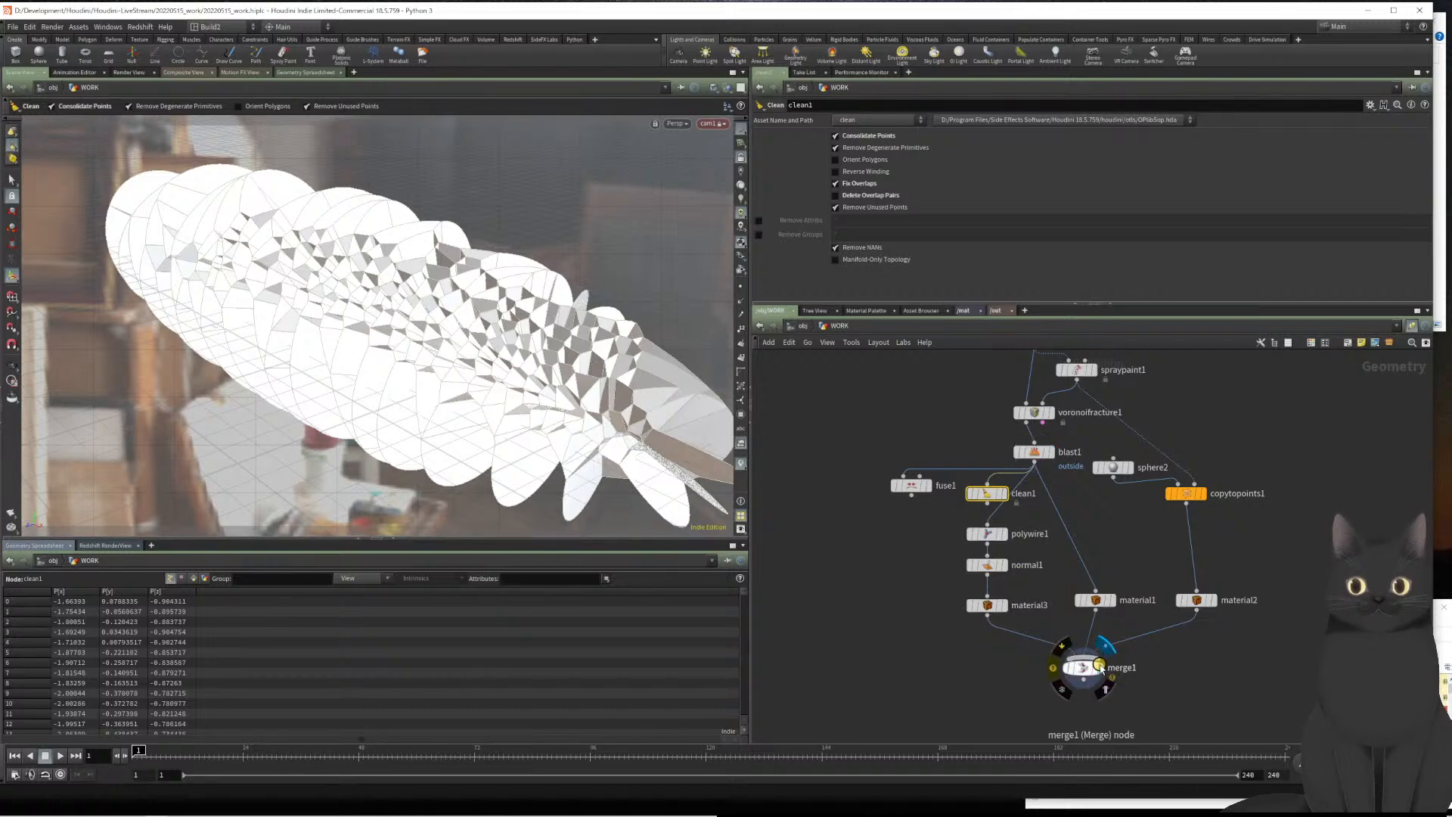
alt+drag(410, 333, 462, 333)
alt+right_drag(583, 335, 649, 349)
alt+drag(648, 350, 491, 355)
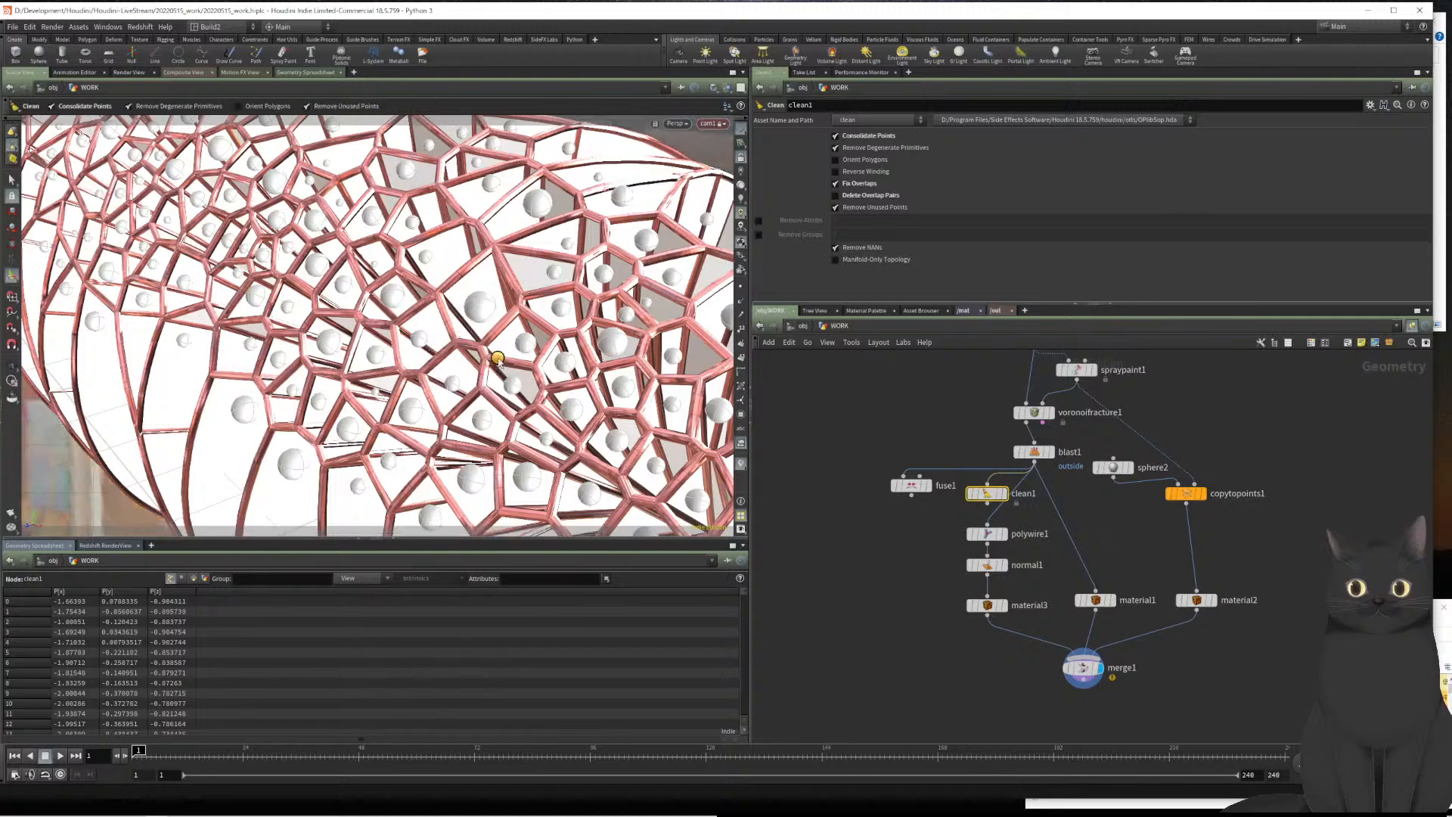
Reconnect clean1's output to polywire1 and inspect the whole merged model
mouse_move(989, 507)
mouse_down()
mouse_move(980, 548)
mouse_move(980, 530)
mouse_up()
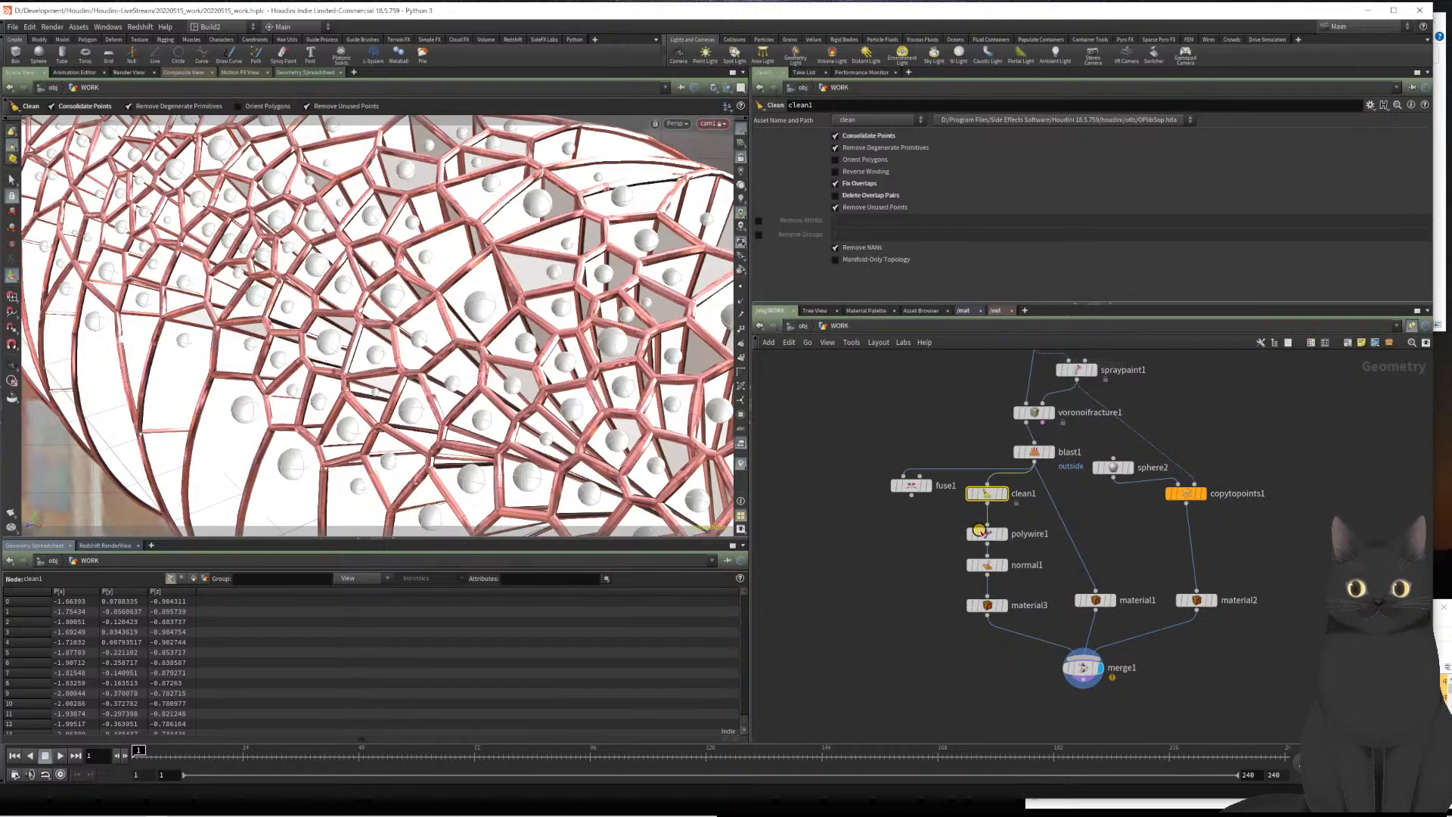
alt+drag(600, 389, 450, 242)
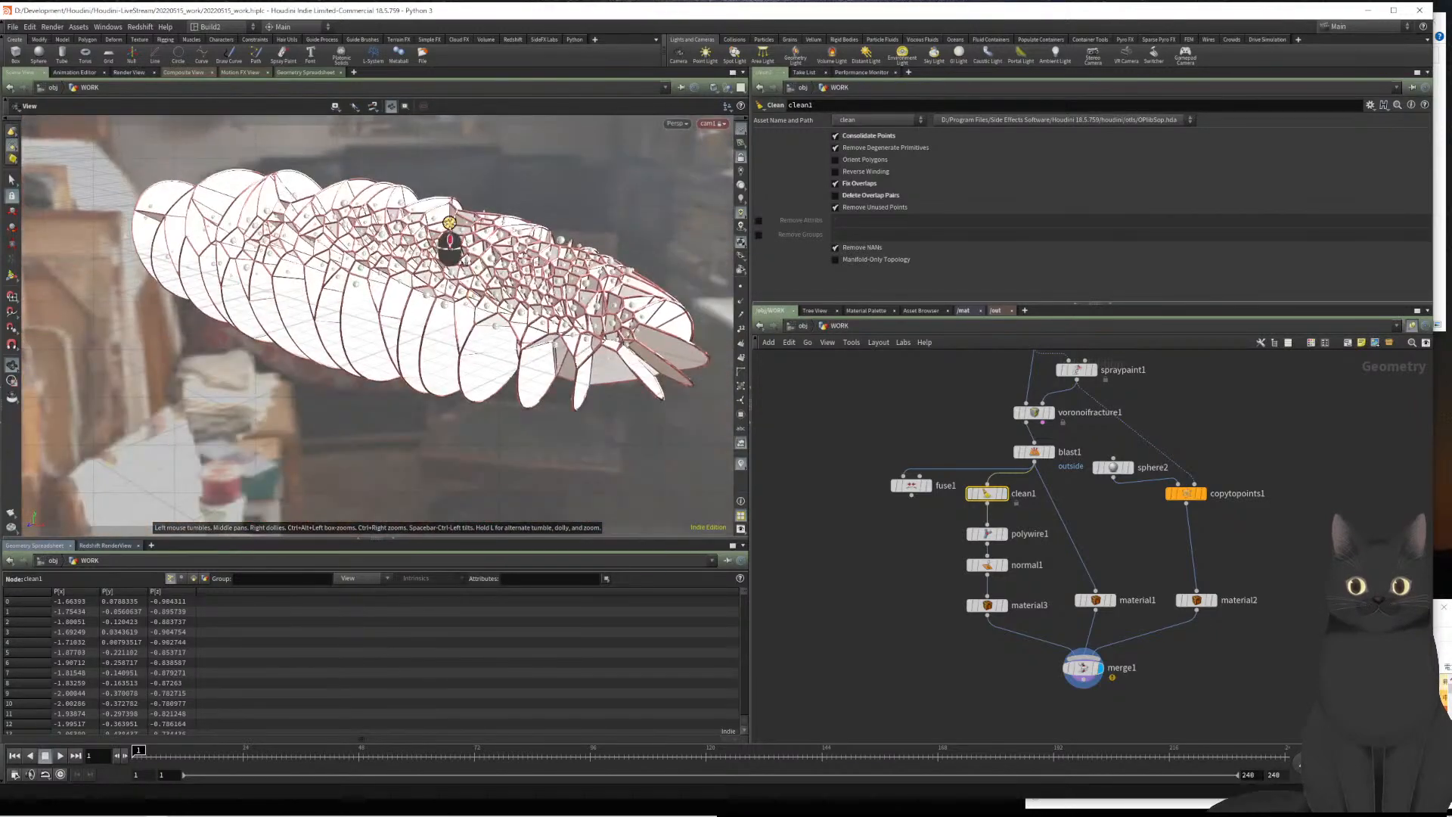
alt+middle_drag(450, 223, 437, 295)
mouse_move(436, 295)
alt+mouse_down()
mouse_move(456, 326)
mouse_move(445, 304)
alt+mouse_up()
alt+right_drag(445, 304, 477, 334)
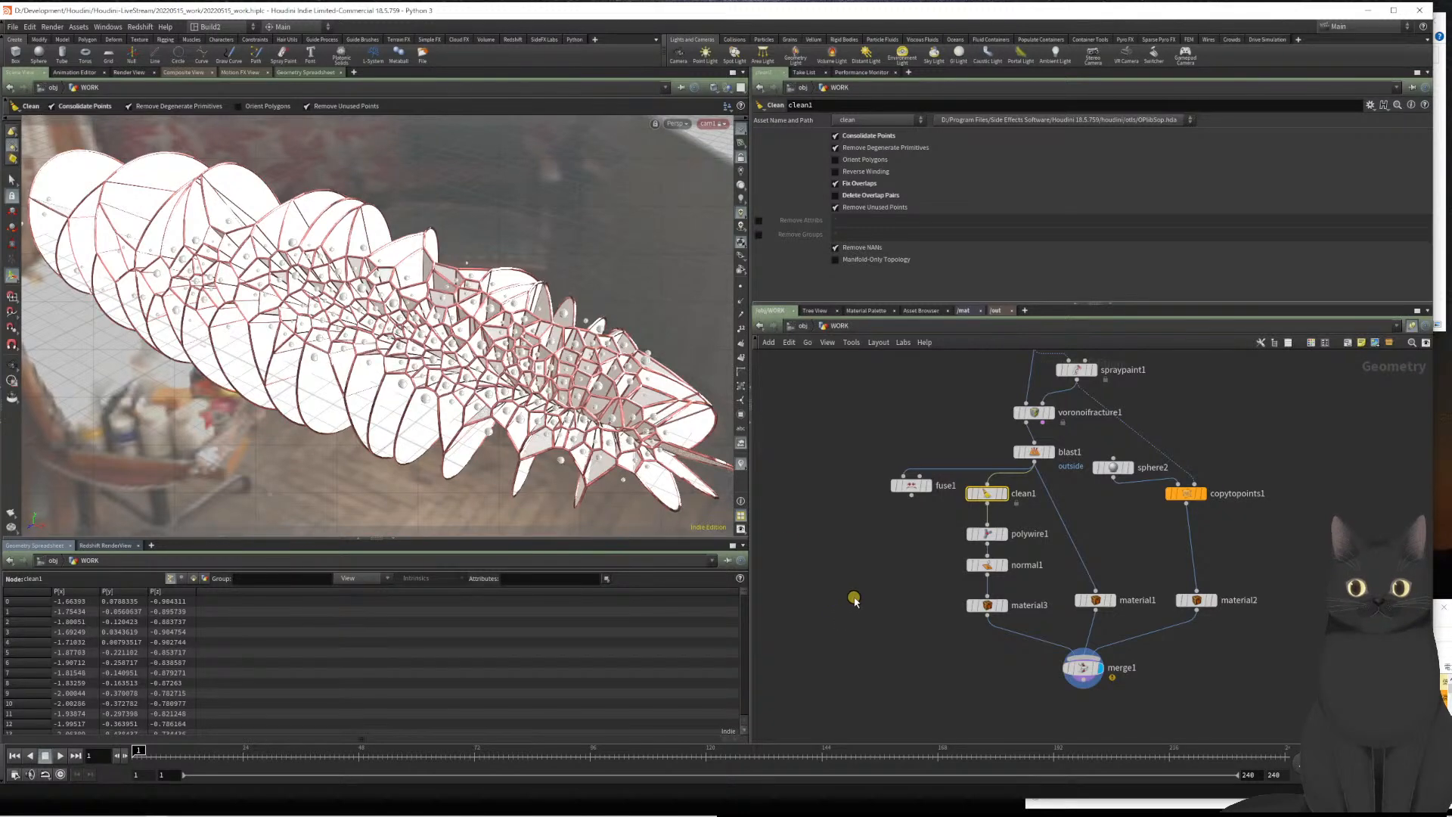
Tidy the network by aligning fuse1 with clean1 and moving copytopoints1 and sphere2 lower, closer to material2
drag(912, 485, 916, 493)
key(h)
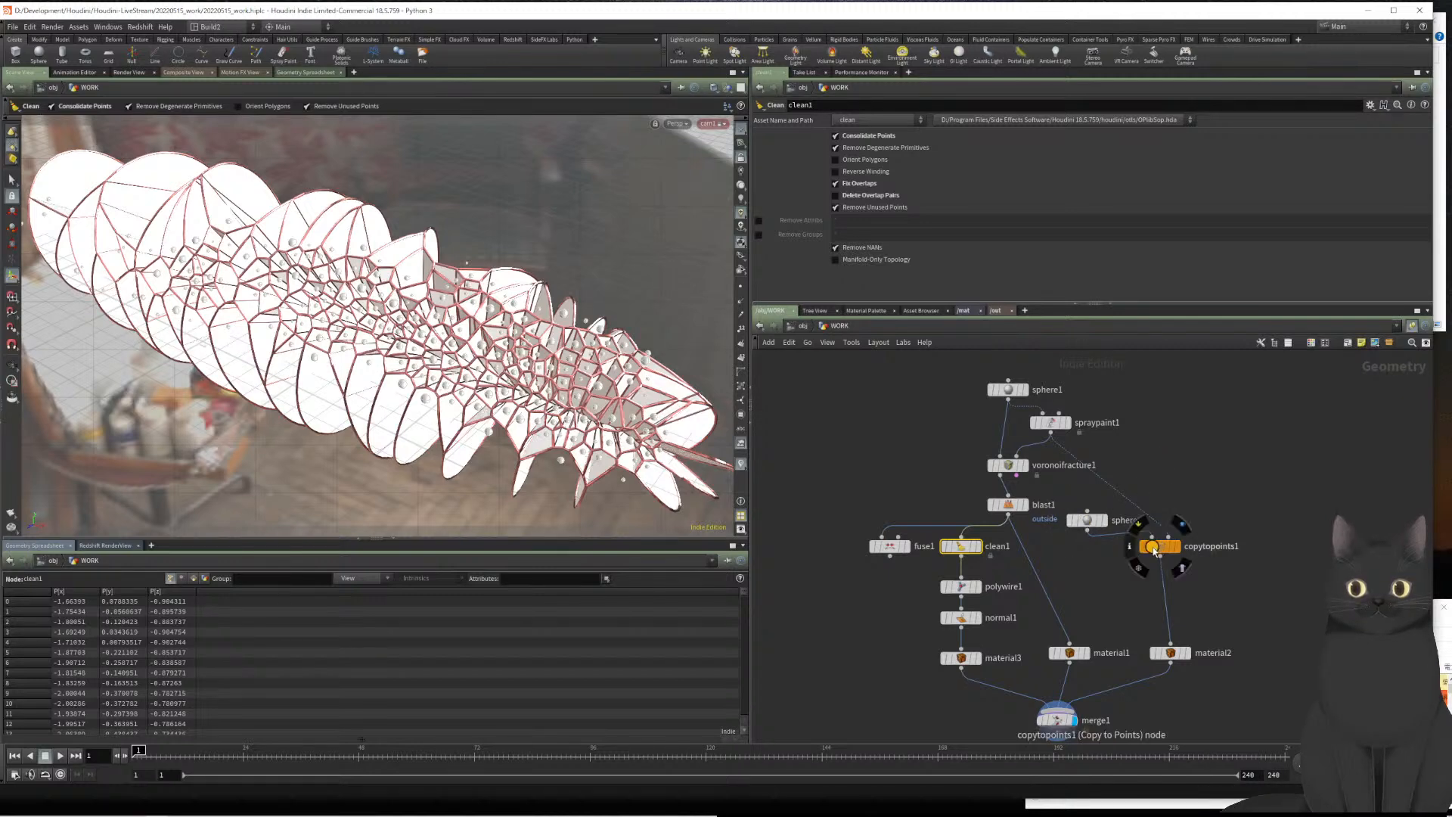
drag(1153, 550, 1170, 596)
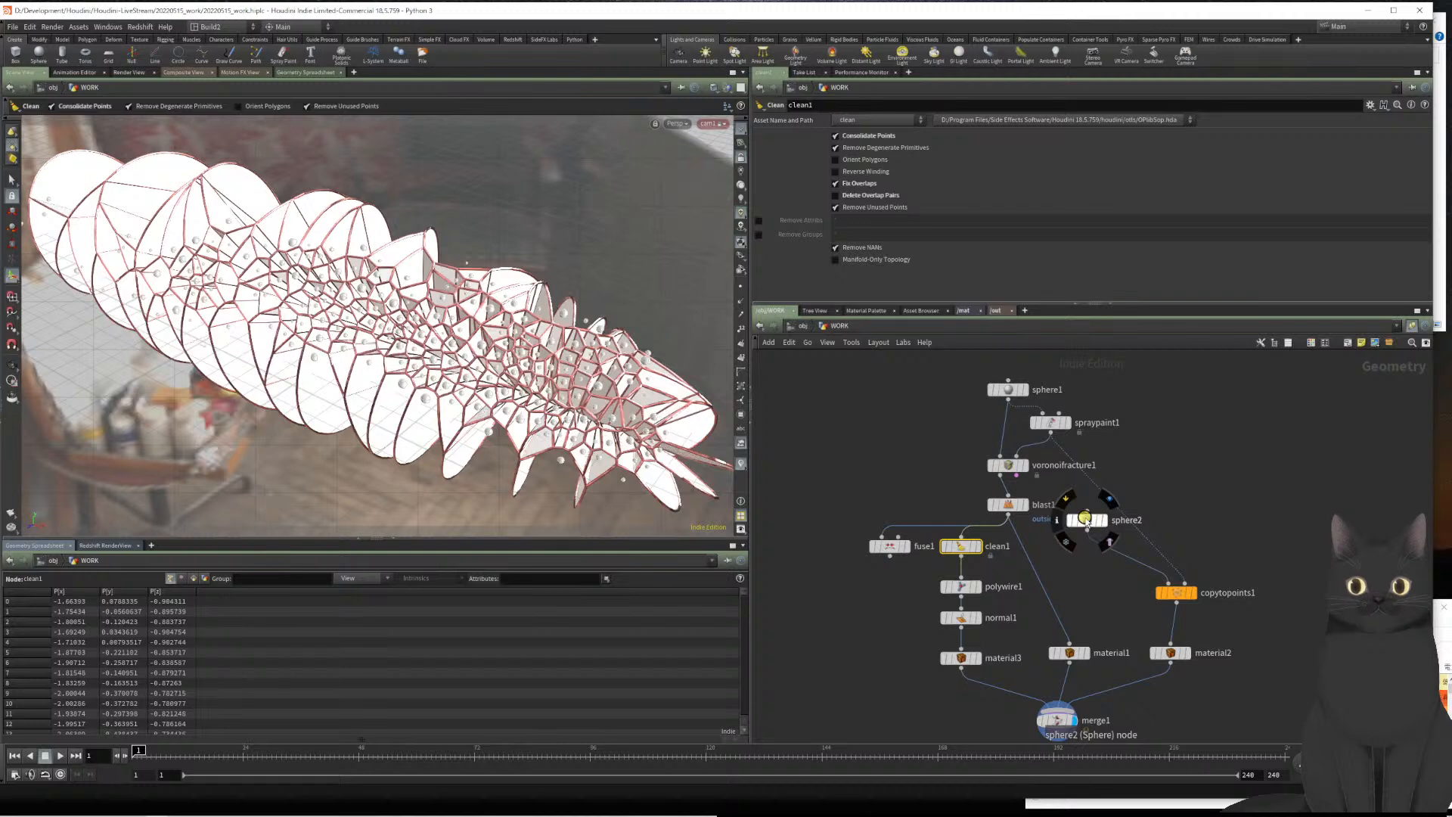
drag(1074, 519, 1116, 557)
middle_drag(1168, 477, 1232, 529)
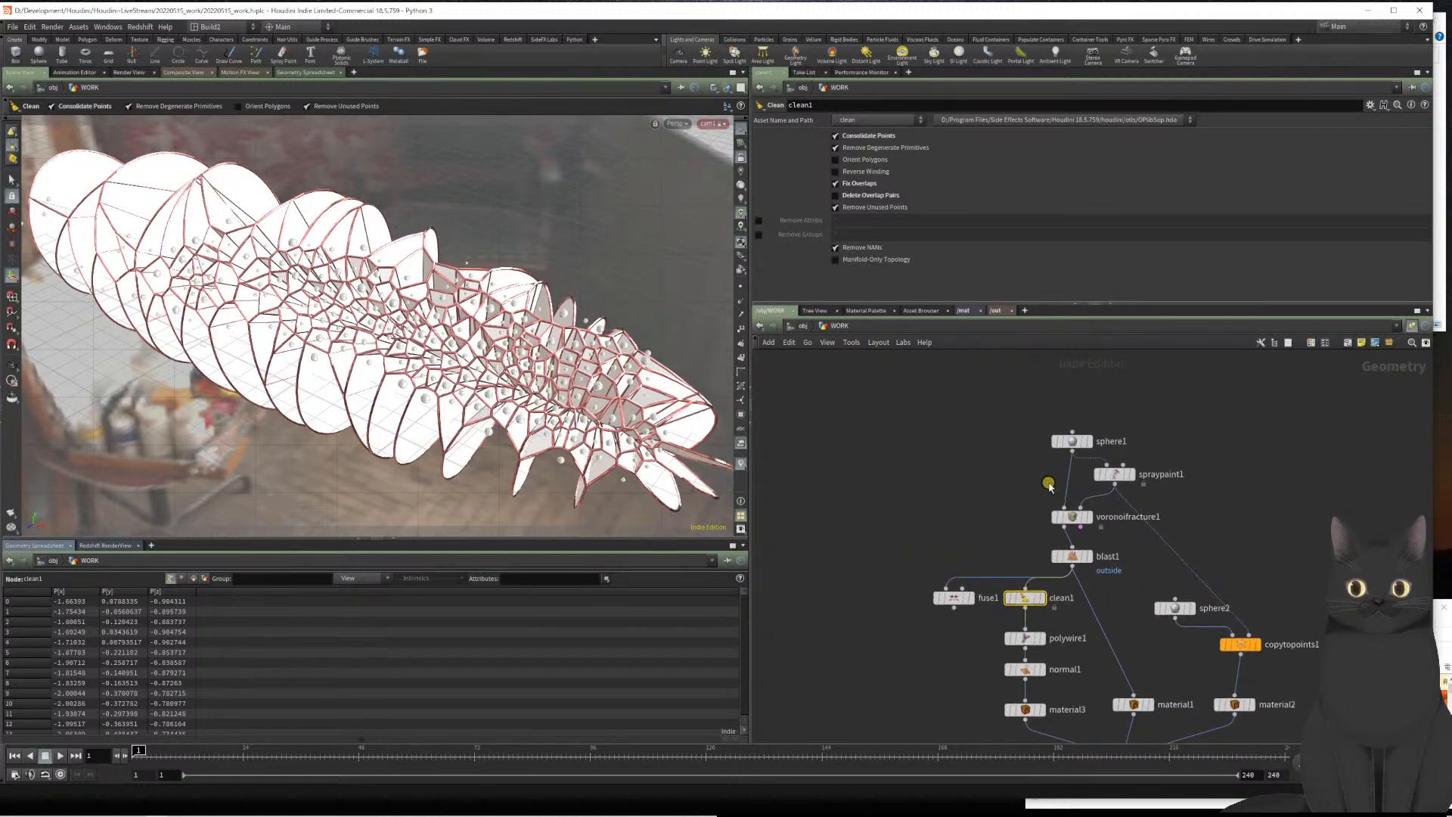
Add a Test Geometry: Rubber Toy node and place it beside sphere1
key(Tab)
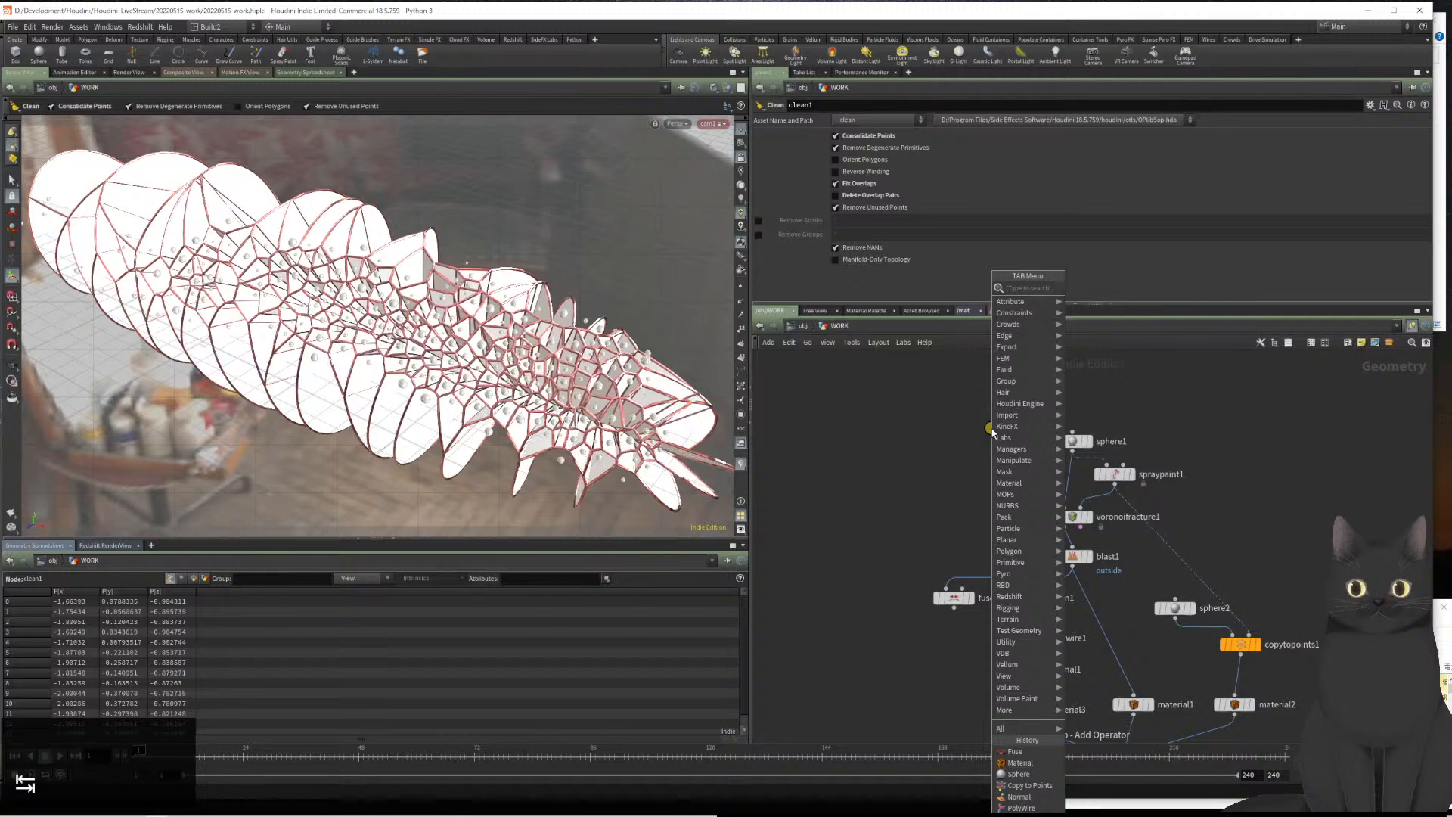
text(tes)
key(Down)
key(Down)
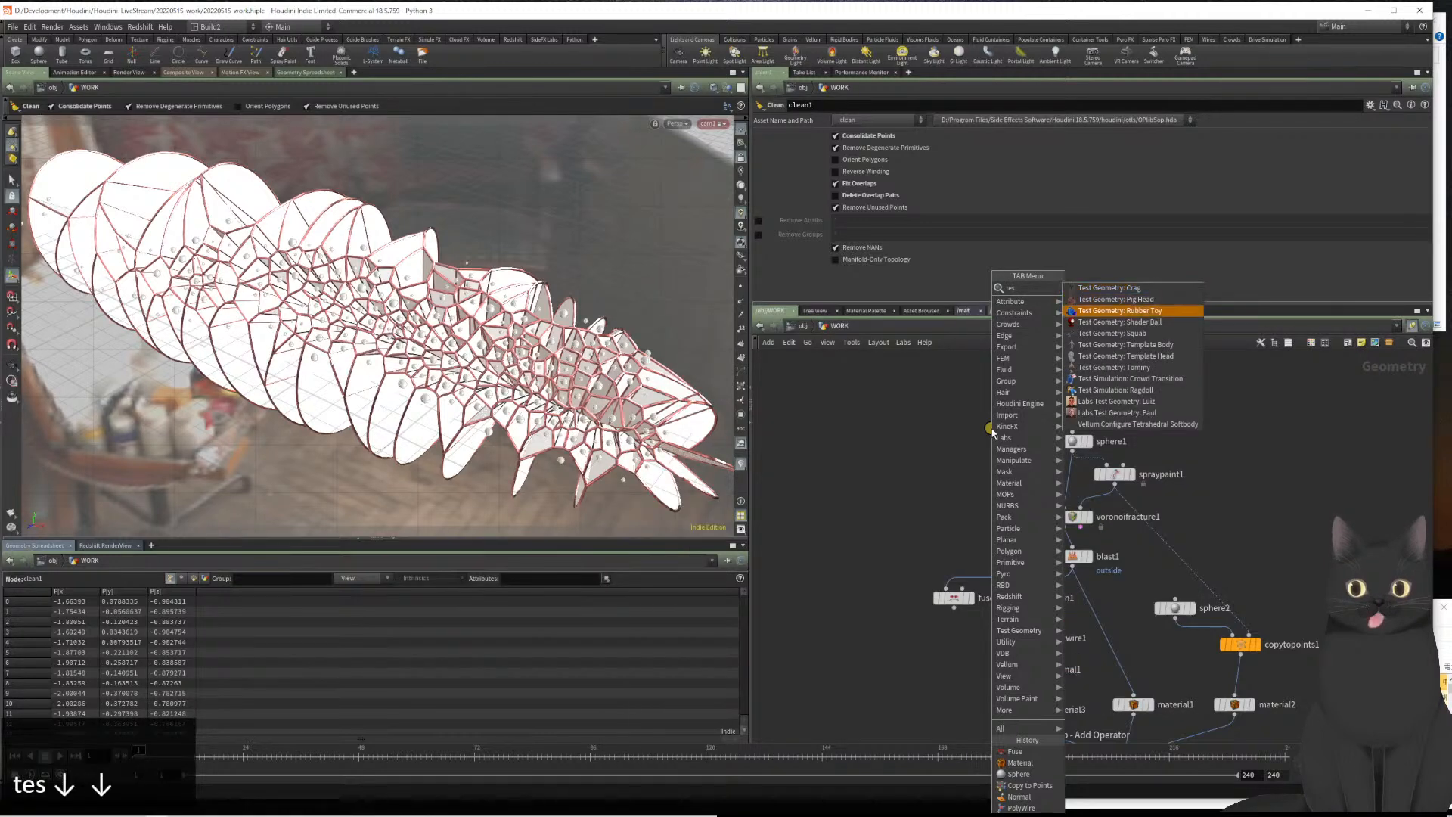
key(Return)
key(Return)
mouse_move(993, 435)
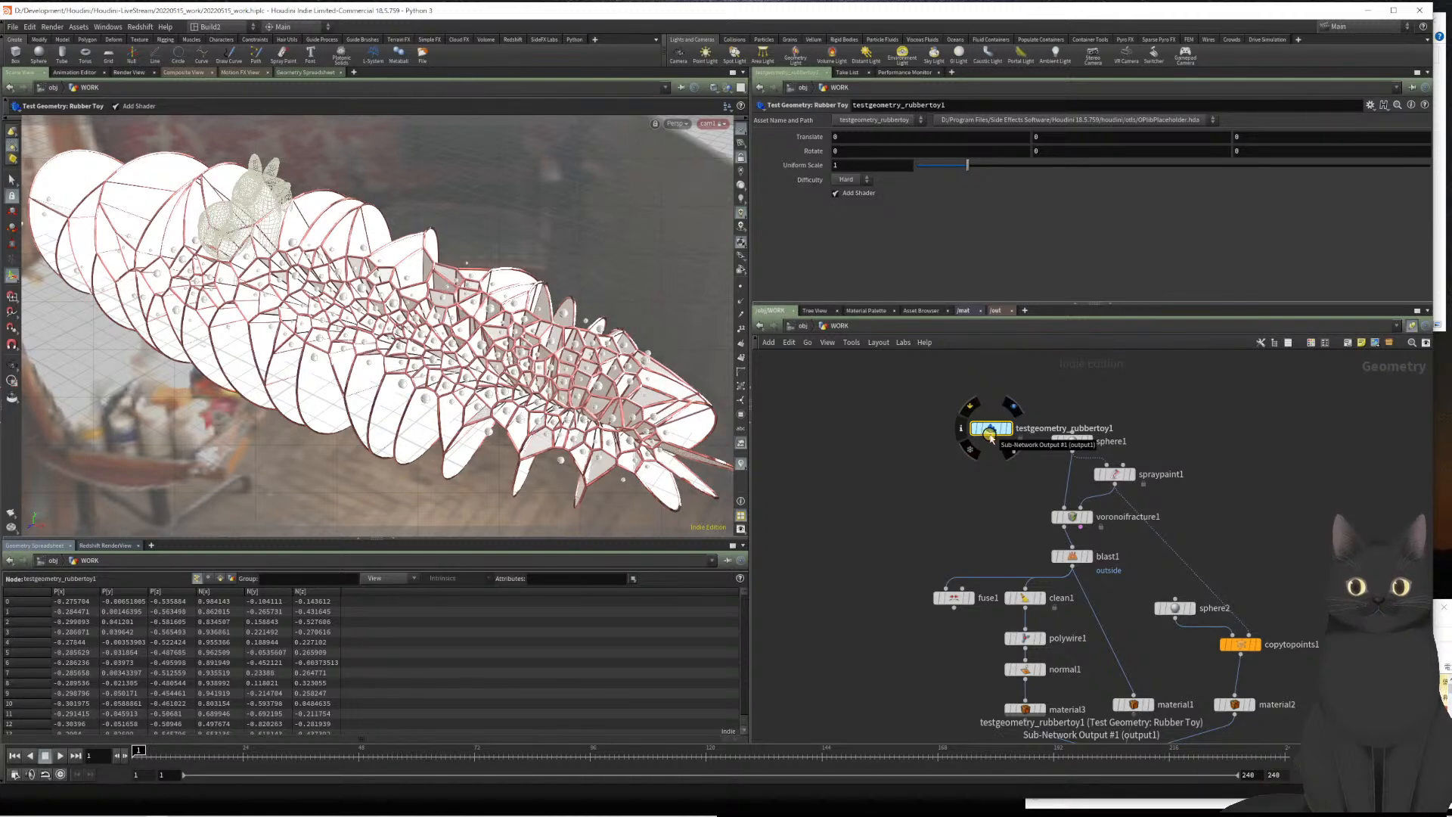
drag(990, 437, 942, 448)
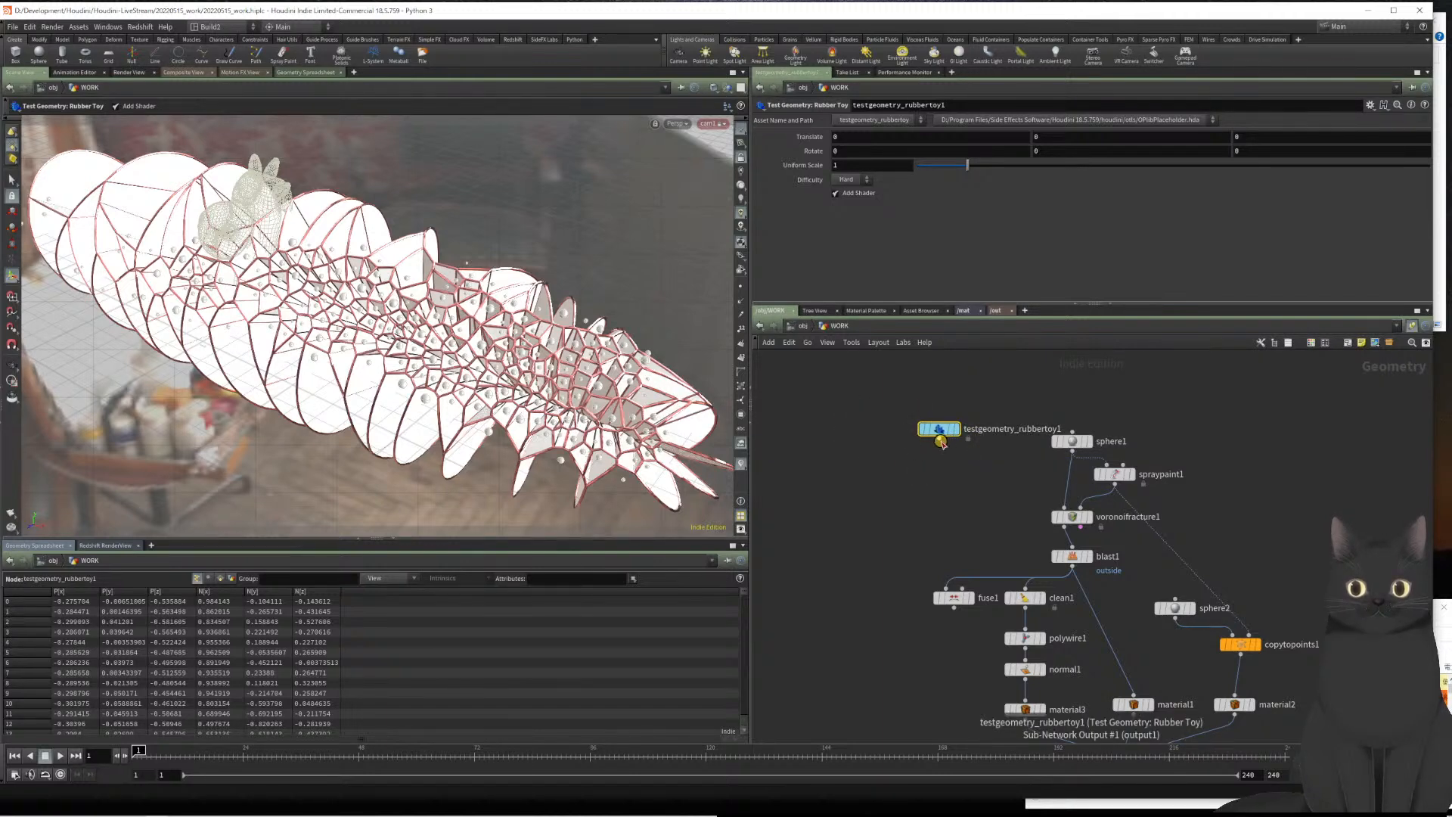
drag(941, 442, 1000, 453)
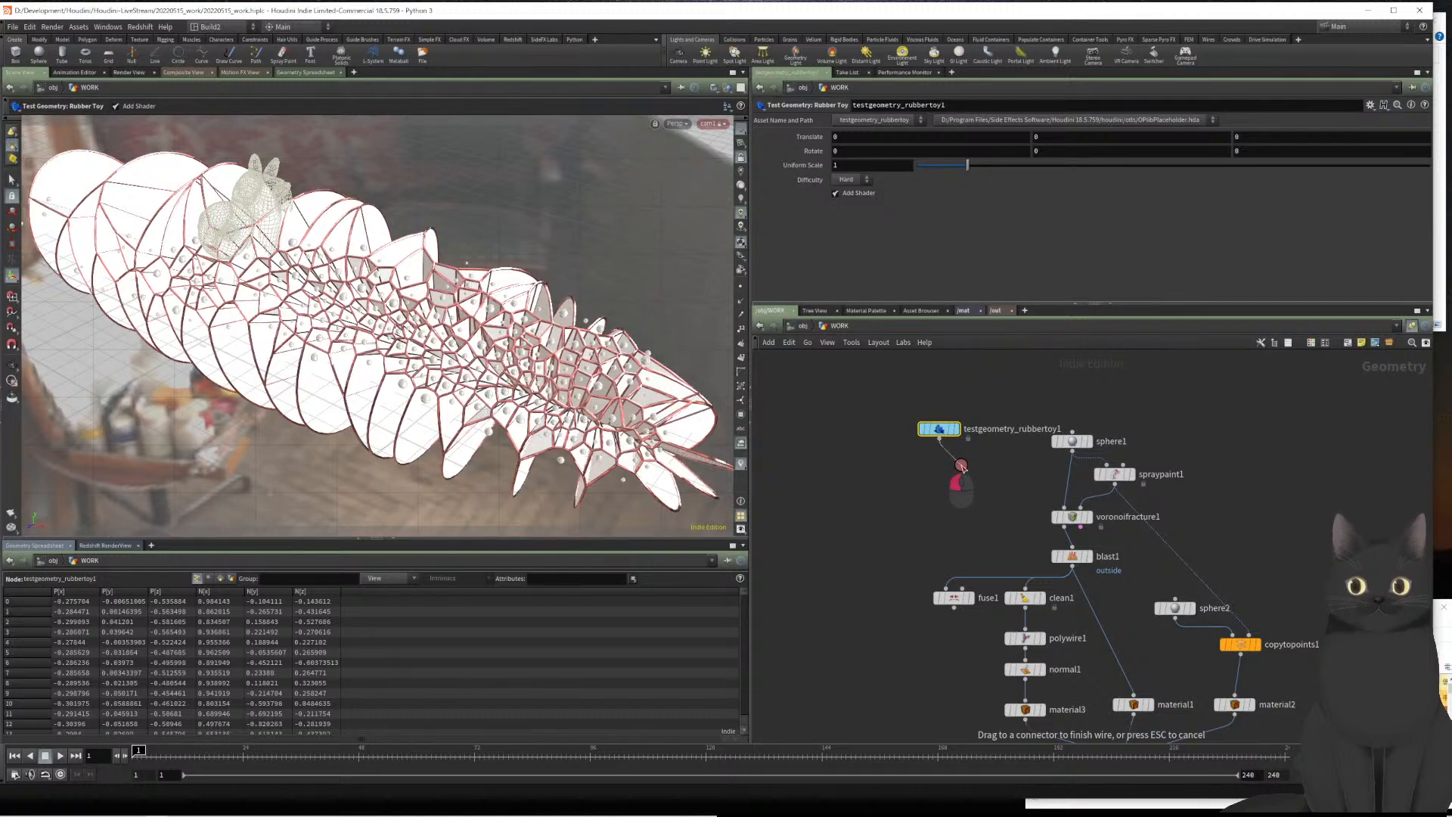
key(Escape)
Move sphere1 higher and insert a Null node between it and its downstream nodes
drag(1067, 444, 1043, 378)
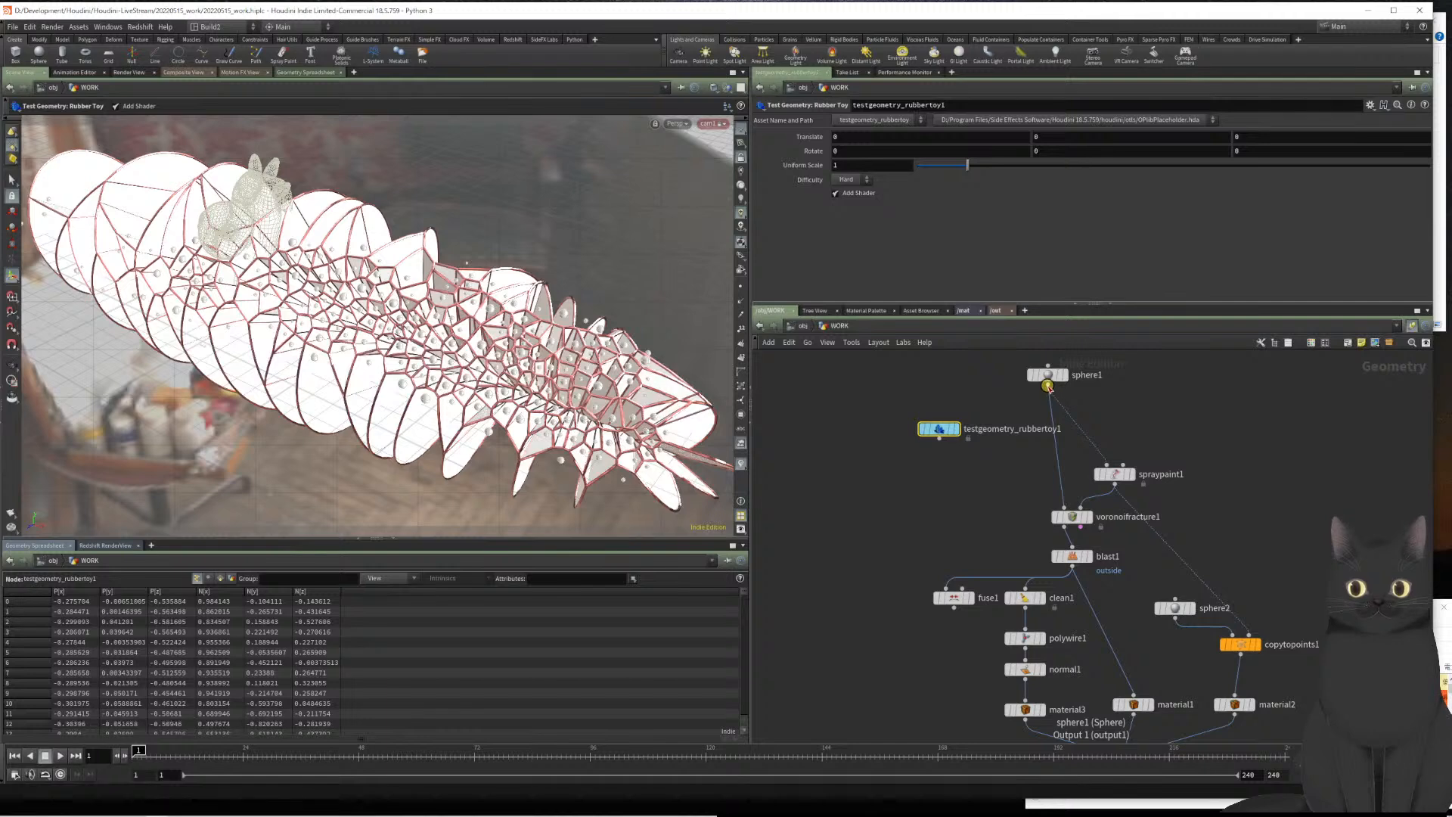
click(1052, 389)
text(null)
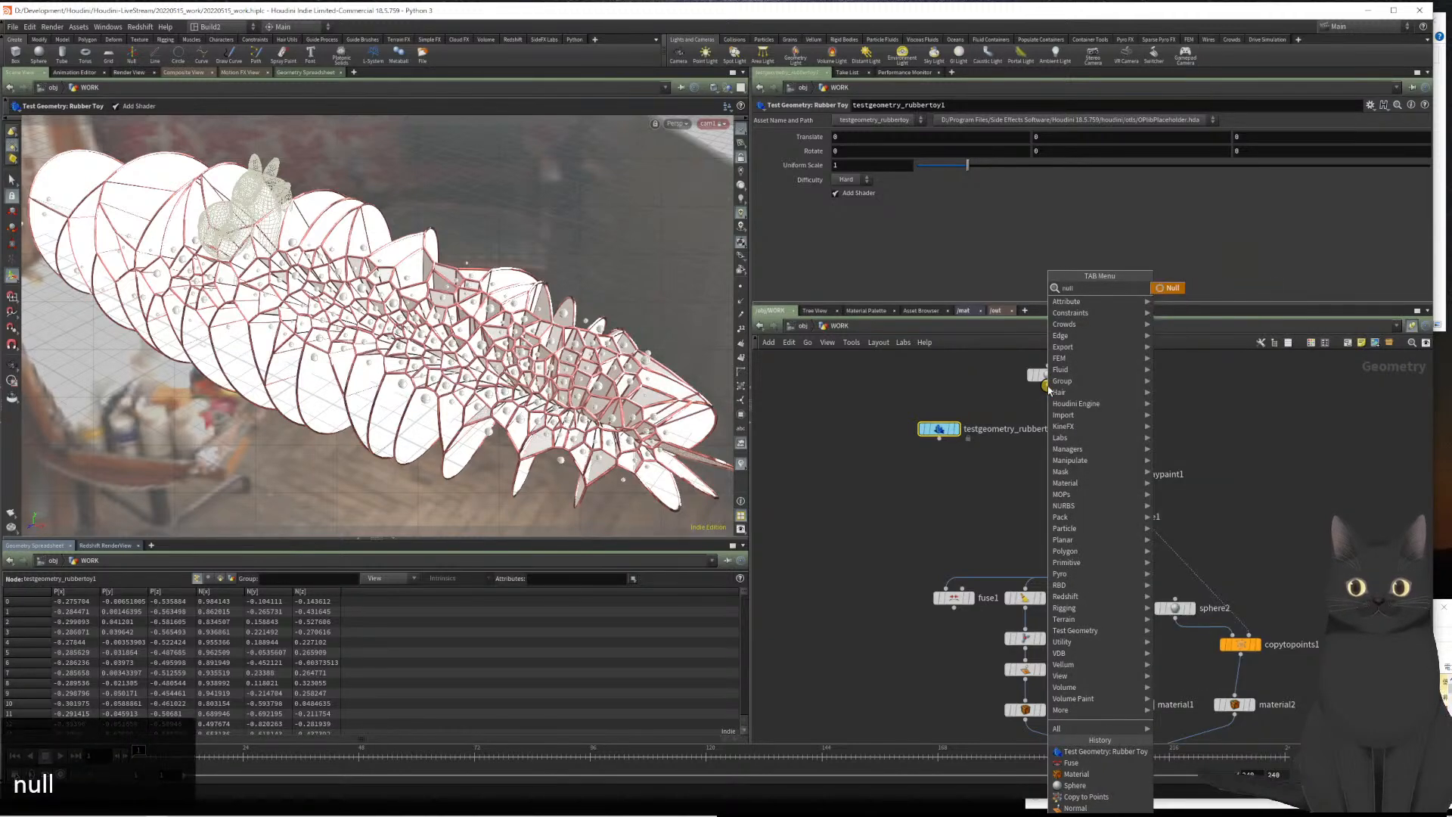
key(Return)
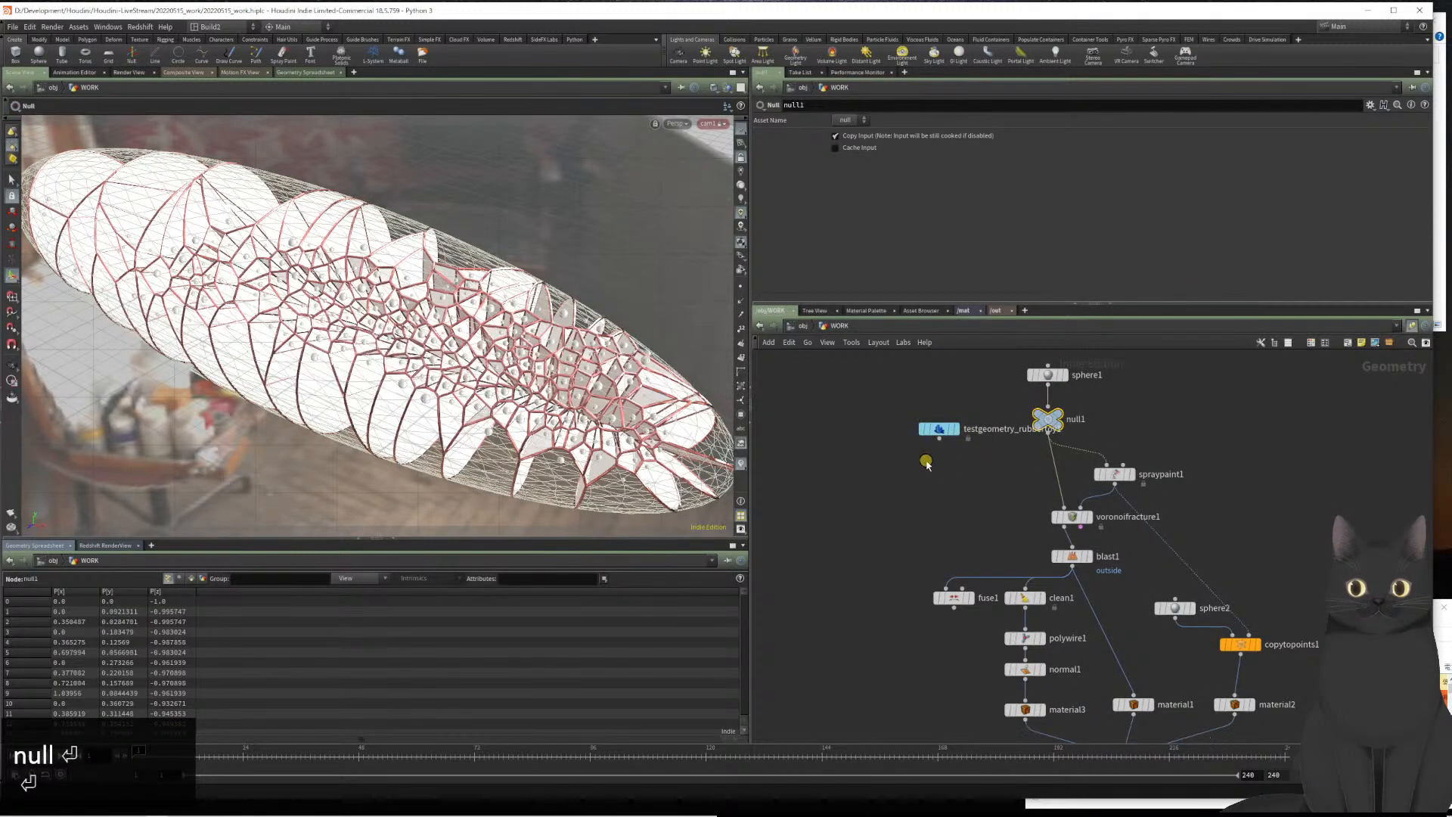
Connect the rubber toy to null1 in place of sphere1 and inspect the fractured toy from several angles
click(944, 464)
drag(942, 445, 1046, 408)
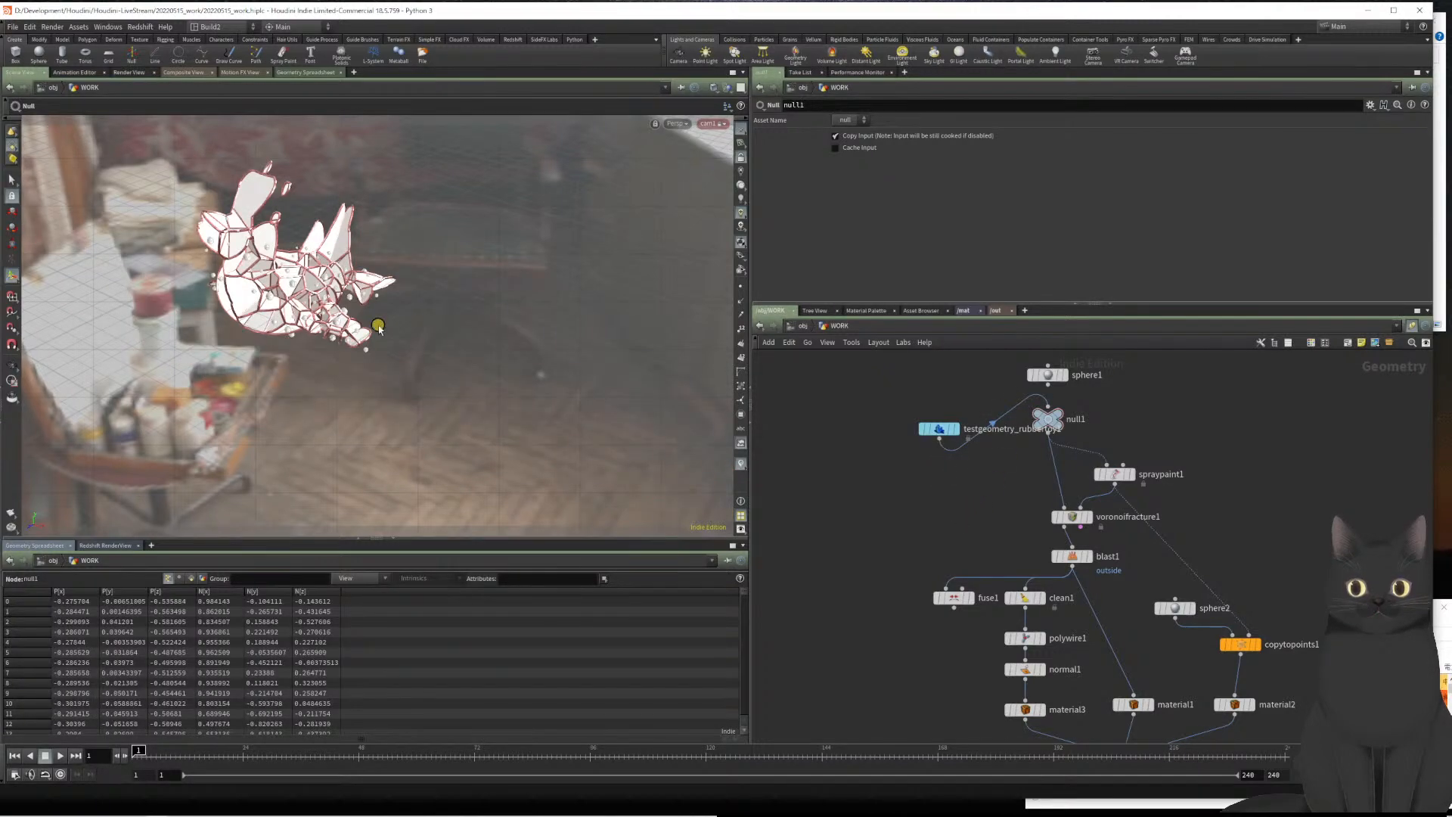
key(Escape)
scroll(288, 284, up, 2)
alt+drag(287, 284, 545, 237)
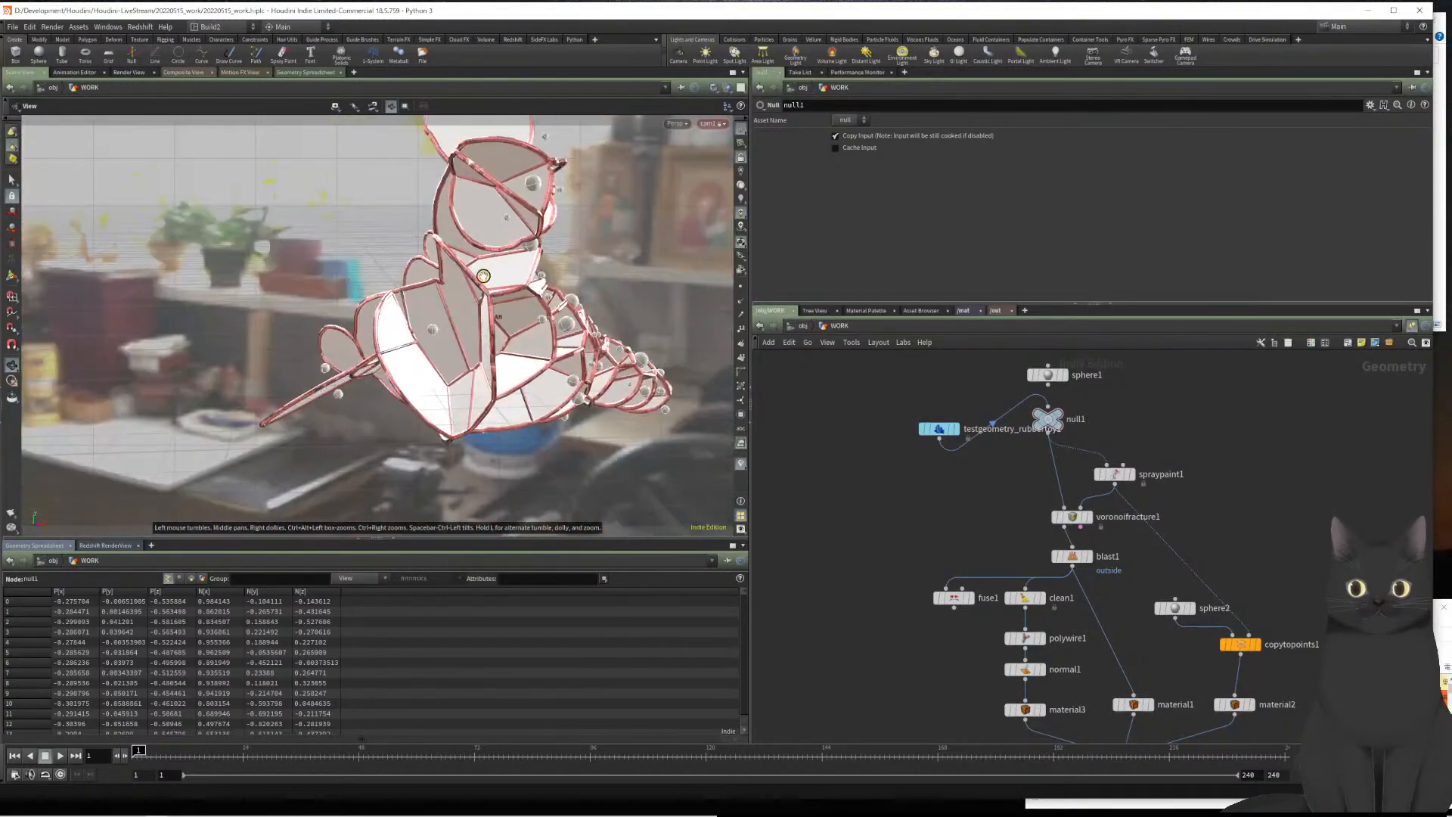
alt+scroll(460, 302, down, 8)
alt+drag(461, 288, 380, 348)
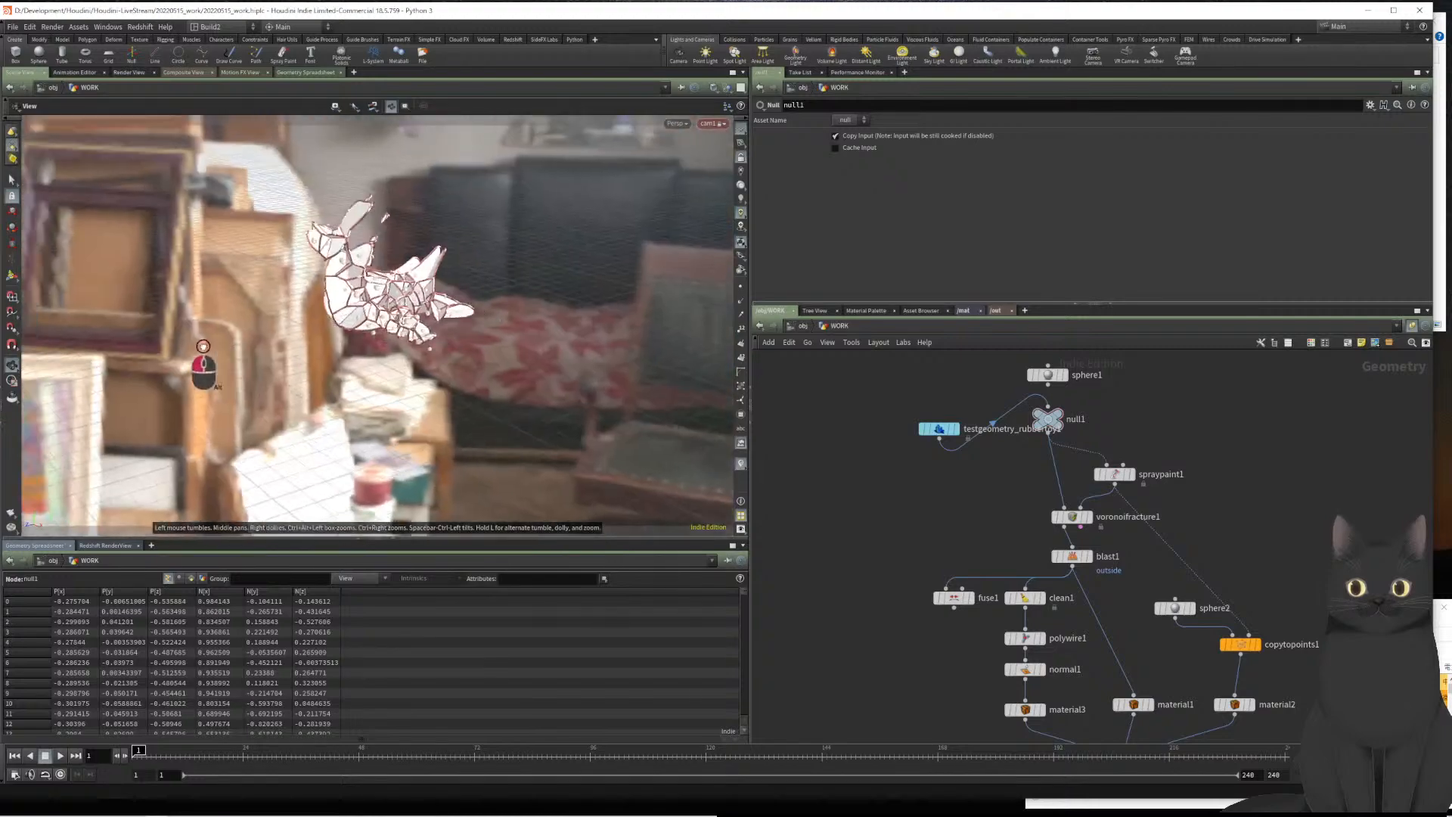
alt+drag(402, 338, 393, 347)
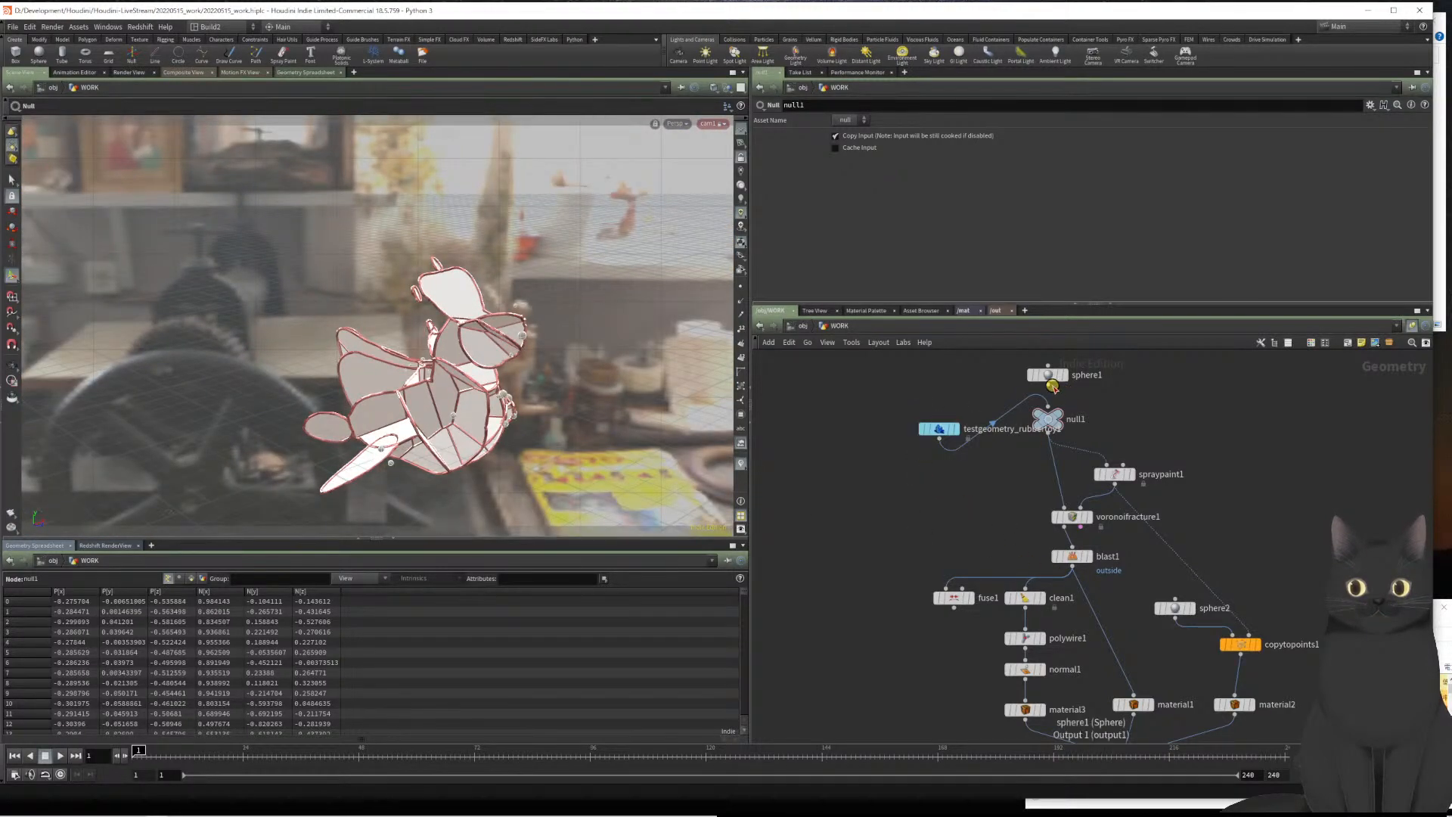
Reconnect sphere1 to null1 and arrange both nodes closely in line above voronoifracture1
drag(1052, 386, 1047, 411)
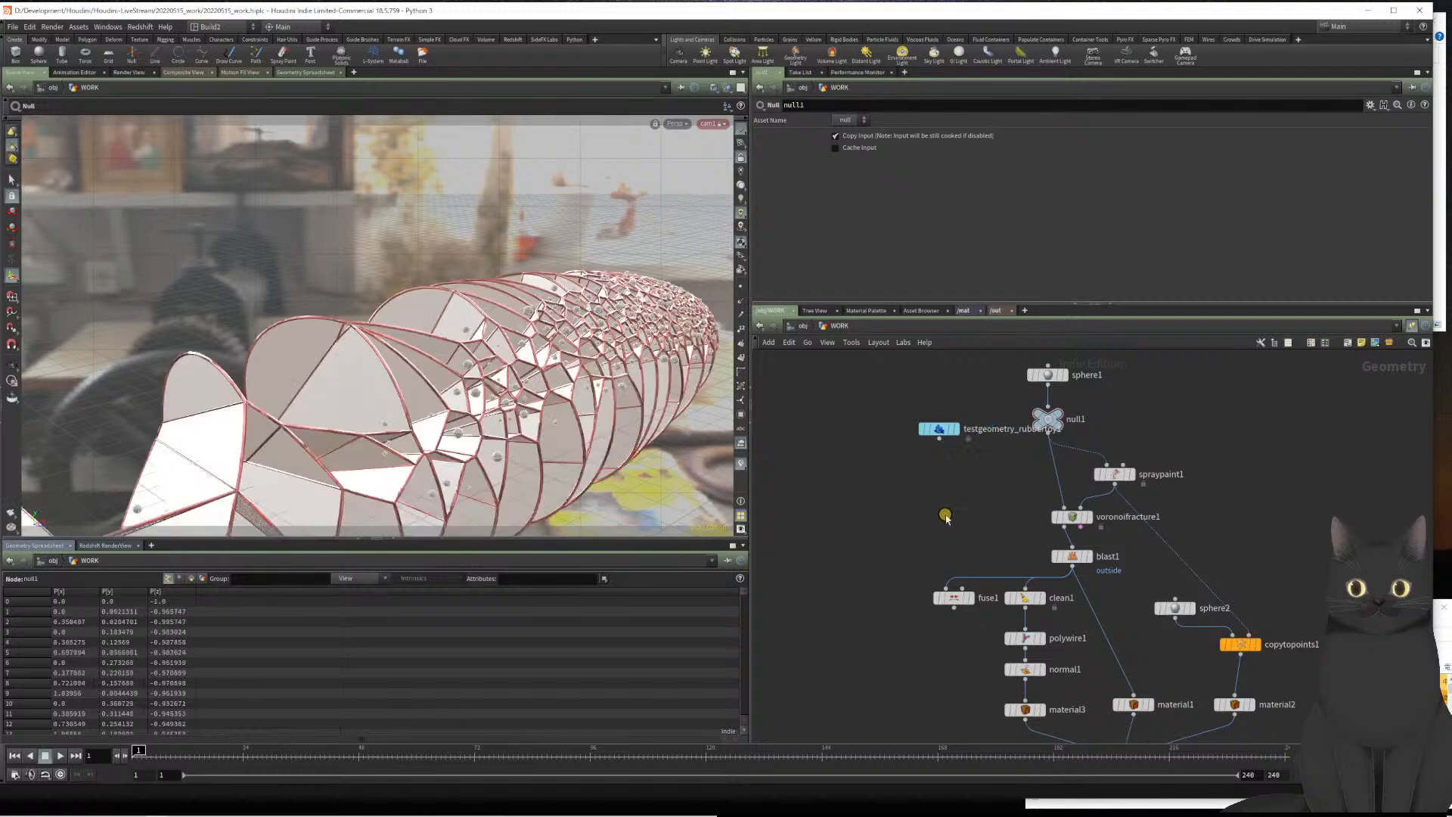
alt+drag(570, 438, 386, 454)
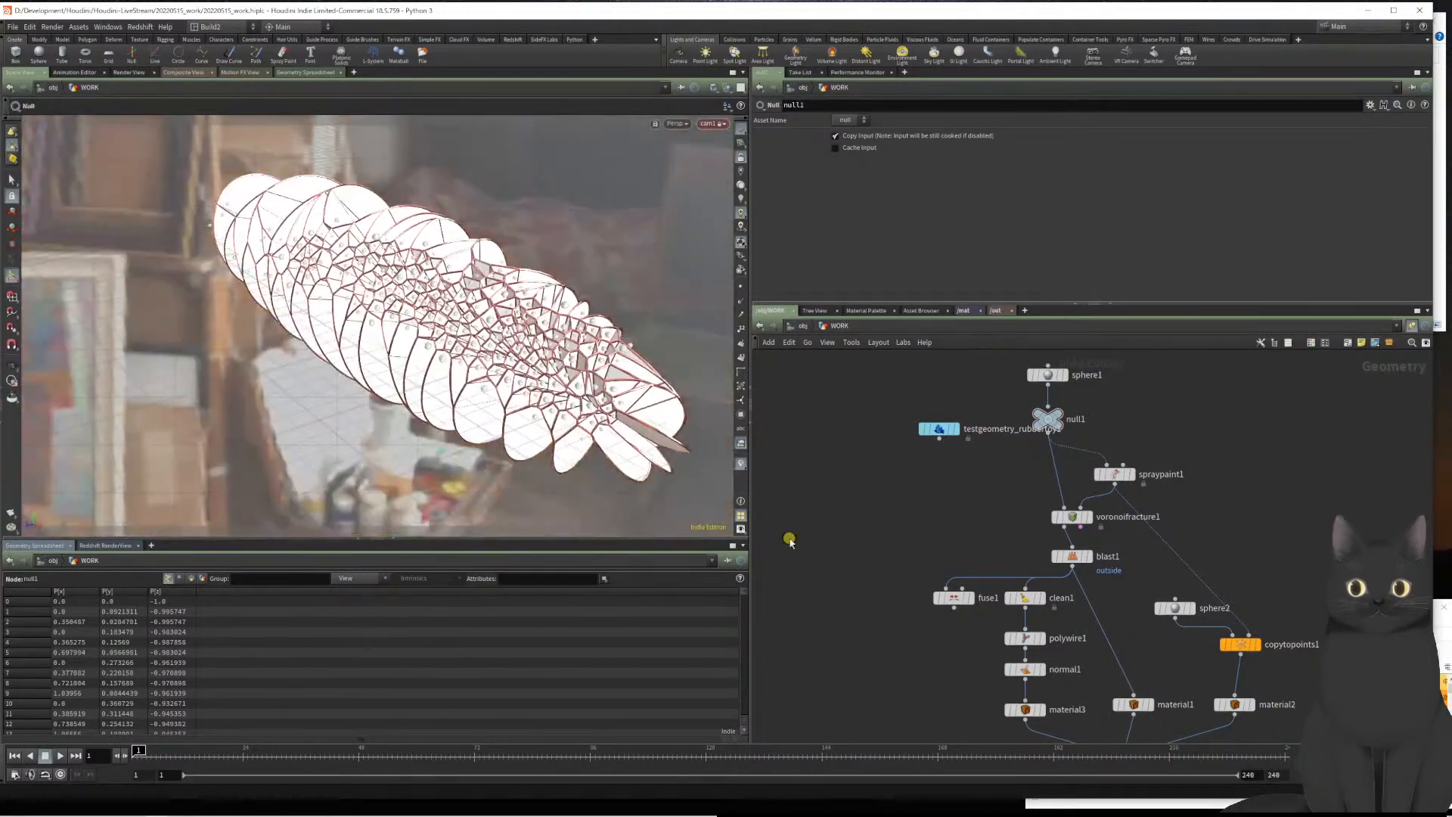
middle_drag(841, 522, 896, 486)
middle_drag(1039, 455, 993, 612)
mouse_move(1064, 543)
drag(1056, 542, 1071, 564)
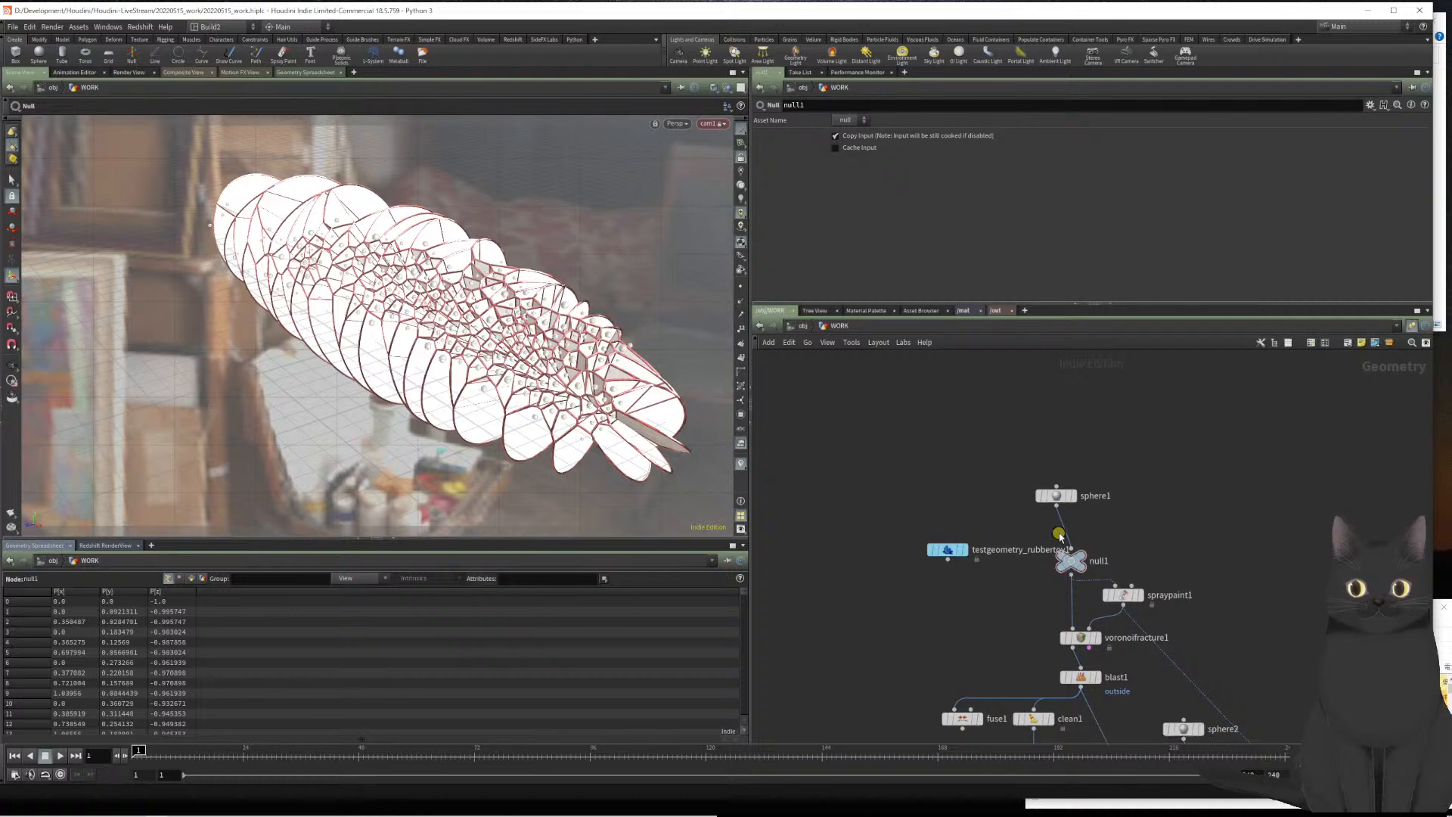
mouse_move(1053, 488)
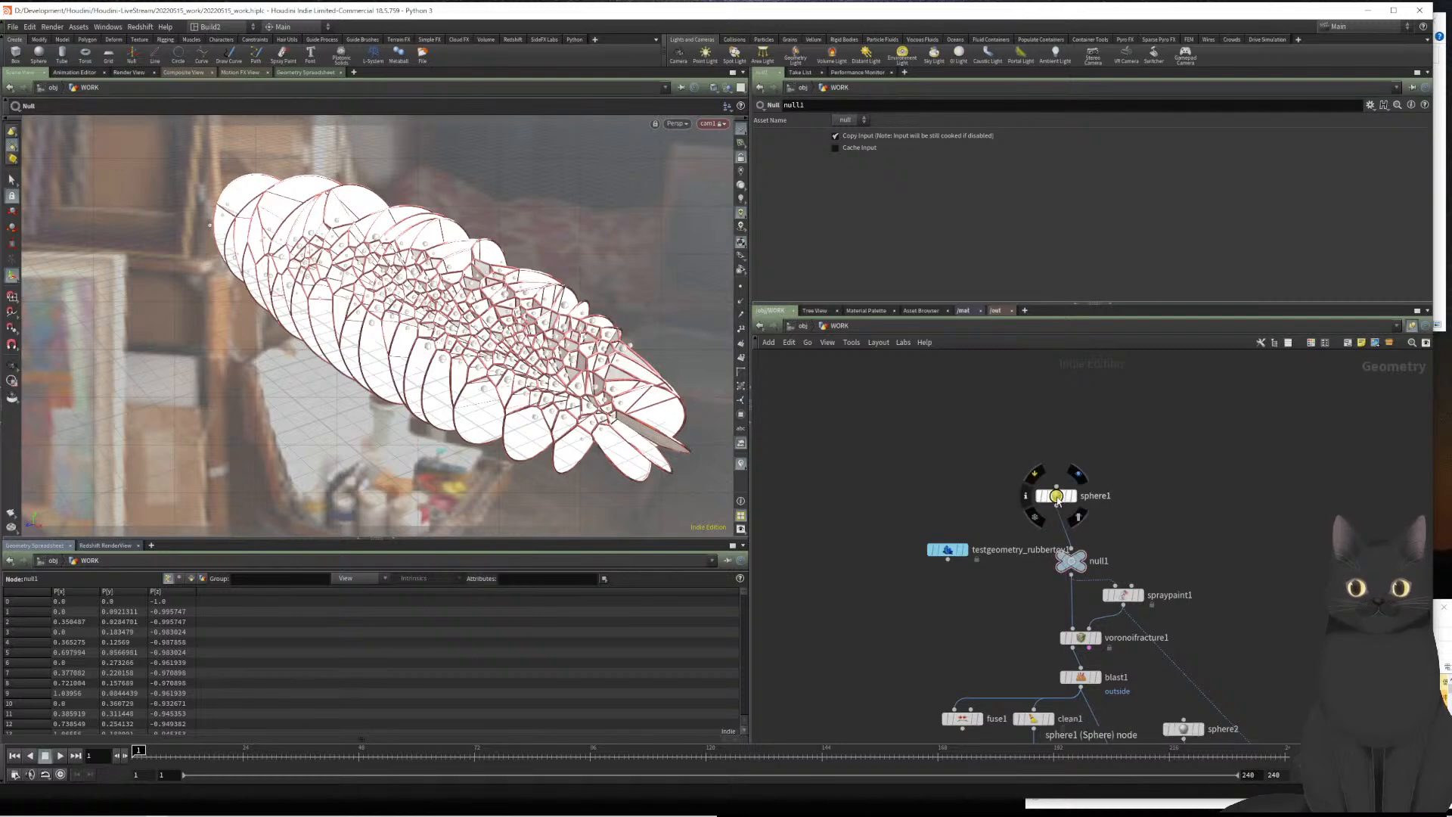
drag(1054, 488, 985, 459)
middle_drag(985, 458, 979, 451)
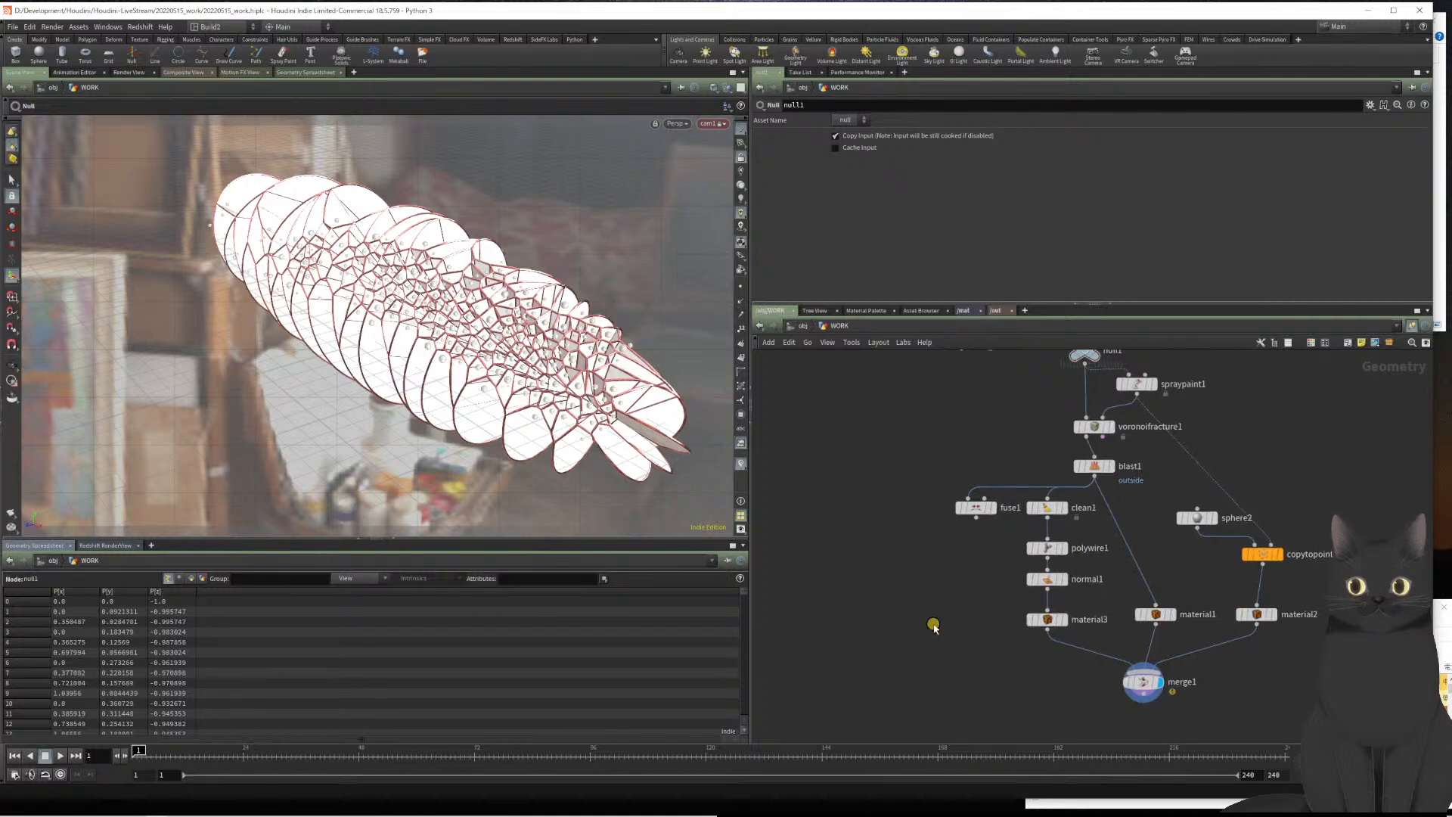
Move merge1 closer to the three material nodes and review the complete network
middle_drag(933, 626, 842, 578)
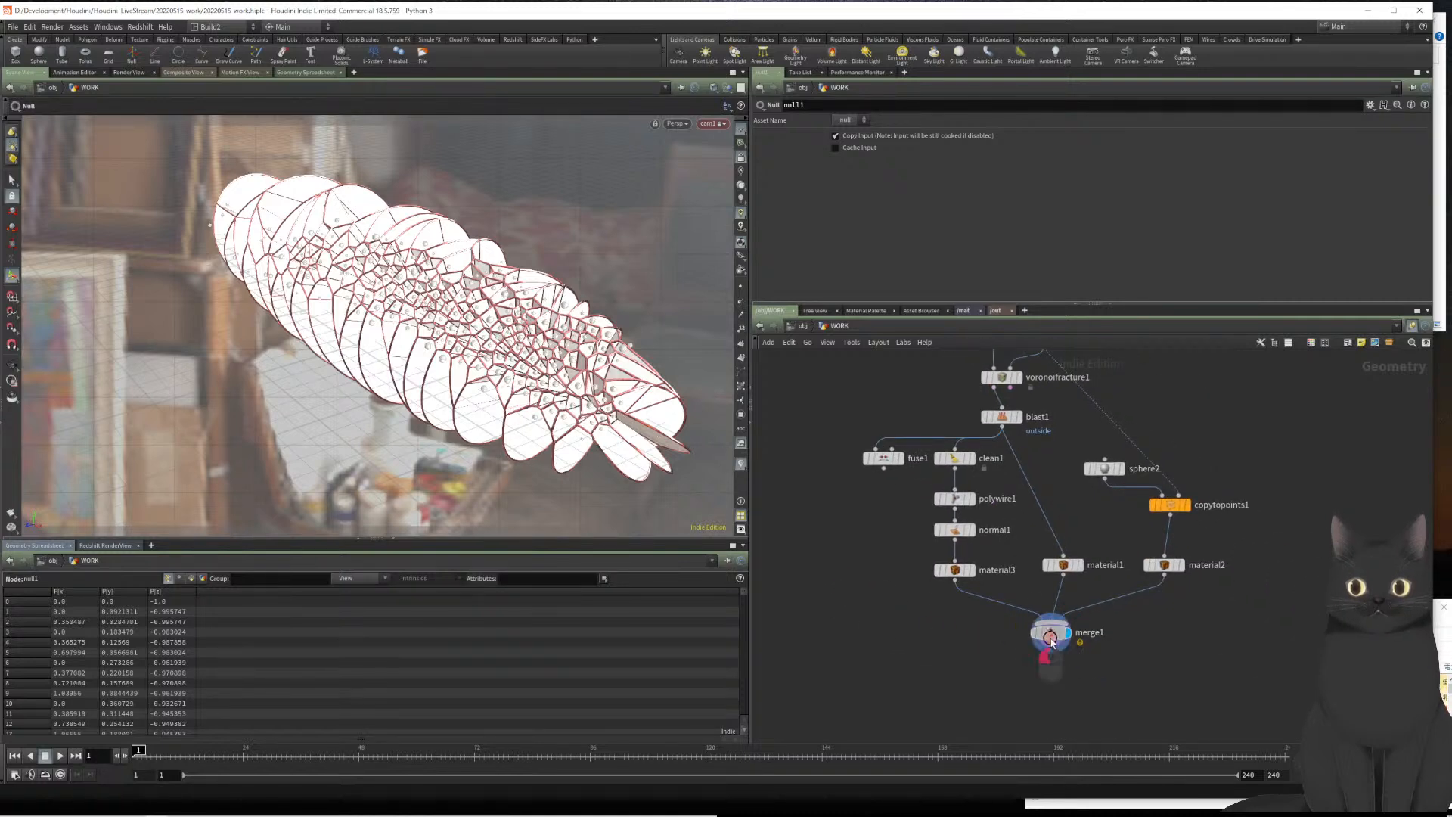
drag(1051, 634, 1049, 616)
middle_drag(956, 669, 963, 690)
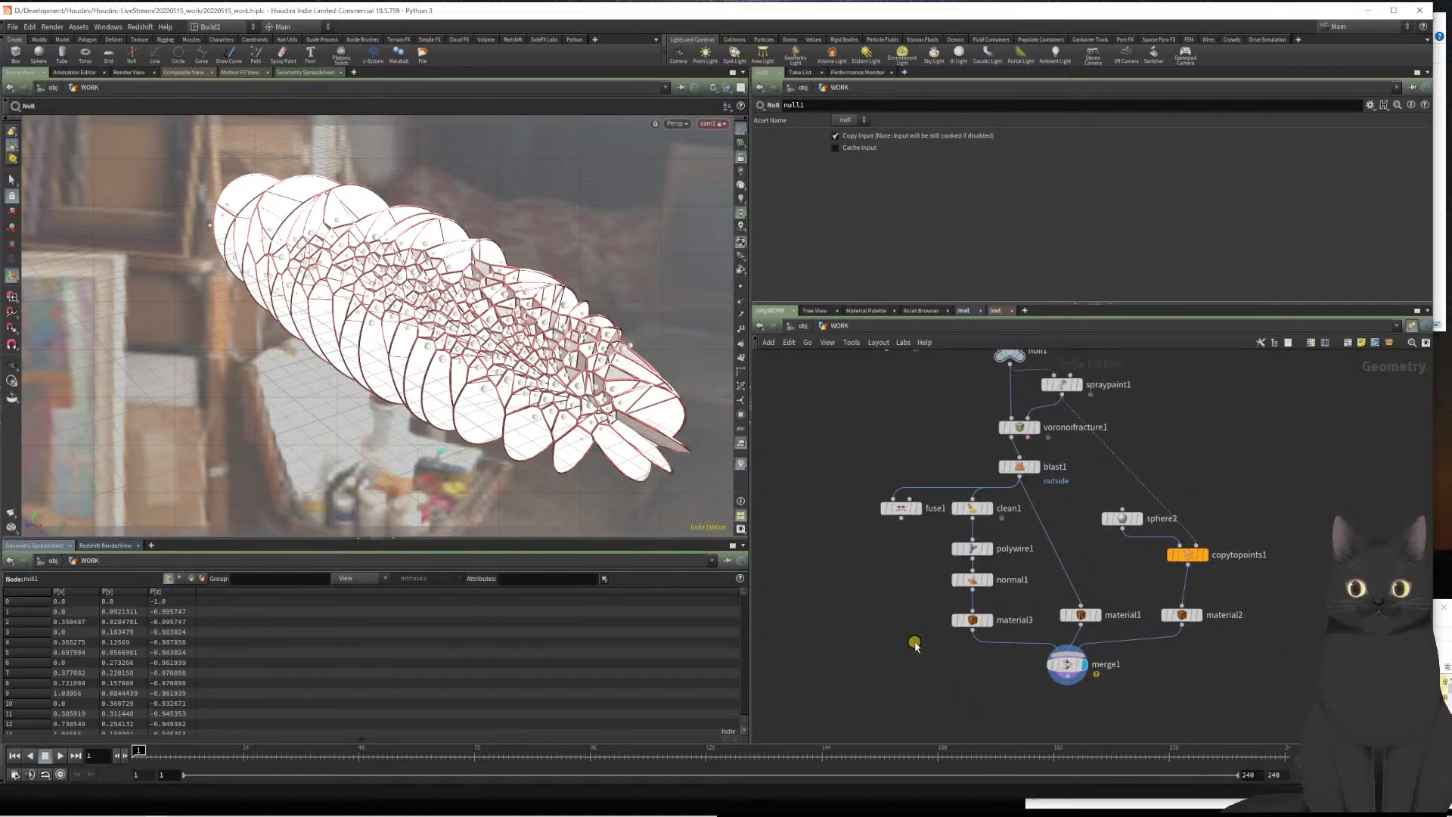
middle_drag(918, 639, 943, 688)
middle_drag(938, 459, 969, 530)
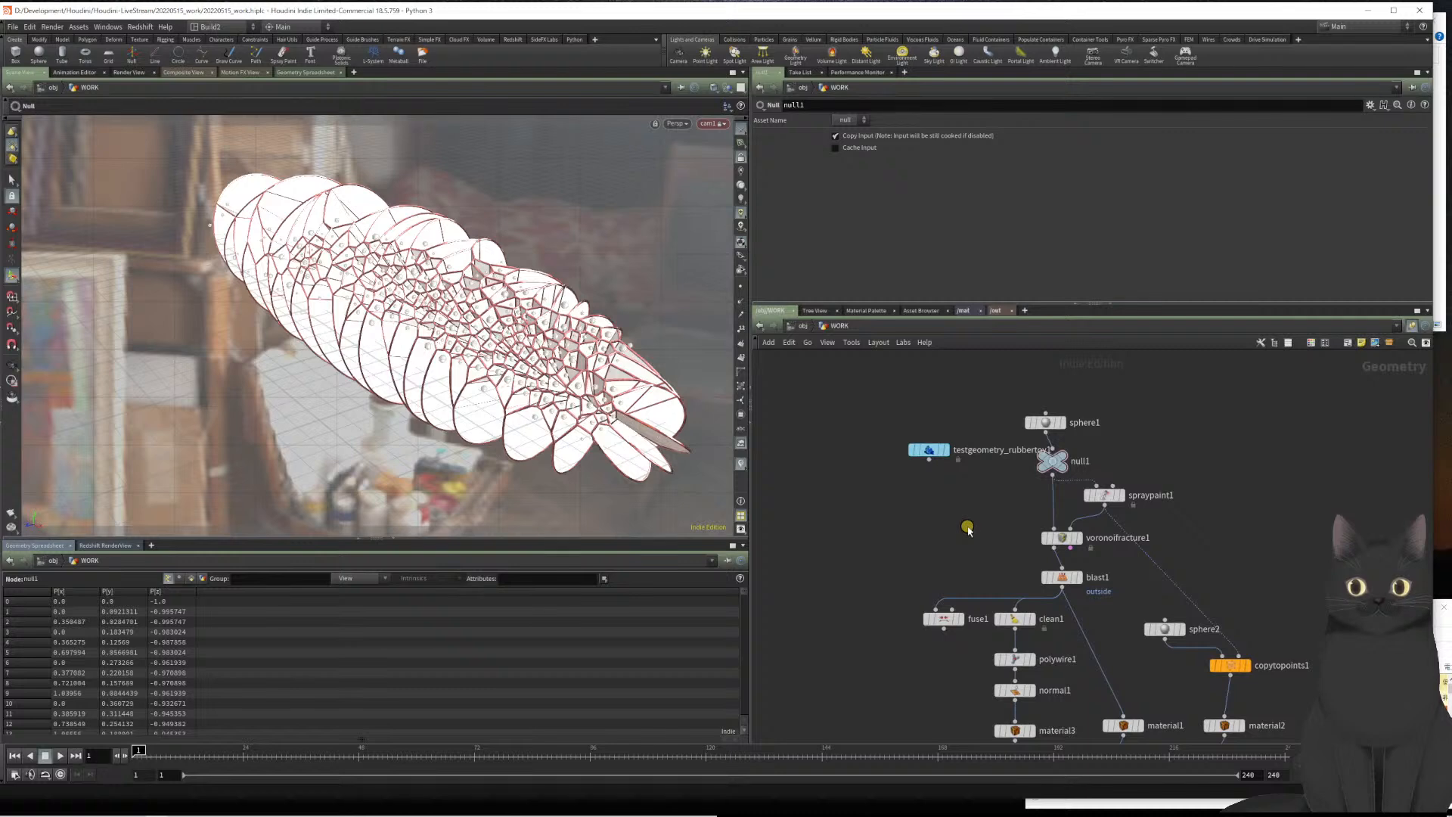